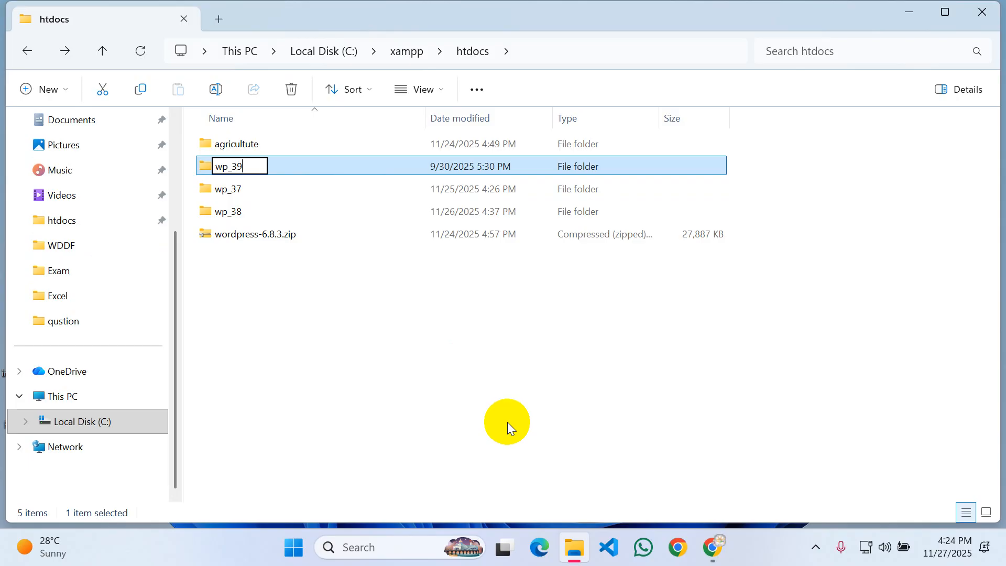
# - Confirm the htdocs folder name wp_39 and launch XAMPP Control Panel via Search
pyautogui.press('Return')
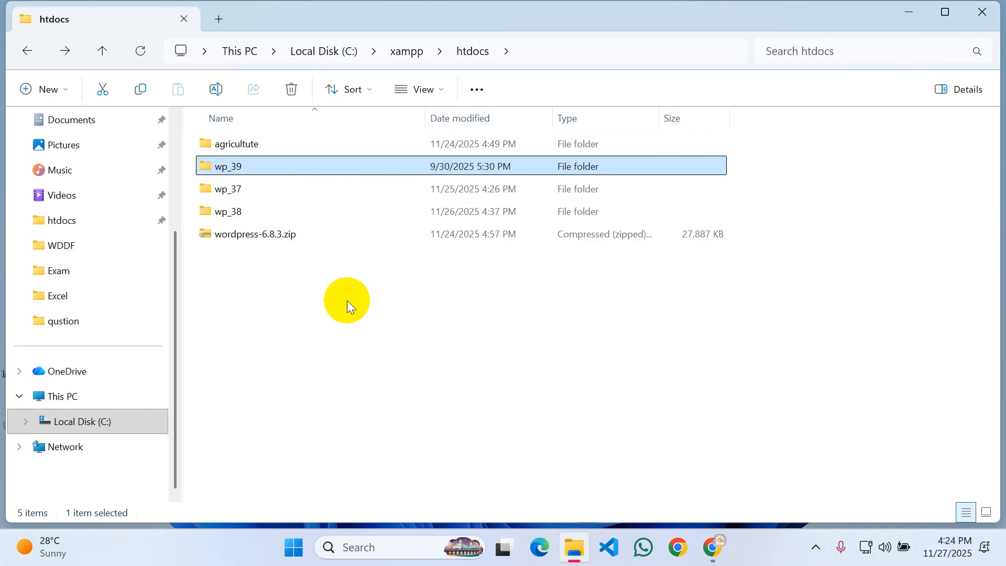
pyautogui.click(422, 547)
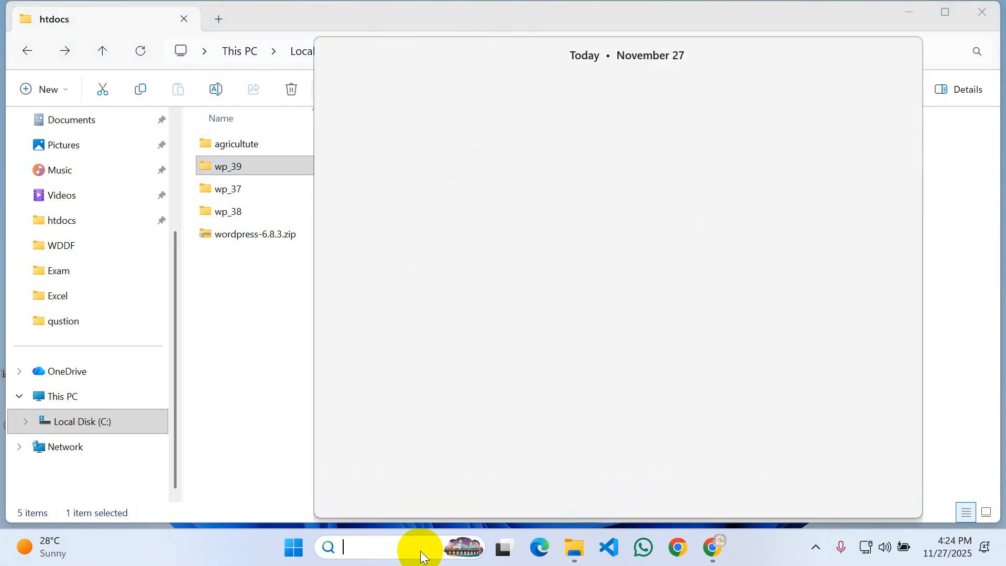
pyautogui.write('xa')
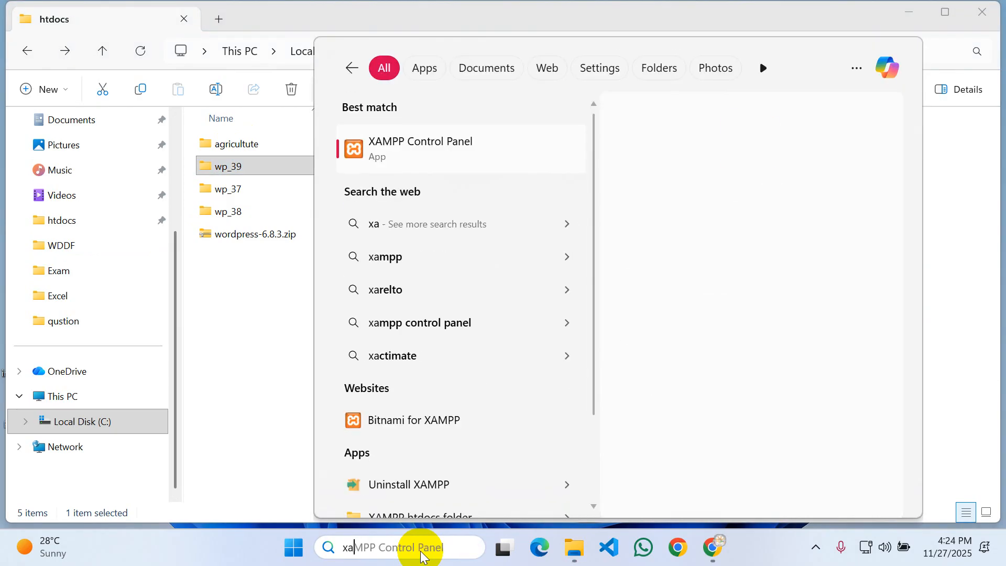
pyautogui.press('Return')
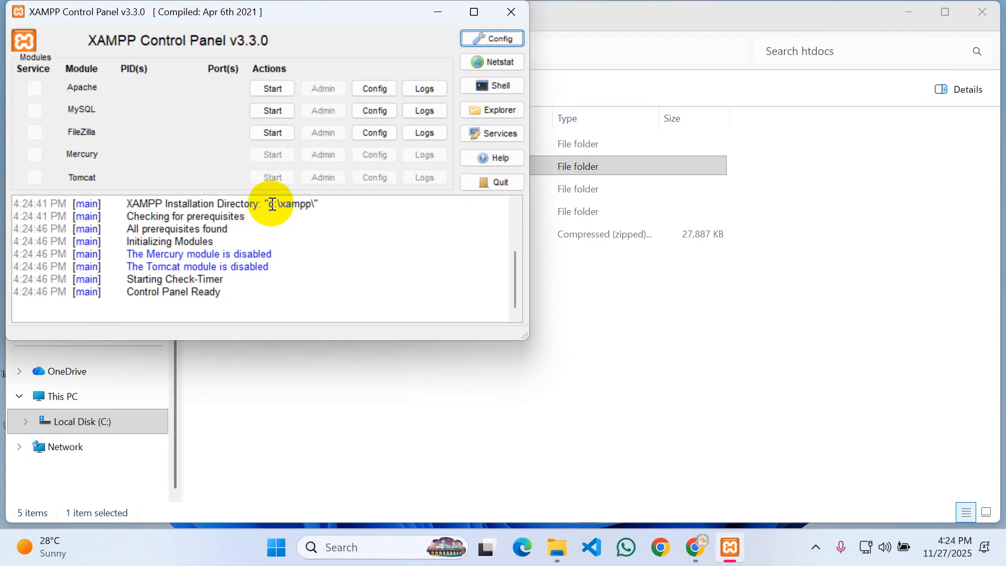
# - Start Apache and MySQL in XAMPP, then open phpMyAdmin through MySQL's Admin button
pyautogui.click(271, 94)
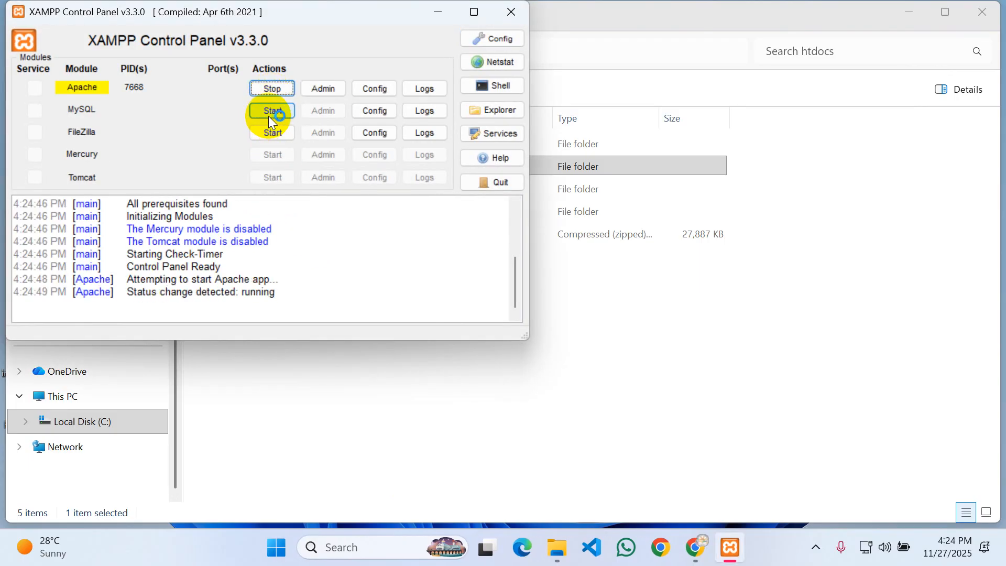
pyautogui.click(271, 111)
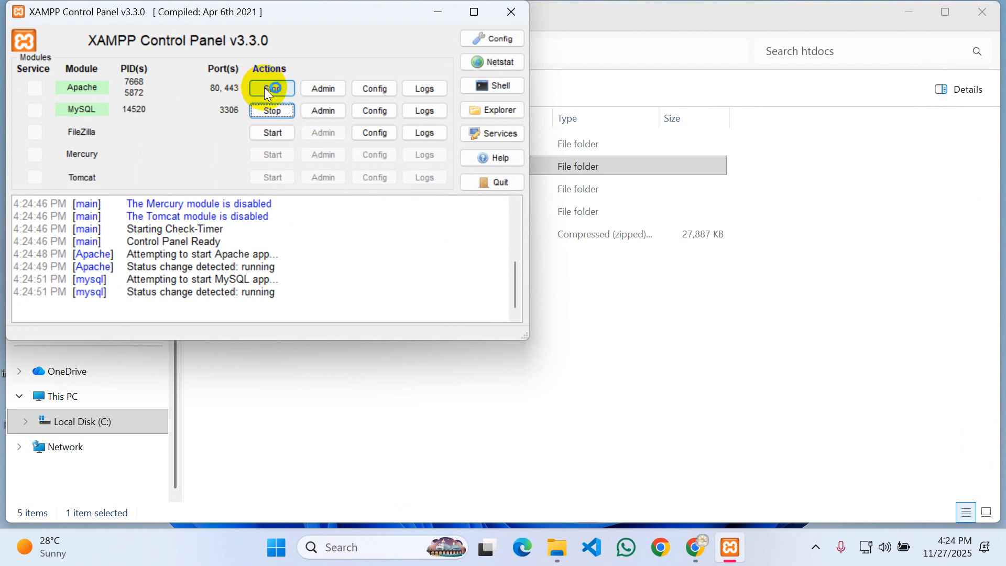
pyautogui.click(323, 110)
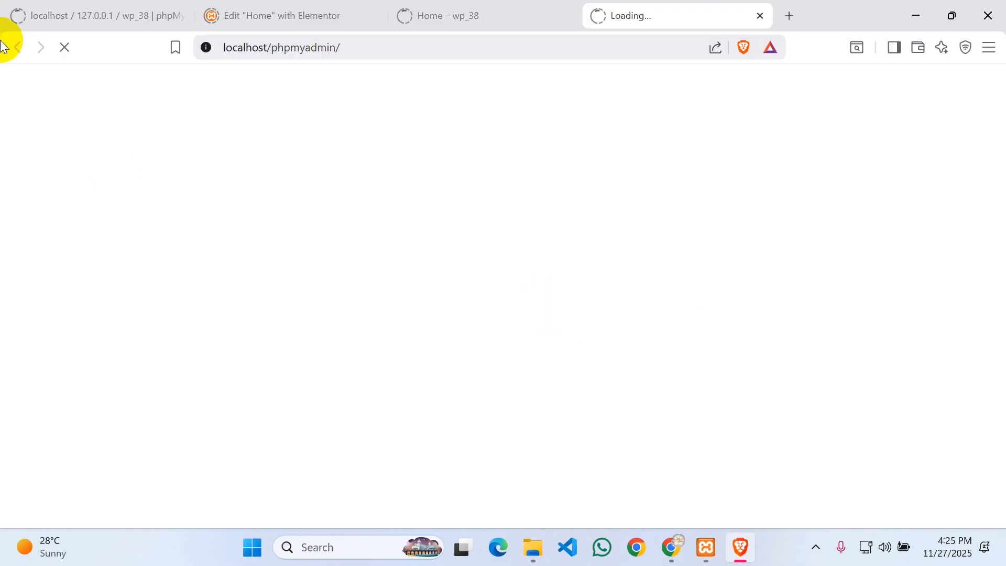
# - Close the old phpMyAdmin, Elementor and Home – wp_38 browser tabs
pyautogui.click(176, 16)
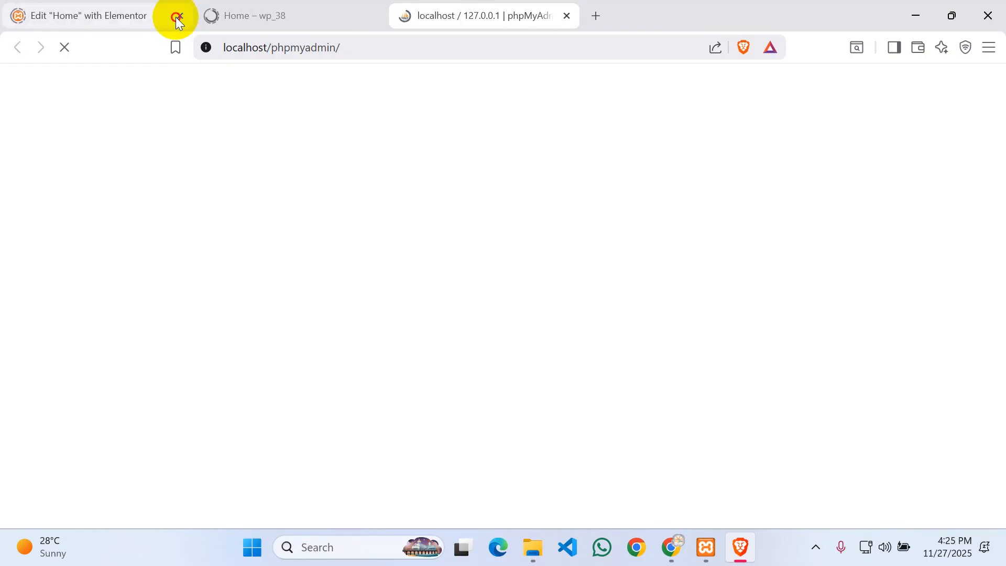
pyautogui.click(176, 17)
pyautogui.click(176, 16)
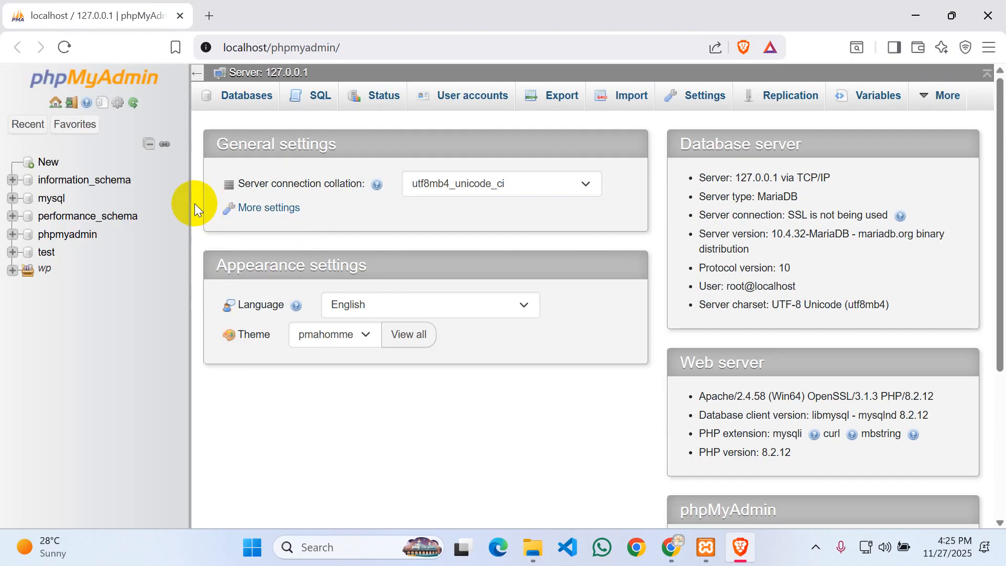
# - Create a new empty database named wp_39 in phpMyAdmin
pyautogui.click(48, 164)
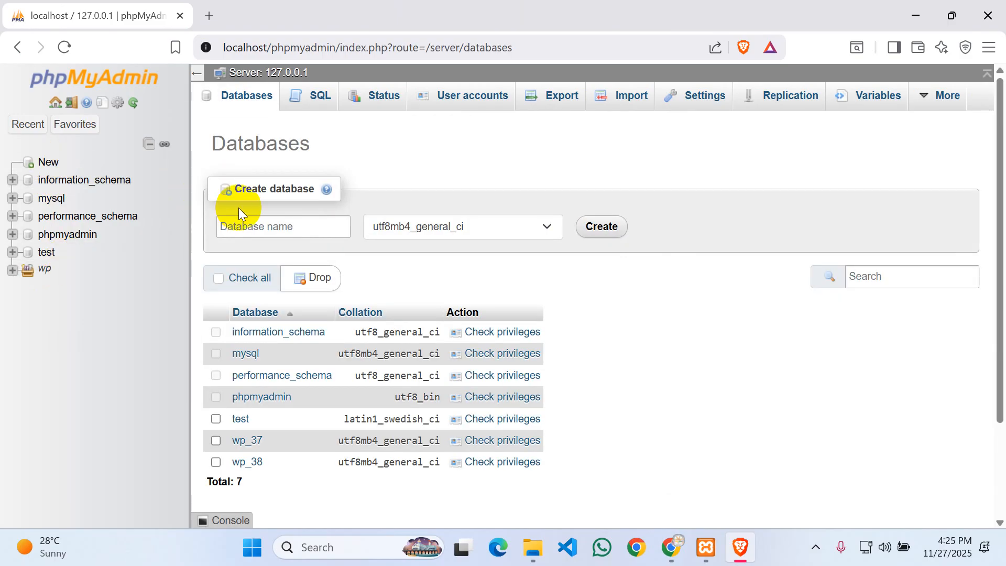
pyautogui.click(252, 224)
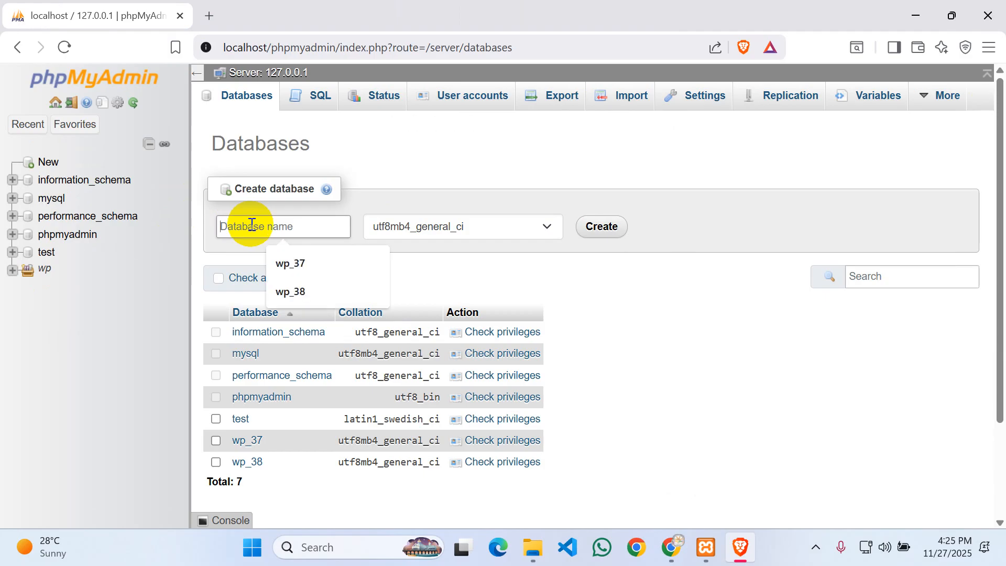
pyautogui.write('wp_39')
pyautogui.press('Return')
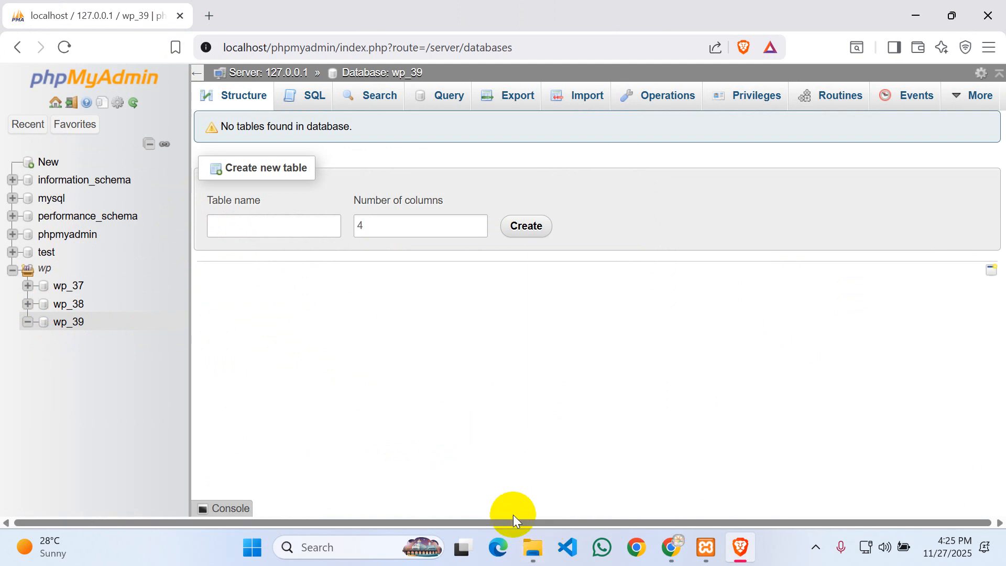
pyautogui.moveTo(705, 553)
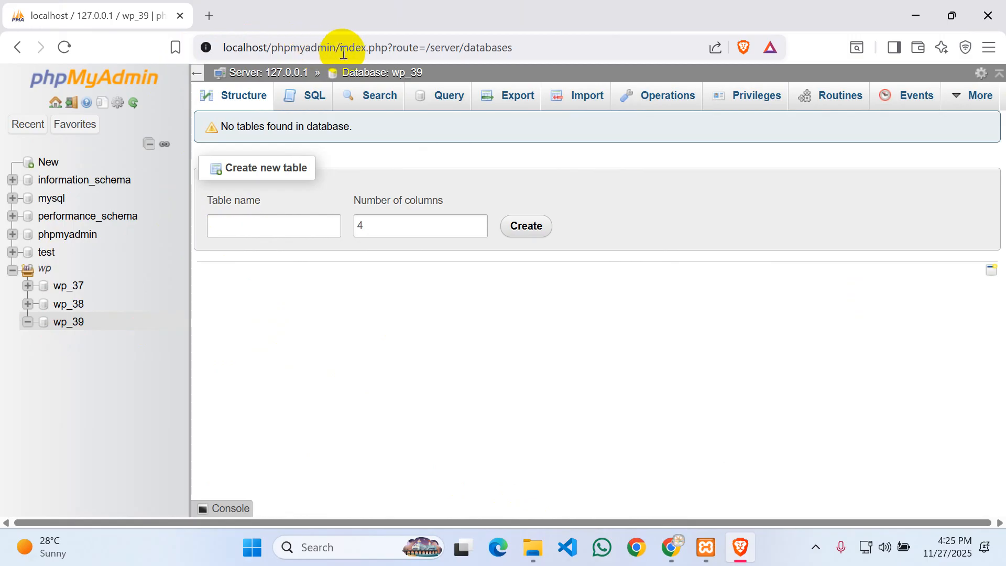
pyautogui.moveTo(341, 49); pyautogui.dragTo(224, 48)
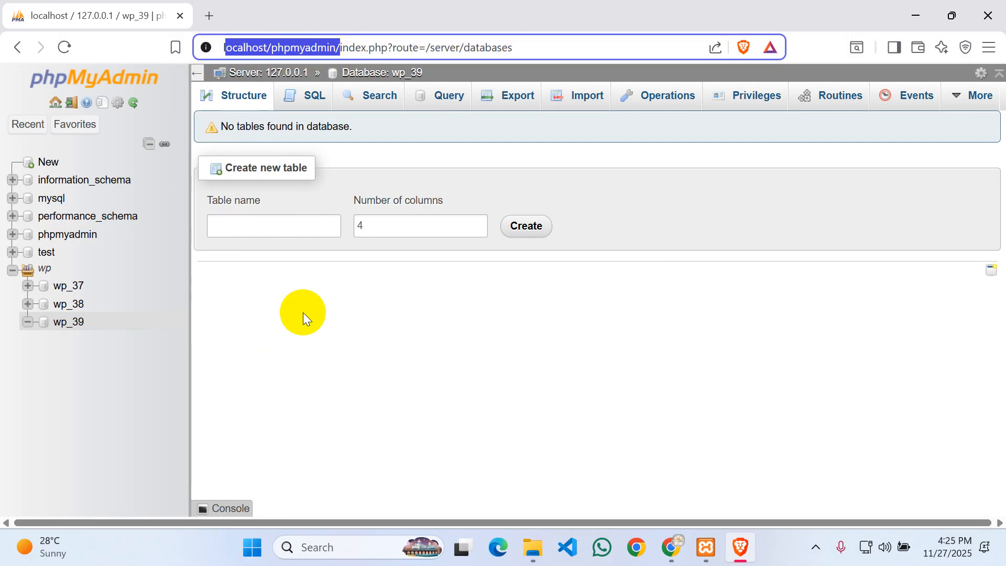
pyautogui.click(329, 297)
# - Open the localhost Index of / listing using Apache's Admin button in XAMPP
pyautogui.click(706, 546)
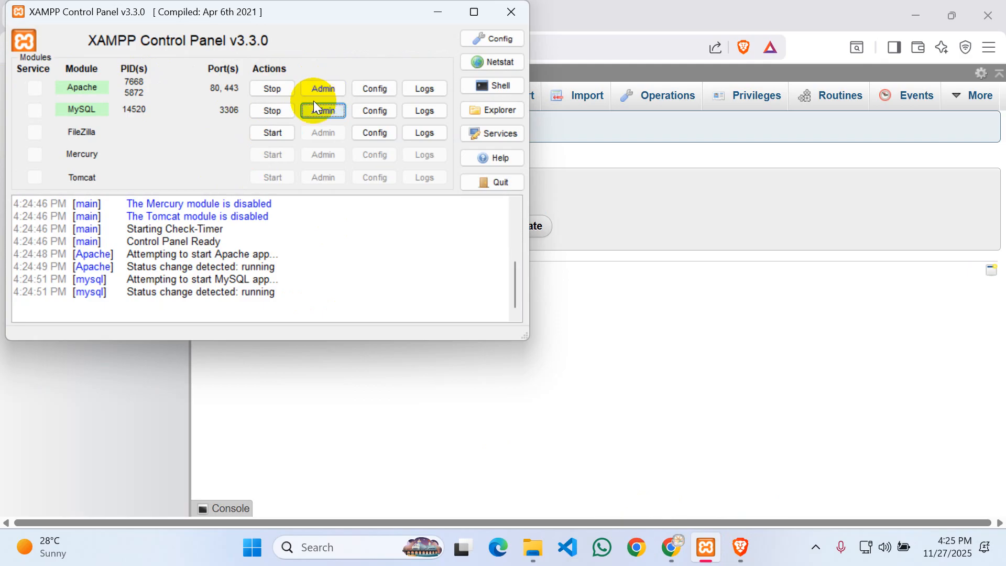
pyautogui.click(322, 88)
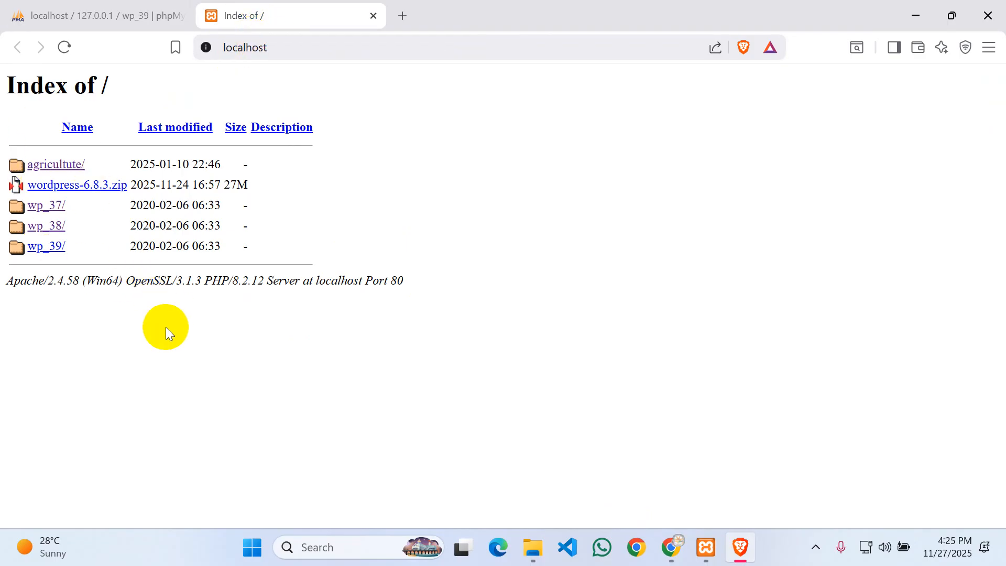
# - Start wp_39 setup in English (United States) and proceed past the welcome page to the database form
pyautogui.click(46, 249)
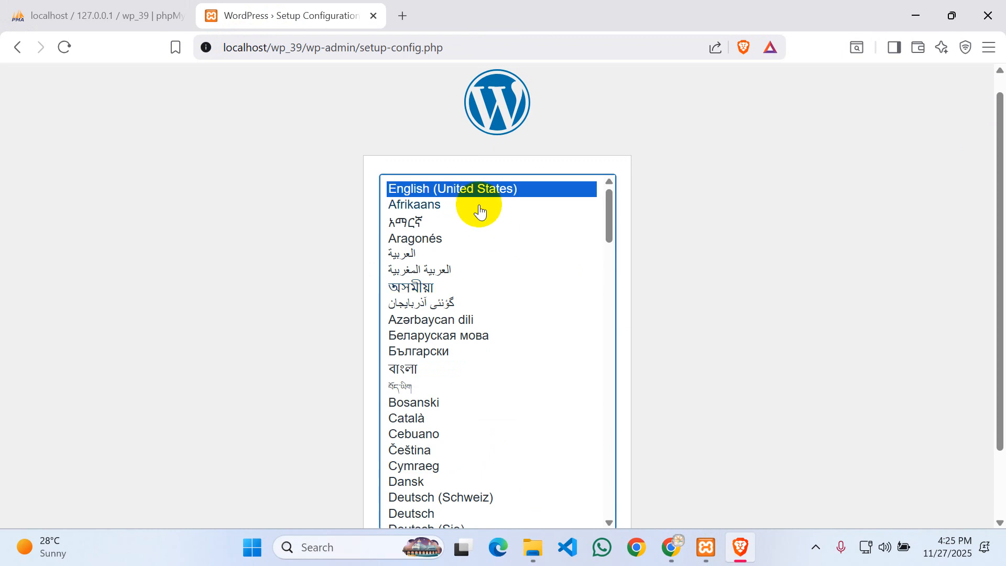
pyautogui.scroll(-2, 638, 324)
pyautogui.click(599, 478)
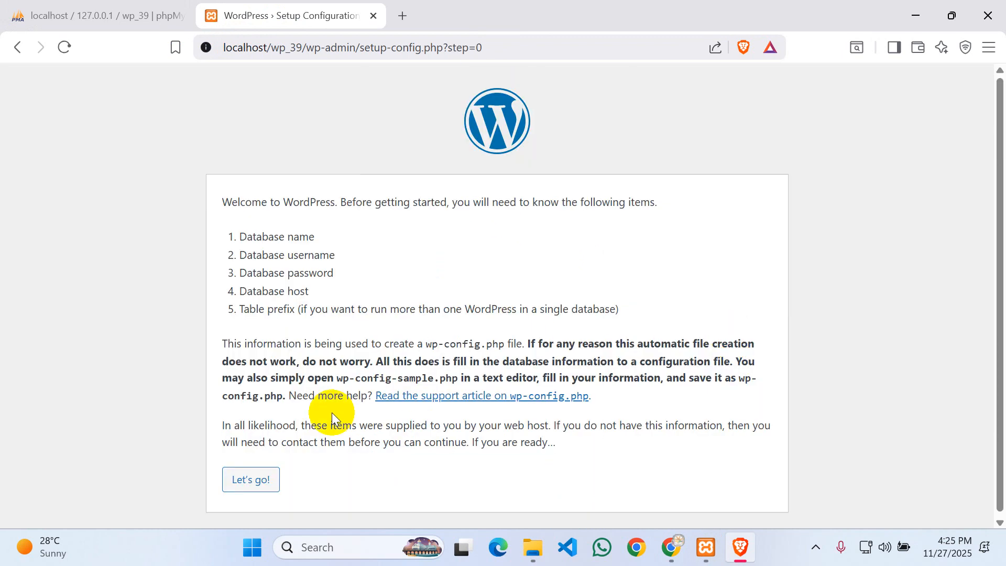
pyautogui.moveTo(239, 235); pyautogui.dragTo(373, 231)
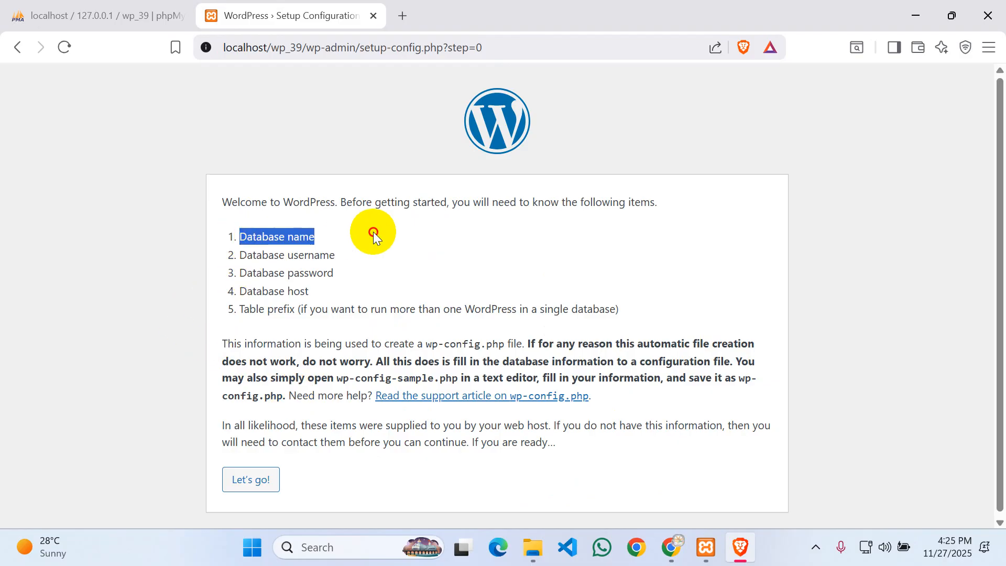
pyautogui.click(272, 257)
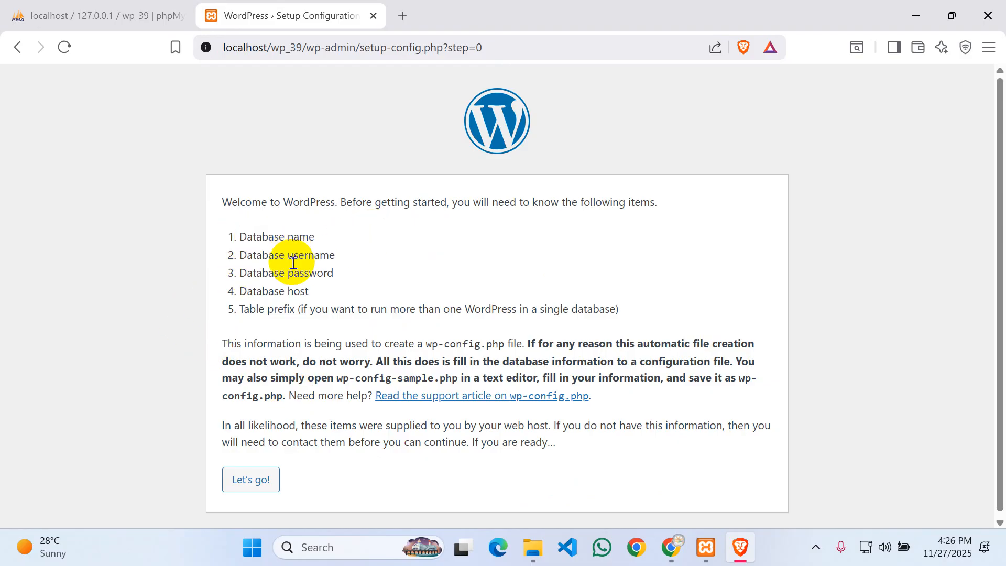
pyautogui.moveTo(294, 291); pyautogui.dragTo(239, 291)
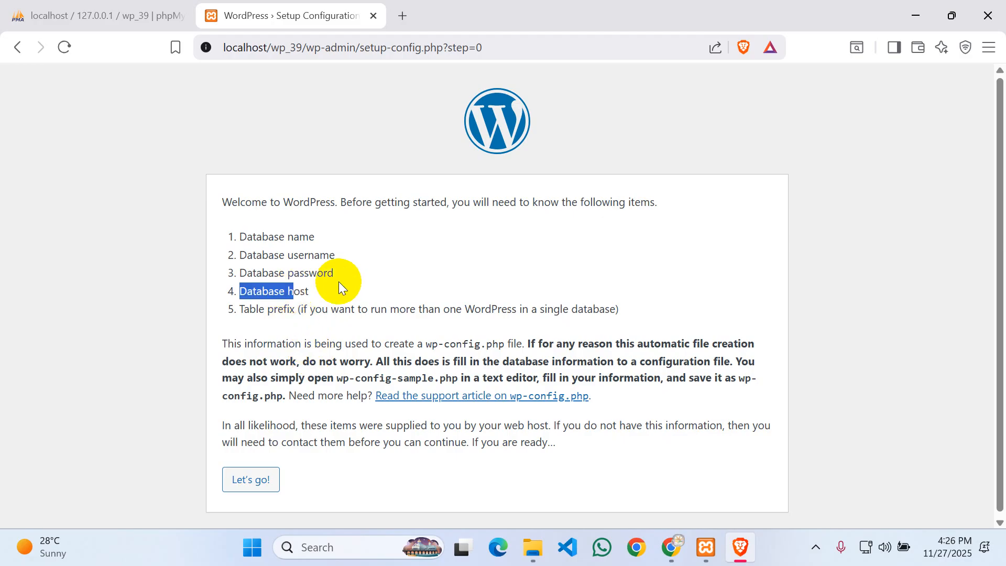
pyautogui.click(362, 280)
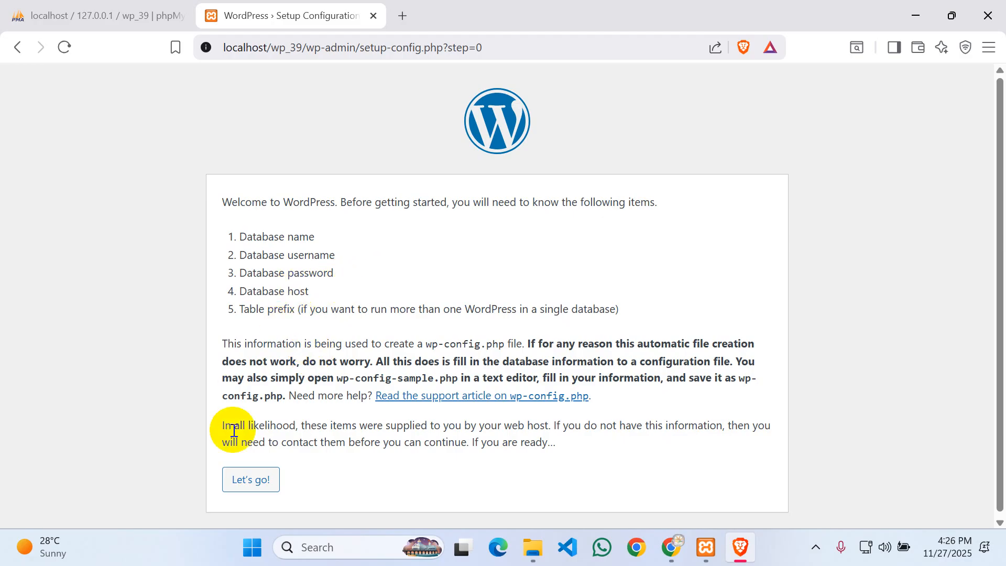
pyautogui.click(254, 480)
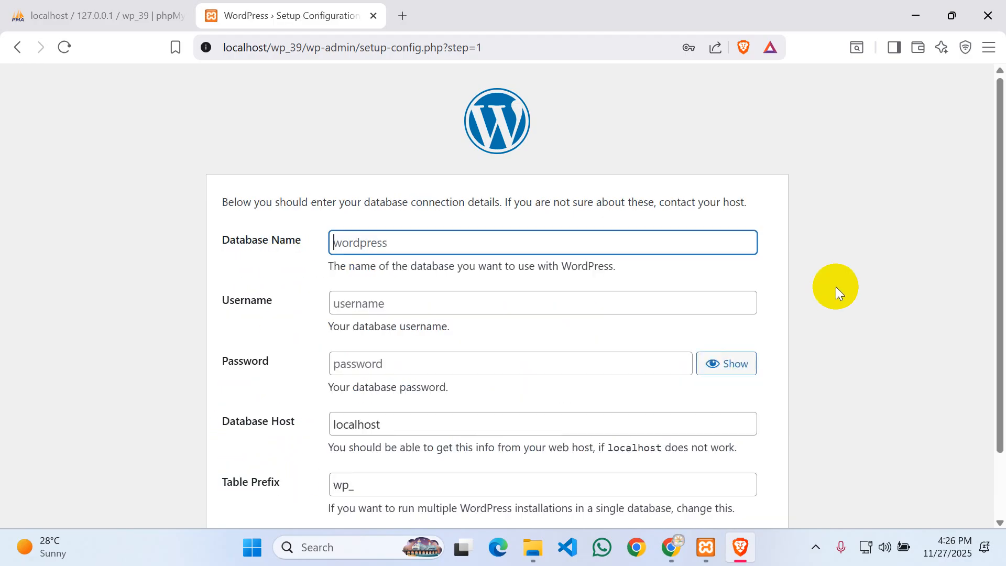
# - Submit database wp_39, user root, blank password, host localhost and prefix wp_
pyautogui.click(404, 244)
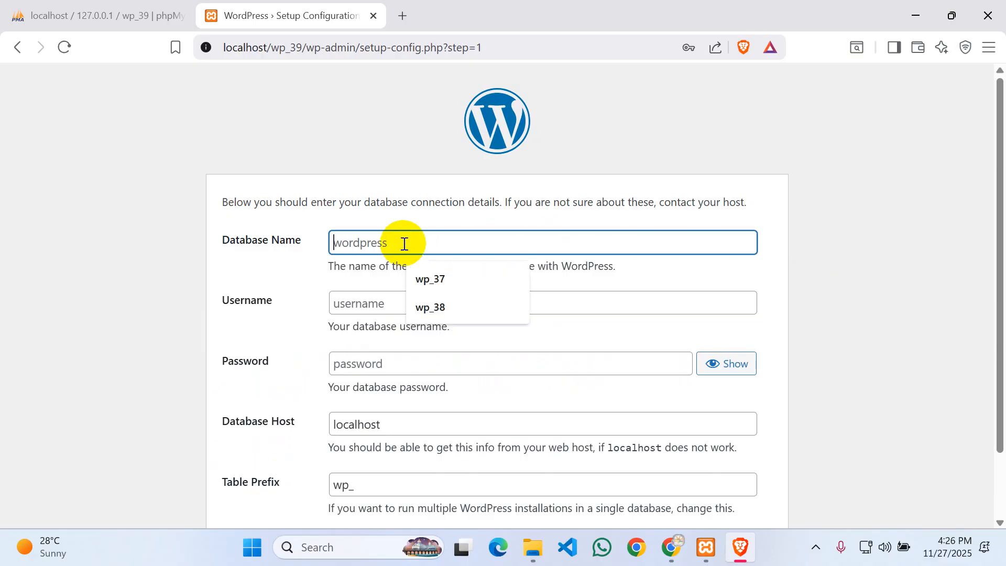
pyautogui.write('wp_39')
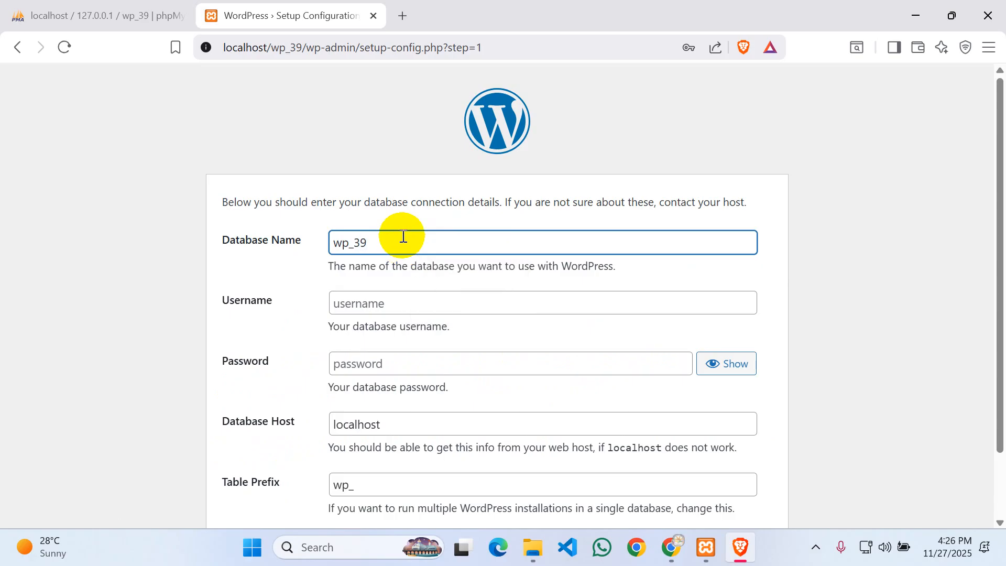
pyautogui.click(377, 299)
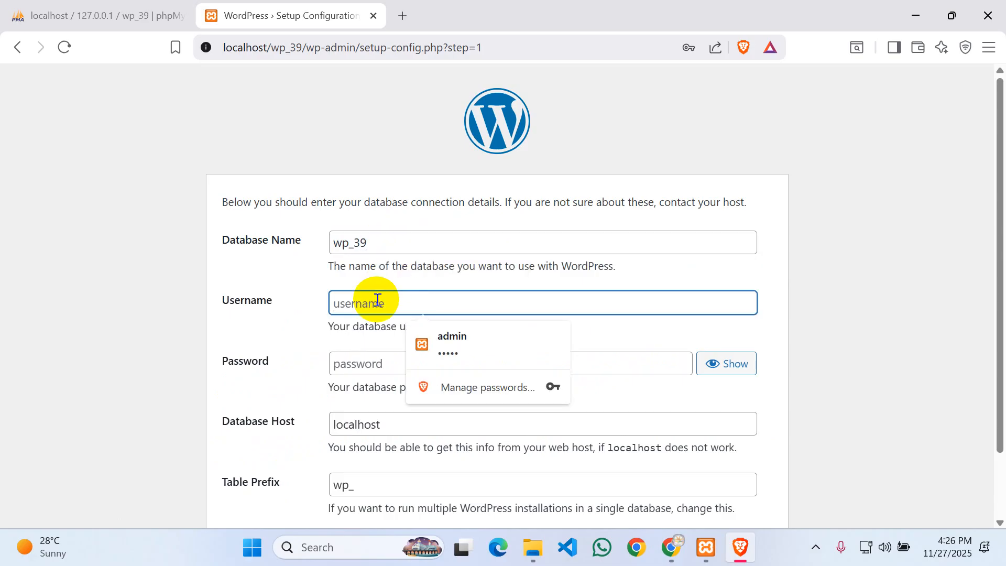
pyautogui.write('root')
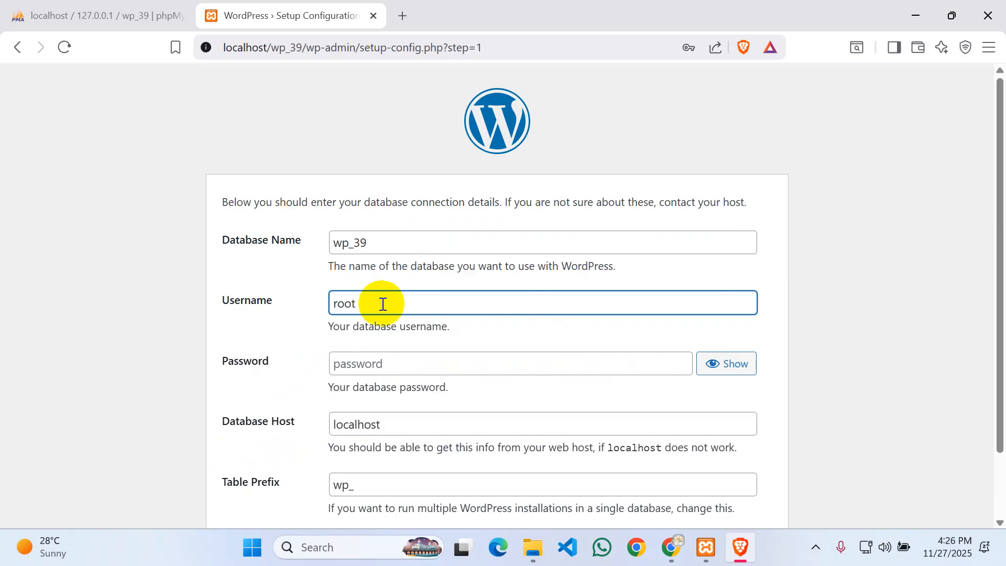
pyautogui.scroll(-2, 383, 304)
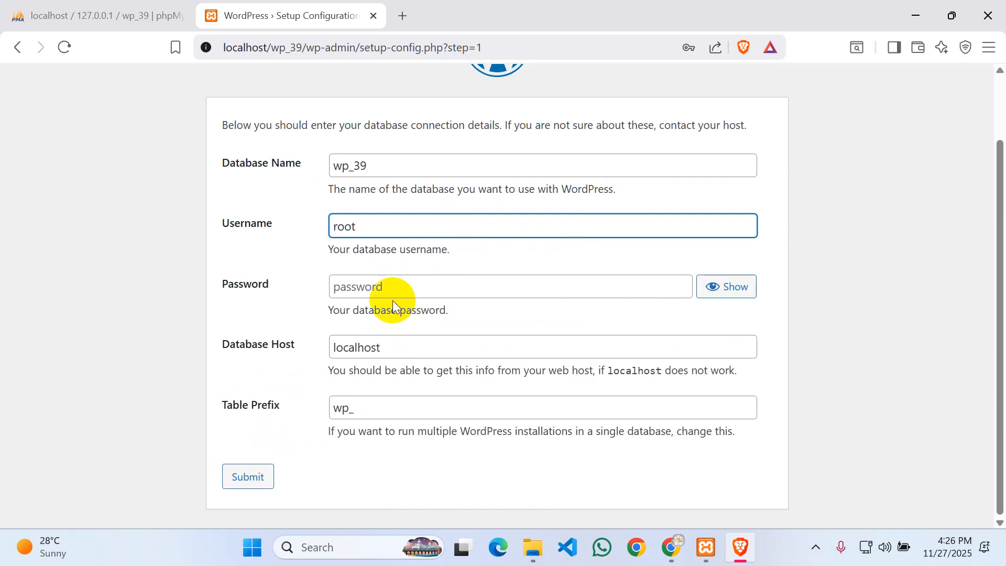
pyautogui.click(439, 289)
pyautogui.click(360, 348)
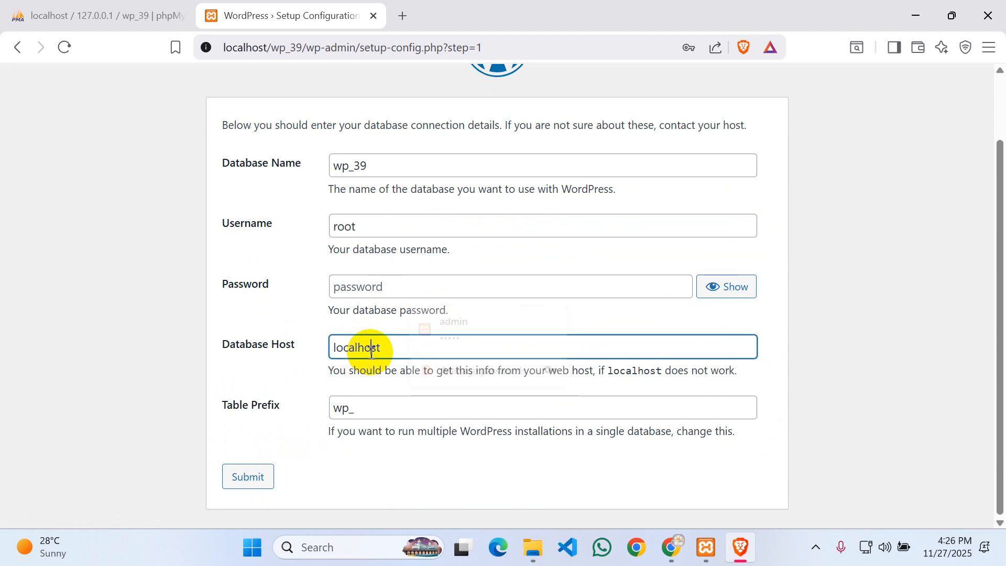
pyautogui.click(350, 417)
pyautogui.click(247, 476)
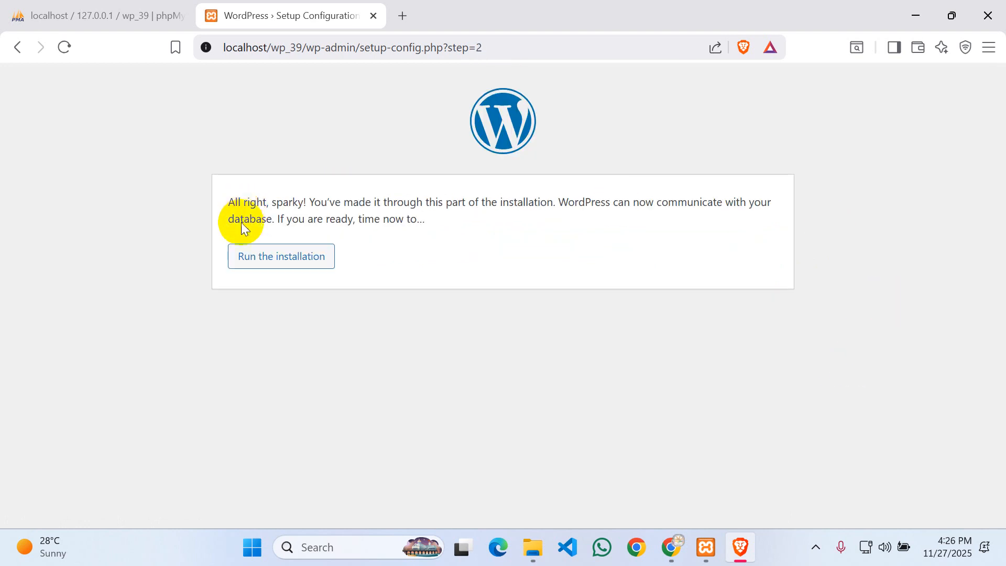
# - Run the installation and enter site title wp_39 with the saved username admin
pyautogui.click(273, 260)
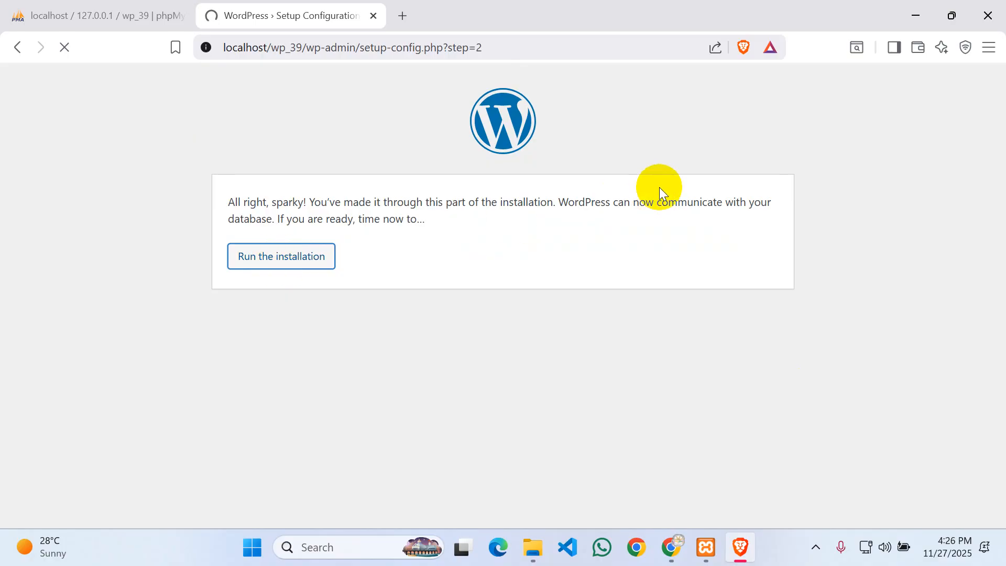
pyautogui.scroll(-4, 596, 191)
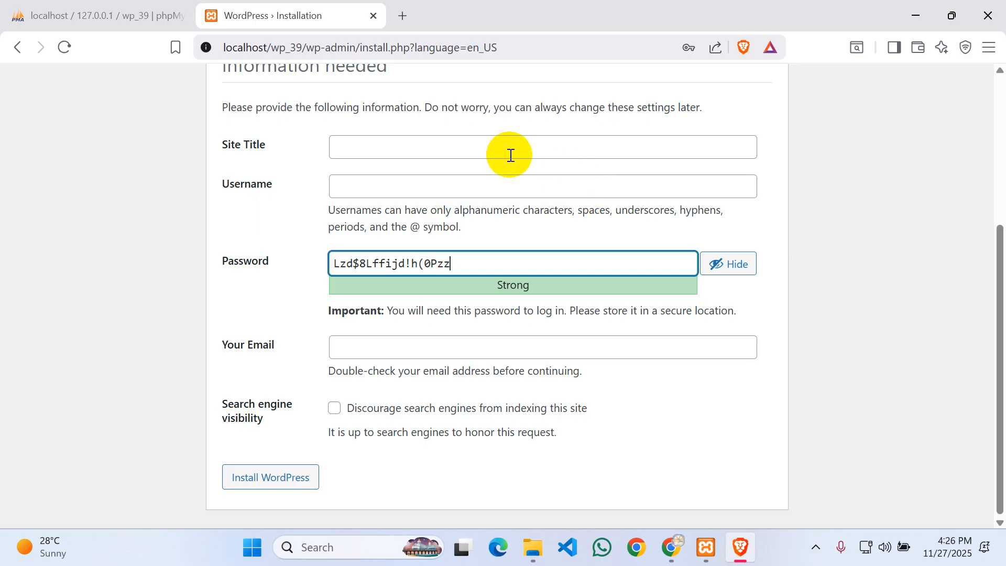
pyautogui.click(492, 147)
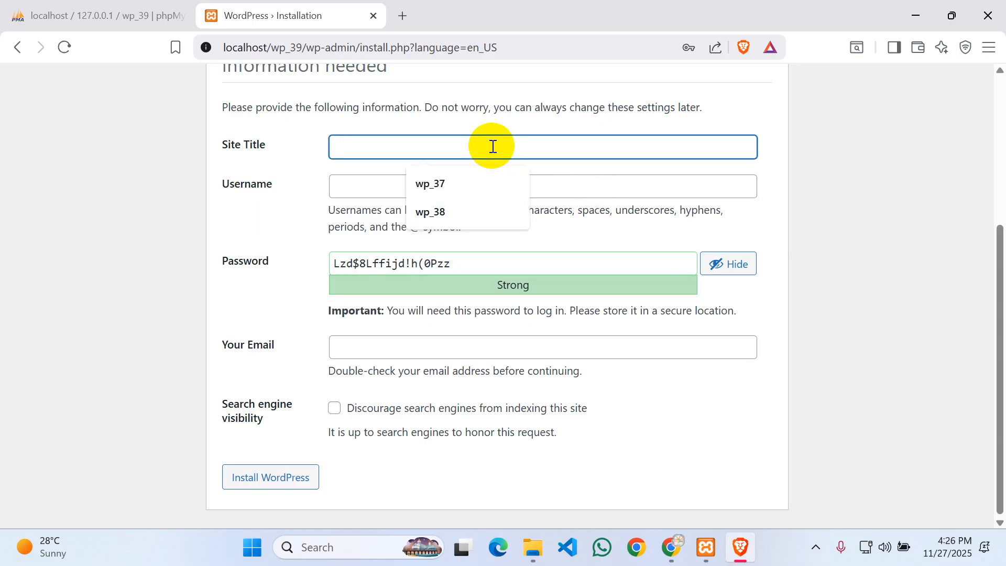
pyautogui.write('wp_39')
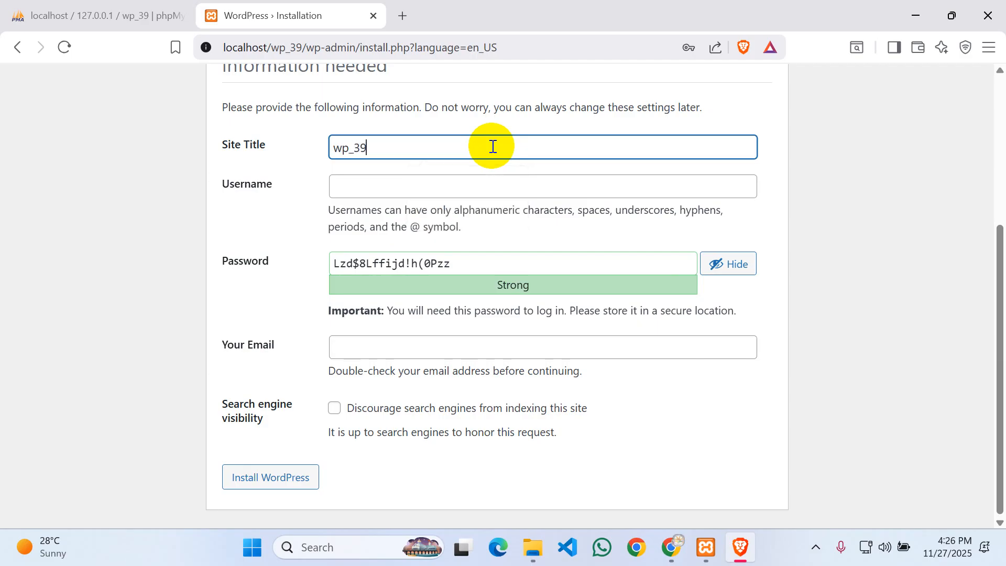
pyautogui.click(374, 183)
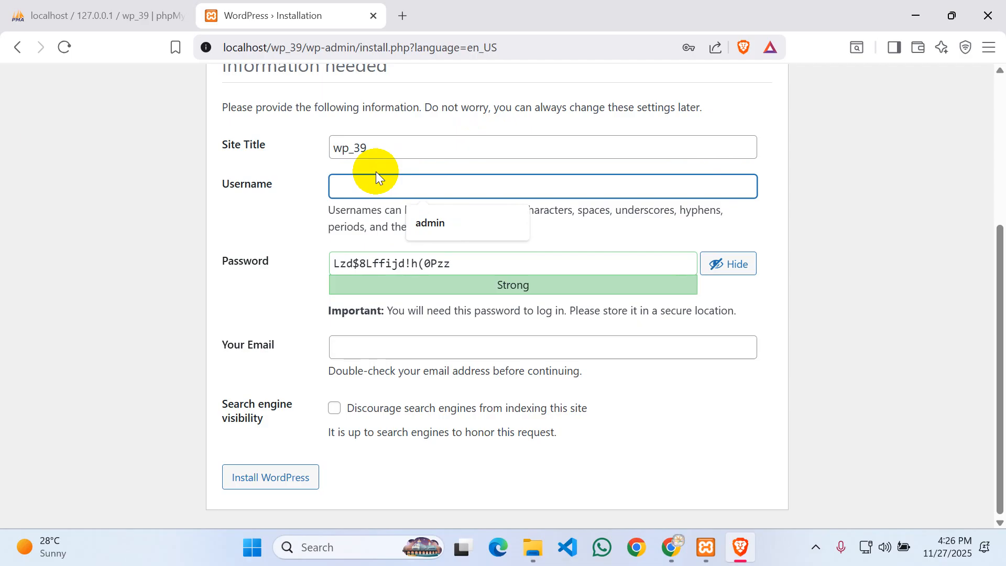
pyautogui.click(472, 225)
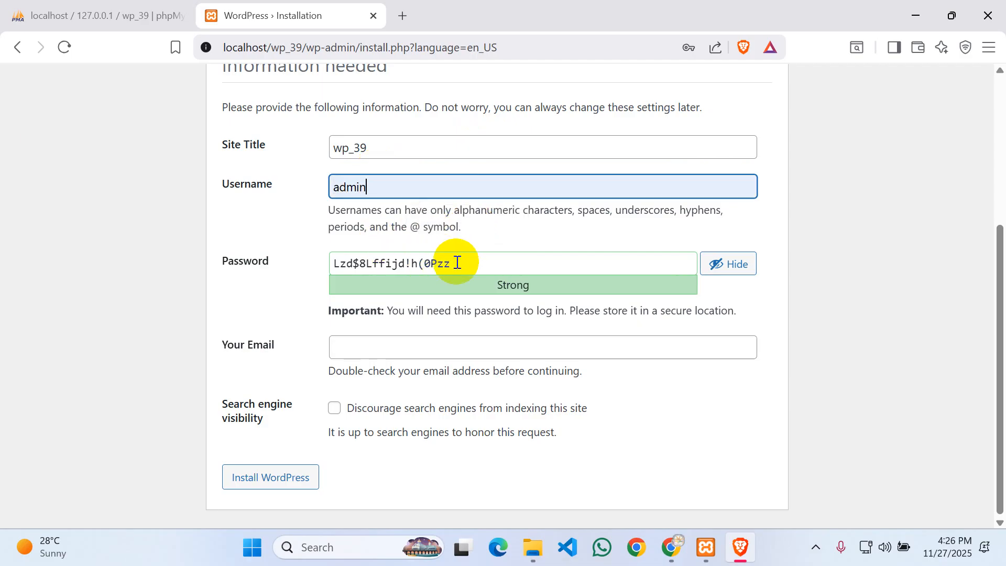
# - Replace the generated password with a short weak one and confirm weak password use
pyautogui.doubleClick(395, 263)
pyautogui.click(490, 262)
pyautogui.hotkey('ctrl', 'a')
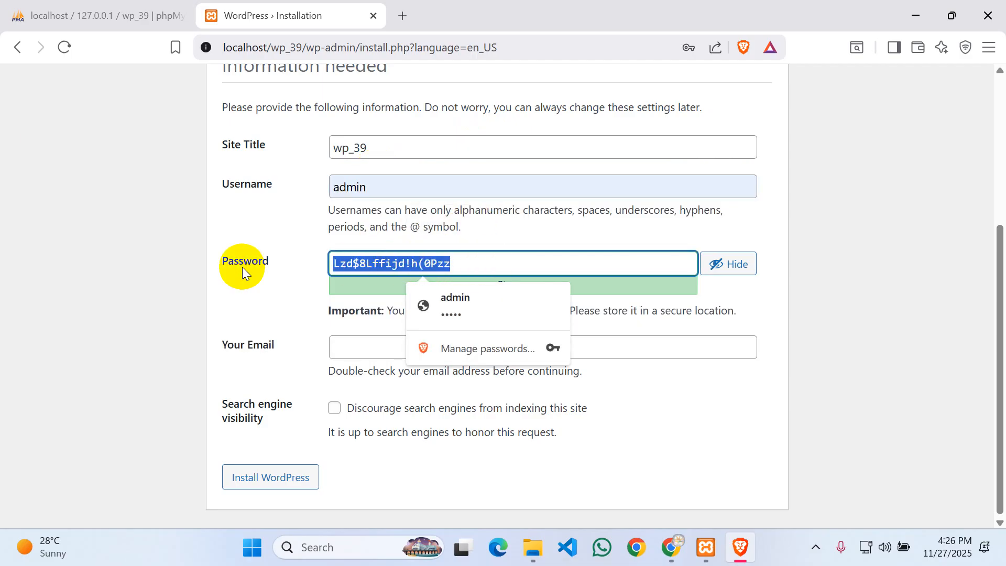
pyautogui.press('BackSpace')
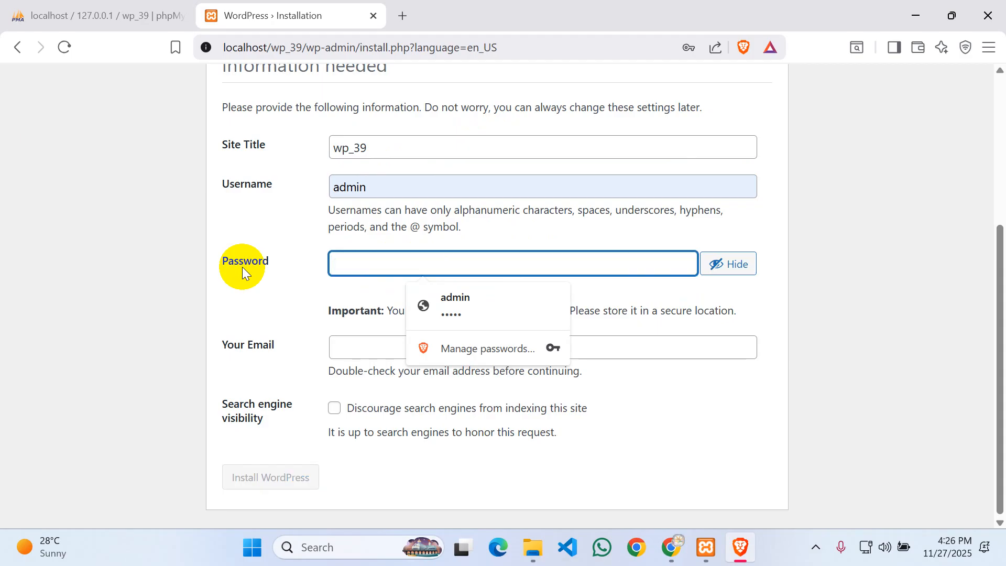
pyautogui.write('admin')
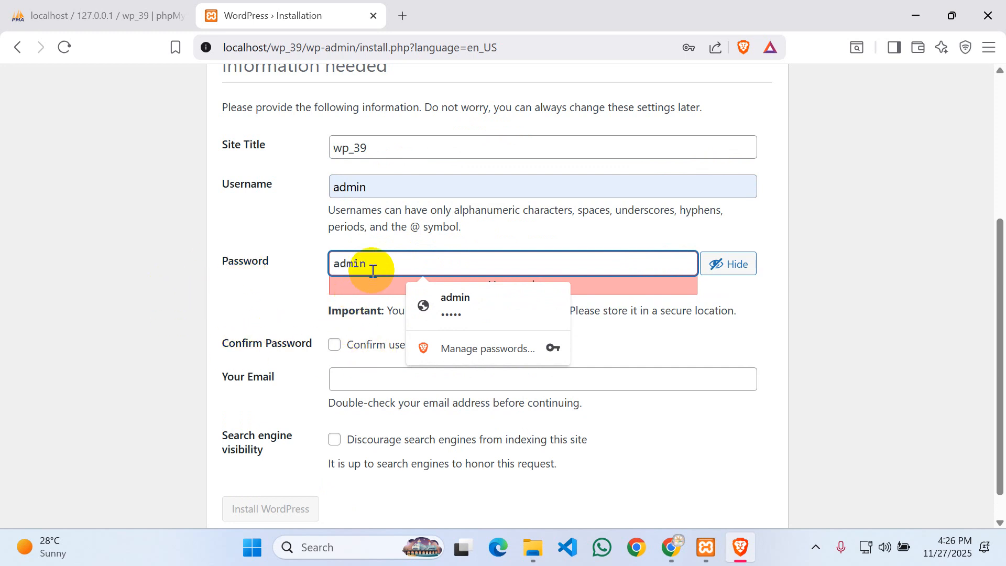
pyautogui.click(582, 328)
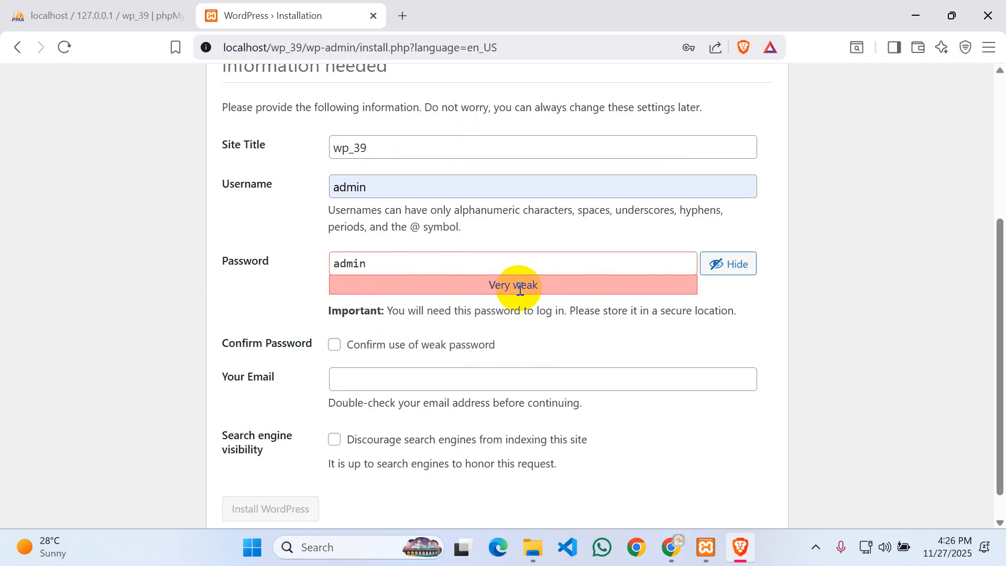
pyautogui.click(331, 348)
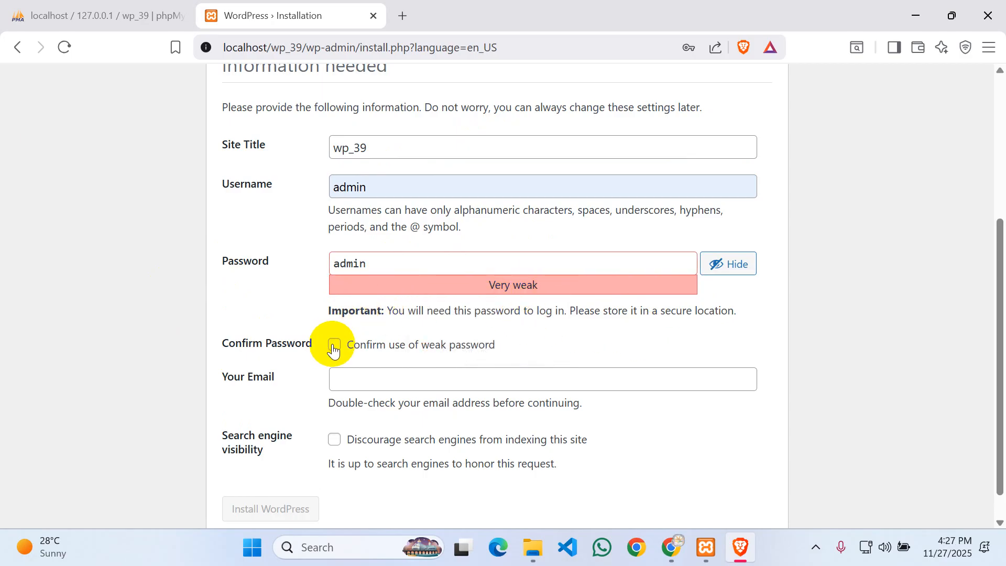
# - Fill in the admin email from the saved suggestion and install WordPress
pyautogui.click(386, 375)
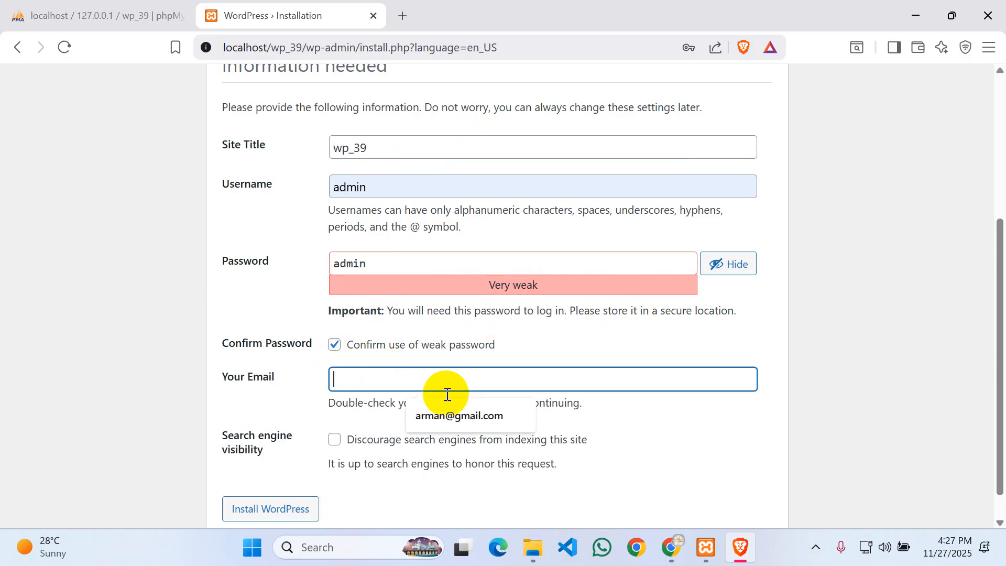
pyautogui.click(469, 411)
pyautogui.scroll(-1, 565, 321)
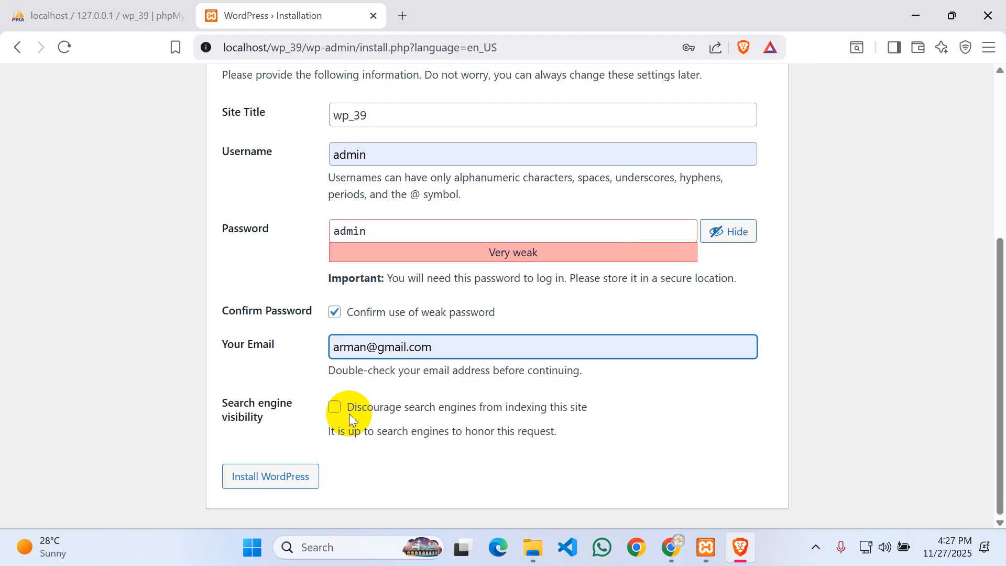
pyautogui.click(270, 479)
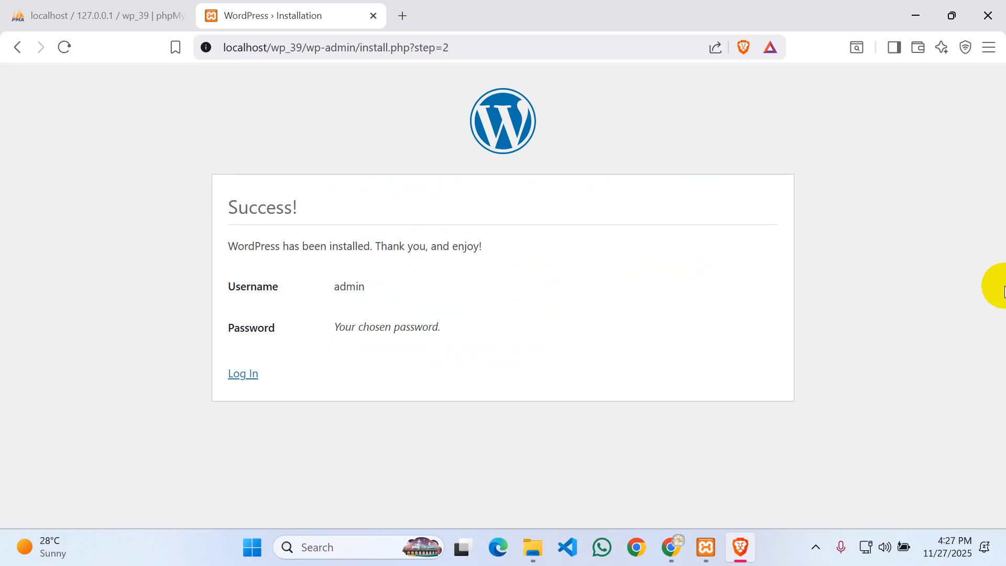
# - Follow the Log In link from the Success! page
pyautogui.click(233, 373)
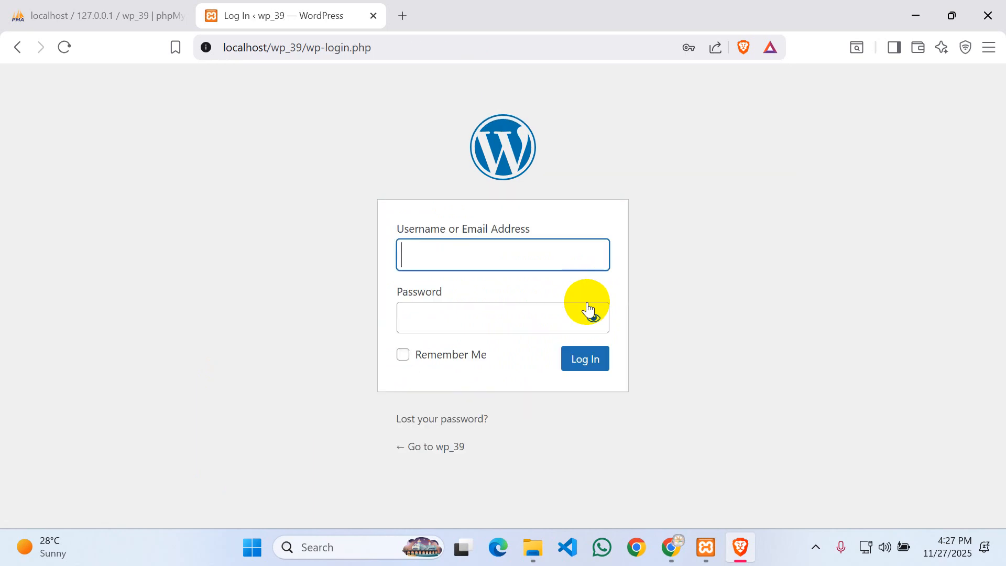
# - Log in as admin with the saved credentials to reach the wp_39 Dashboard
pyautogui.click(443, 244)
pyautogui.click(509, 296)
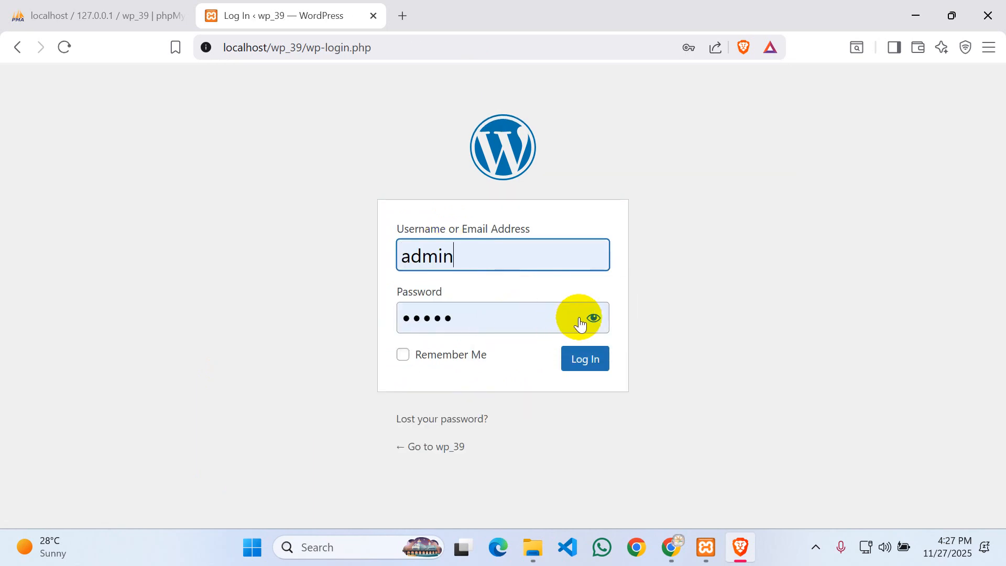
pyautogui.click(593, 319)
pyautogui.click(594, 319)
pyautogui.click(584, 364)
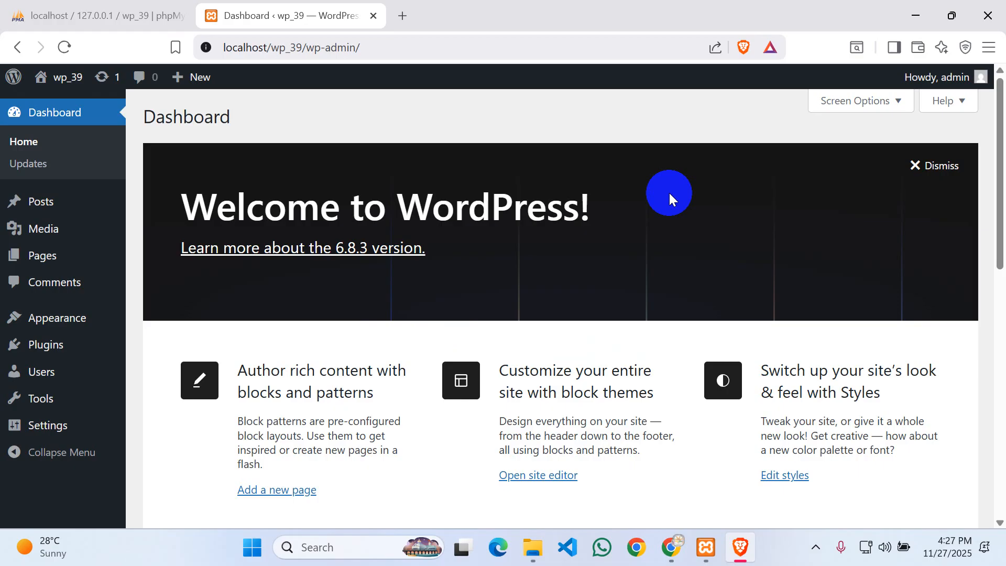
pyautogui.scroll(-3, 502, 227)
pyautogui.scroll(3, 583, 240)
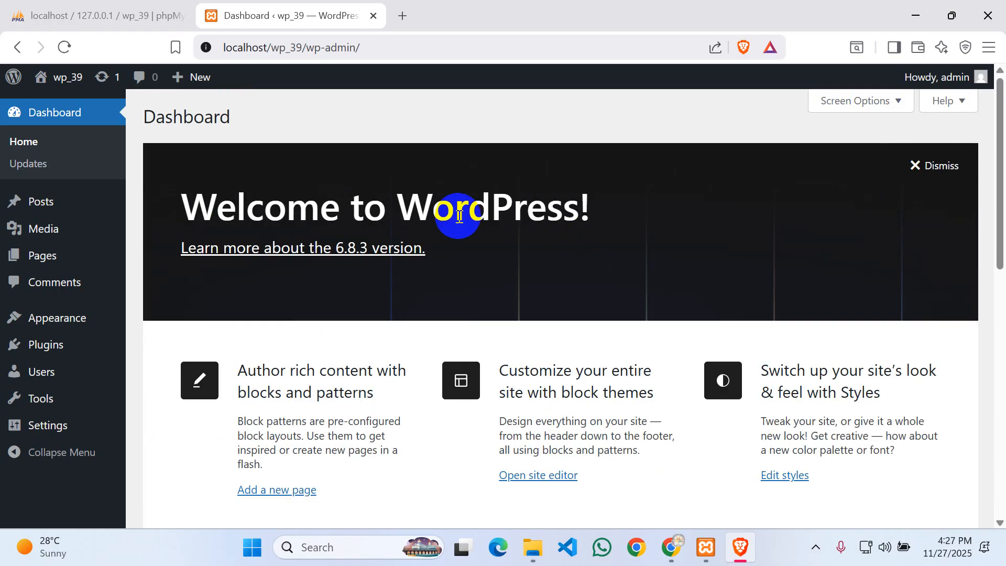
pyautogui.scroll(-10, 539, 196)
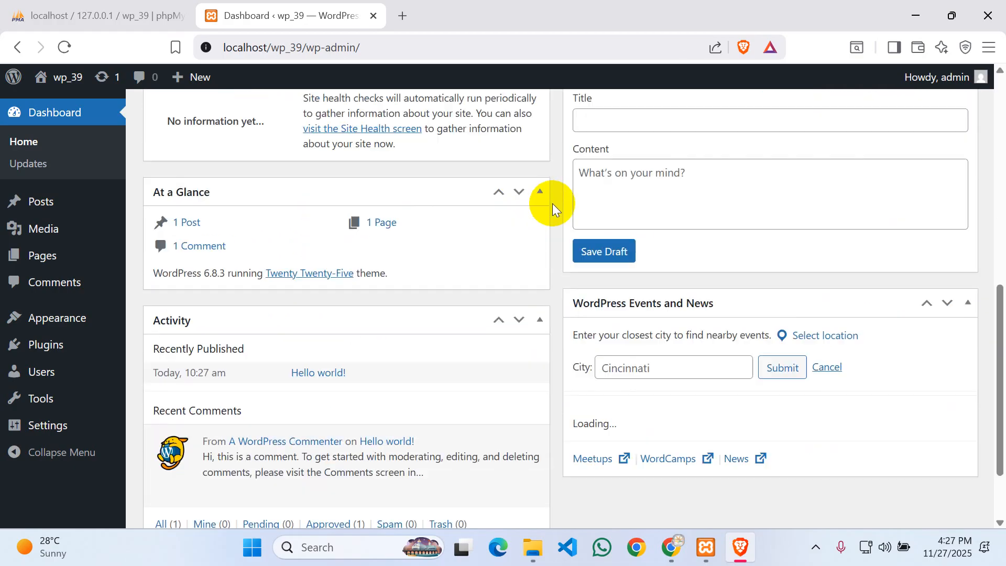
pyautogui.scroll(-3, 553, 208)
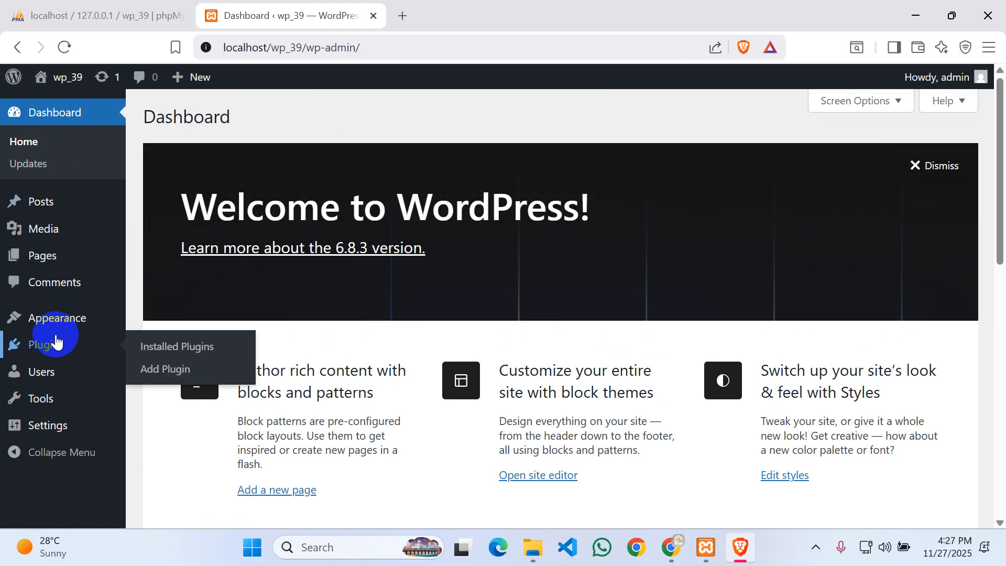
# - From Appearance > Themes > Add Theme, install and activate Astra
pyautogui.moveTo(75, 320)
pyautogui.click(189, 320)
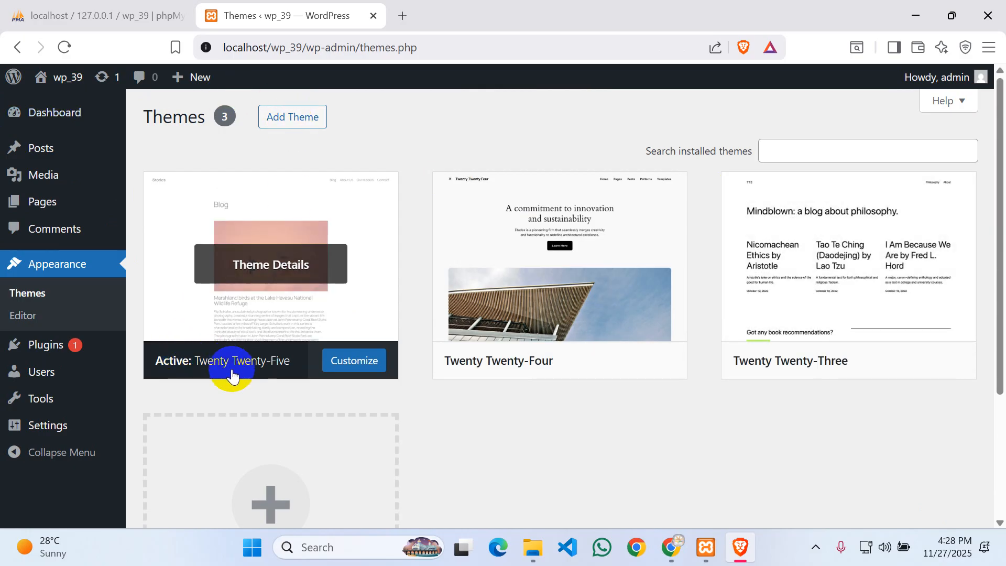
pyautogui.click(287, 124)
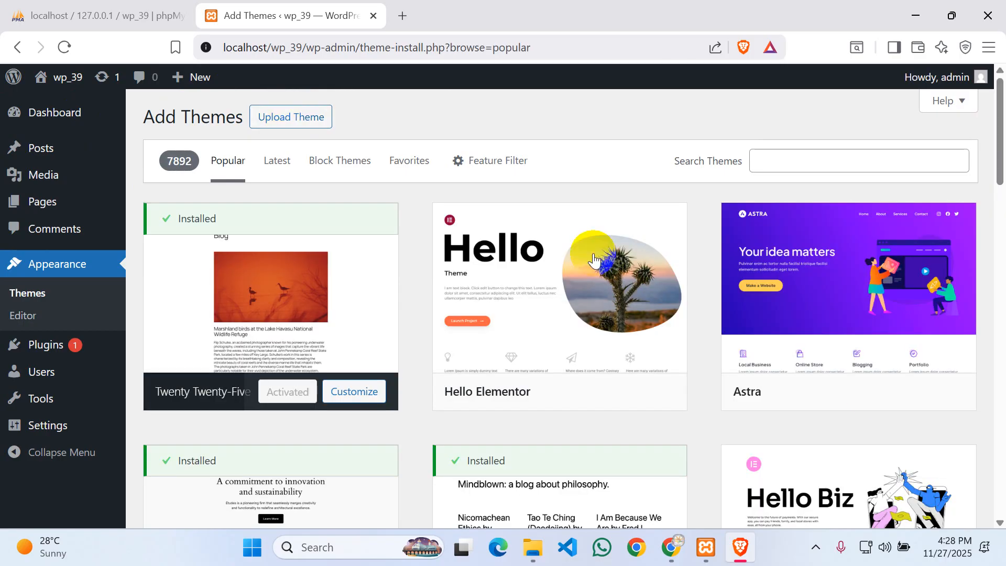
pyautogui.click(880, 402)
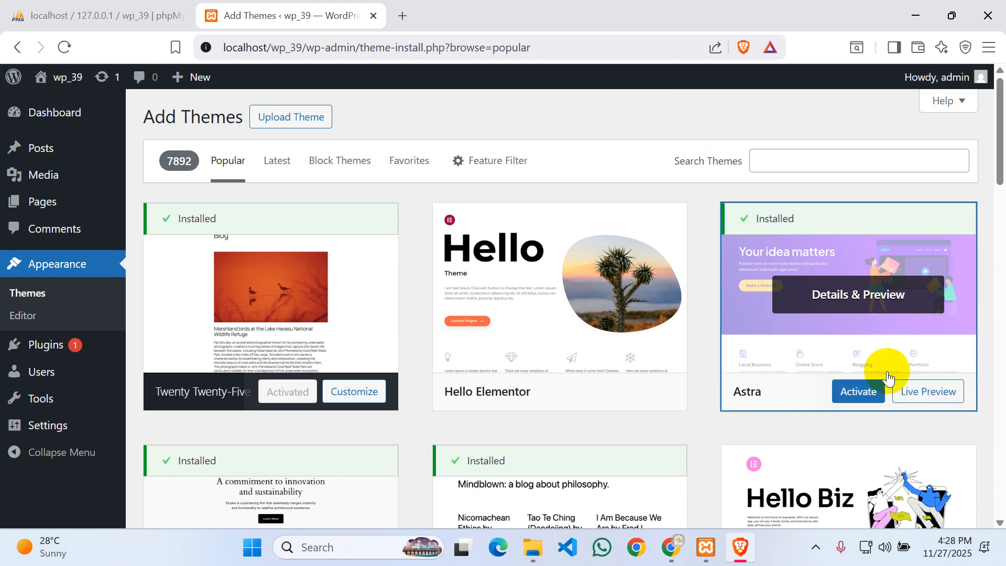
pyautogui.click(857, 393)
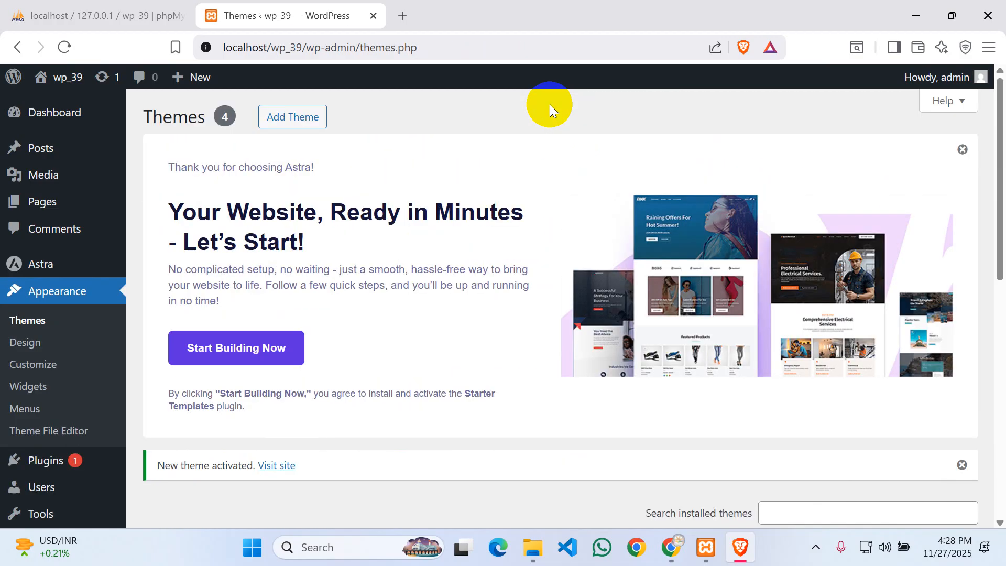
# - Go from the Themes page to the Installed Plugins list under the Plugins menu
pyautogui.scroll(-7, 315, 315)
pyautogui.scroll(6, 41, 399)
pyautogui.scroll(-8, 257, 304)
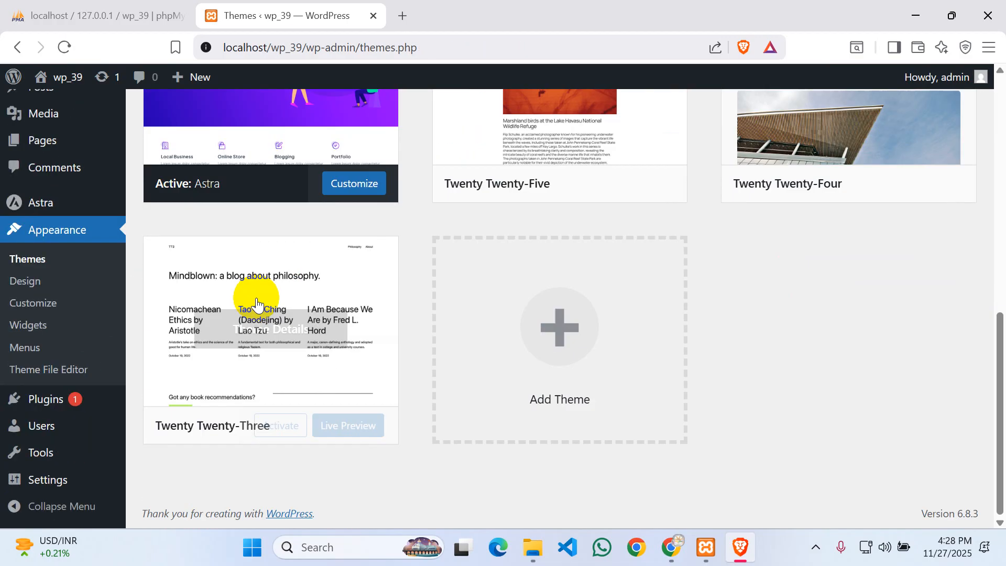
pyautogui.scroll(5, 627, 337)
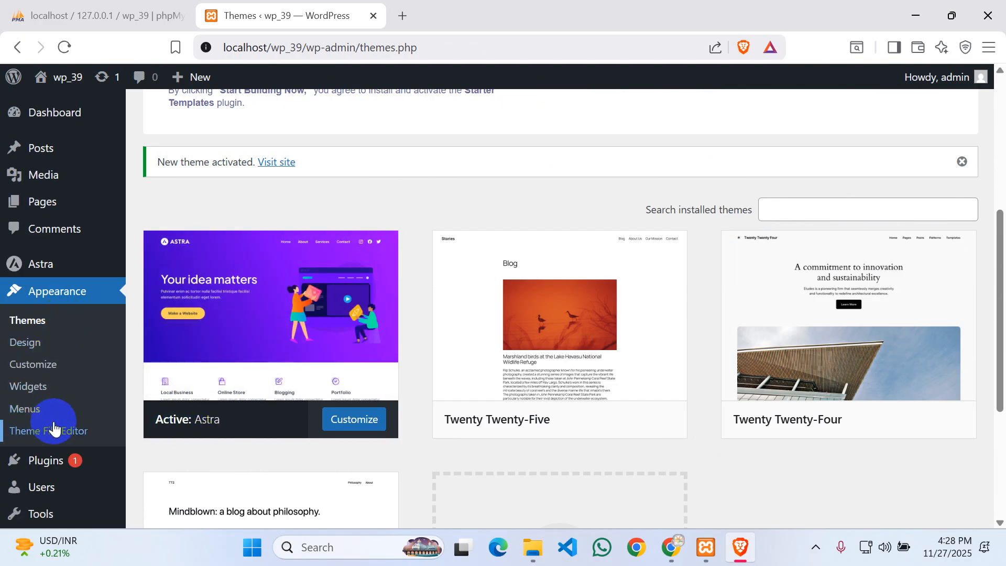
pyautogui.scroll(-2, 54, 427)
pyautogui.moveTo(45, 399)
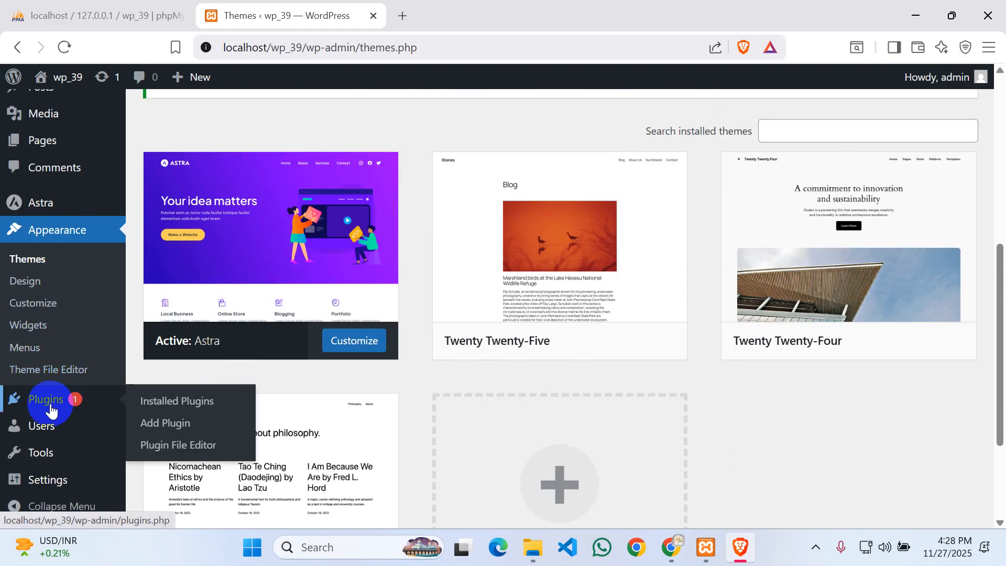
pyautogui.click(204, 399)
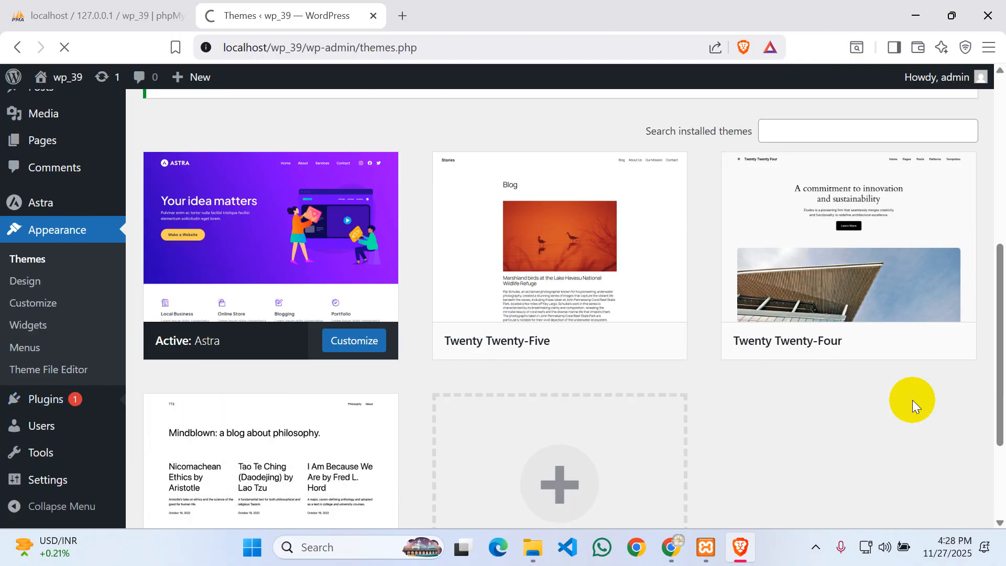
# - Tick the Akismet and Hello Dolly checkboxes and view the bulk actions without applying any
pyautogui.scroll(-6, 366, 367)
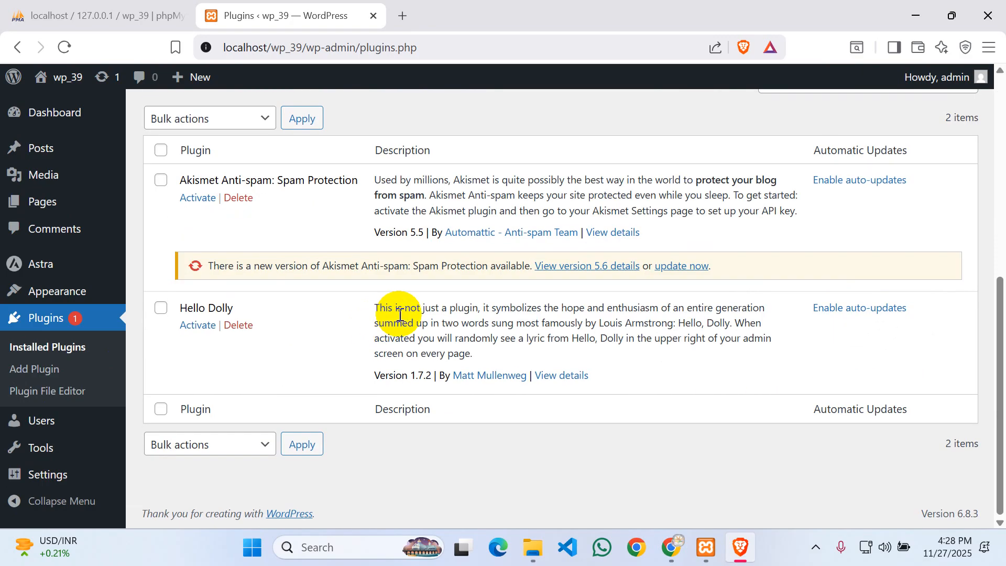
pyautogui.click(160, 180)
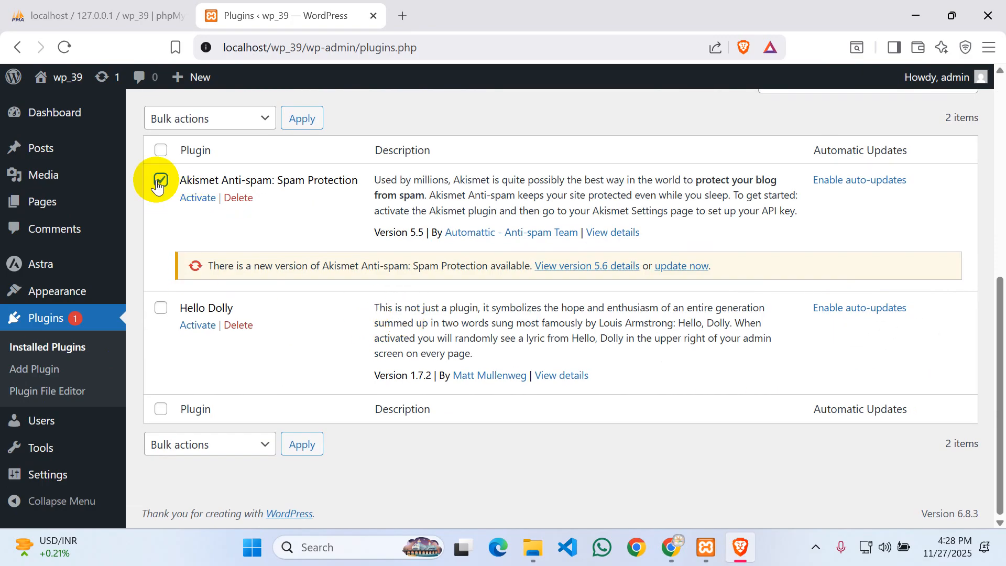
pyautogui.click(161, 307)
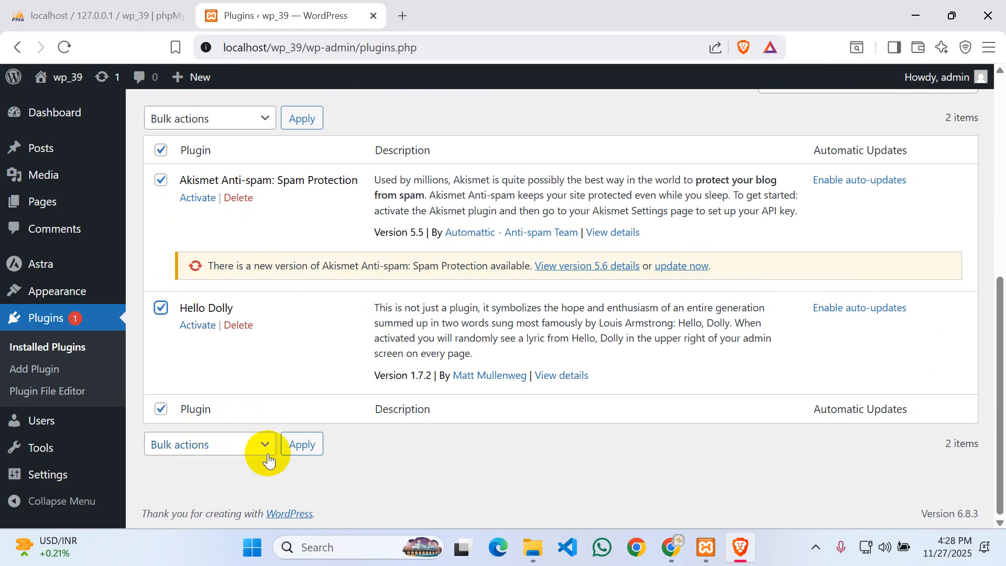
pyautogui.click(265, 445)
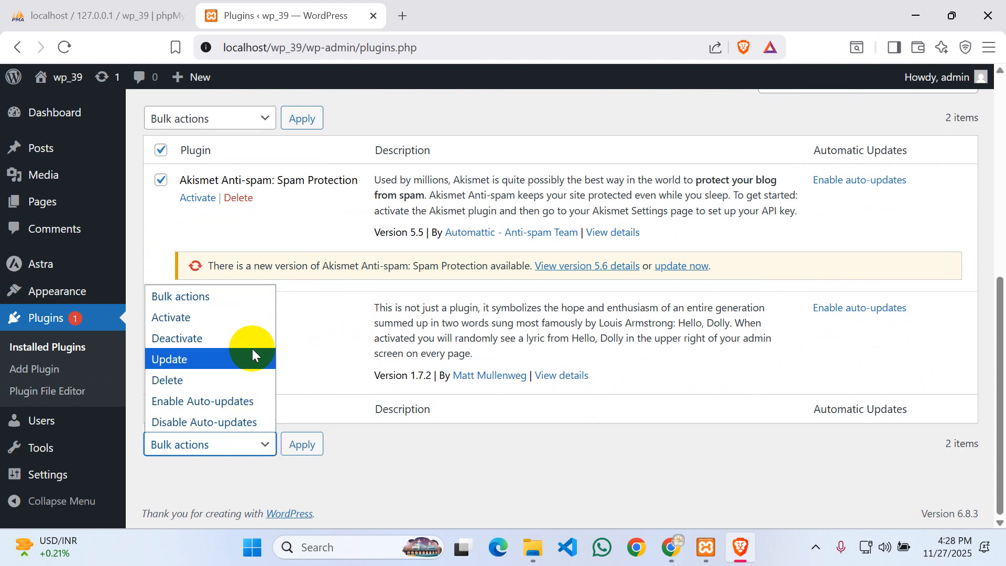
pyautogui.click(464, 479)
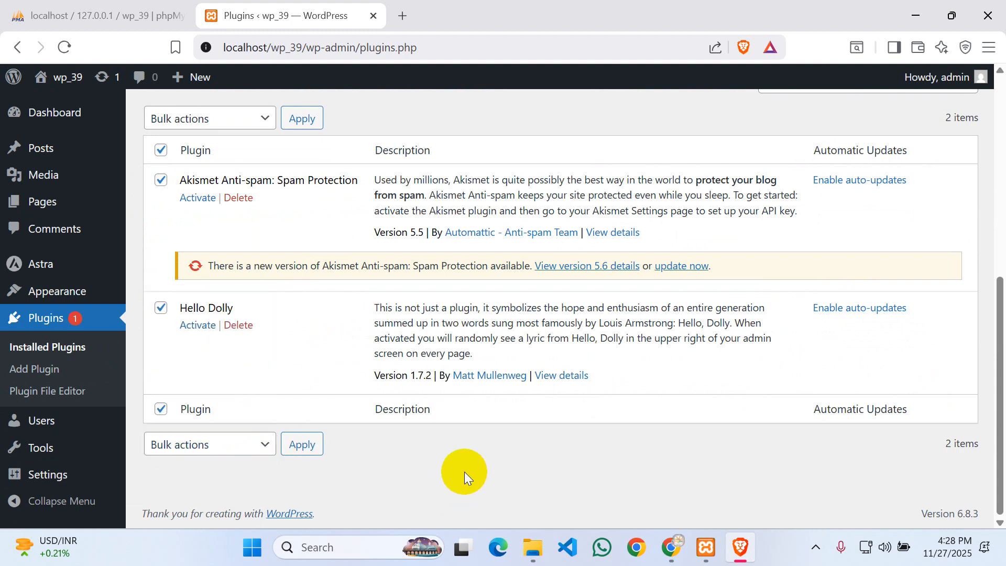
pyautogui.click(160, 180)
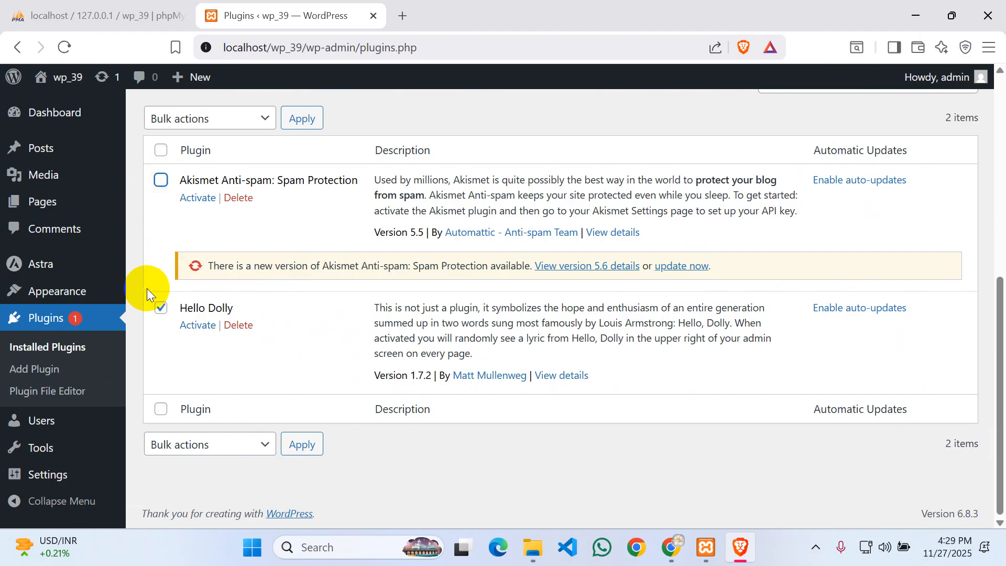
pyautogui.click(160, 307)
# - Delete the Akismet Anti-spam plugin and confirm the prompt
pyautogui.click(161, 180)
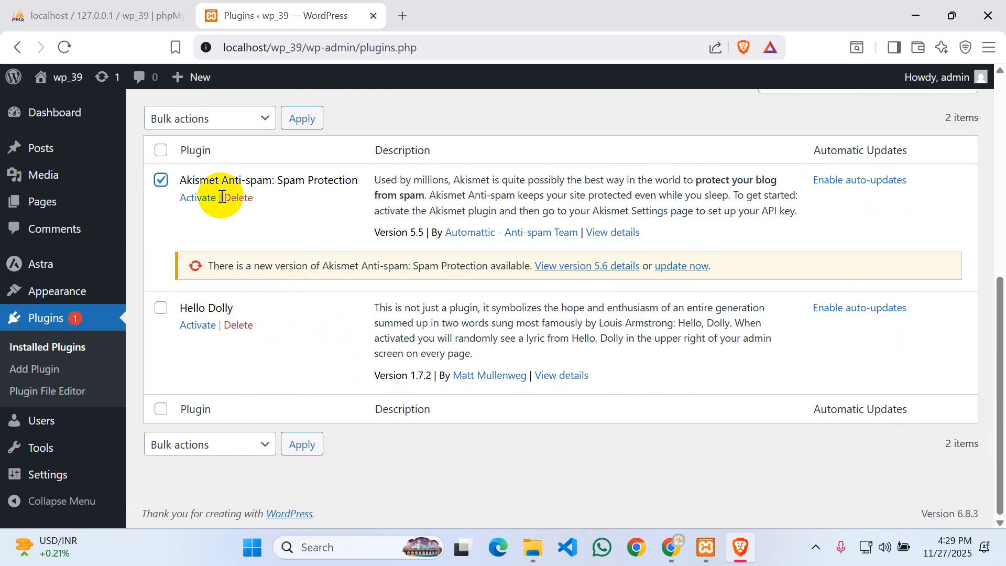
pyautogui.click(237, 197)
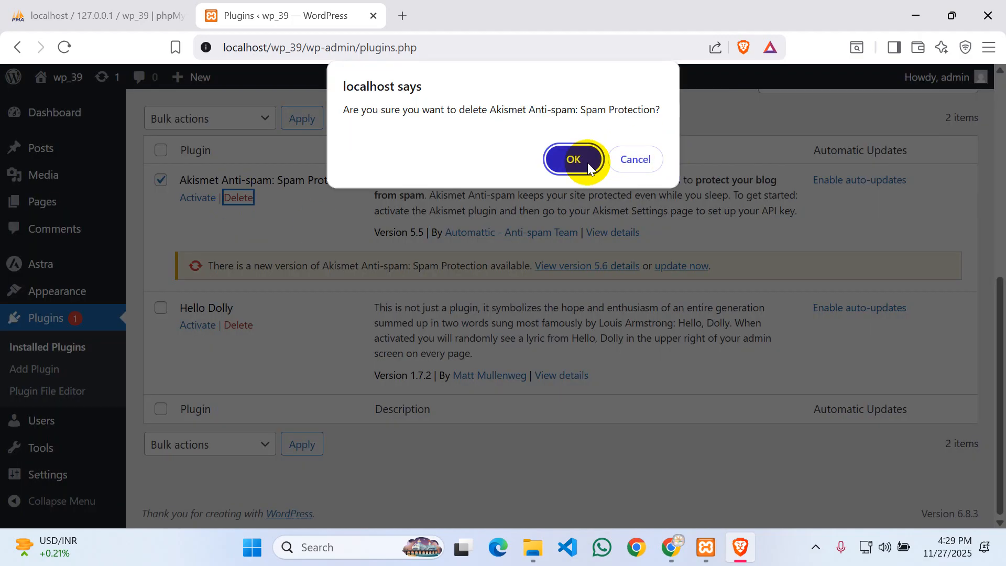
pyautogui.click(588, 166)
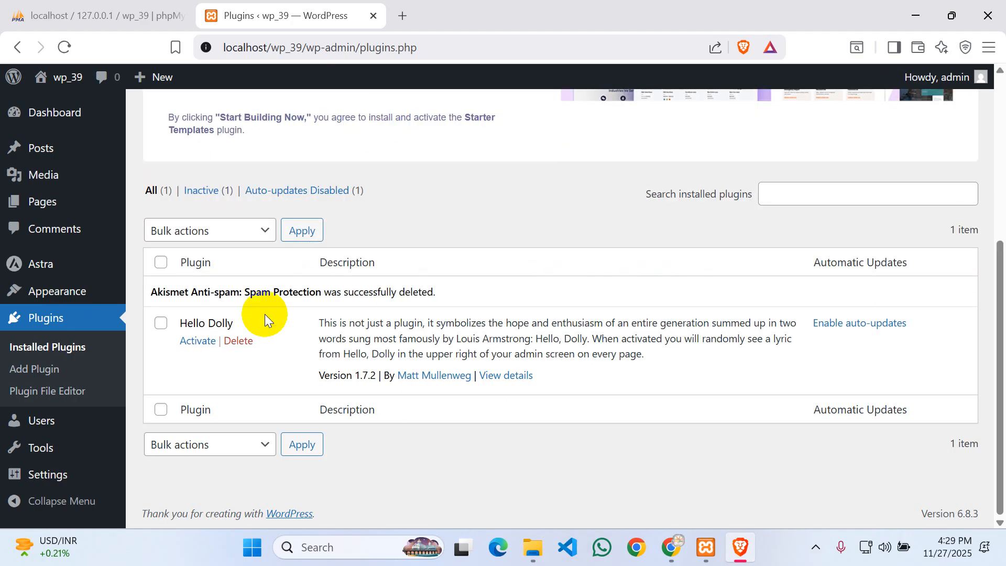
# - Delete the Hello Dolly plugin and confirm the prompt
pyautogui.click(161, 322)
pyautogui.click(236, 342)
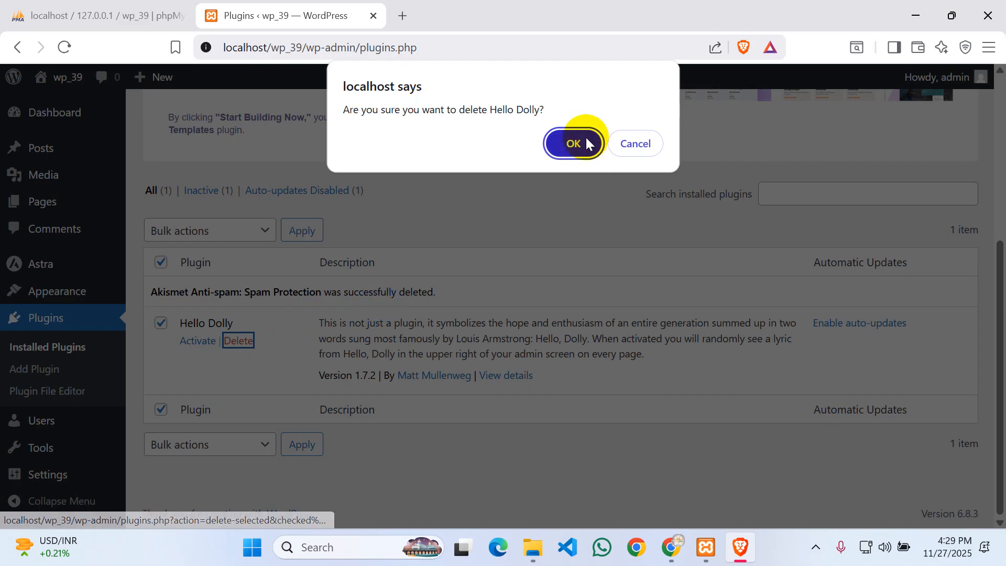
pyautogui.click(585, 136)
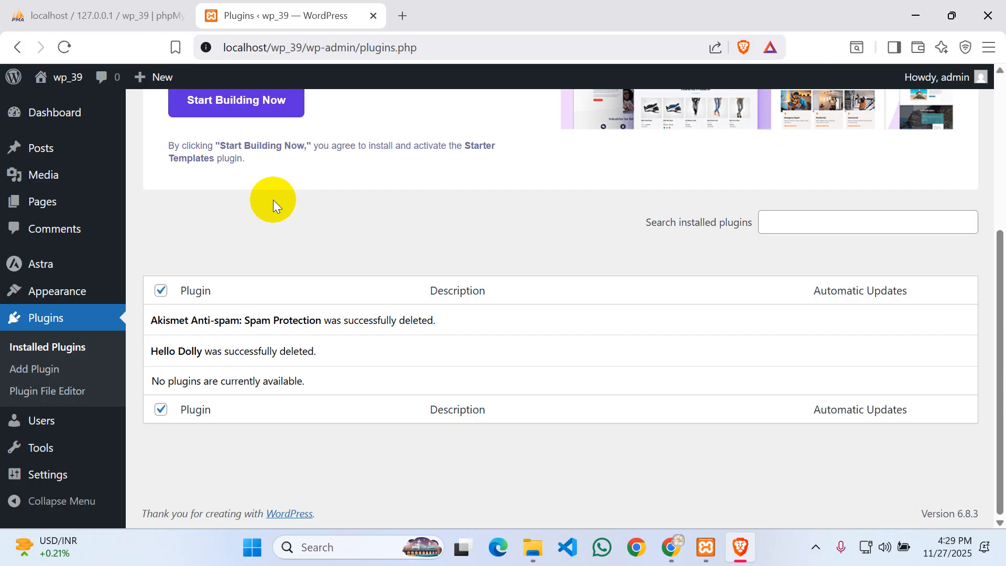
# - Go to Add Plugins and browse the Featured plugins such as Akismet and Jetpack
pyautogui.scroll(5, 228, 202)
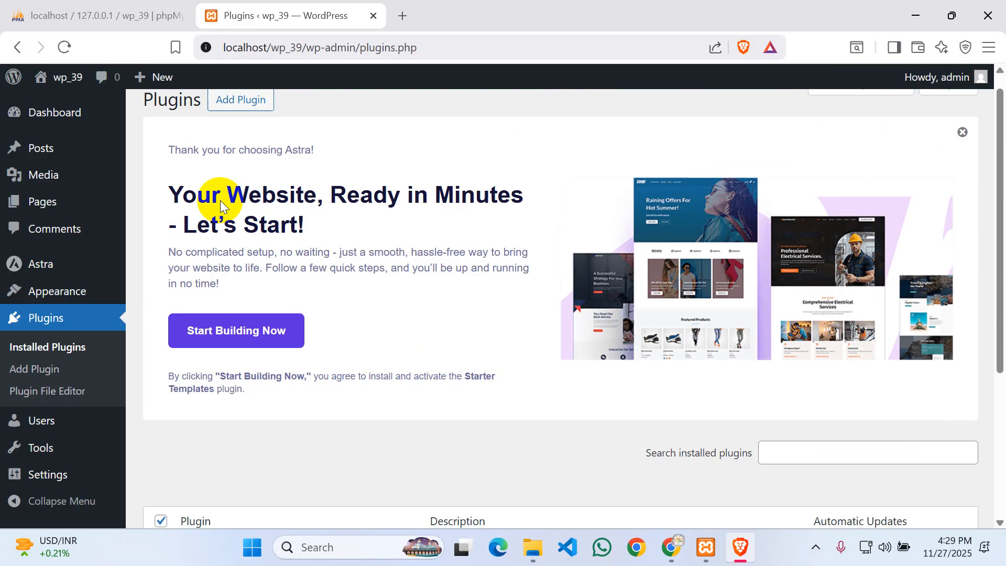
pyautogui.click(235, 118)
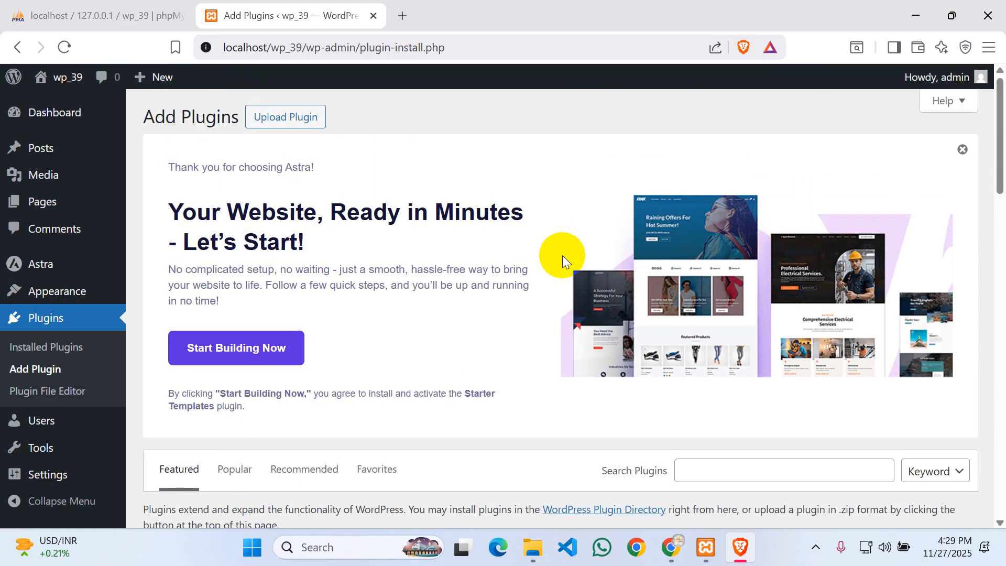
pyautogui.scroll(-10, 561, 255)
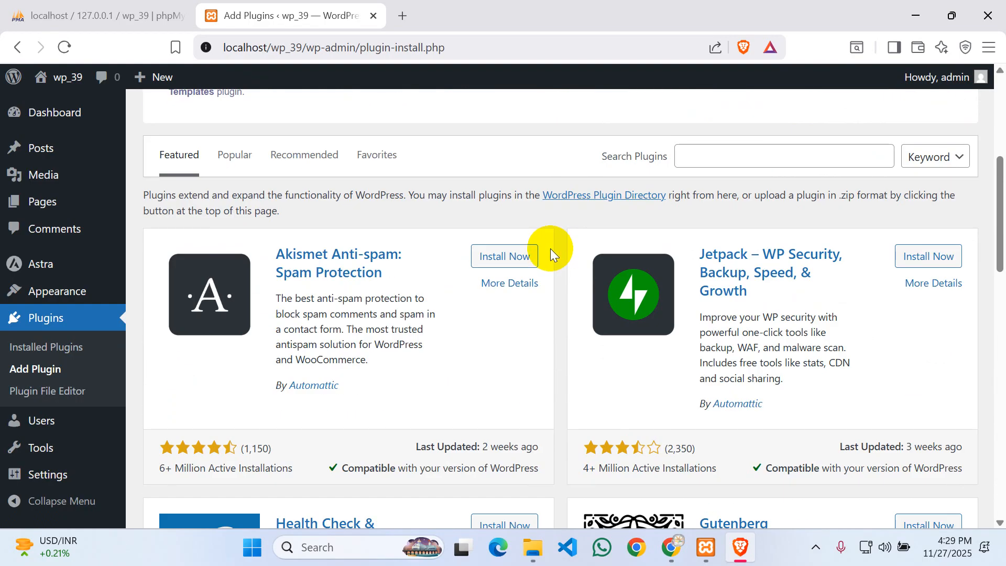
pyautogui.scroll(-10, 548, 253)
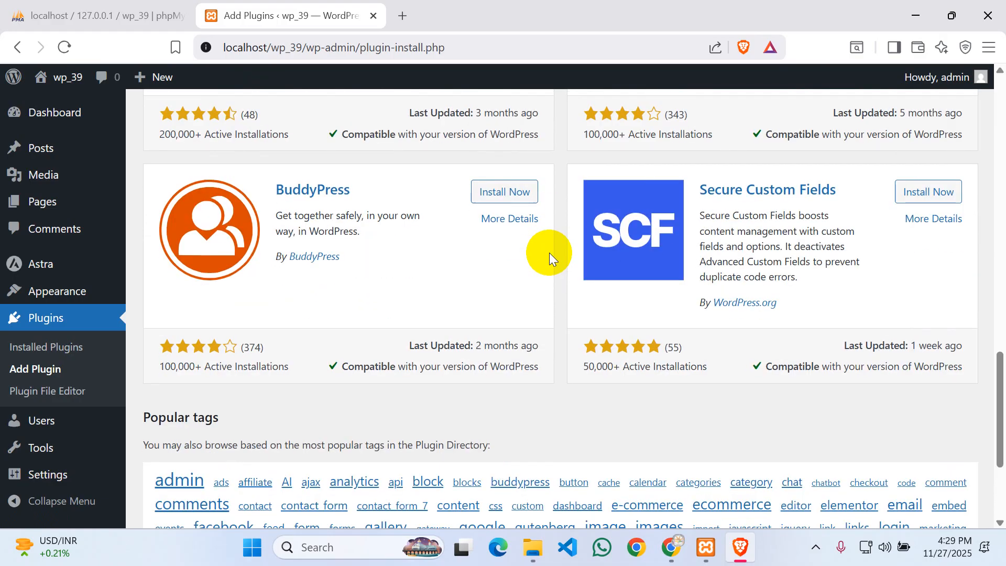
pyautogui.scroll(20, 550, 246)
pyautogui.scroll(-8, 551, 240)
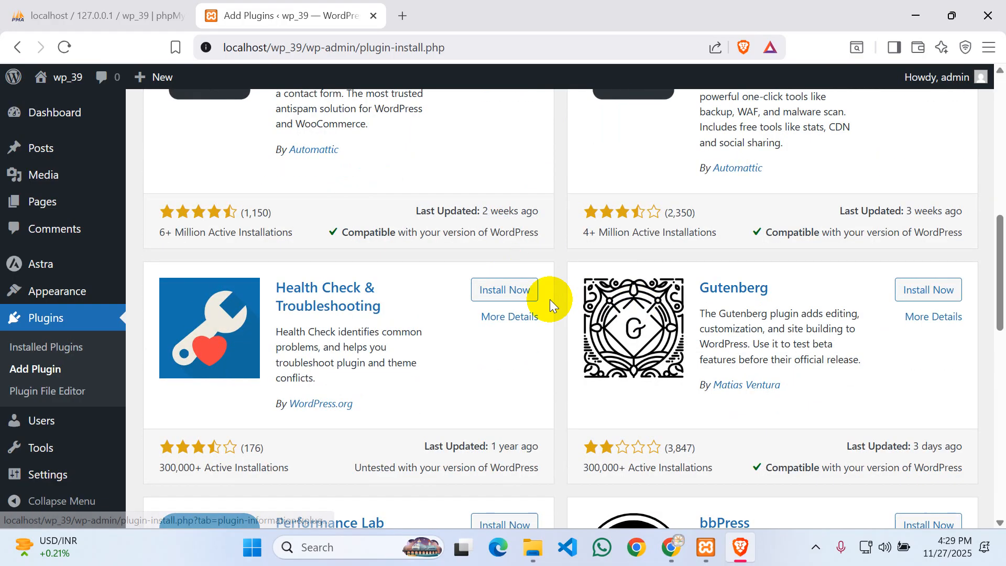
pyautogui.scroll(5, 549, 299)
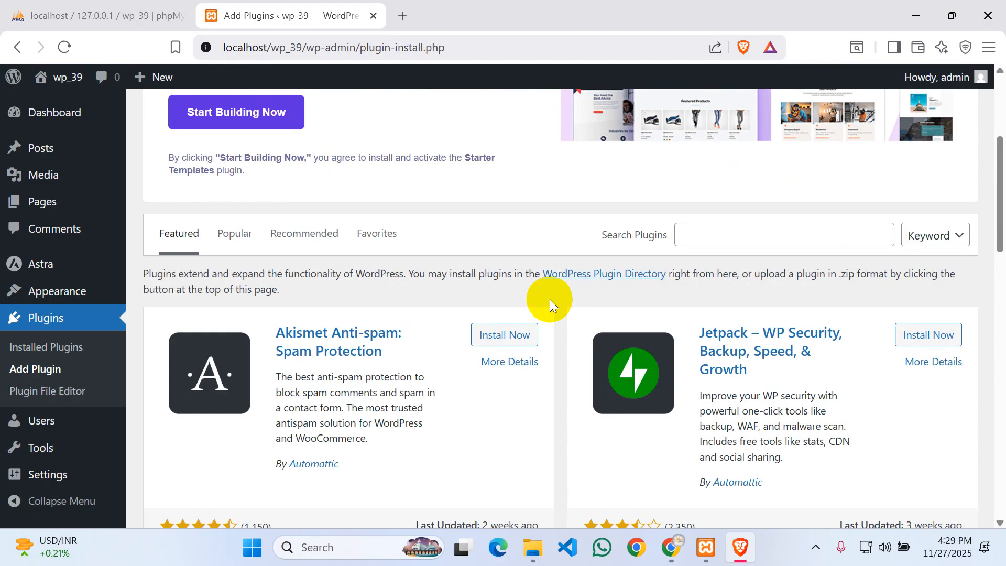
# - Search plugins for 'starter template', then install and activate Starter Templates
pyautogui.click(728, 233)
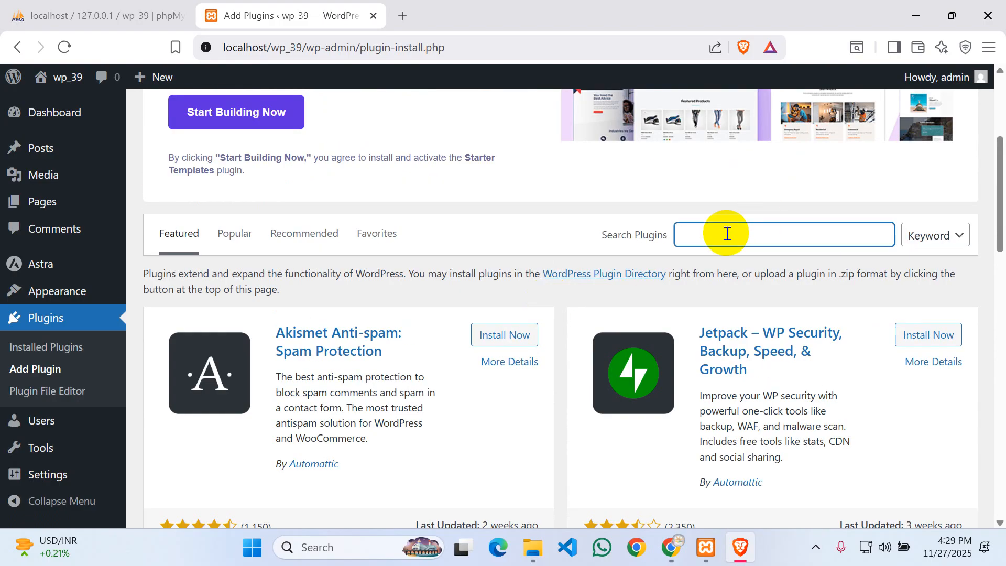
pyautogui.write('starter')
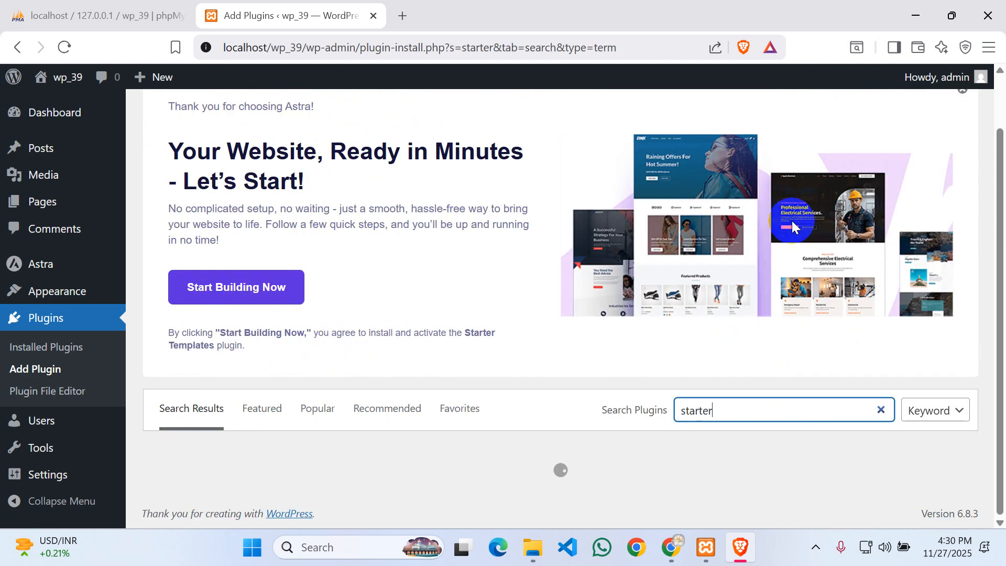
pyautogui.write('templ')
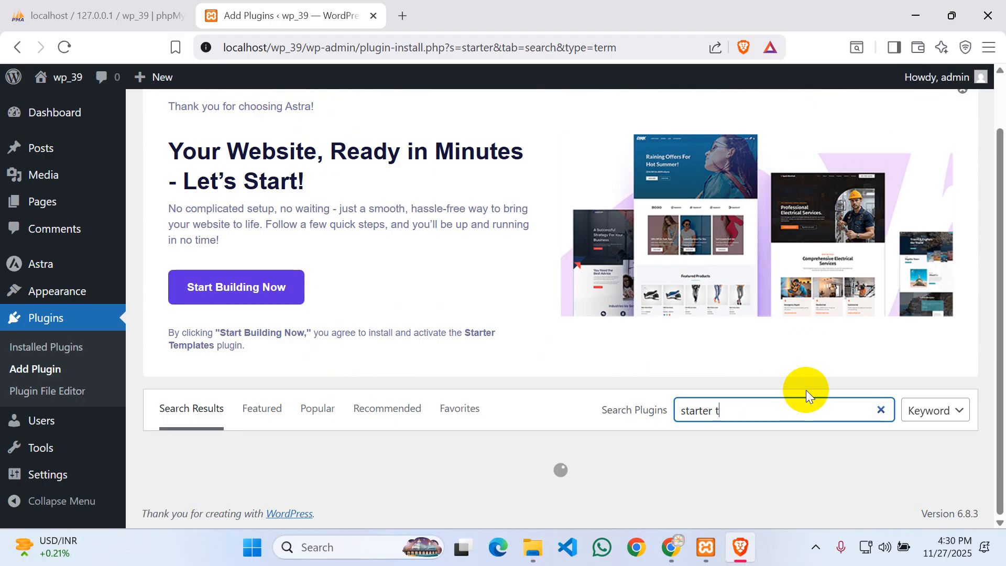
pyautogui.write('ate')
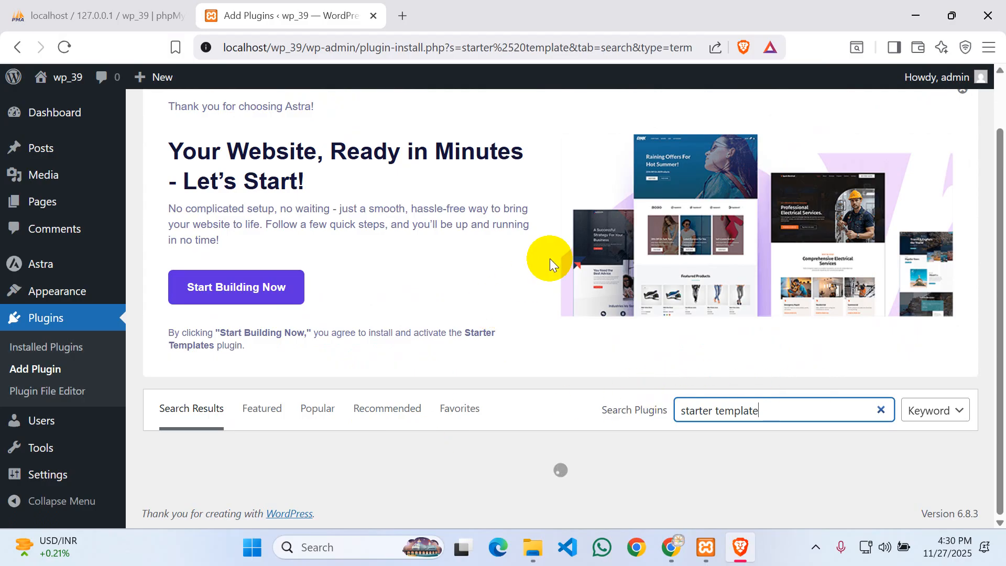
pyautogui.scroll(-3, 548, 259)
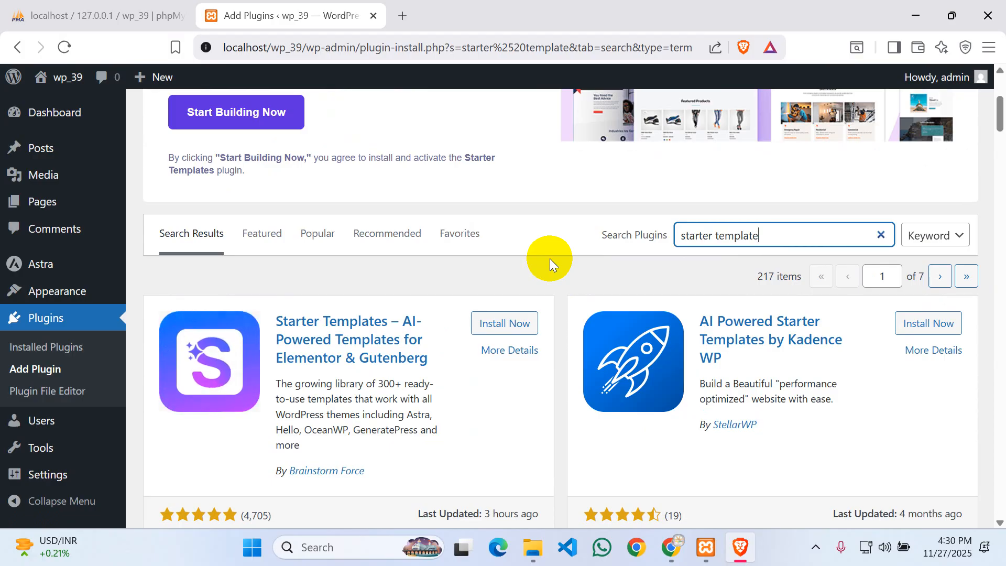
pyautogui.scroll(-3, 549, 258)
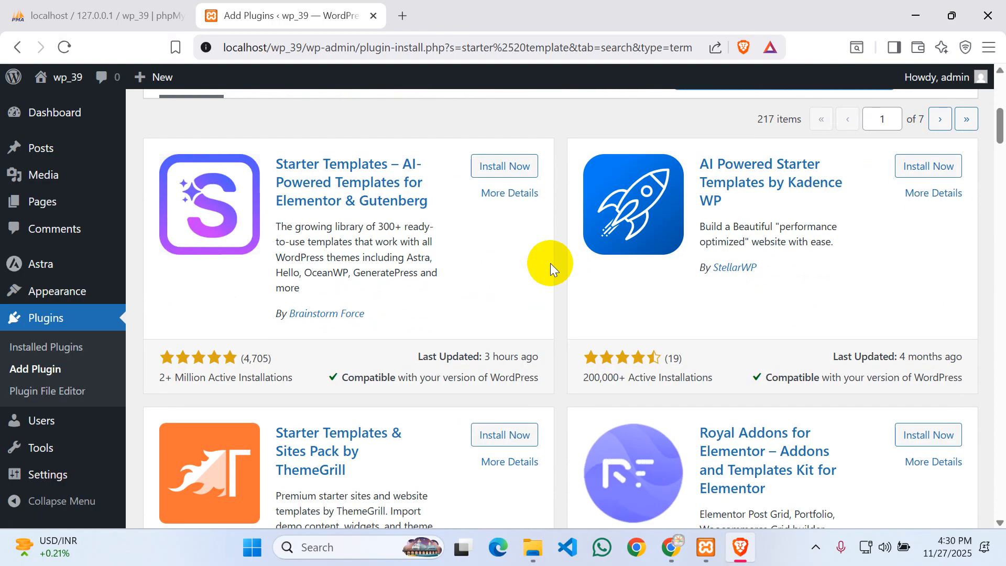
pyautogui.click(497, 175)
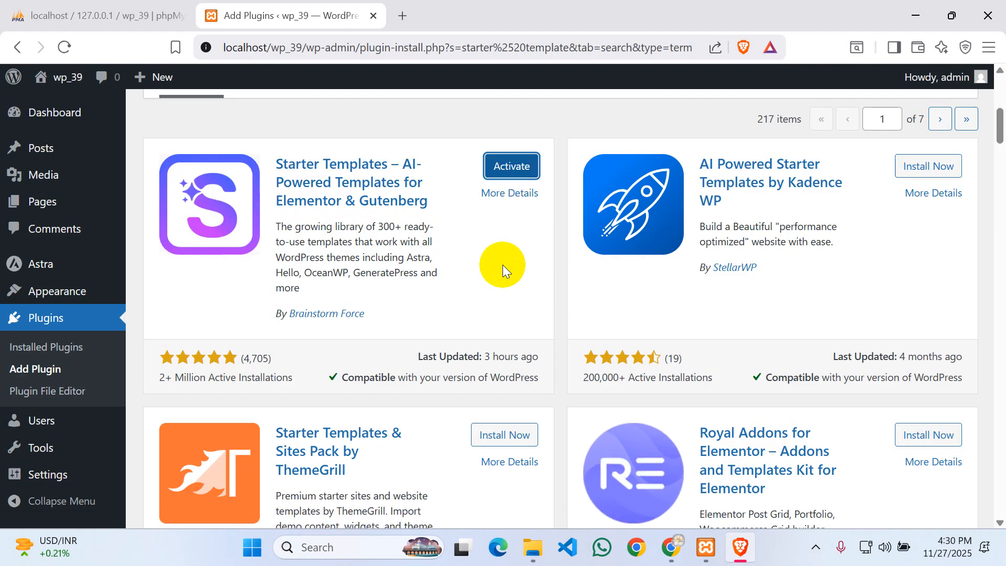
pyautogui.click(516, 164)
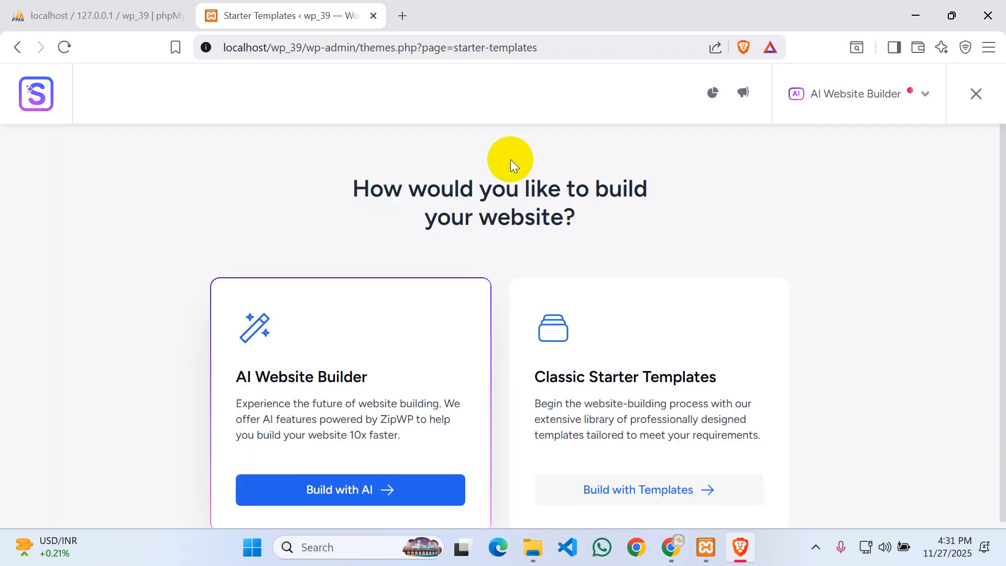
# - Choose Classic Starter Templates and pick Elementor as the page builder
pyautogui.scroll(-1, 723, 276)
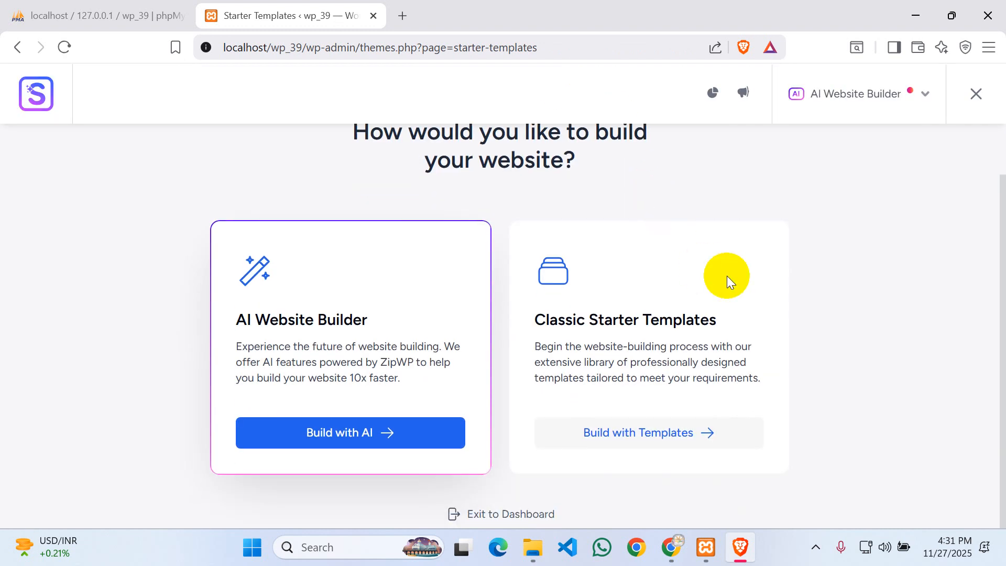
pyautogui.click(630, 441)
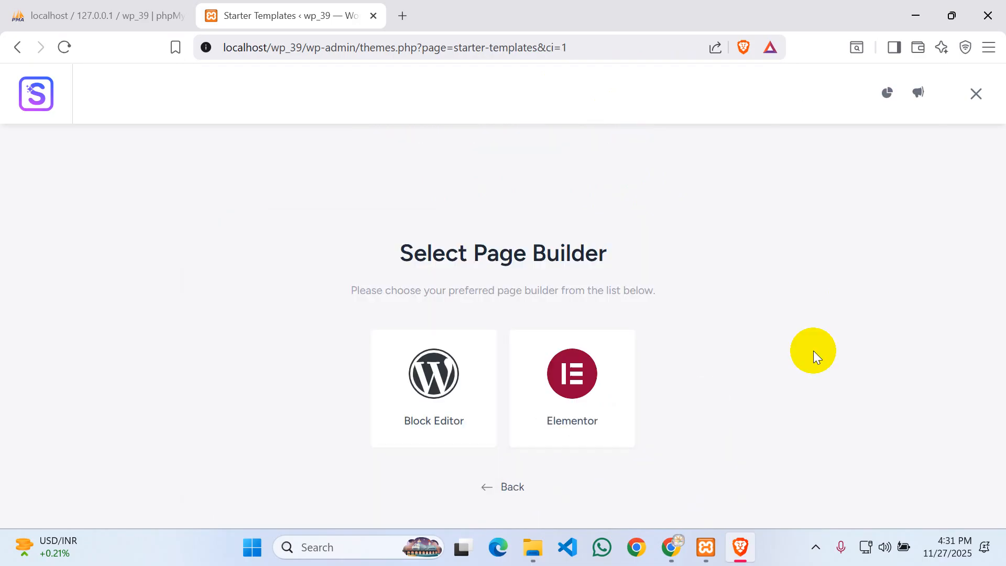
pyautogui.click(576, 367)
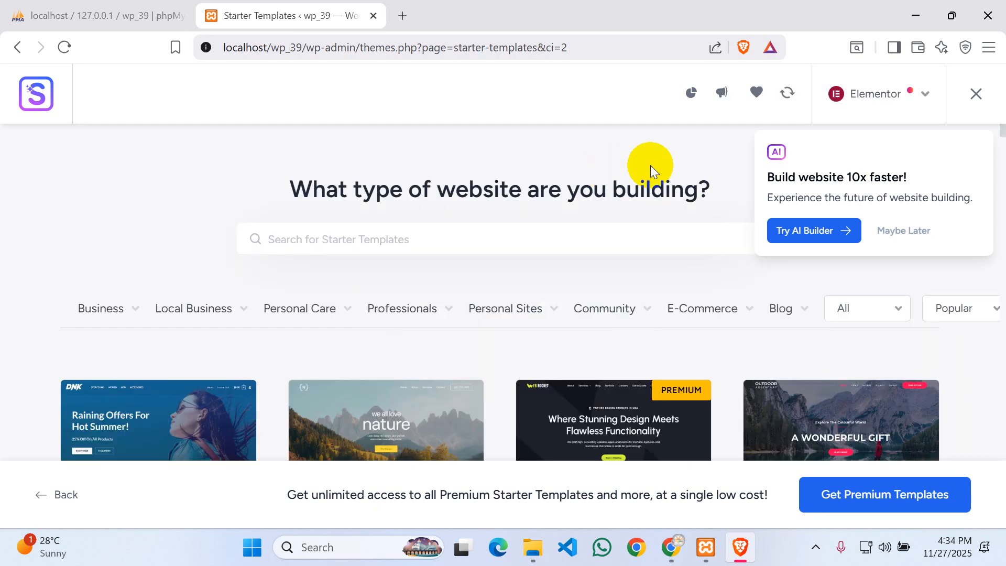
# - Dismiss the AI website builder offer with Maybe Later
pyautogui.scroll(-3, 485, 199)
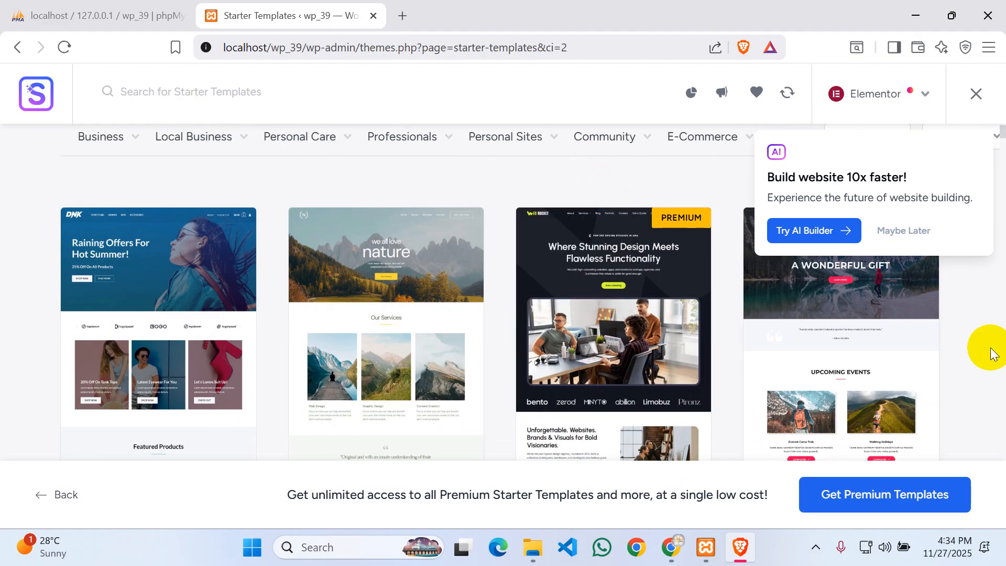
pyautogui.scroll(3, 988, 341)
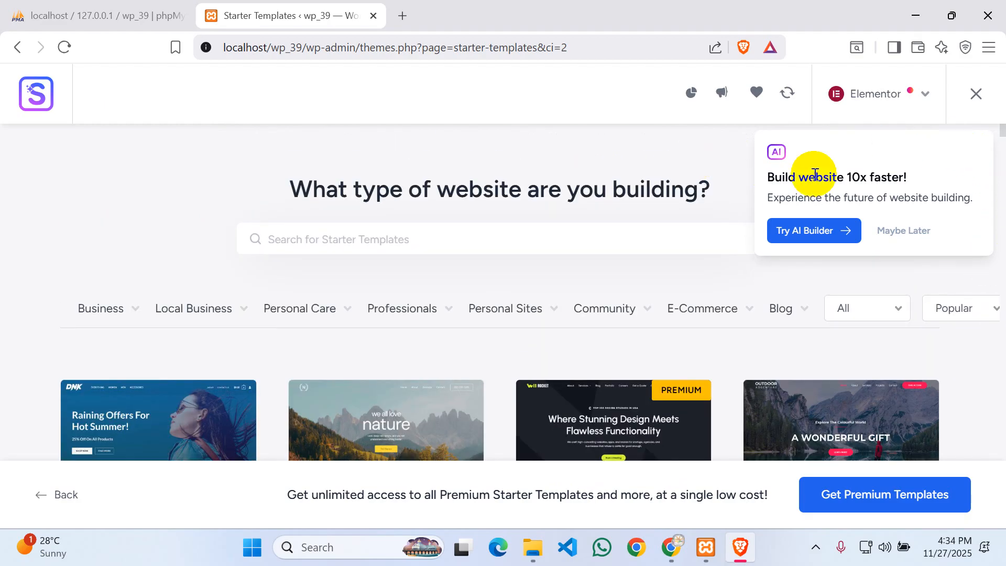
pyautogui.click(914, 232)
# - Browse the template grid and open the Planet Earth template for customizing
pyautogui.scroll(-4, 670, 210)
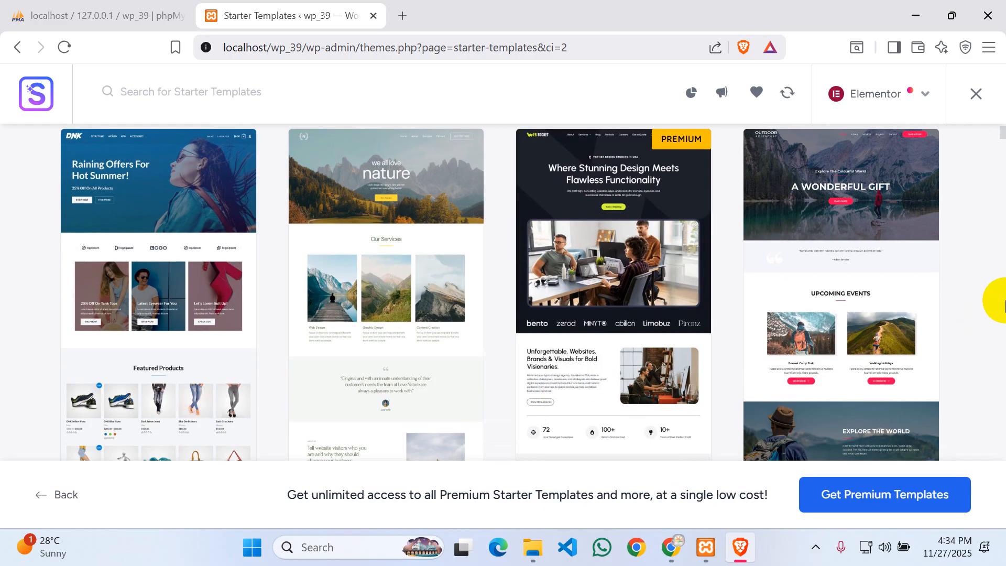
pyautogui.scroll(-4, 1002, 304)
pyautogui.scroll(-4, 1003, 304)
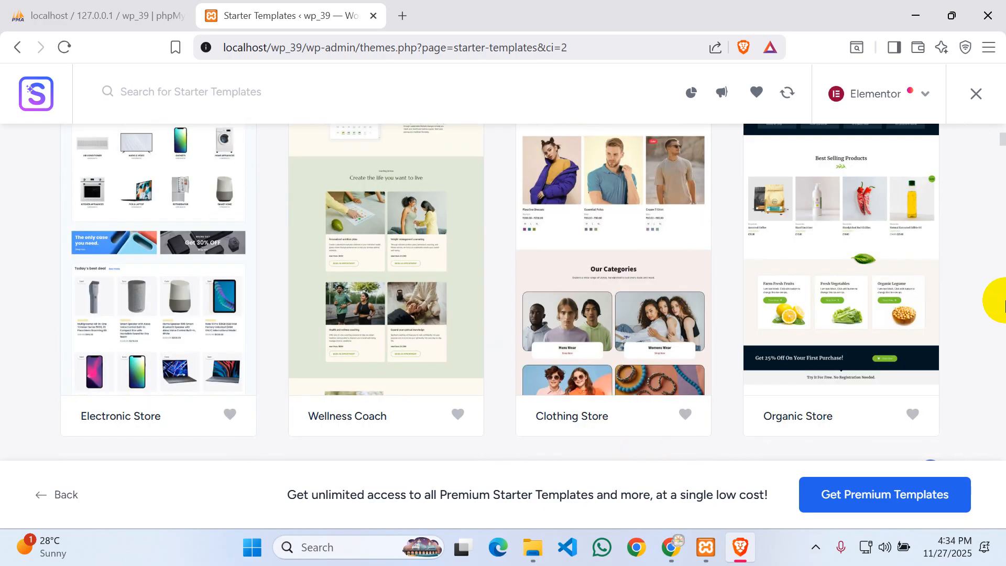
pyautogui.scroll(-3, 1003, 303)
pyautogui.scroll(-3, 1002, 304)
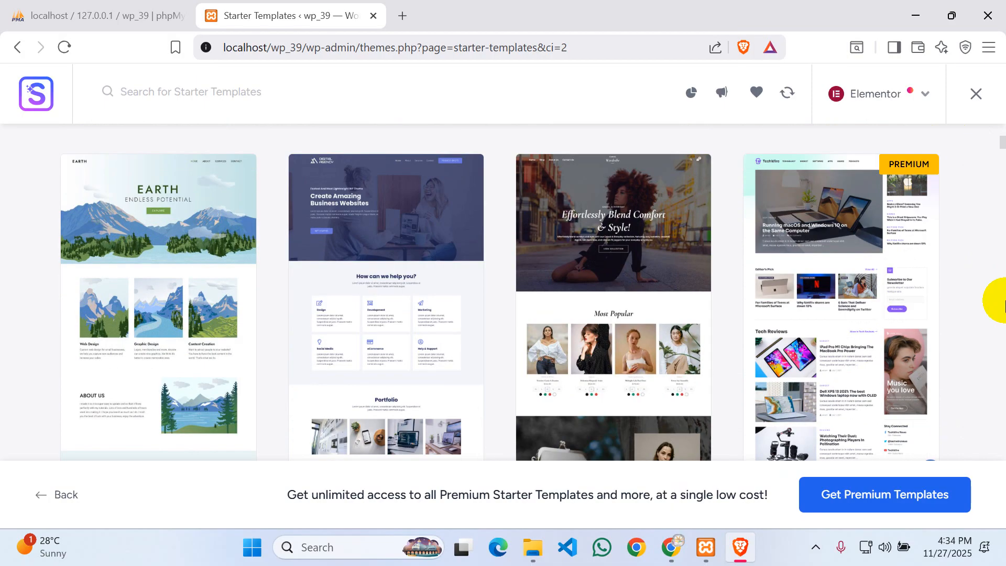
pyautogui.scroll(-3, 1002, 301)
pyautogui.scroll(-3, 1003, 298)
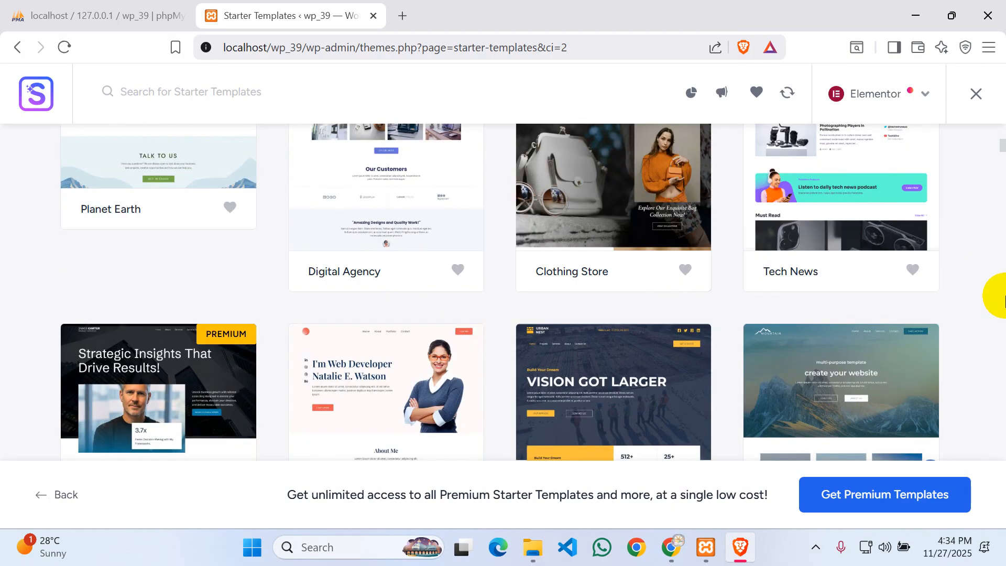
pyautogui.scroll(6, 1002, 299)
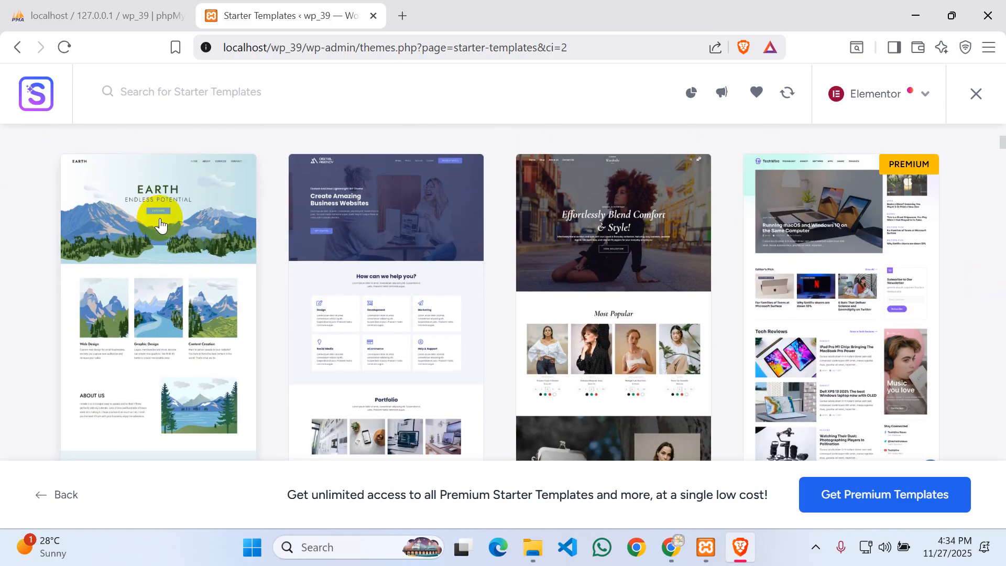
pyautogui.click(143, 233)
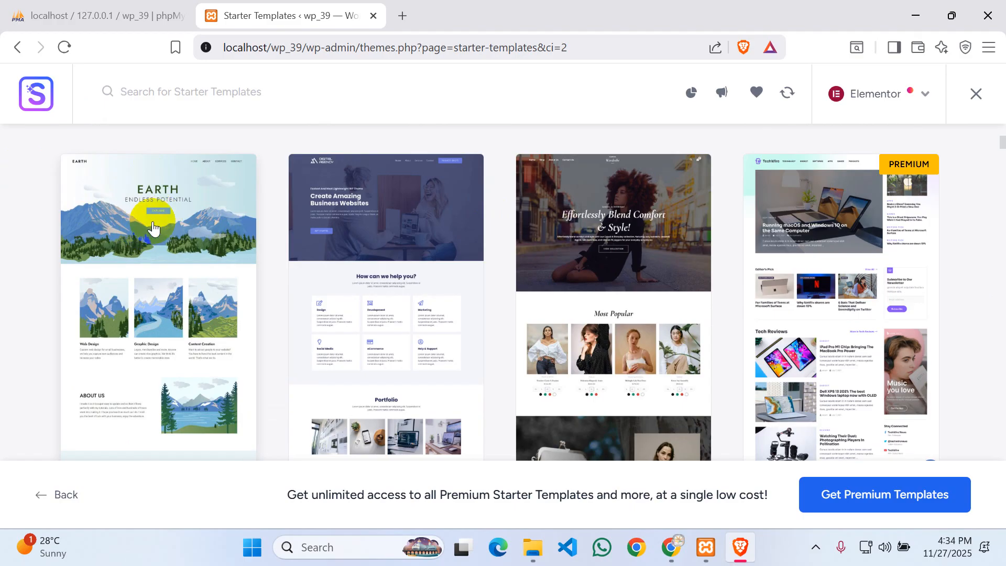
pyautogui.click(156, 212)
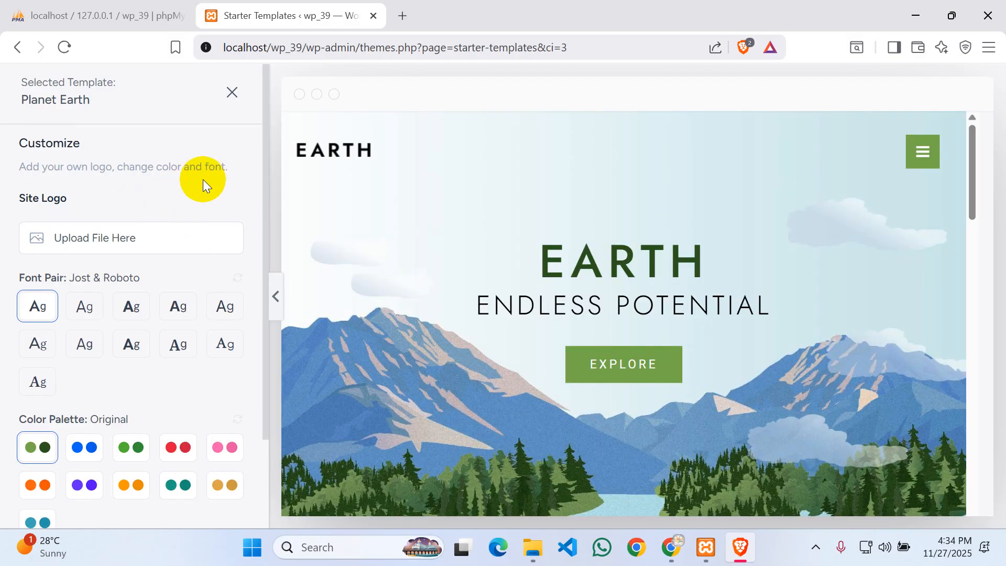
# - Review the Planet Earth preview and continue with its default fonts and colour palette
pyautogui.scroll(-15, 435, 212)
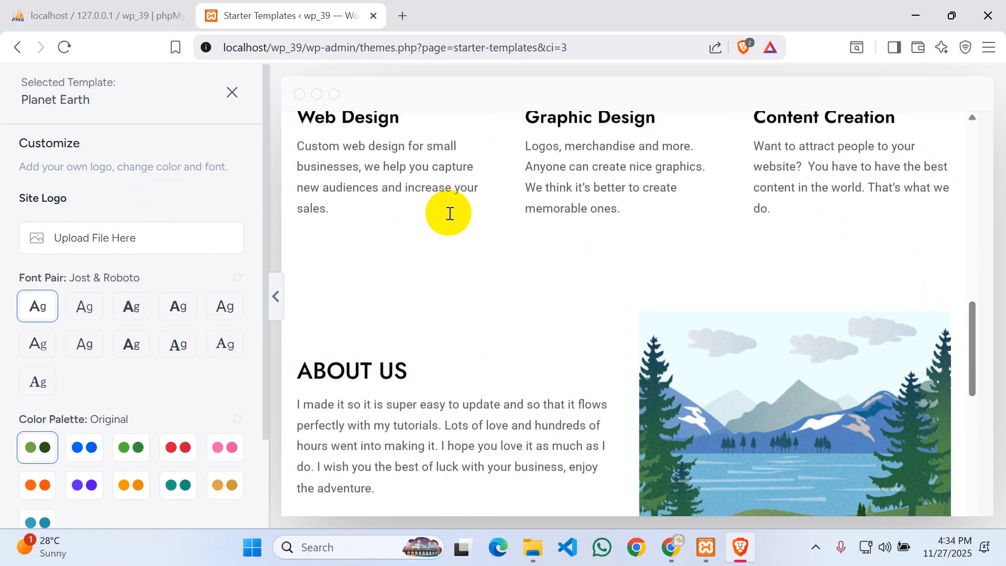
pyautogui.scroll(15, 449, 214)
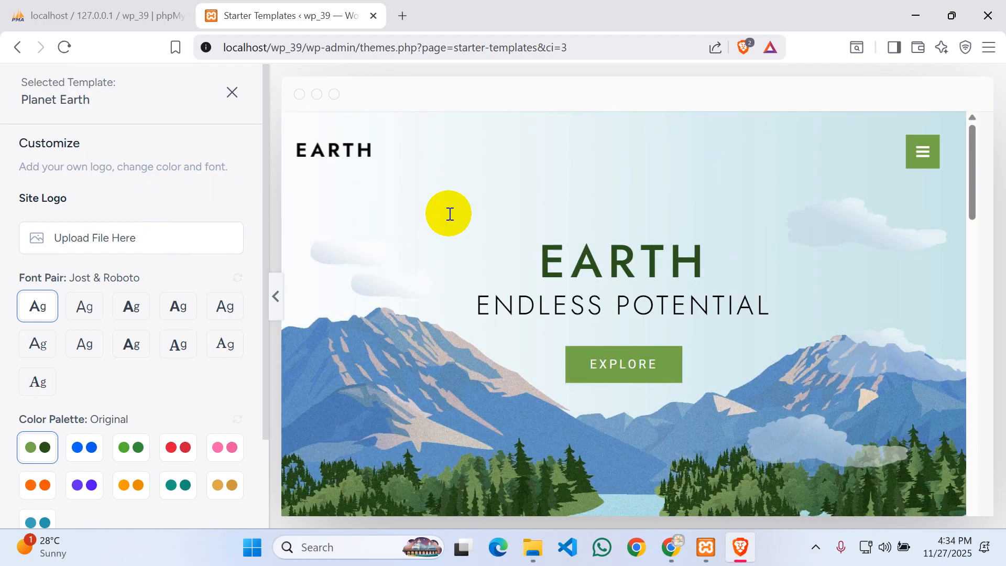
pyautogui.scroll(-10, 449, 214)
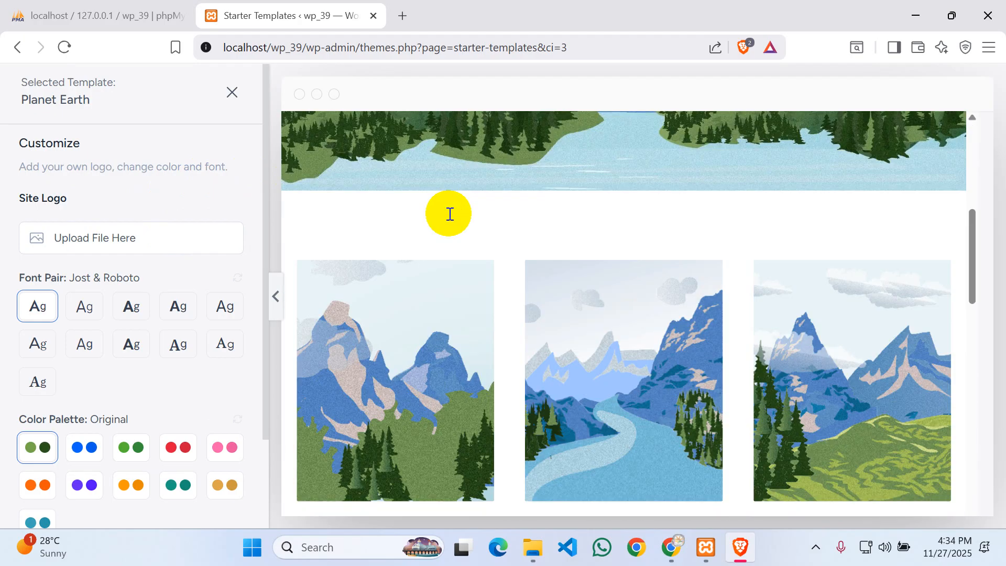
pyautogui.scroll(-10, 449, 214)
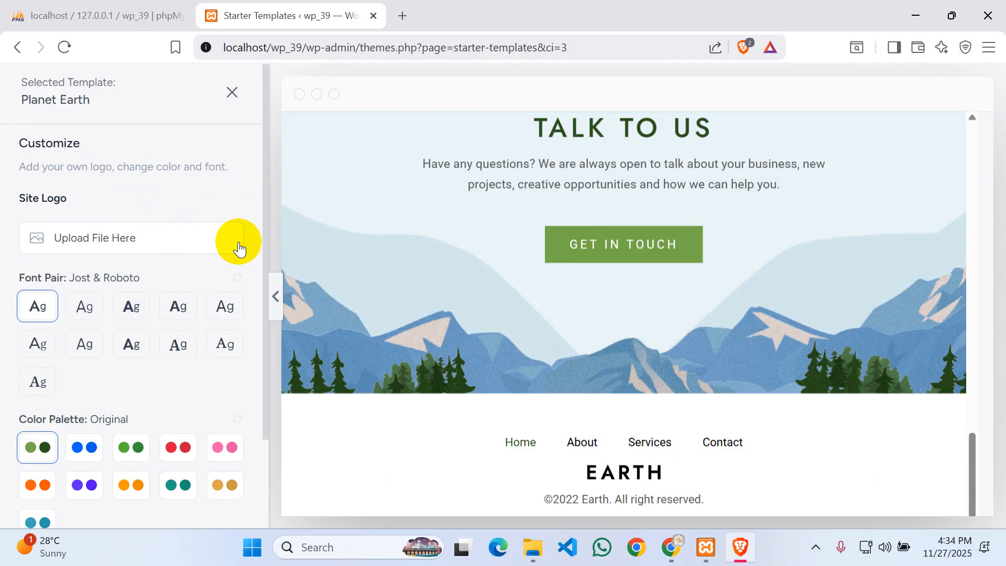
pyautogui.scroll(-2, 128, 298)
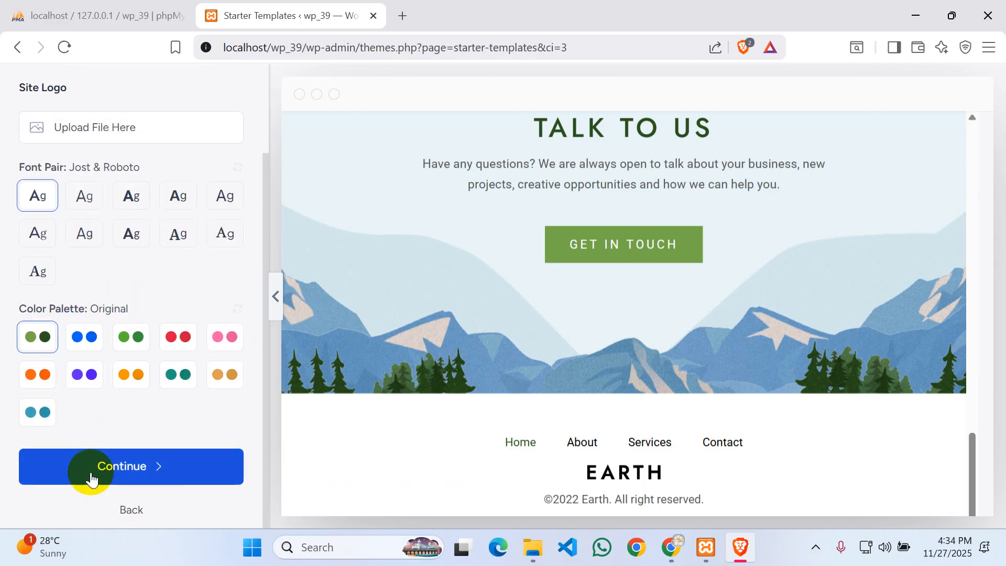
pyautogui.click(135, 473)
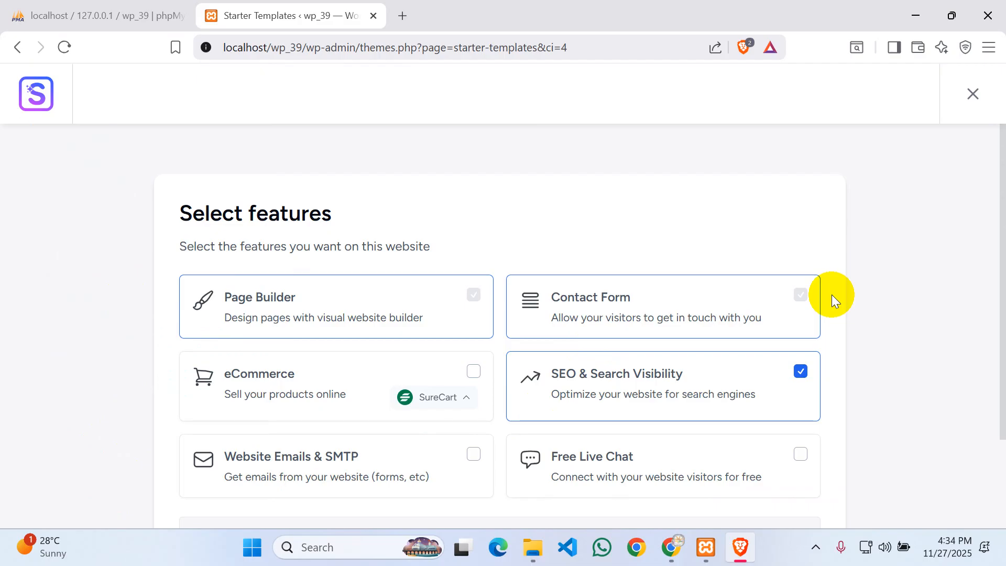
# - Keep SEO & Search Visibility checked while leaving Website Emails and Free Live Chat off
pyautogui.click(474, 296)
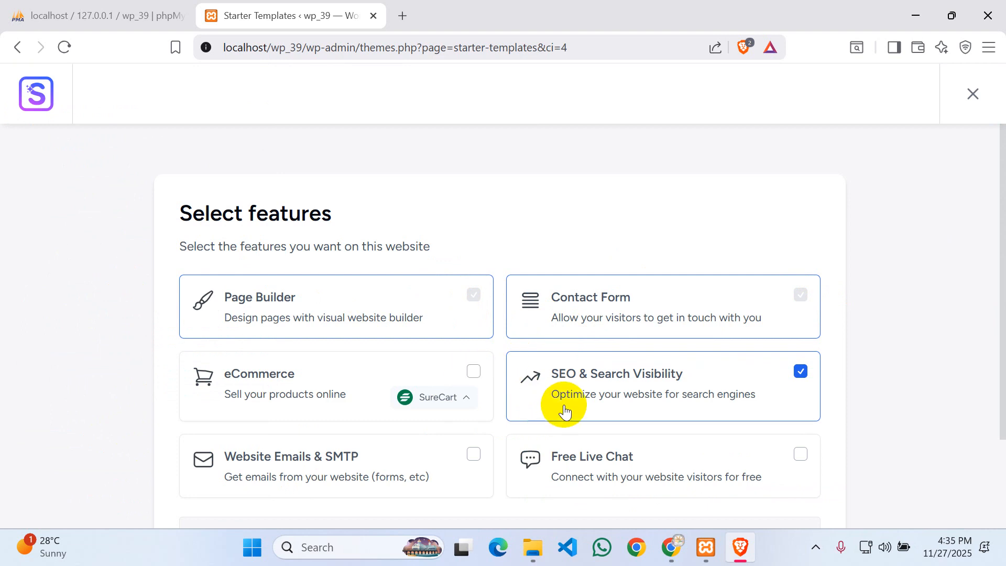
pyautogui.scroll(-3, 501, 250)
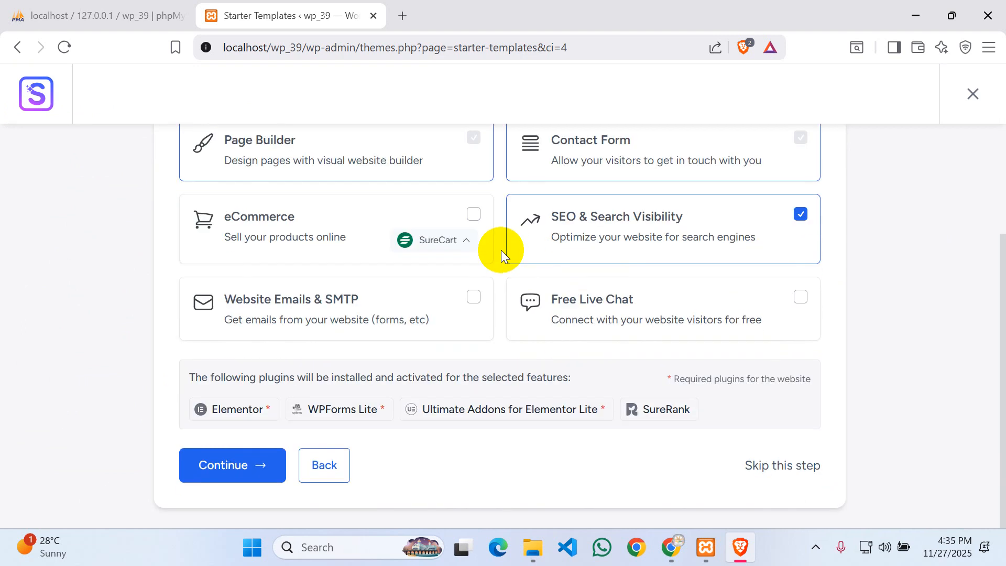
pyautogui.scroll(3, 501, 250)
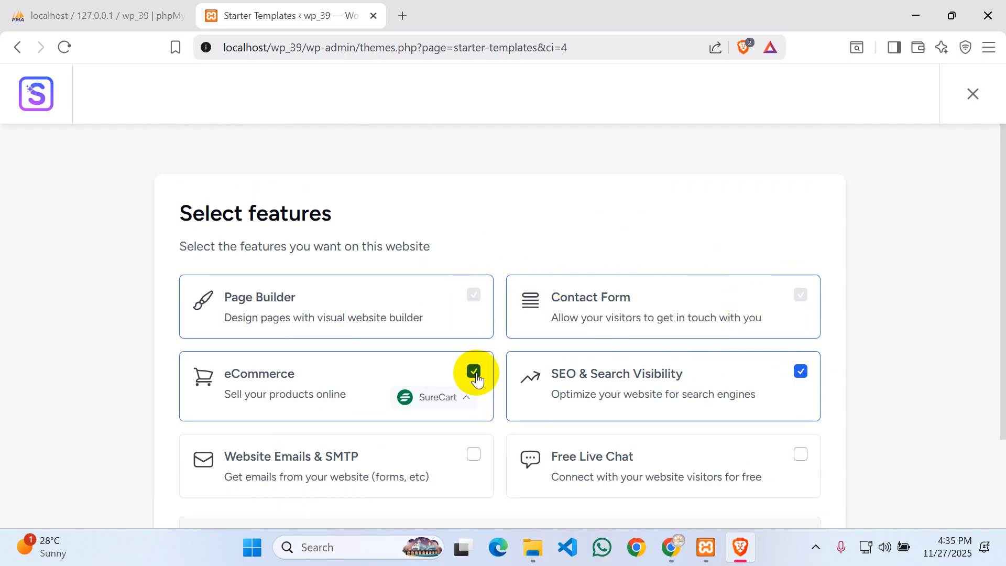
pyautogui.scroll(-3, 611, 269)
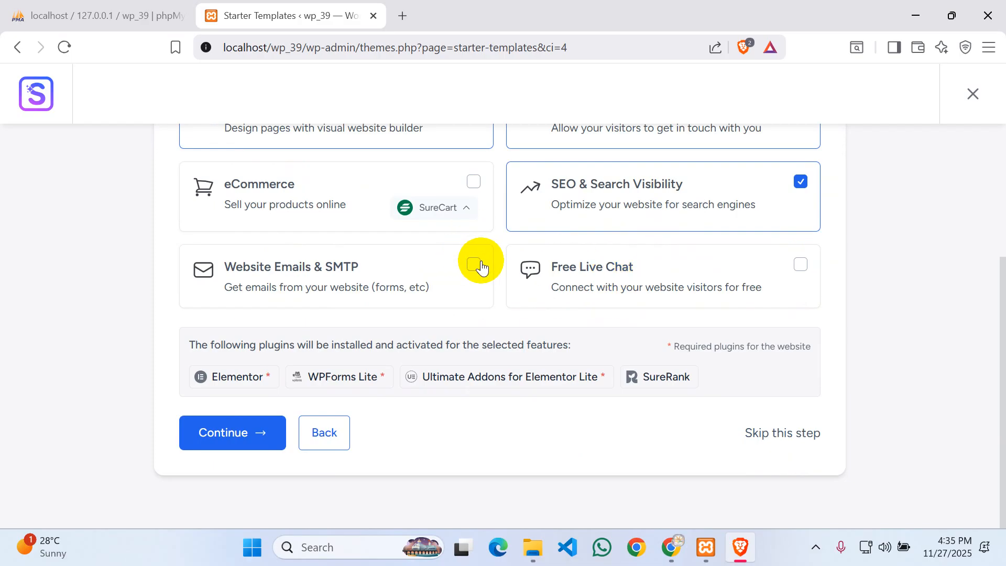
pyautogui.click(480, 266)
pyautogui.click(480, 266)
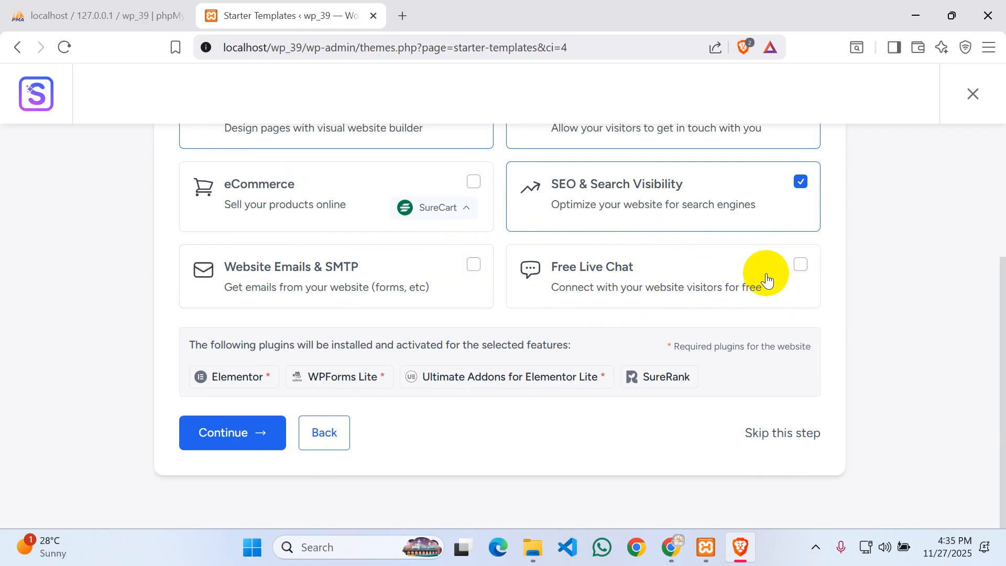
pyautogui.click(794, 265)
pyautogui.click(788, 272)
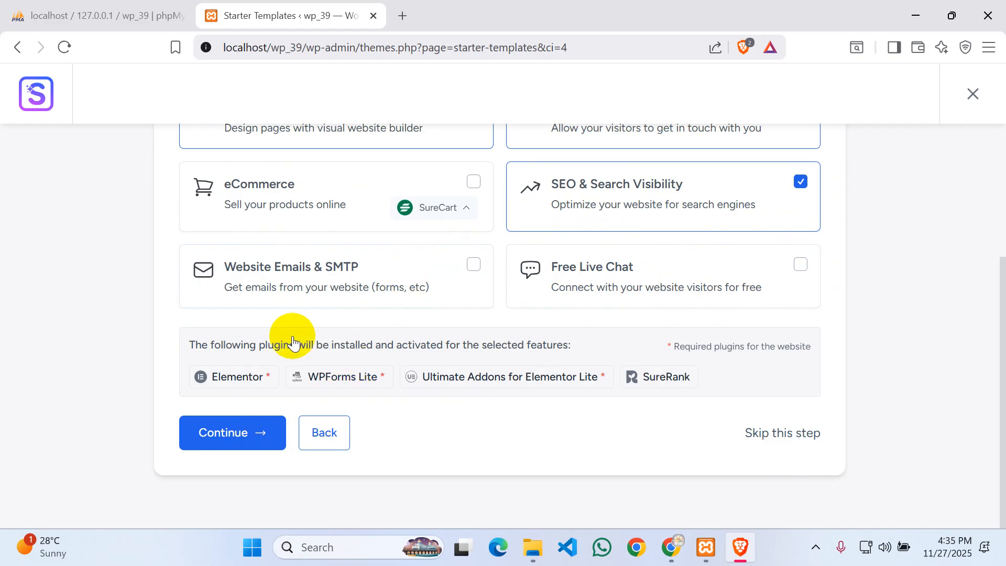
pyautogui.scroll(2, 335, 265)
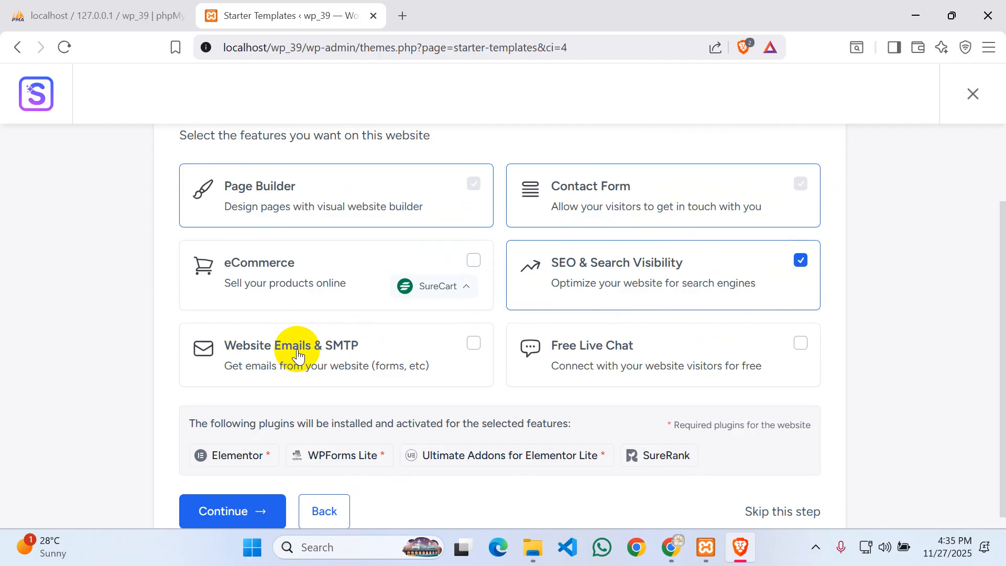
pyautogui.scroll(2, 297, 356)
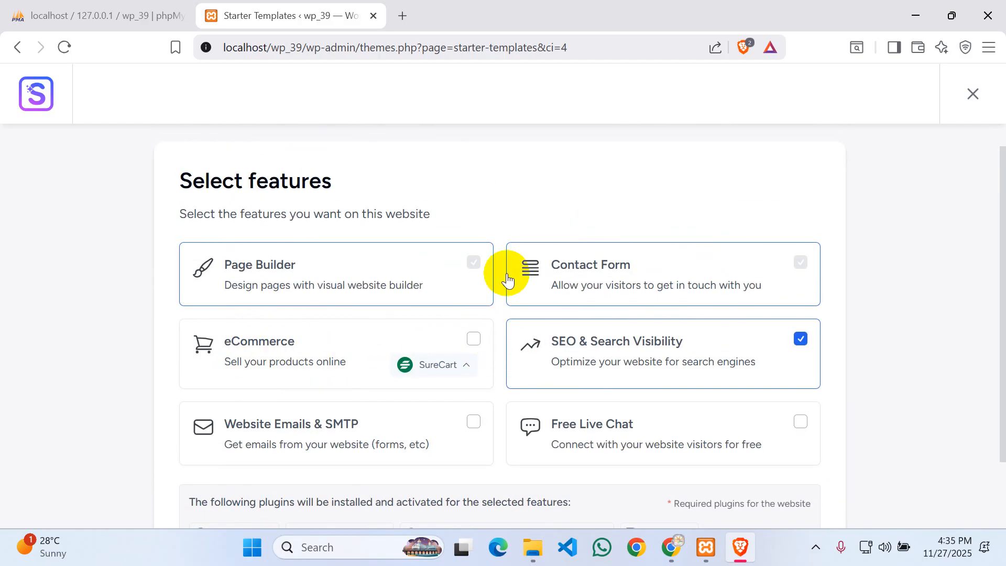
pyautogui.scroll(-2, 296, 231)
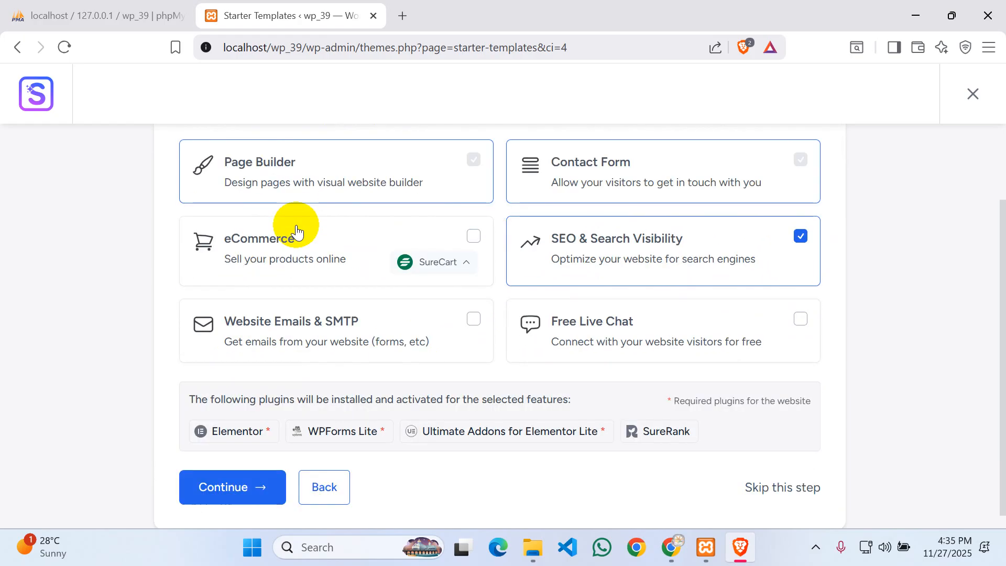
pyautogui.scroll(-1, 297, 231)
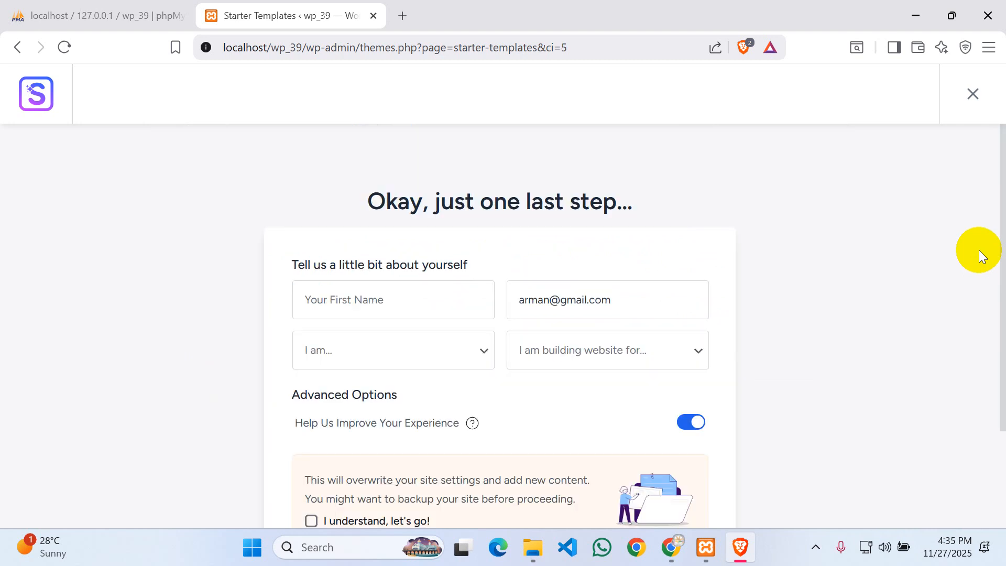
# - Choose Beginner and Myself/My Company, accept the overwrite warning, and submit to build the site
pyautogui.scroll(-3, 683, 231)
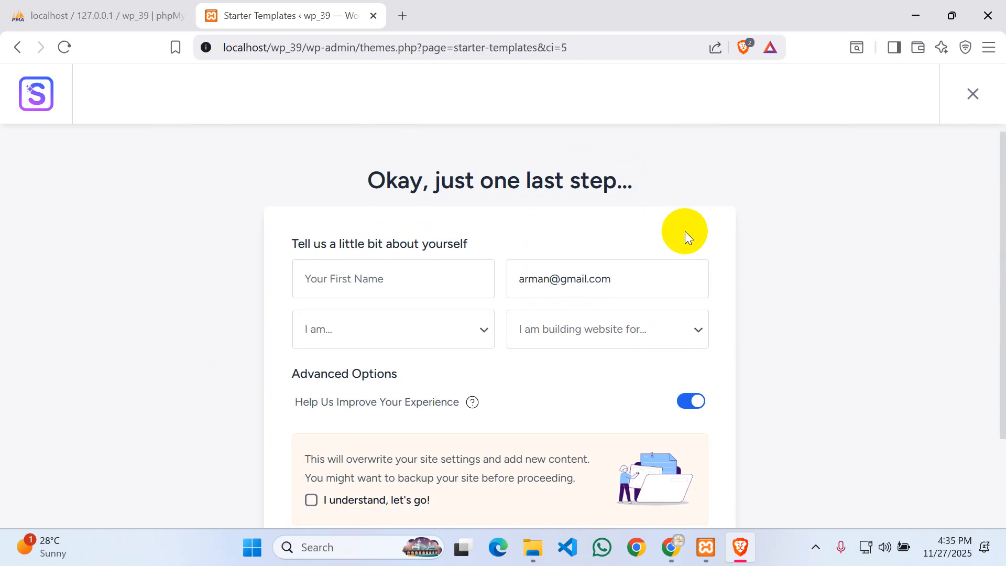
pyautogui.click(397, 193)
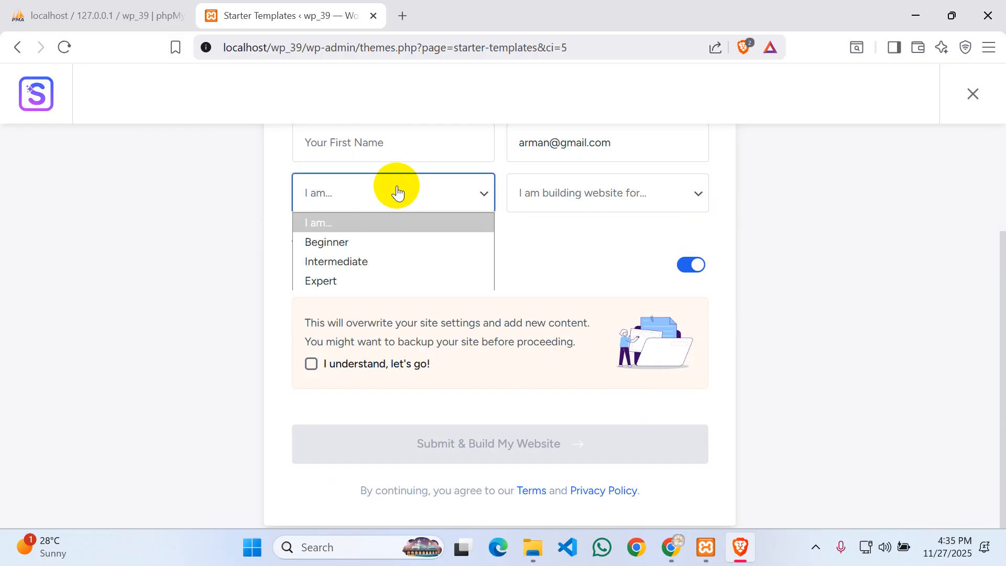
pyautogui.click(327, 241)
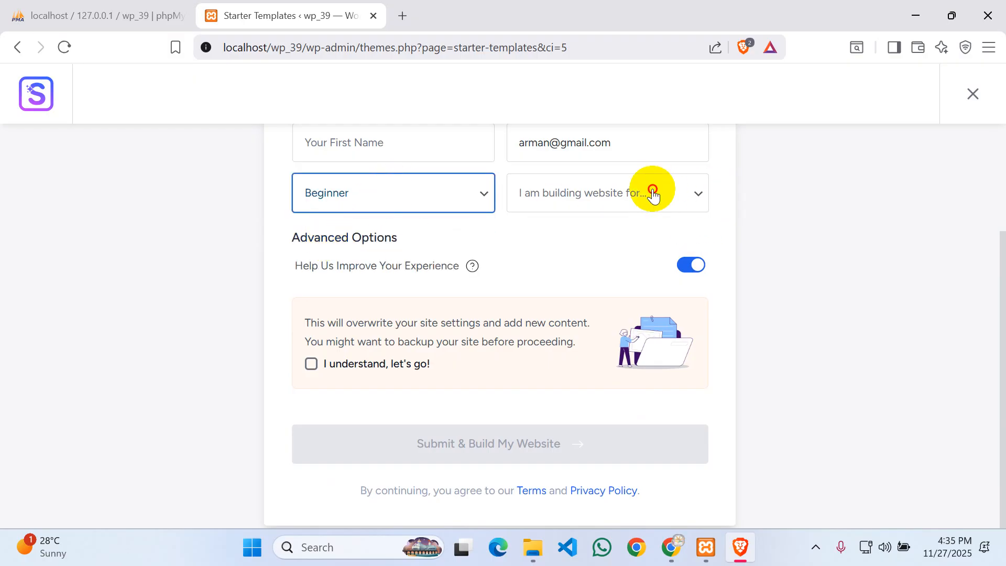
pyautogui.click(652, 193)
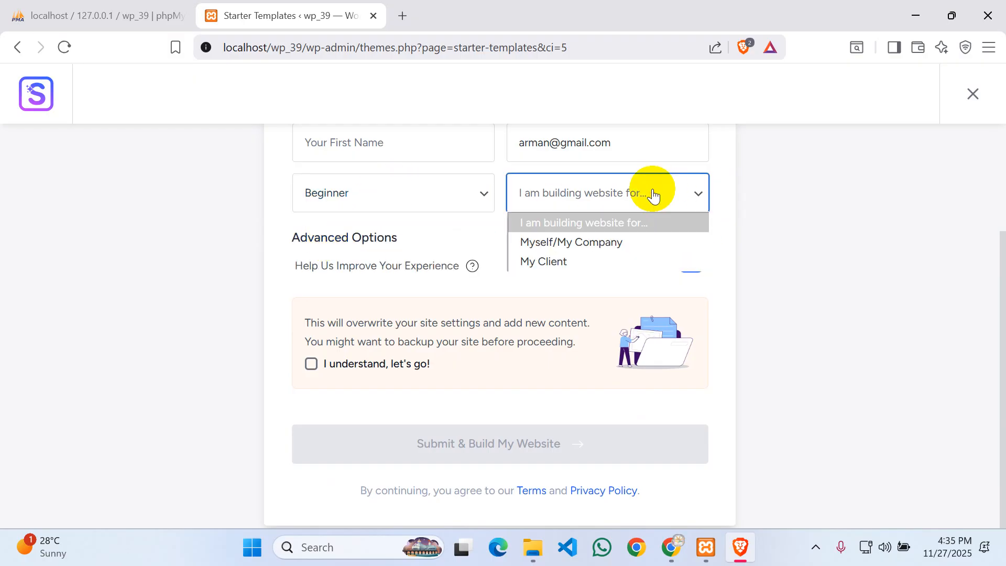
pyautogui.click(586, 241)
pyautogui.scroll(-1, 756, 238)
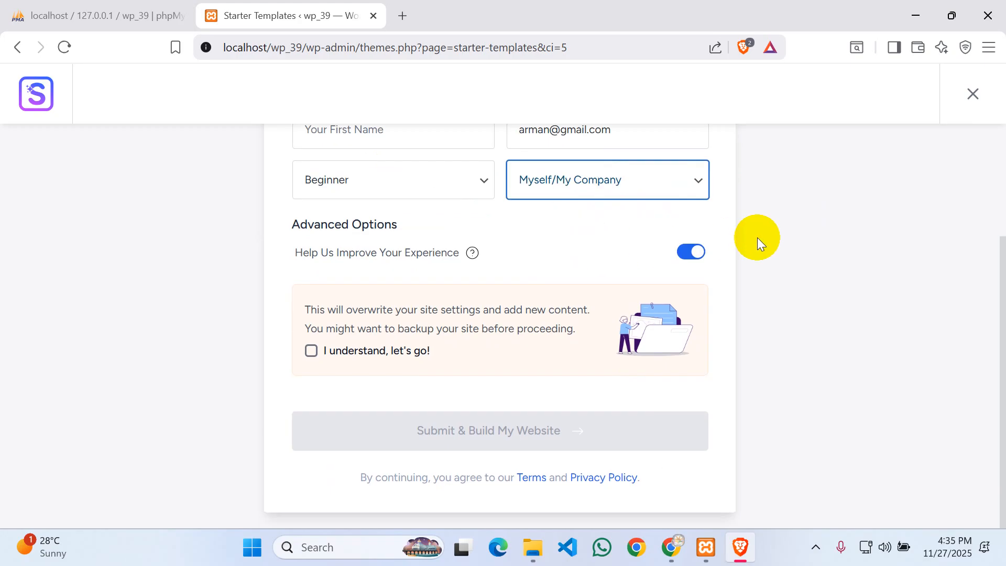
pyautogui.click(311, 314)
pyautogui.click(452, 400)
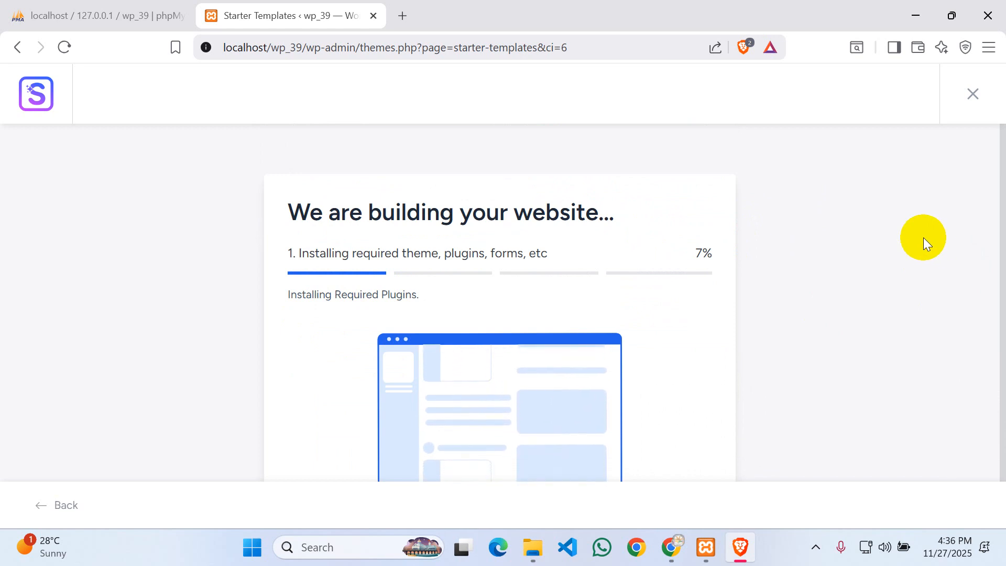
# - Once the build finishes, view the new Earth website in a new tab
pyautogui.click(818, 548)
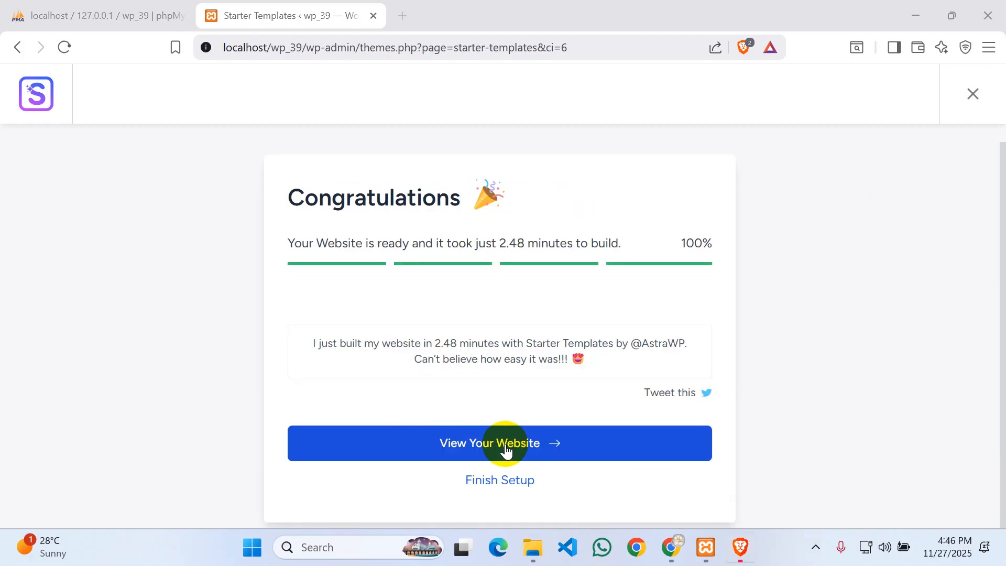
pyautogui.click(506, 446)
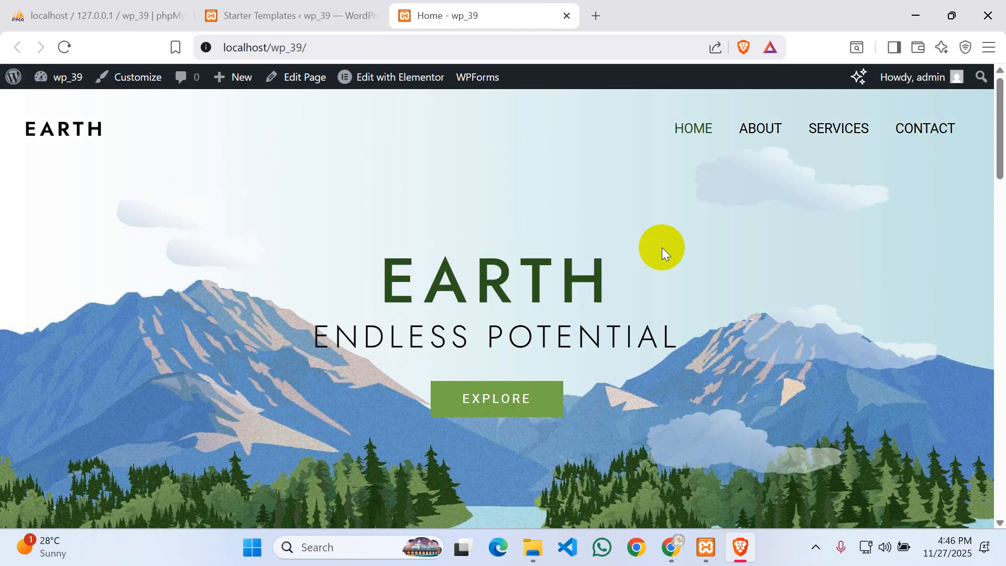
pyautogui.scroll(-20, 661, 247)
pyautogui.scroll(1, 583, 325)
pyautogui.scroll(20, 582, 326)
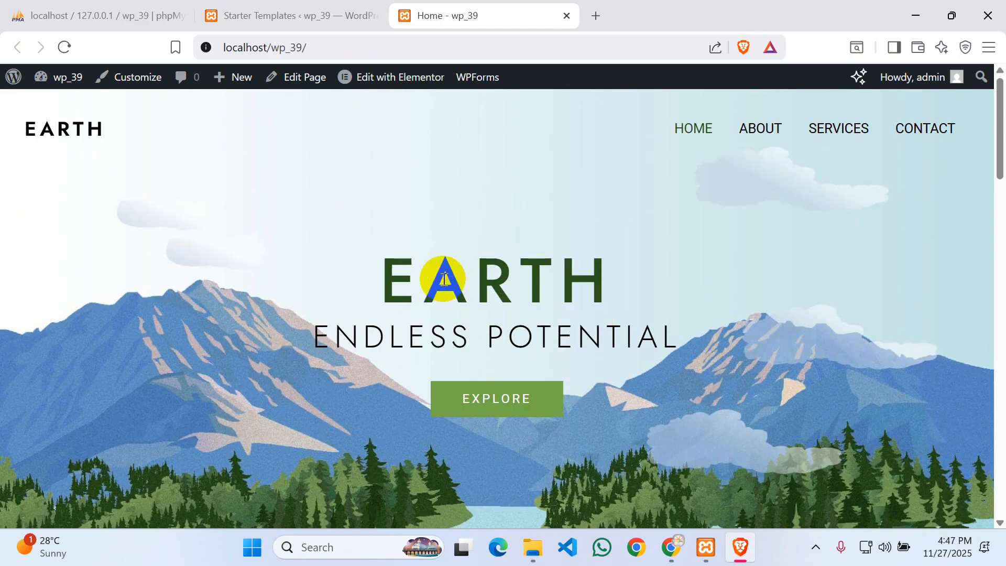
pyautogui.scroll(-8, 575, 224)
pyautogui.scroll(-10, 573, 222)
pyautogui.scroll(12, 574, 222)
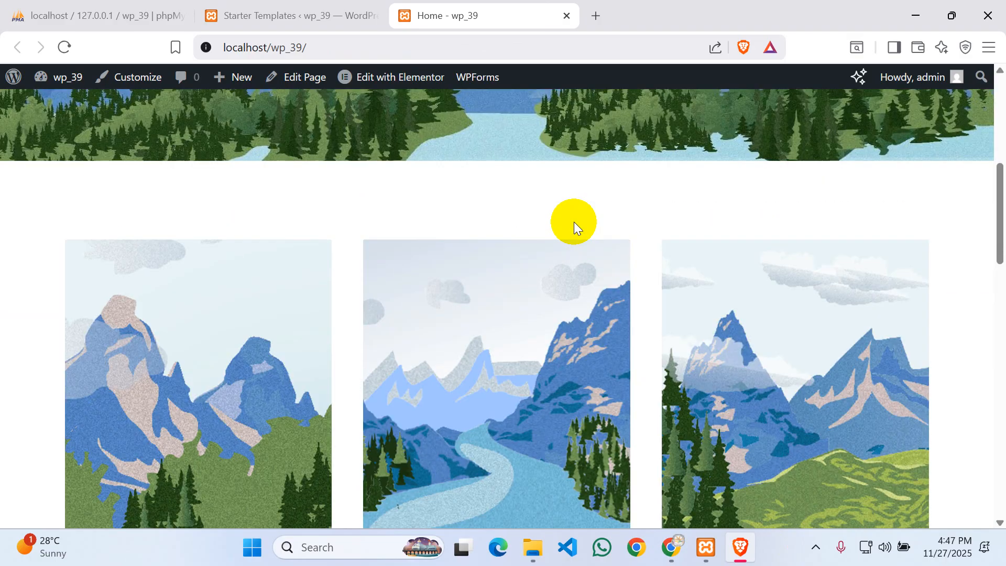
pyautogui.scroll(6, 573, 221)
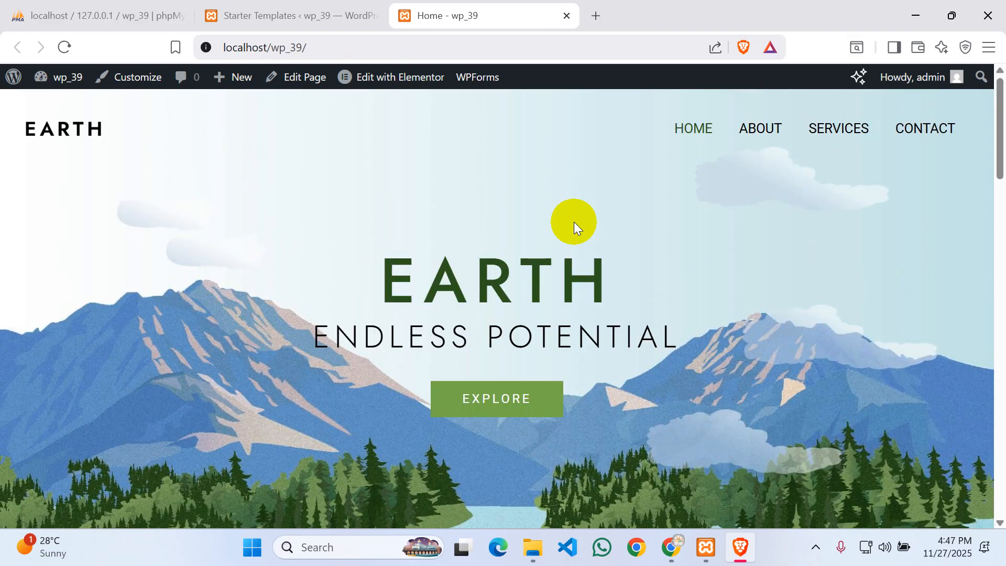
pyautogui.click(399, 84)
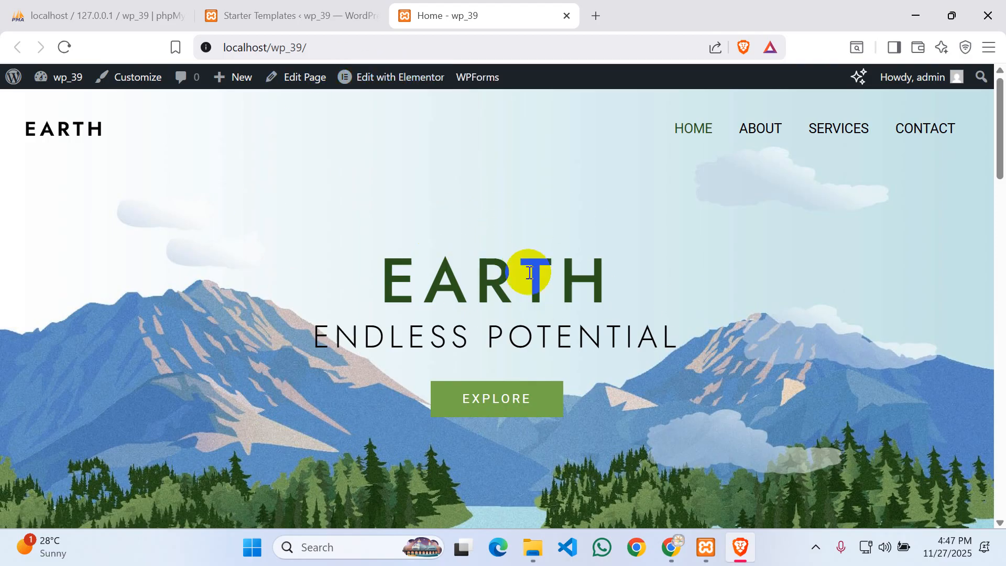
pyautogui.moveTo(386, 88)
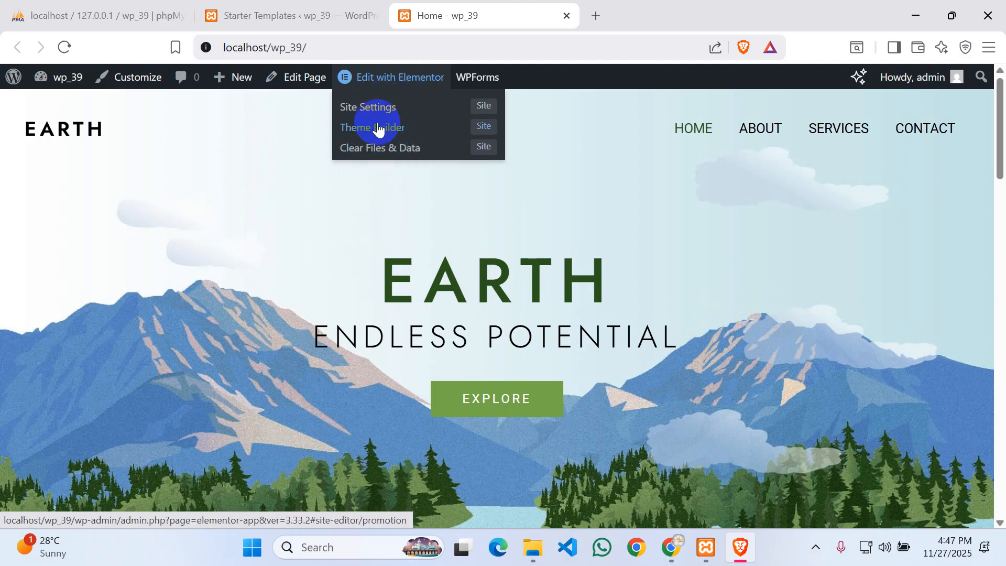
# - Open the Home page in Elementor, accept the AI introduction and close the Elementor AI dialog
pyautogui.click(393, 84)
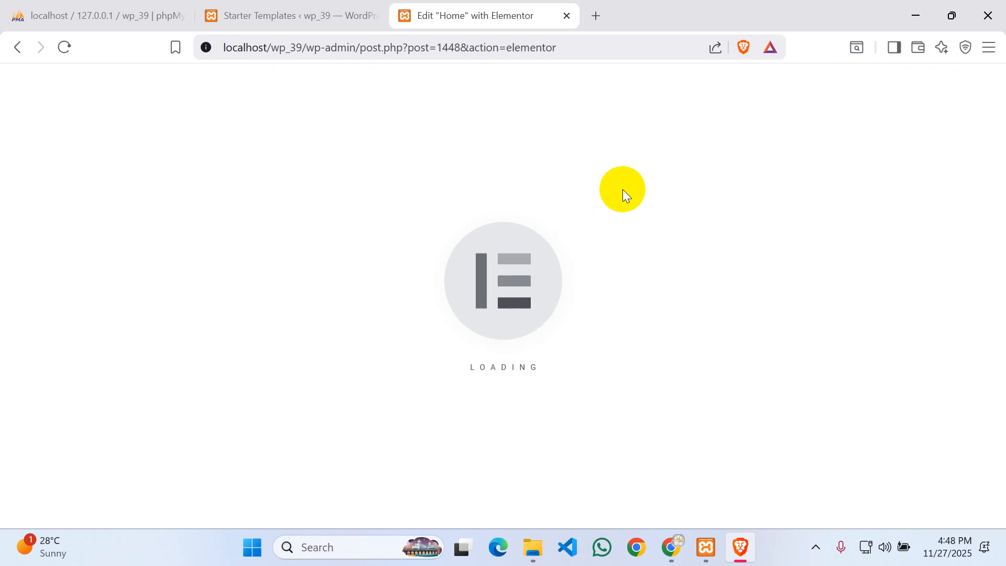
pyautogui.click(815, 546)
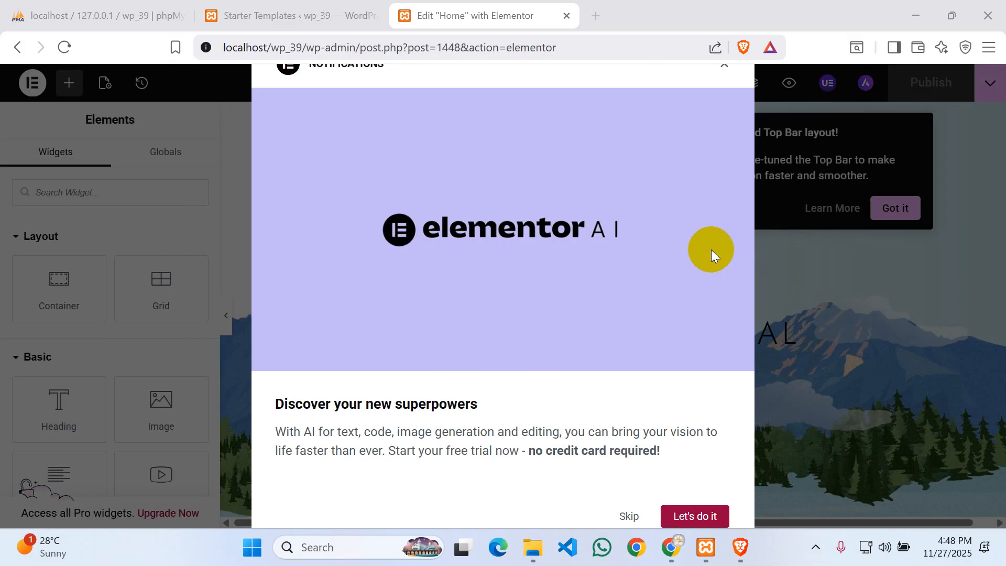
pyautogui.click(699, 516)
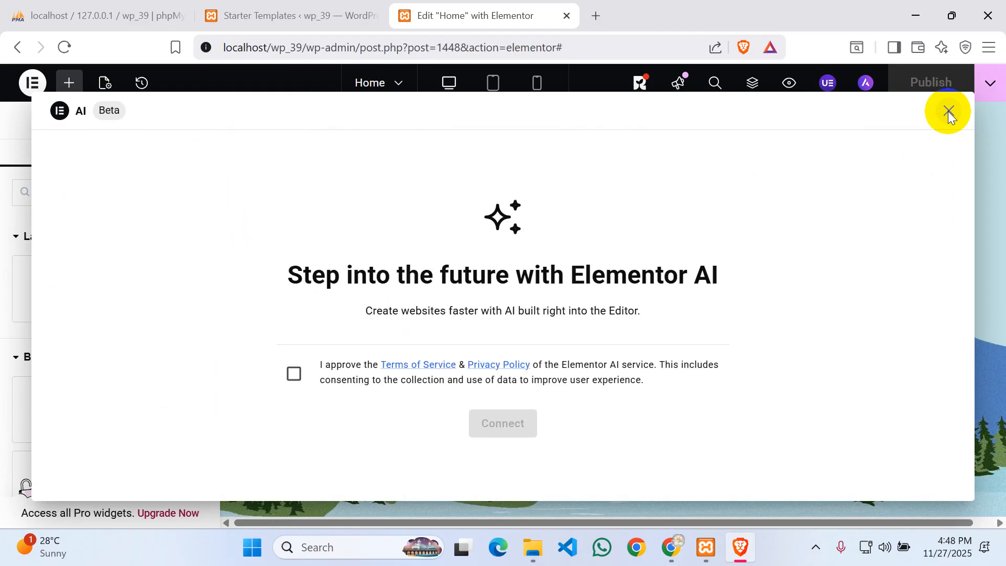
pyautogui.click(947, 111)
pyautogui.click(819, 206)
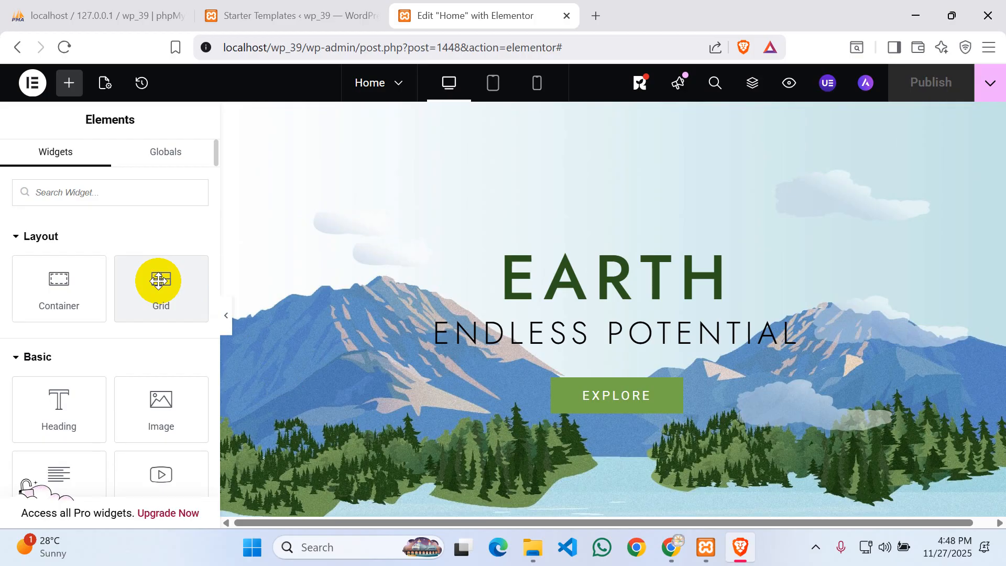
pyautogui.scroll(-10, 382, 292)
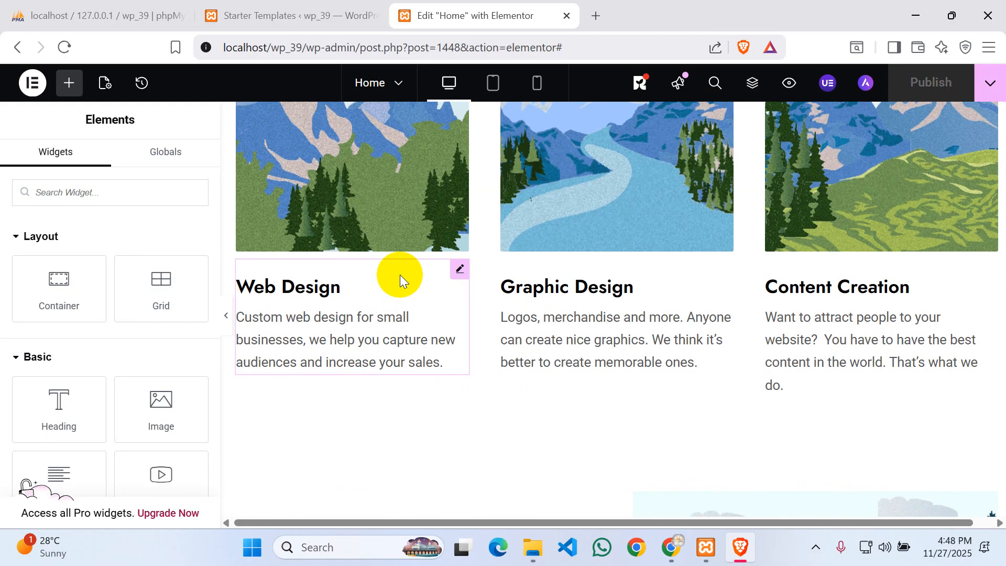
pyautogui.scroll(5, 474, 242)
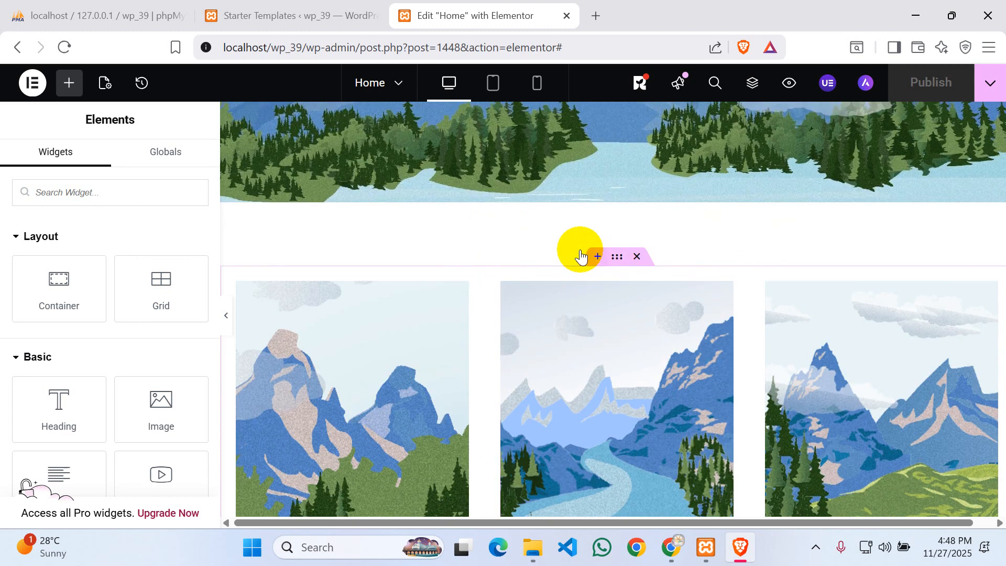
pyautogui.scroll(5, 579, 253)
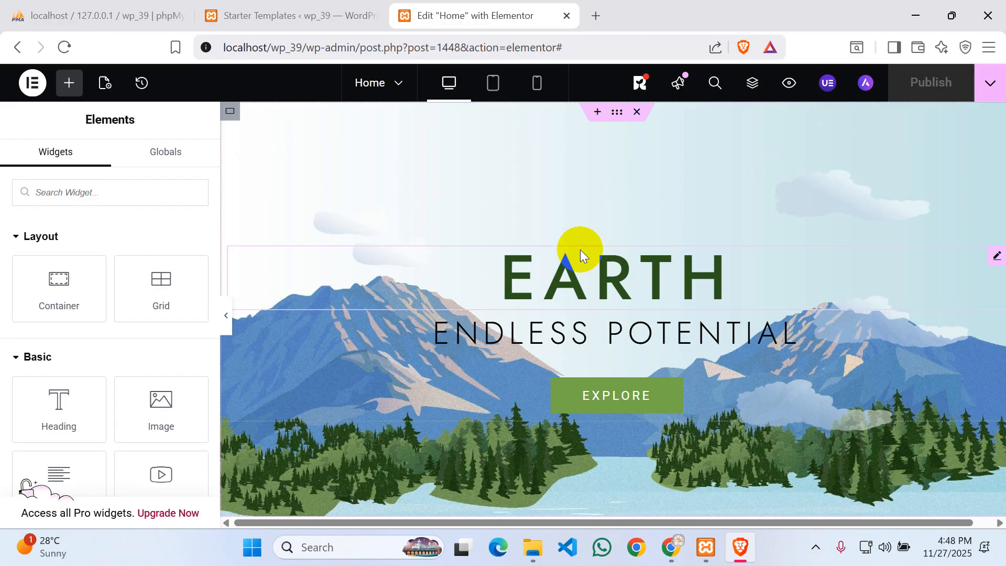
# - Replace the hero heading's title Earth with 'Wordpress'
pyautogui.click(544, 274)
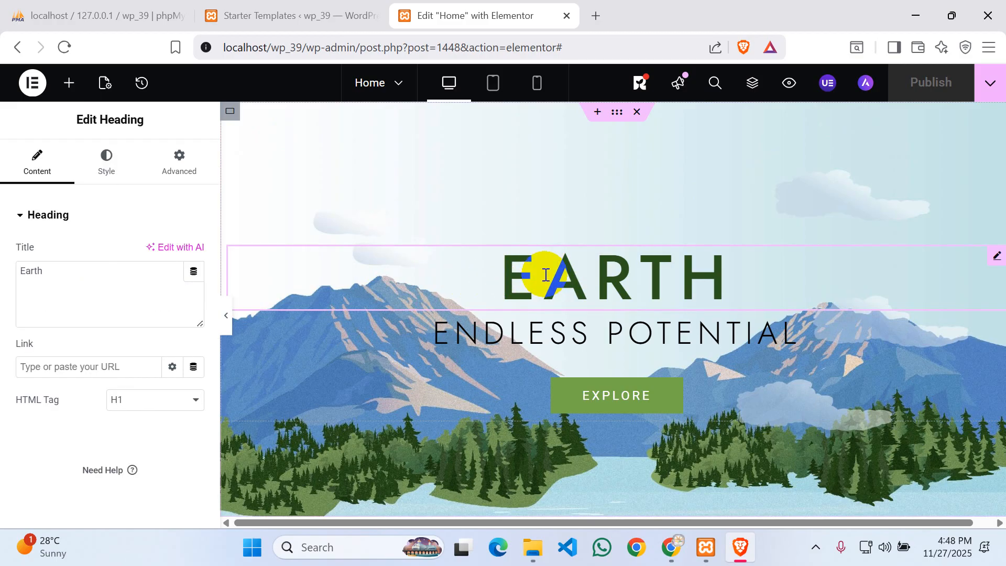
pyautogui.click(67, 278)
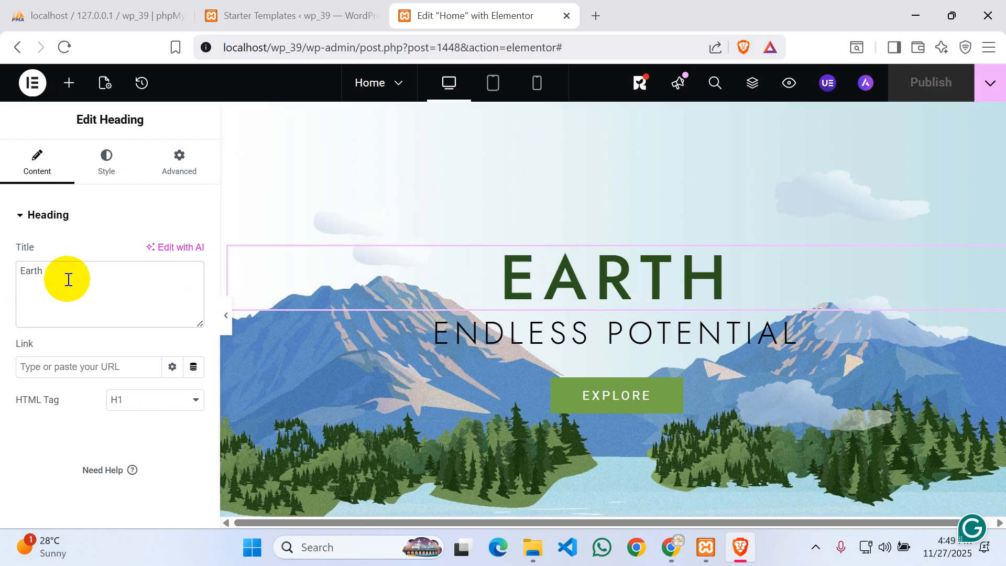
pyautogui.press('BackSpace')
pyautogui.press('BackSpace')
pyautogui.press('BackSpace')
pyautogui.press('BackSpace')
pyautogui.press('BackSpace')
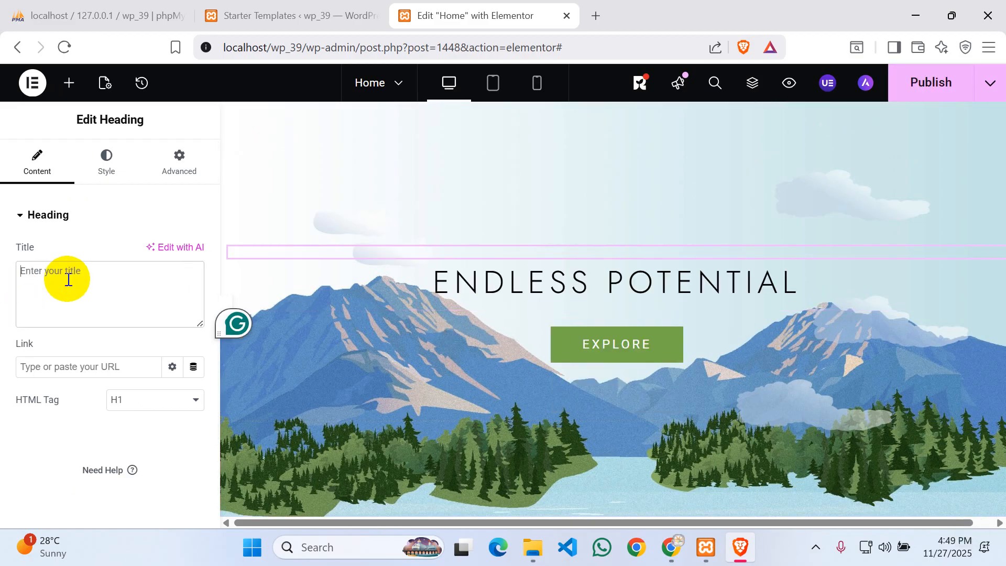
pyautogui.write('Word')
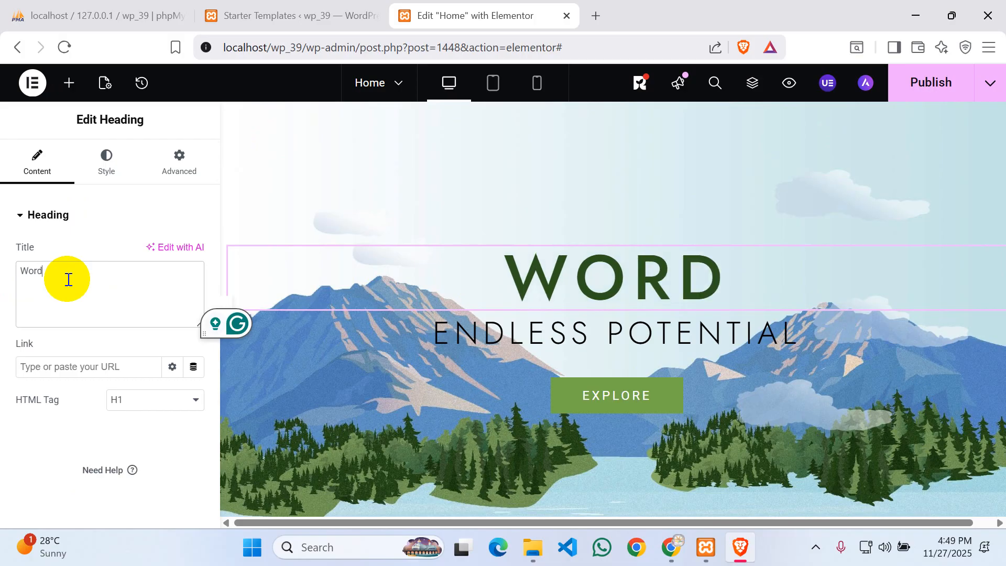
pyautogui.write('pre')
pyautogui.press('BackSpace')
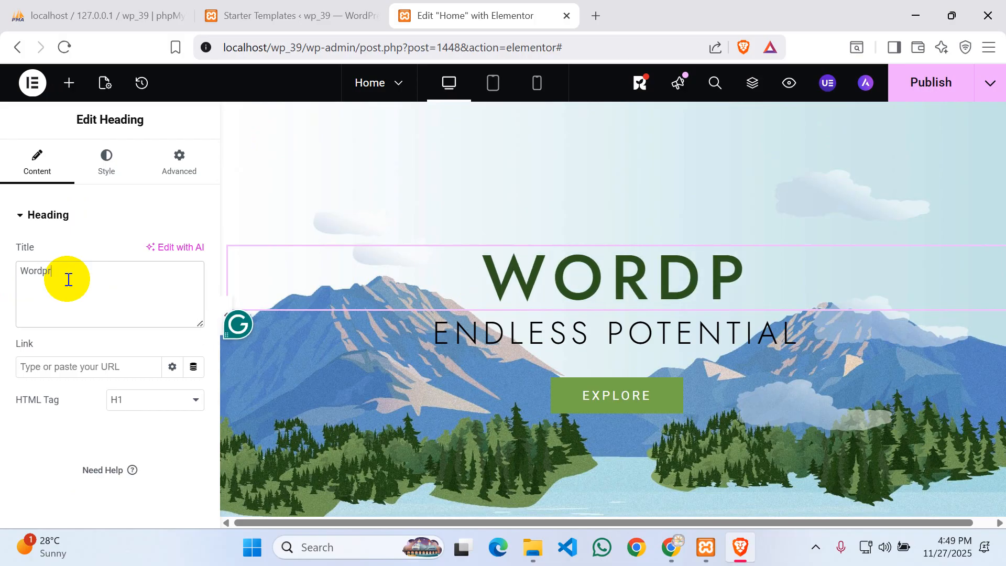
pyautogui.write('ress')
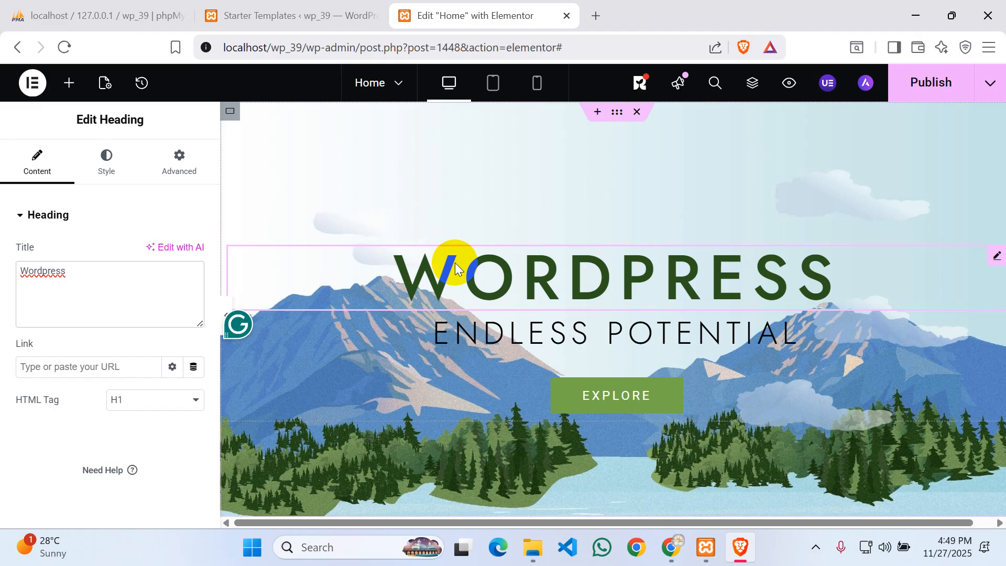
# - Change the EXPLORE button's text to 'Get More' and select the # in its Link field
pyautogui.click(633, 401)
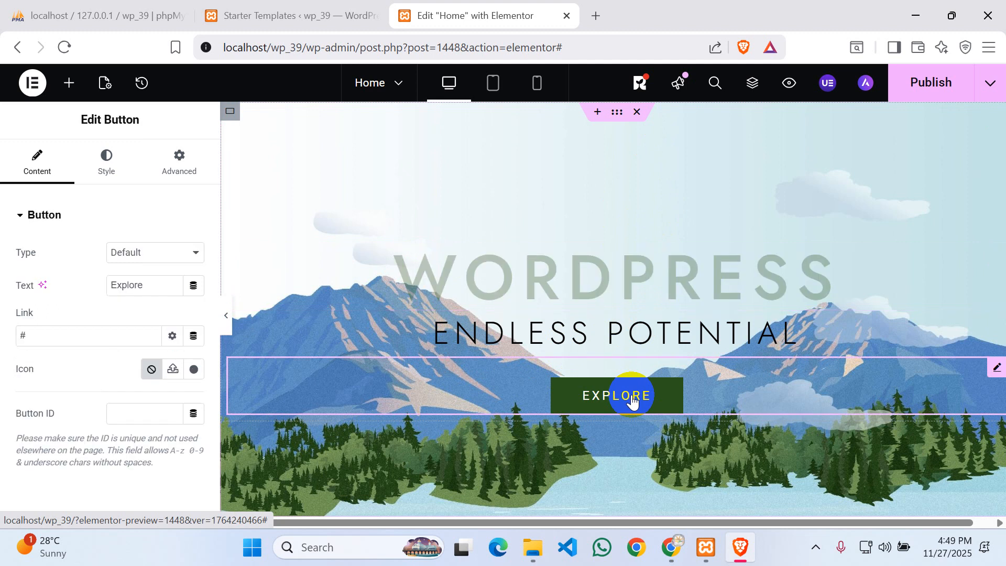
pyautogui.click(153, 283)
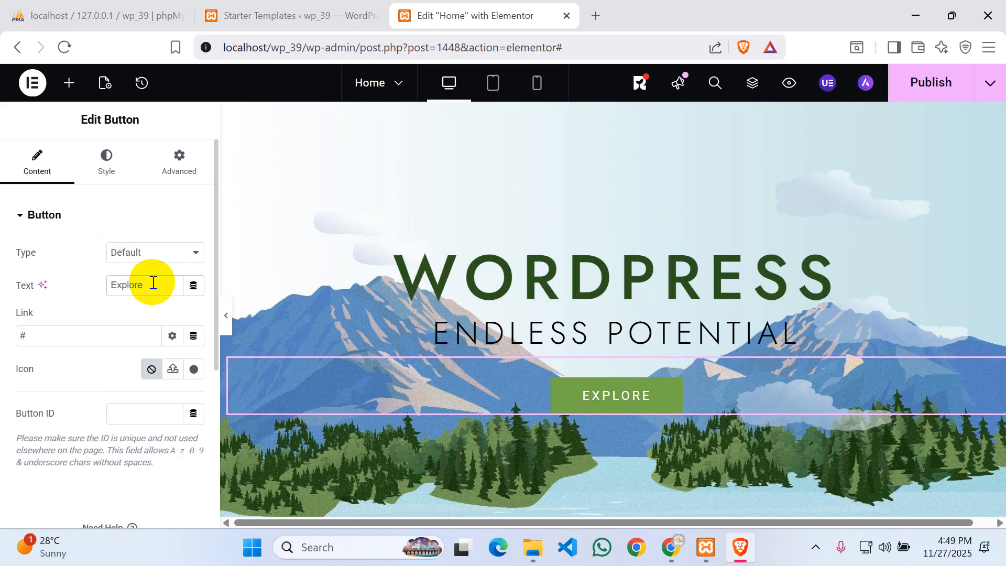
pyautogui.press('BackSpace')
pyautogui.press('BackSpace')
pyautogui.press('BackSpace')
pyautogui.press('BackSpace')
pyautogui.press('BackSpace')
pyautogui.press('BackSpace')
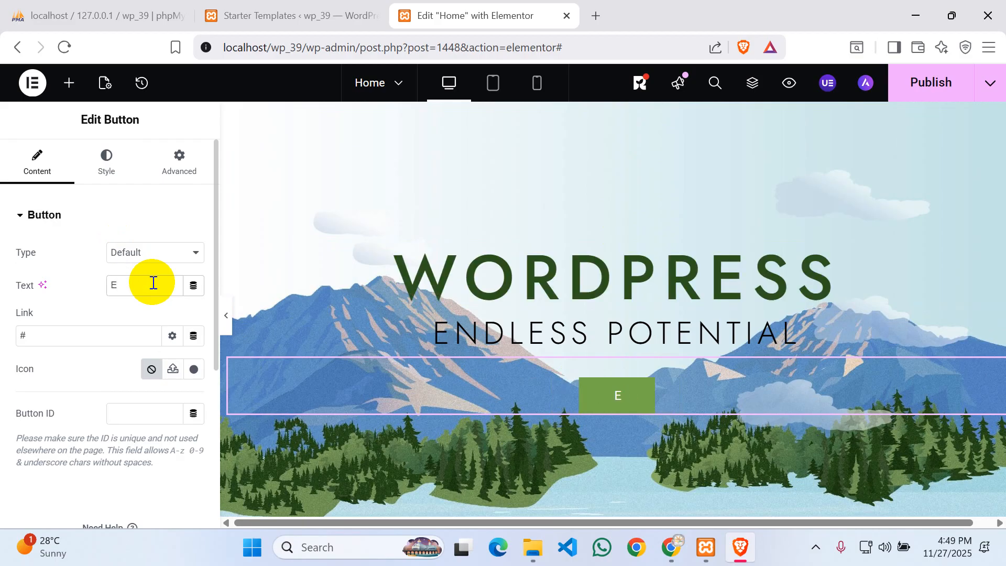
pyautogui.press('BackSpace')
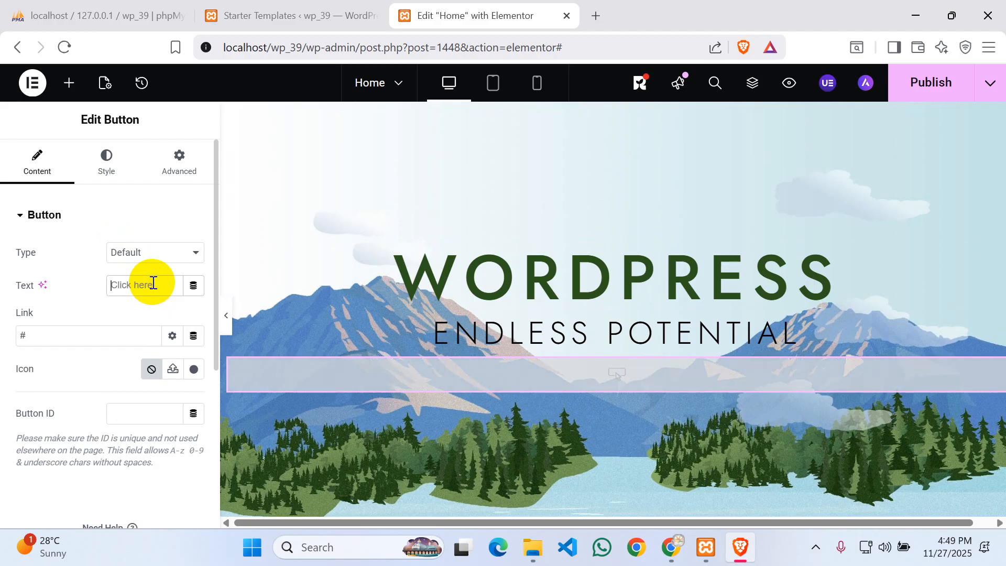
pyautogui.write('Get')
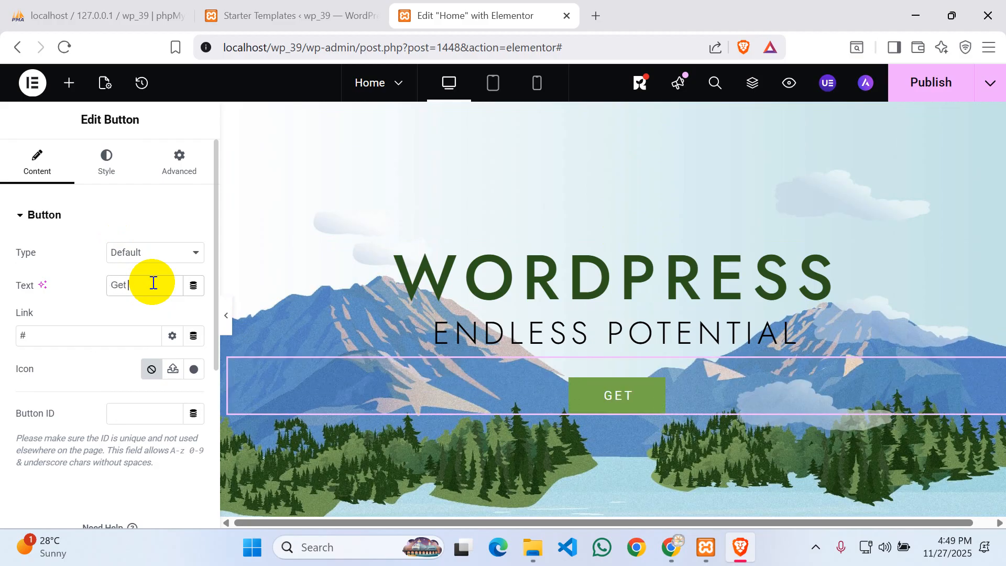
pyautogui.write(' More')
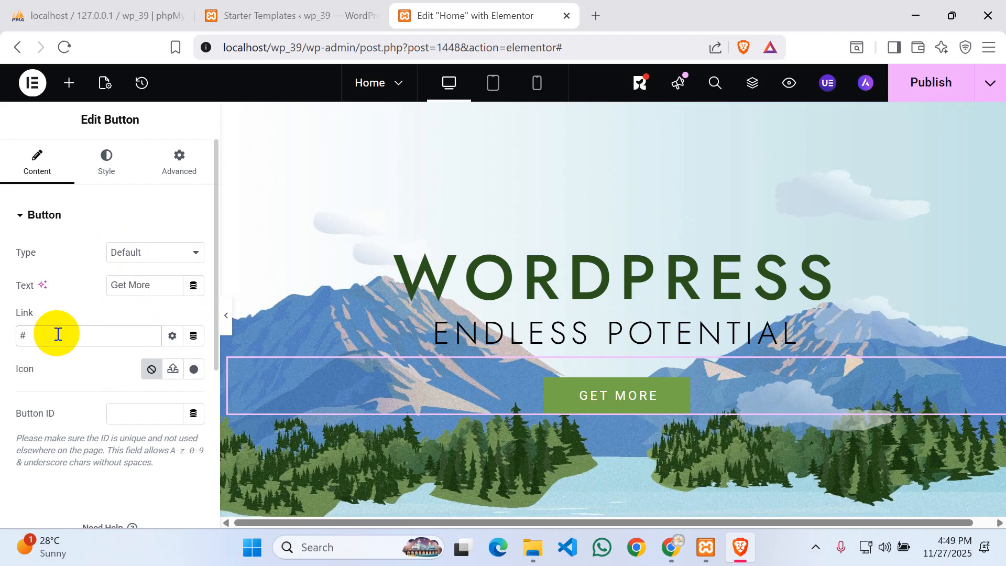
pyautogui.moveTo(57, 334); pyautogui.dragTo(3, 335)
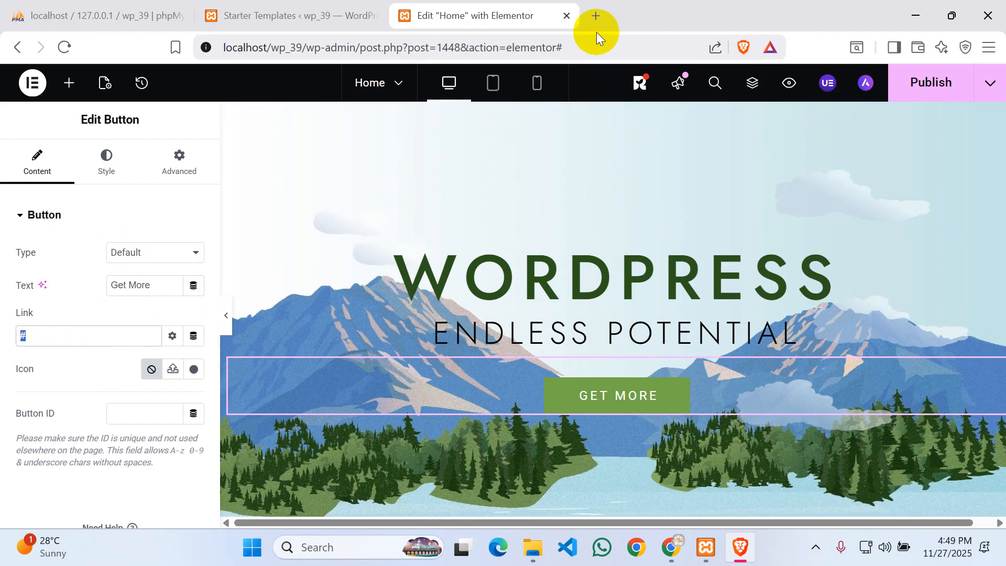
# - In a new tab, search 'goog', open the Google homepage and select the google.com address
pyautogui.click(595, 16)
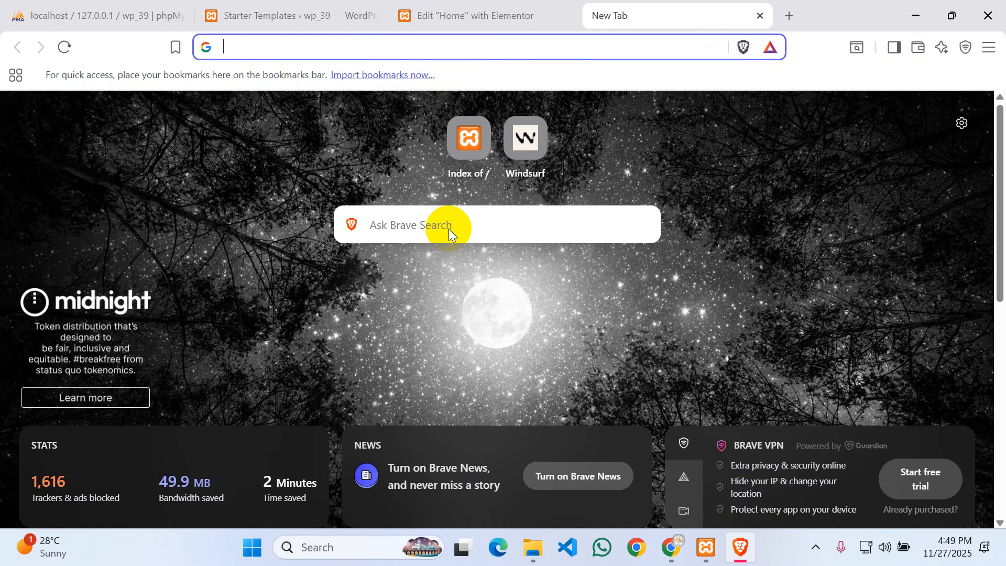
pyautogui.write('goog')
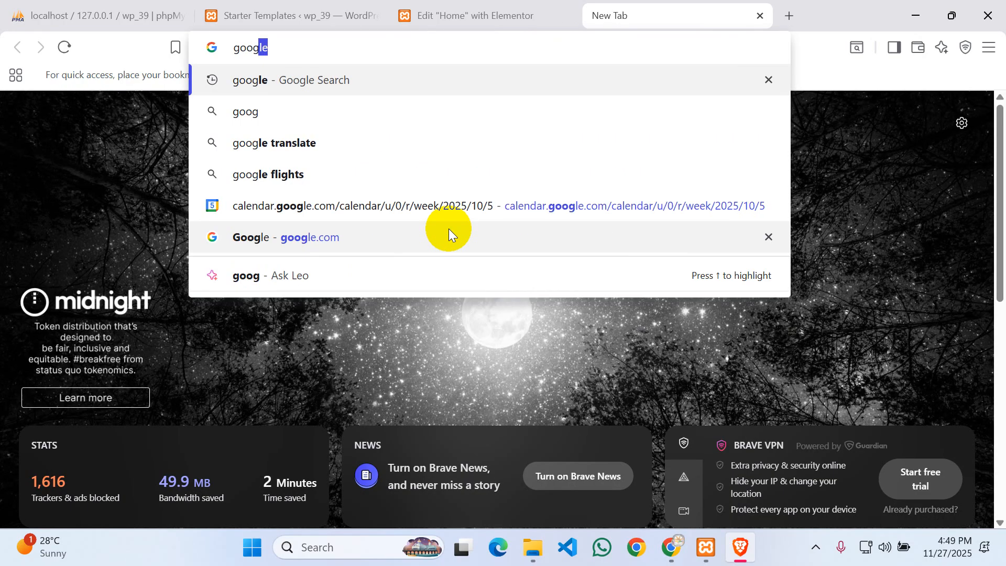
pyautogui.press('Return')
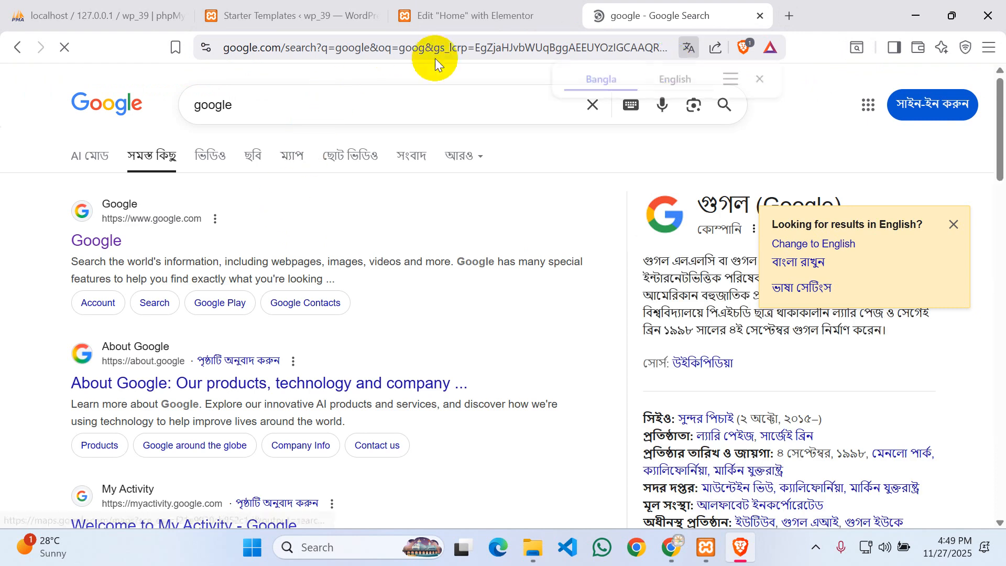
pyautogui.click(96, 238)
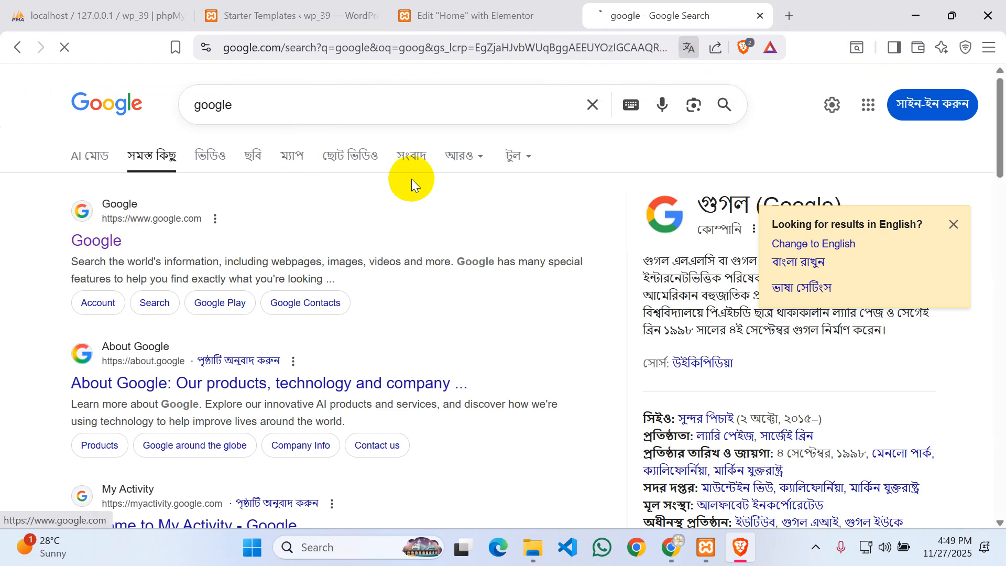
pyautogui.click(341, 48)
pyautogui.hotkey('ctrl', 'c')
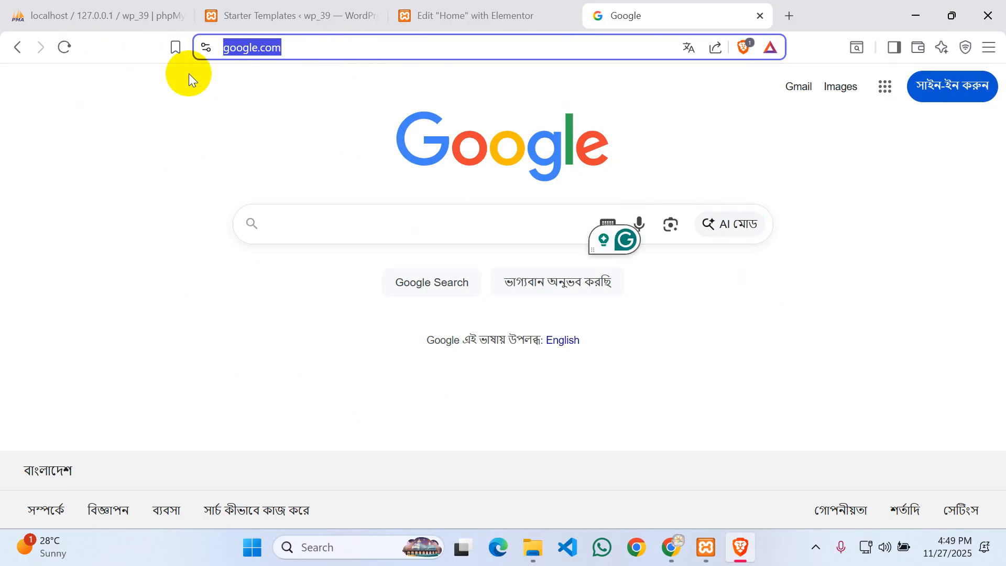
pyautogui.click(511, 13)
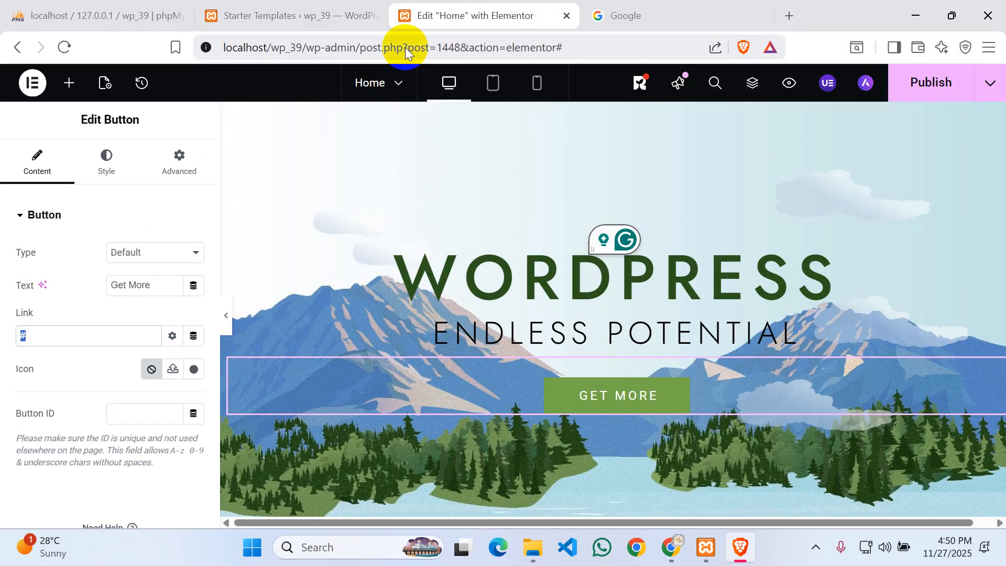
pyautogui.click(101, 333)
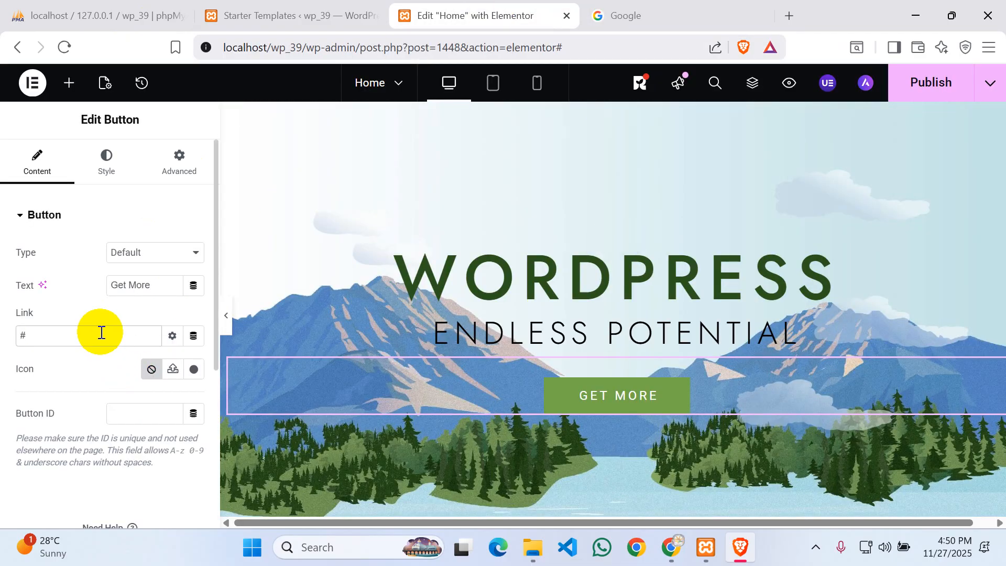
pyautogui.press('BackSpace')
pyautogui.hotkey('ctrl', 'v')
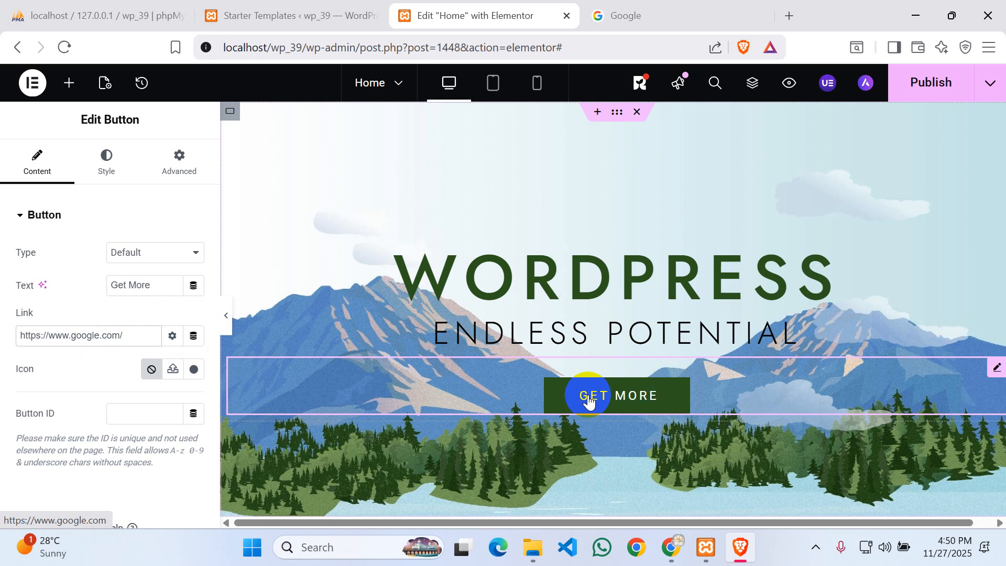
pyautogui.click(556, 406)
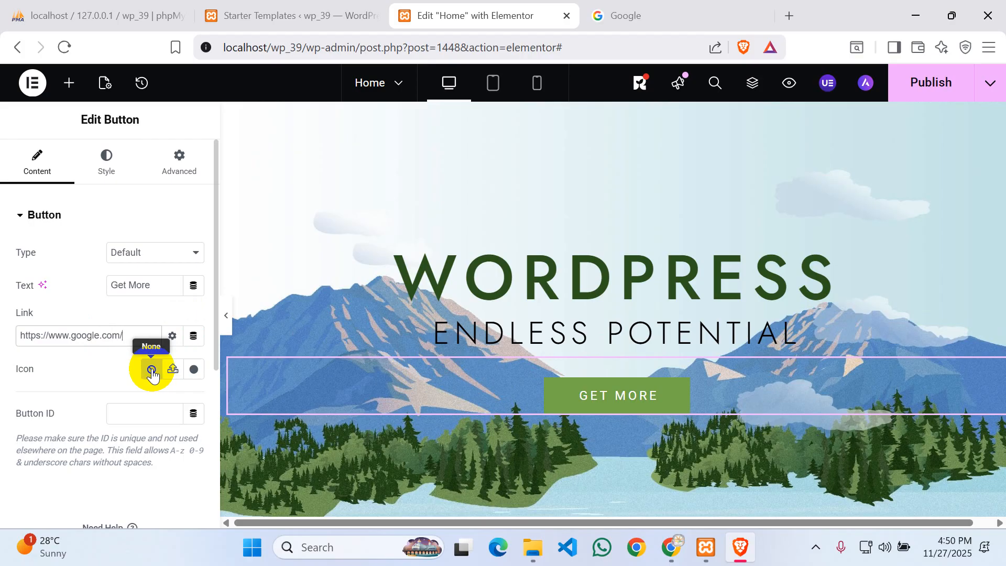
# - Insert the Internet Explorer icon from Font Awesome - Brands, found by searching 'inter'
pyautogui.click(194, 370)
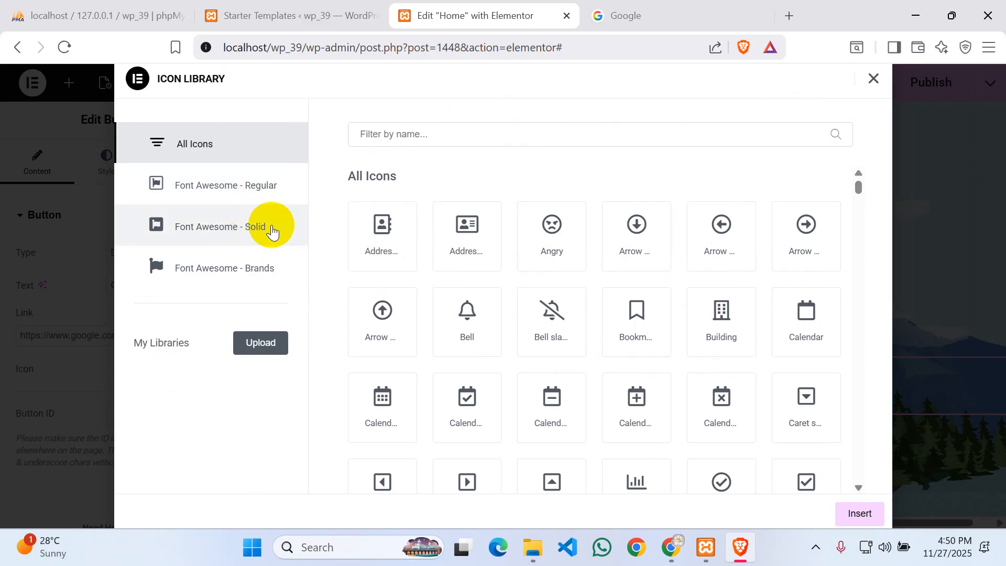
pyautogui.click(236, 273)
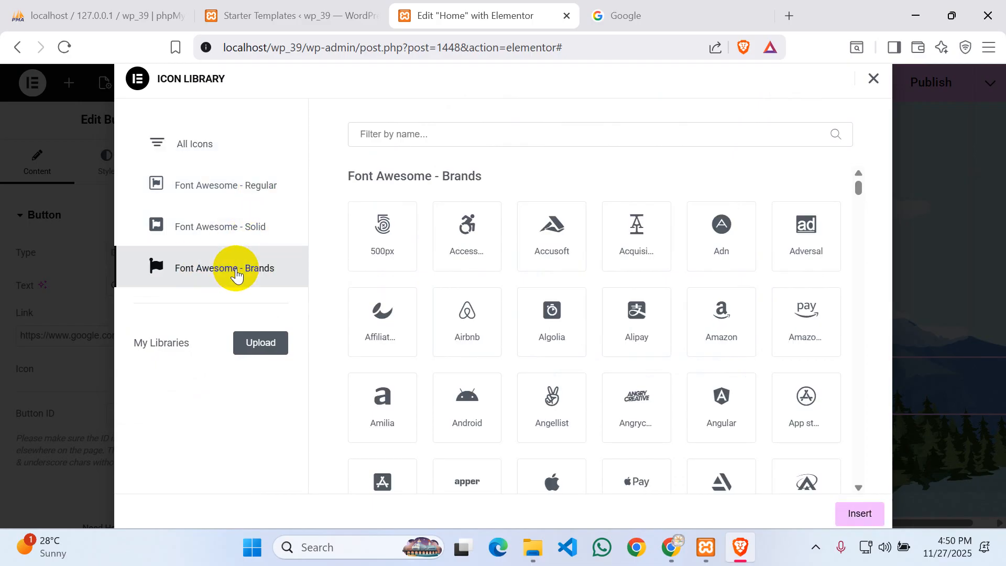
pyautogui.click(426, 131)
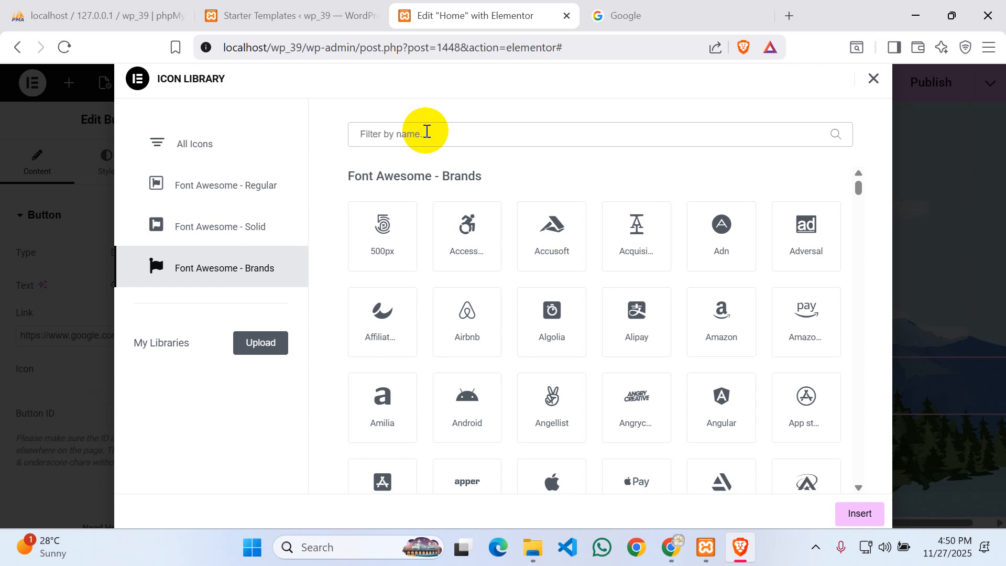
pyautogui.write('face')
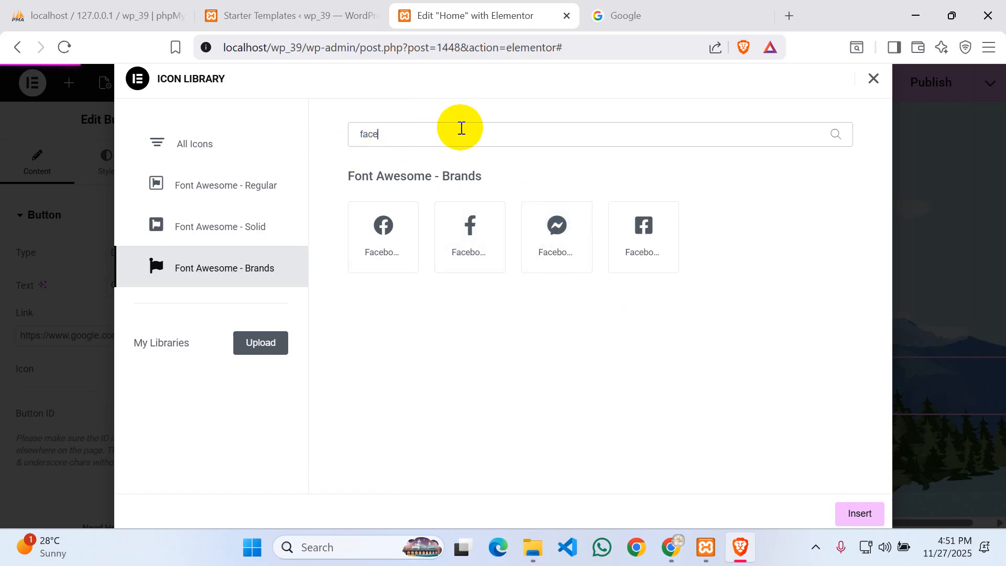
pyautogui.press('BackSpace')
pyautogui.press('BackSpace')
pyautogui.press('BackSpace')
pyautogui.press('BackSpace')
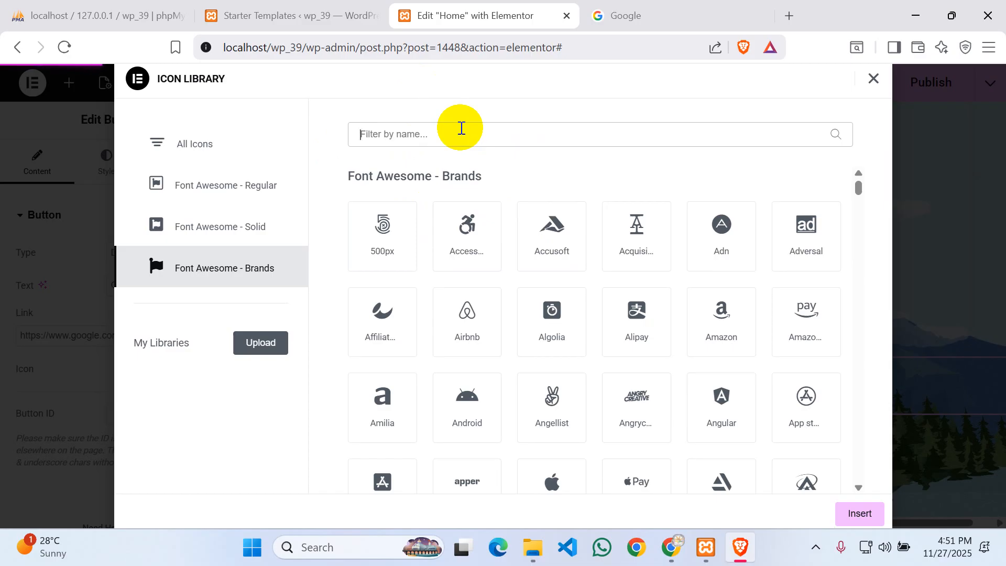
pyautogui.write('int')
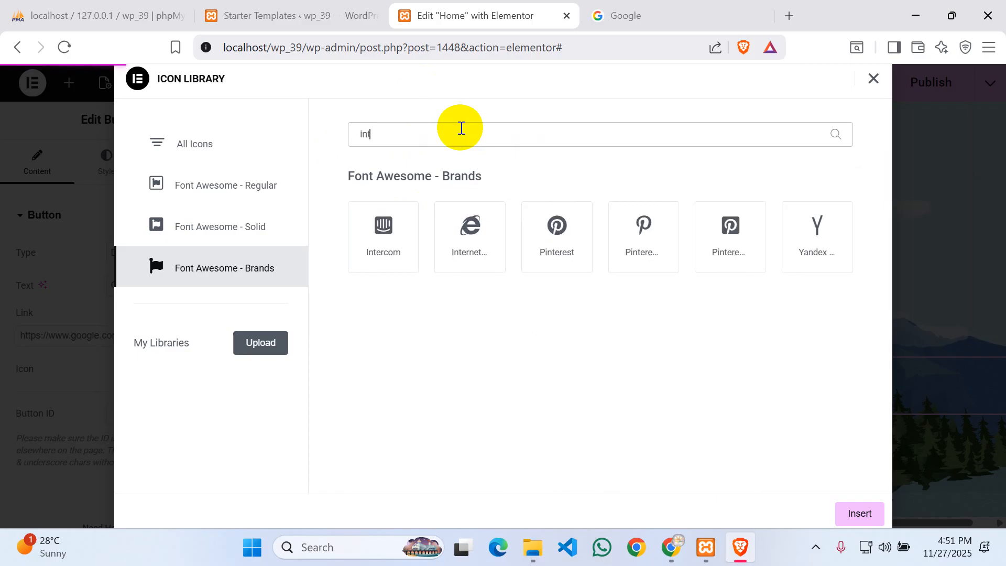
pyautogui.write('ern')
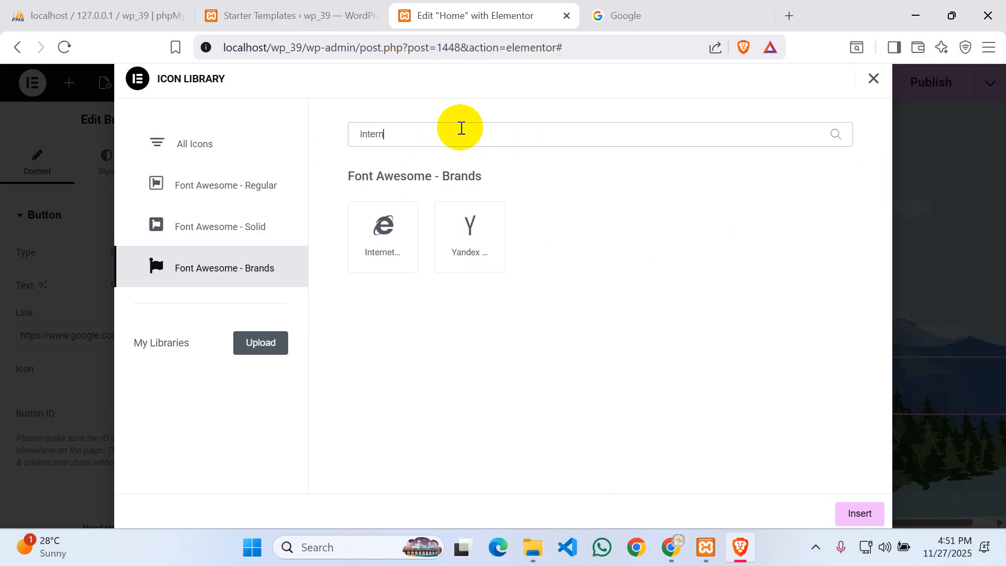
pyautogui.press('BackSpace')
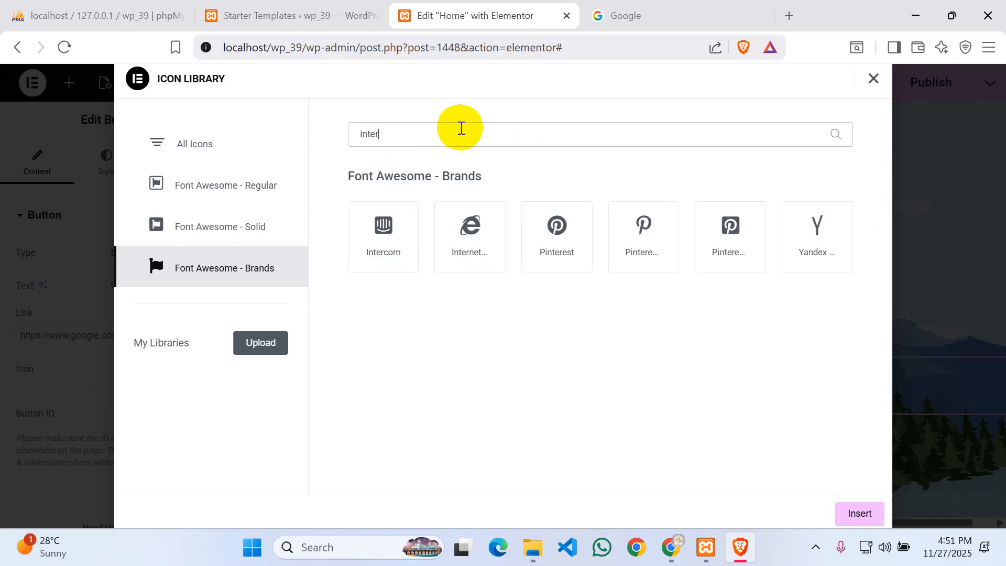
pyautogui.click(473, 229)
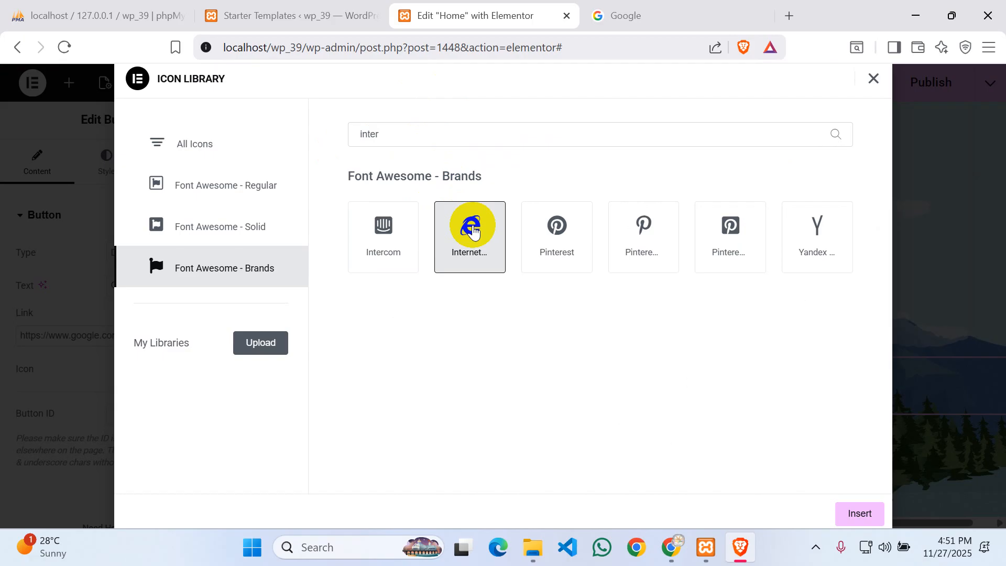
pyautogui.click(870, 520)
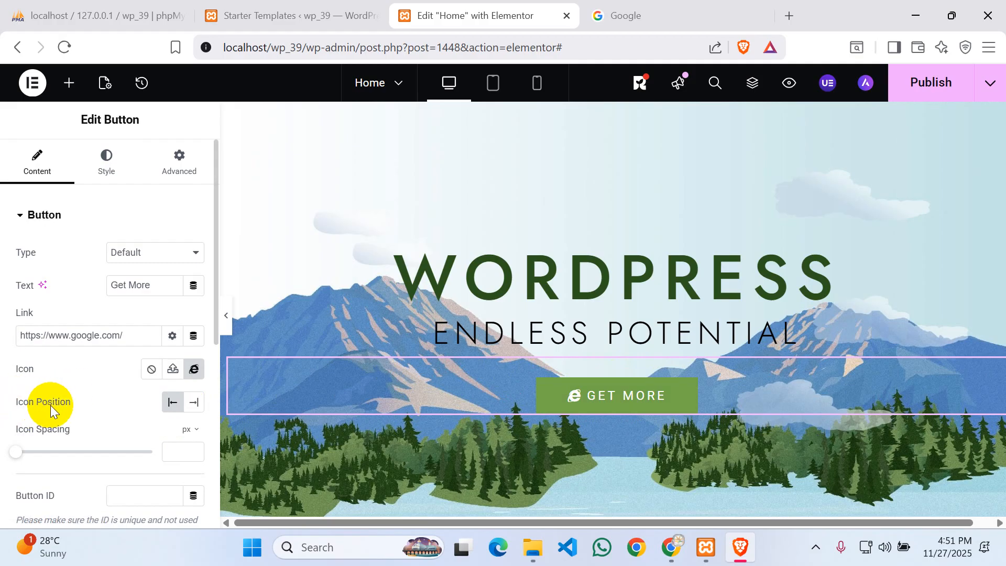
# - Set the button's Icon Position to End with 3 px icon spacing
pyautogui.click(193, 402)
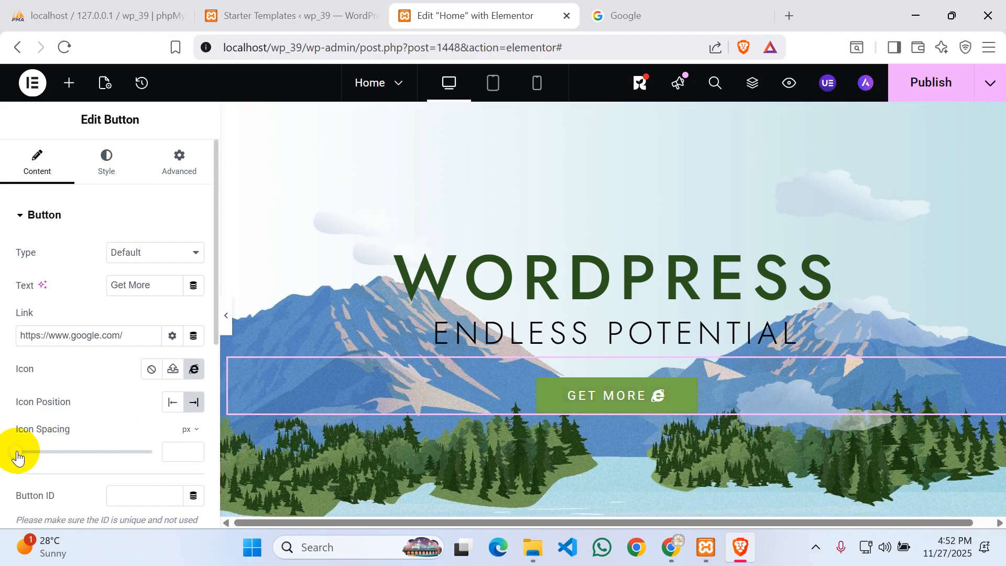
pyautogui.moveTo(17, 452)
pyautogui.mouseDown()
pyautogui.moveTo(122, 456)
pyautogui.moveTo(26, 457)
pyautogui.mouseUp()
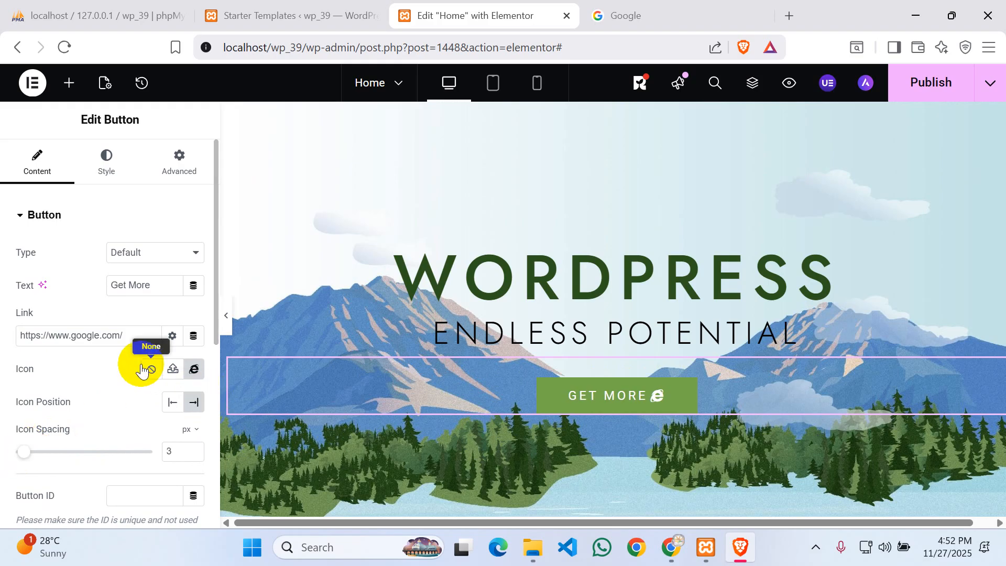
pyautogui.scroll(-5, 140, 359)
pyautogui.scroll(5, 138, 354)
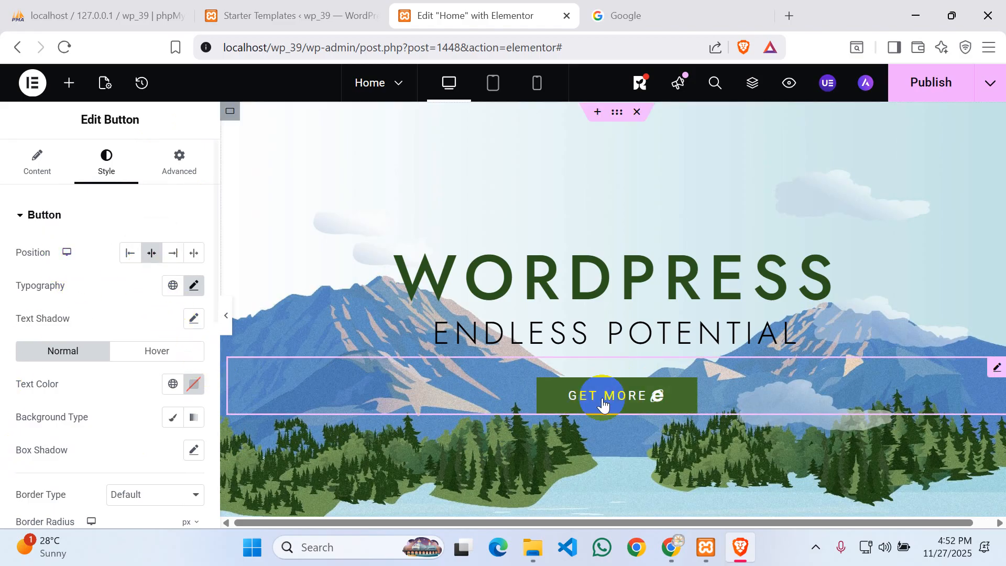
pyautogui.click(129, 255)
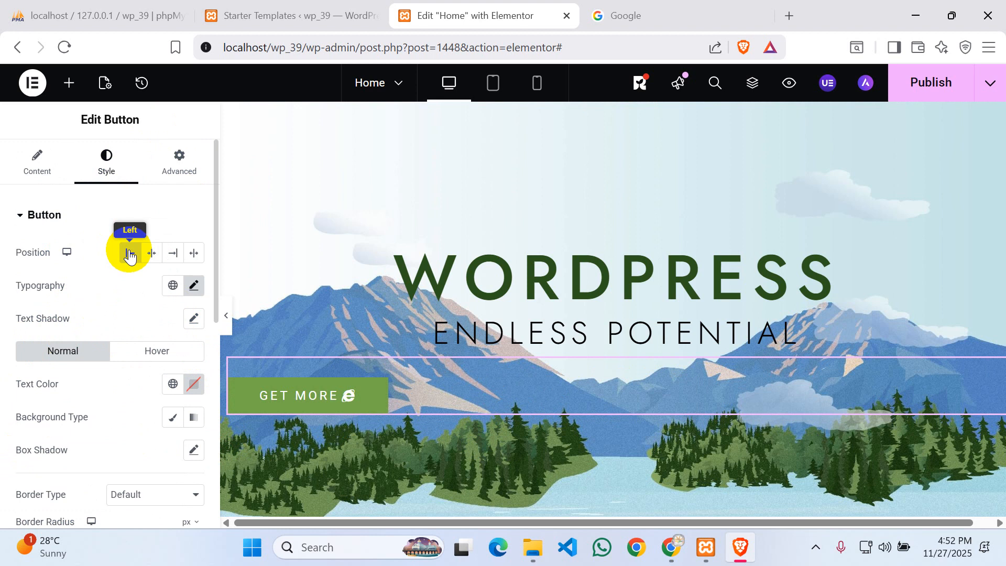
pyautogui.click(152, 255)
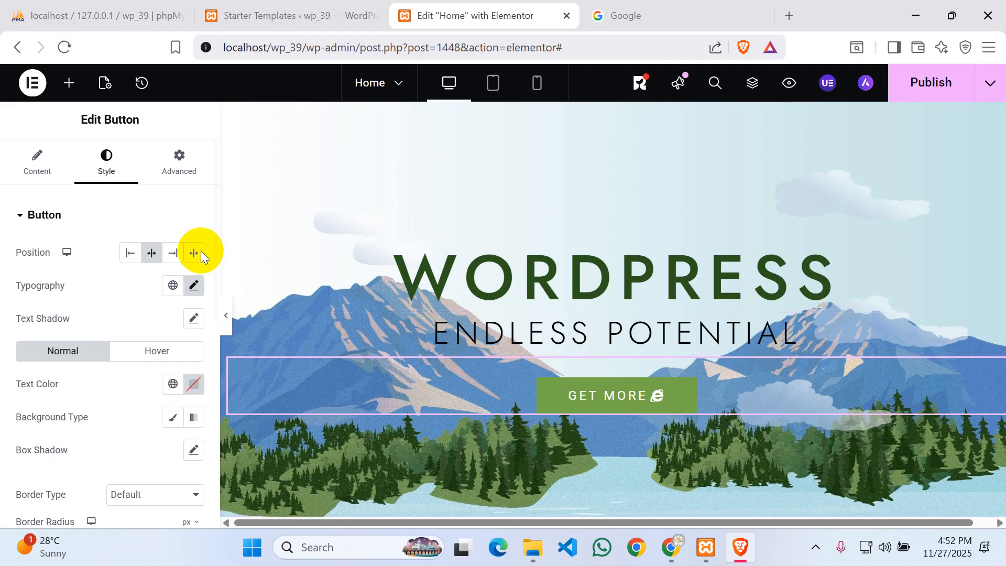
pyautogui.click(167, 255)
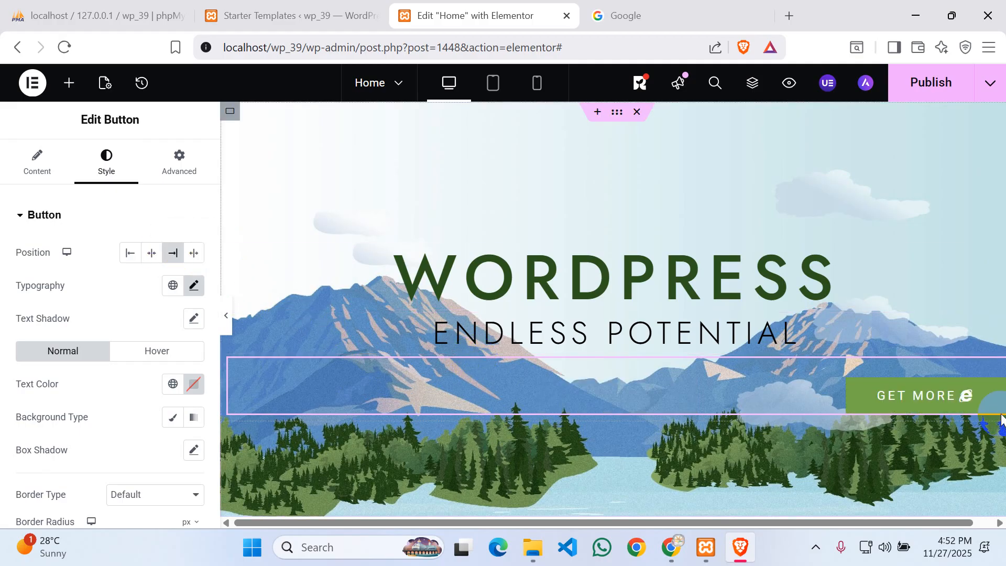
pyautogui.click(152, 253)
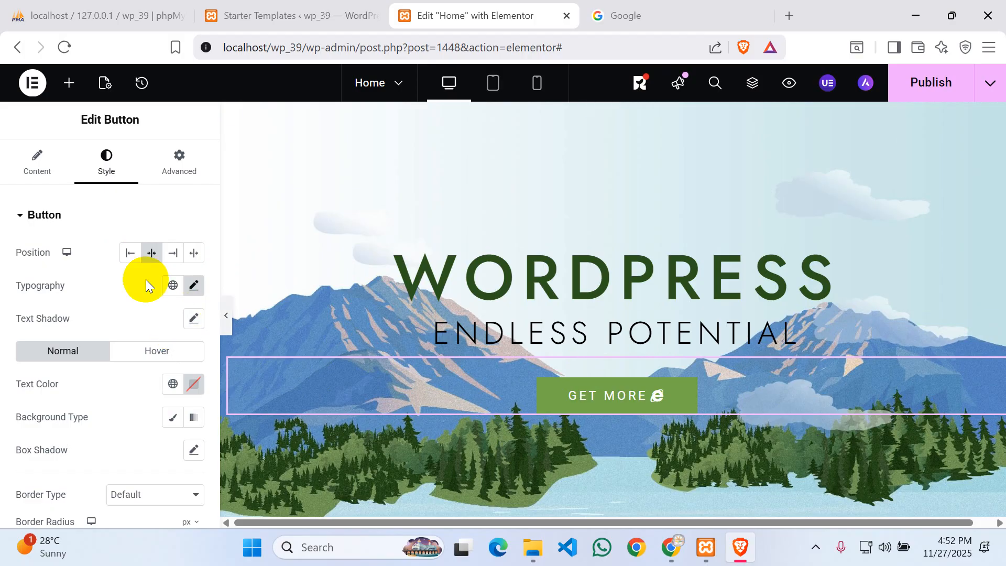
# - Set the button typography to Times New Roman at 18 px
pyautogui.click(194, 286)
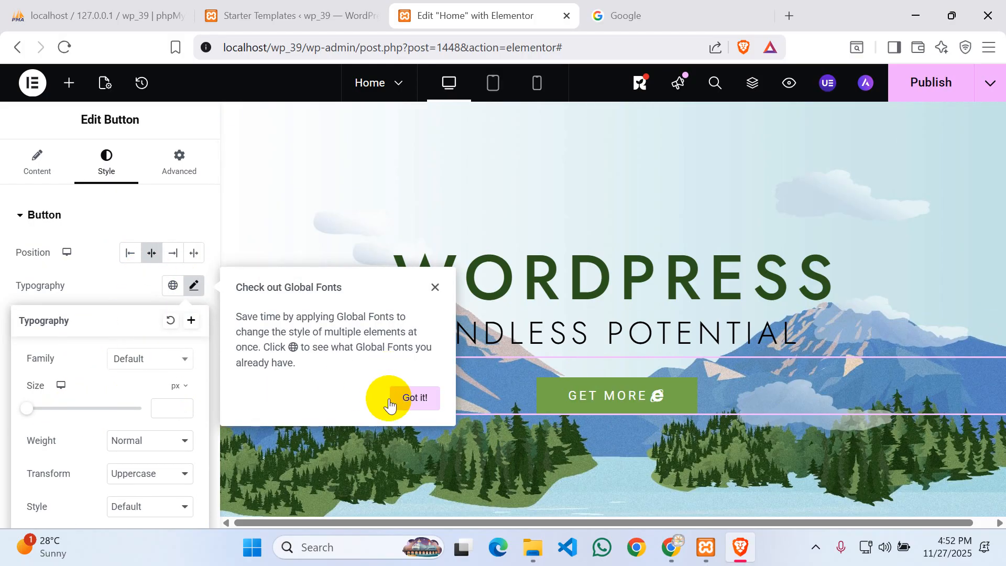
pyautogui.click(415, 398)
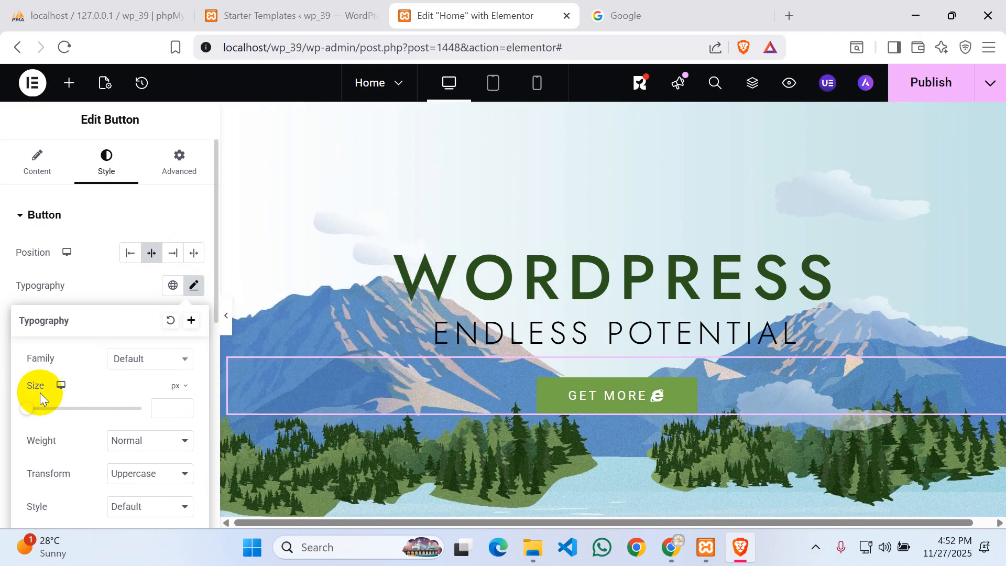
pyautogui.click(149, 361)
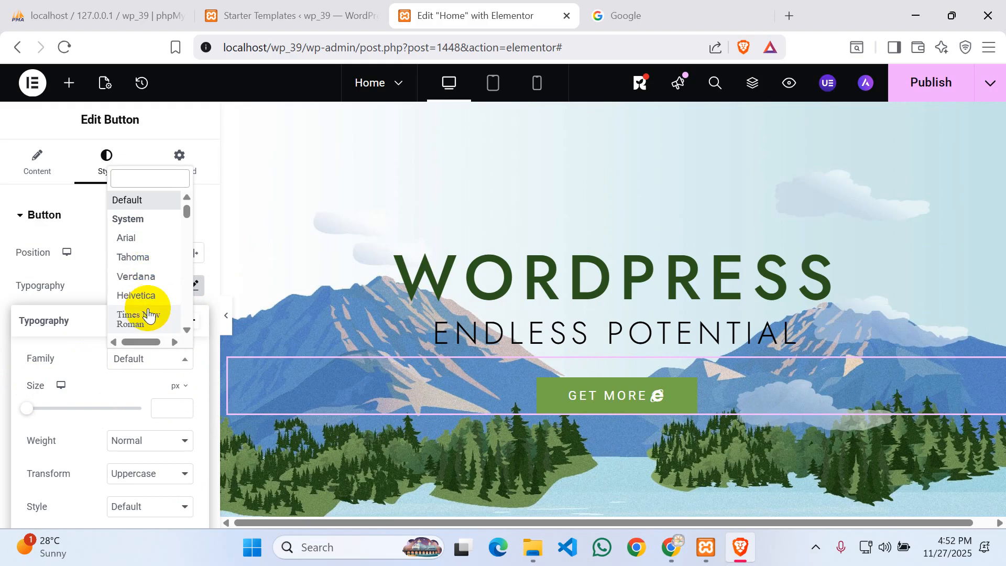
pyautogui.click(146, 362)
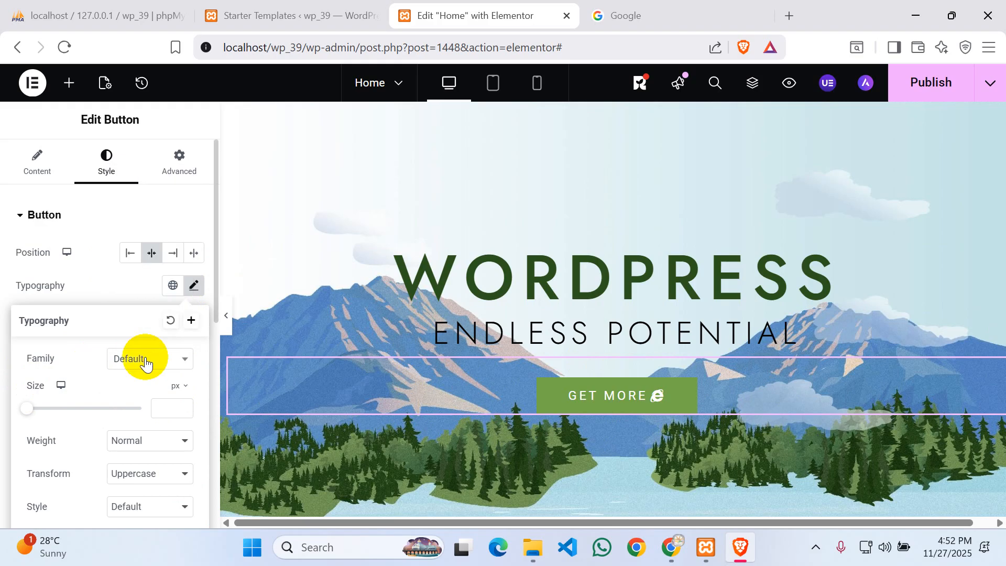
pyautogui.click(146, 362)
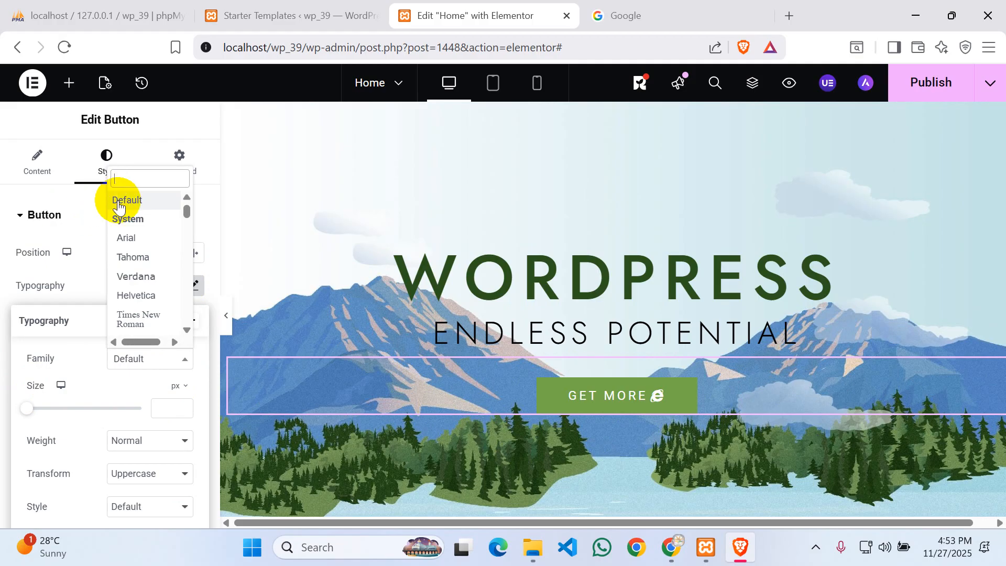
pyautogui.click(143, 319)
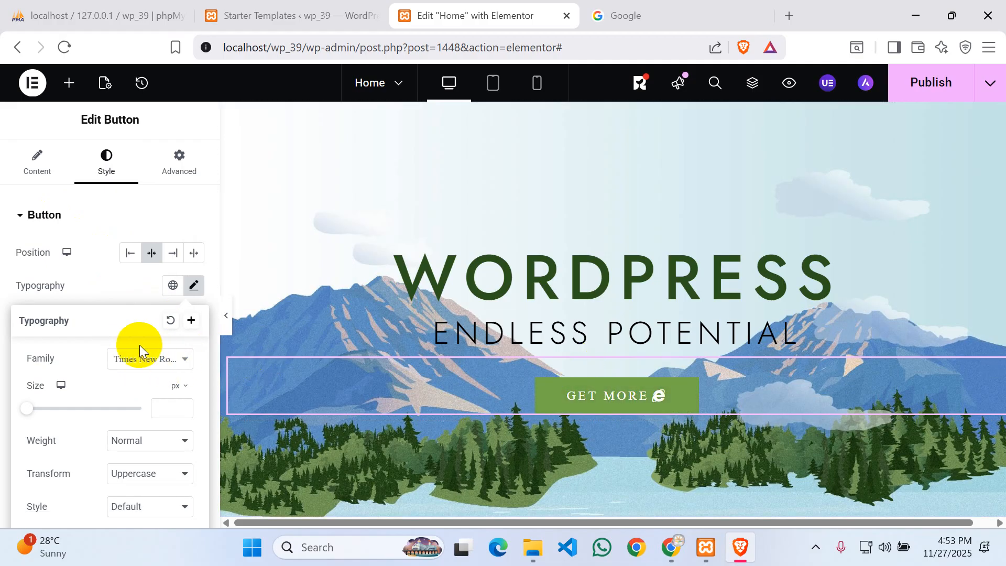
pyautogui.scroll(-1, 70, 345)
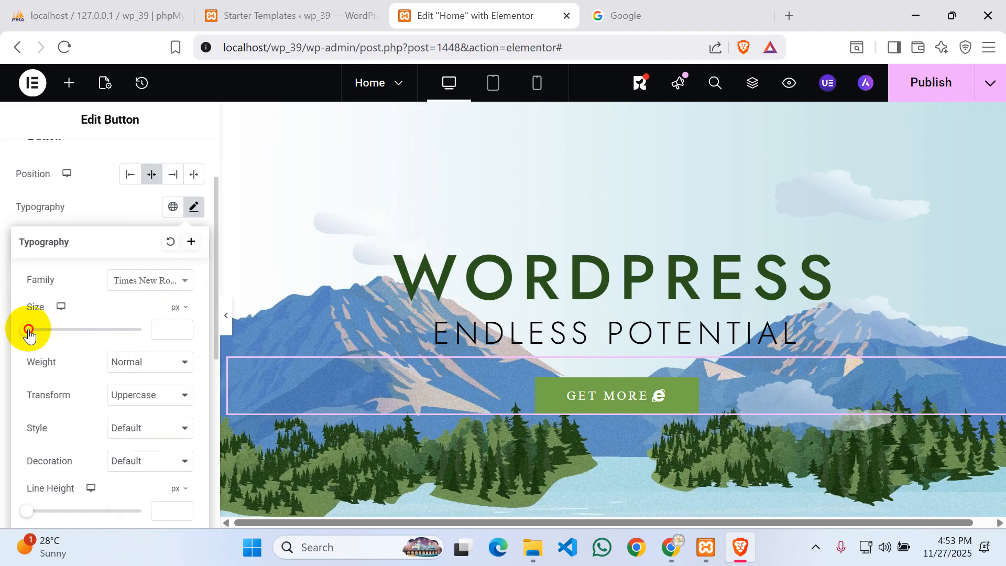
pyautogui.moveTo(29, 332)
pyautogui.mouseDown()
pyautogui.moveTo(59, 335)
pyautogui.moveTo(40, 339)
pyautogui.mouseUp()
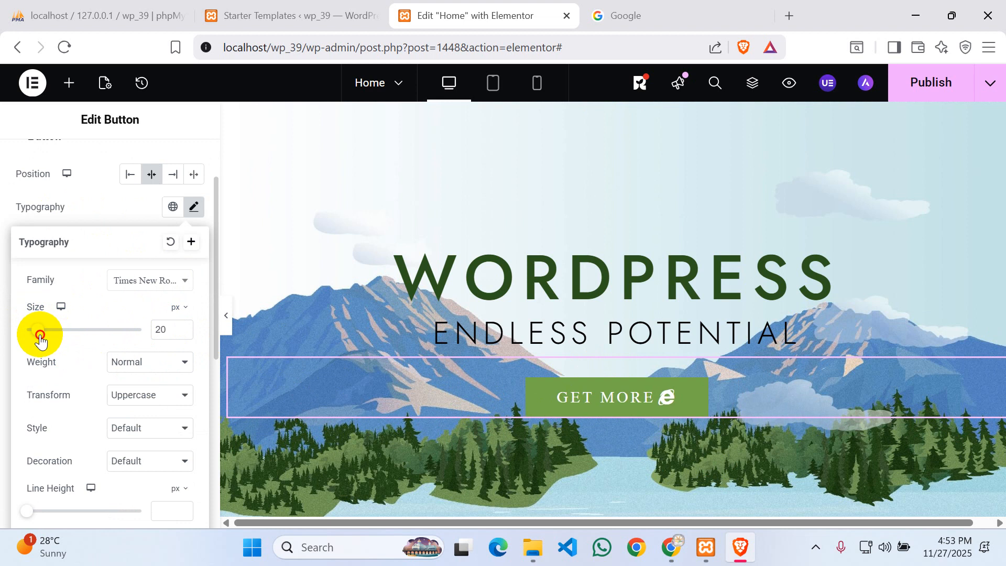
pyautogui.moveTo(41, 340); pyautogui.dragTo(37, 340)
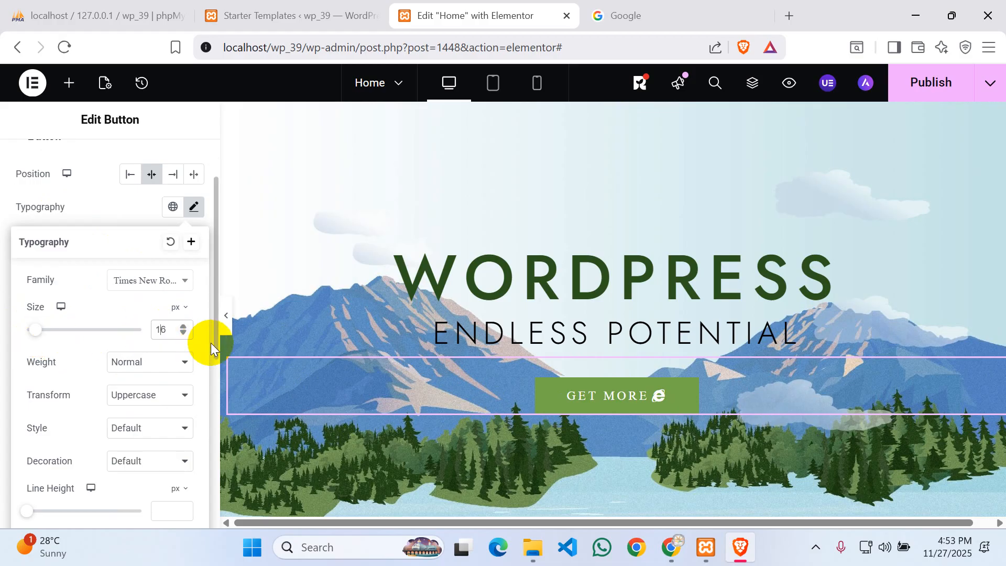
pyautogui.press('Up')
pyautogui.press('Up')
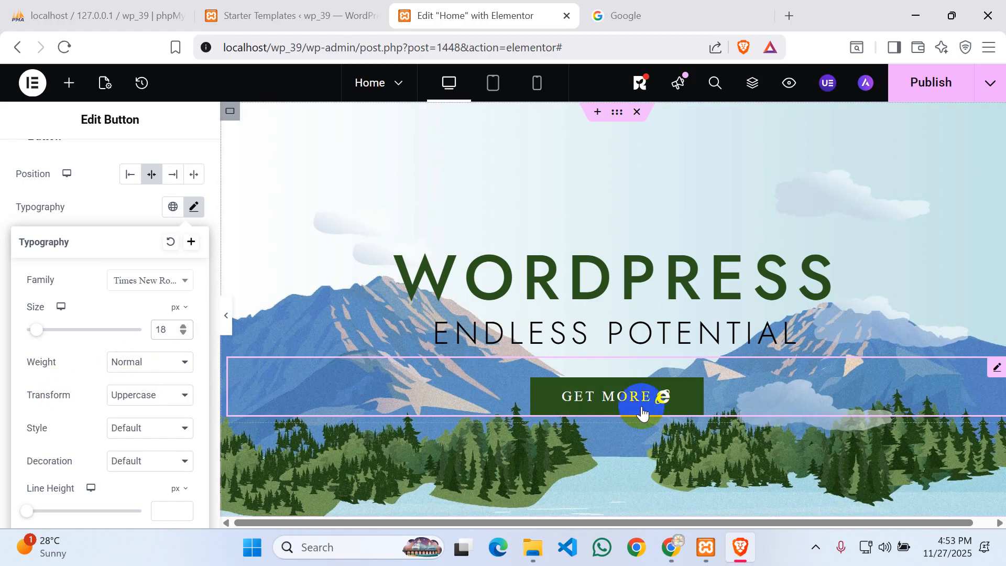
# - Make the button text weight 600 (Semi Bold) and uppercase
pyautogui.click(152, 366)
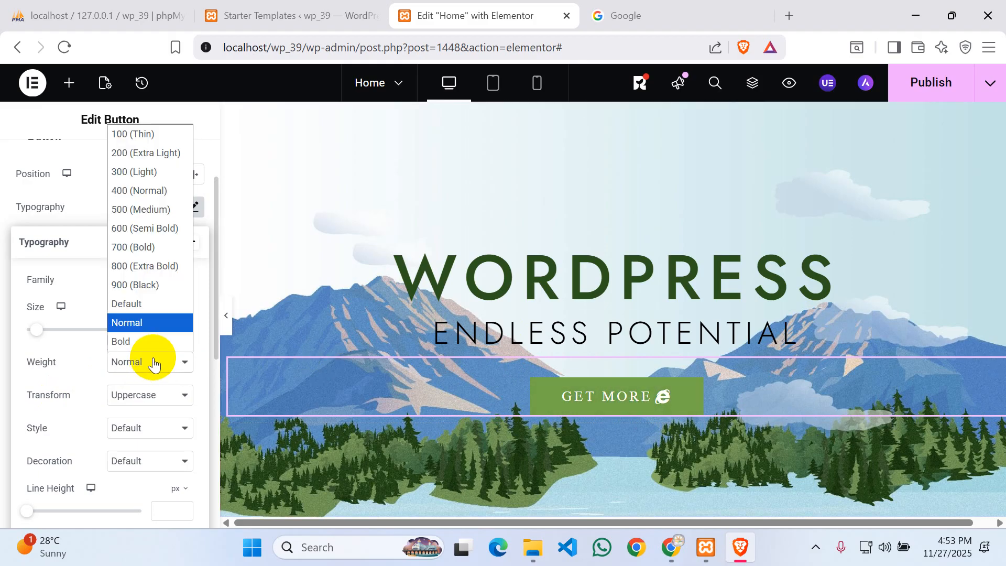
pyautogui.click(144, 228)
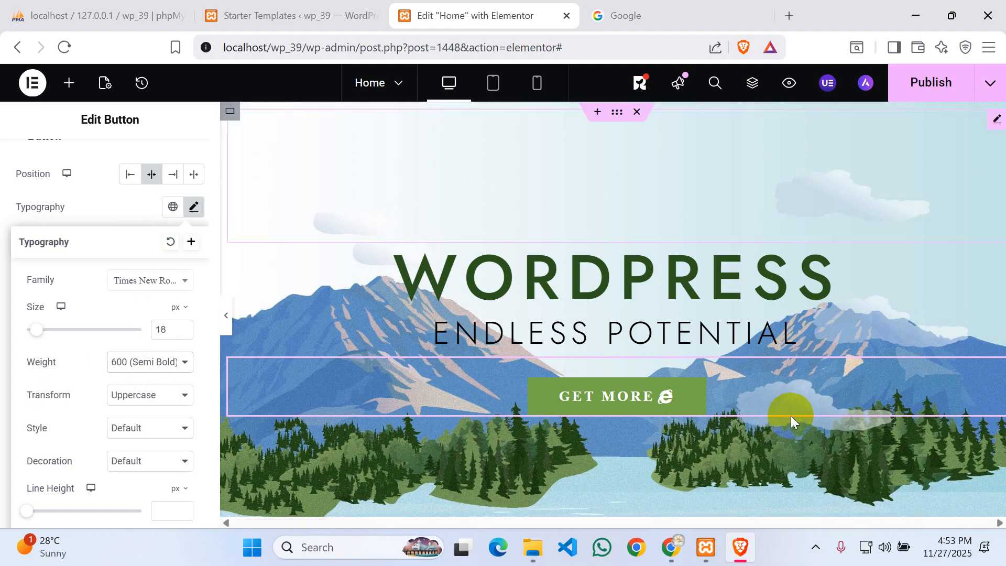
pyautogui.click(598, 397)
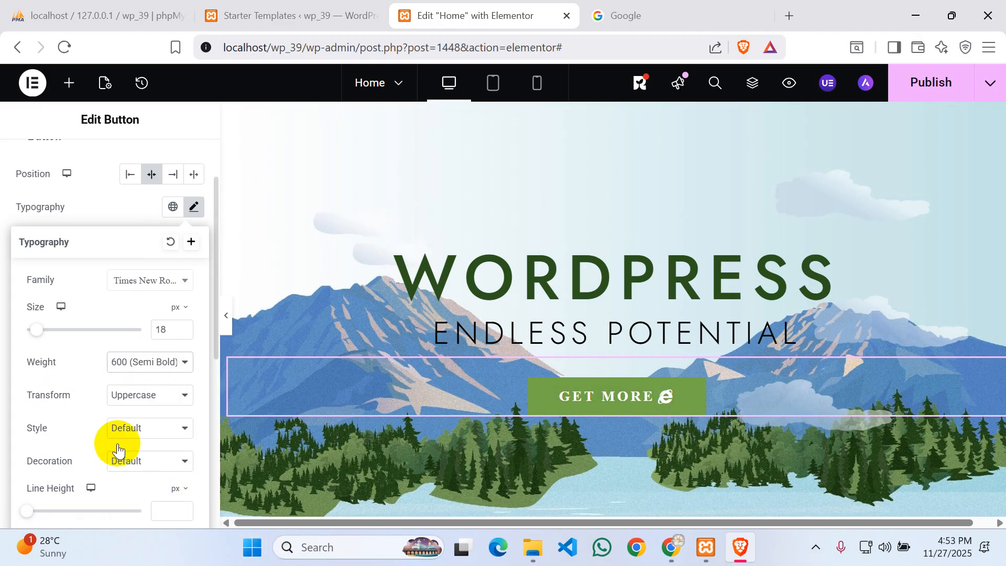
pyautogui.click(152, 399)
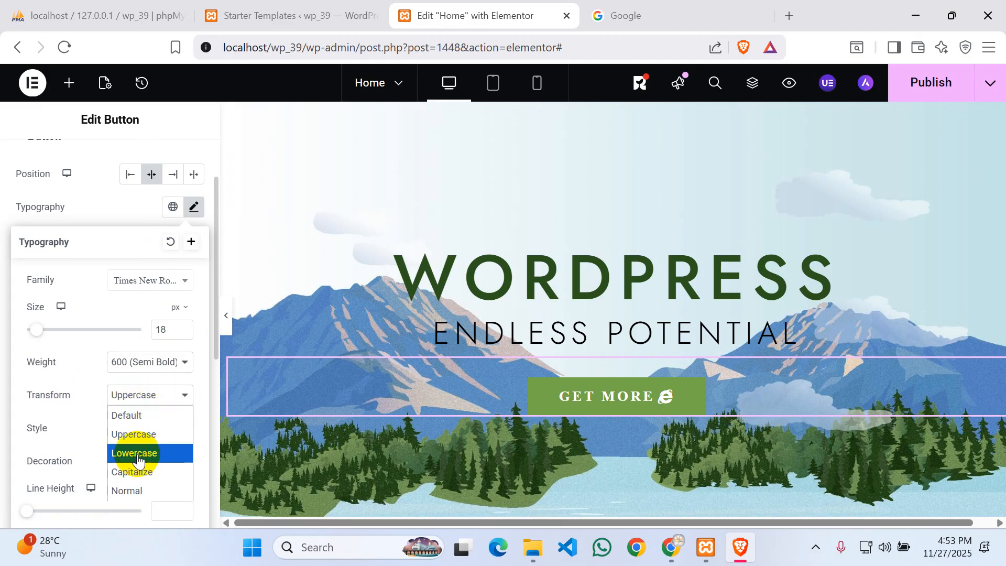
pyautogui.click(134, 453)
pyautogui.click(134, 395)
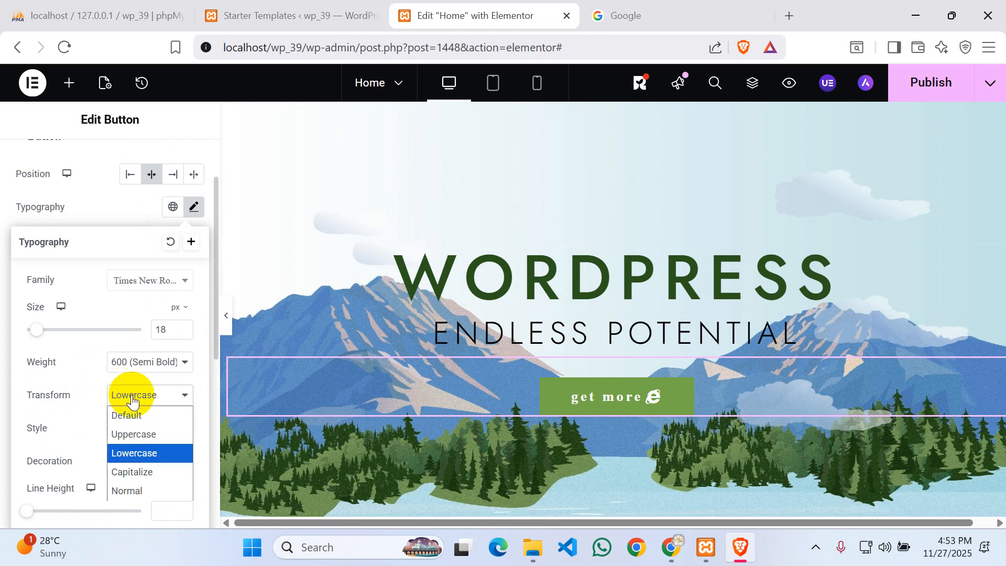
pyautogui.click(136, 433)
# - Keep the font style Default and set letter spacing to 2.1 px
pyautogui.scroll(-3, 77, 393)
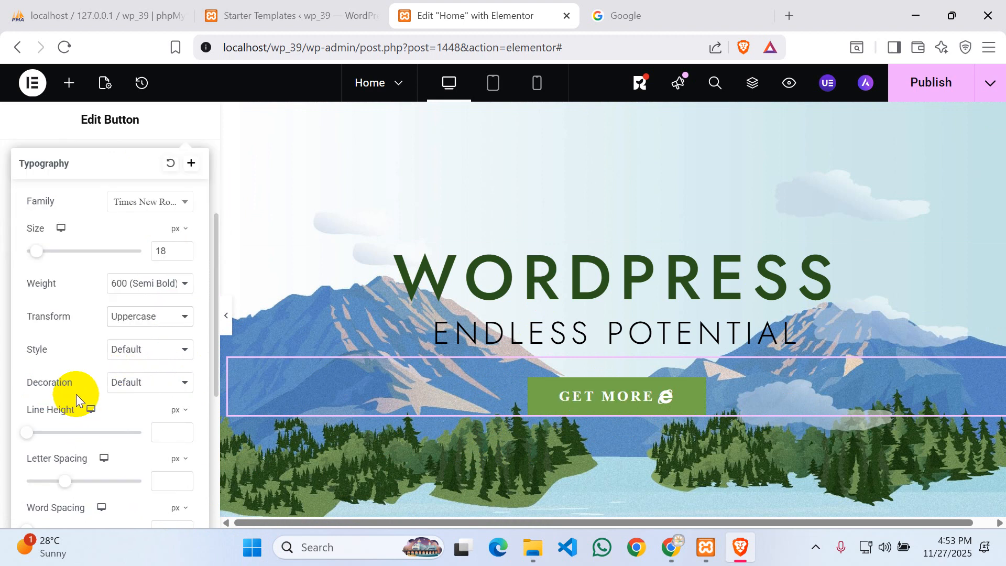
pyautogui.click(137, 273)
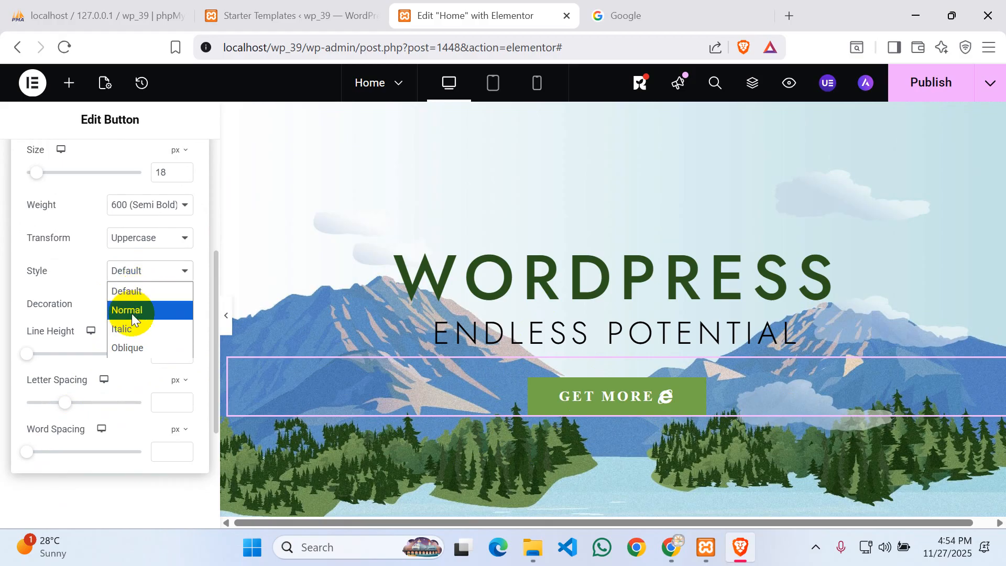
pyautogui.click(122, 328)
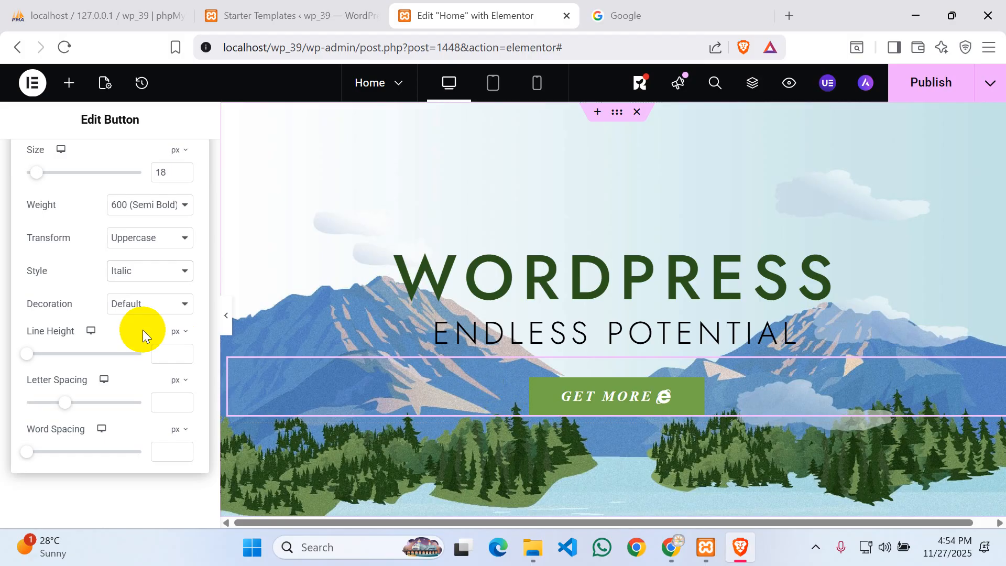
pyautogui.click(141, 273)
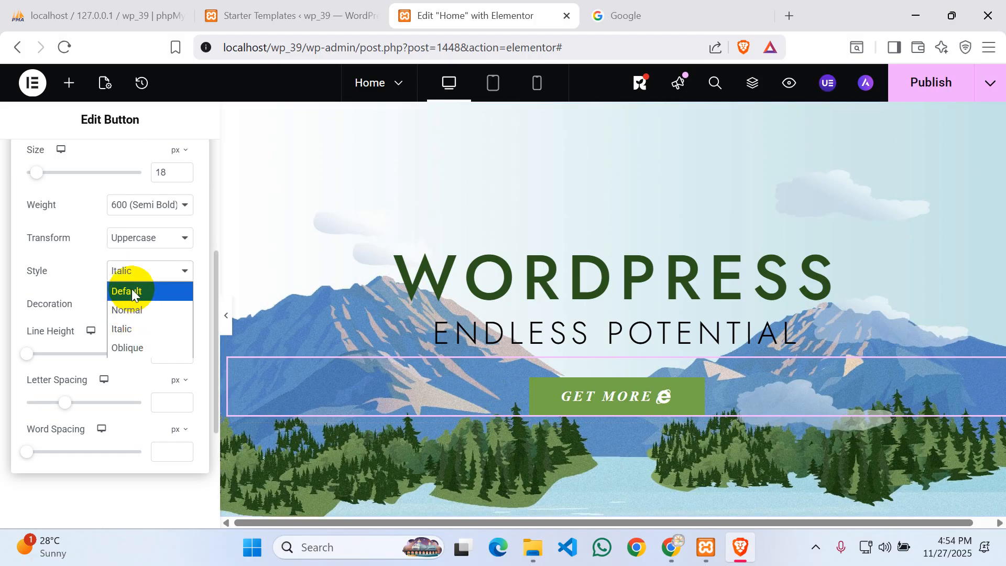
pyautogui.click(131, 289)
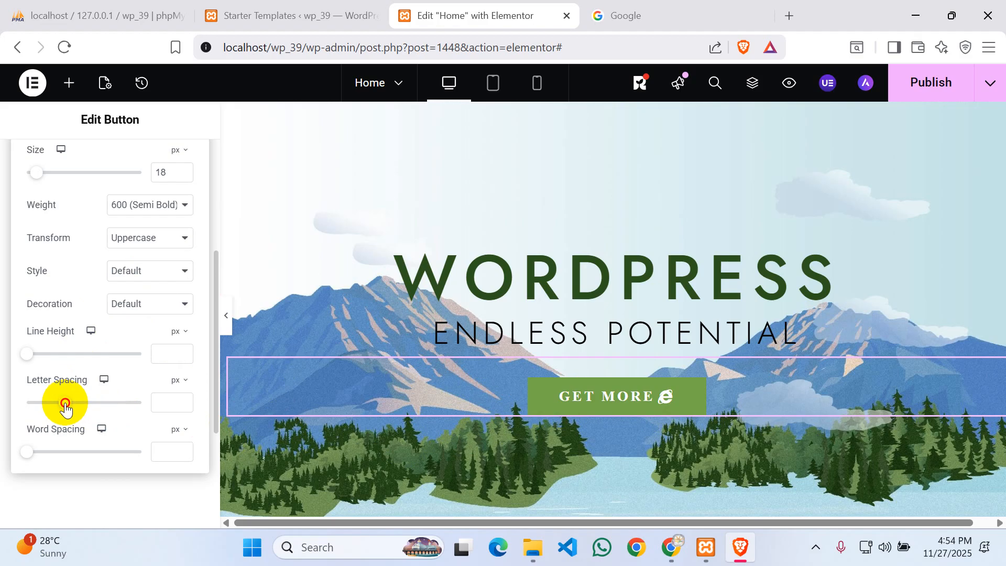
pyautogui.moveTo(65, 403)
pyautogui.mouseDown()
pyautogui.moveTo(49, 404)
pyautogui.moveTo(80, 414)
pyautogui.mouseUp()
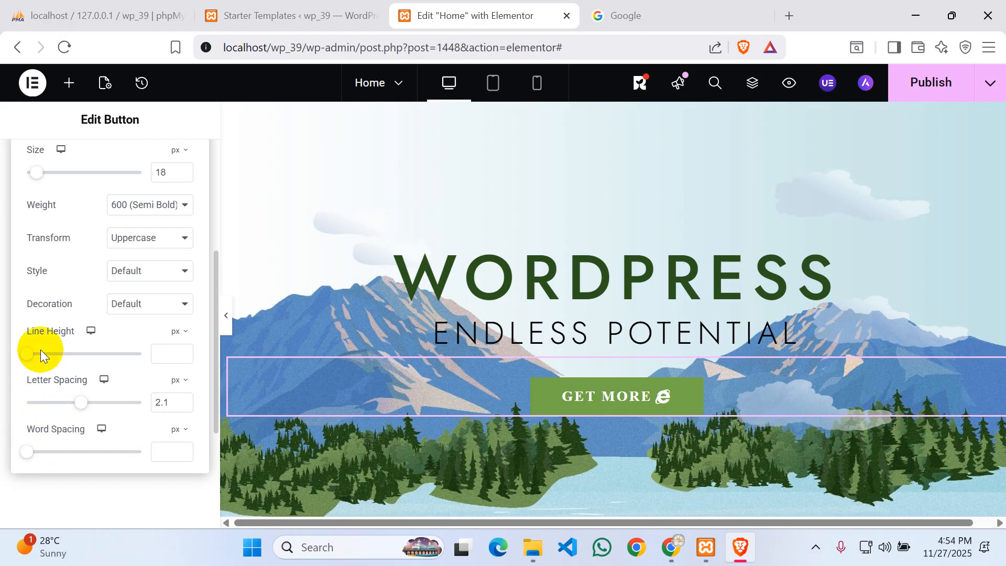
pyautogui.scroll(5, 42, 348)
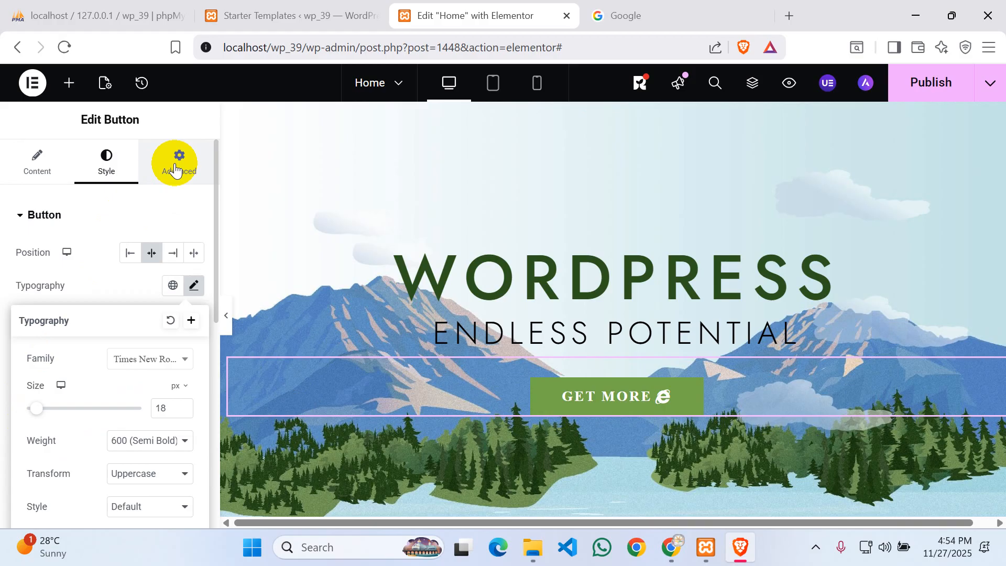
# - Review the button's Advanced settings, including its 25 px top margin, then publish the Home page
pyautogui.click(175, 169)
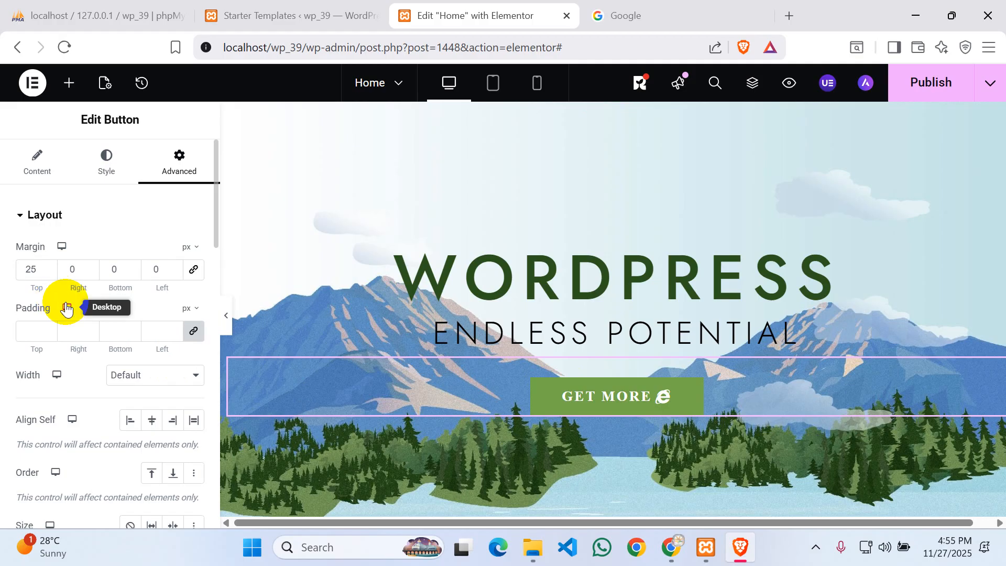
pyautogui.scroll(-2, 68, 303)
pyautogui.scroll(-3, 102, 346)
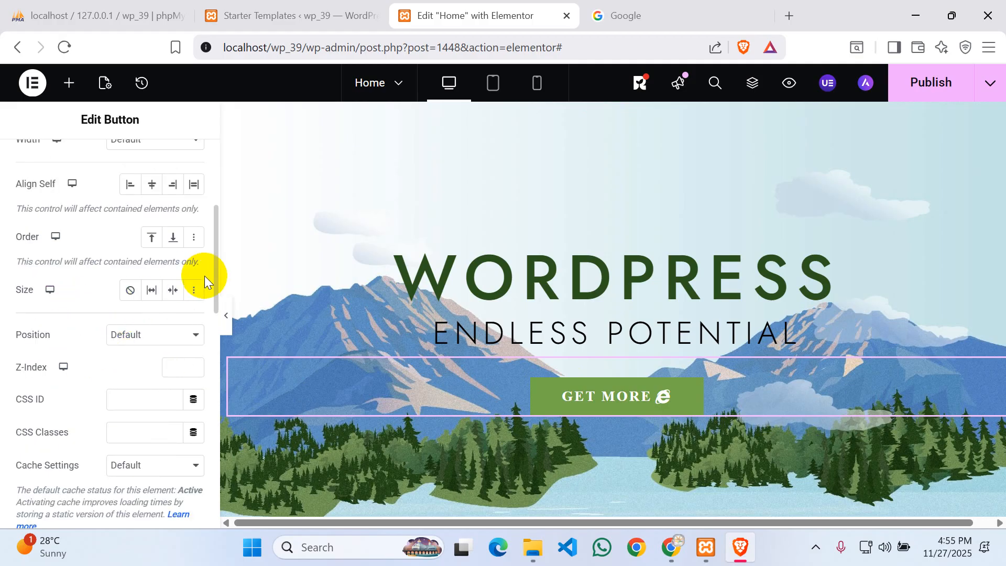
pyautogui.scroll(-4, 118, 367)
pyautogui.scroll(9, 116, 416)
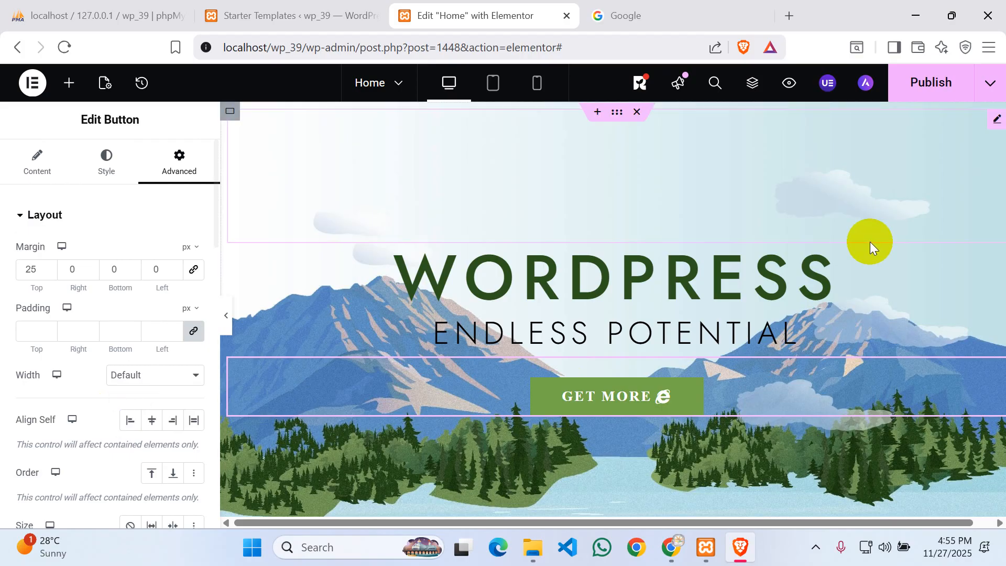
pyautogui.click(923, 83)
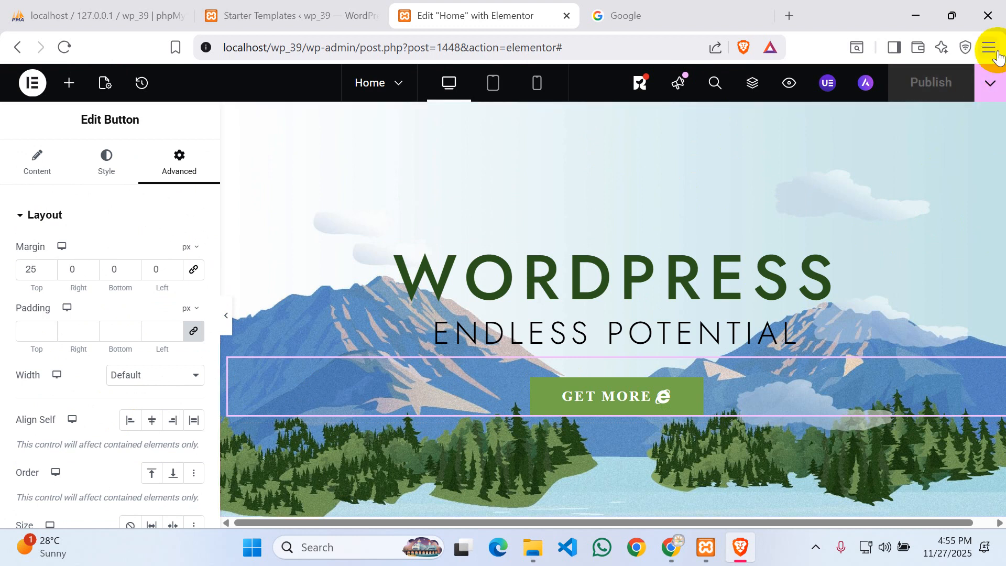
# - View the published home page in a new tab, close the Google tab, and return to Elementor
pyautogui.click(986, 82)
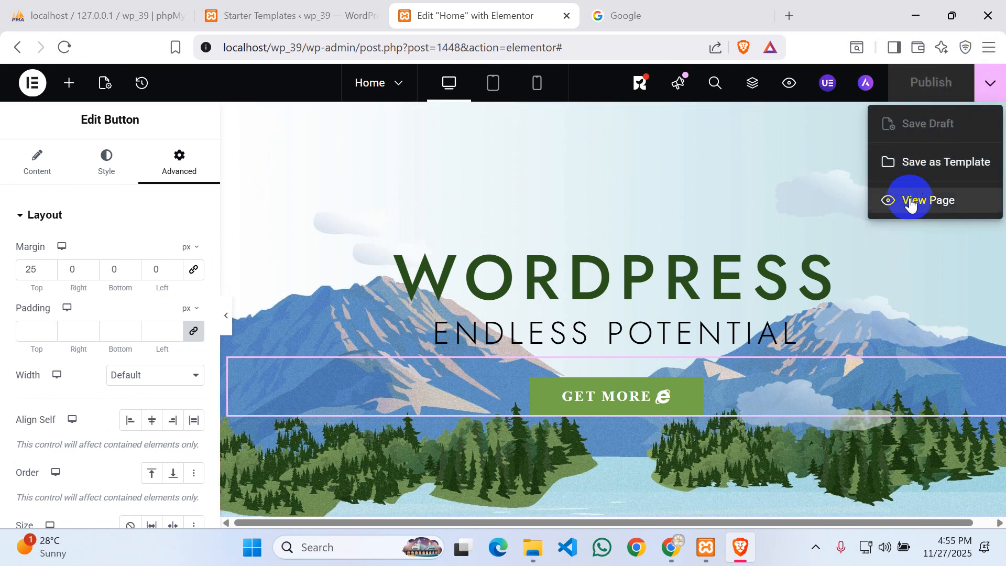
pyautogui.click(911, 201)
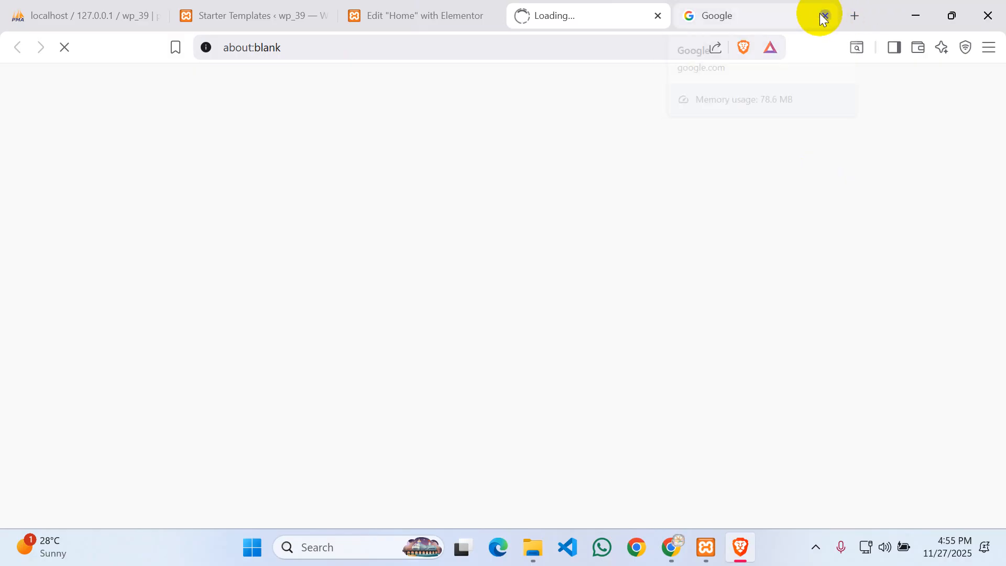
pyautogui.click(824, 16)
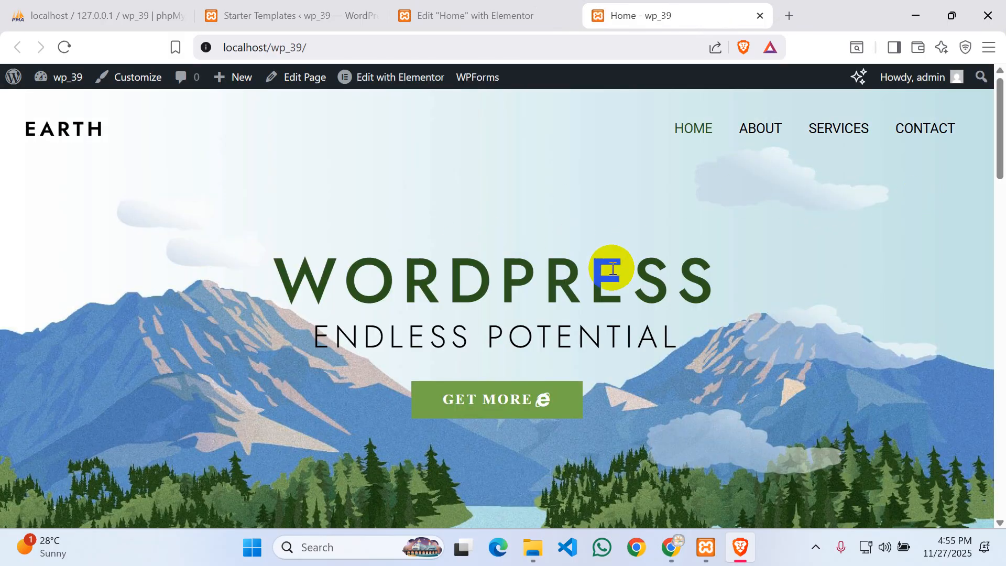
pyautogui.scroll(-5, 690, 281)
pyautogui.scroll(5, 690, 281)
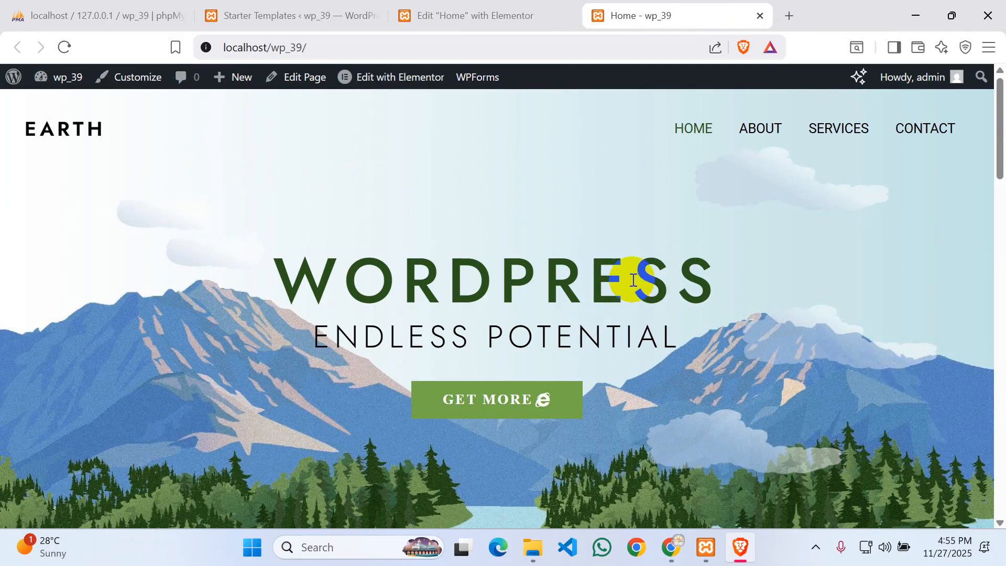
pyautogui.click(442, 13)
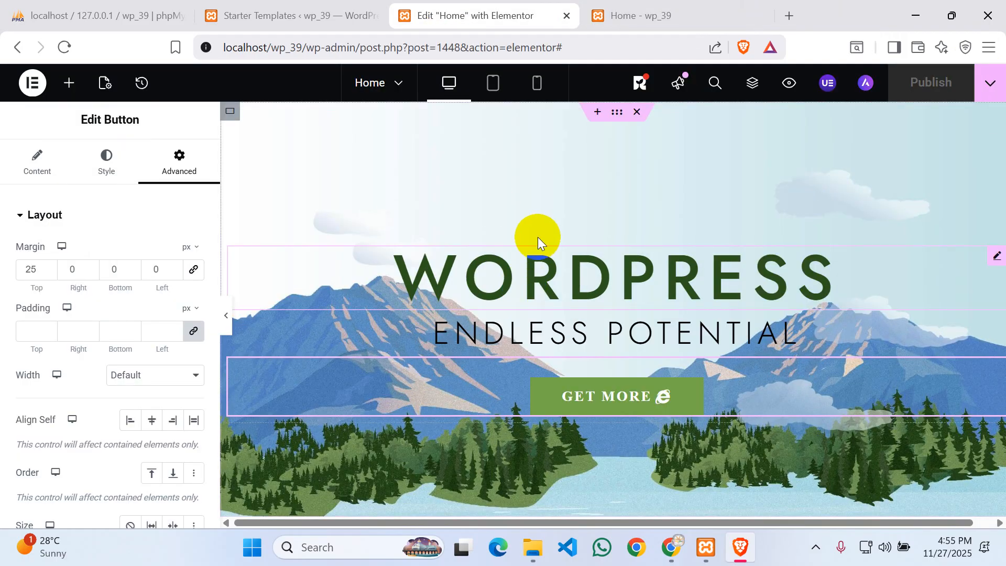
# - Preview the hero at tablet width, scrolling through it, then switch to the mobile preview
pyautogui.click(447, 85)
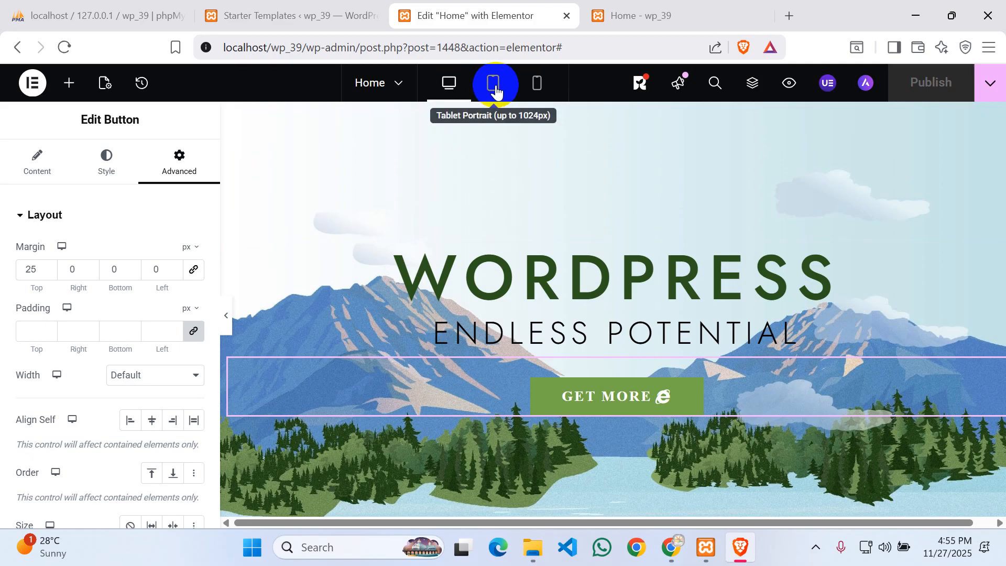
pyautogui.scroll(-5, 768, 260)
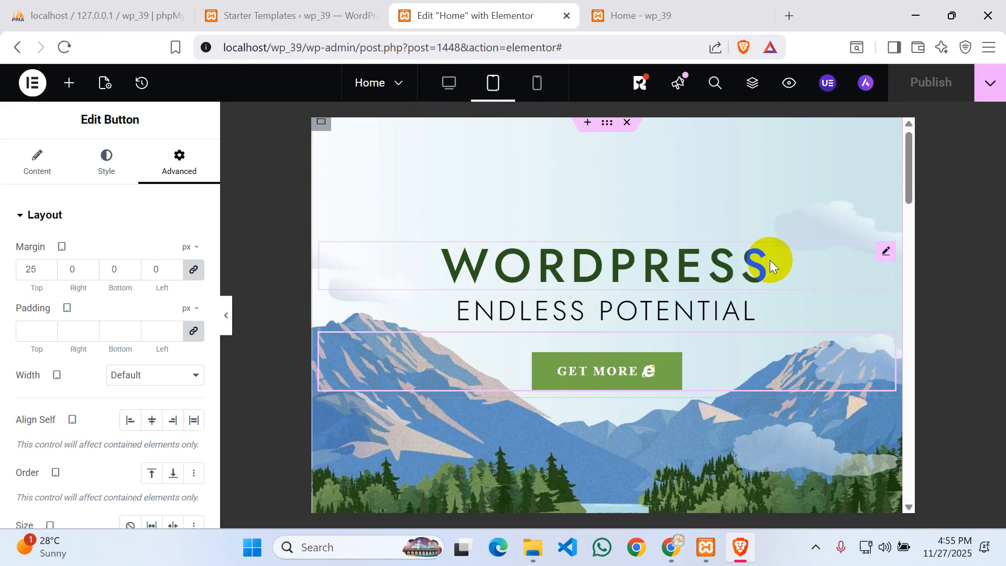
pyautogui.scroll(-5, 763, 256)
pyautogui.scroll(-8, 747, 247)
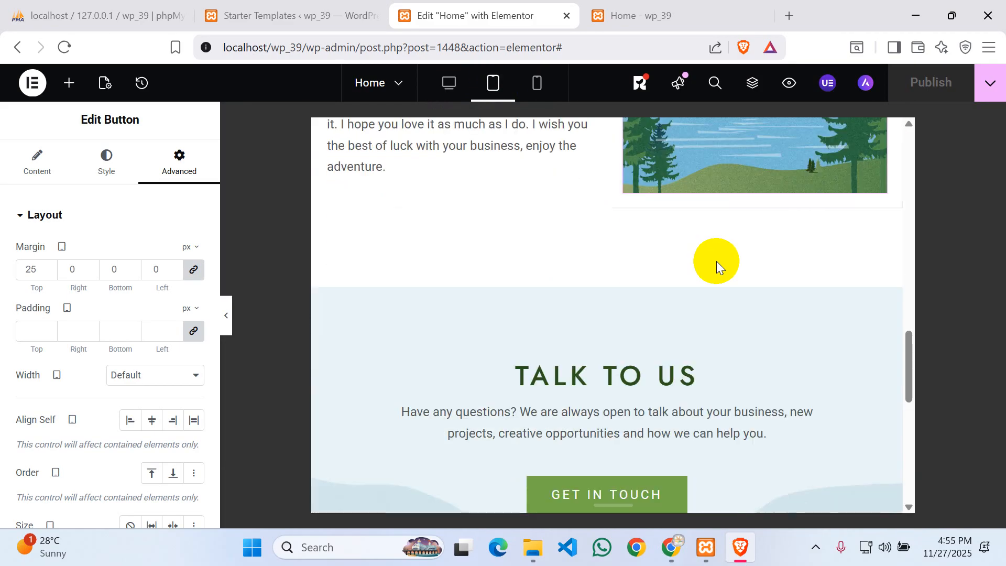
pyautogui.scroll(20, 714, 281)
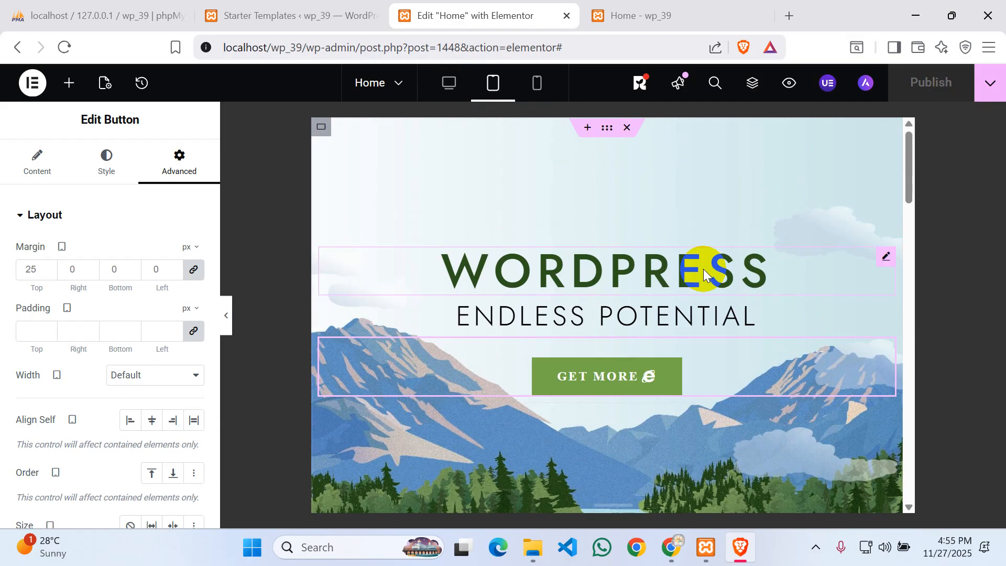
pyautogui.click(537, 84)
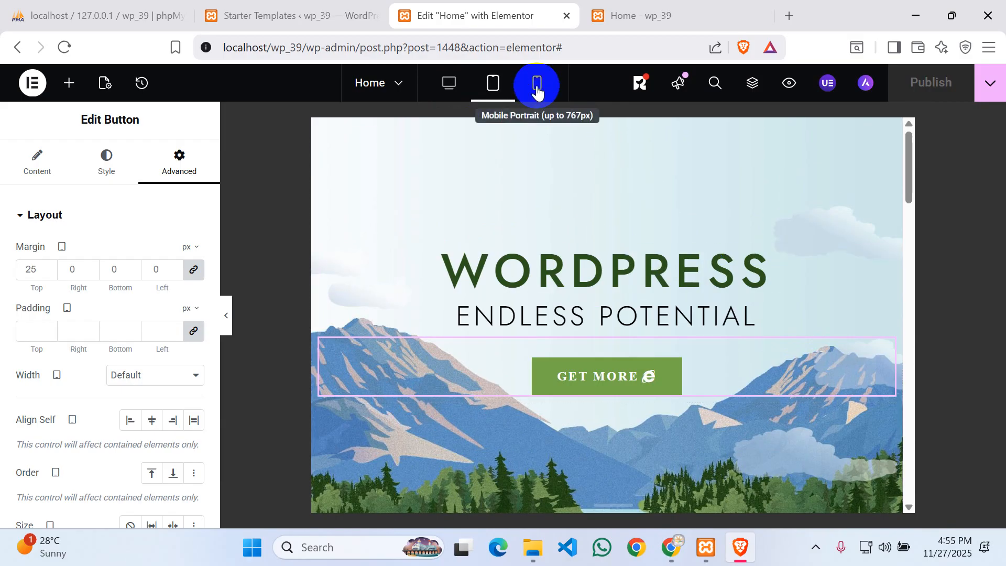
pyautogui.click(836, 264)
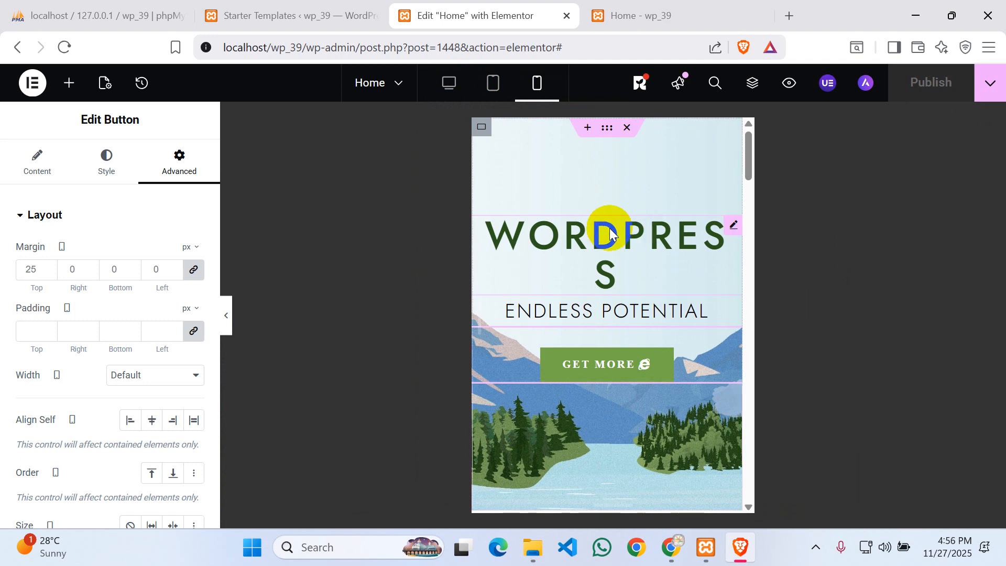
# - Return to desktop, recheck the tablet layout, and finish on the mobile preview
pyautogui.click(444, 87)
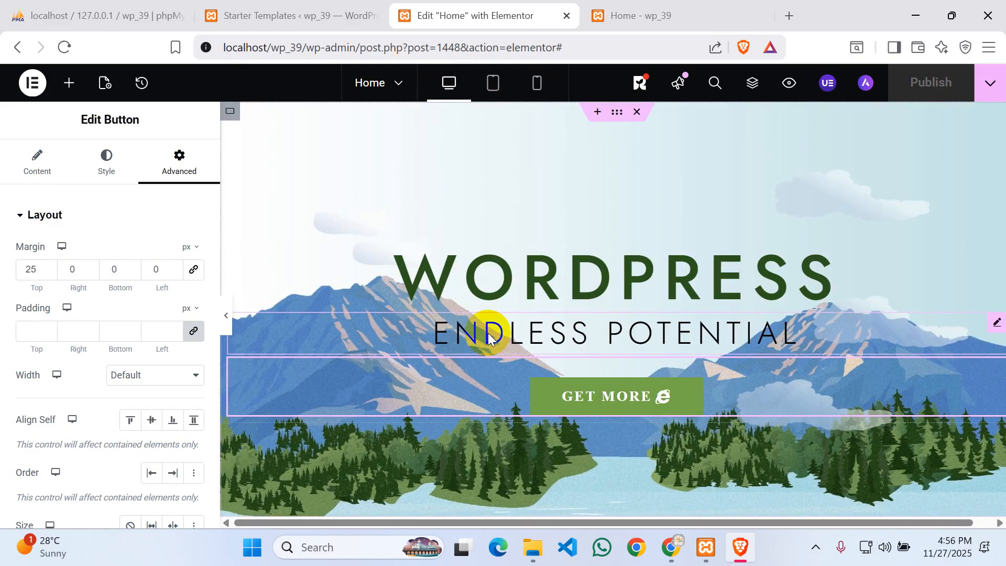
pyautogui.click(492, 83)
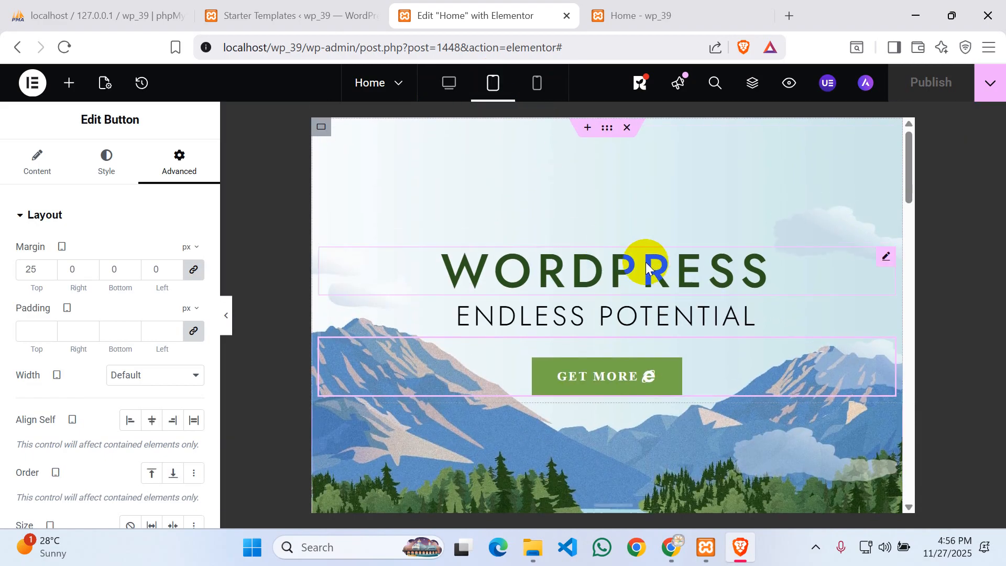
pyautogui.scroll(-4, 647, 268)
pyautogui.scroll(4, 610, 243)
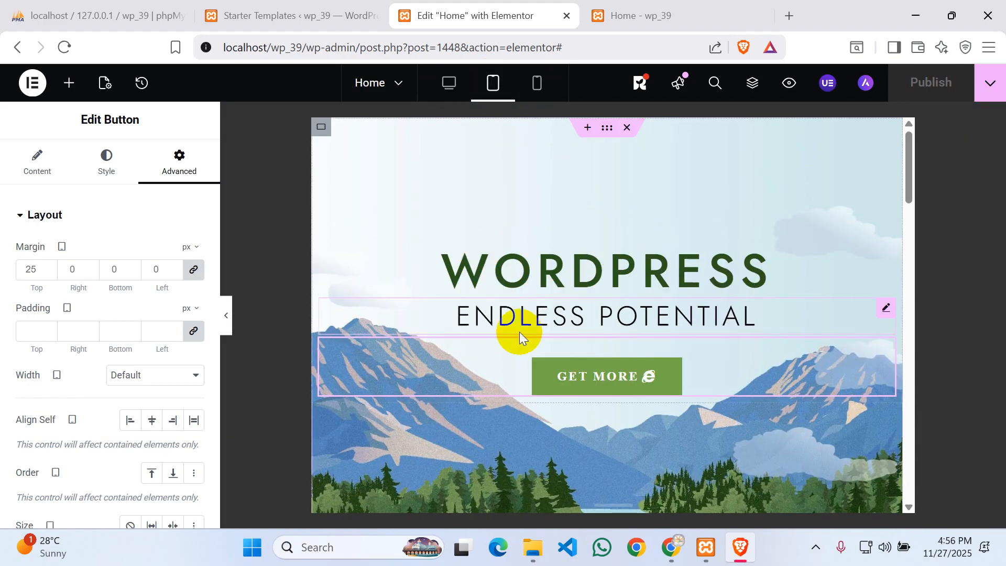
pyautogui.click(536, 83)
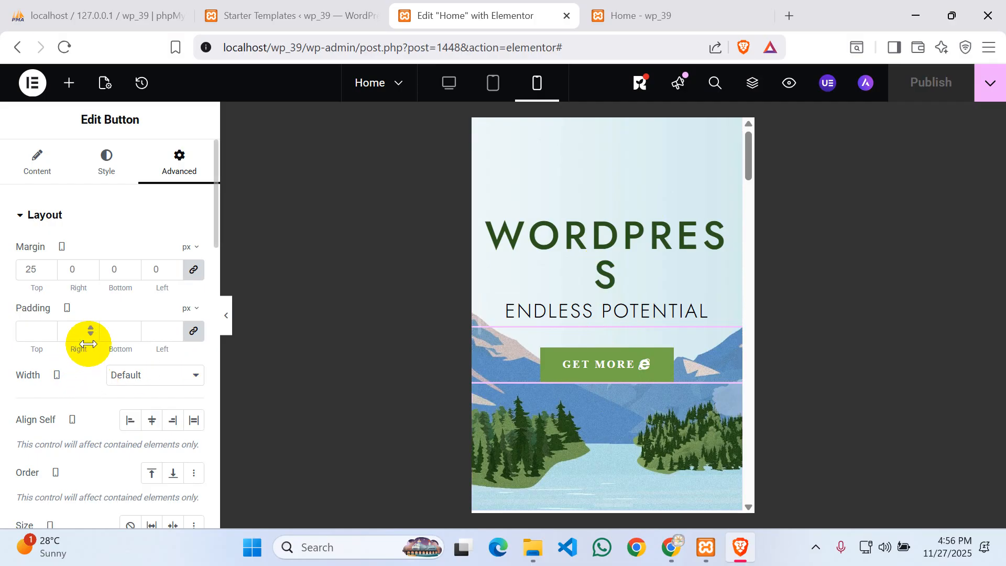
# - Set the WORDPRESS heading's mobile typography size to 32 px so it fits one line
pyautogui.click(585, 226)
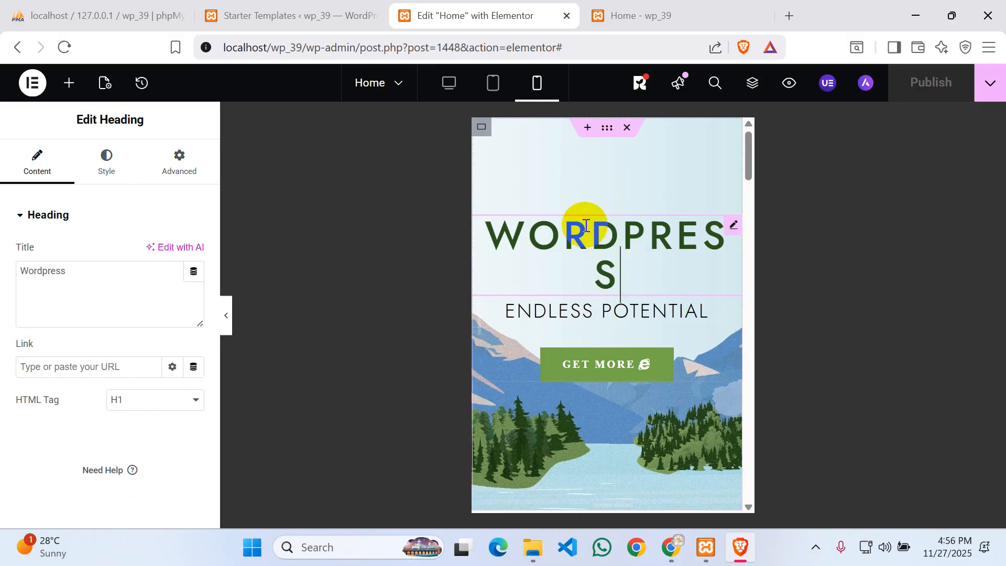
pyautogui.click(110, 166)
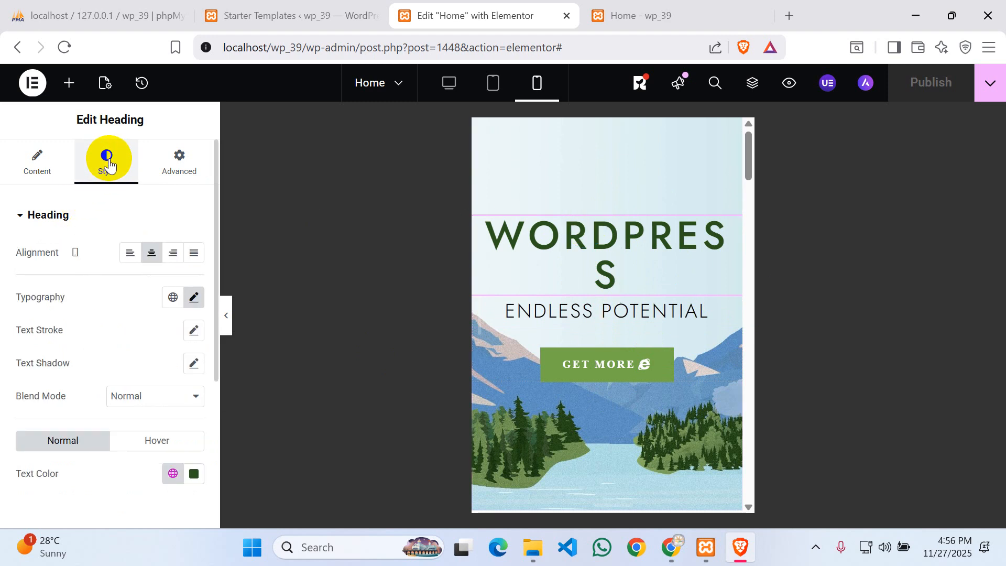
pyautogui.click(193, 297)
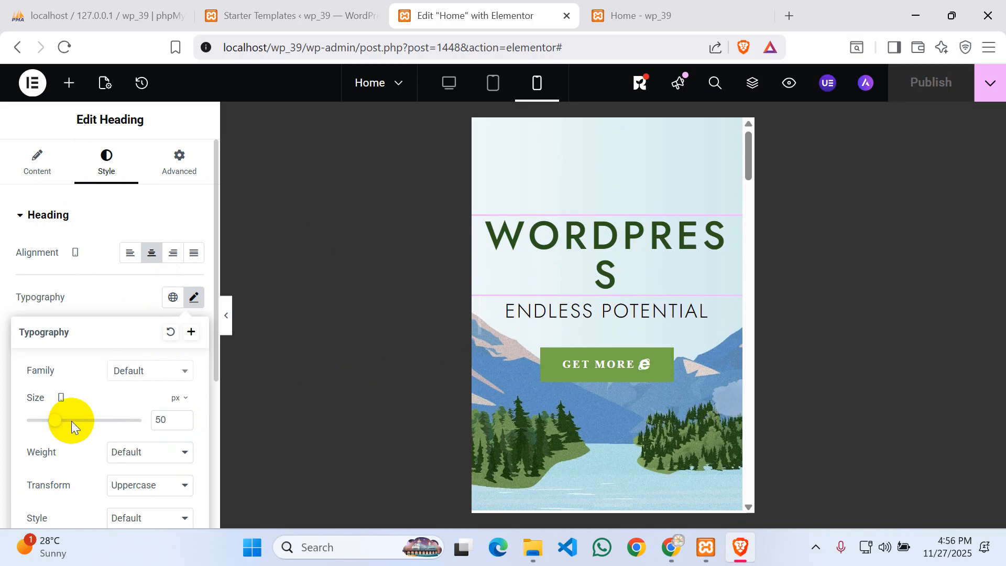
pyautogui.moveTo(56, 426); pyautogui.dragTo(44, 430)
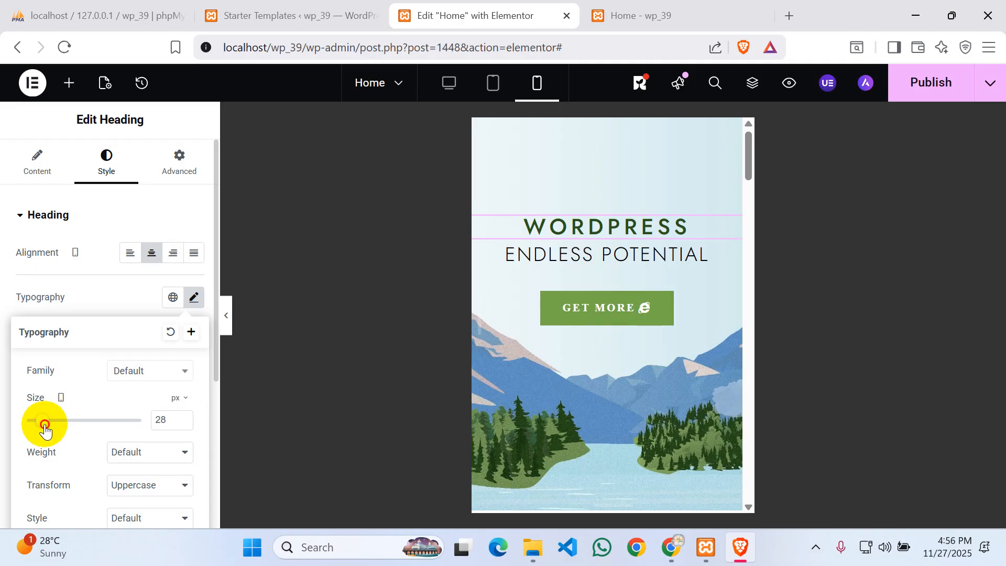
pyautogui.click(184, 417)
pyautogui.click(183, 417)
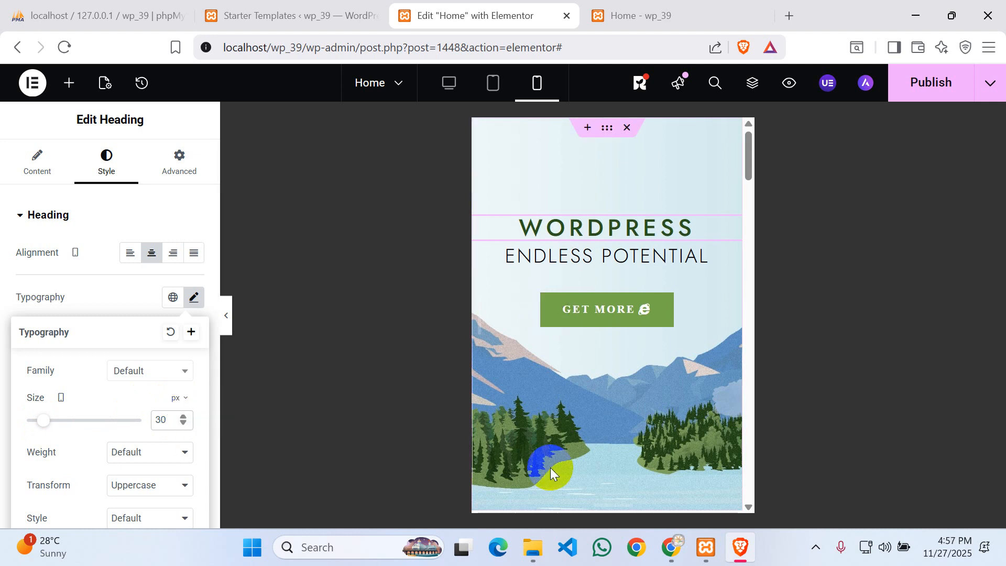
pyautogui.click(183, 417)
pyautogui.click(183, 417)
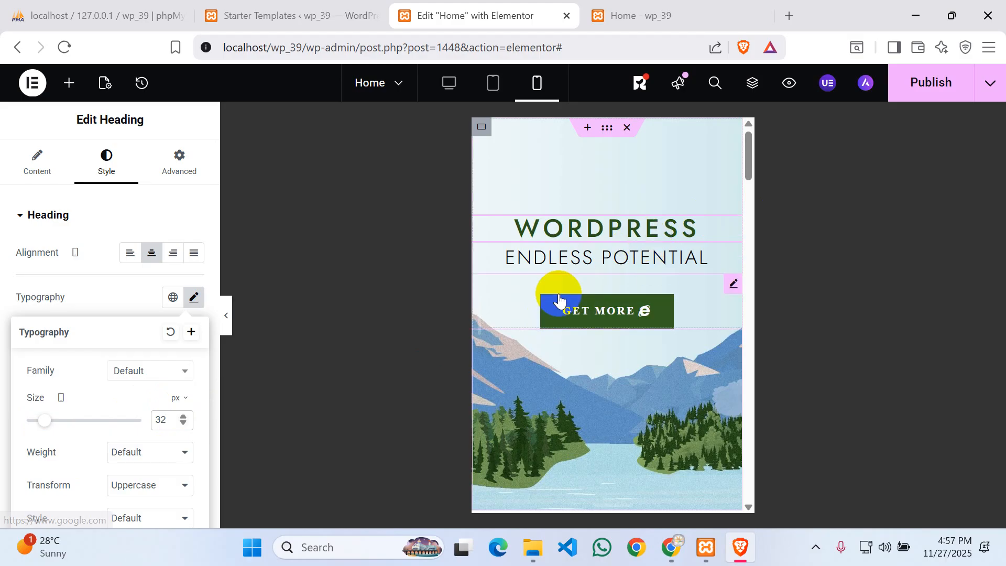
# - Set the ENDLESS POTENTIAL subtitle's mobile typography size to 19 px, then select the GET MORE button
pyautogui.click(575, 262)
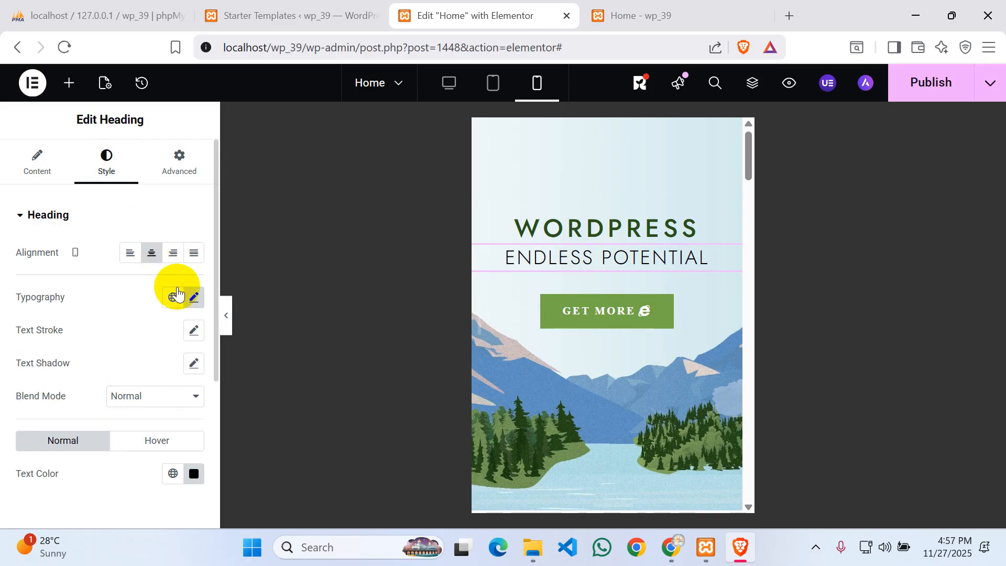
pyautogui.click(193, 297)
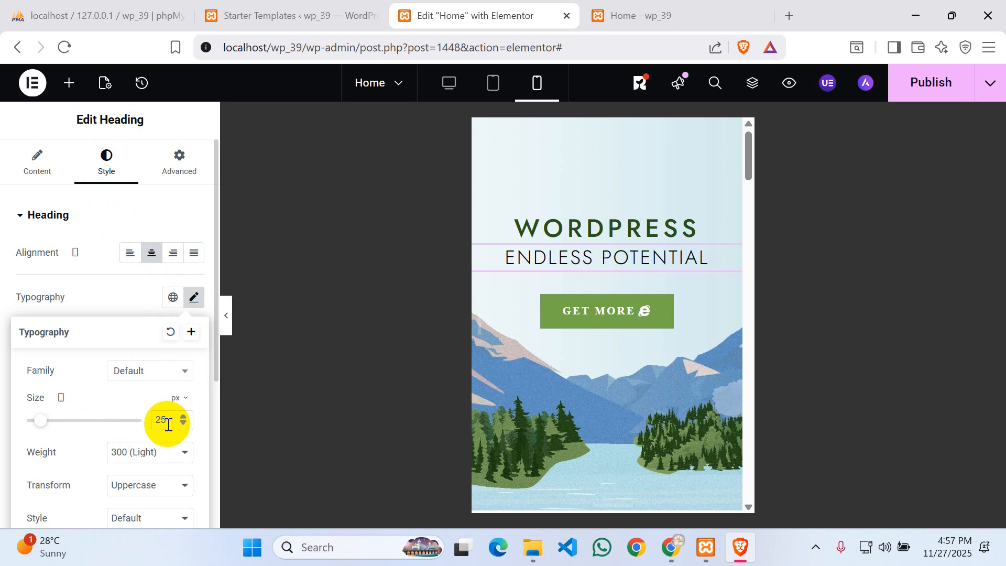
pyautogui.press('BackSpace')
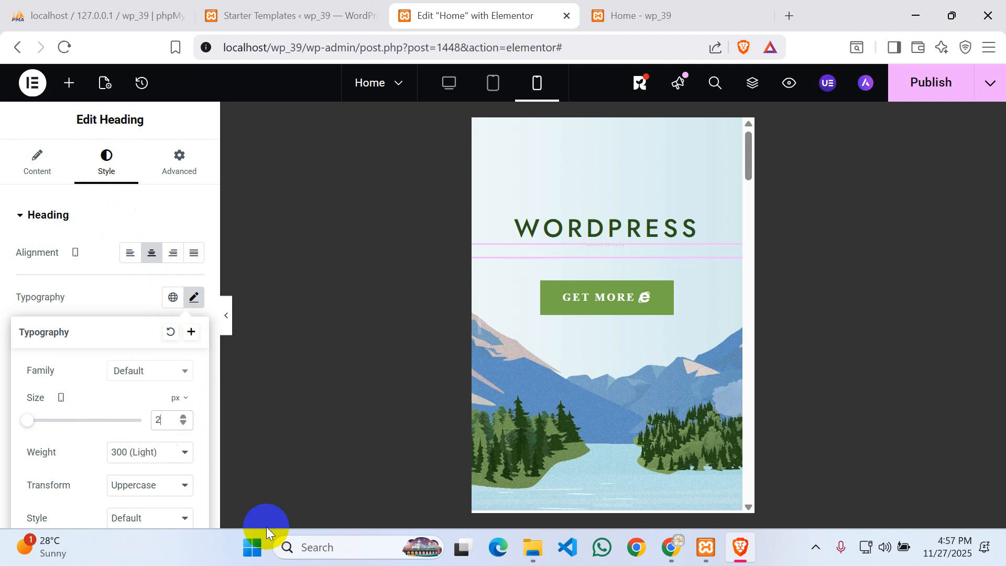
pyautogui.write('0')
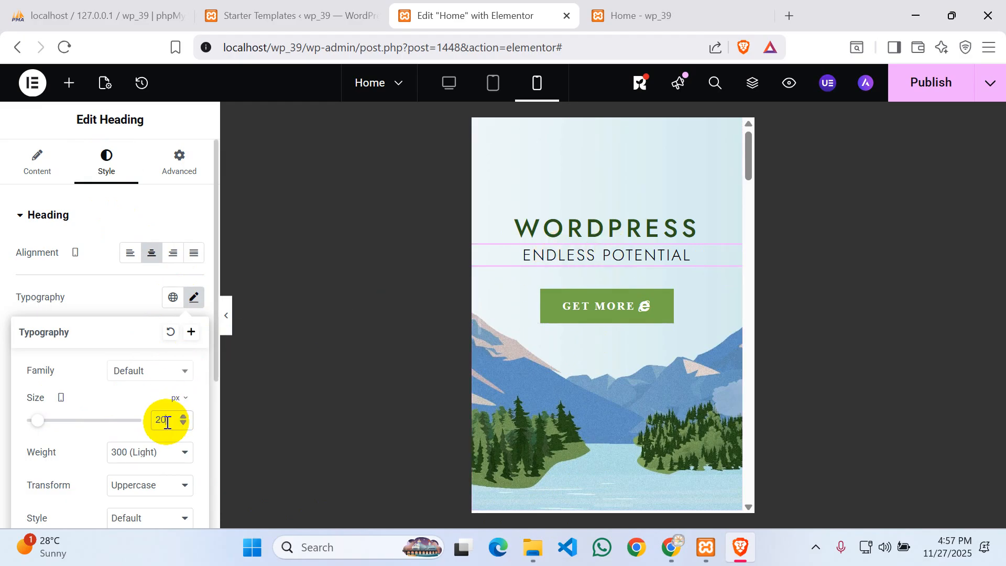
pyautogui.press('BackSpace')
pyautogui.press('BackSpace')
pyautogui.write('19')
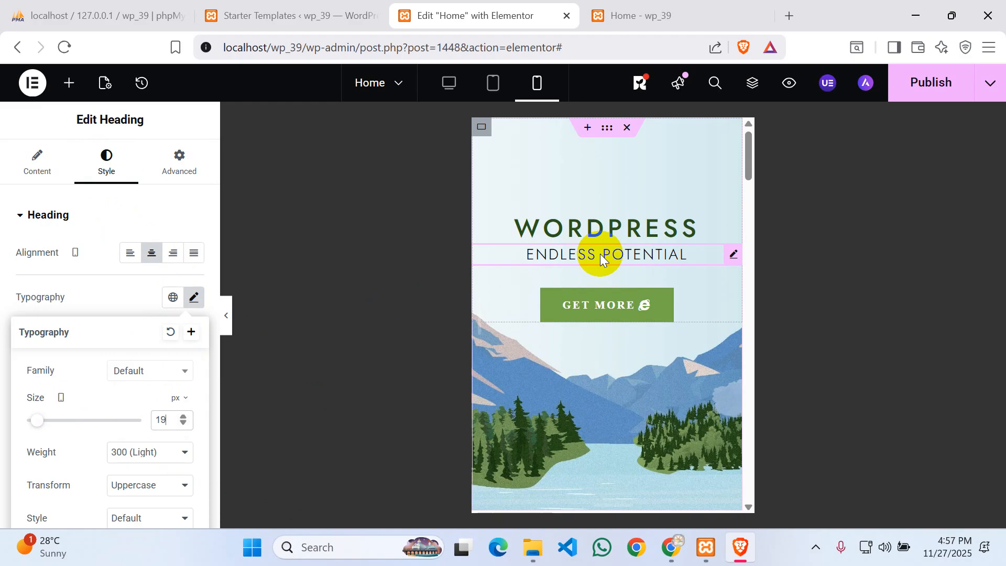
pyautogui.click(597, 310)
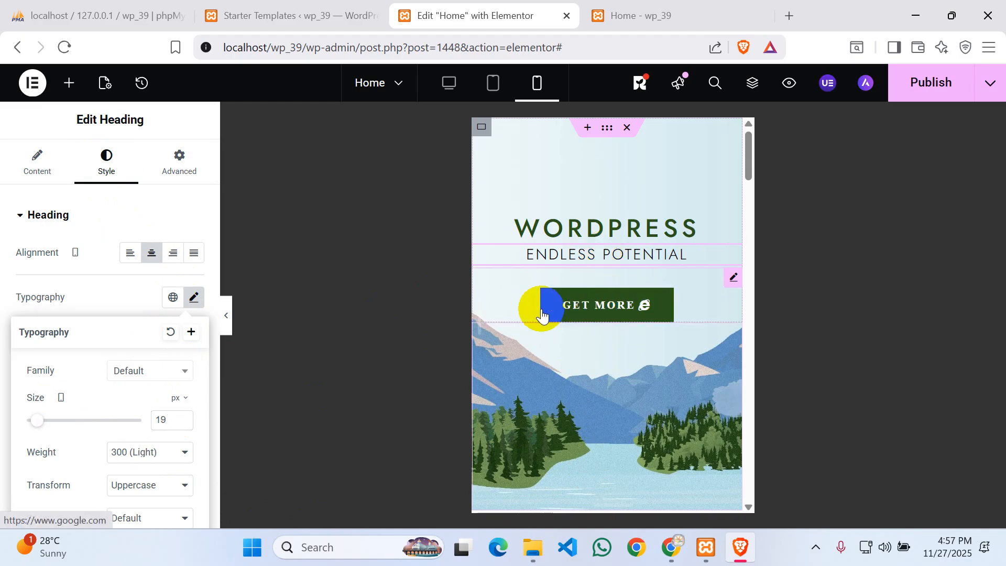
pyautogui.click(478, 310)
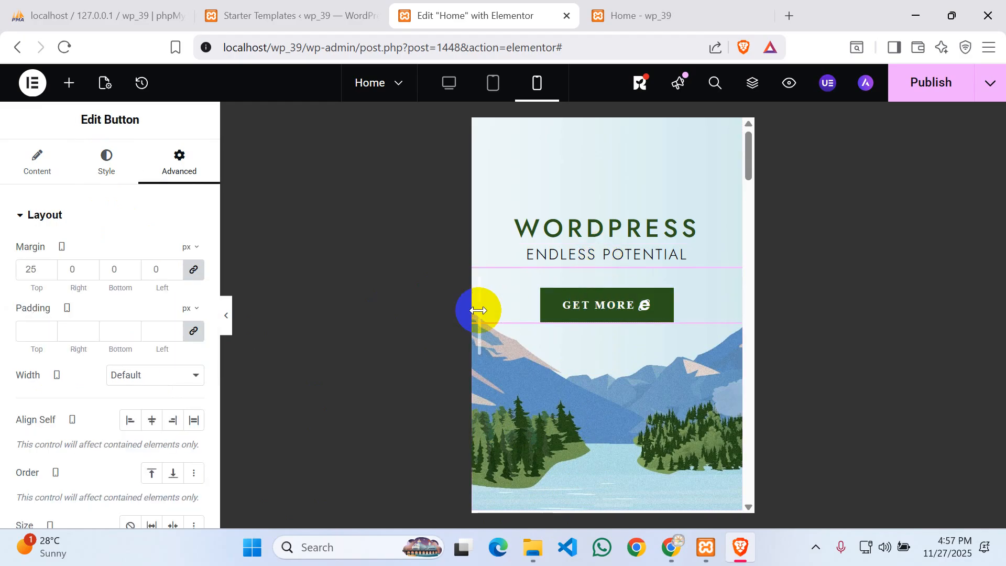
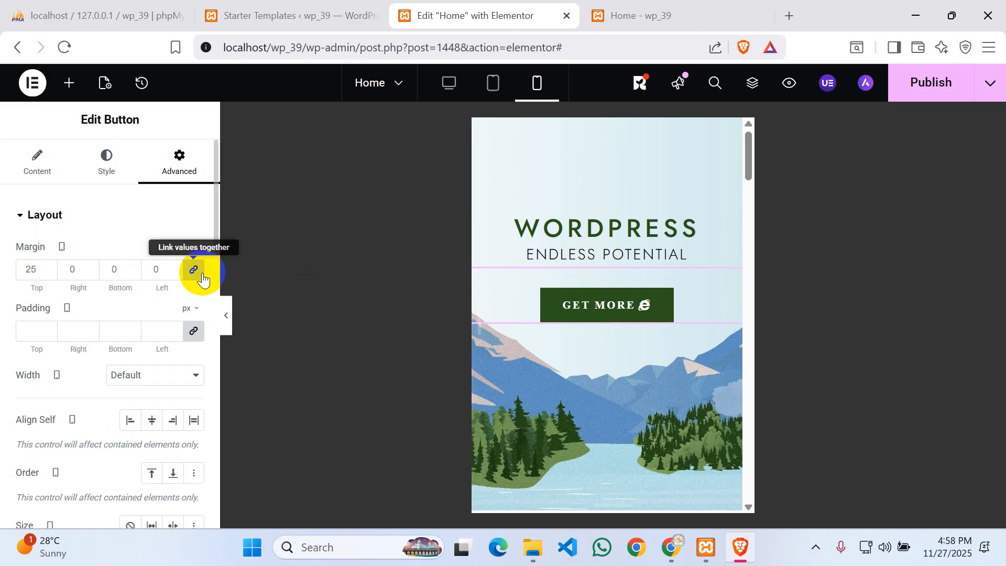
# - Unlink the GET MORE button's mobile margin and set only the top margin to 12 px
pyautogui.click(196, 272)
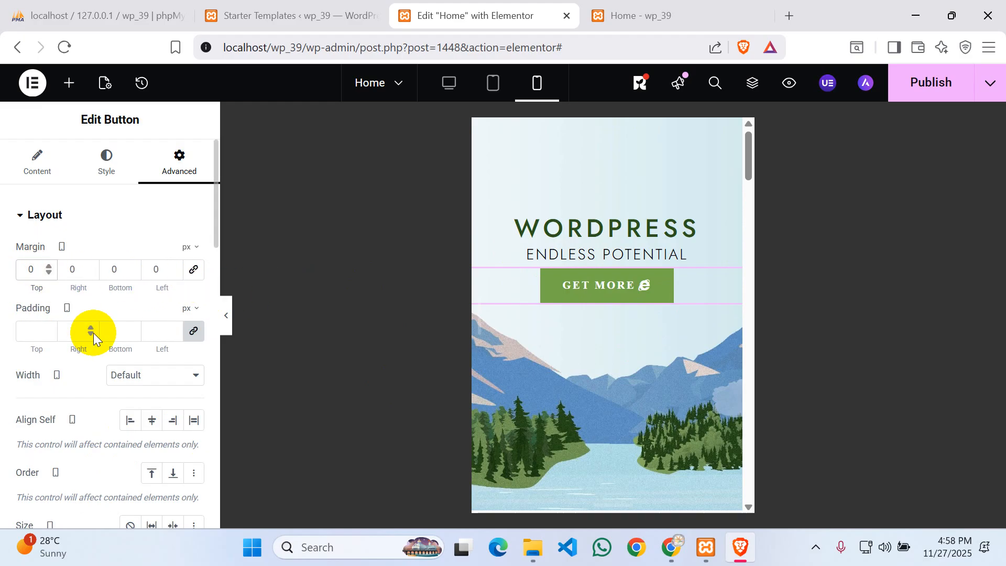
pyautogui.write('15')
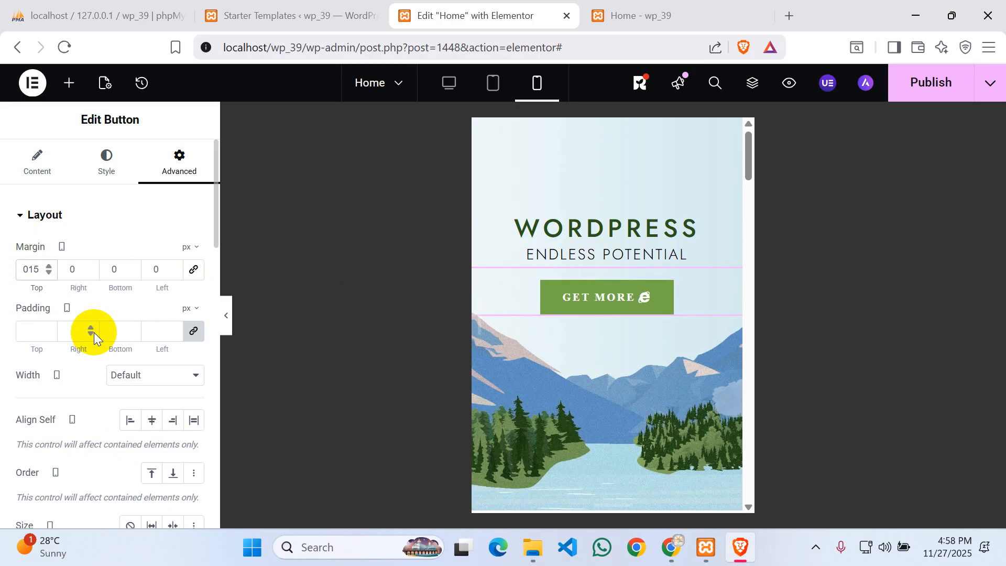
pyautogui.click(31, 267)
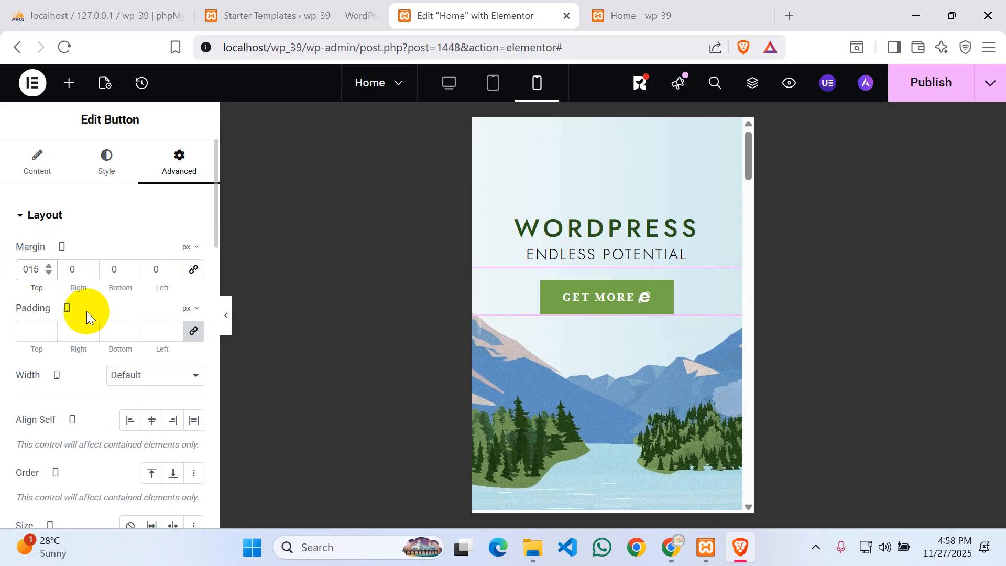
pyautogui.press('BackSpace')
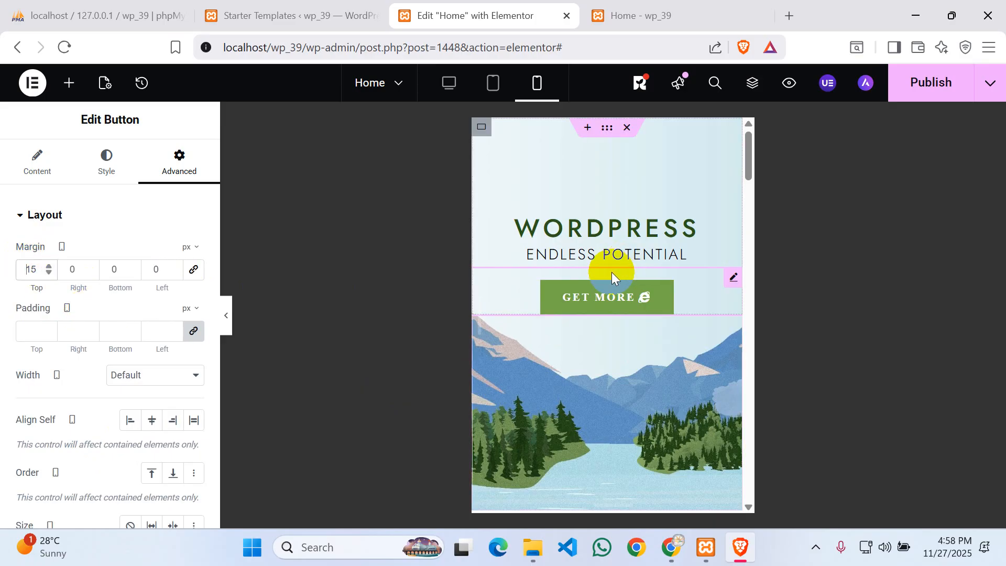
pyautogui.click(50, 273)
pyautogui.click(49, 273)
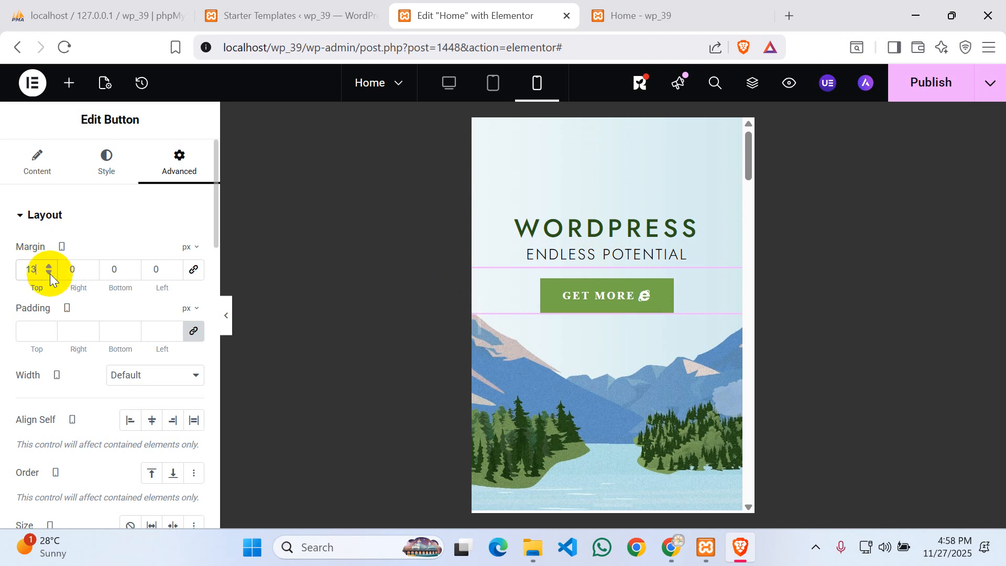
pyautogui.click(49, 273)
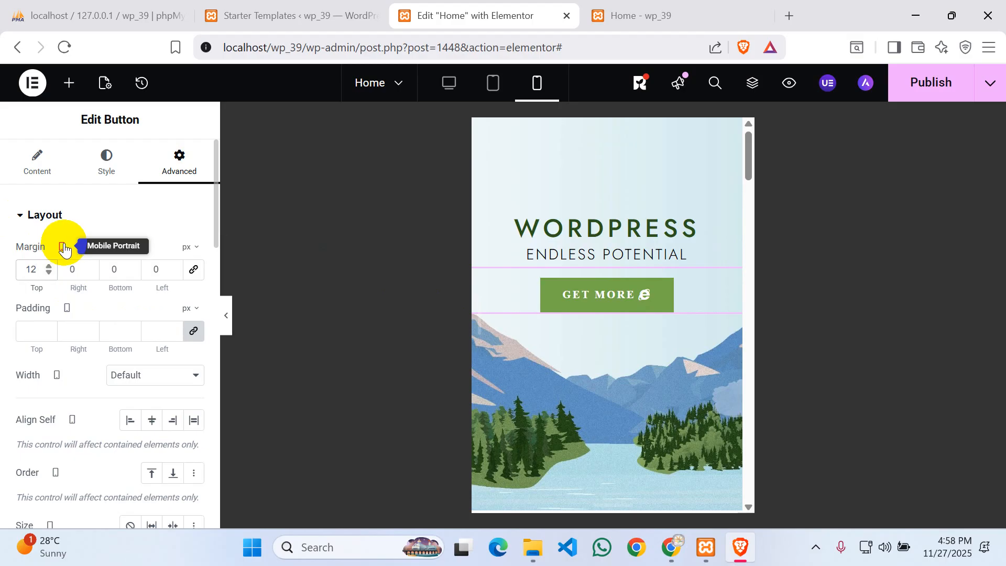
# - Publish the updated Home page
pyautogui.scroll(-5, 608, 344)
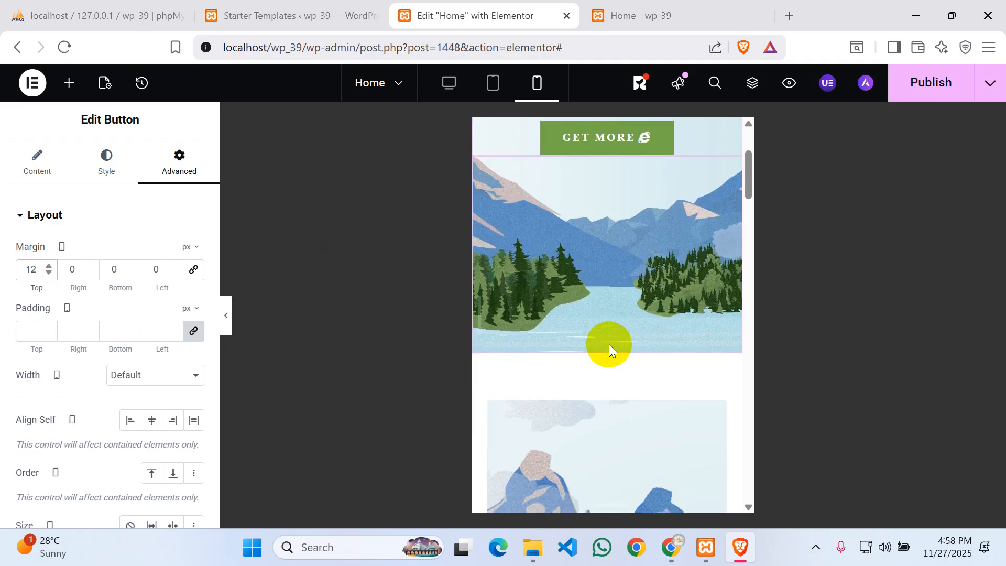
pyautogui.scroll(5, 611, 339)
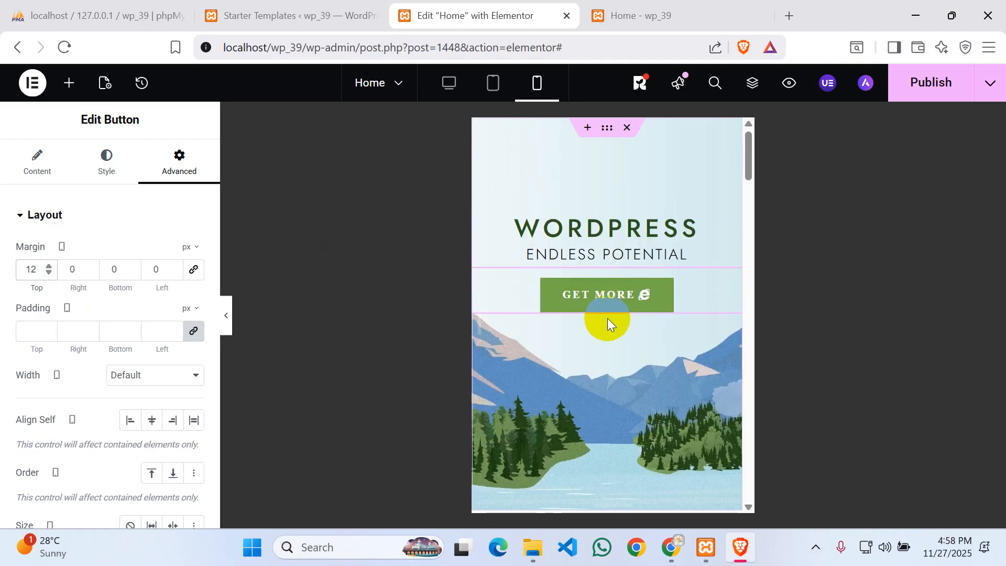
pyautogui.scroll(-10, 608, 316)
pyautogui.scroll(5, 605, 314)
pyautogui.scroll(5, 605, 314)
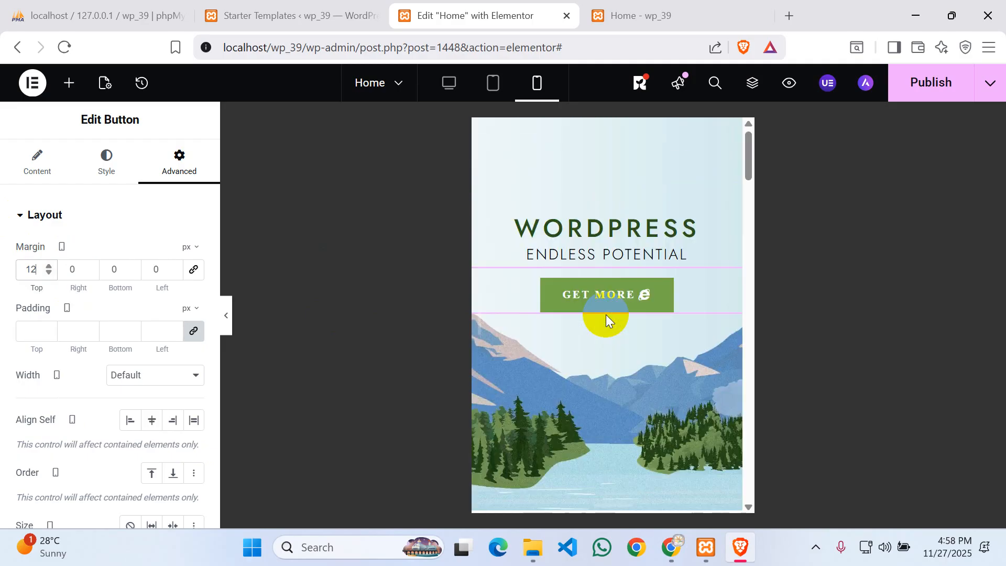
pyautogui.click(908, 98)
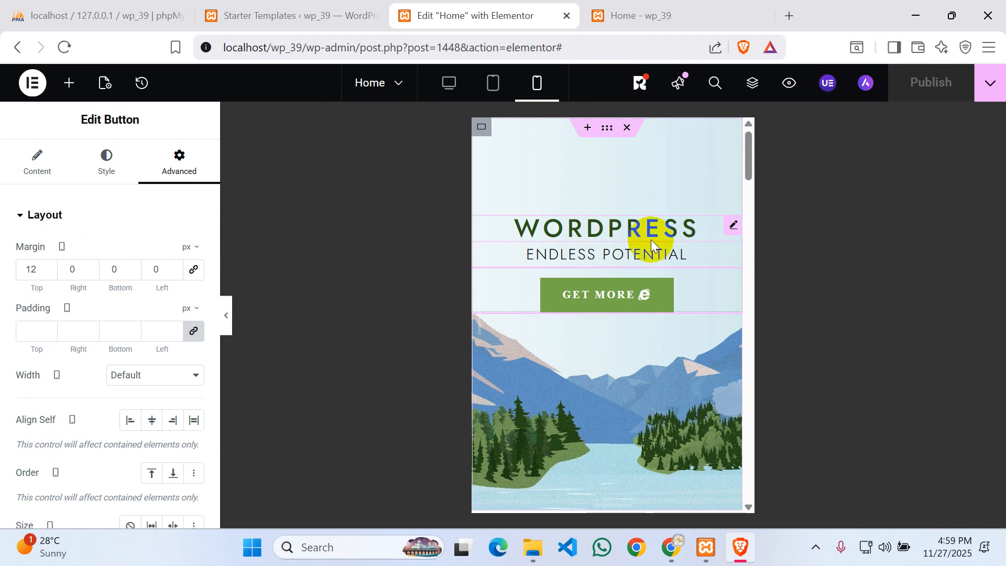
pyautogui.click(640, 13)
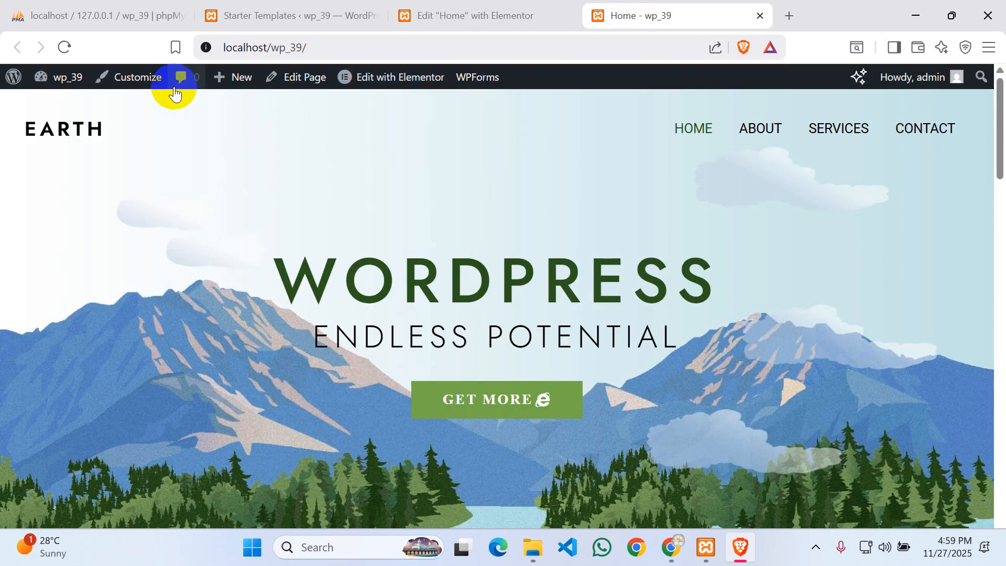
pyautogui.click(73, 47)
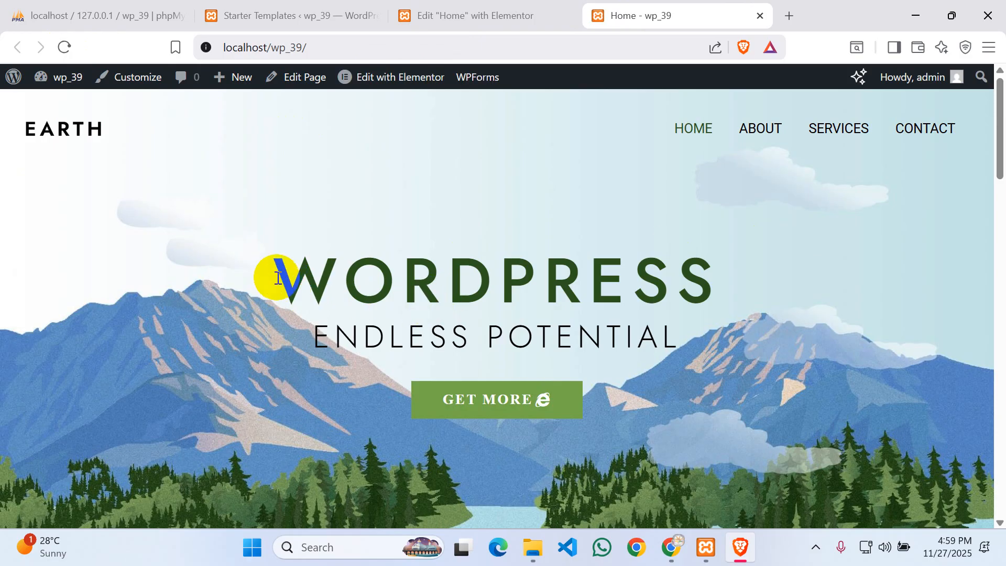
pyautogui.moveTo(274, 278); pyautogui.dragTo(849, 308)
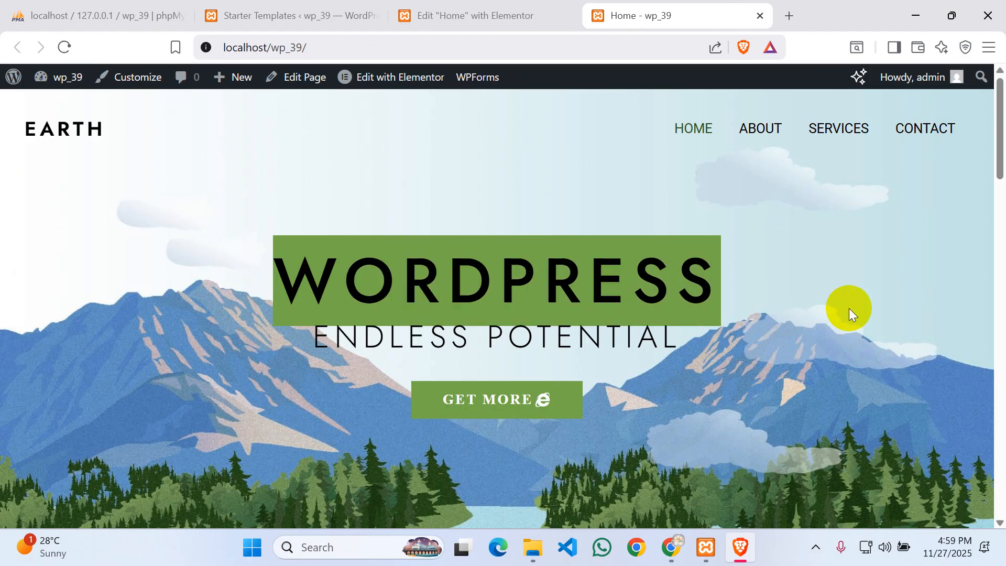
pyautogui.click(460, 337)
pyautogui.moveTo(390, 337); pyautogui.dragTo(624, 346)
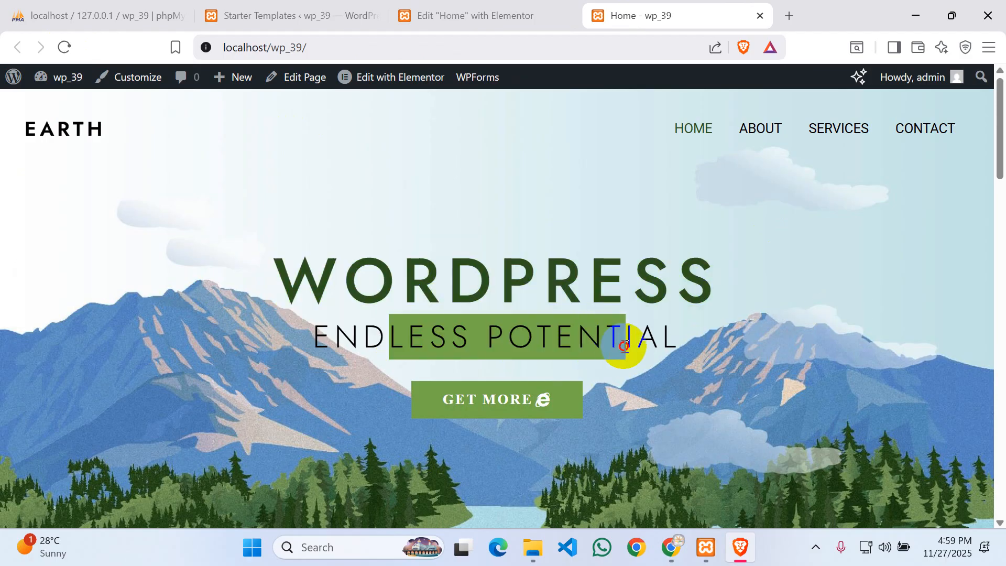
pyautogui.click(470, 360)
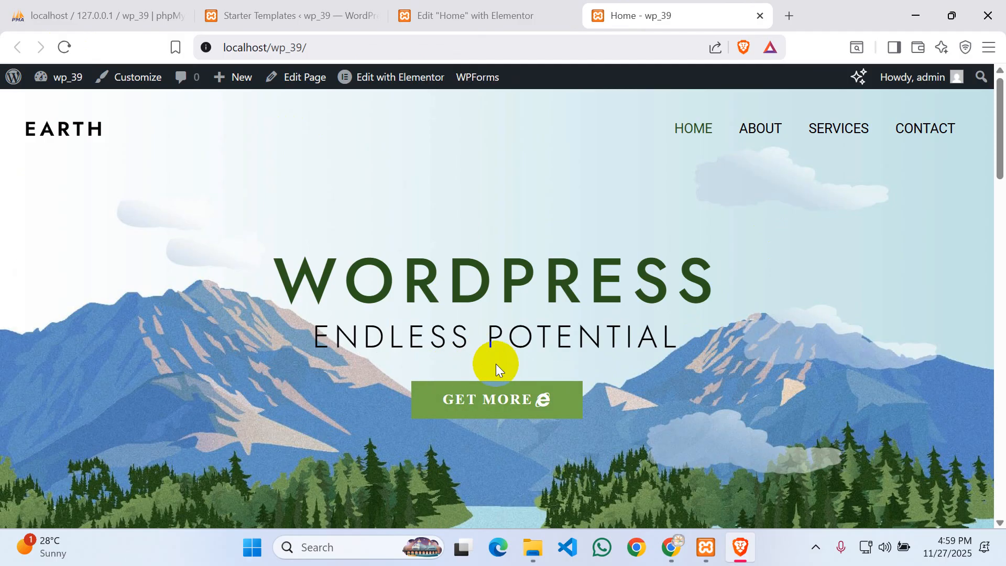
pyautogui.click(487, 6)
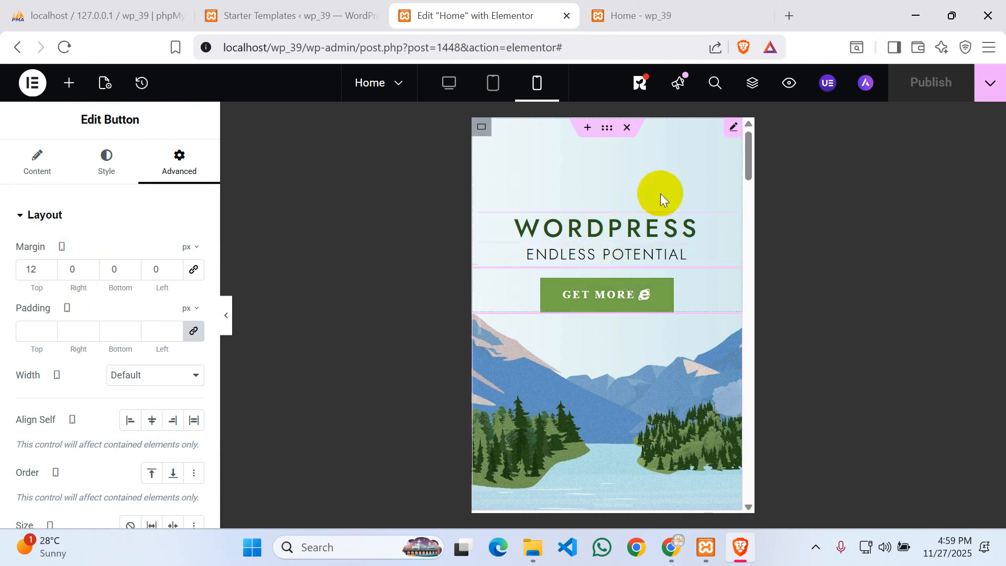
# - Cycle the preview through tablet, desktop and mobile widths, ending on desktop
pyautogui.click(495, 89)
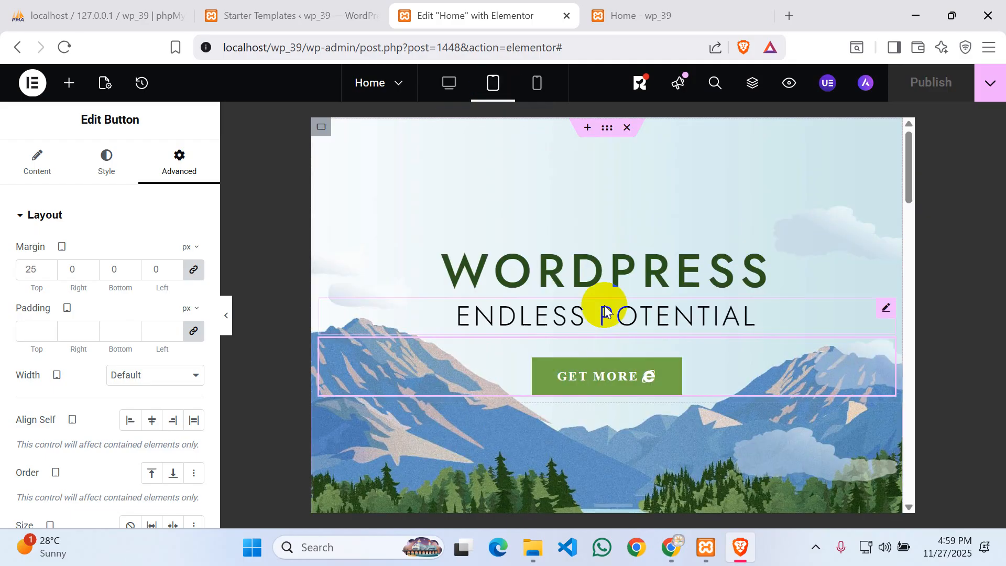
pyautogui.click(451, 84)
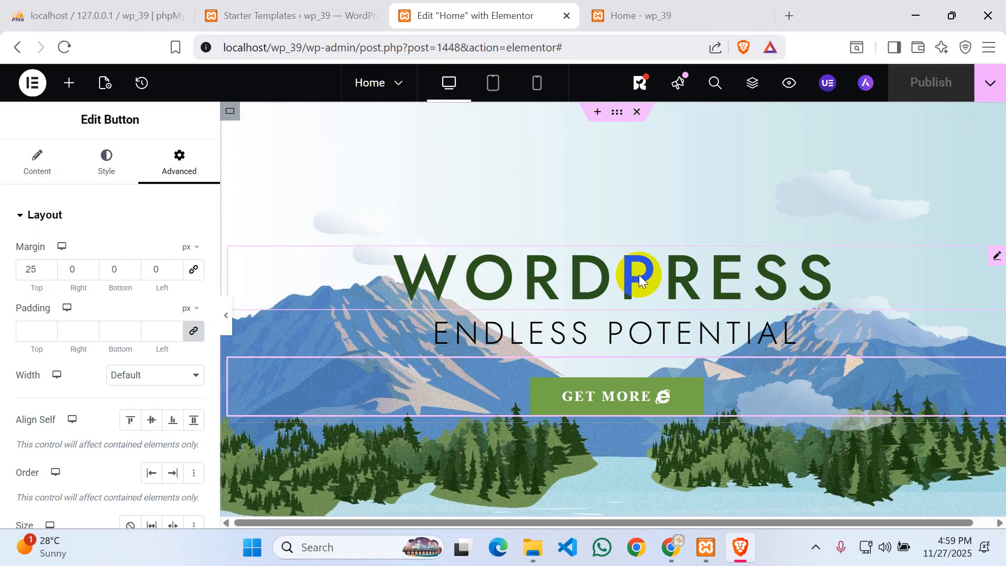
pyautogui.click(536, 81)
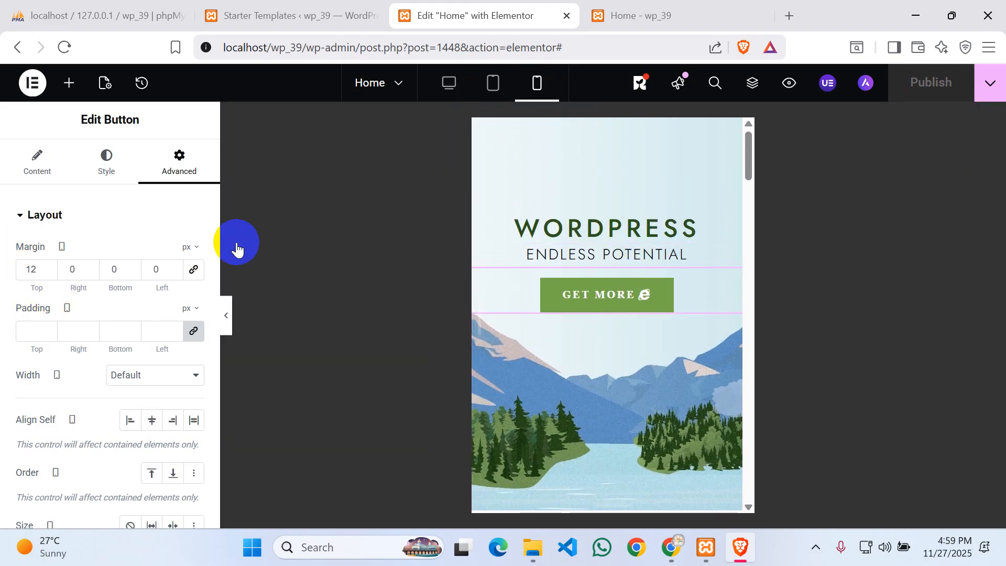
pyautogui.click(449, 84)
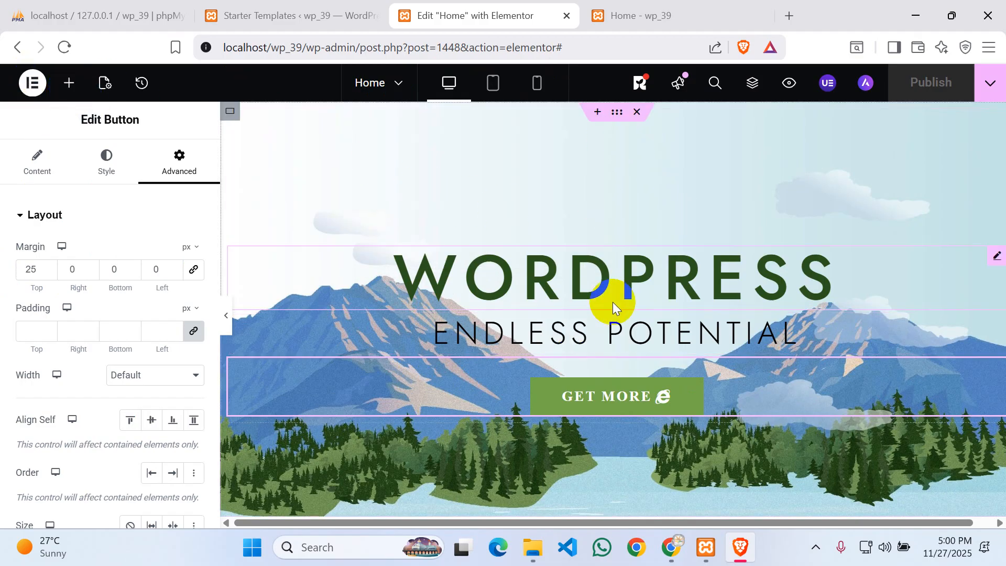
# - Select the hero container and confirm its Flexbox layout and Boxed content width
pyautogui.click(617, 112)
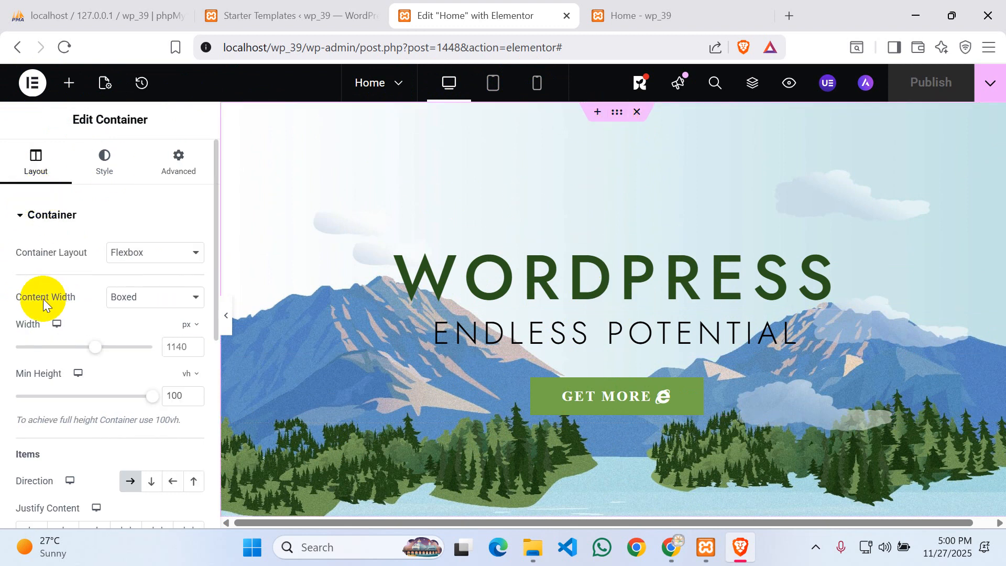
pyautogui.scroll(-2, 43, 298)
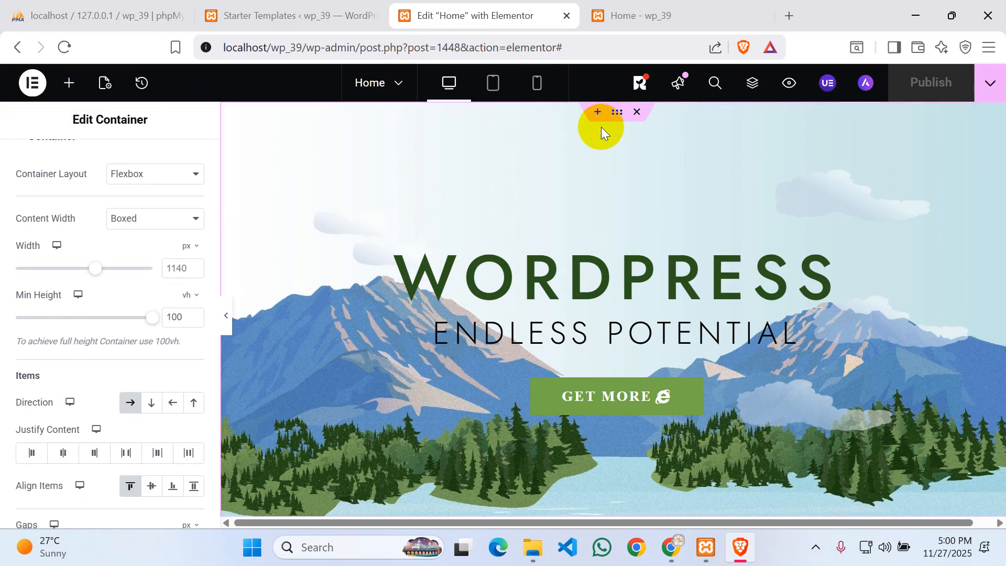
pyautogui.click(622, 116)
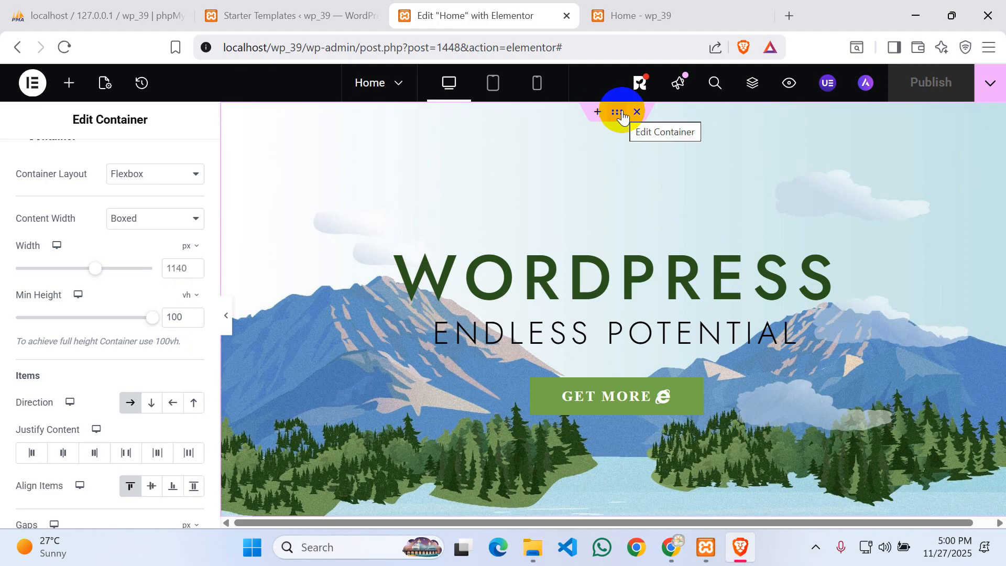
pyautogui.click(144, 176)
pyautogui.click(145, 180)
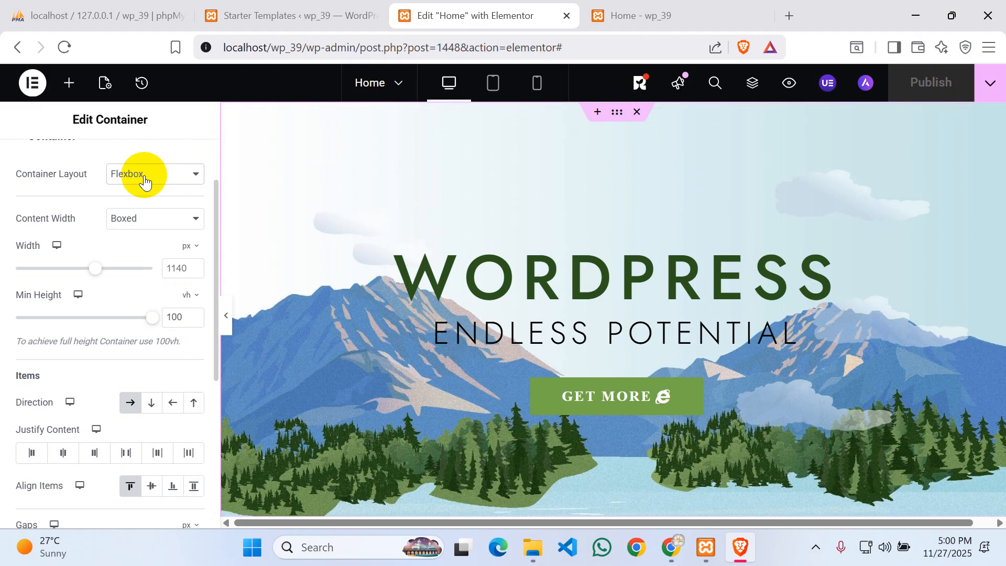
pyautogui.click(150, 225)
pyautogui.click(151, 226)
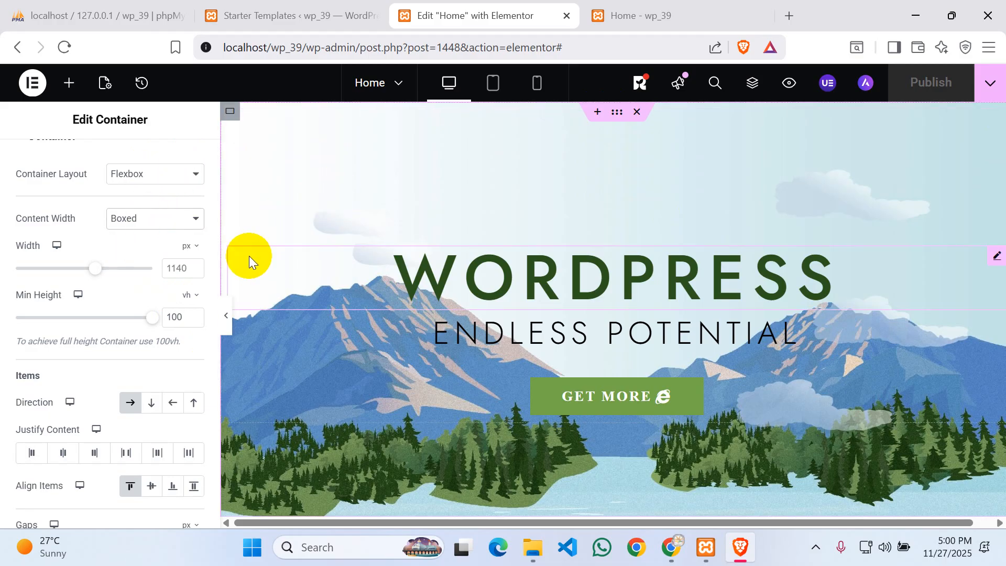
# - After viewing the live Home page, switch content width to Full Width, then back to Boxed
pyautogui.click(640, 17)
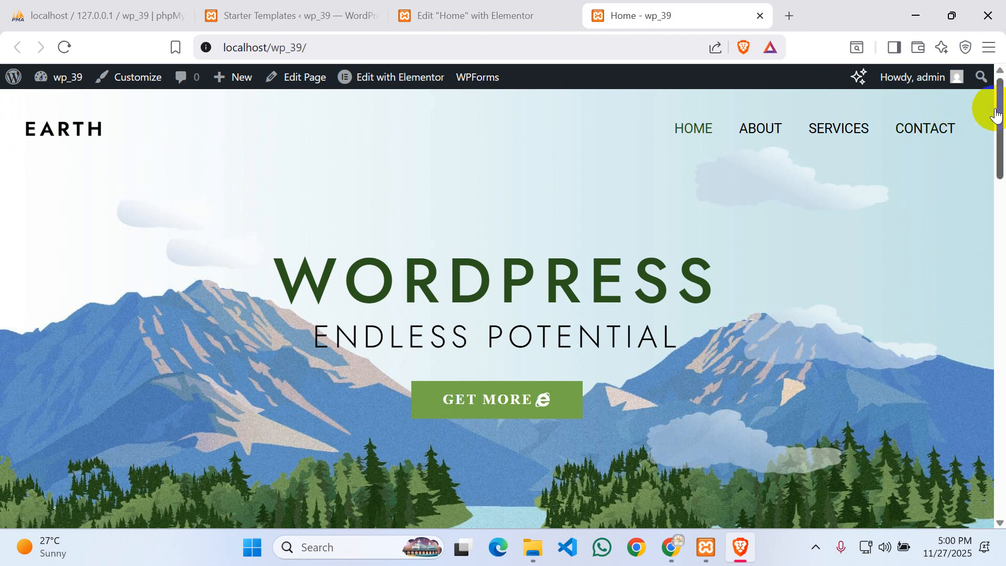
pyautogui.click(474, 13)
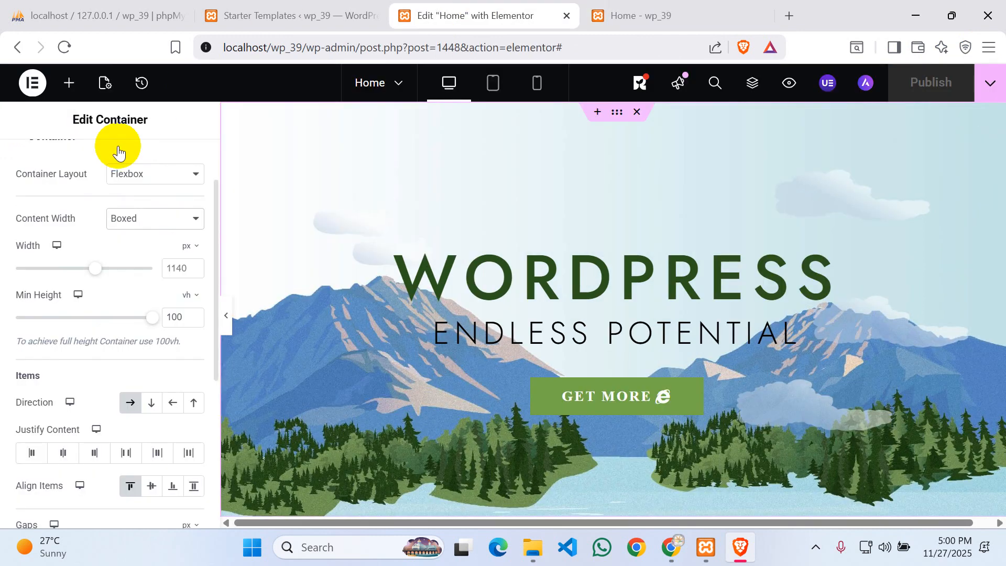
pyautogui.click(147, 218)
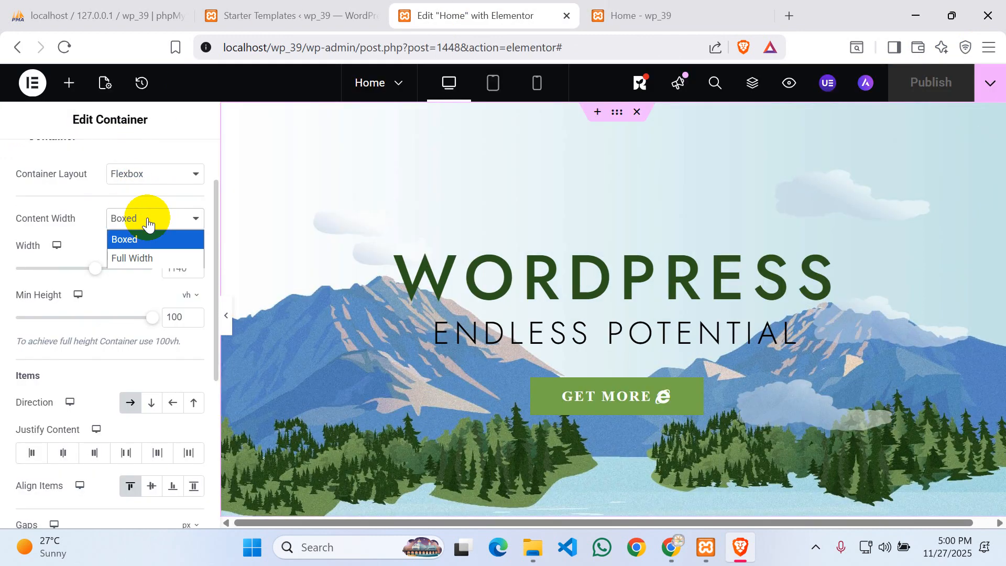
pyautogui.click(126, 258)
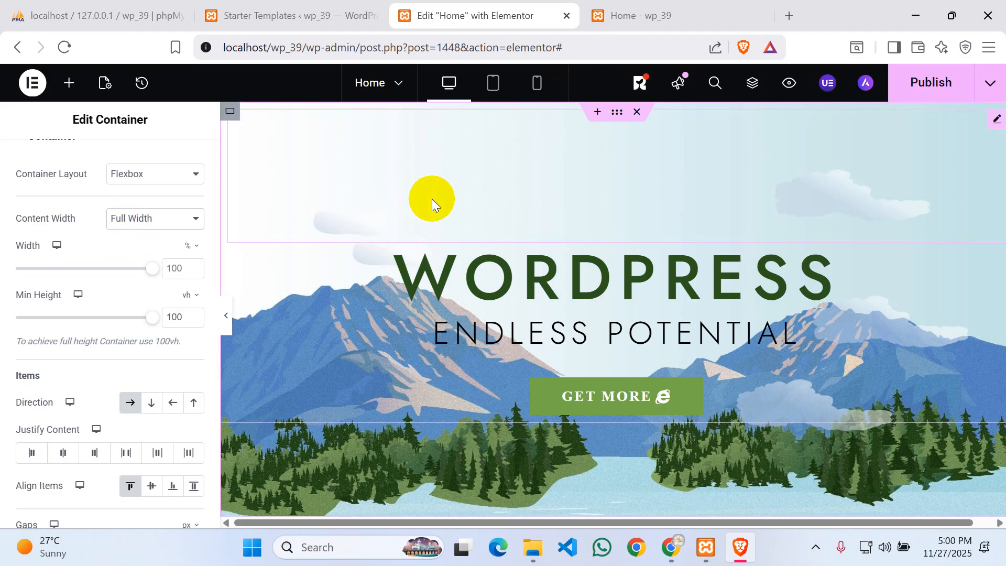
pyautogui.click(150, 218)
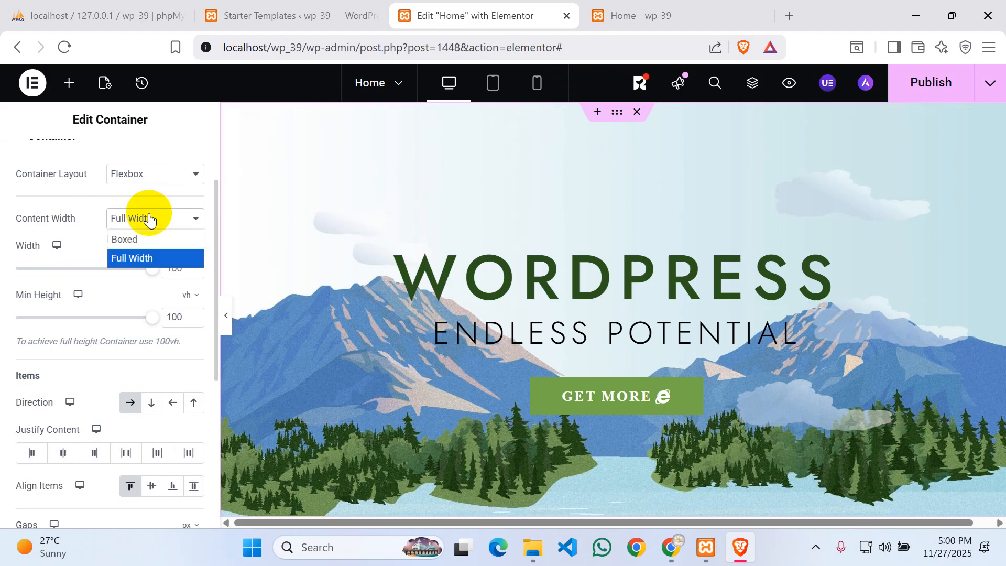
pyautogui.click(145, 240)
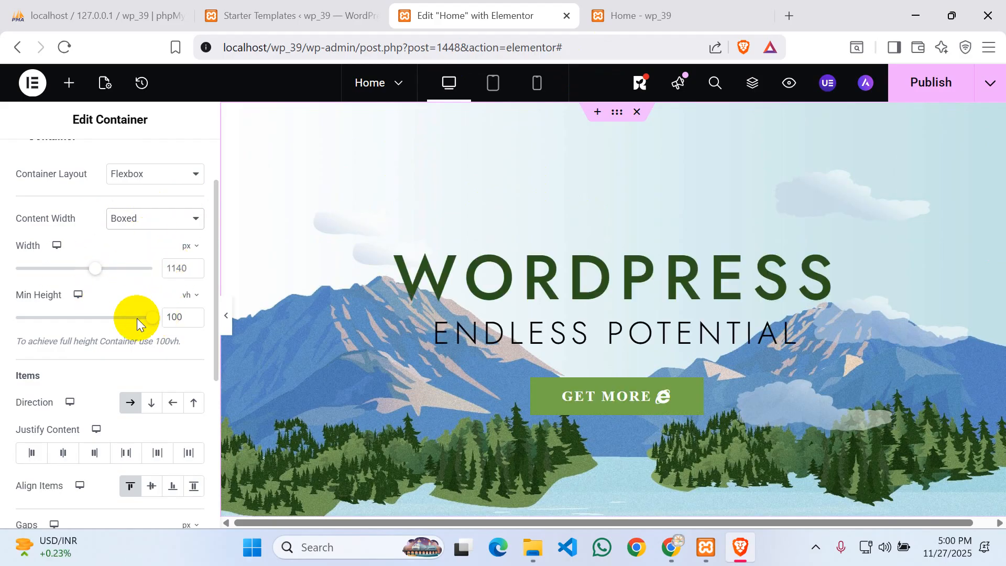
# - Switch the container's direction to Column and back to Row
pyautogui.scroll(-1, 80, 301)
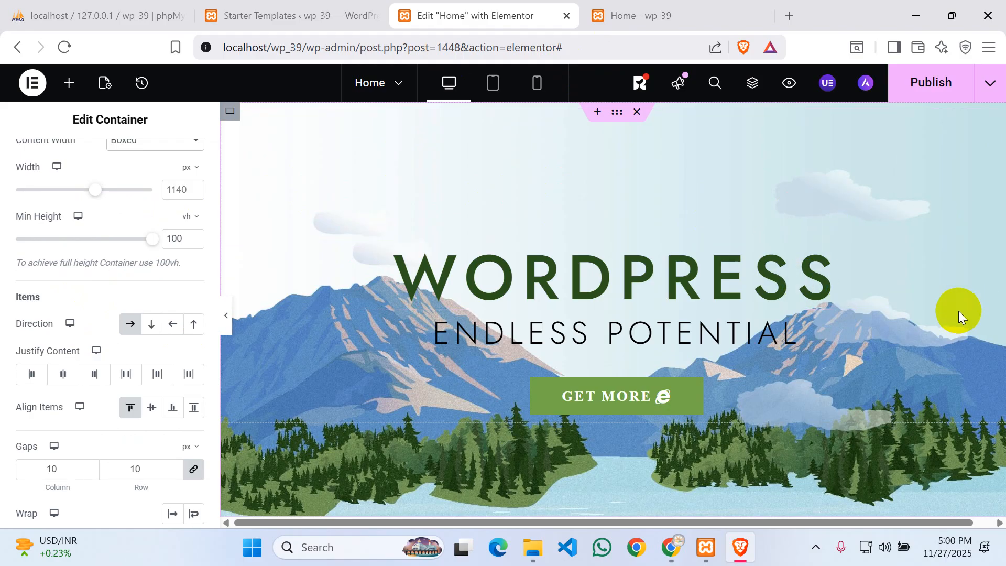
pyautogui.click(151, 324)
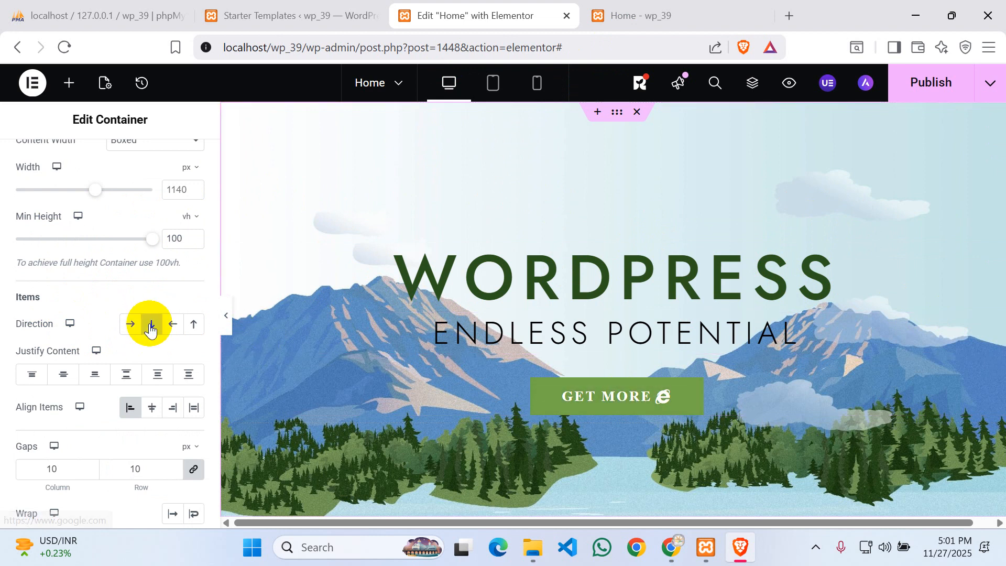
pyautogui.click(135, 326)
pyautogui.scroll(-4, 129, 367)
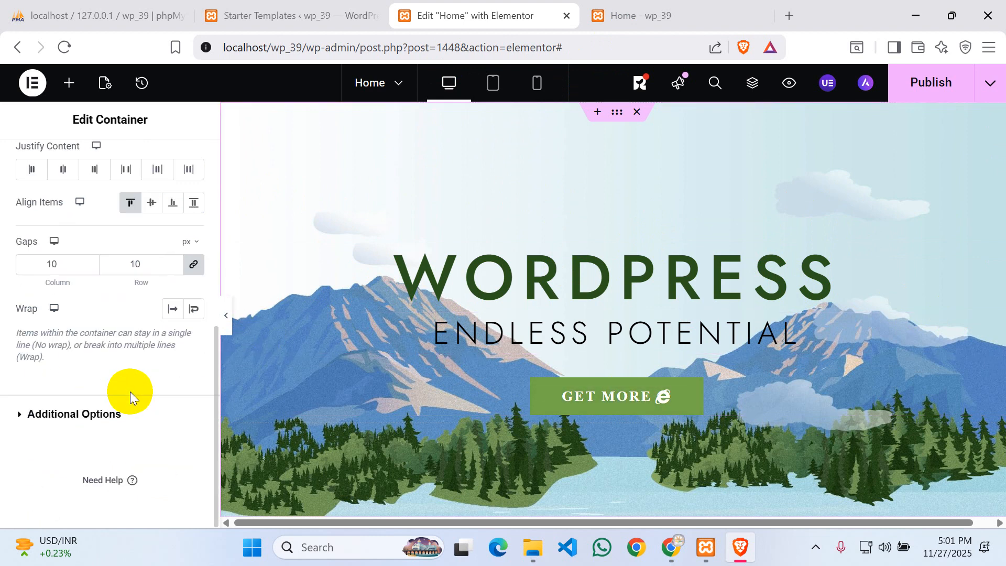
pyautogui.scroll(5, 129, 391)
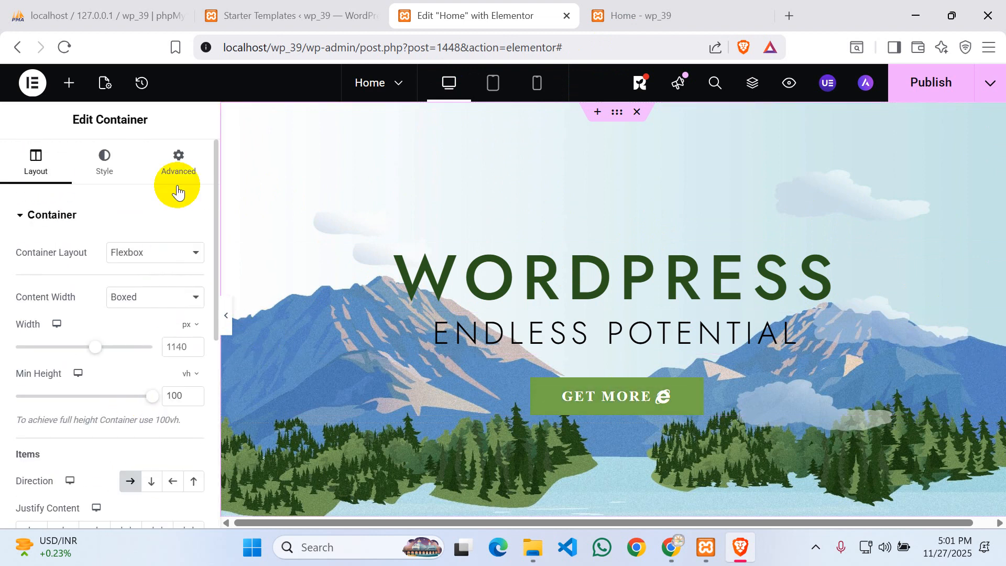
# - Open Page Settings, then open and dismiss the Featured Image media window
pyautogui.click(105, 84)
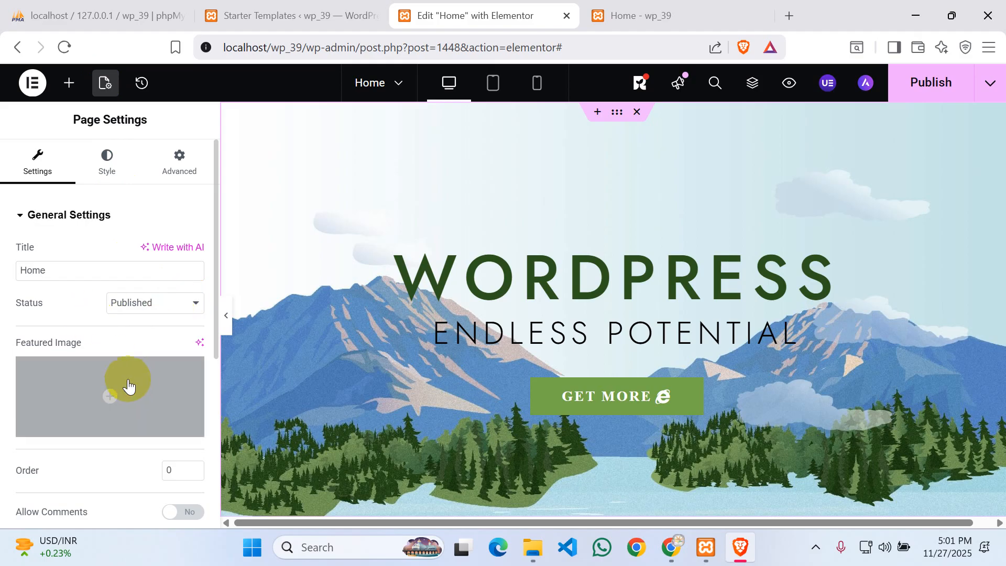
pyautogui.scroll(-2, 136, 385)
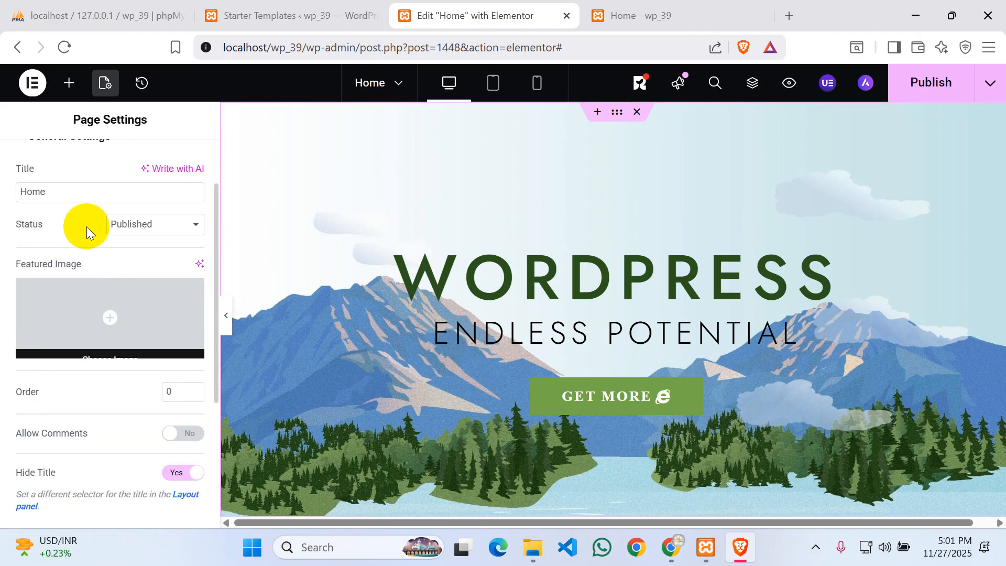
pyautogui.scroll(2, 77, 215)
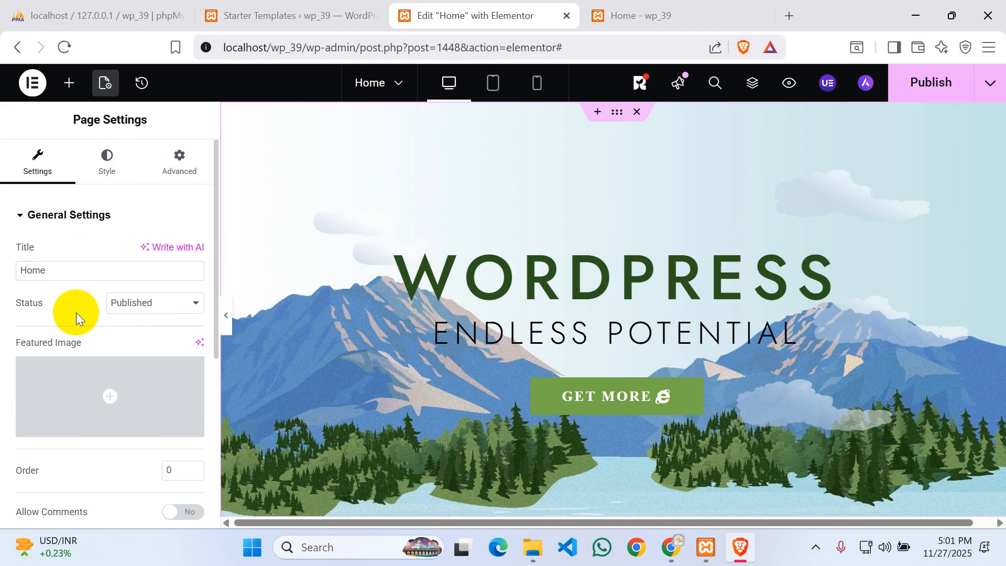
pyautogui.scroll(-4, 99, 343)
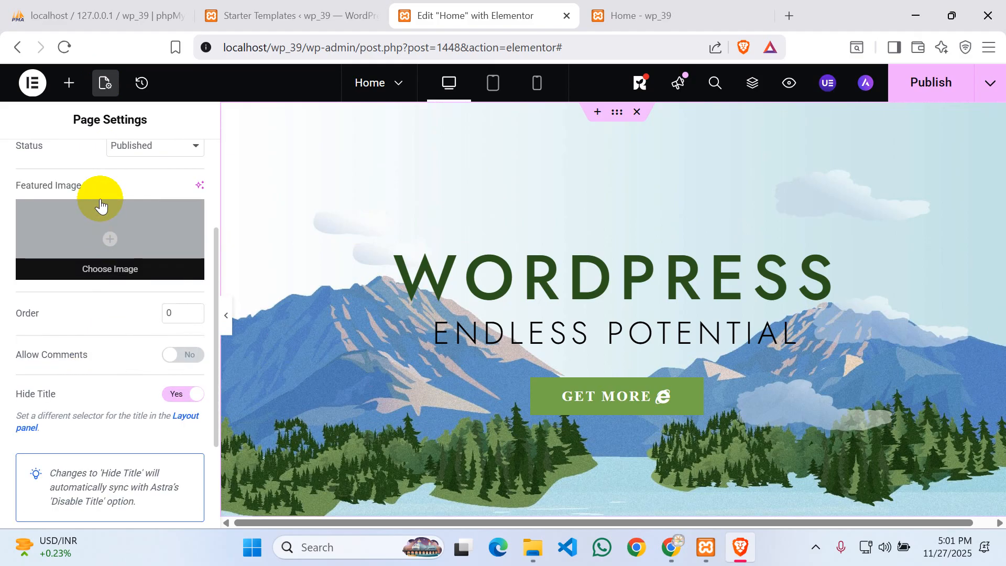
pyautogui.click(187, 267)
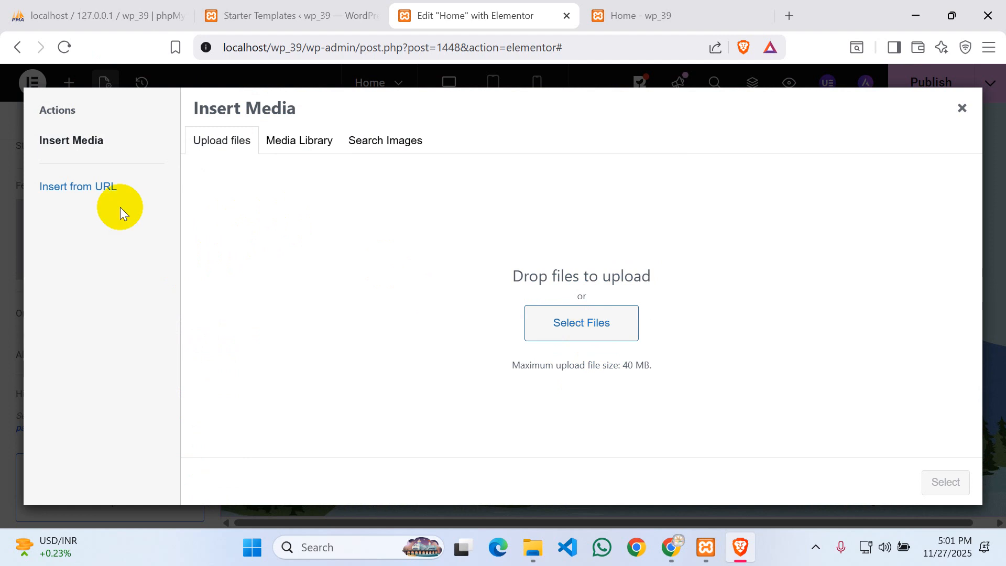
pyautogui.click(969, 111)
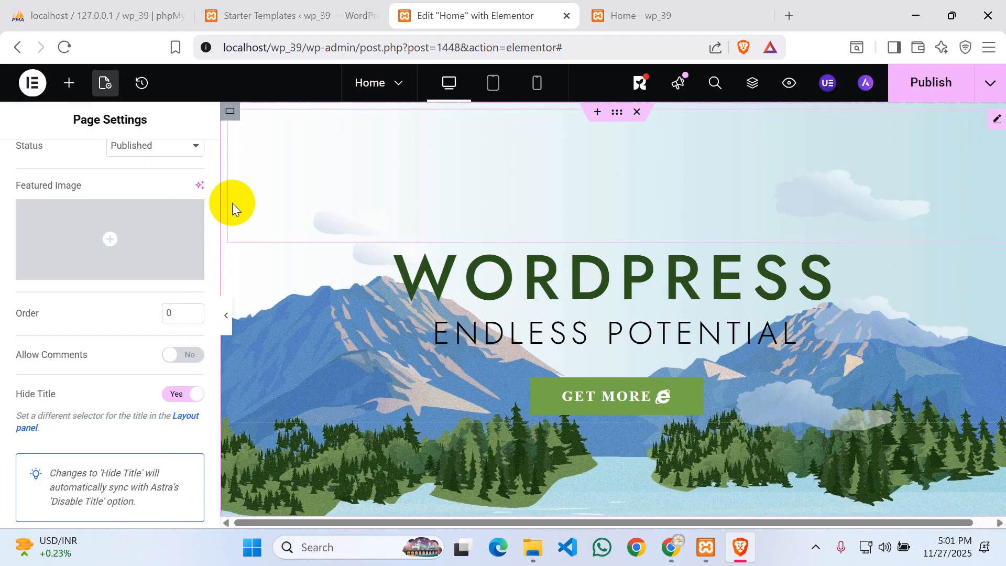
# - Review the Page Settings: status Published, Hide Title on, comments off
pyautogui.click(106, 89)
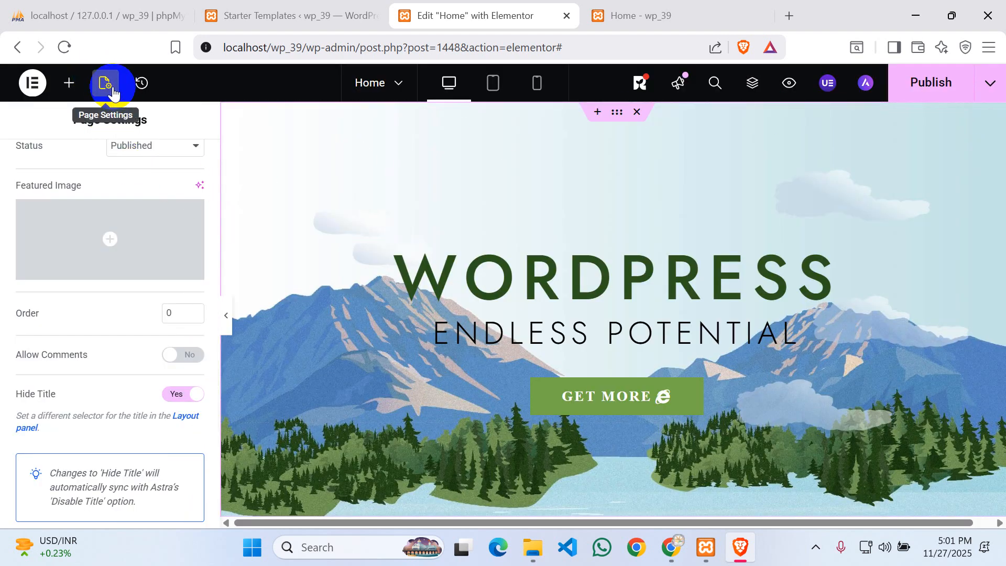
pyautogui.scroll(3, 75, 262)
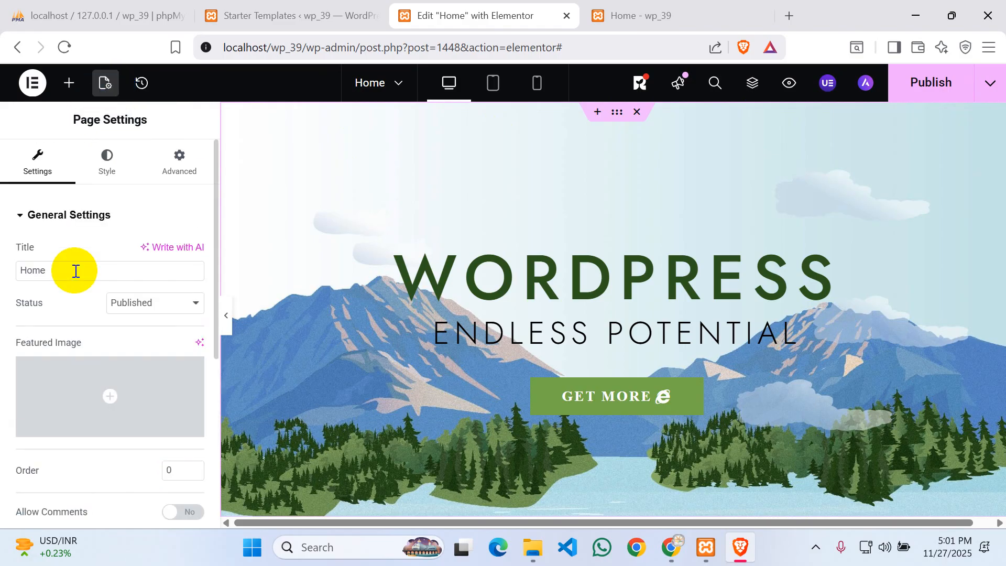
pyautogui.moveTo(69, 387)
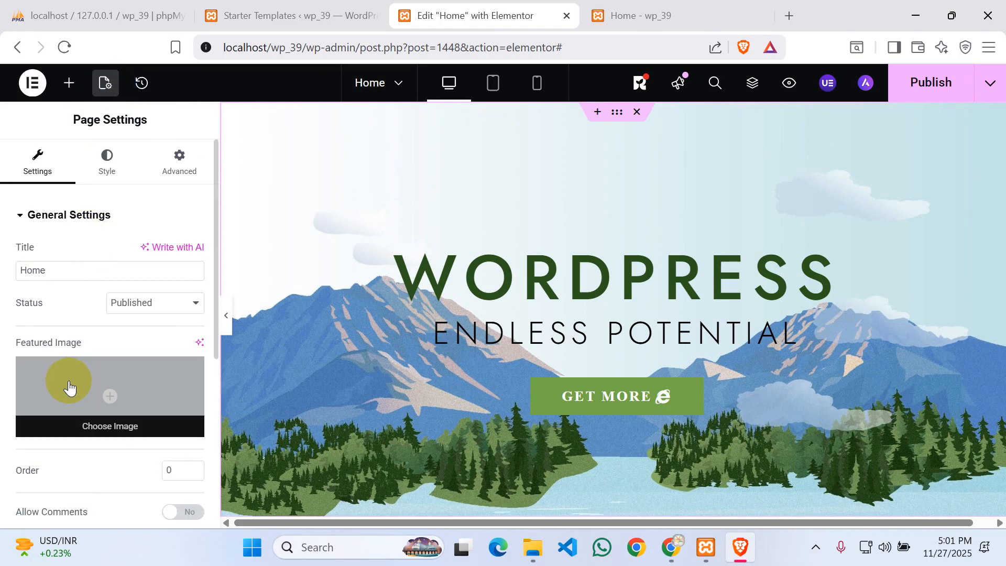
pyautogui.scroll(-5, 68, 380)
pyautogui.scroll(2, 68, 380)
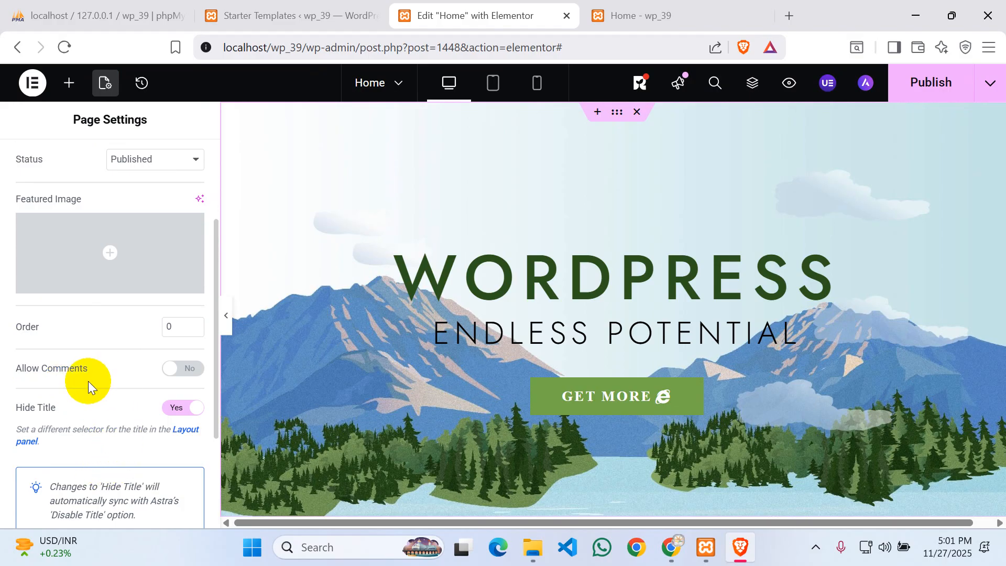
pyautogui.scroll(-3, 88, 382)
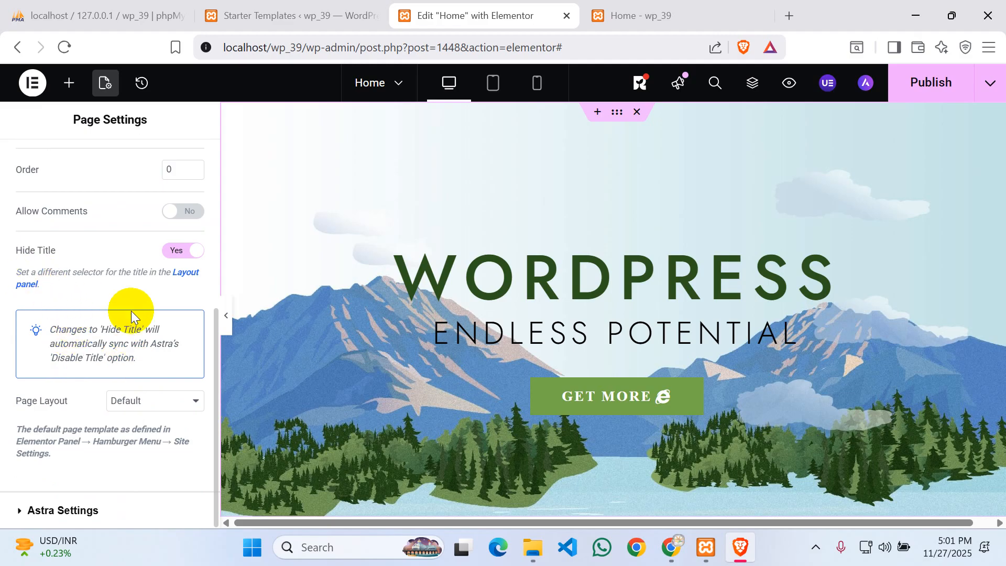
pyautogui.scroll(3, 130, 310)
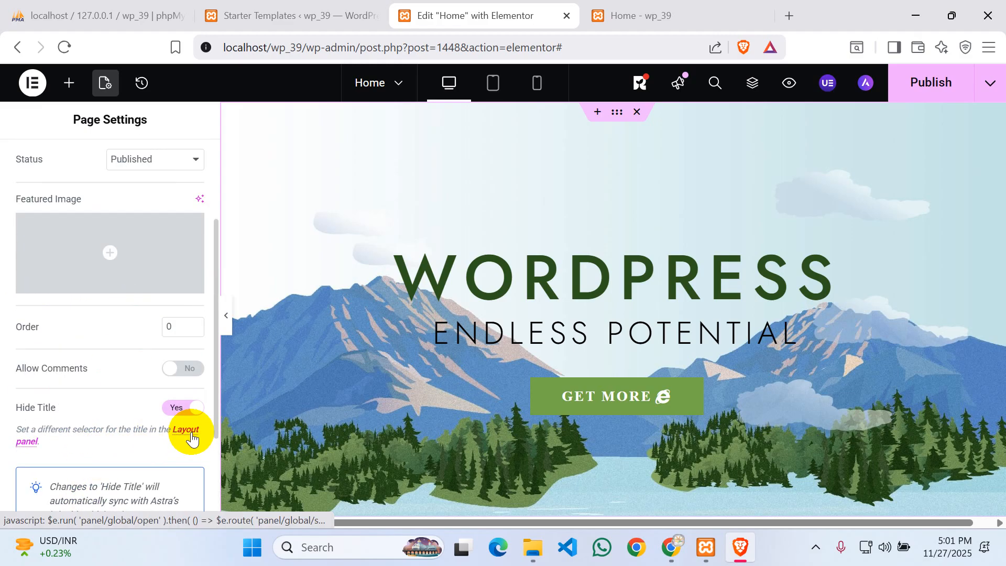
pyautogui.scroll(2, 99, 440)
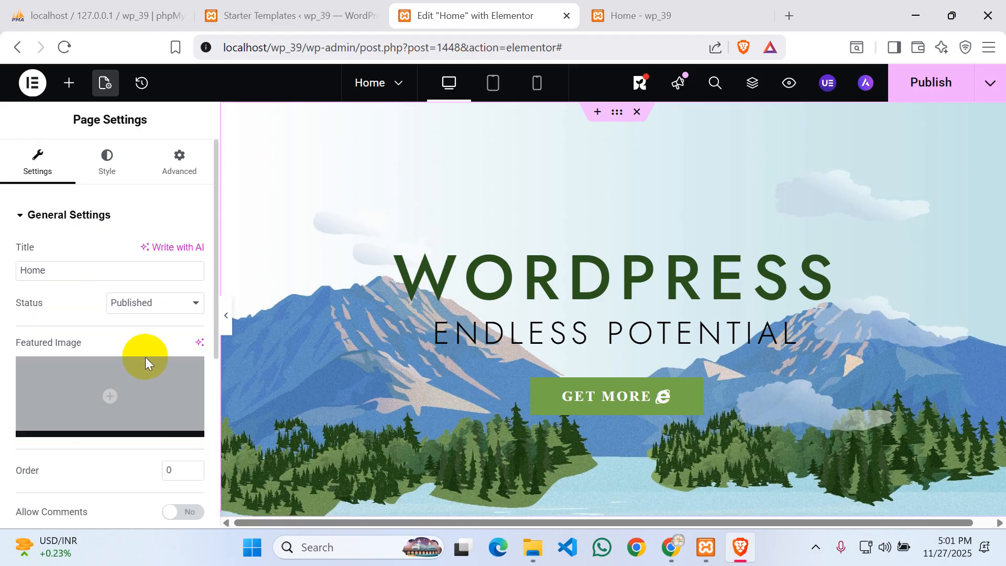
# - Upload pexels-pixabay-158063-1.jpg from Downloads and set it as the Home page's featured image
pyautogui.moveTo(107, 400)
pyautogui.click(106, 428)
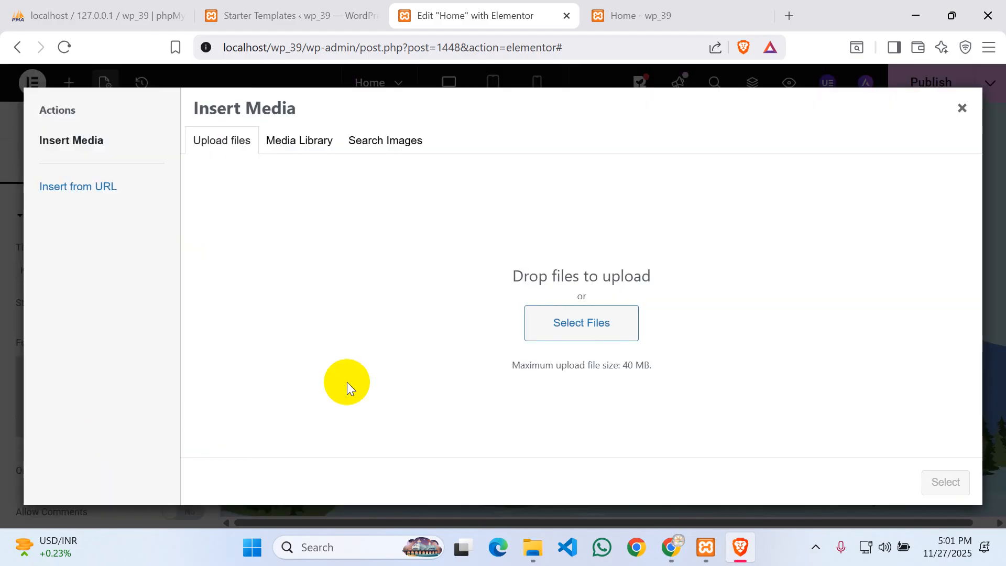
pyautogui.click(607, 323)
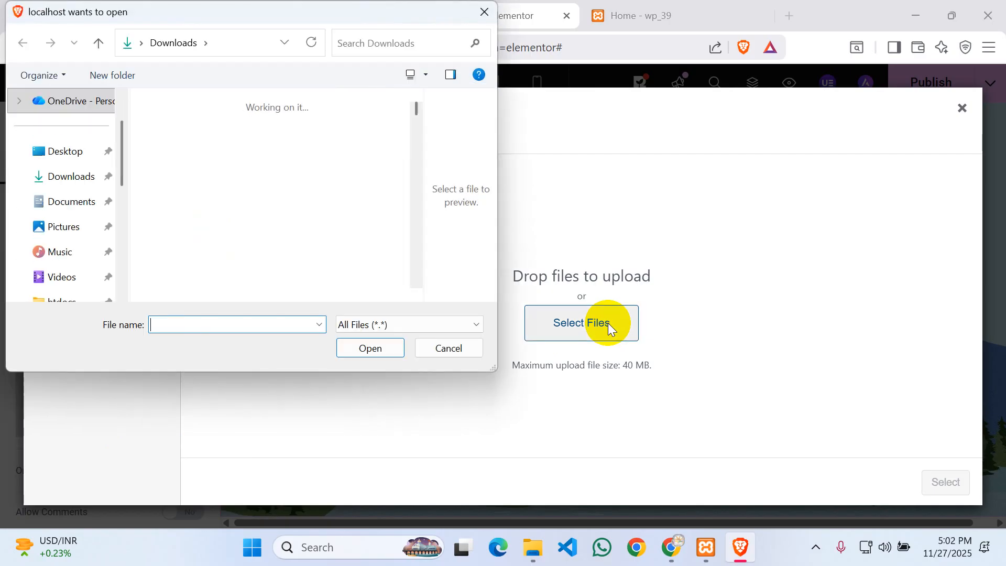
pyautogui.scroll(-3, 230, 187)
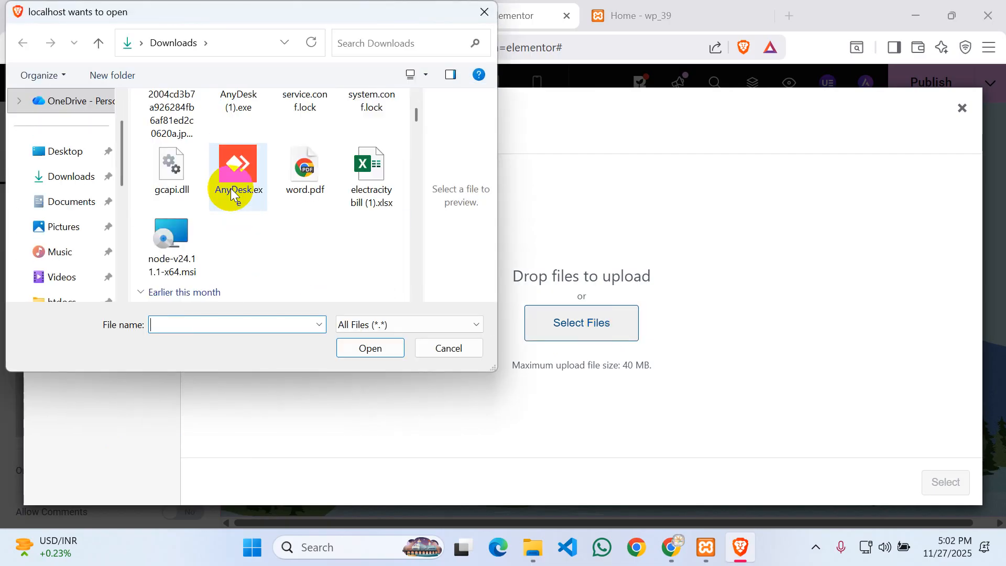
pyautogui.scroll(-3, 267, 193)
pyautogui.scroll(-2, 259, 191)
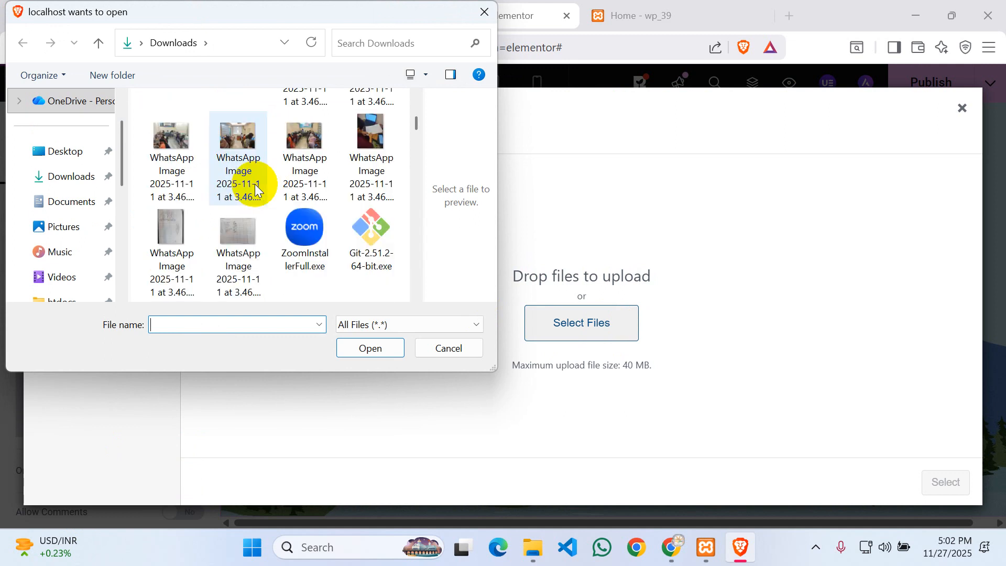
pyautogui.scroll(-3, 255, 188)
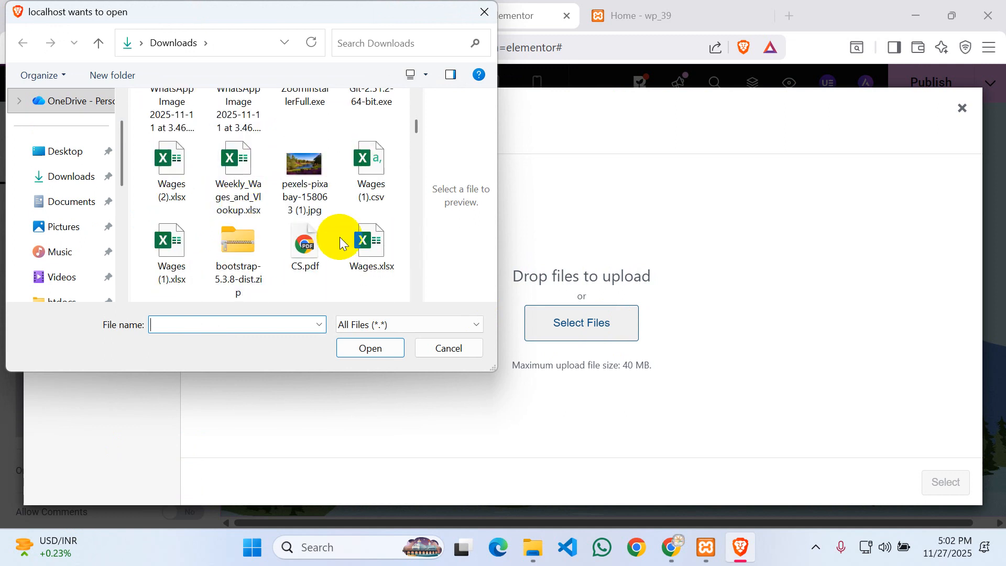
pyautogui.click(307, 166)
pyautogui.click(367, 346)
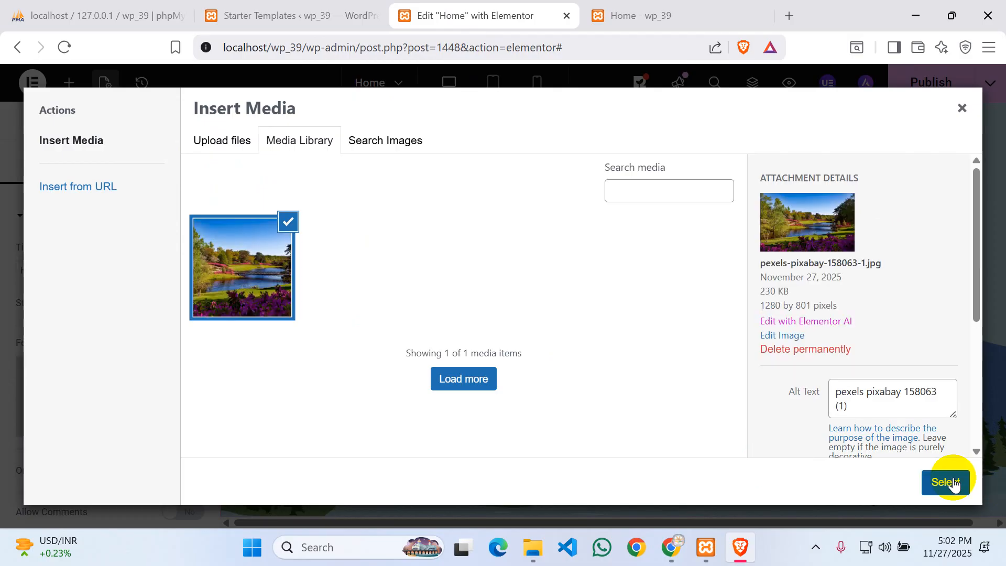
pyautogui.click(946, 481)
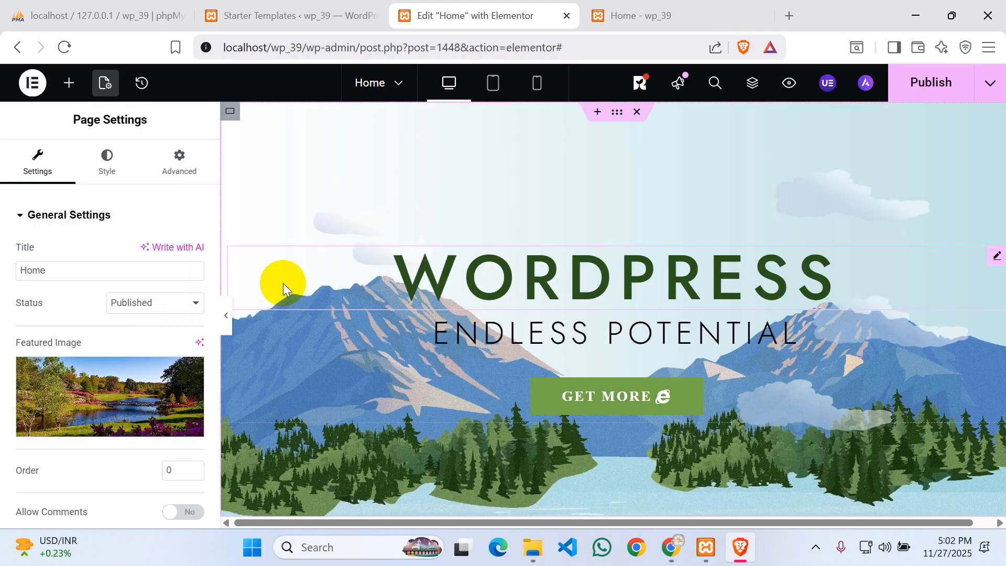
# - Install the Image Optimizer plugin
pyautogui.scroll(-15, 364, 282)
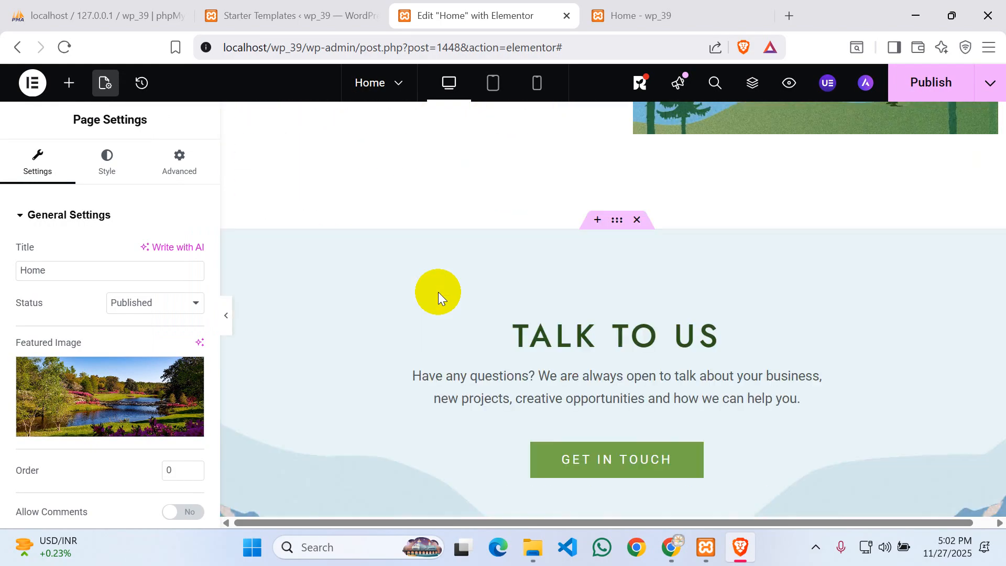
pyautogui.scroll(-5, 444, 292)
pyautogui.scroll(10, 444, 291)
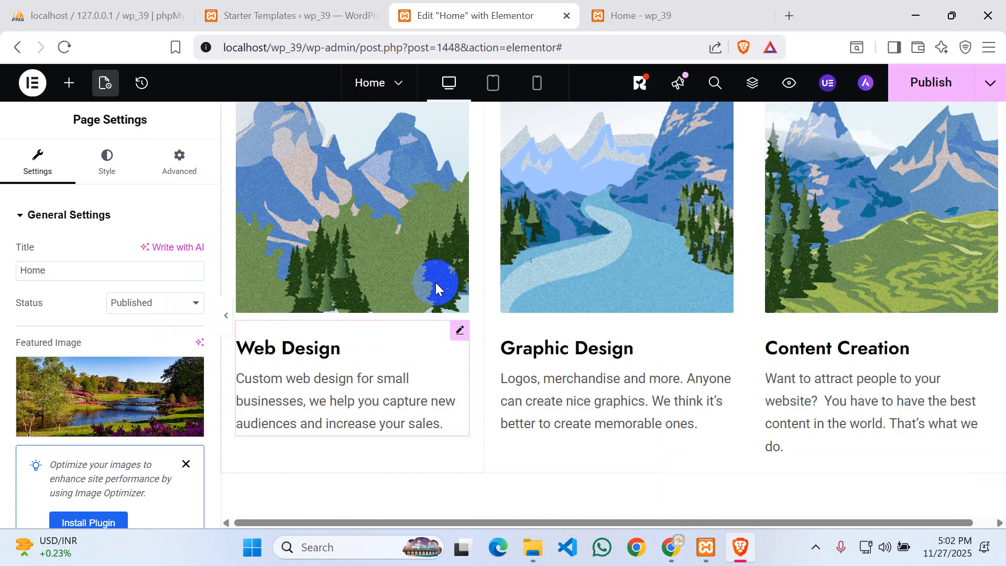
pyautogui.scroll(8, 435, 282)
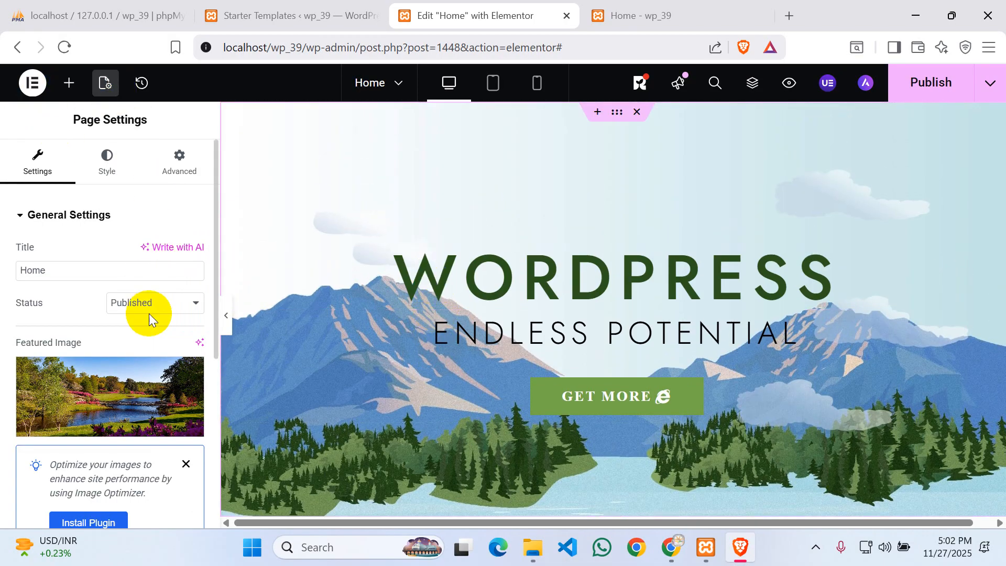
pyautogui.scroll(-1, 155, 373)
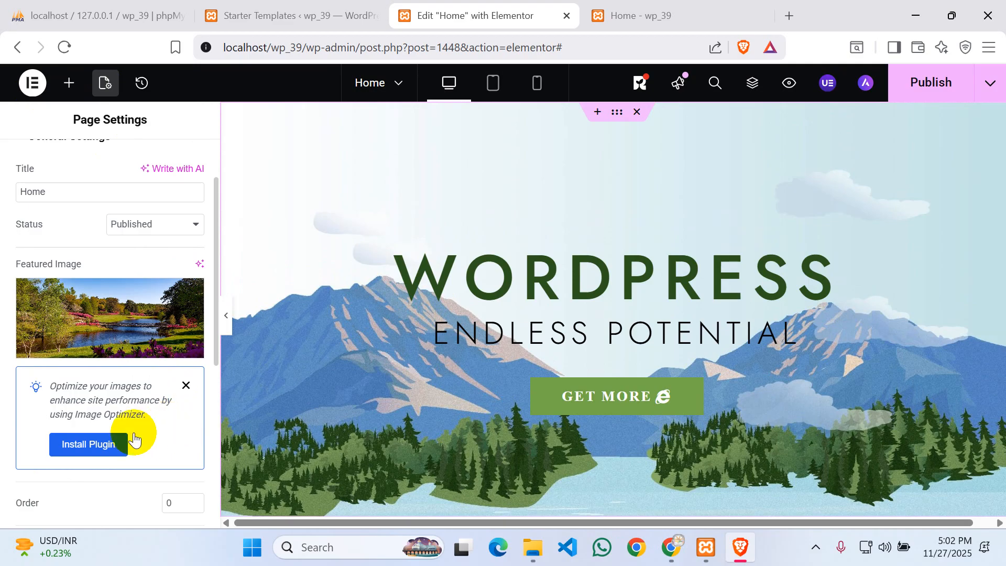
pyautogui.click(90, 444)
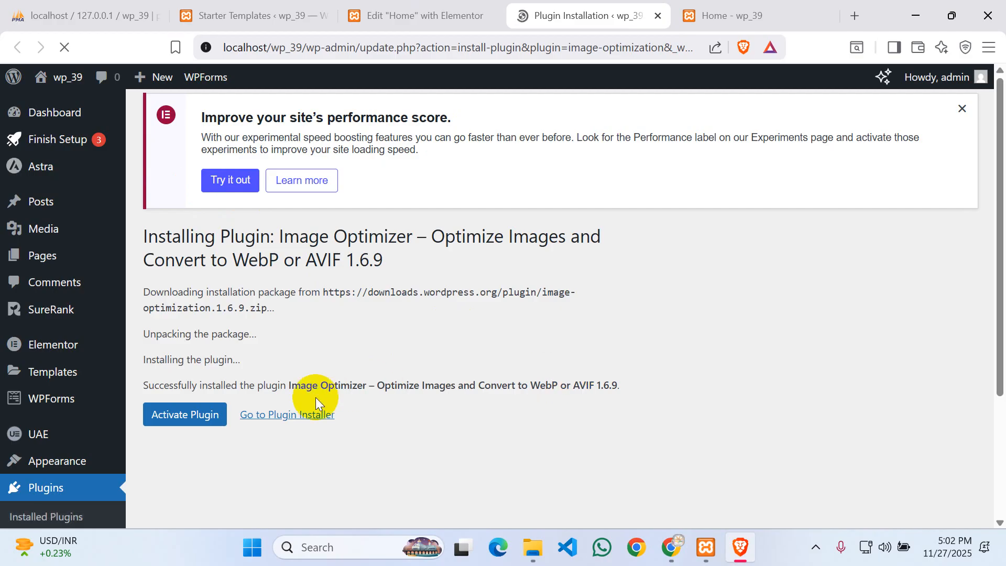
# - Activate Image Optimizer 1.6.9 and return to the Edit "Home" with Elementor tab
pyautogui.click(181, 414)
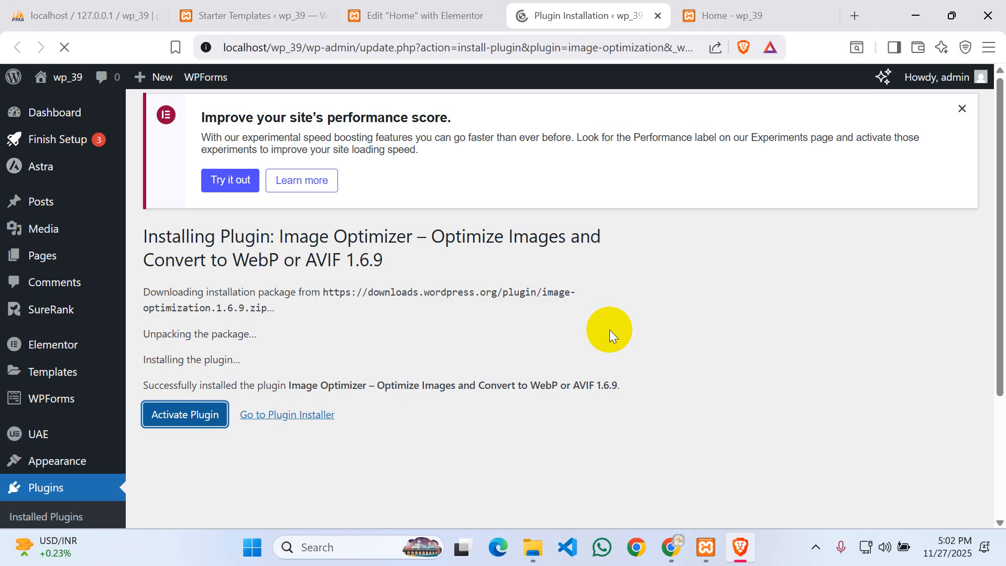
pyautogui.scroll(-3, 275, 386)
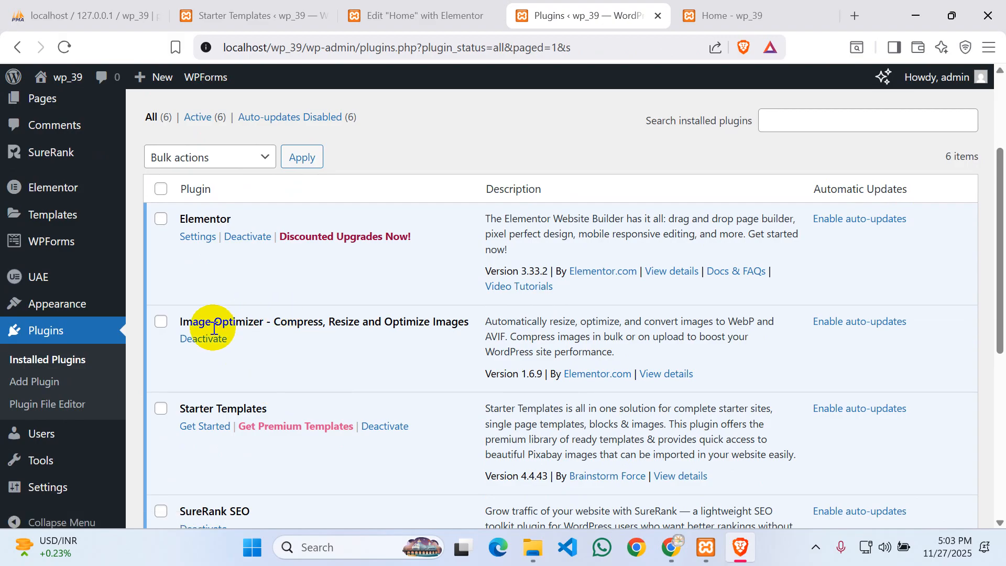
pyautogui.moveTo(204, 322); pyautogui.dragTo(254, 322)
pyautogui.click(317, 322)
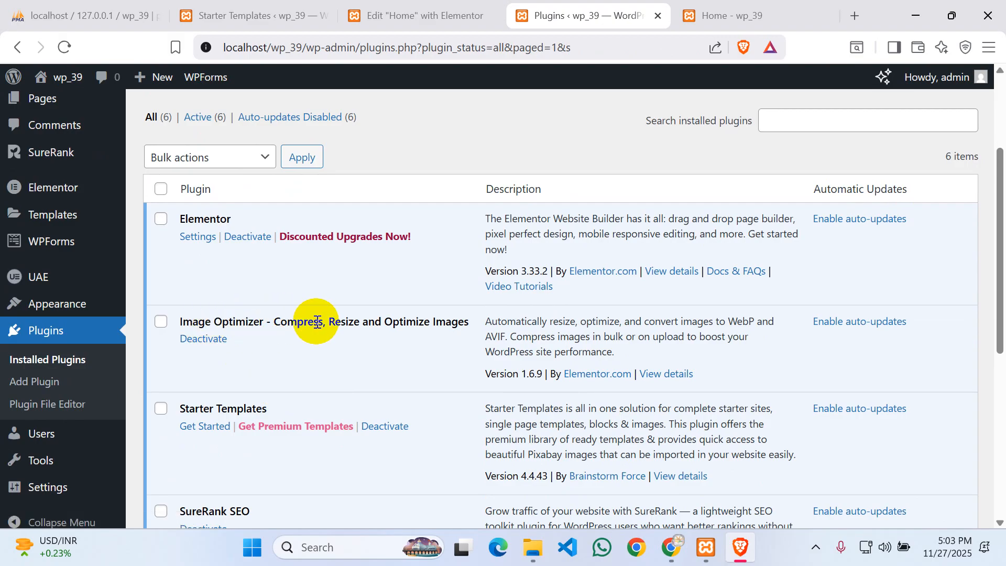
pyautogui.scroll(3, 326, 321)
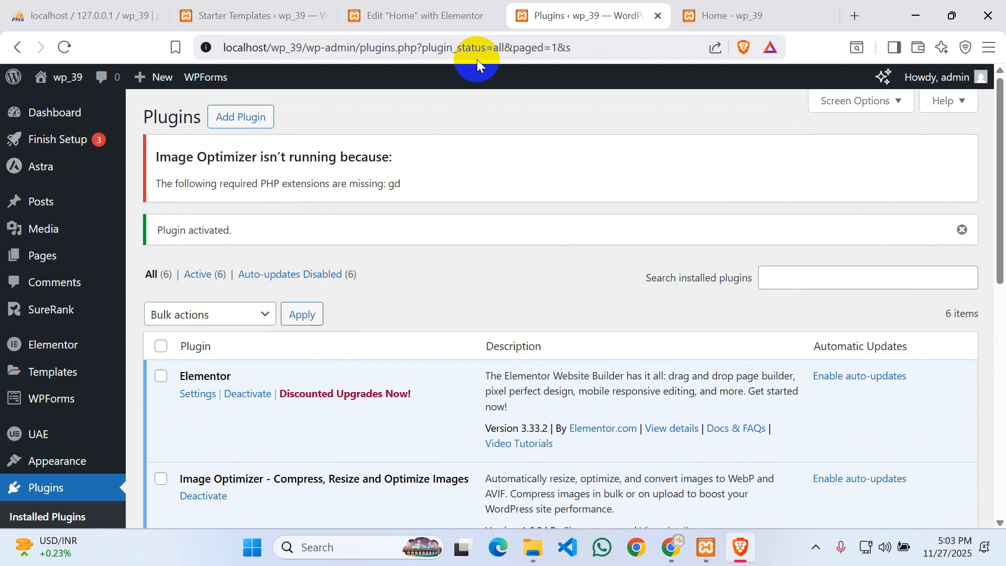
pyautogui.click(417, 15)
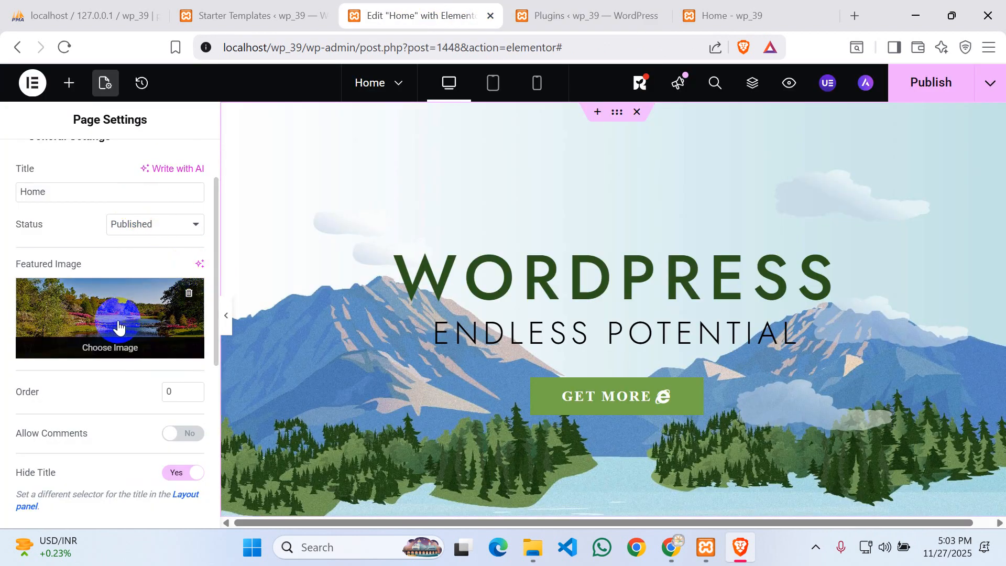
# - Browse the page's Style and Advanced settings, ending on Body Style, and check the recent pages list
pyautogui.scroll(2, 130, 312)
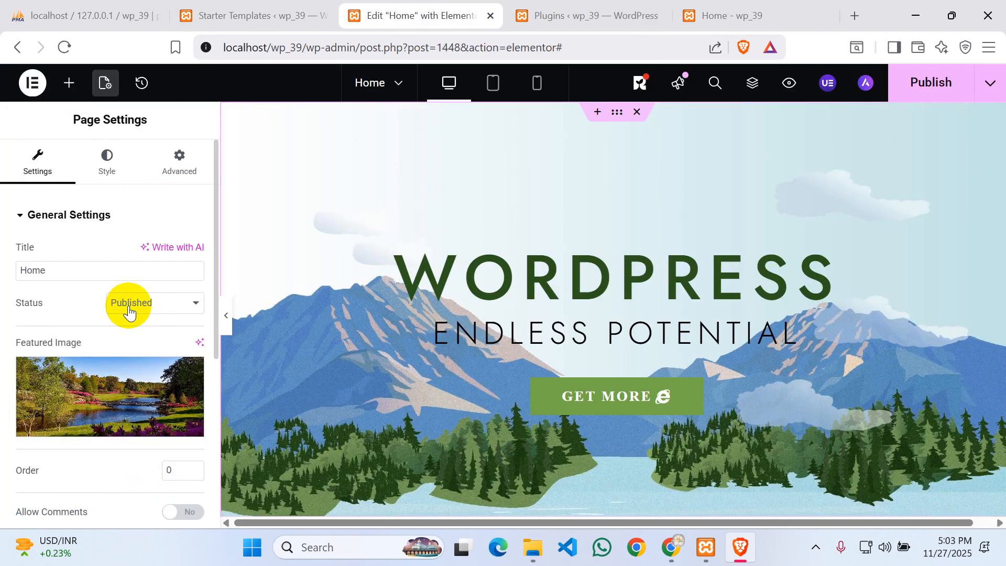
pyautogui.click(96, 167)
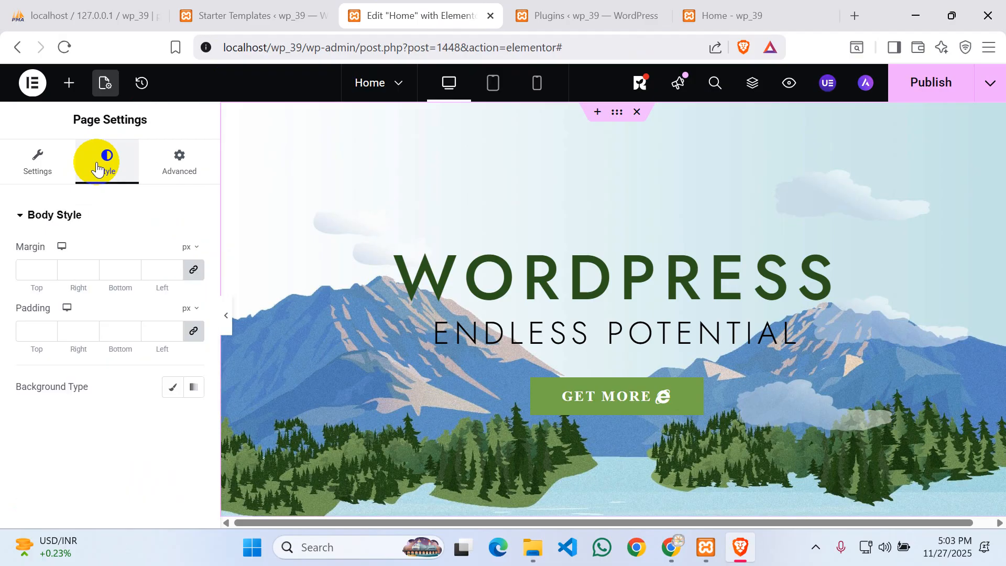
pyautogui.click(179, 161)
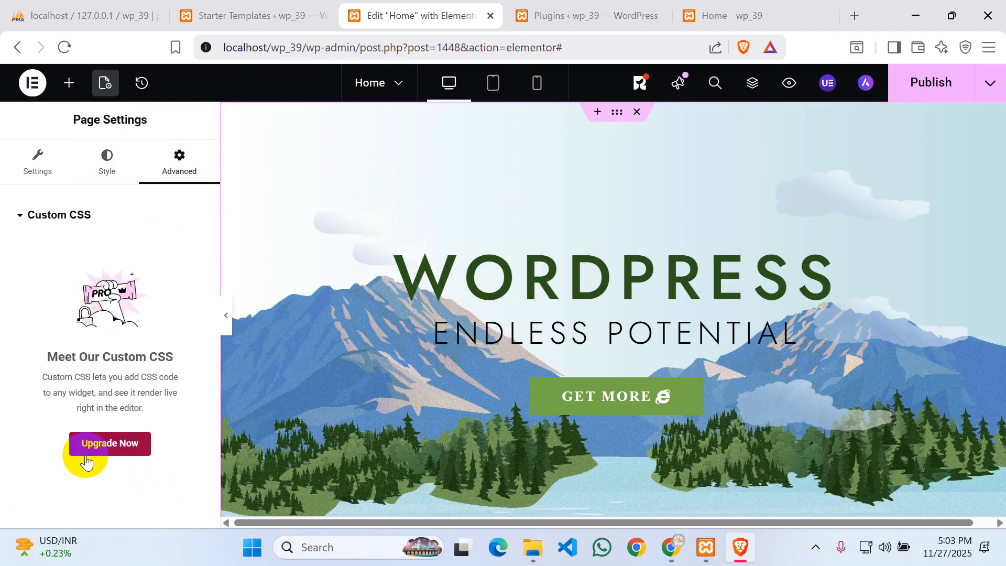
pyautogui.click(110, 168)
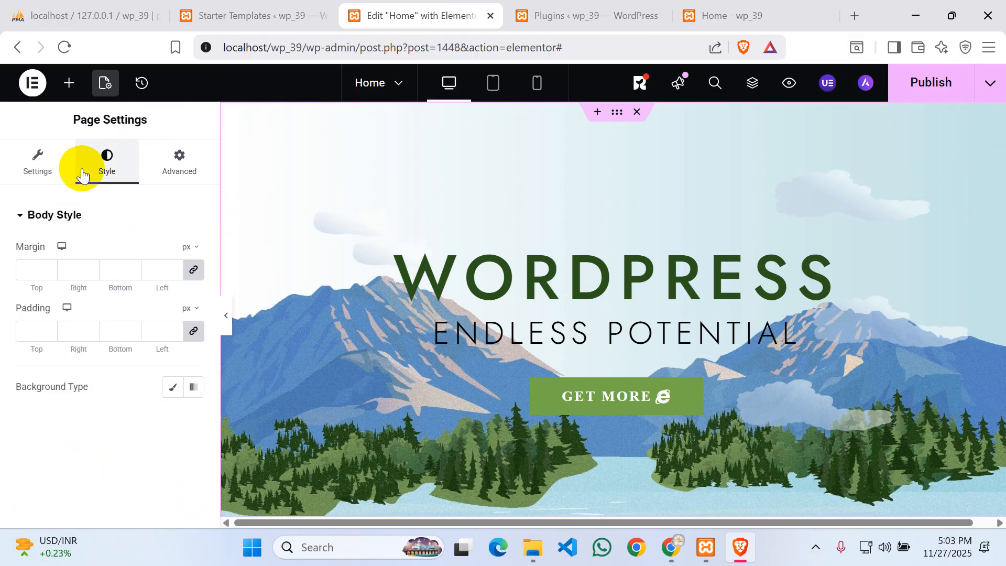
pyautogui.click(398, 81)
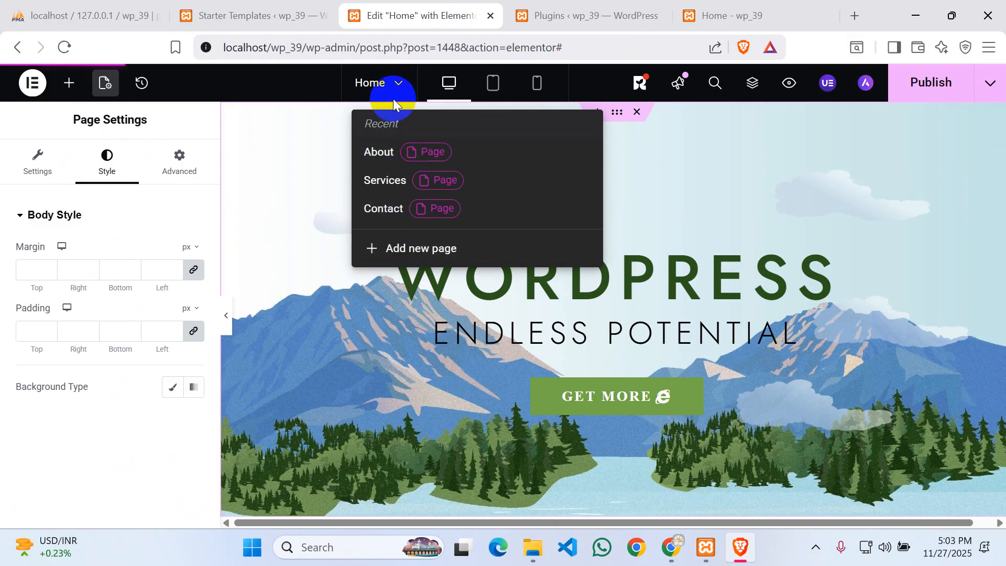
pyautogui.click(399, 85)
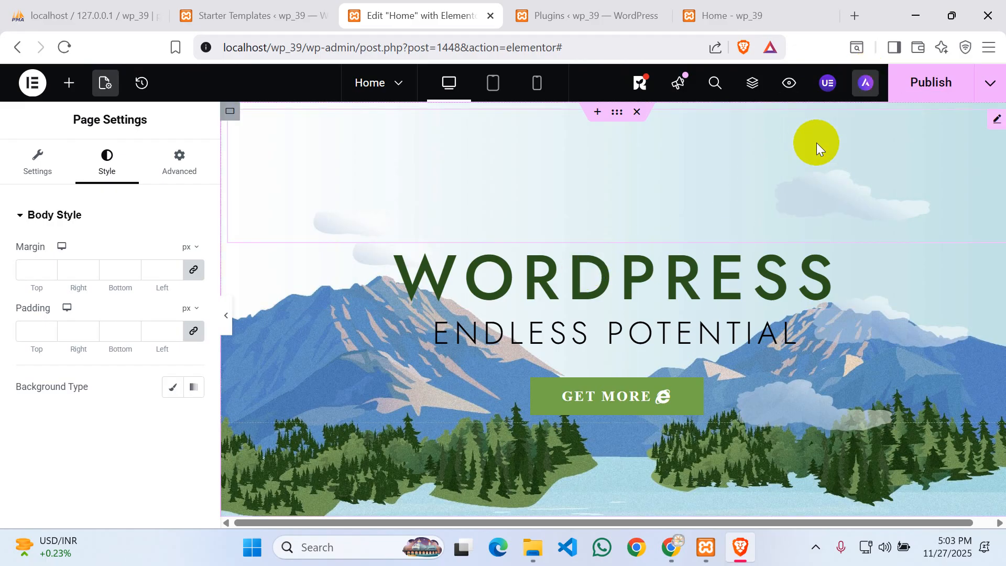
# - Try the Astra theme settings icon, then show the extra save options beside Publish
pyautogui.click(867, 84)
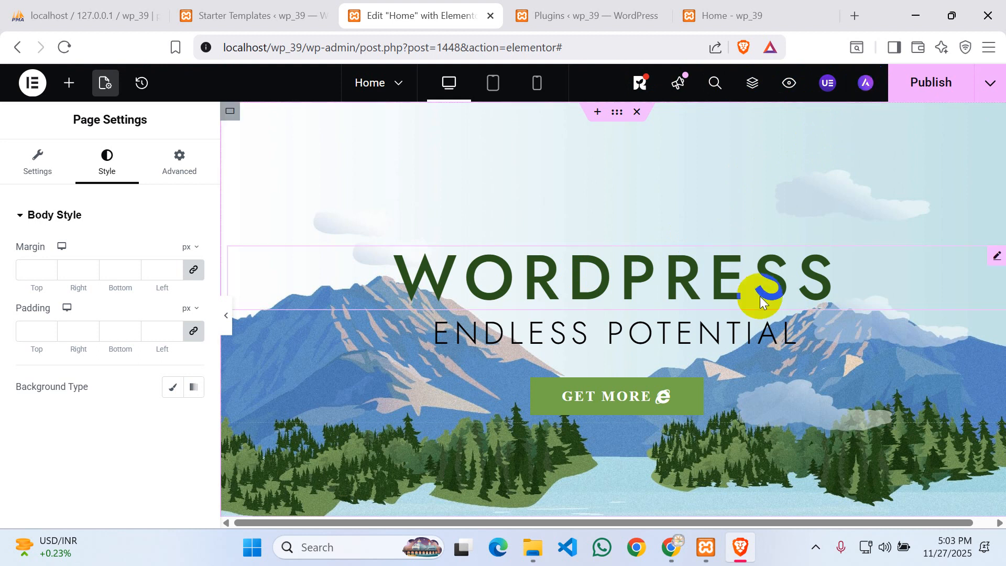
pyautogui.click(871, 85)
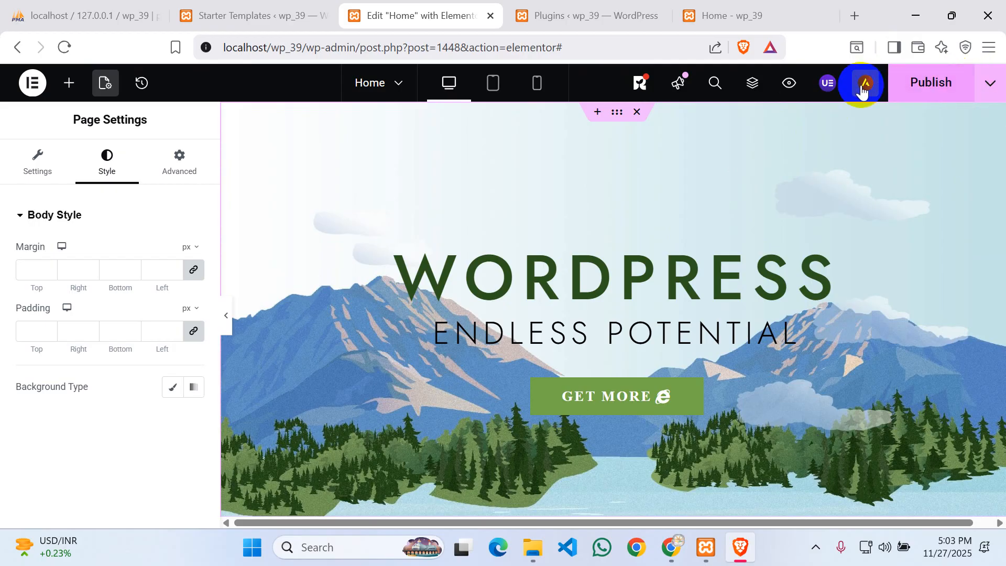
pyautogui.click(866, 85)
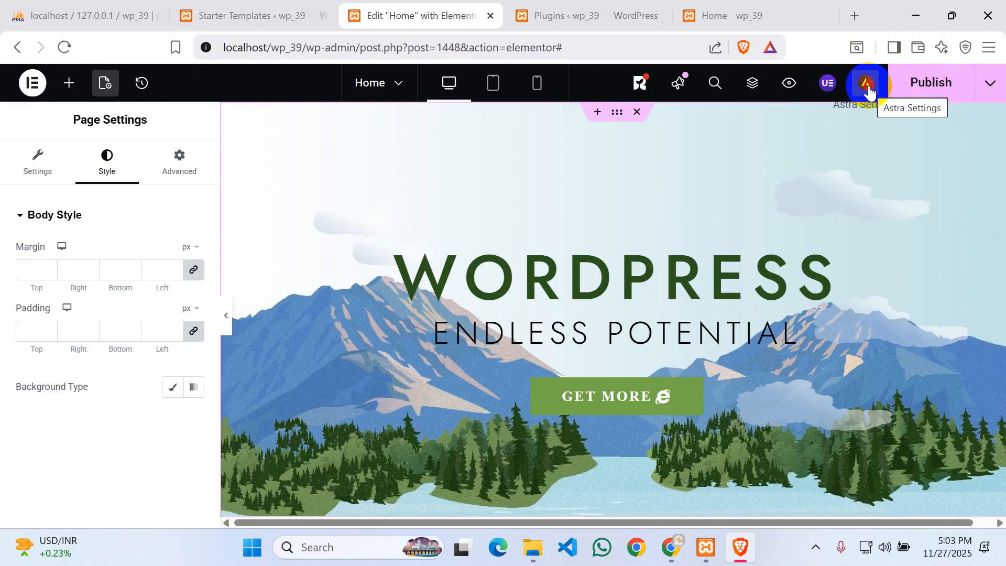
pyautogui.click(869, 93)
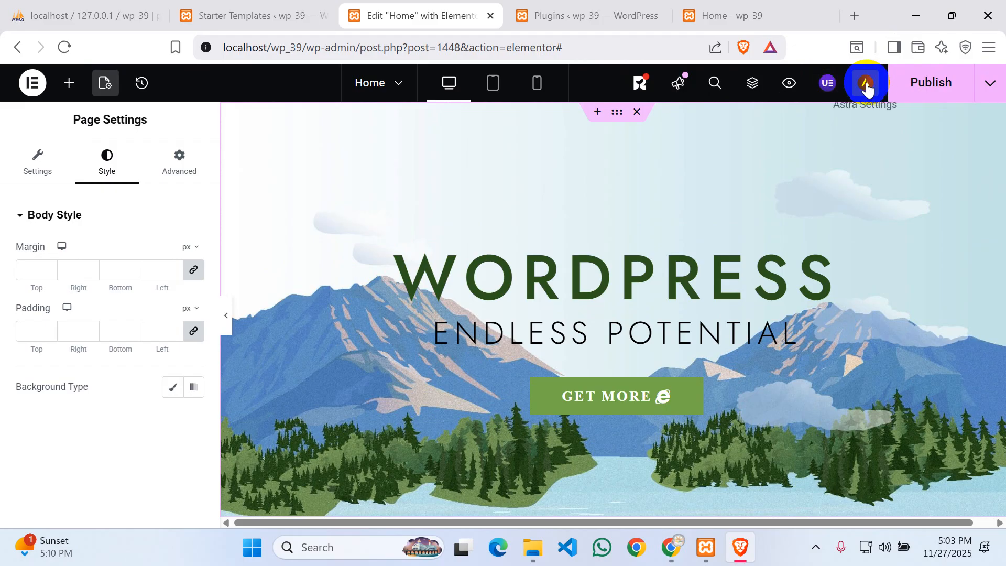
pyautogui.click(989, 86)
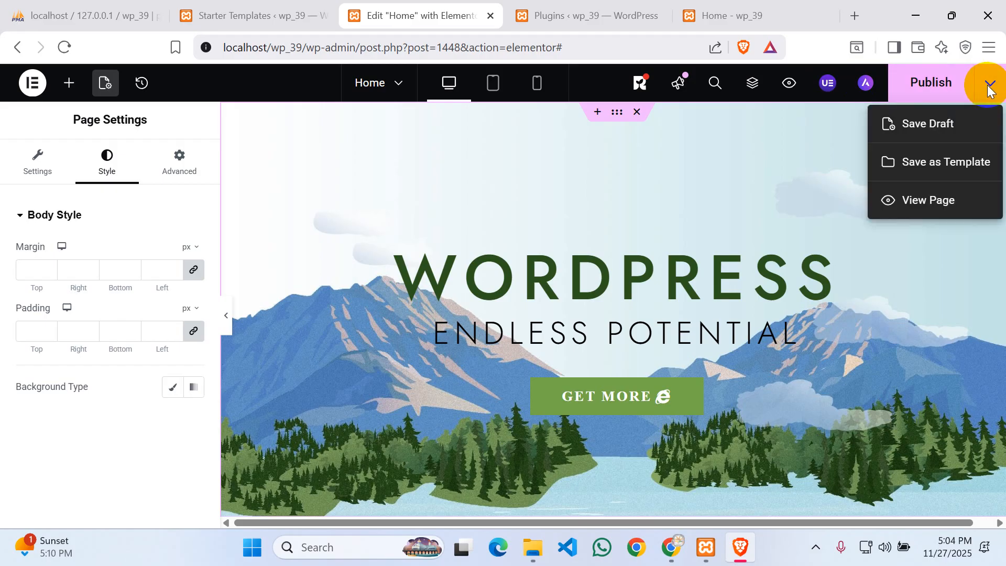
# - Save the Home page as a draft
pyautogui.click(929, 127)
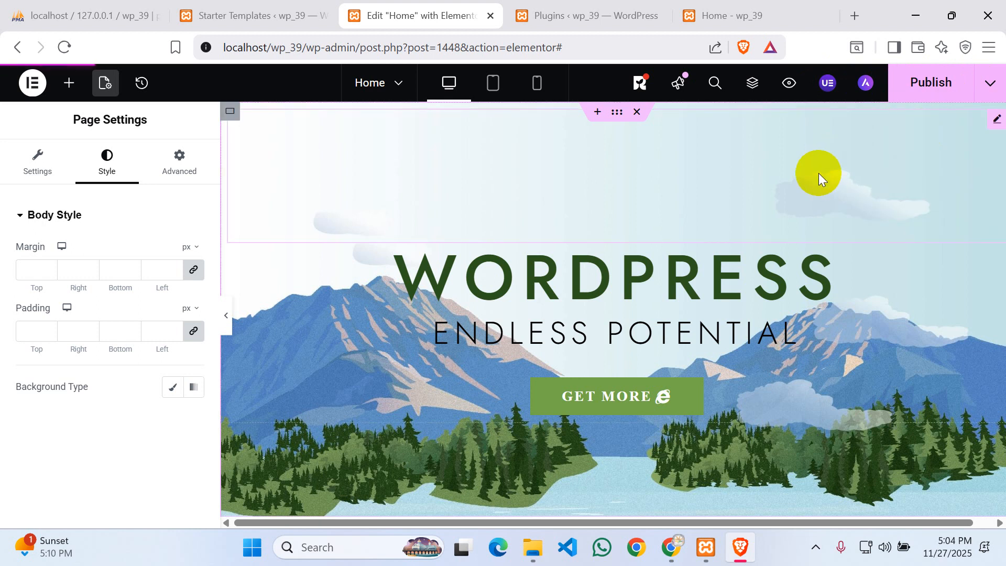
pyautogui.click(866, 83)
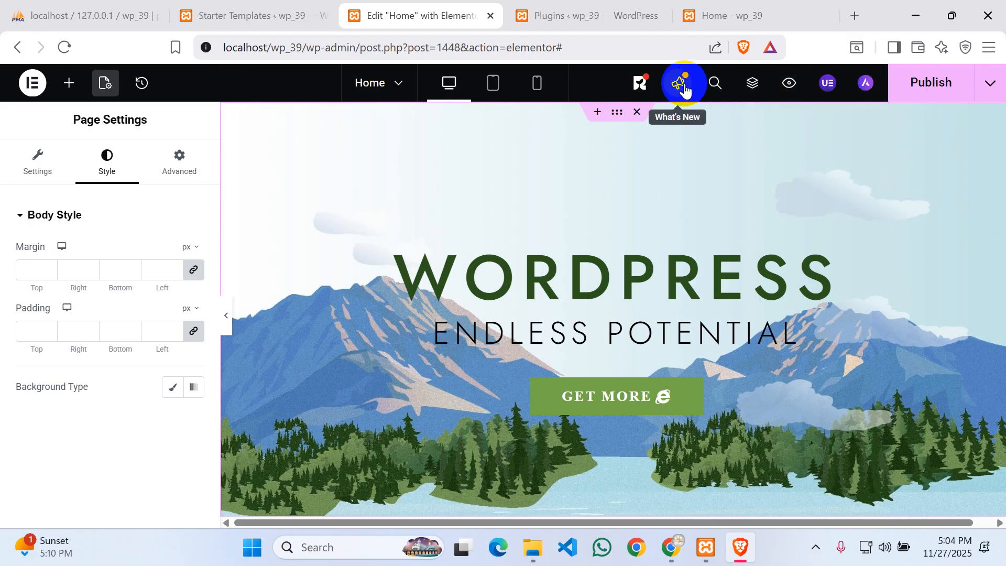
pyautogui.rightClick(865, 88)
pyautogui.click(866, 91)
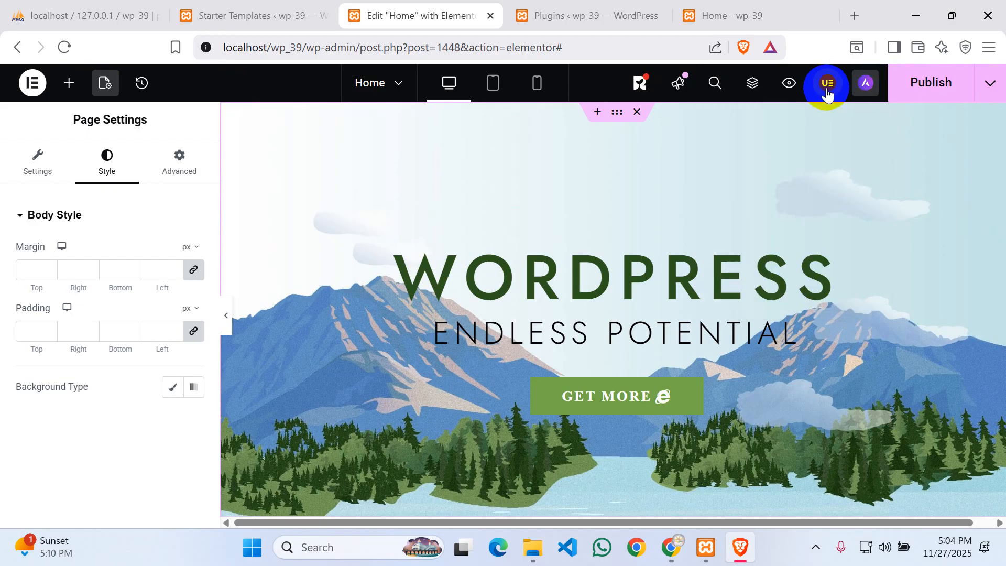
# - Publish the Home page's latest changes
pyautogui.click(928, 82)
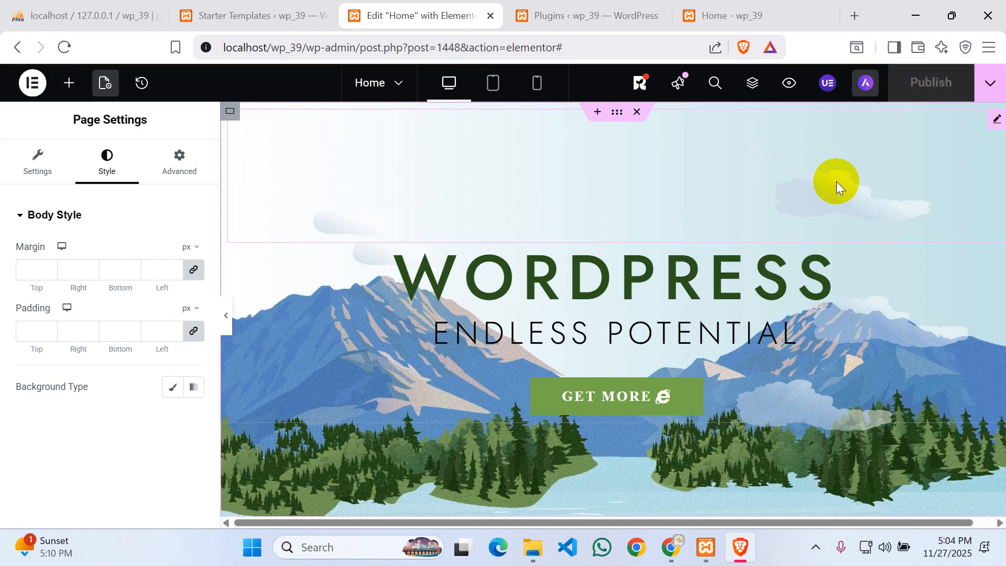
pyautogui.click(866, 88)
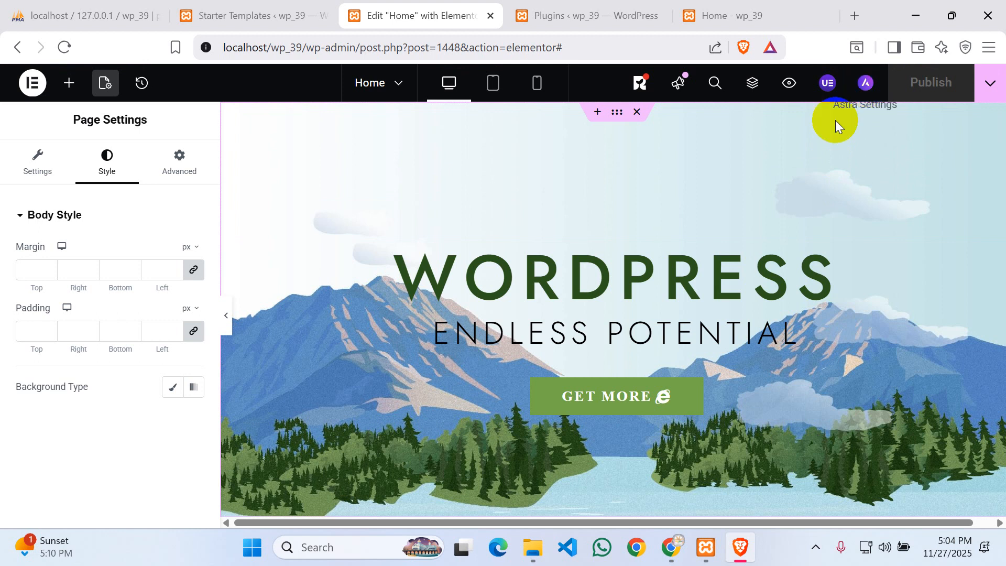
pyautogui.scroll(-8, 730, 242)
pyautogui.scroll(8, 730, 242)
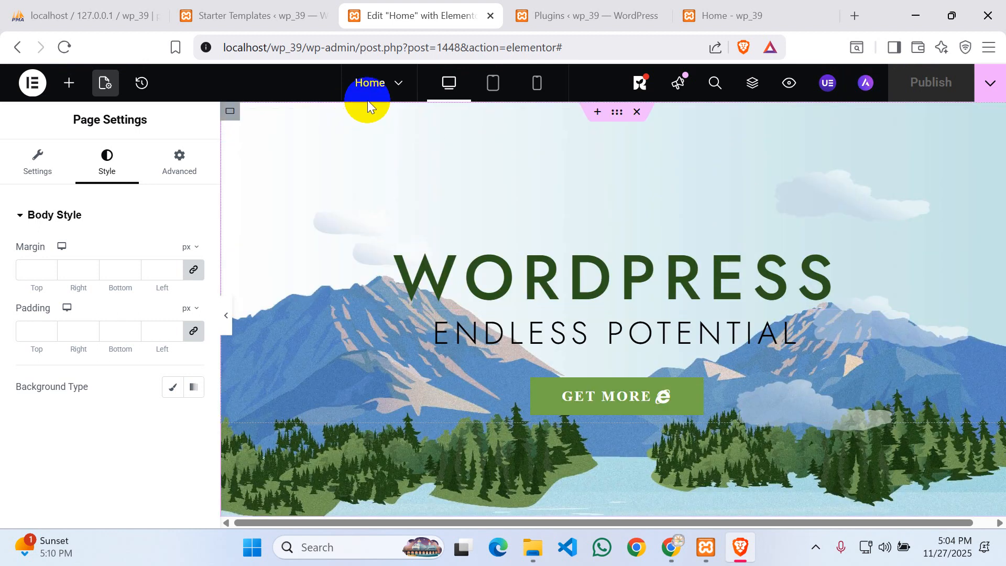
# - Open Site Settings from the editor menu, view the Background settings, then close Site Settings
pyautogui.click(35, 87)
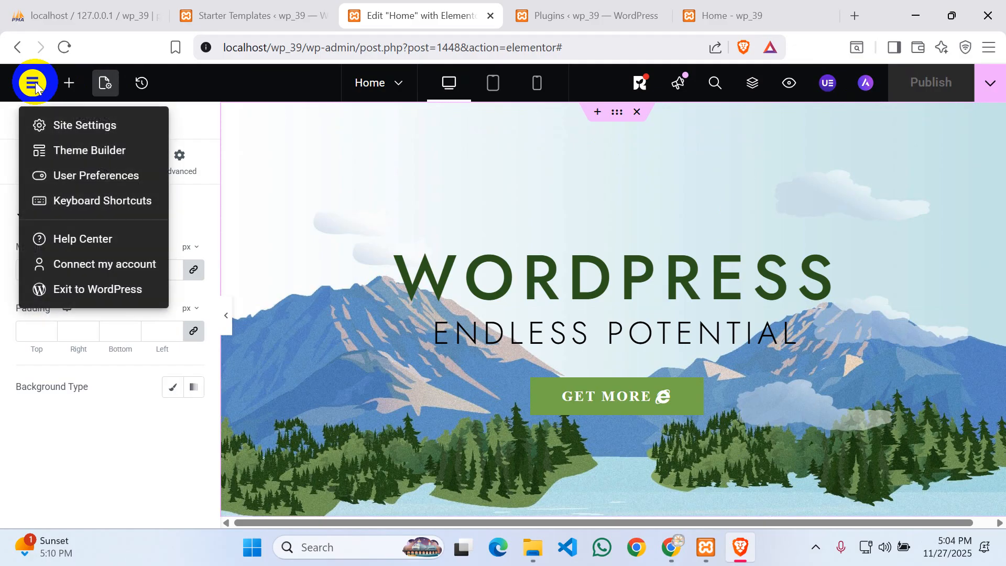
pyautogui.click(61, 127)
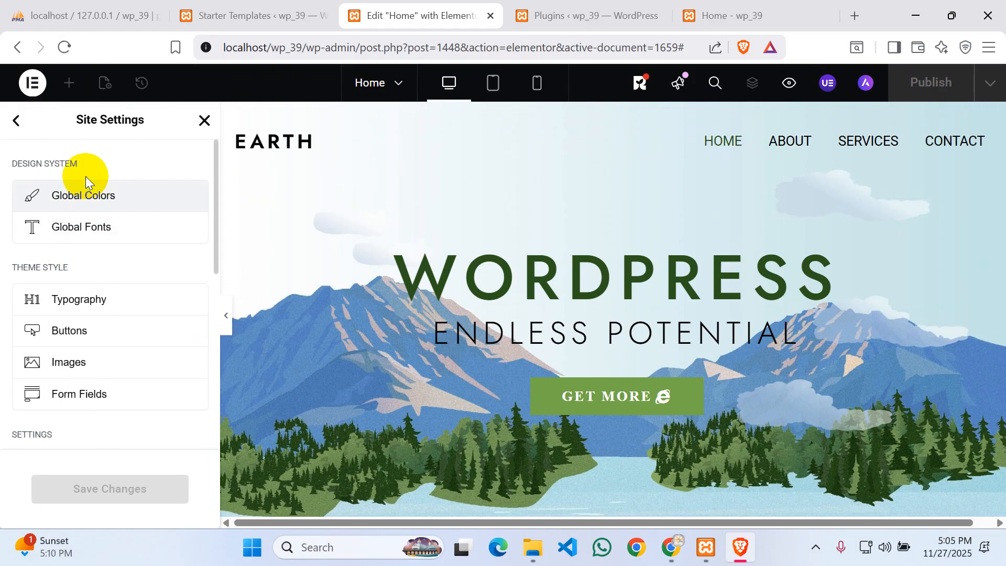
pyautogui.scroll(-6, 86, 183)
pyautogui.scroll(3, 163, 243)
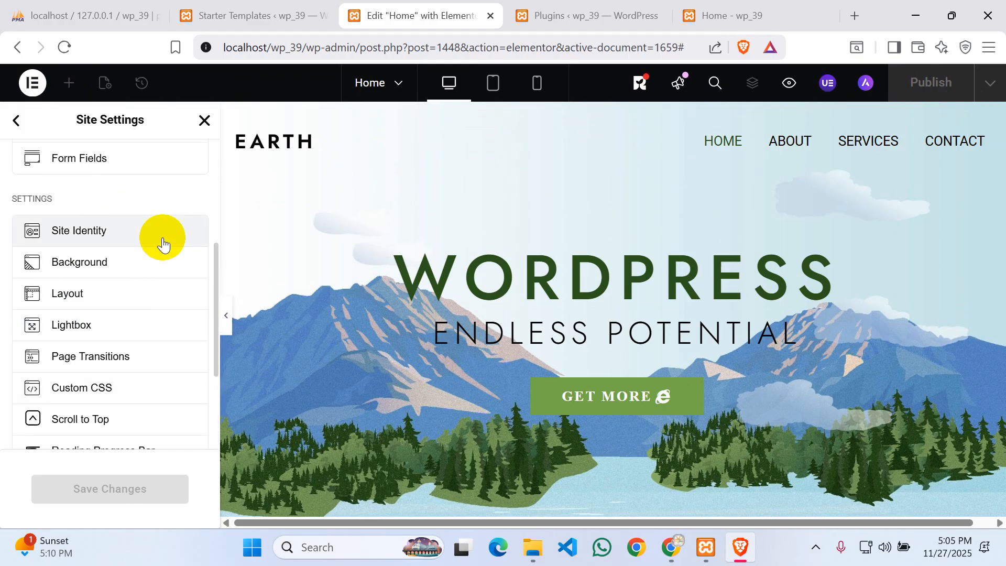
pyautogui.click(104, 264)
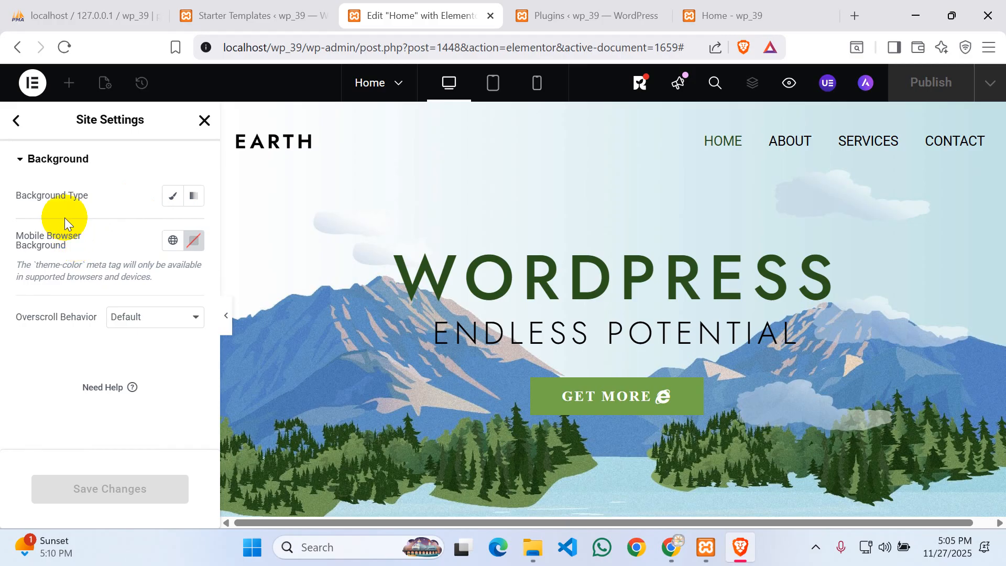
pyautogui.click(21, 125)
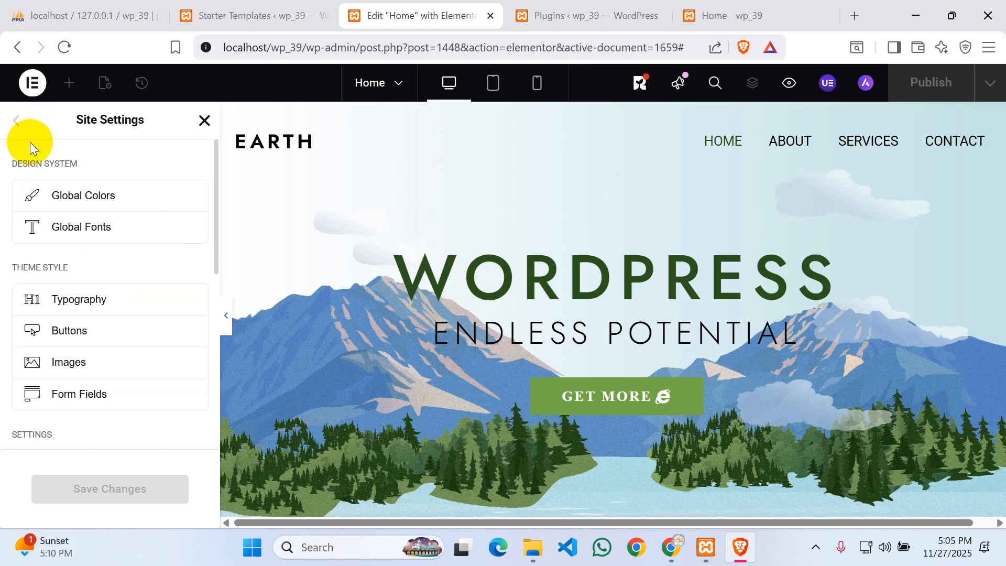
pyautogui.scroll(-6, 101, 252)
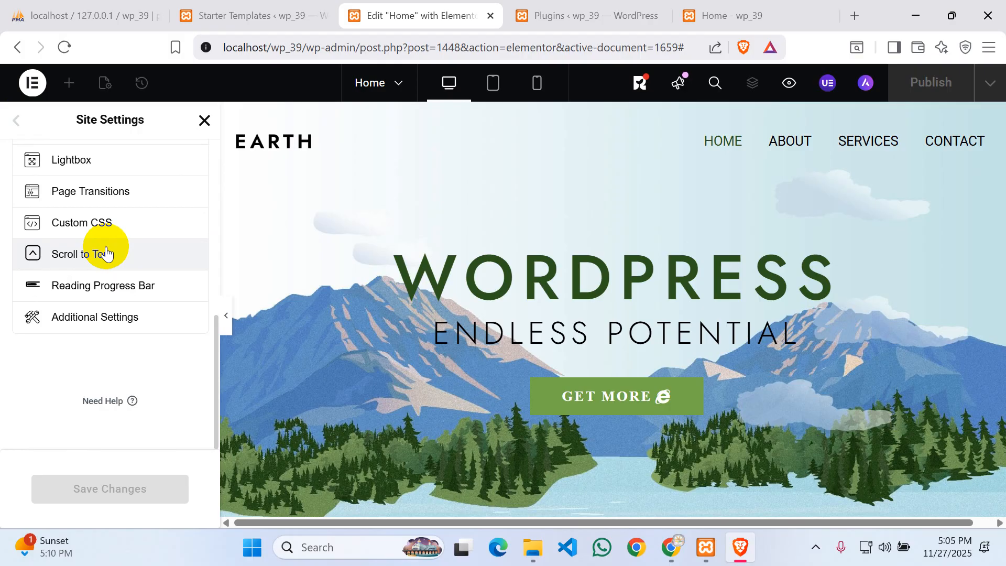
pyautogui.scroll(6, 128, 335)
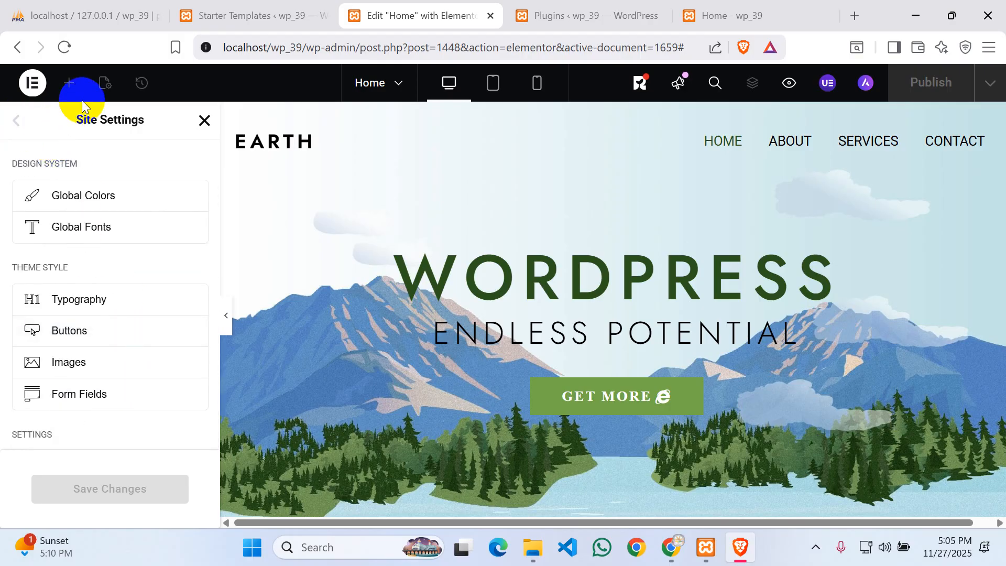
pyautogui.click(205, 121)
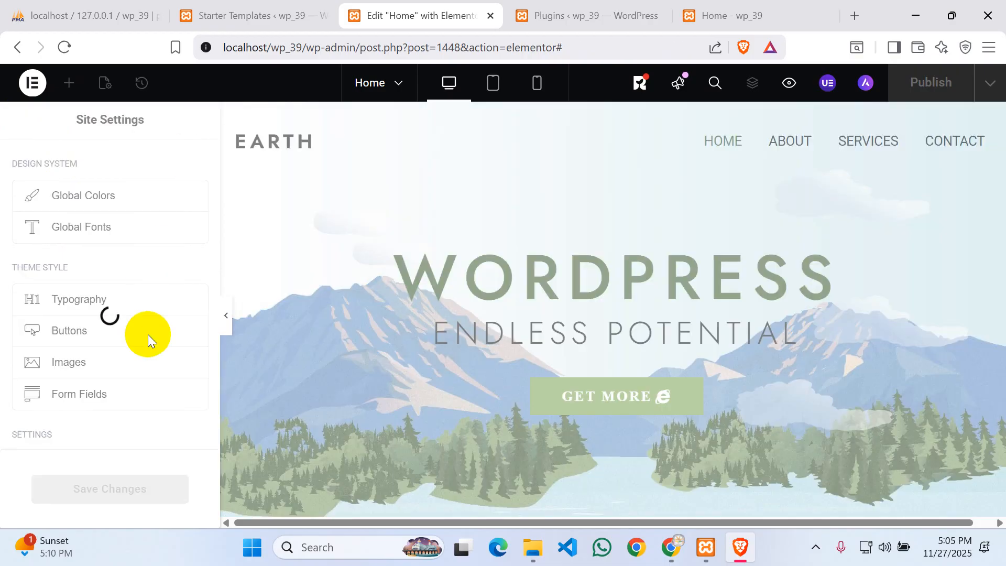
# - Open the Astra theme Customizer from the live Home page
pyautogui.click(586, 15)
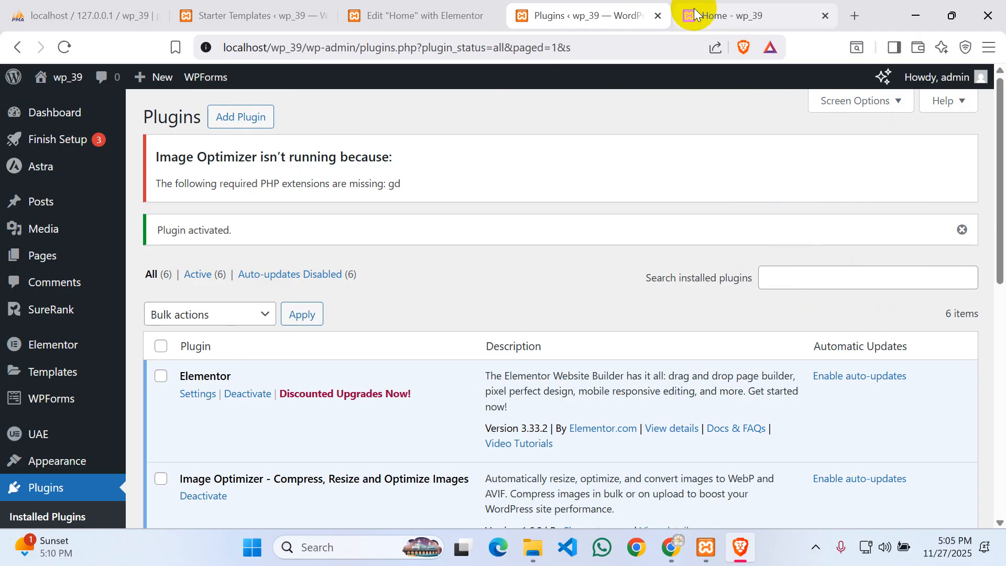
pyautogui.click(693, 11)
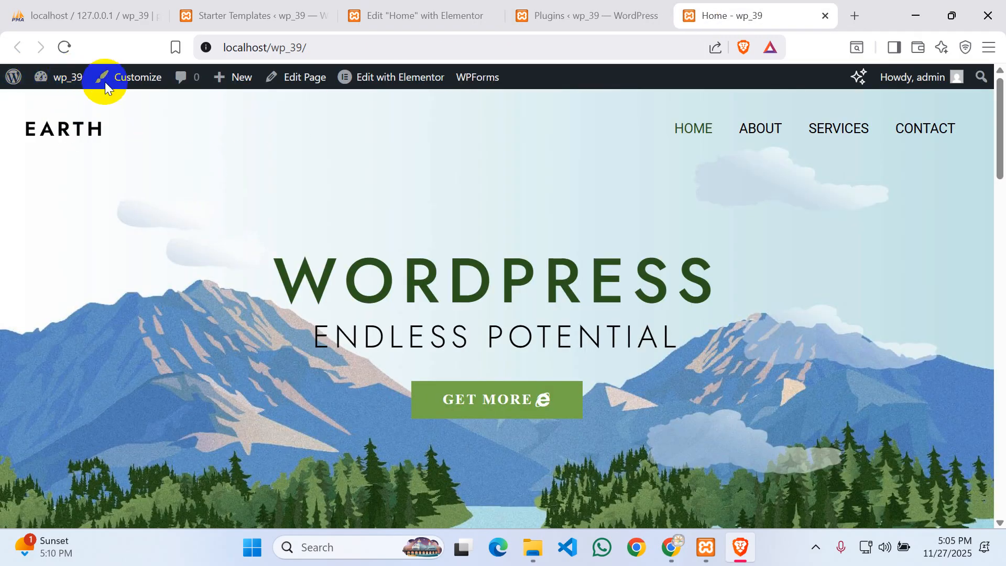
pyautogui.click(134, 77)
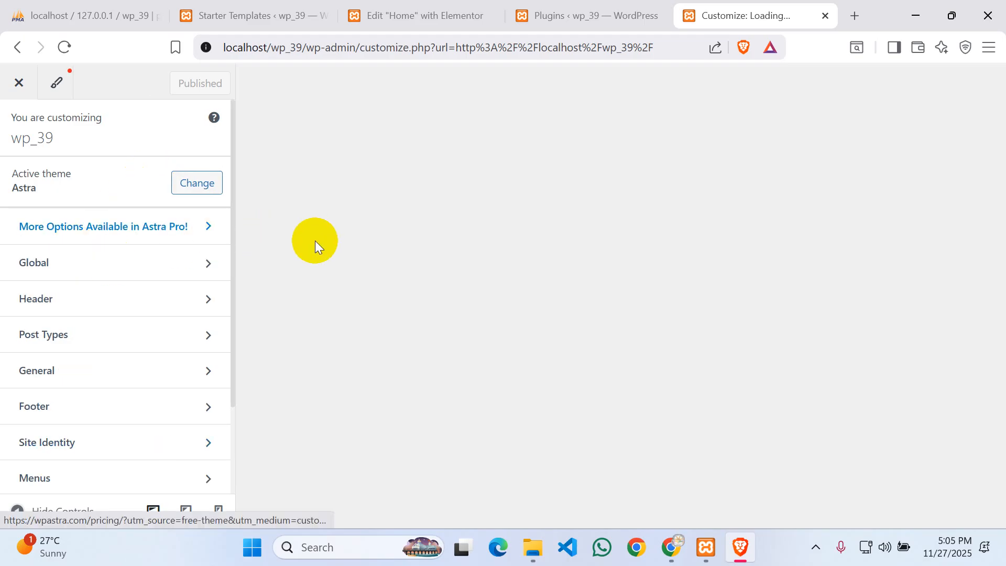
pyautogui.scroll(-2, 105, 213)
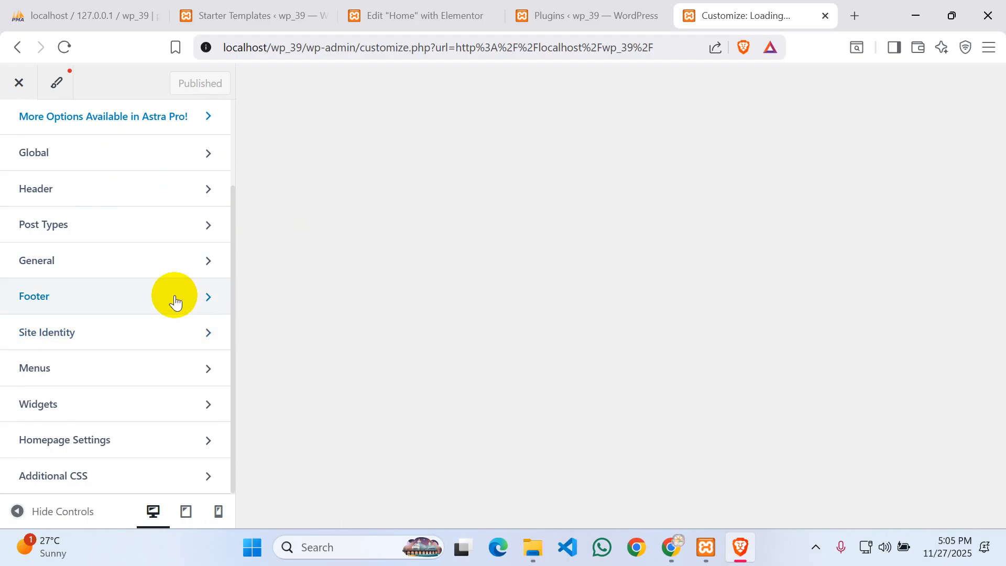
pyautogui.scroll(2, 150, 293)
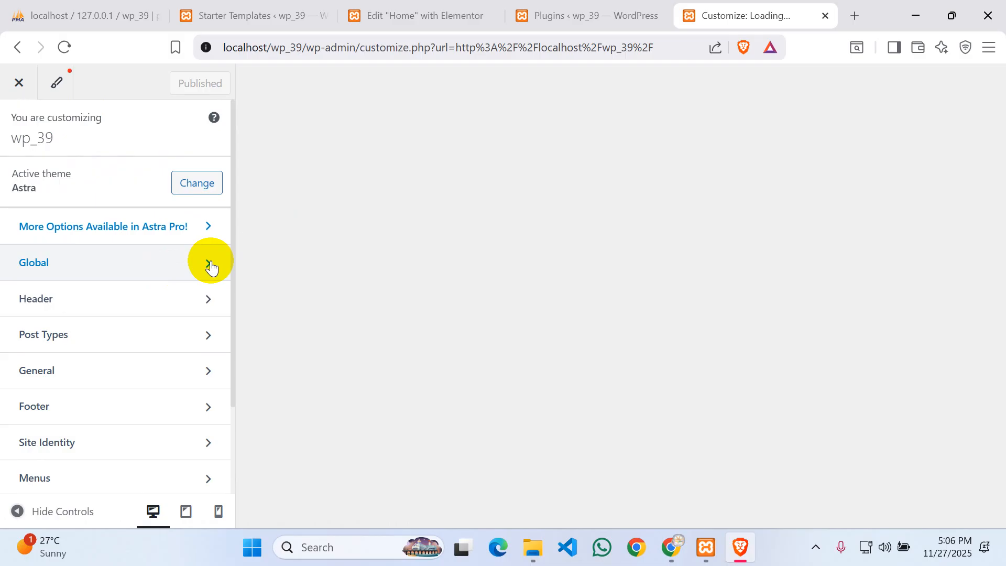
# - Look through the Global and Header customizer sections, then close the Customizer
pyautogui.click(211, 268)
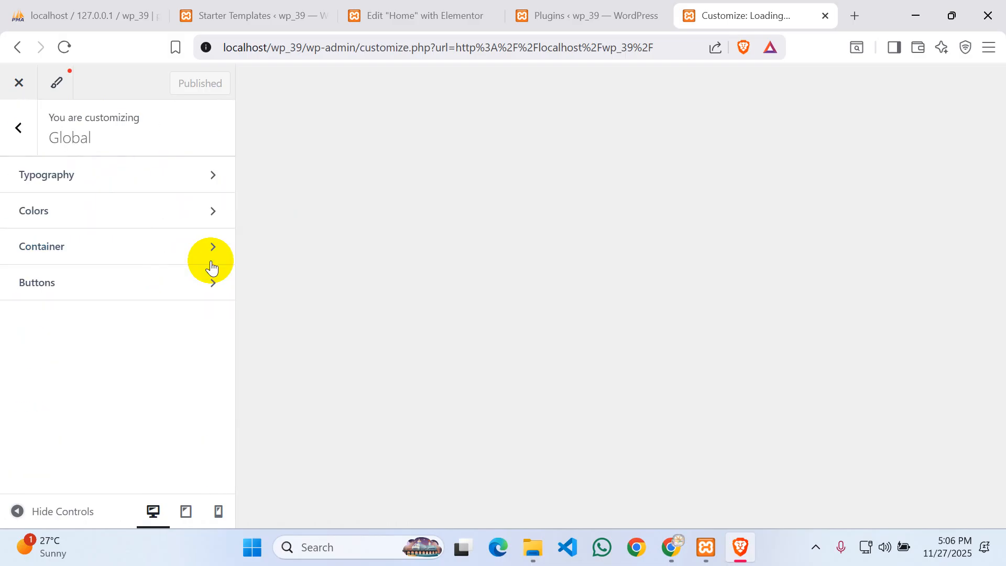
pyautogui.click(18, 128)
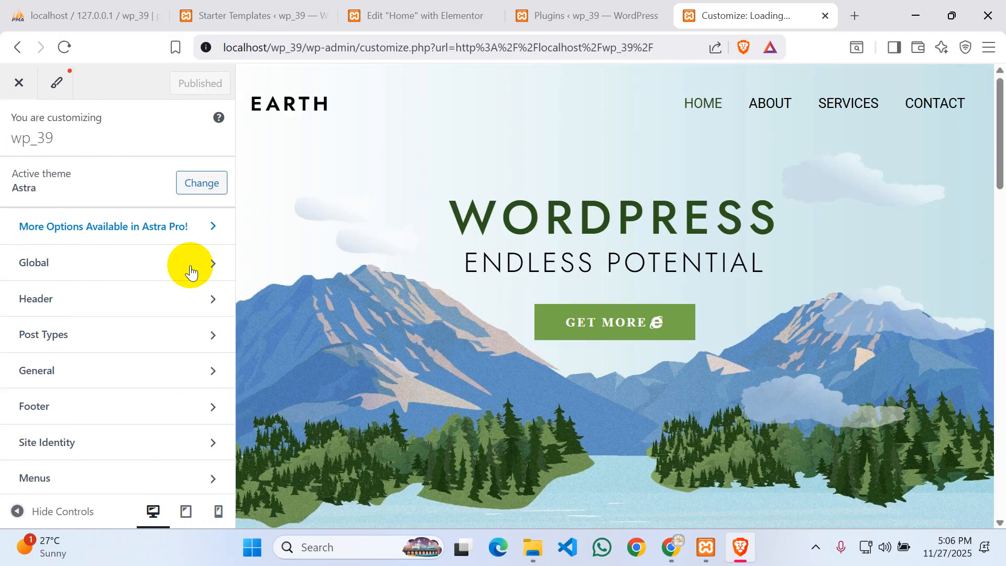
pyautogui.click(206, 293)
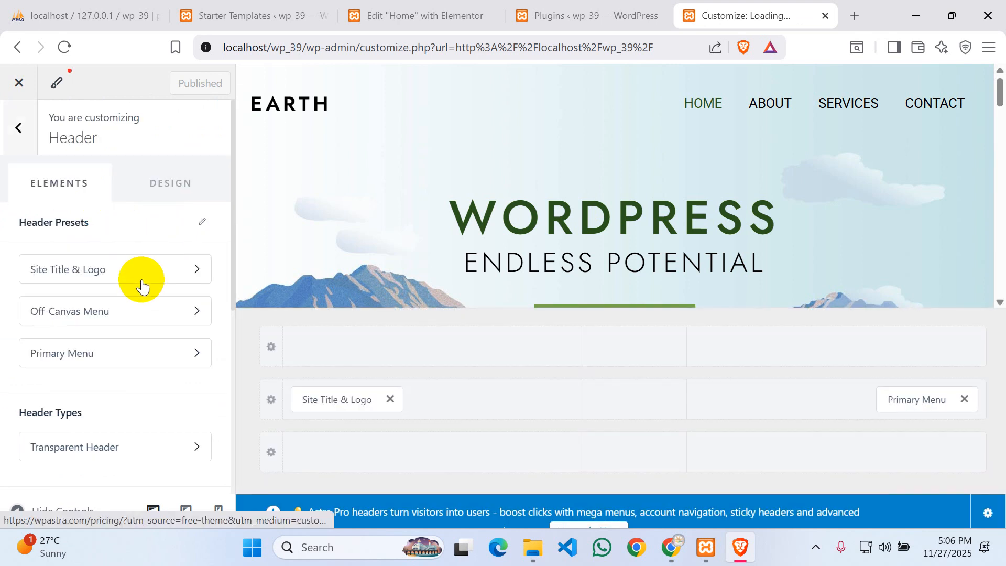
pyautogui.scroll(-2, 155, 367)
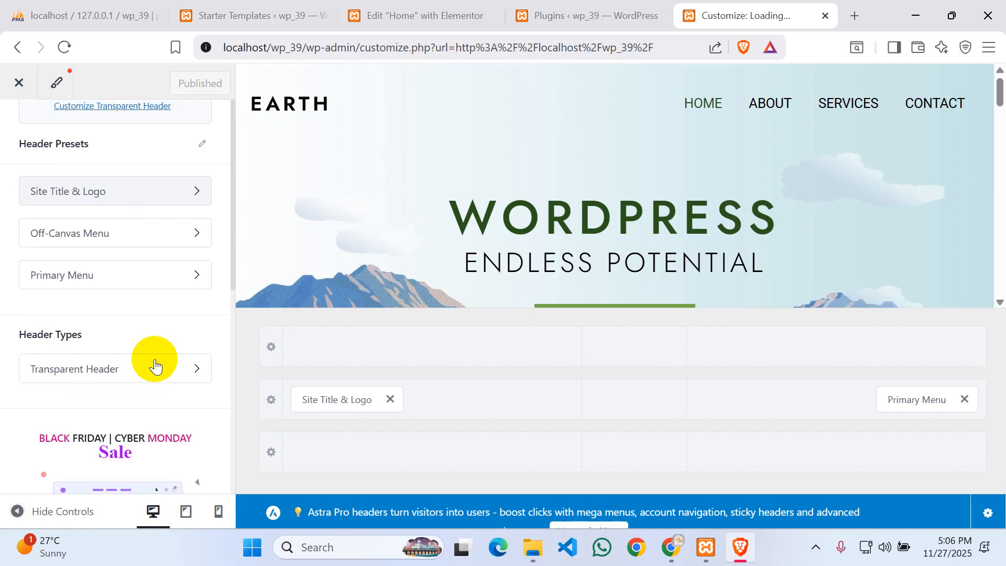
pyautogui.scroll(-5, 155, 366)
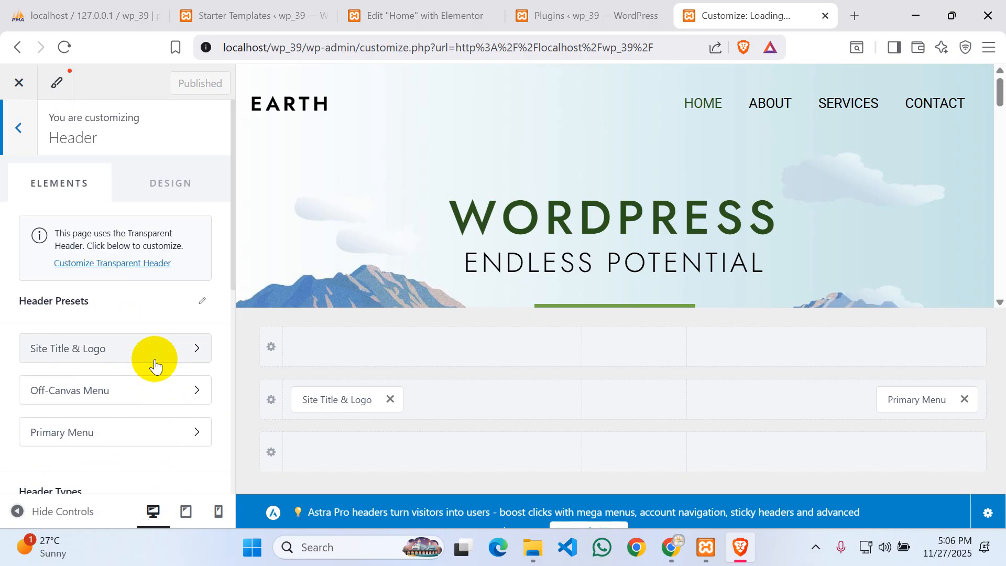
pyautogui.click(19, 129)
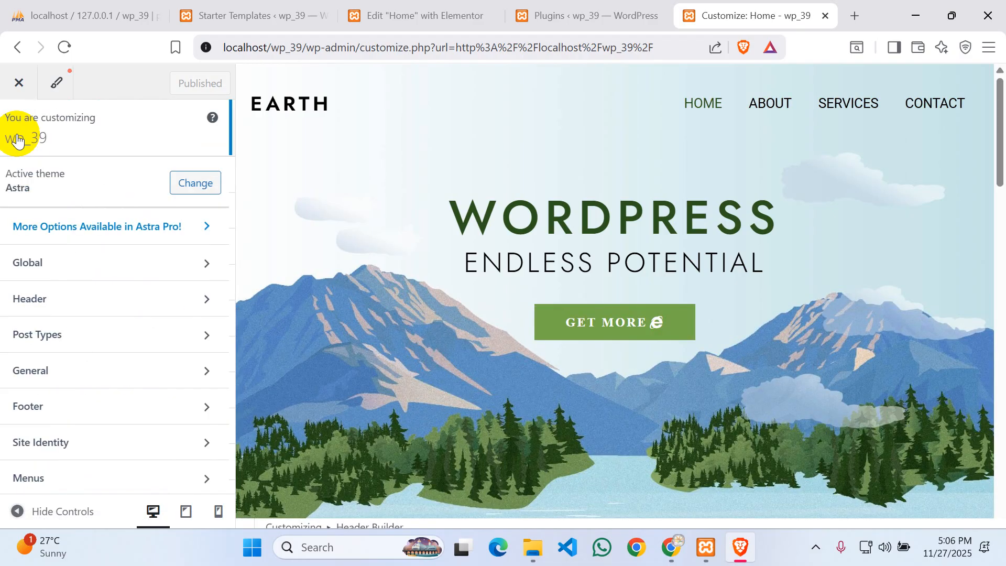
pyautogui.click(18, 82)
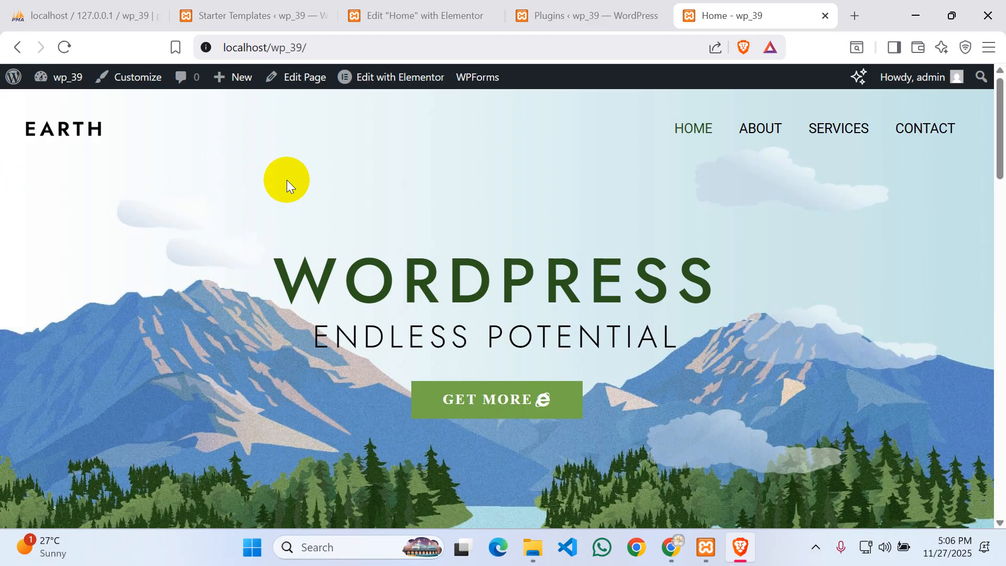
# - Go from the front page to the admin Dashboard and dismiss the add-ons popup
pyautogui.moveTo(7, 76)
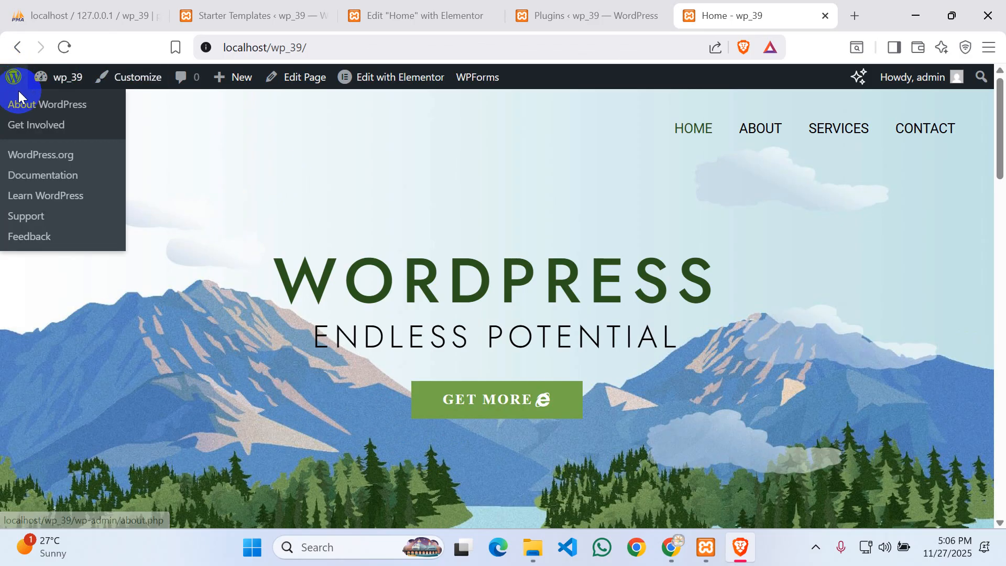
pyautogui.moveTo(54, 89)
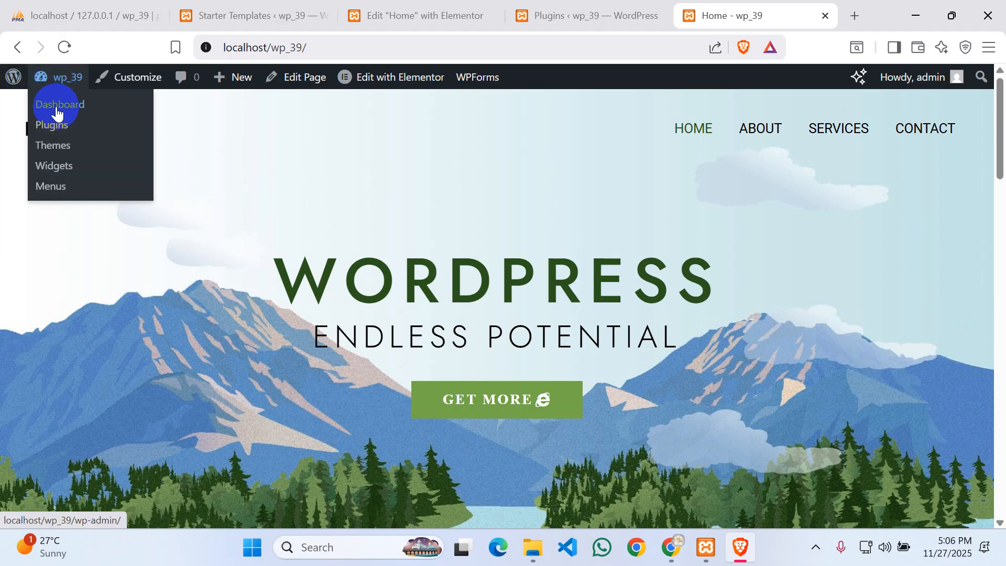
pyautogui.click(58, 113)
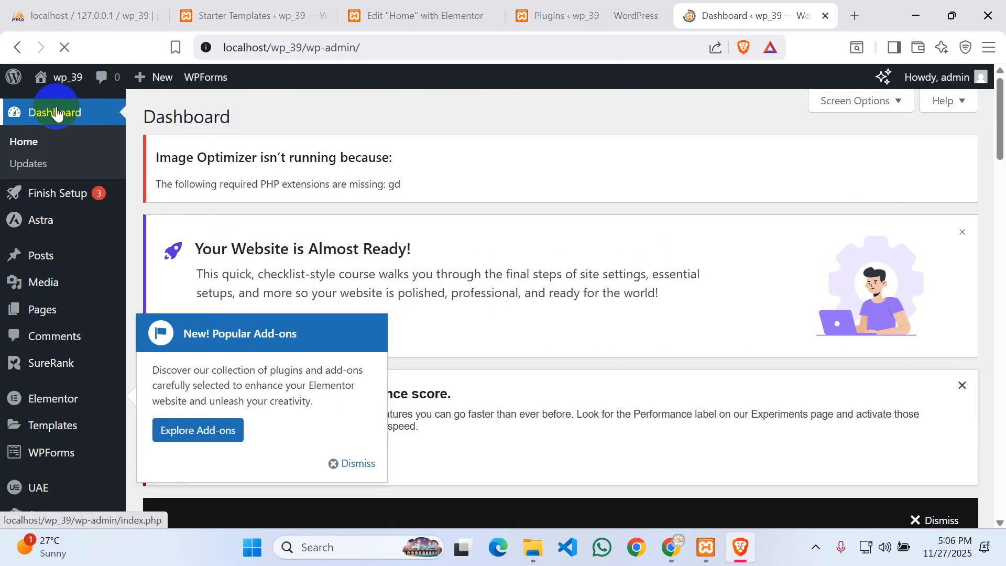
pyautogui.click(359, 465)
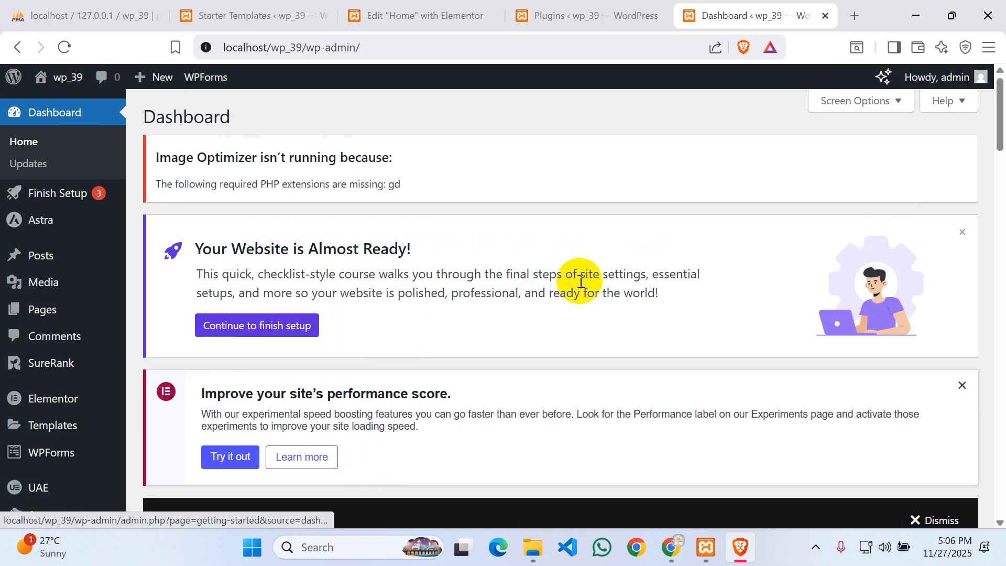
# - Open Pages > All Pages and start editing the Home page
pyautogui.scroll(-5, 579, 274)
pyautogui.scroll(5, 580, 274)
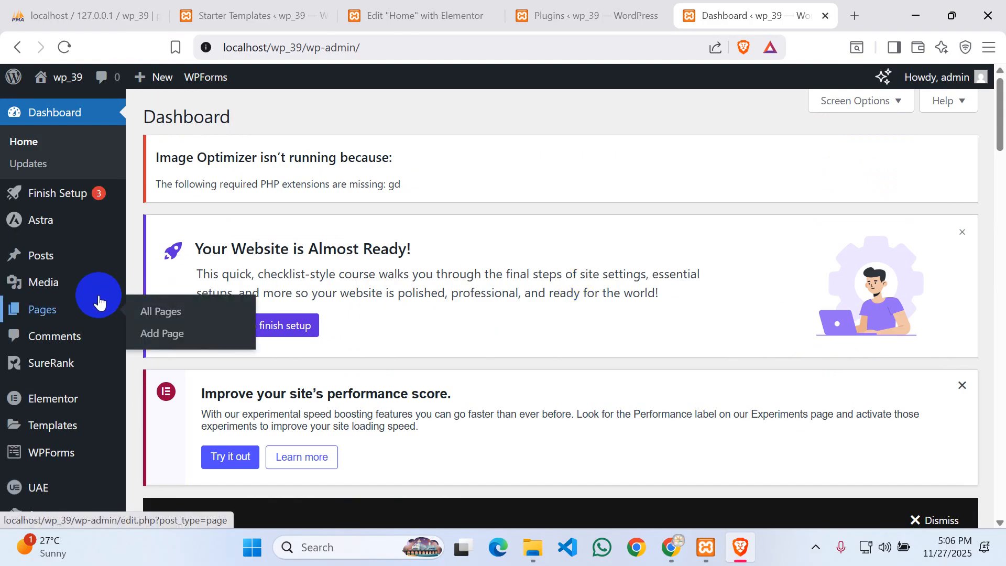
pyautogui.moveTo(44, 318)
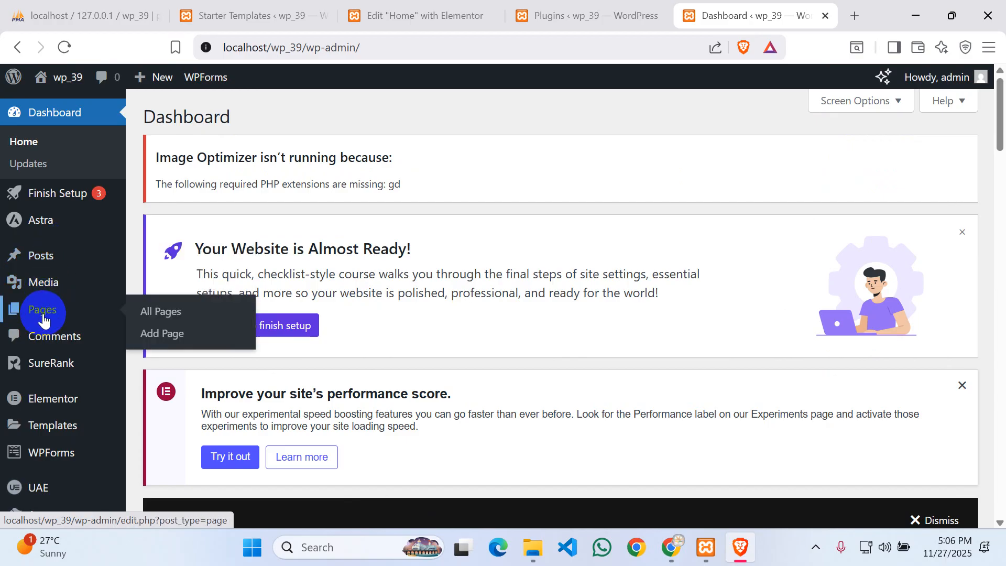
pyautogui.click(189, 313)
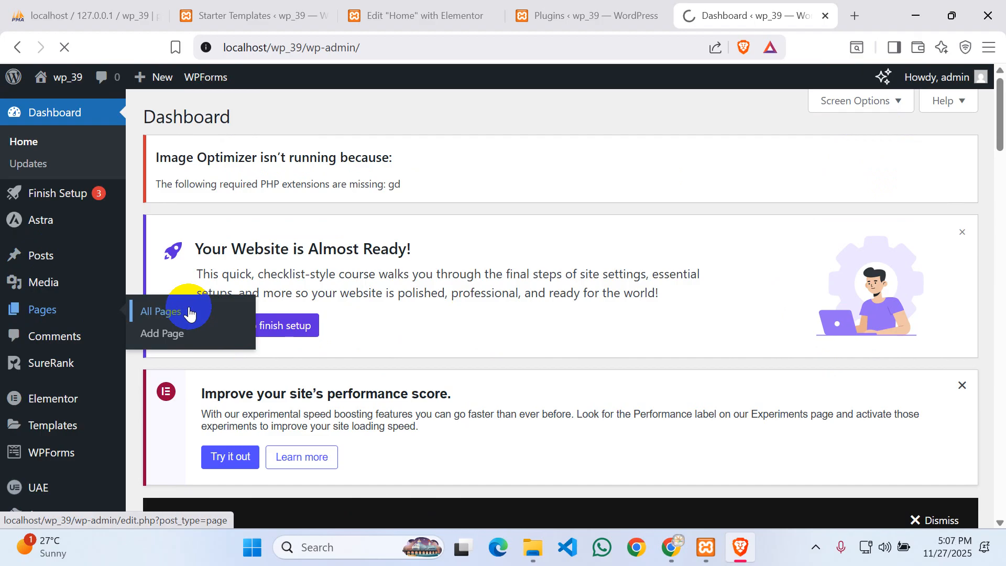
pyautogui.scroll(-1, 139, 319)
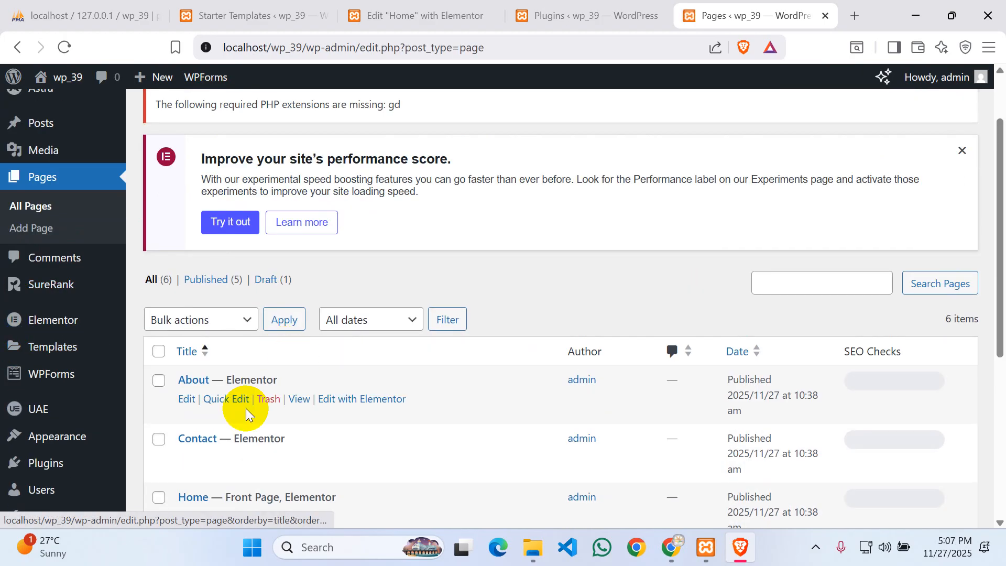
pyautogui.scroll(-3, 246, 414)
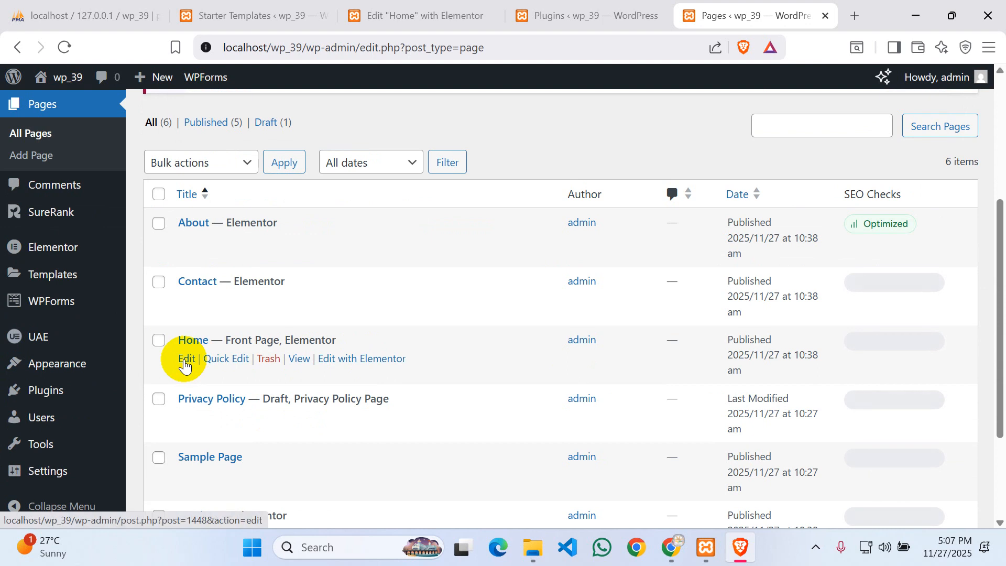
pyautogui.click(185, 360)
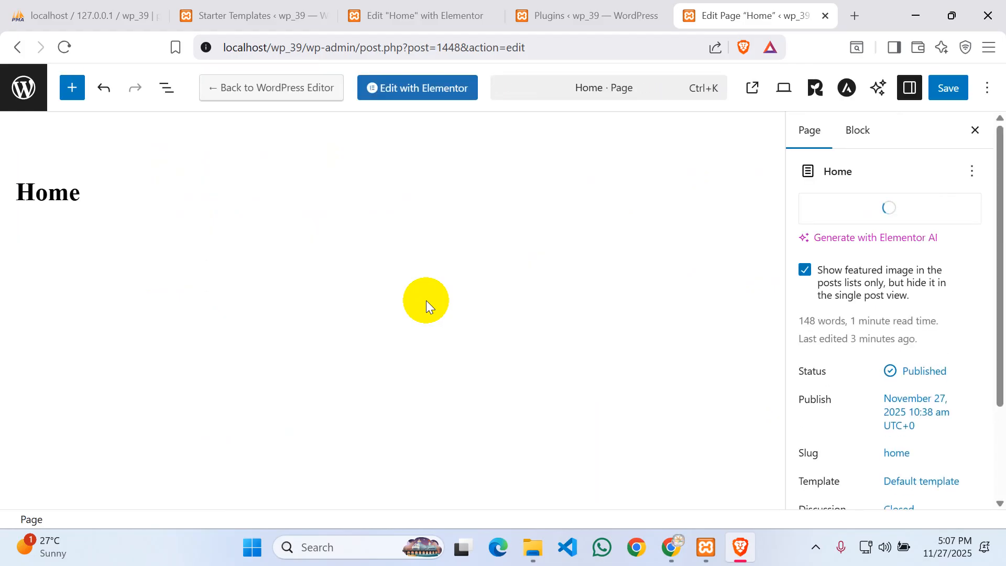
# - Open the Home page with Elementor, confirming Leave in the Leave site dialog
pyautogui.click(406, 89)
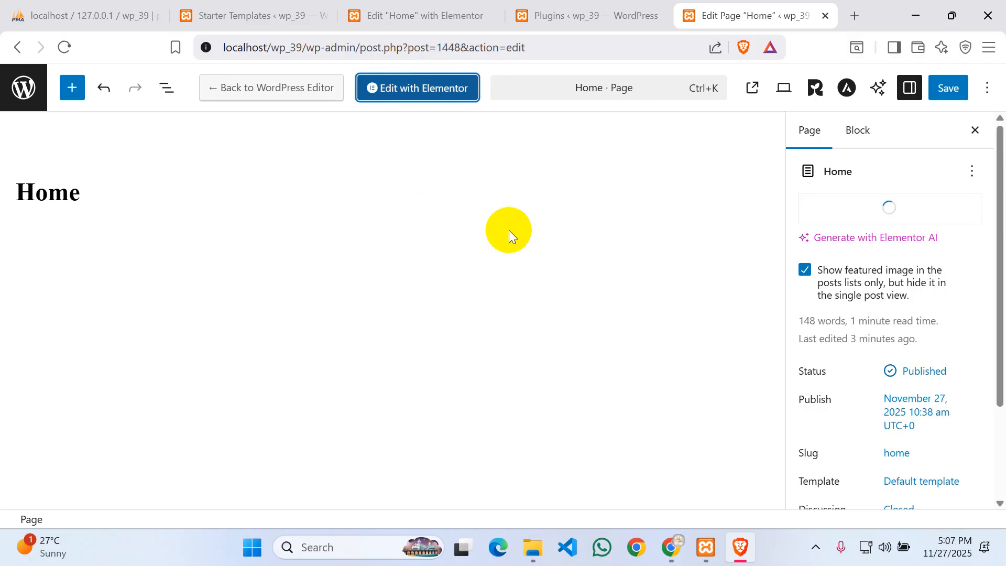
pyautogui.click(443, 92)
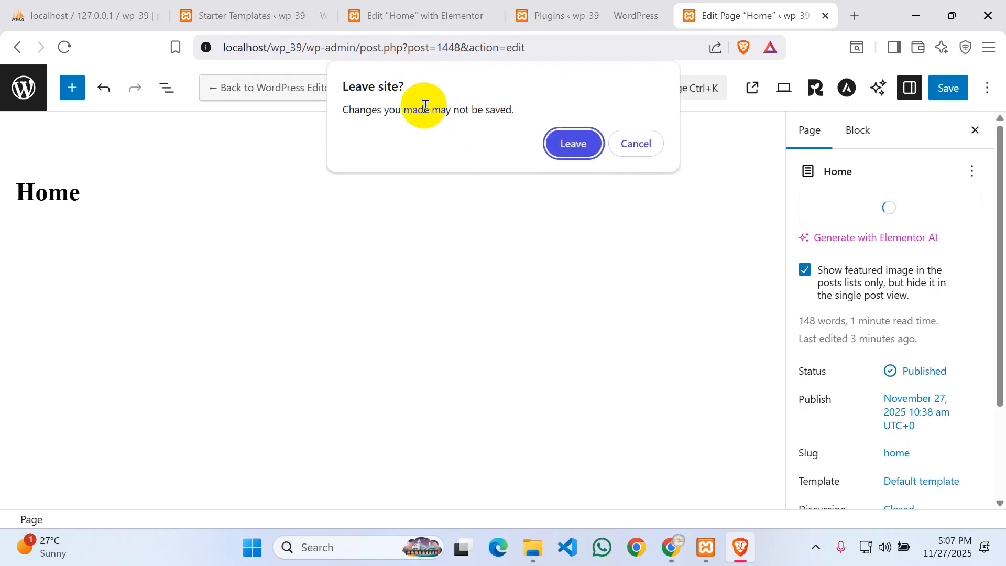
pyautogui.click(569, 144)
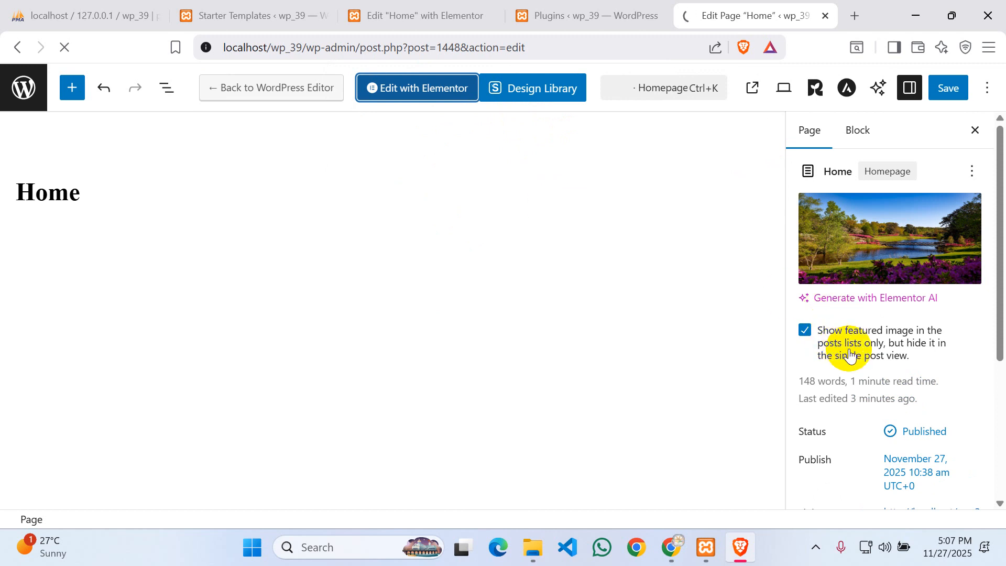
pyautogui.click(804, 330)
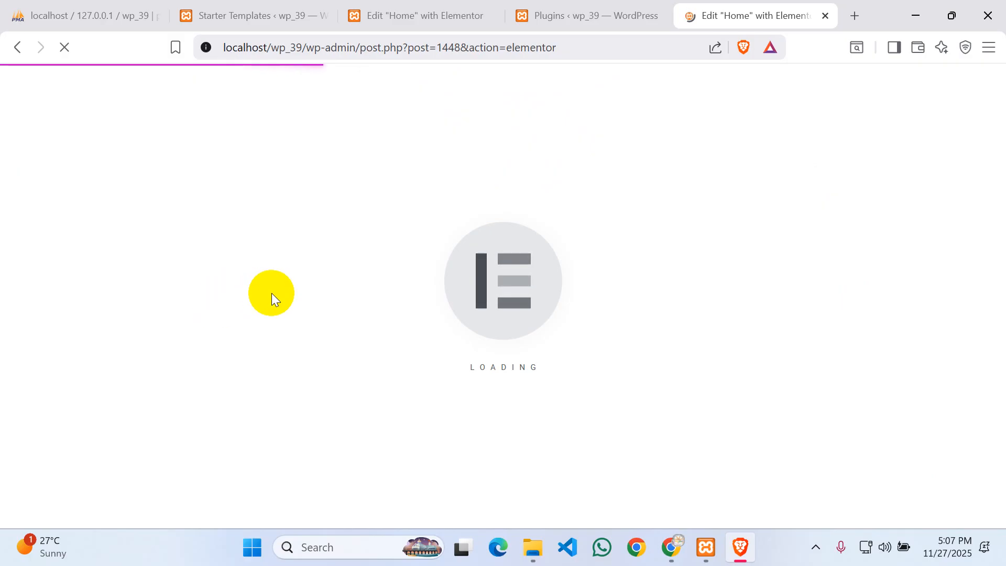
pyautogui.click(815, 546)
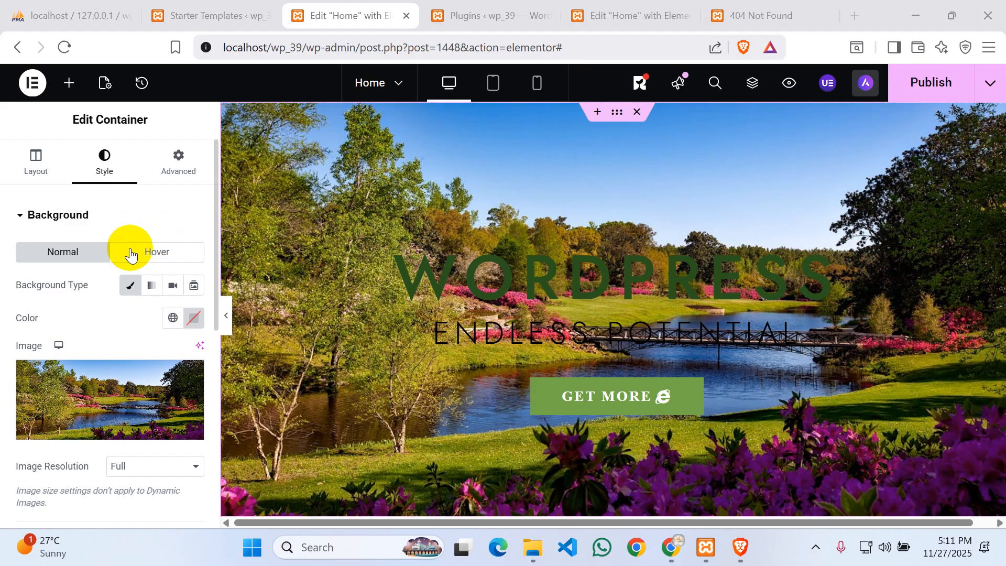
pyautogui.click(622, 113)
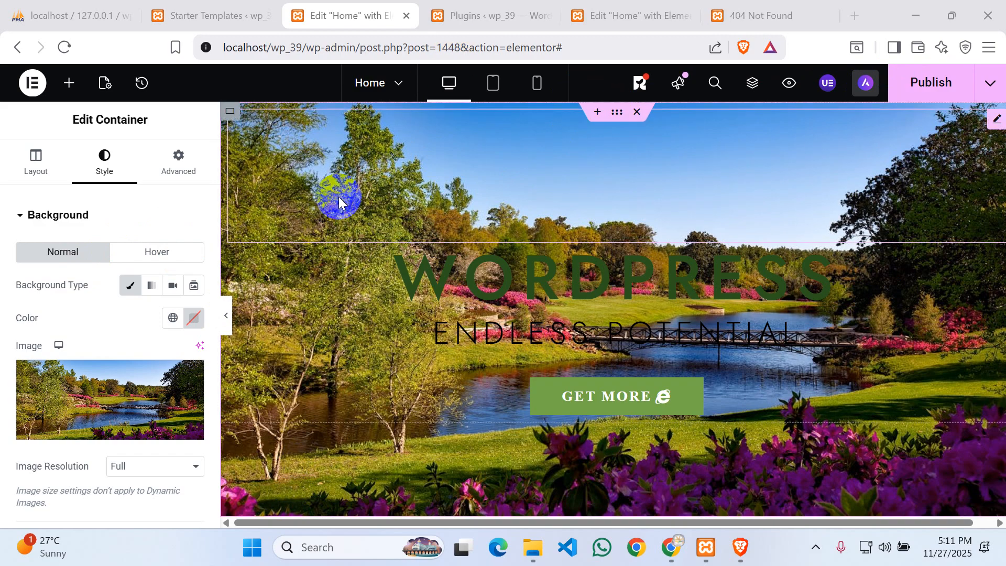
pyautogui.click(620, 111)
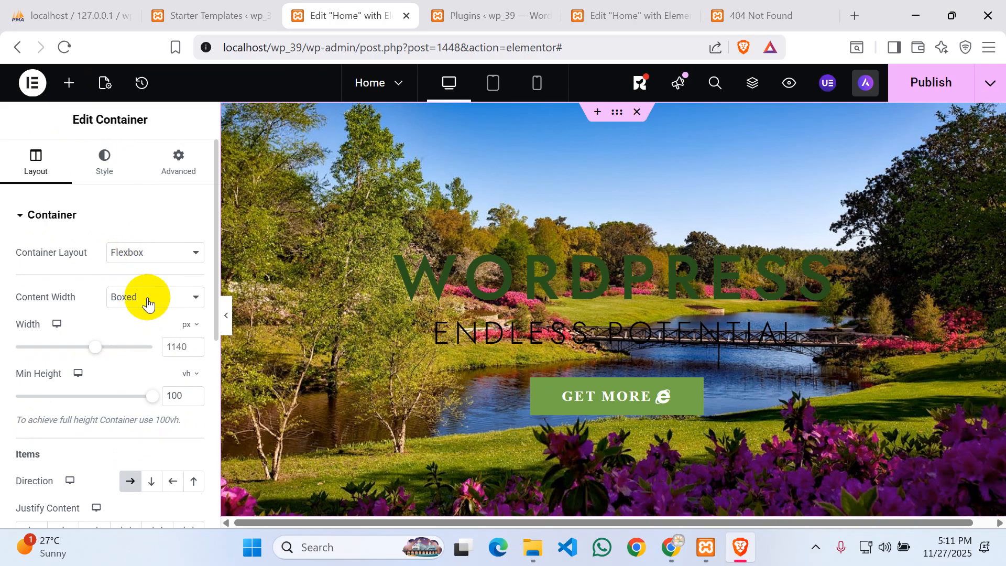
pyautogui.scroll(-3, 108, 416)
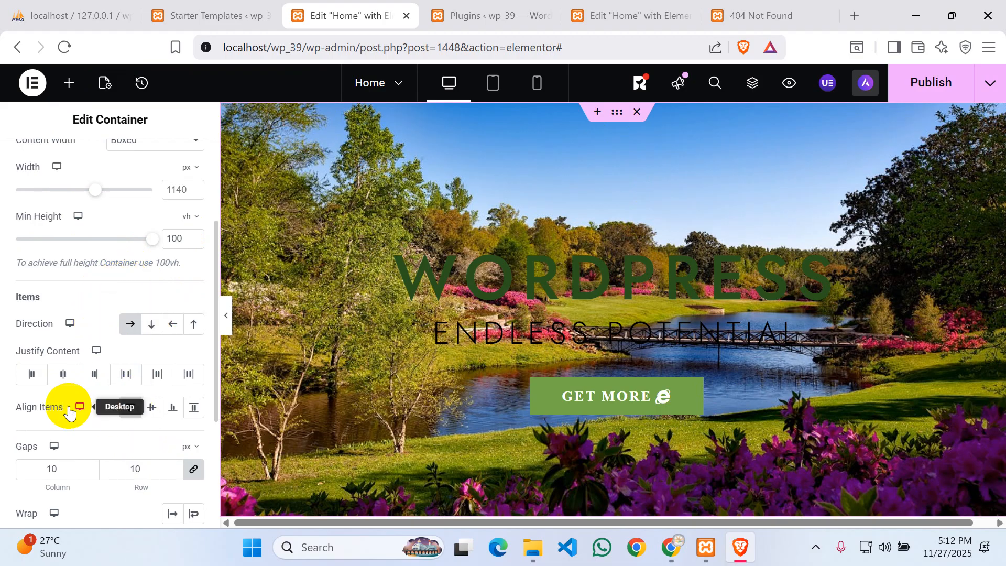
pyautogui.scroll(-4, 99, 441)
pyautogui.scroll(7, 98, 425)
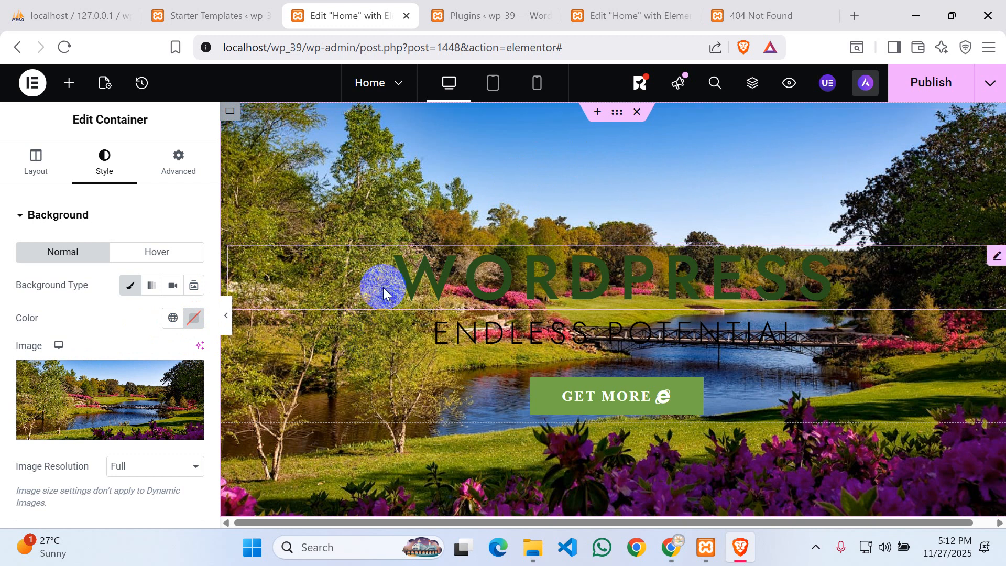
pyautogui.scroll(-2, 350, 215)
pyautogui.scroll(2, 389, 365)
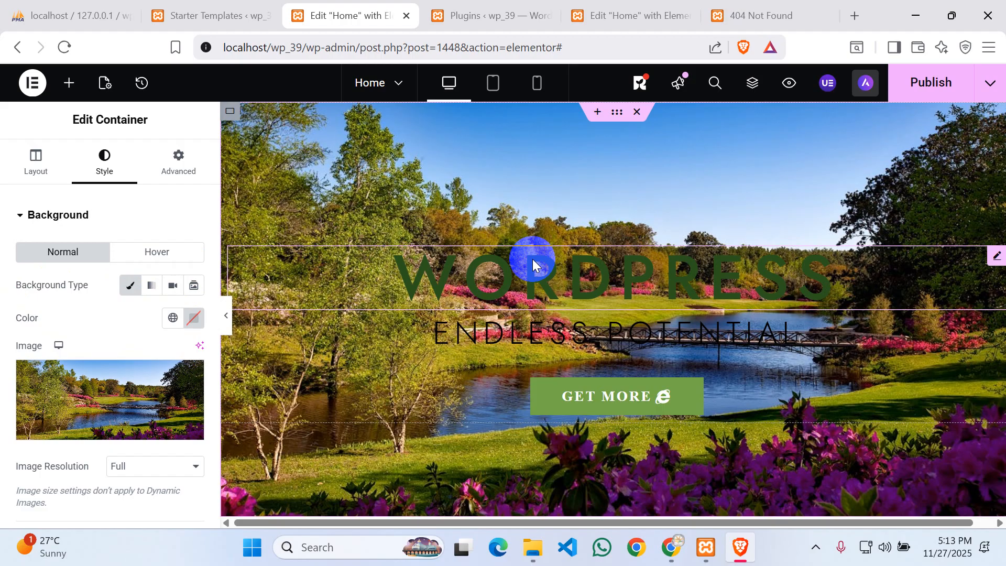
# - Set the hero container background type to Gradient and review its colour, location, type and angle settings
pyautogui.click(152, 289)
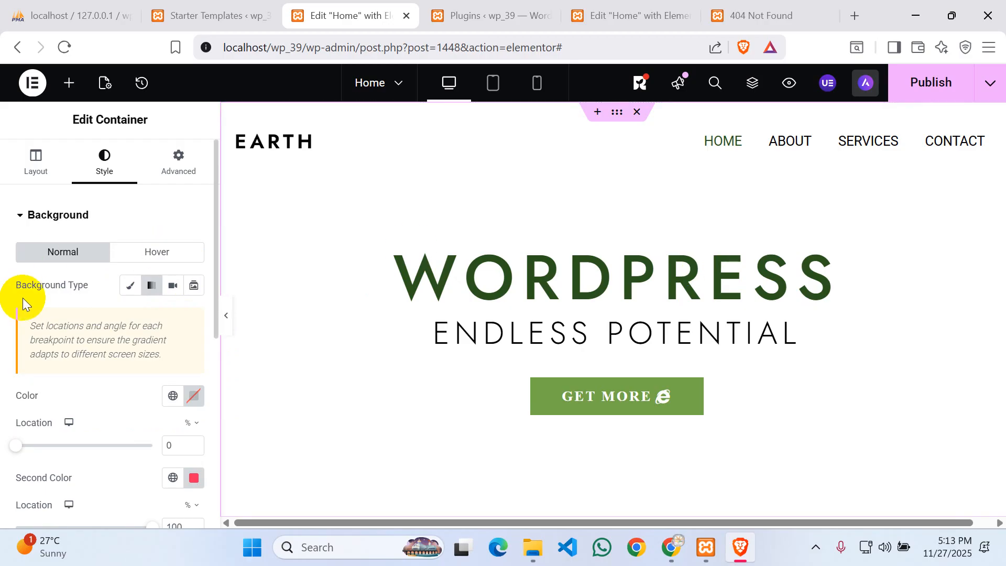
pyautogui.scroll(-2, 117, 352)
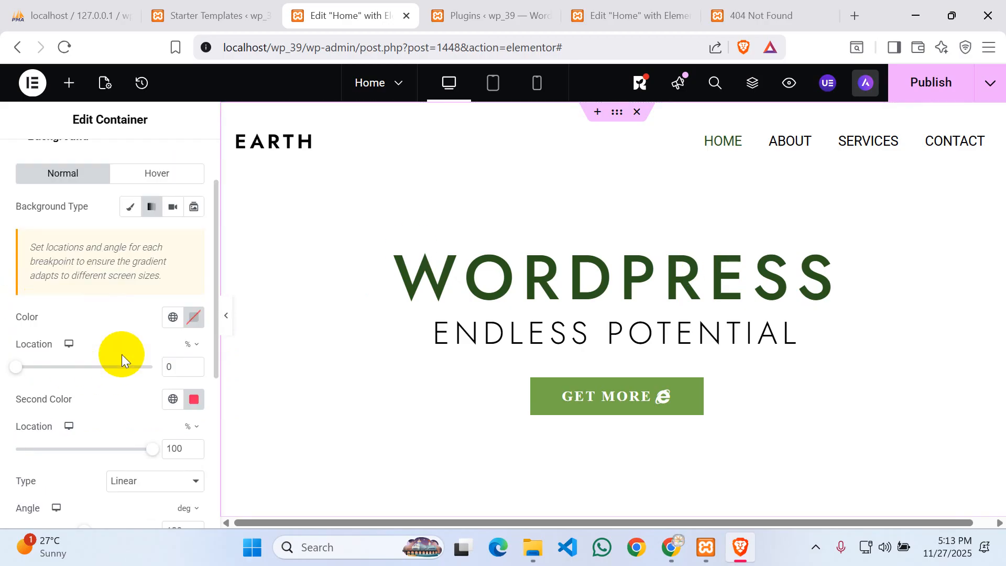
pyautogui.scroll(2, 122, 352)
pyautogui.scroll(-2, 96, 337)
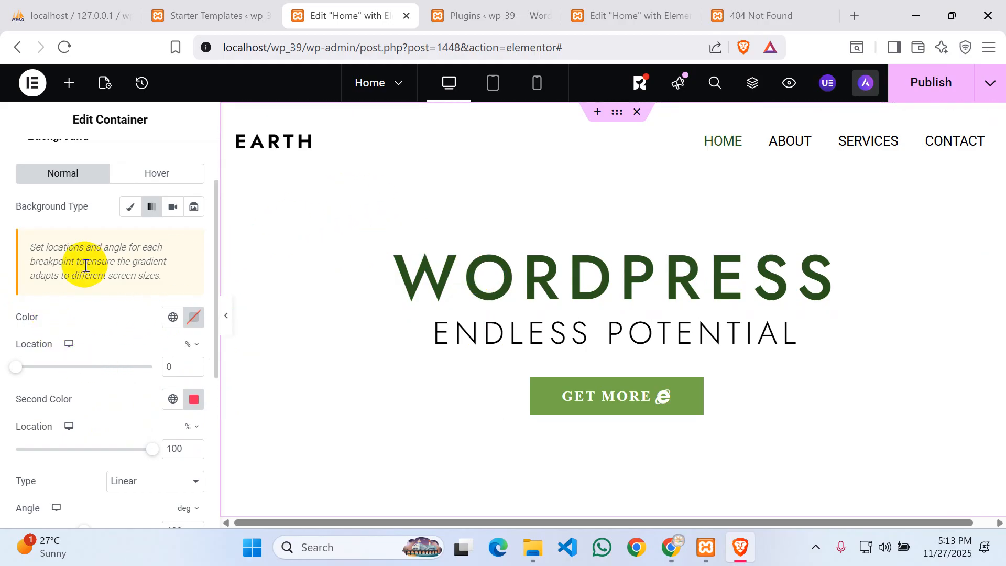
pyautogui.scroll(2, 103, 271)
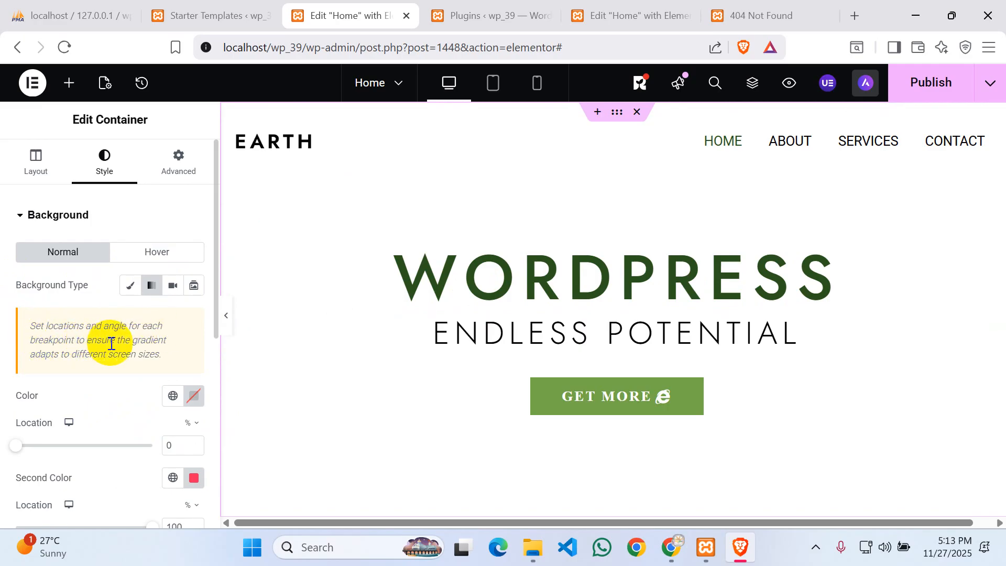
pyautogui.scroll(-2, 114, 328)
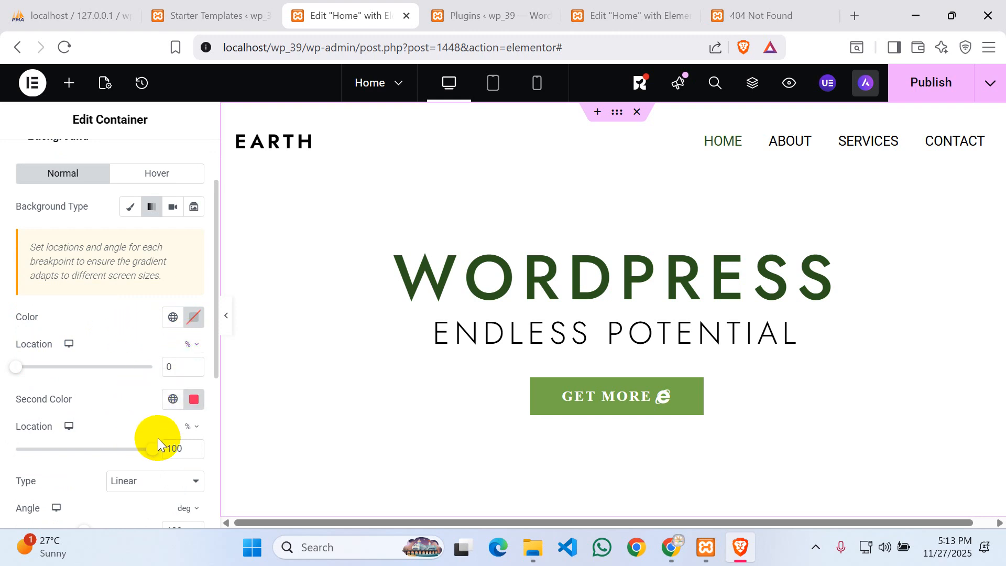
pyautogui.scroll(-2, 152, 461)
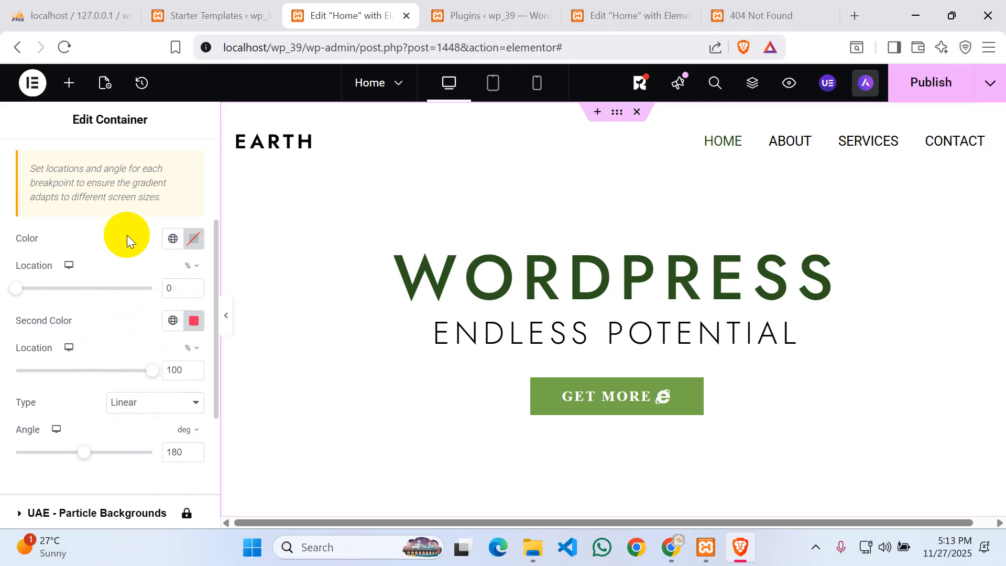
# - Set the first gradient colour to pale pinkish grey #E6DDDD
pyautogui.click(193, 240)
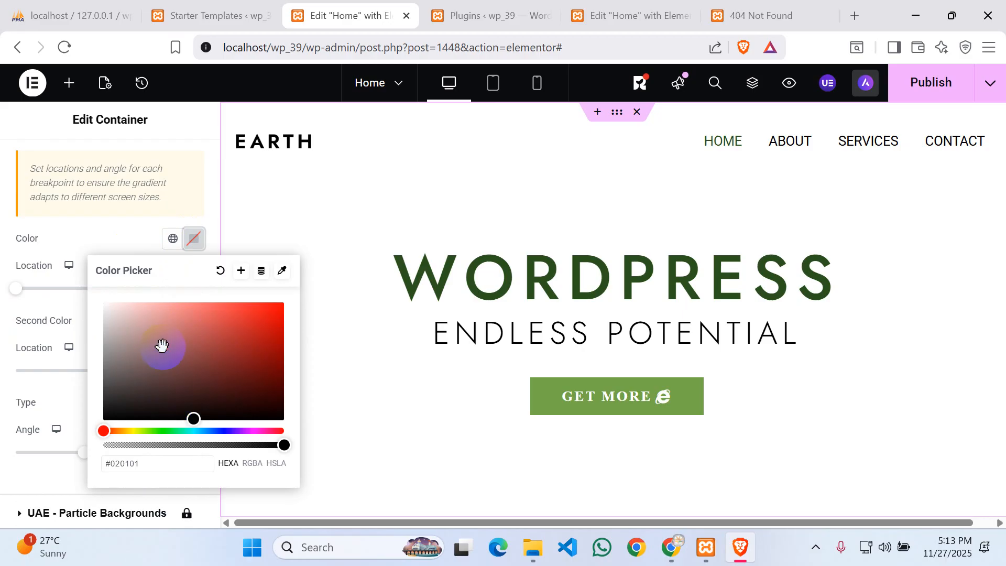
pyautogui.click(161, 347)
pyautogui.click(180, 330)
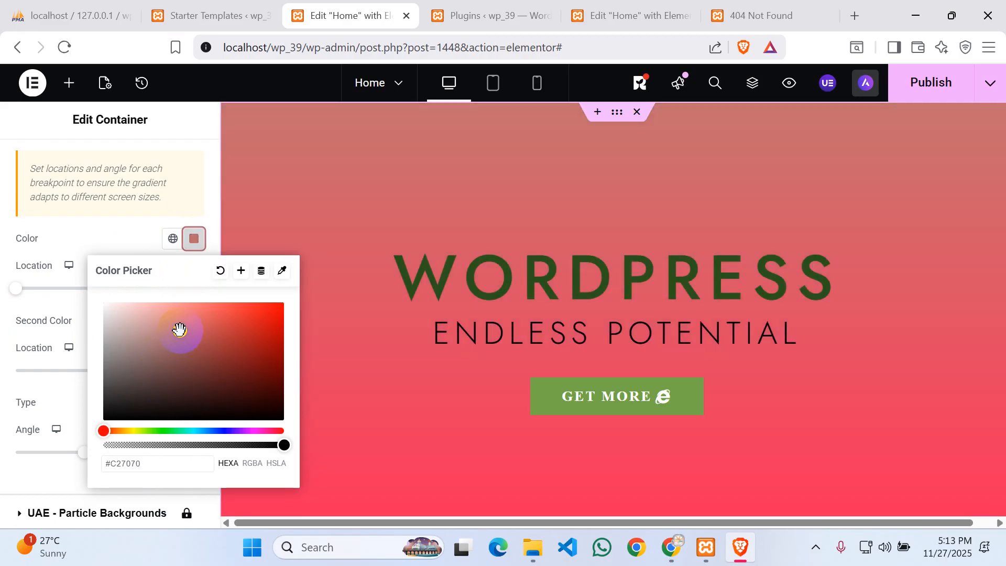
pyautogui.click(142, 325)
pyautogui.click(130, 315)
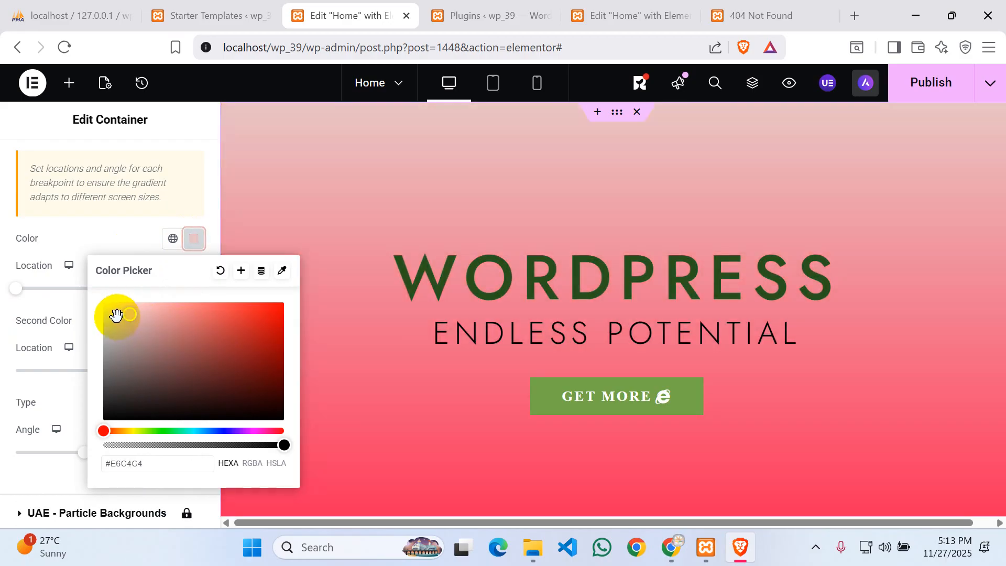
pyautogui.click(115, 318)
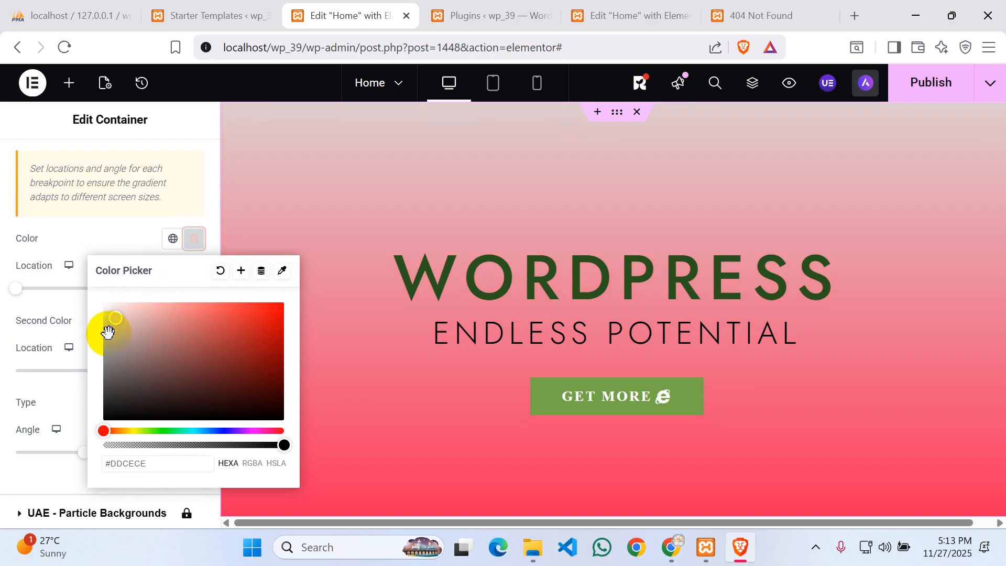
pyautogui.click(109, 332)
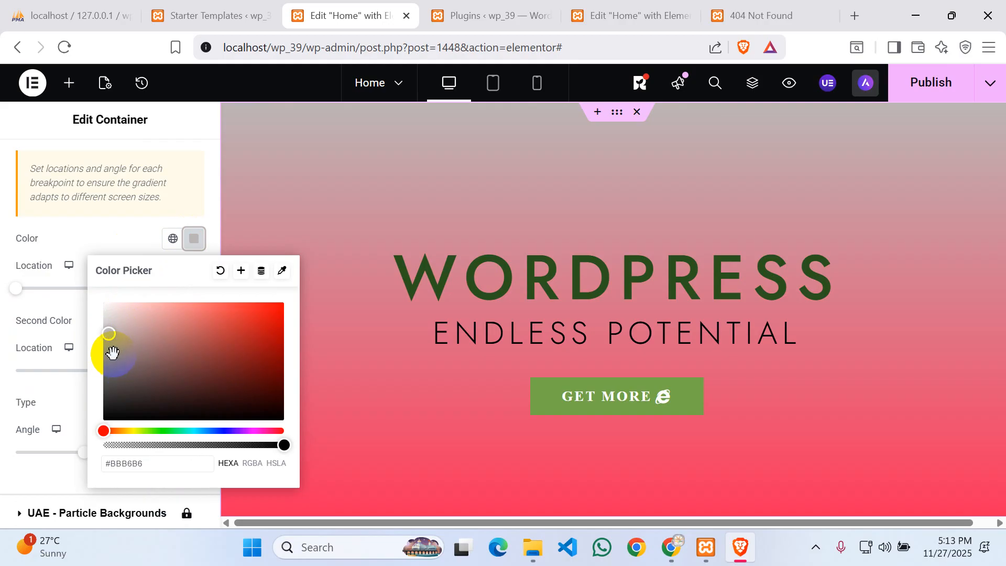
pyautogui.click(110, 347)
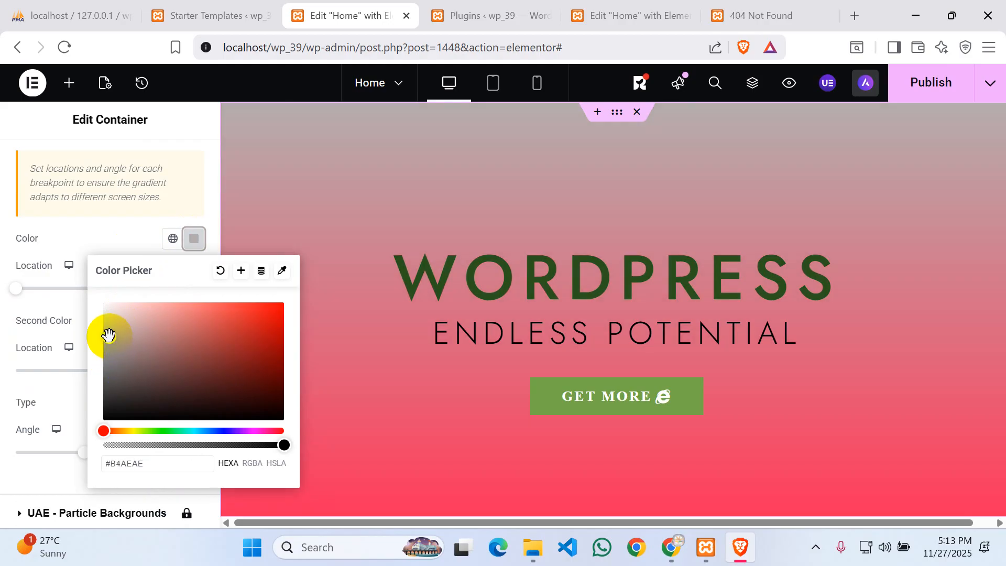
pyautogui.click(109, 312)
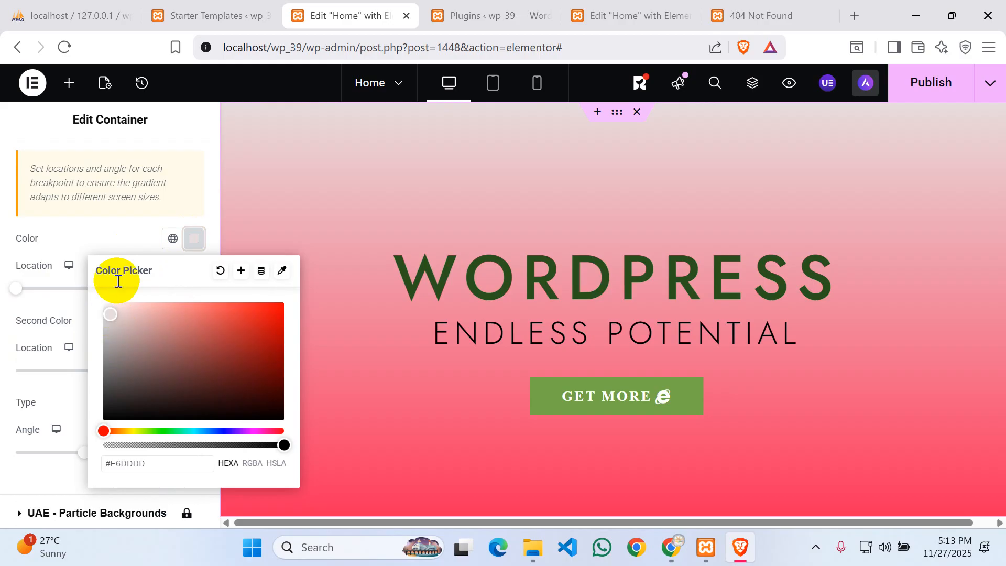
pyautogui.click(109, 237)
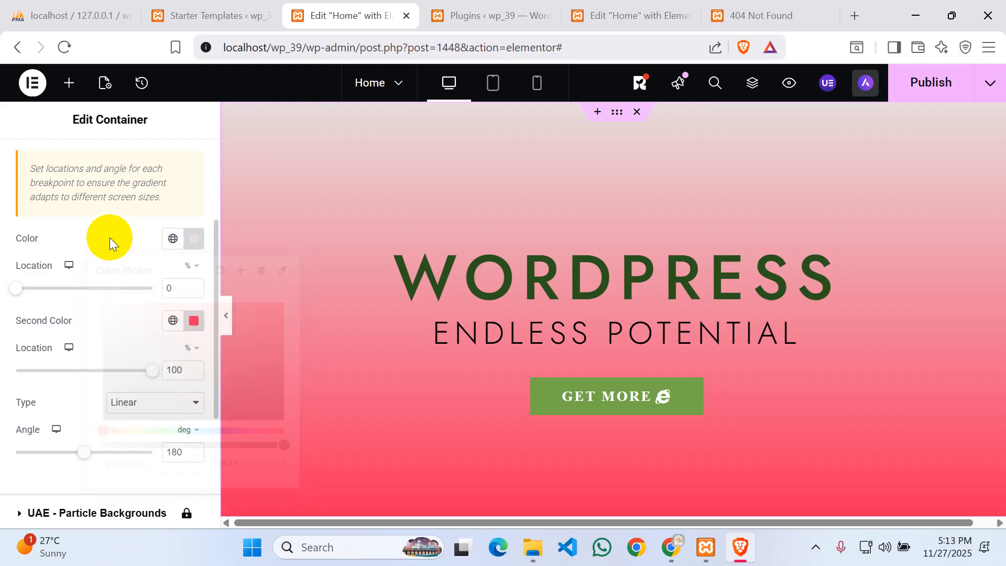
# - Set the second gradient colour to deep red #DE0B40
pyautogui.click(194, 322)
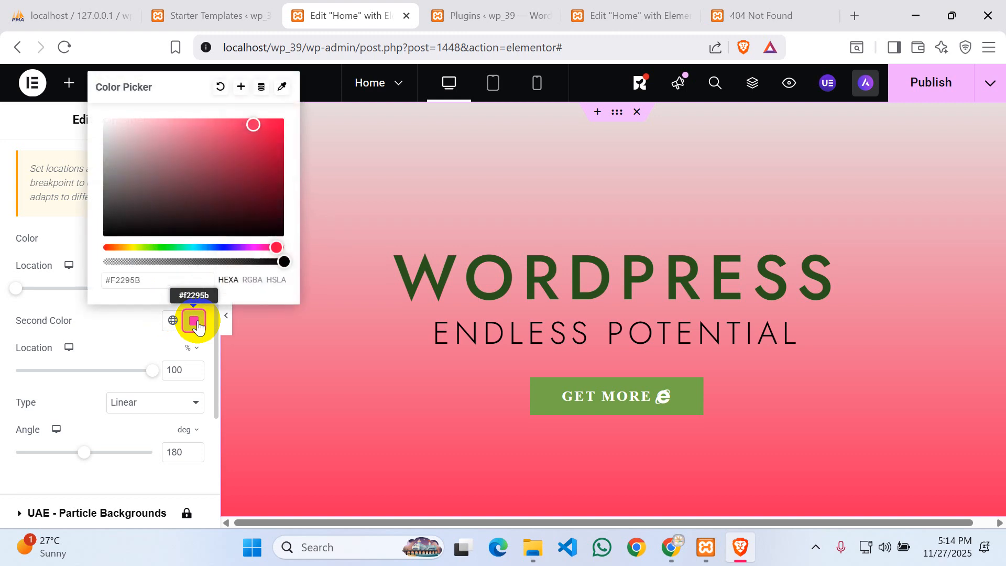
pyautogui.click(181, 130)
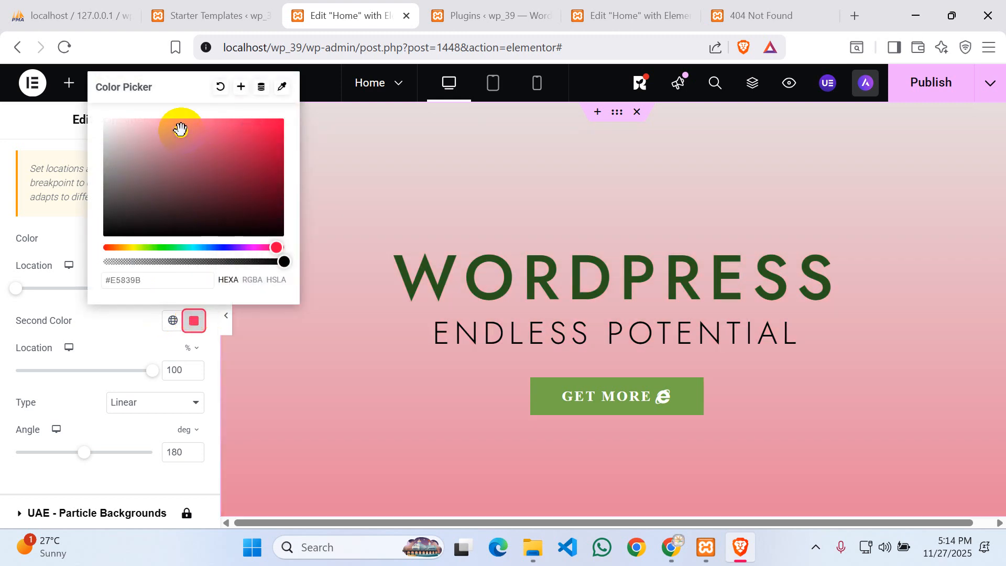
pyautogui.click(273, 133)
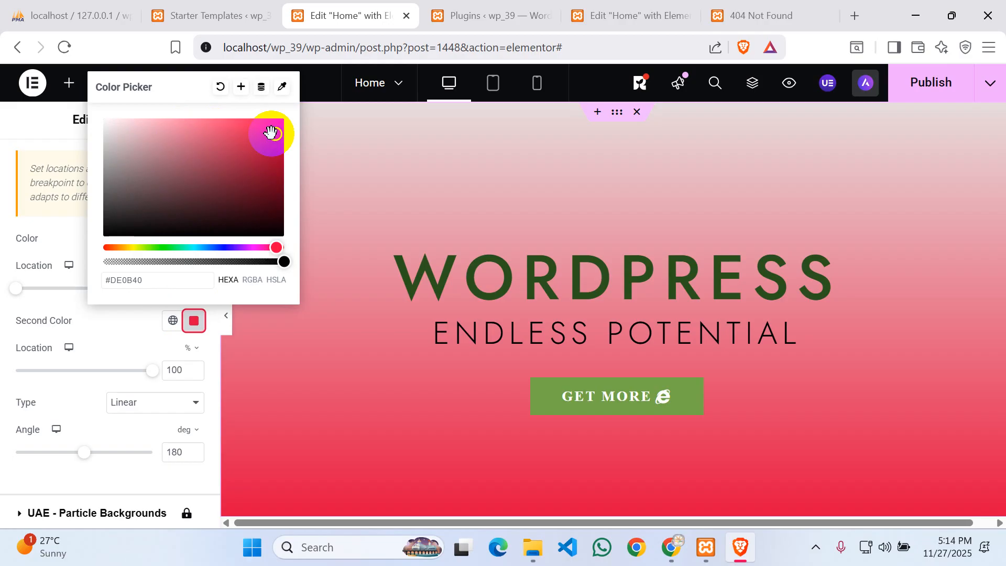
pyautogui.click(131, 340)
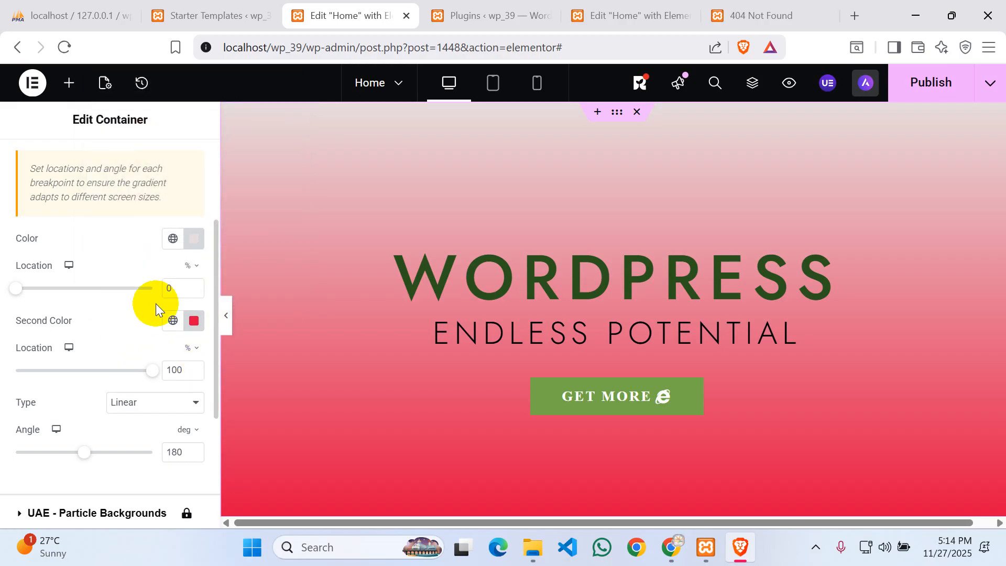
# - Try the Radial gradient type, revert it to Linear, and show the hidden tray icons
pyautogui.scroll(3, 138, 297)
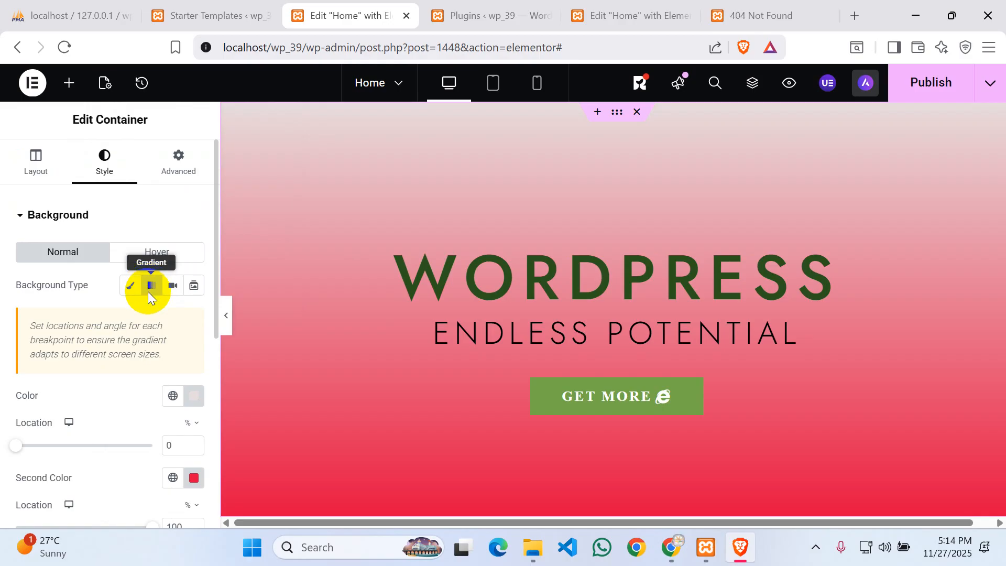
pyautogui.scroll(-3, 145, 292)
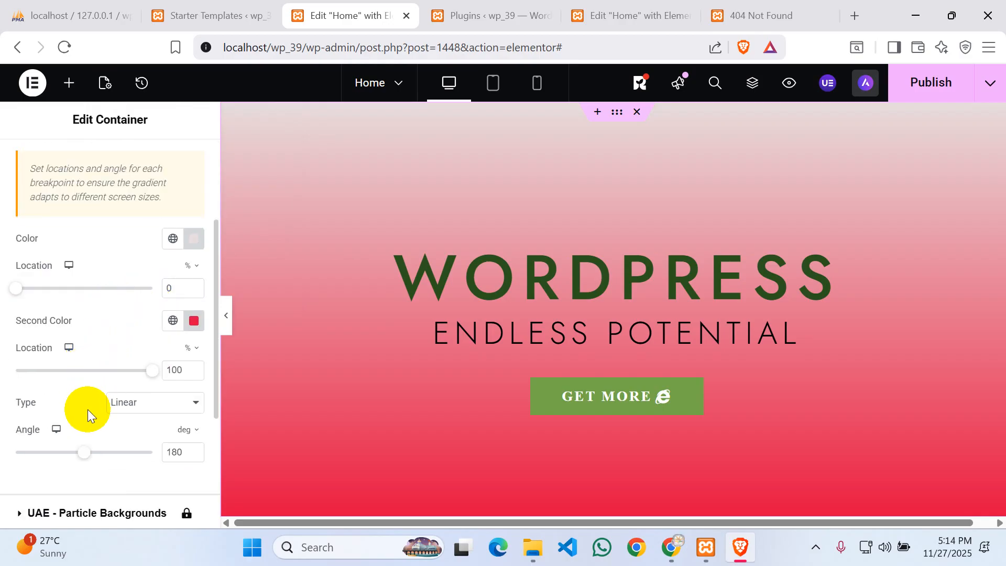
pyautogui.click(195, 402)
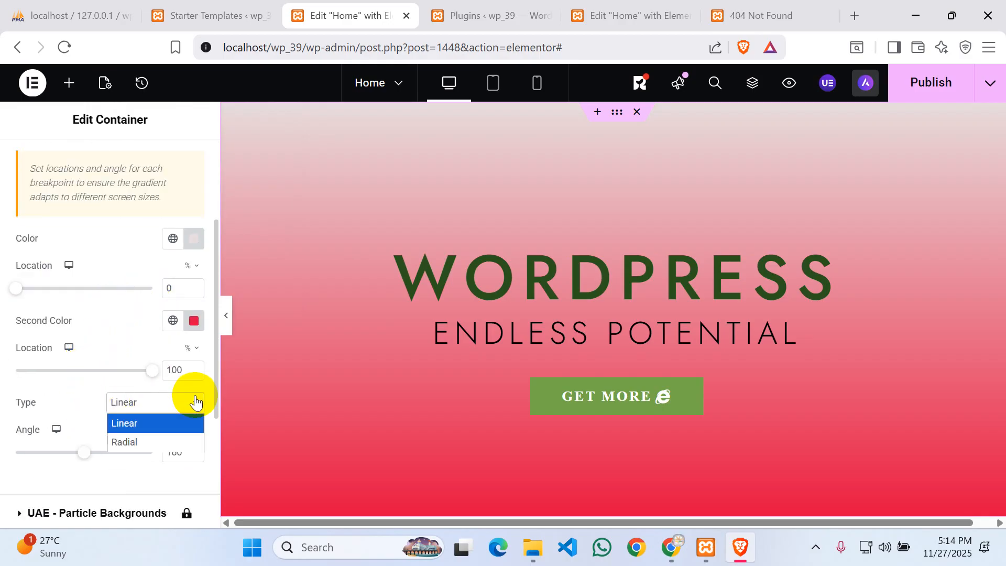
pyautogui.click(118, 440)
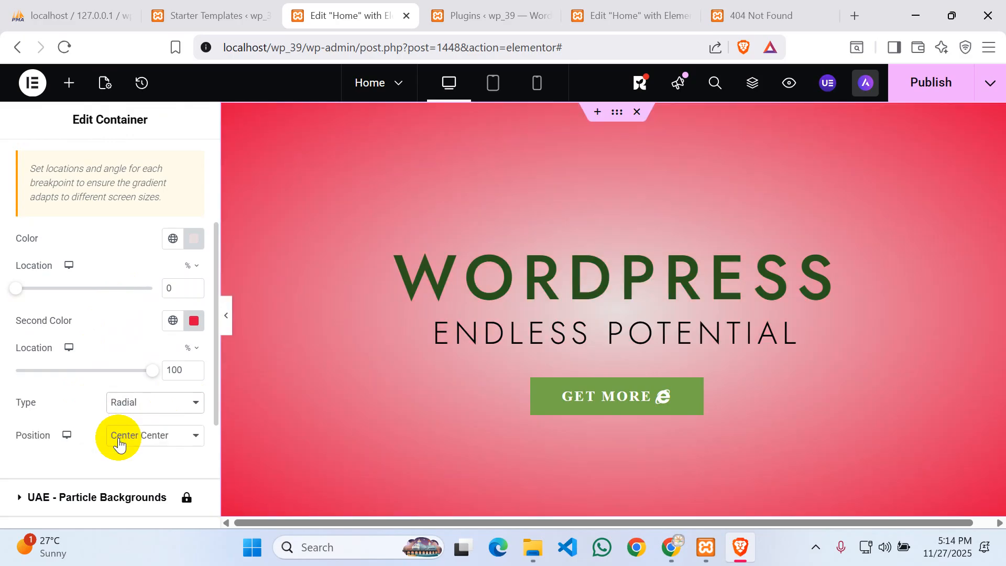
pyautogui.click(160, 402)
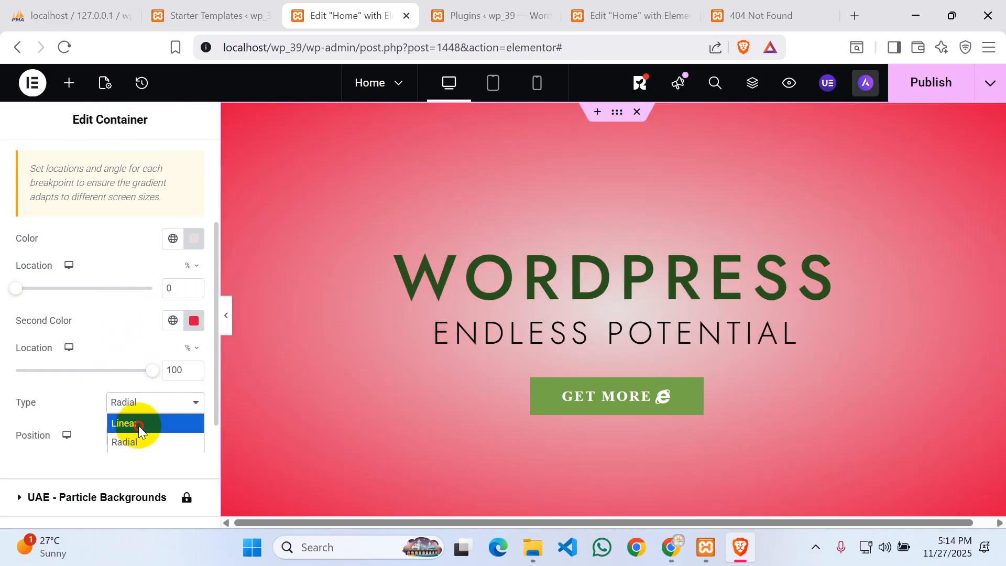
pyautogui.click(138, 422)
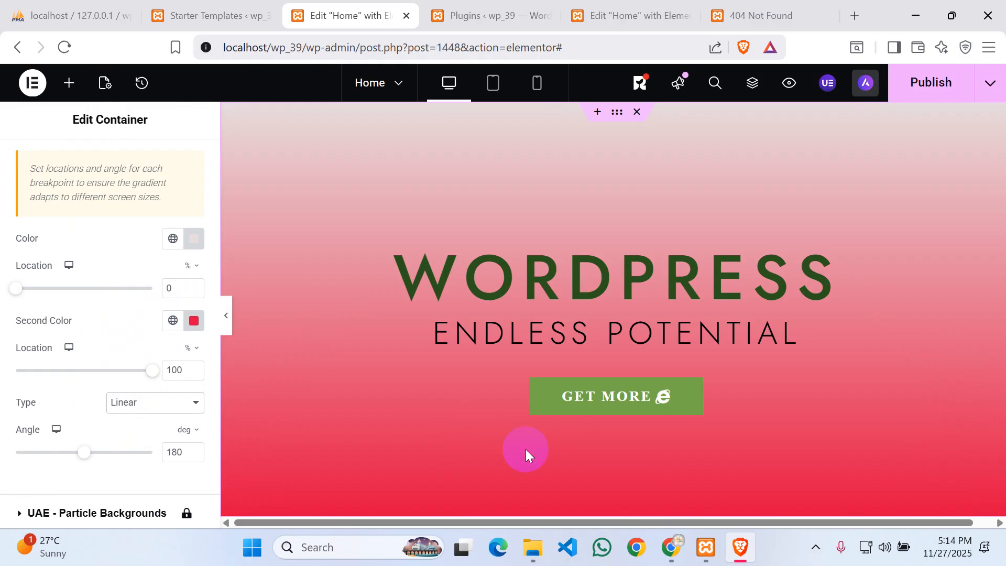
pyautogui.click(816, 547)
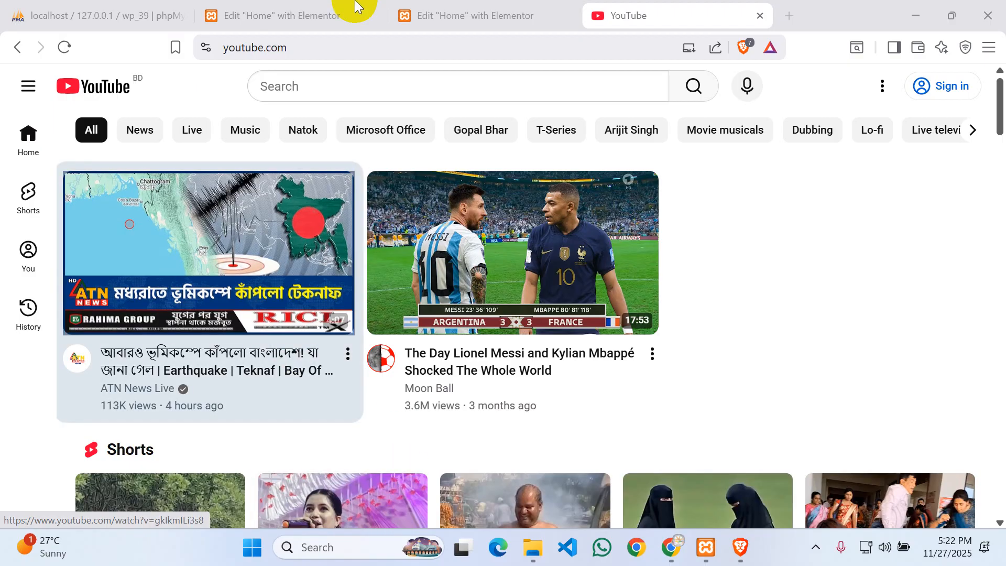
# - In the other Elementor tab, set the hero background type to Video and focus Video Link
pyautogui.click(414, 6)
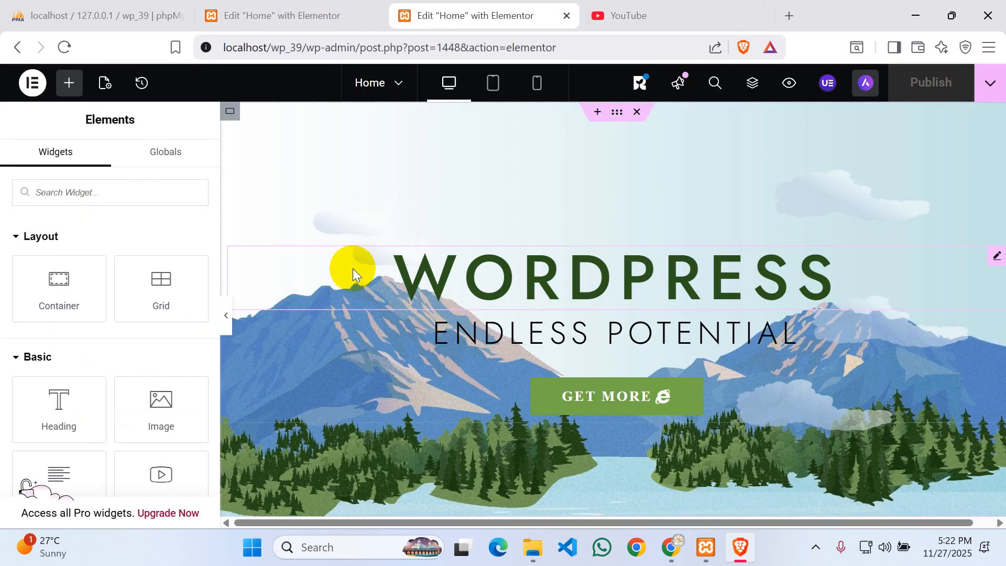
pyautogui.click(300, 7)
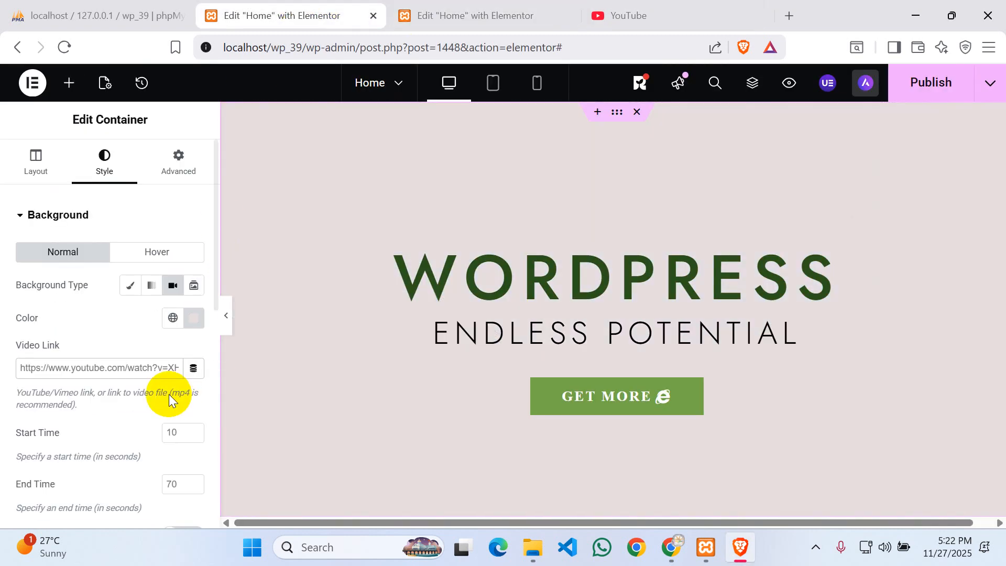
pyautogui.click(152, 285)
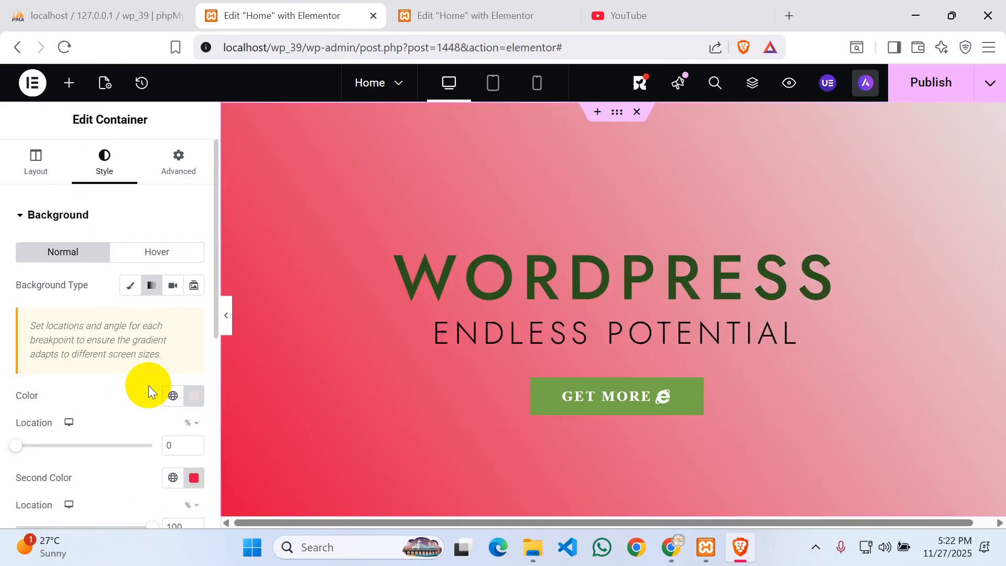
pyautogui.scroll(-2, 149, 386)
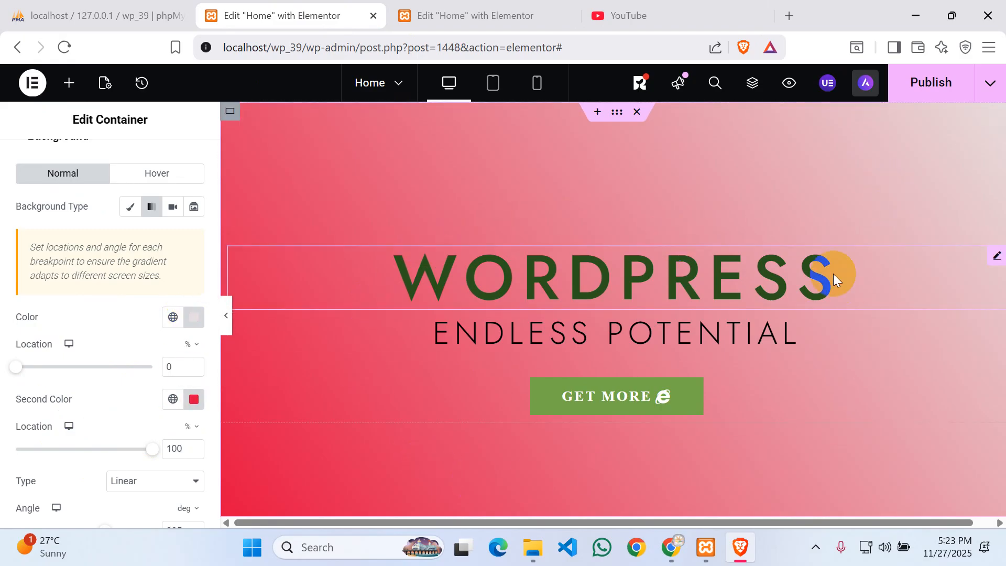
pyautogui.click(172, 207)
pyautogui.click(69, 290)
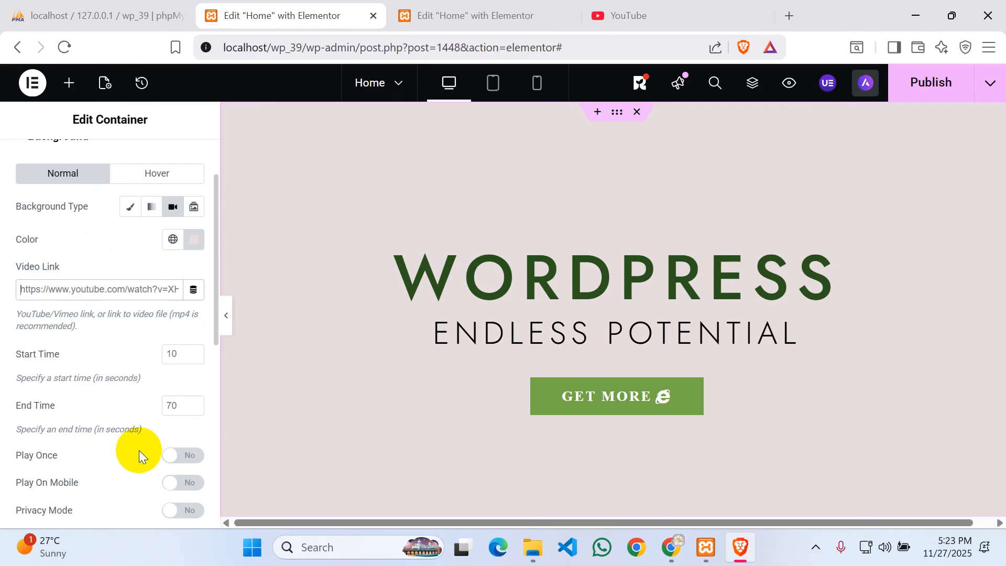
# - Switch to YouTube and search for 'nature short' via a suggestion
pyautogui.click(660, 9)
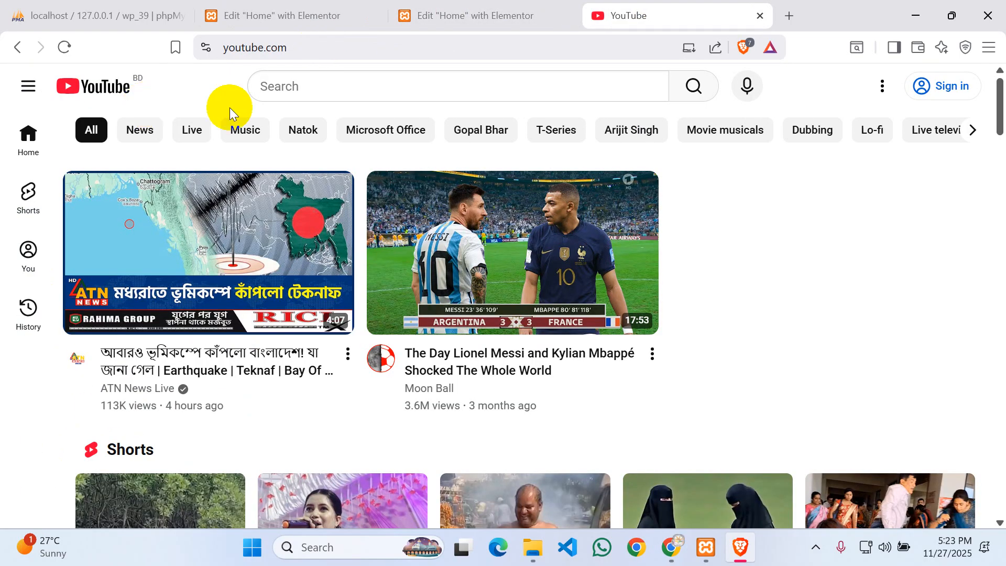
pyautogui.click(511, 84)
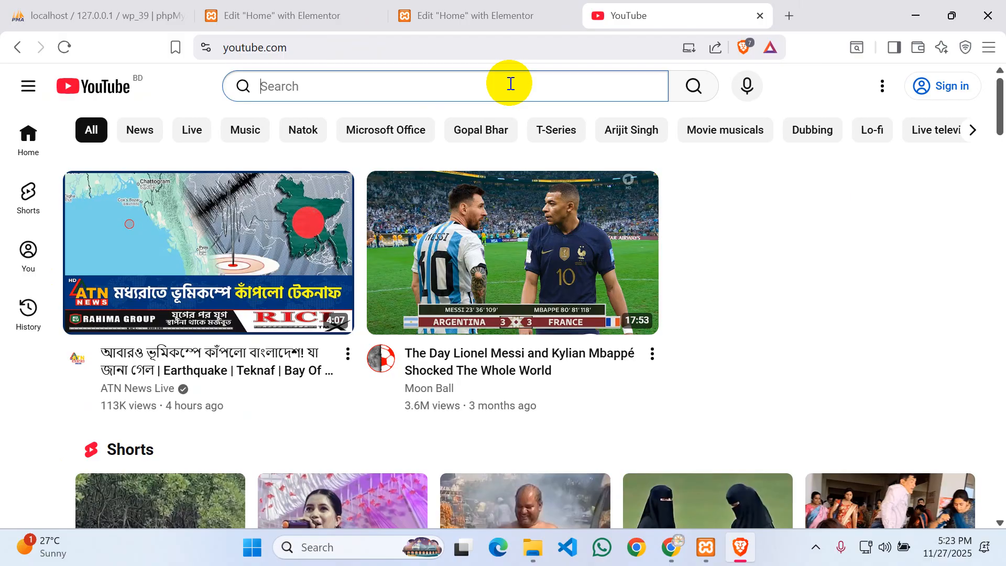
pyautogui.scroll(-5, 834, 235)
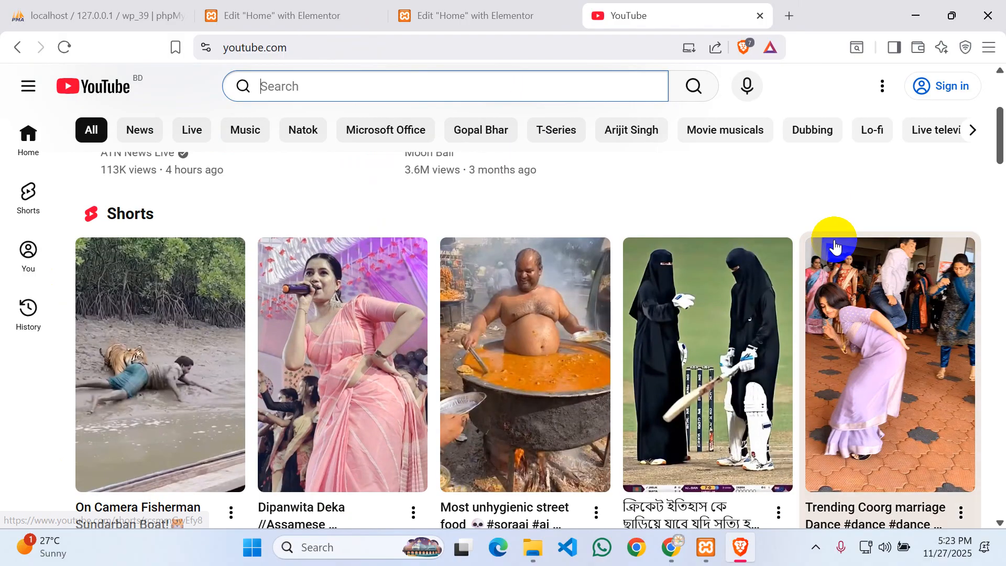
pyautogui.scroll(-7, 815, 250)
pyautogui.scroll(10, 815, 250)
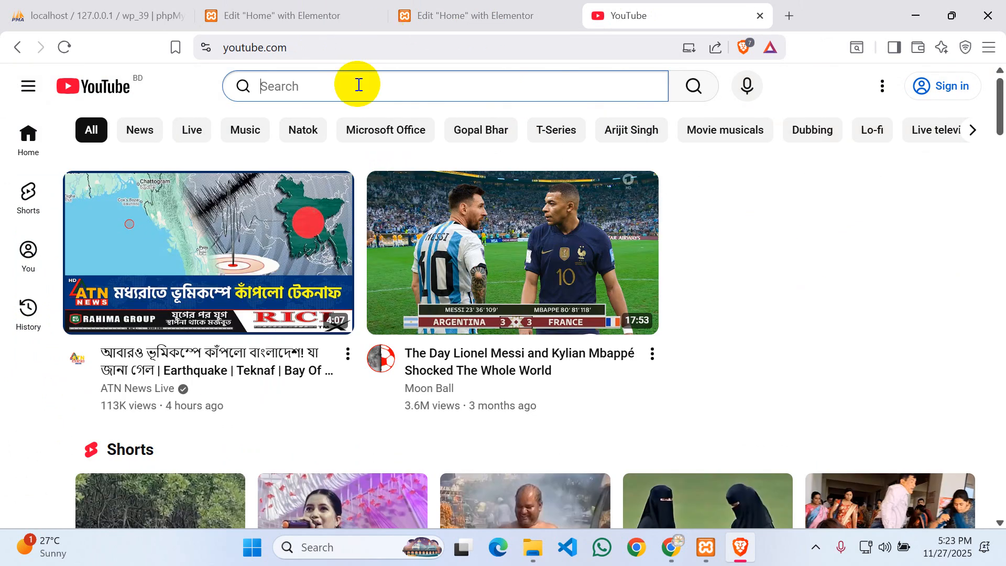
pyautogui.write('nature')
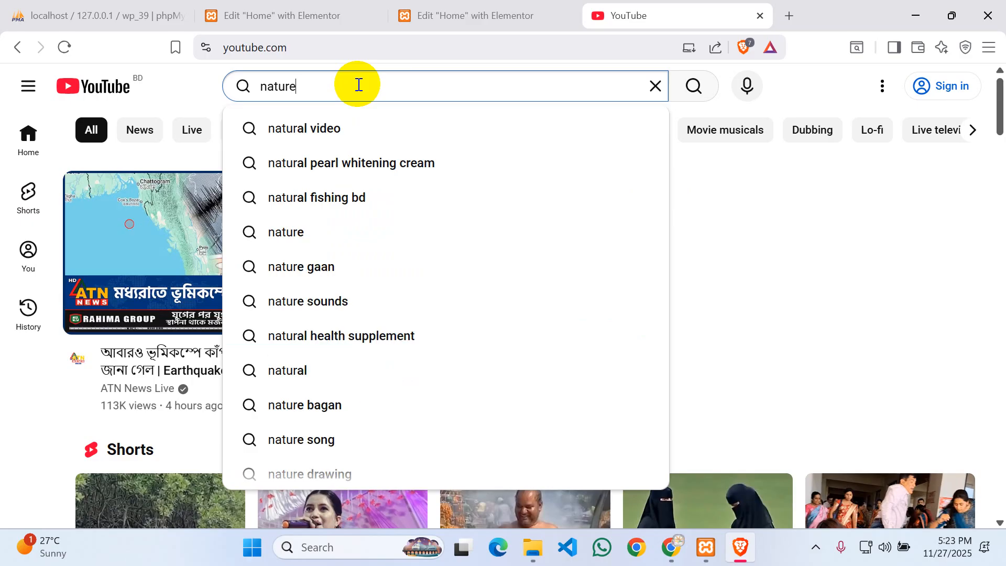
pyautogui.write(' short')
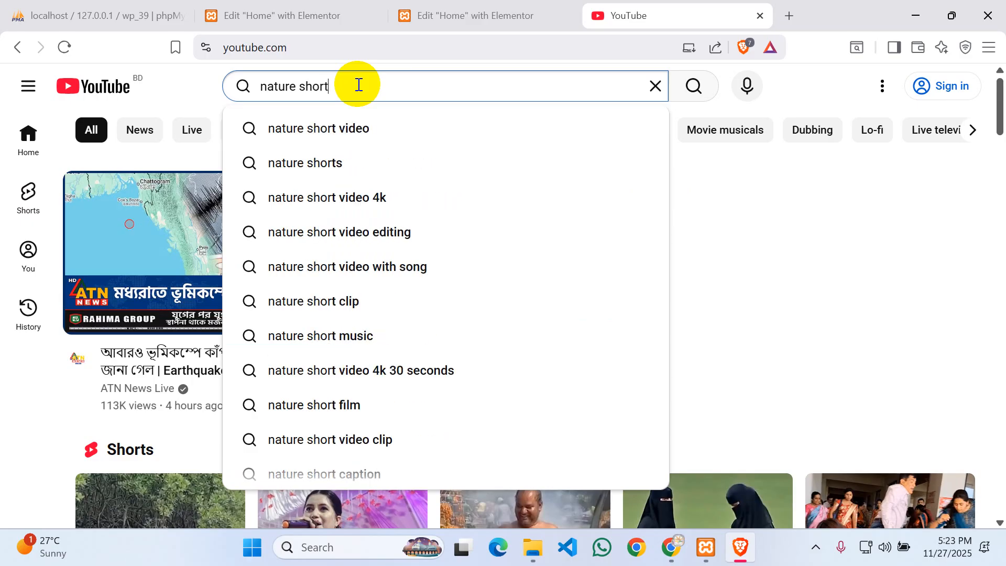
pyautogui.click(321, 137)
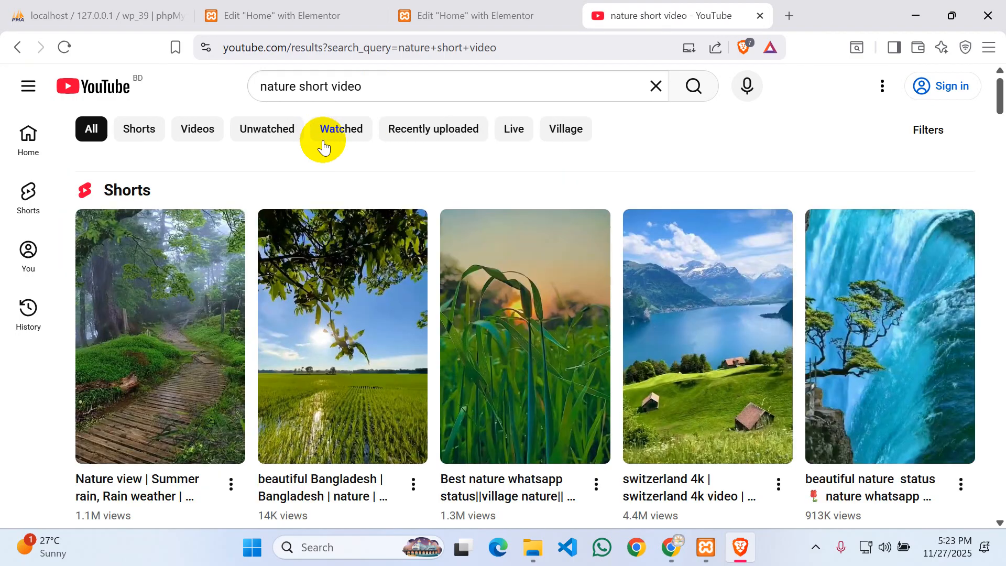
# - Drop 'short' from the query and search for 'nature video'
pyautogui.scroll(-6, 503, 220)
pyautogui.scroll(6, 508, 210)
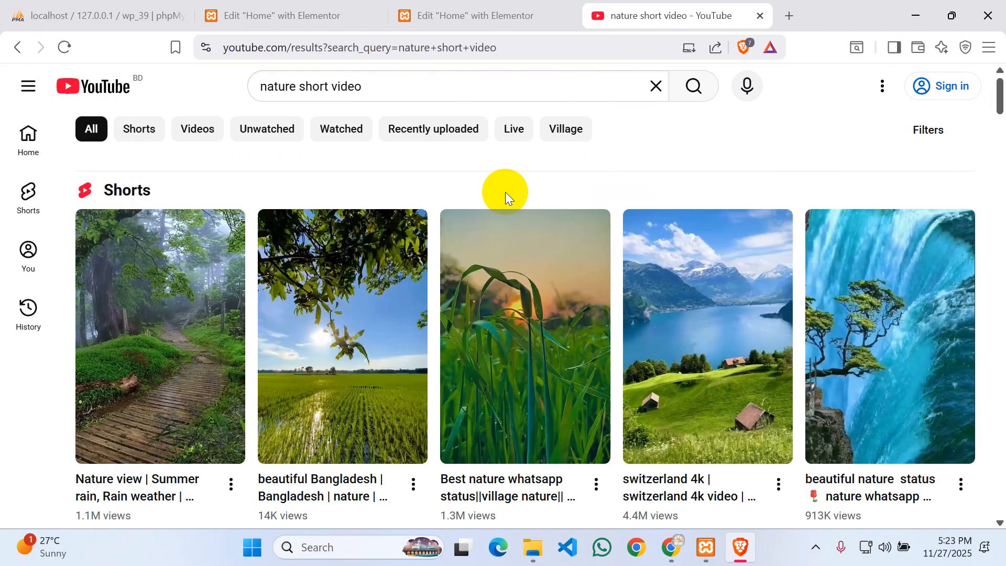
pyautogui.click(329, 86)
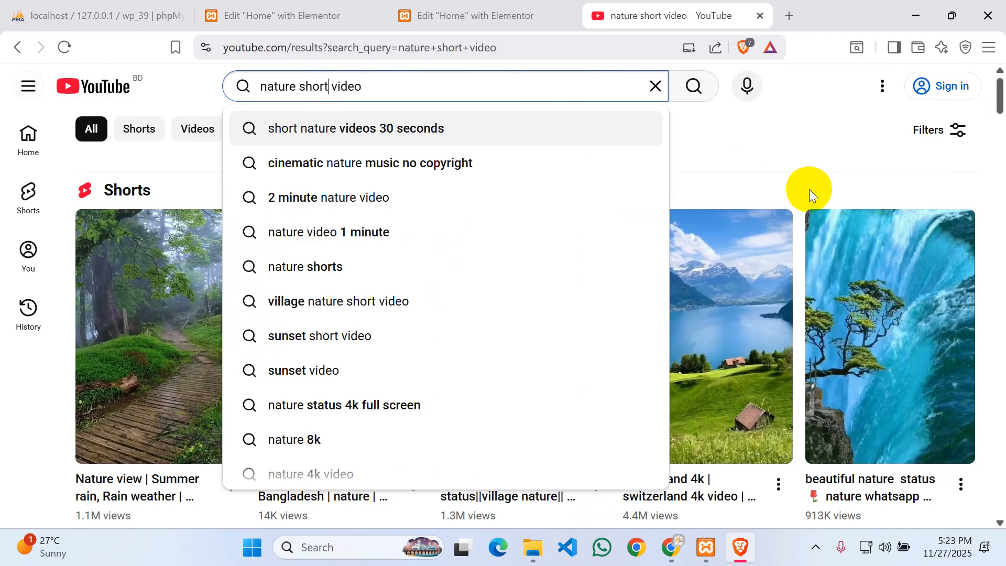
pyautogui.press('BackSpace')
pyautogui.press('BackSpace')
pyautogui.press('BackSpace')
pyautogui.press('BackSpace')
pyautogui.press('BackSpace')
pyautogui.press('BackSpace')
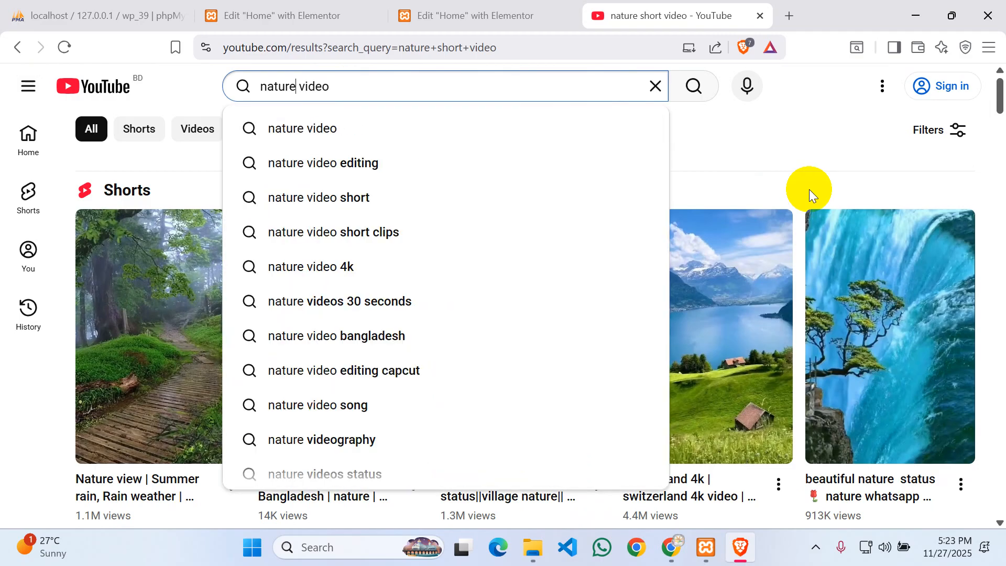
pyautogui.press('Return')
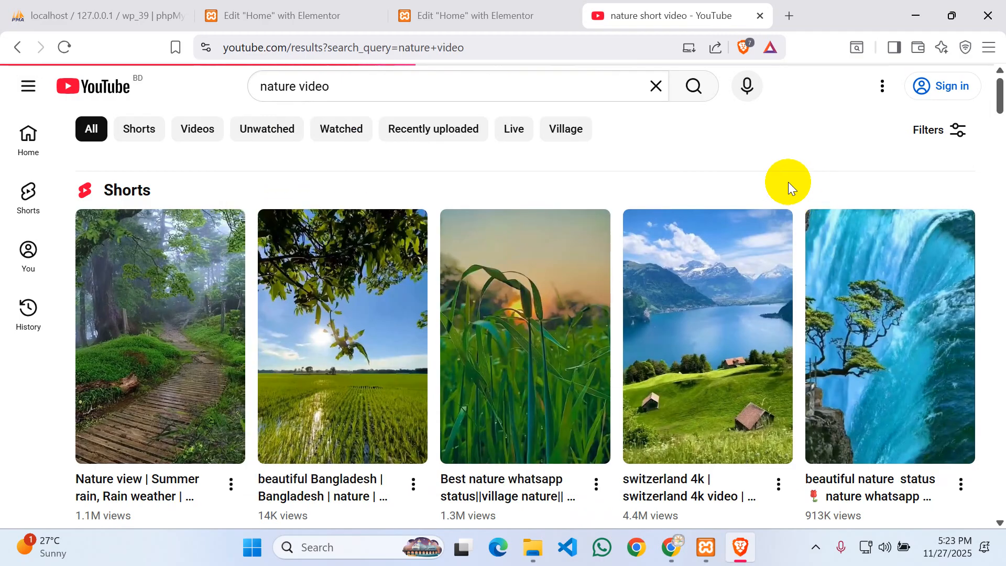
# - Refine the search to 'nature video 1 minute' using the suggestion
pyautogui.scroll(-5, 760, 236)
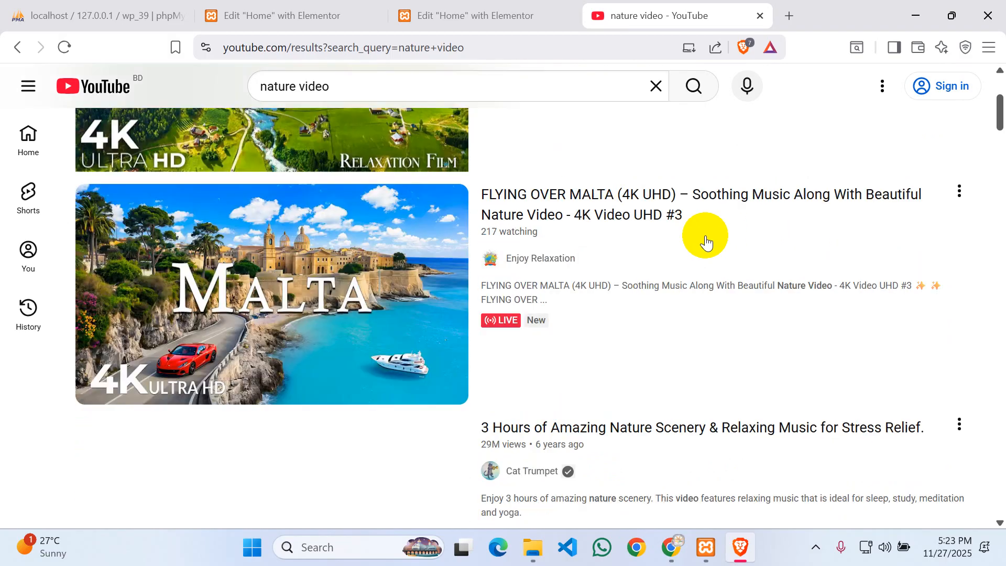
pyautogui.scroll(-6, 706, 241)
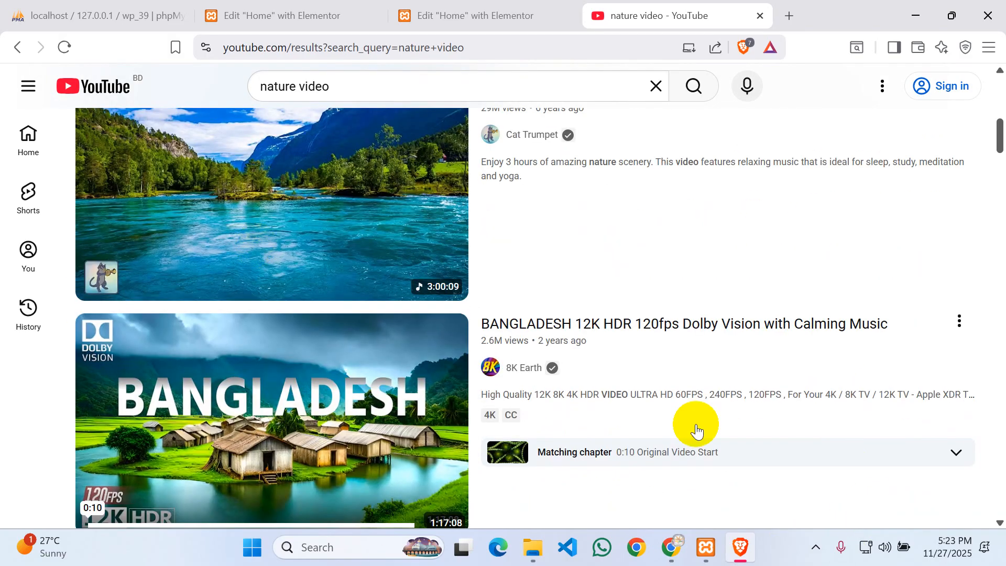
pyautogui.scroll(-15, 744, 381)
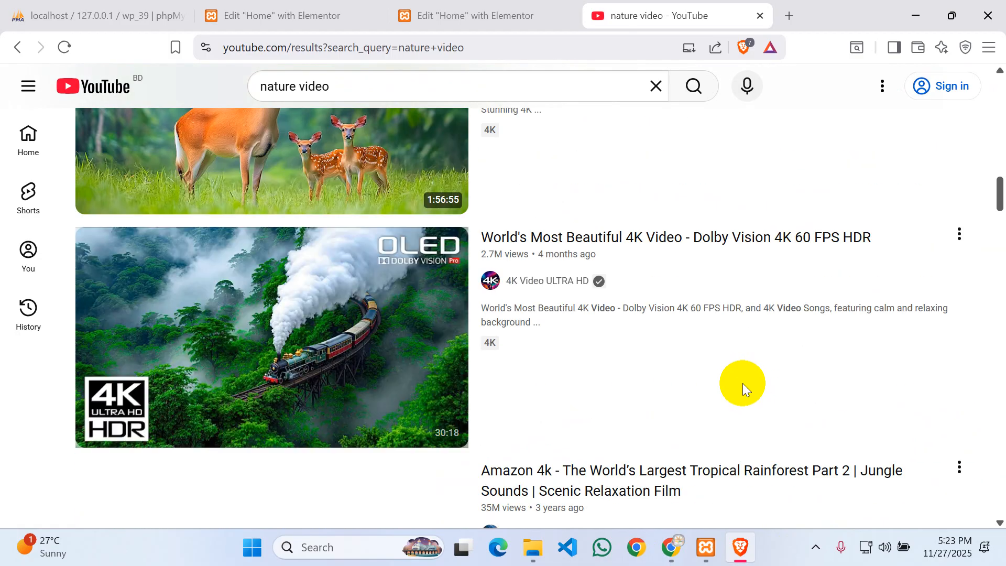
pyautogui.scroll(-4, 744, 387)
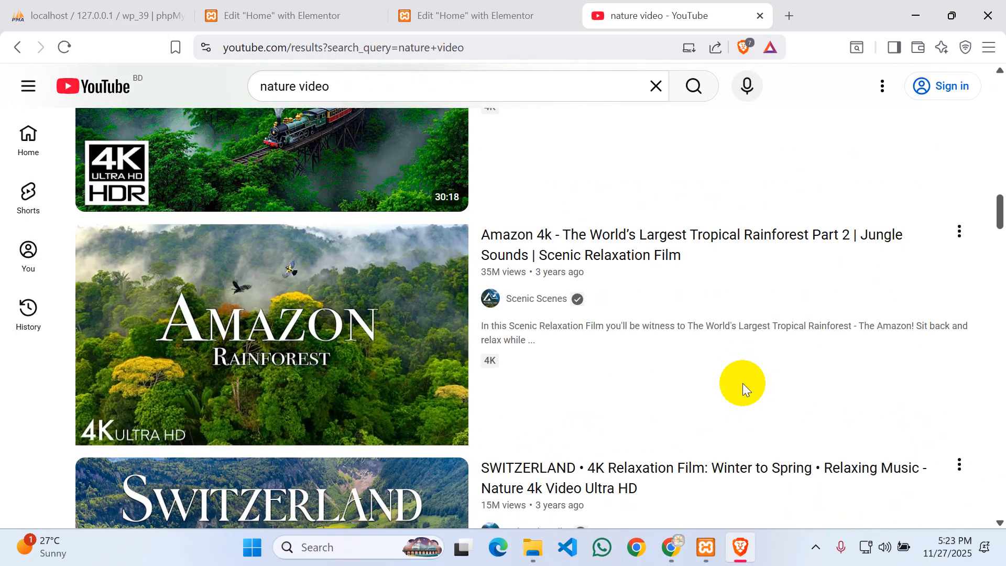
pyautogui.scroll(-12, 743, 385)
pyautogui.click(428, 85)
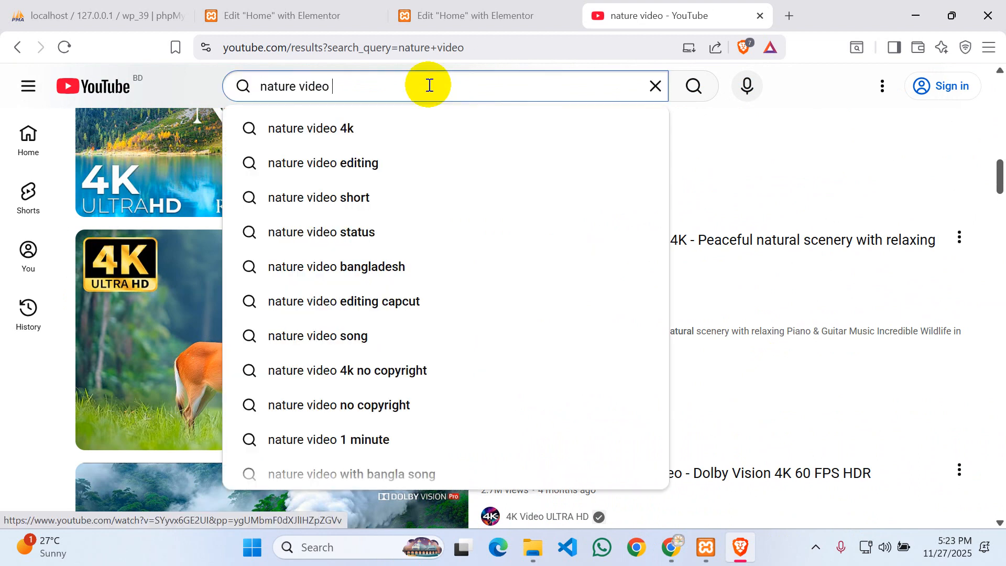
pyautogui.write('1 m')
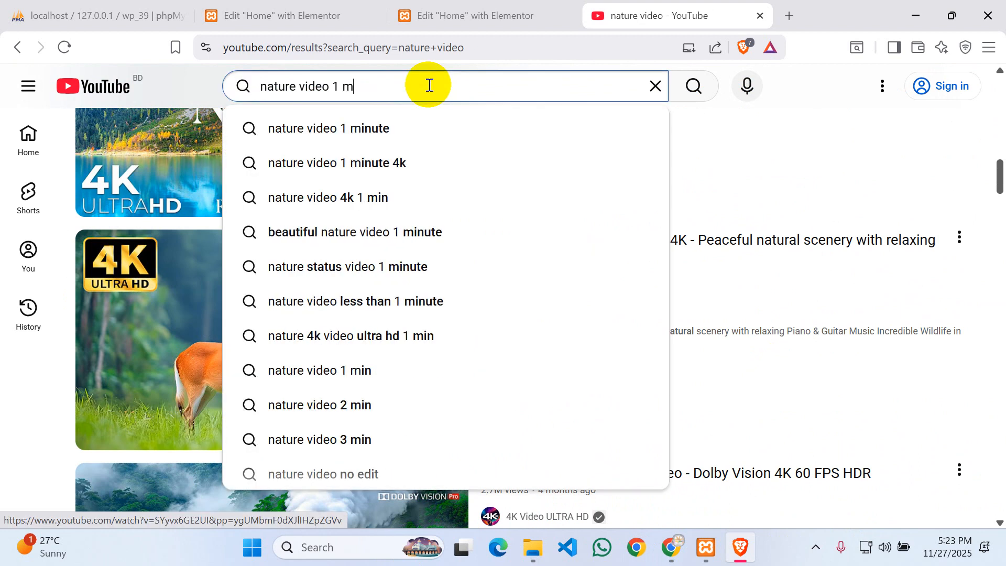
pyautogui.write('i')
pyautogui.click(383, 133)
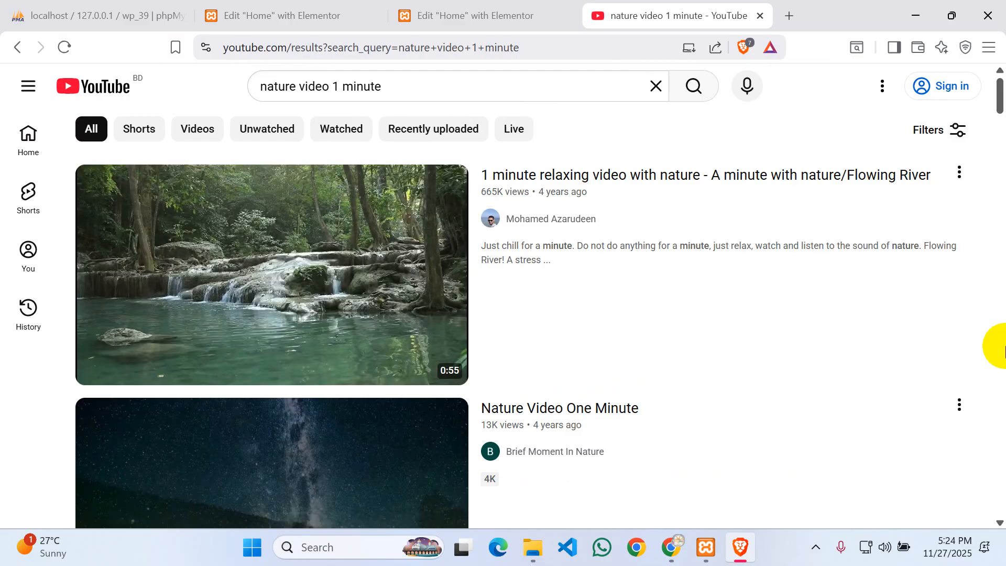
pyautogui.scroll(-5, 995, 341)
# - Open 'Nature Video One Minute', pause it, copy its video URL, and return to Elementor
pyautogui.click(287, 314)
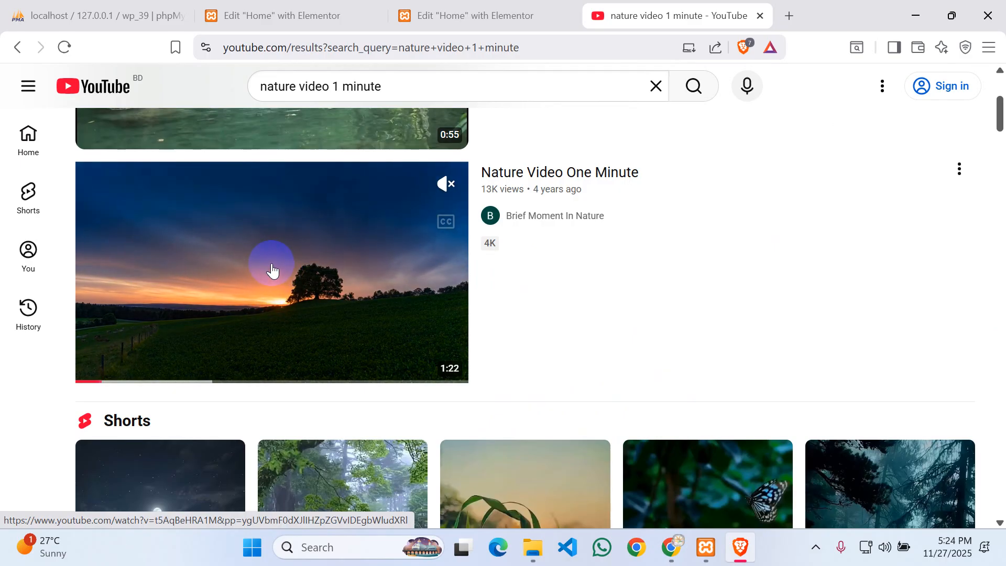
pyautogui.click(272, 270)
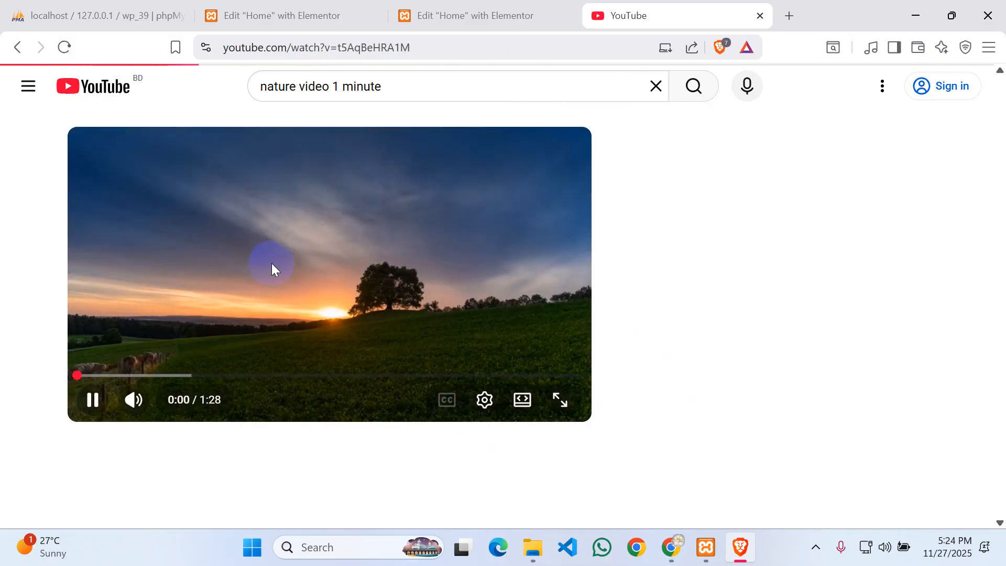
pyautogui.click(391, 231)
pyautogui.rightClick(391, 231)
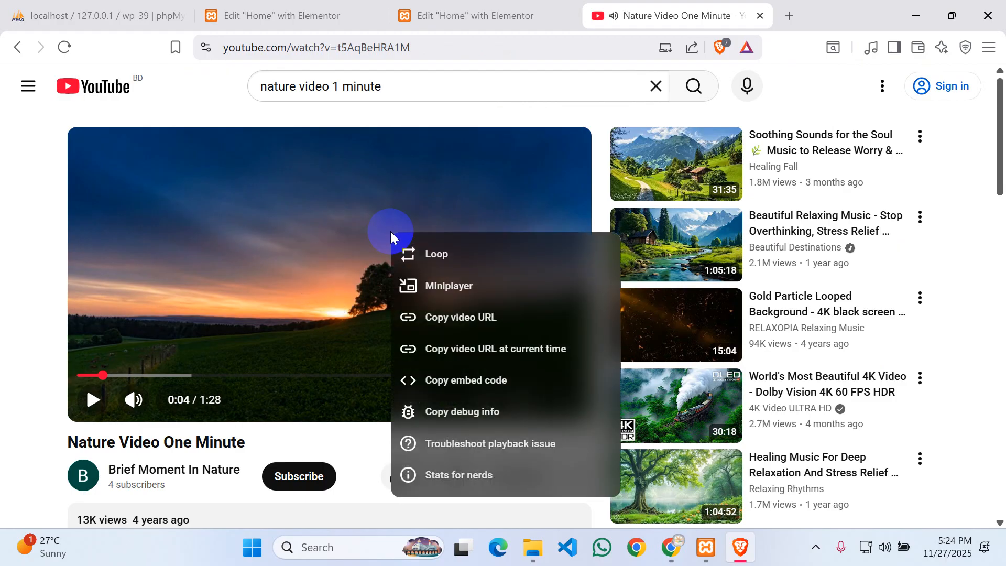
pyautogui.click(480, 332)
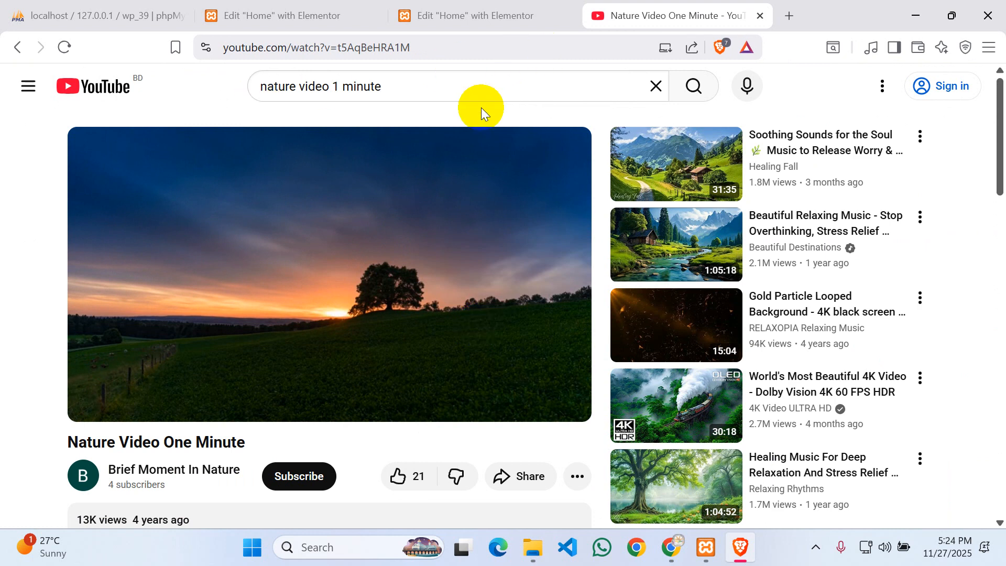
pyautogui.click(416, 11)
pyautogui.click(316, 5)
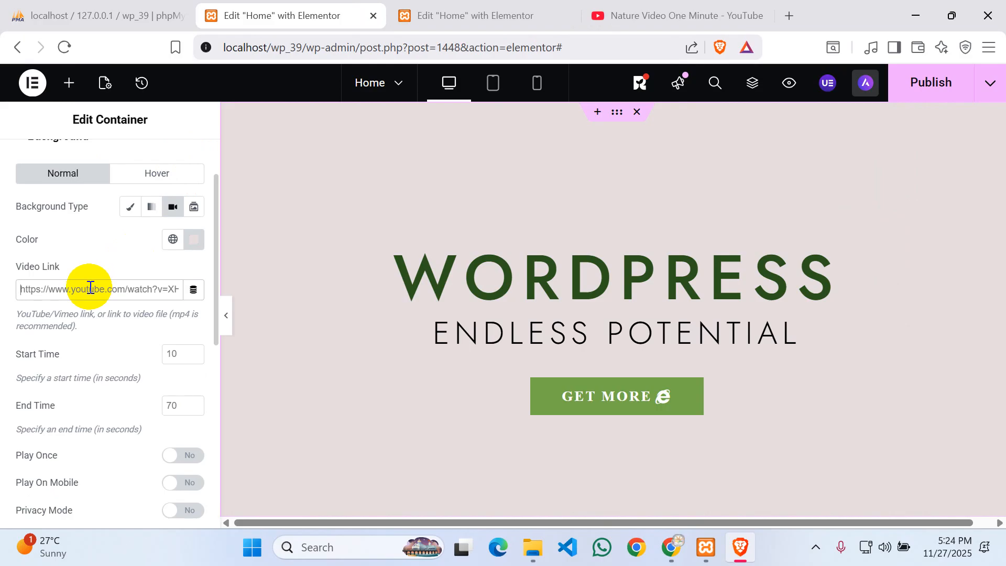
# - Replace the Video Link with the copied YouTube link, apply it, and return to the video
pyautogui.hotkey('ctrl', 'a')
pyautogui.hotkey('ctrl', 'v')
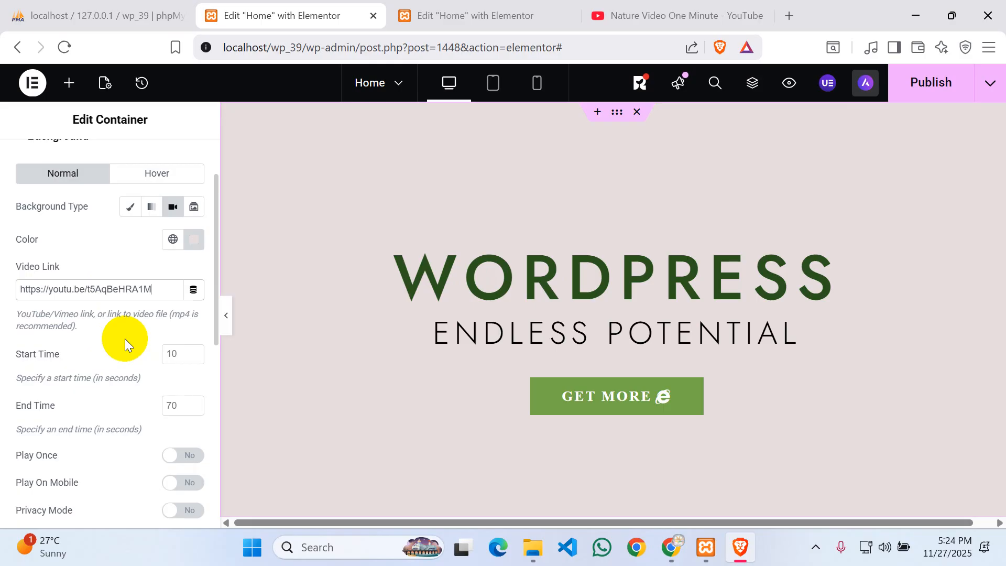
pyautogui.click(180, 354)
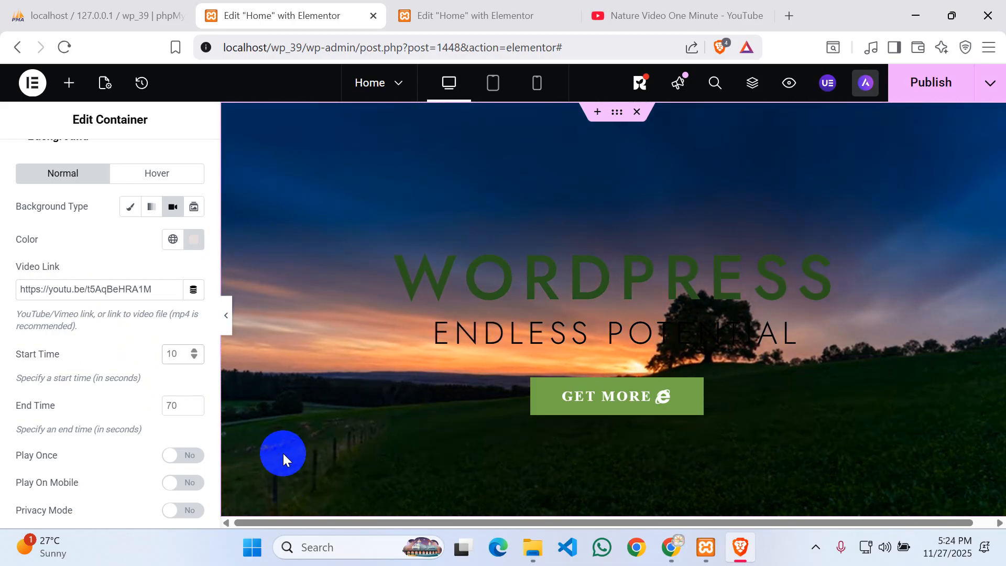
pyautogui.click(696, 9)
pyautogui.click(485, 304)
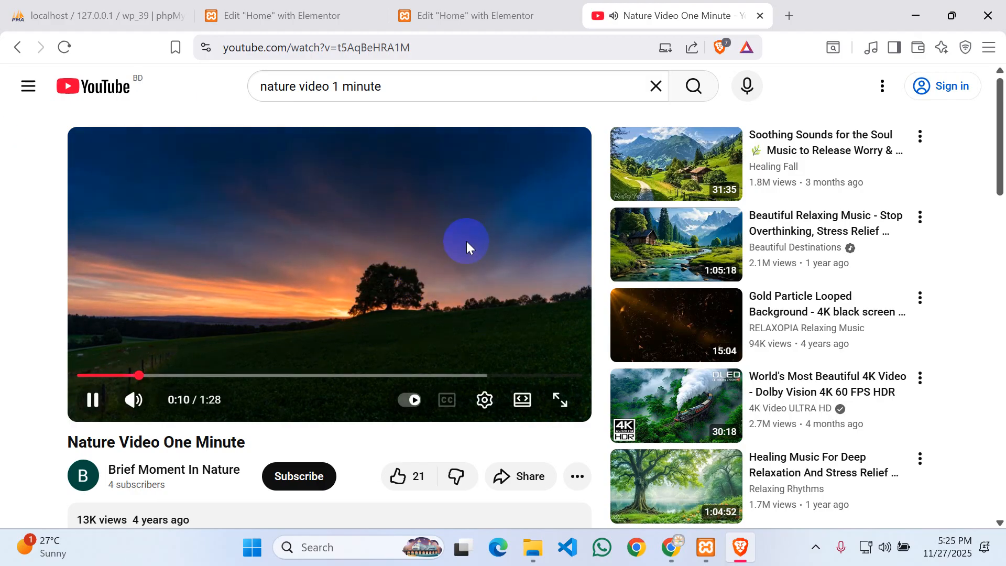
# - Open the '1 minute relaxing video with nature' result and copy its video URL
pyautogui.click(20, 48)
pyautogui.scroll(5, 377, 299)
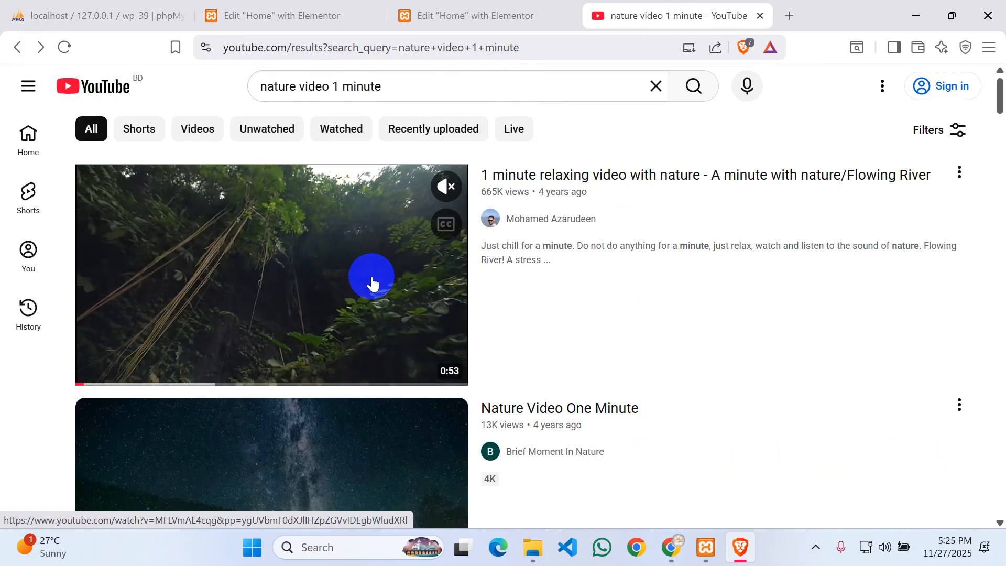
pyautogui.click(297, 263)
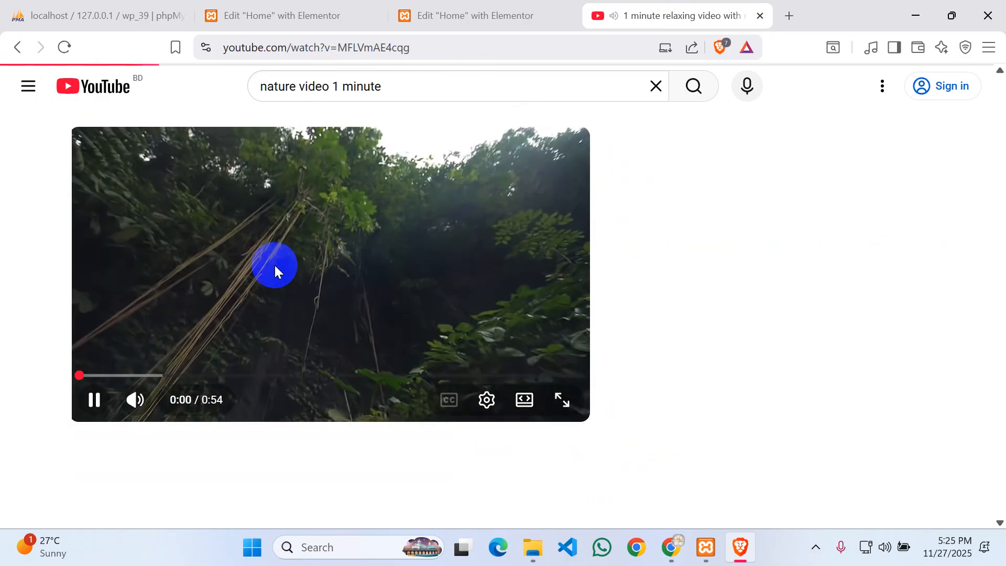
pyautogui.rightClick(245, 207)
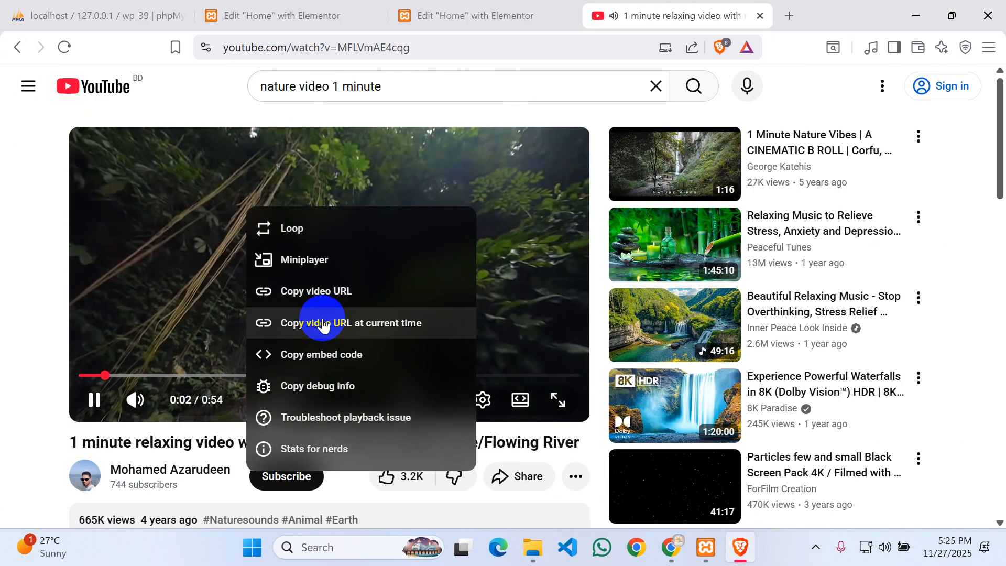
pyautogui.click(327, 296)
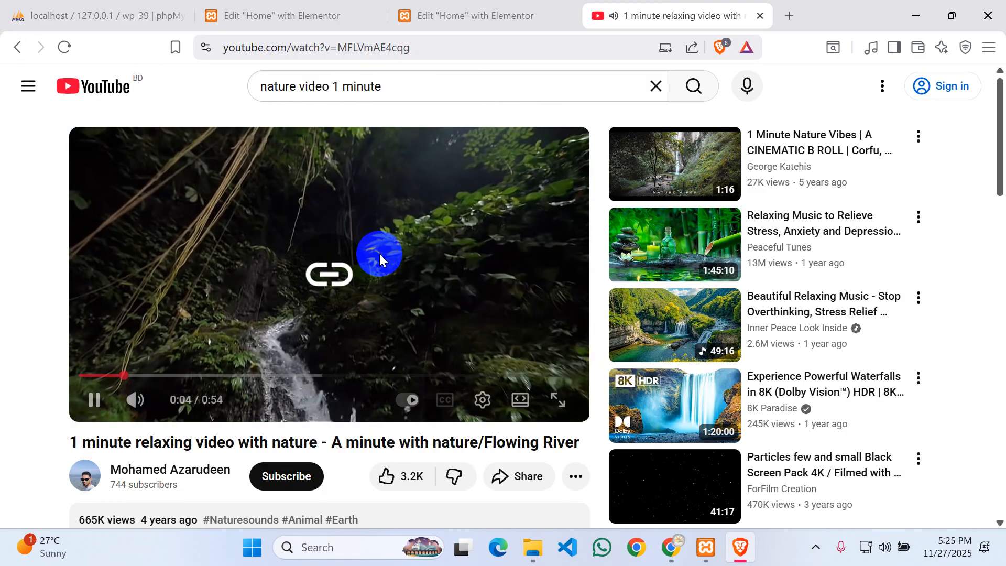
# - Pause the river video and go back to the Elementor editor tab
pyautogui.click(286, 17)
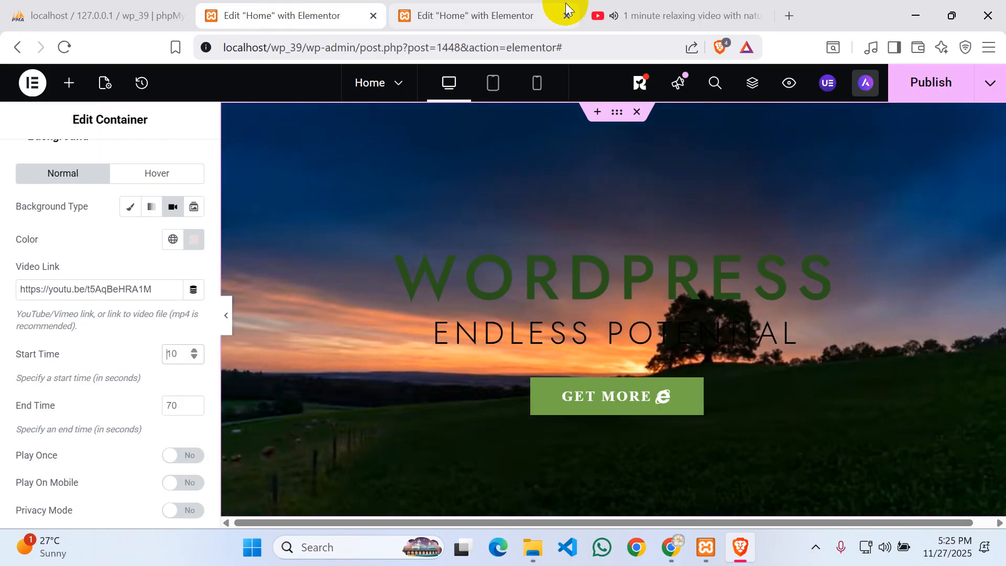
pyautogui.click(639, 7)
pyautogui.click(266, 225)
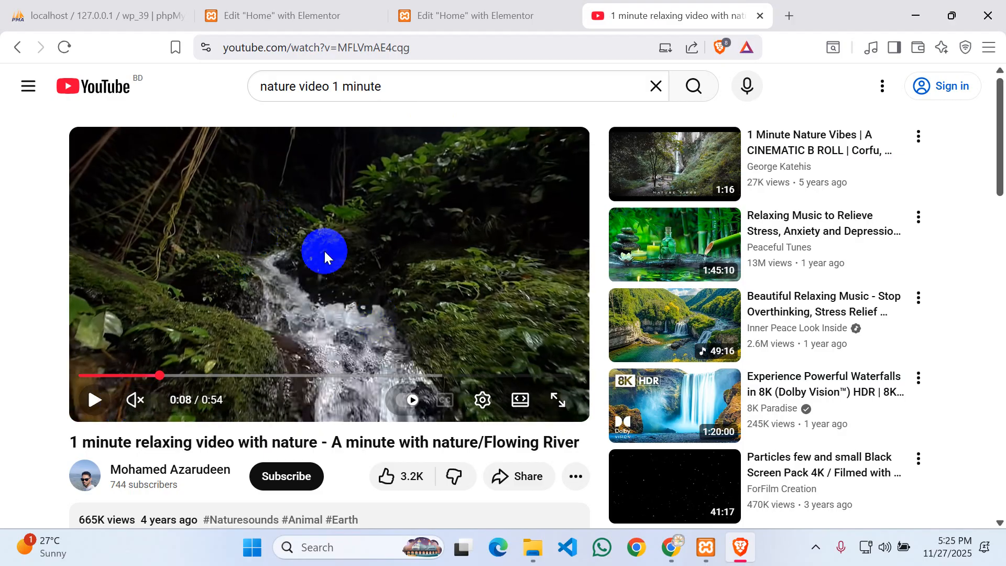
pyautogui.click(300, 7)
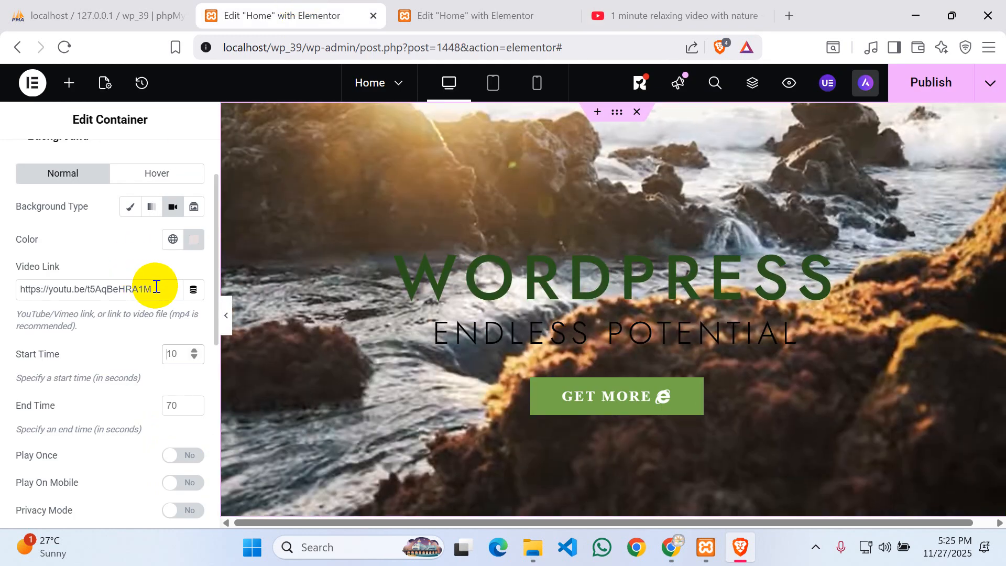
pyautogui.moveTo(152, 289); pyautogui.dragTo(17, 288)
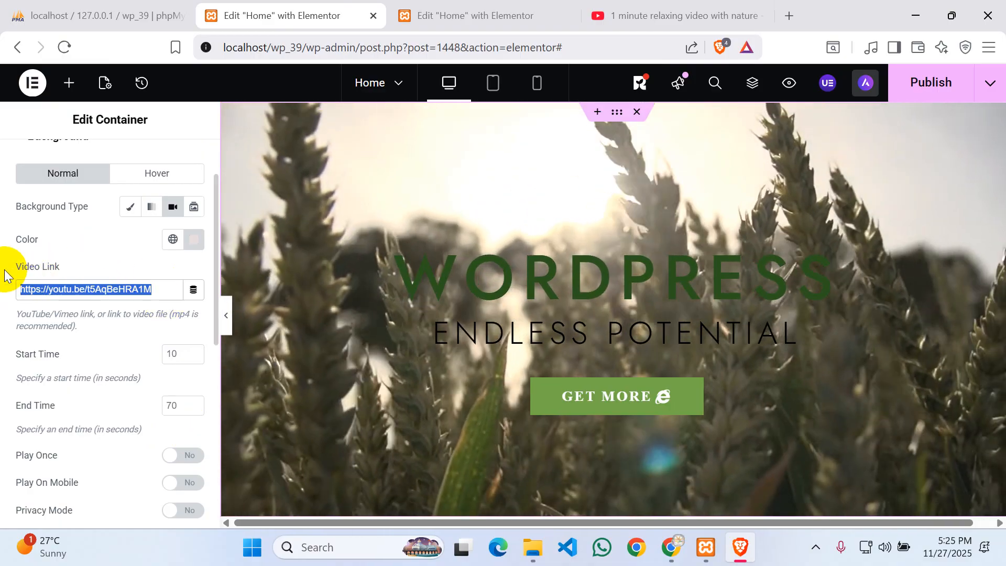
pyautogui.click(170, 354)
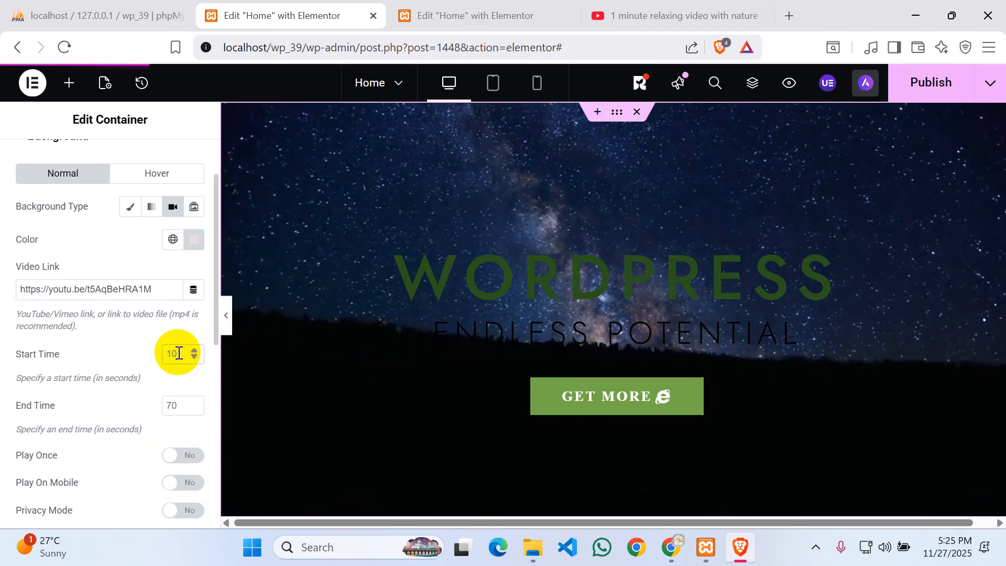
pyautogui.write('0')
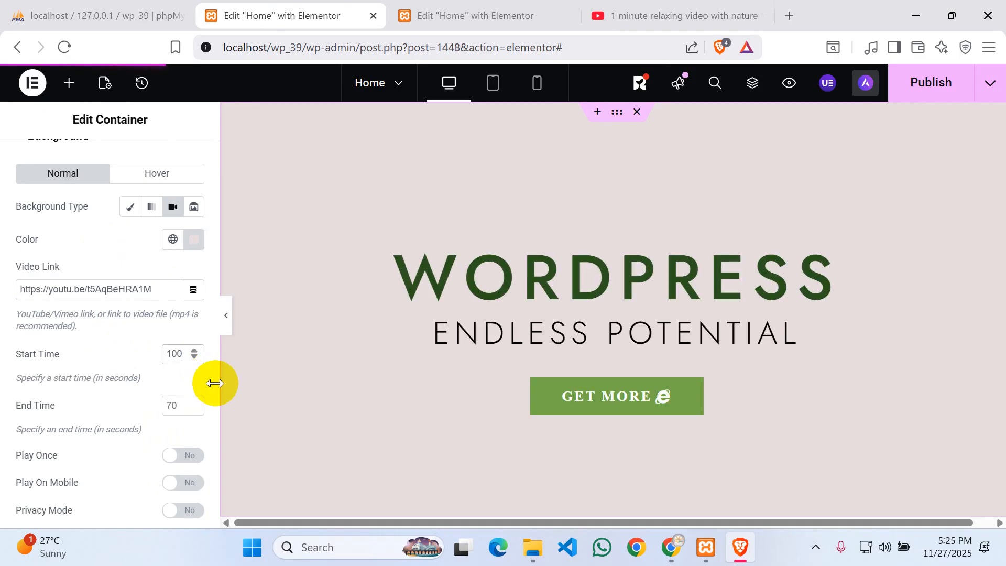
pyautogui.press('BackSpace')
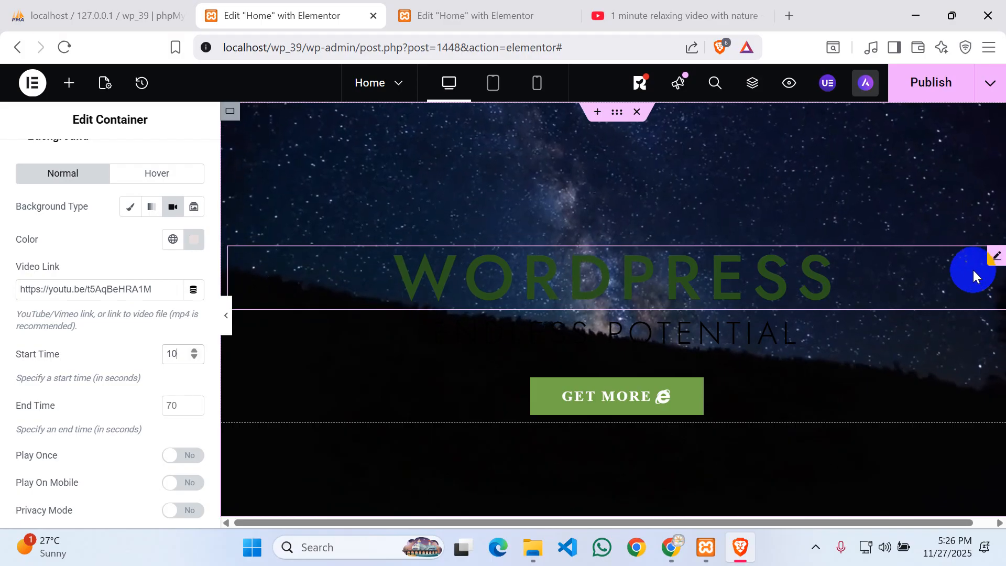
pyautogui.scroll(-3, 182, 285)
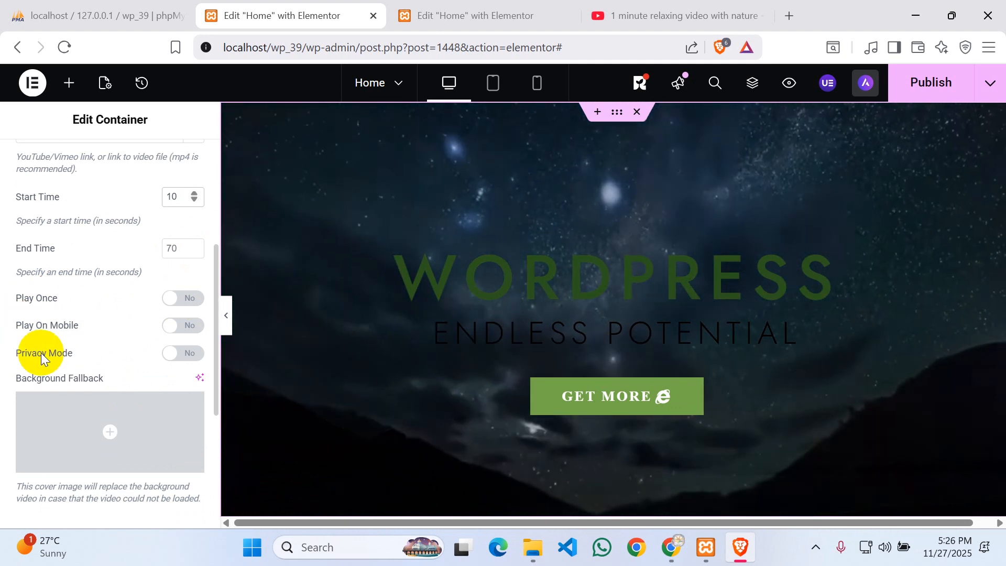
pyautogui.scroll(-3, 133, 321)
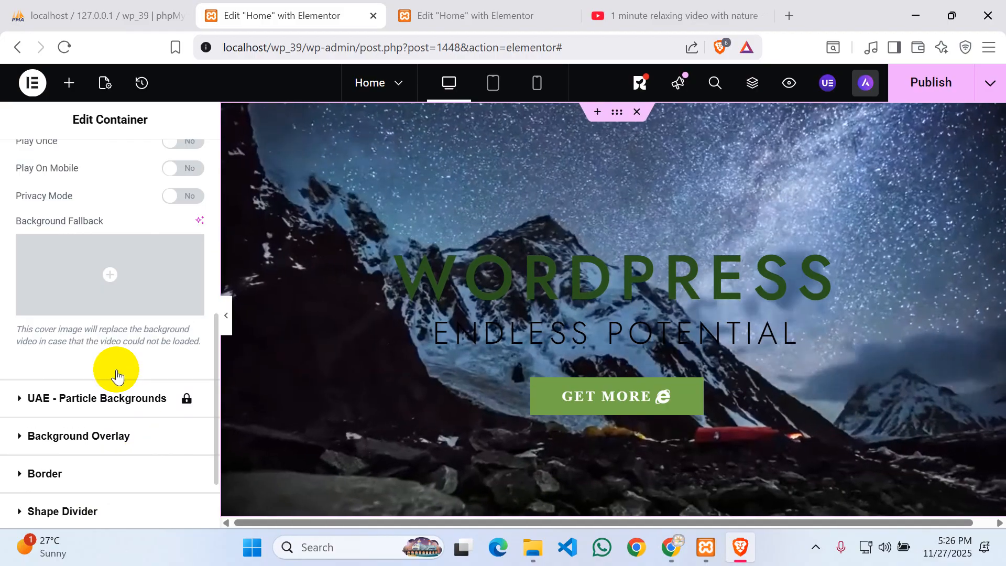
pyautogui.scroll(2, 123, 314)
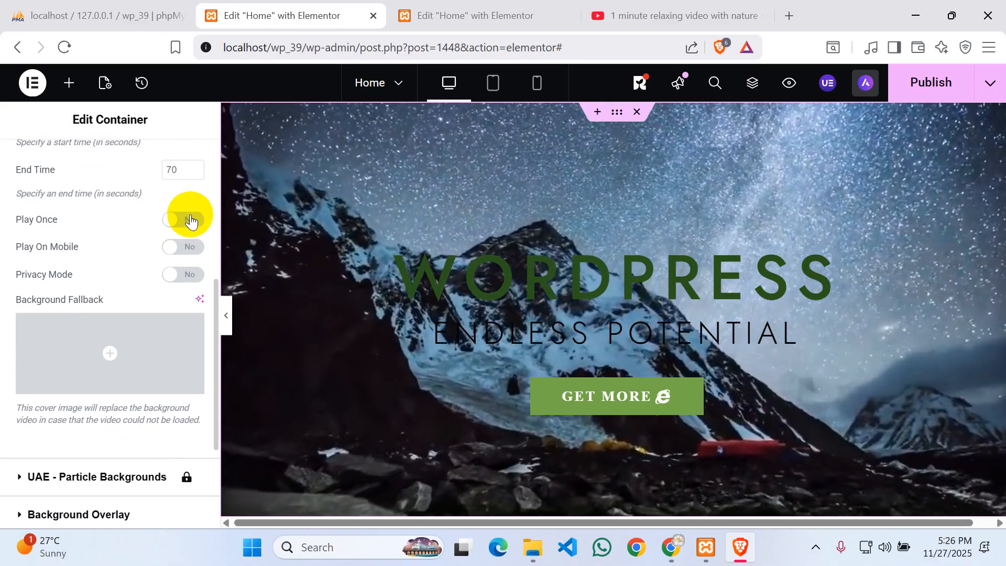
pyautogui.moveTo(82, 353)
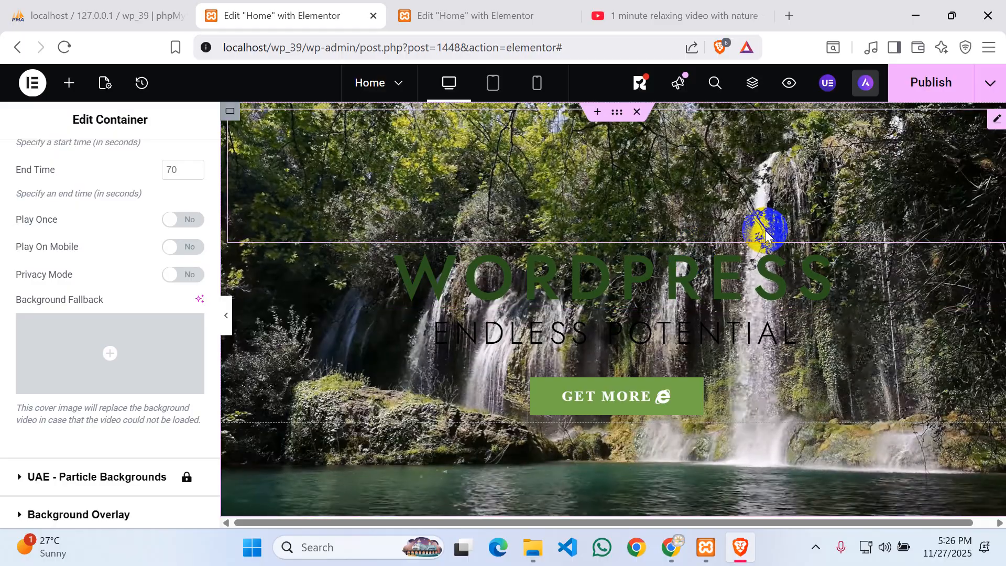
pyautogui.scroll(6, 23, 194)
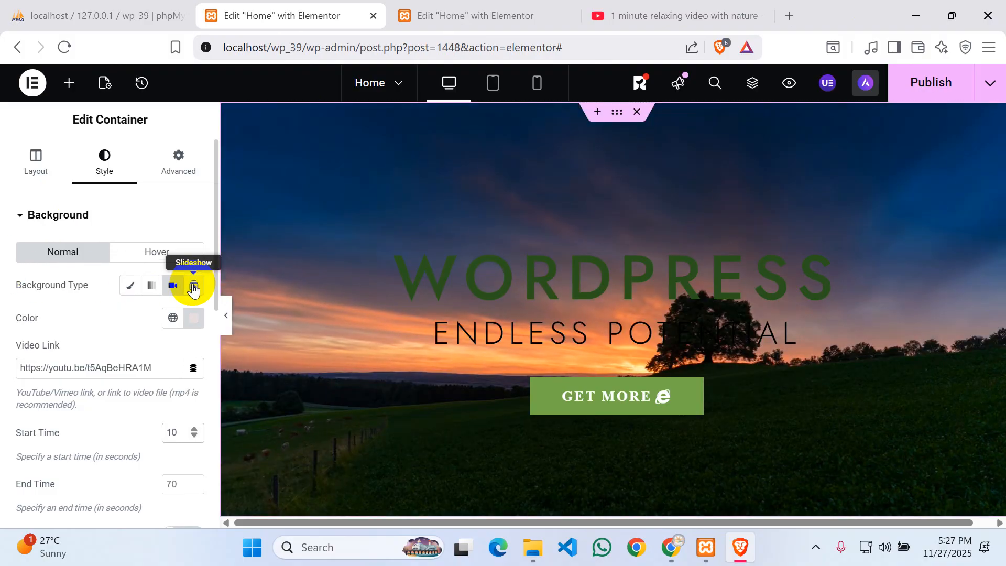
# - Set the hero background type to Slideshow and pick the lakeside garden photo
pyautogui.click(193, 287)
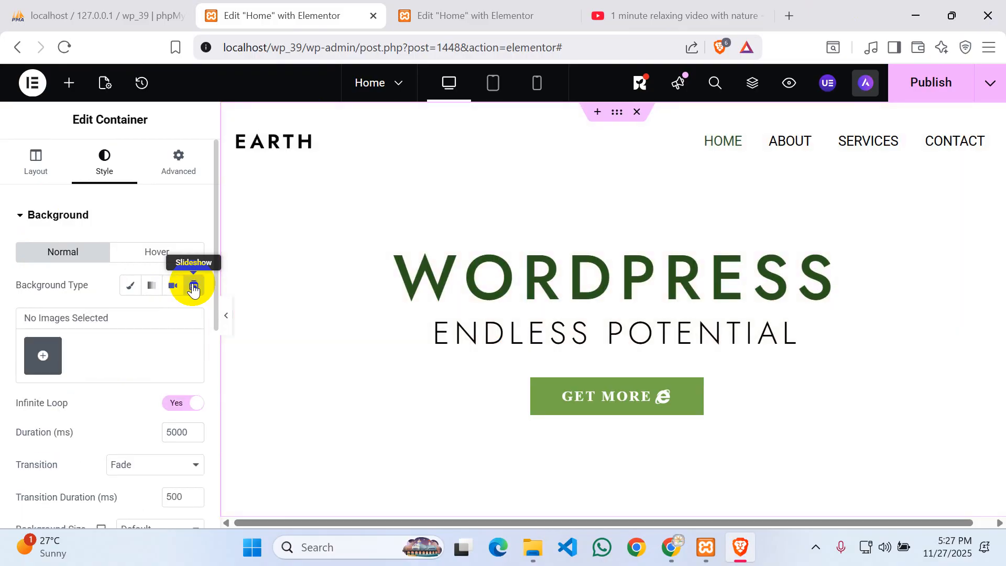
pyautogui.click(40, 358)
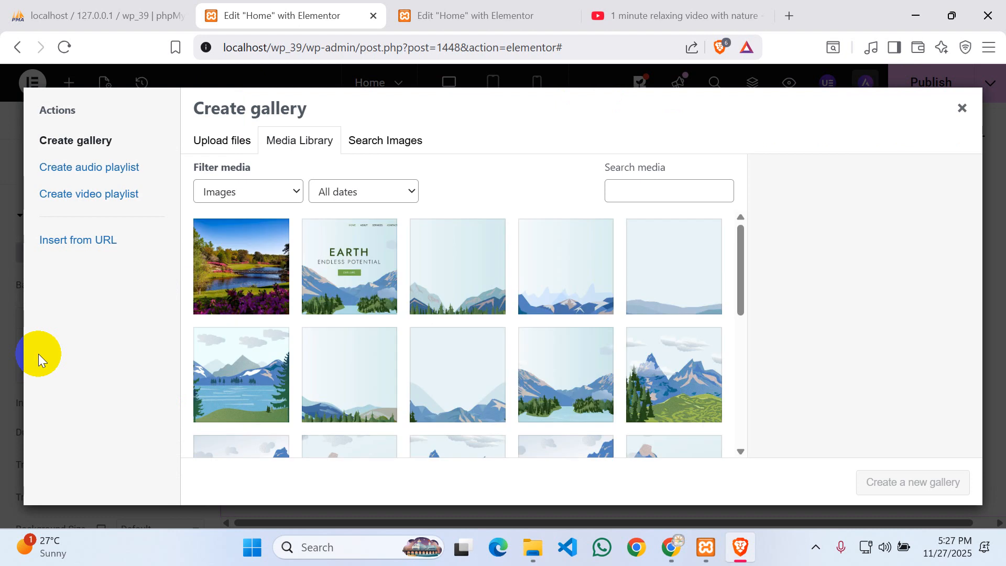
pyautogui.scroll(-3, 576, 287)
pyautogui.scroll(3, 496, 332)
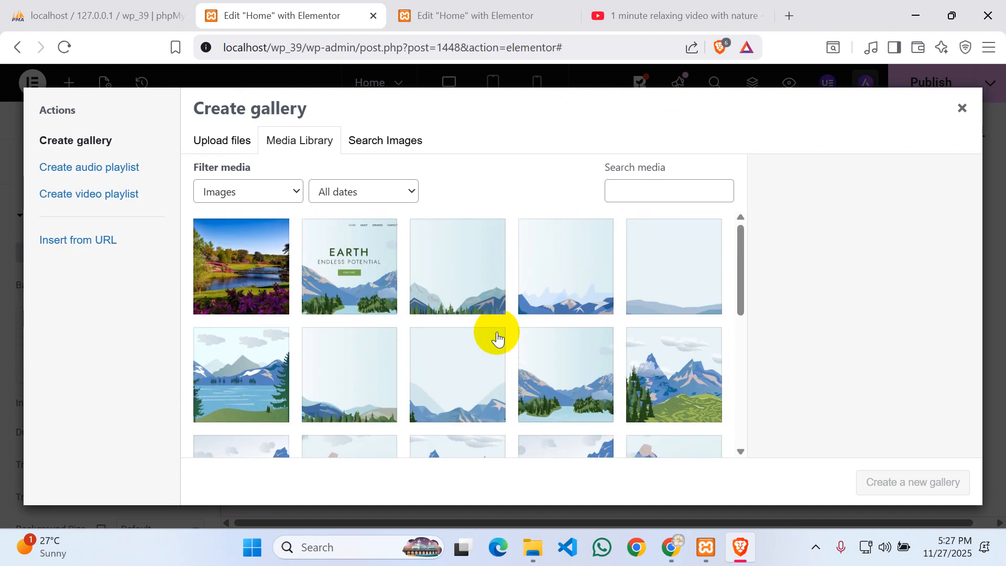
pyautogui.click(242, 271)
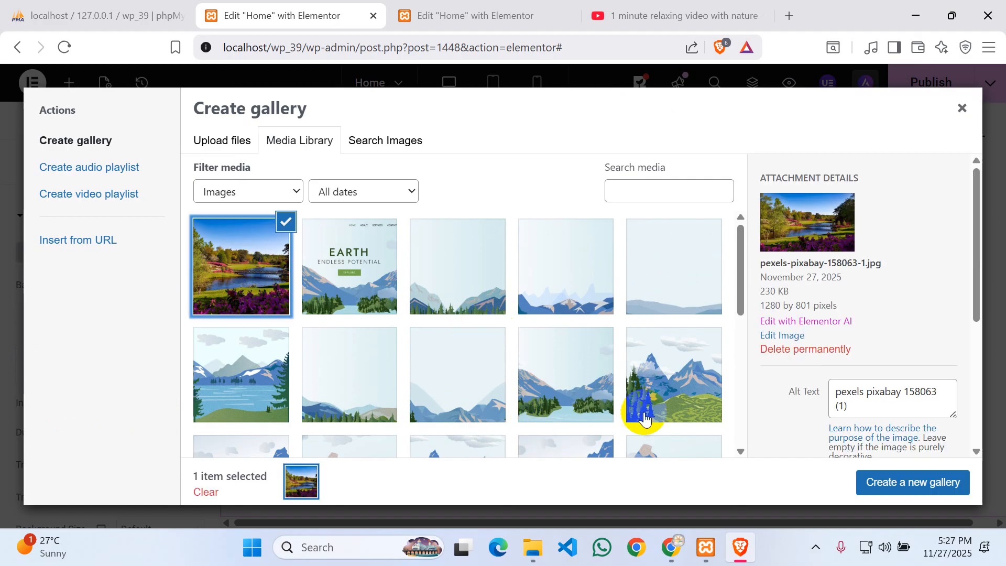
# - Add the pine-tree mountain illustration and lake Banner image, then create the three-image gallery
pyautogui.click(681, 372)
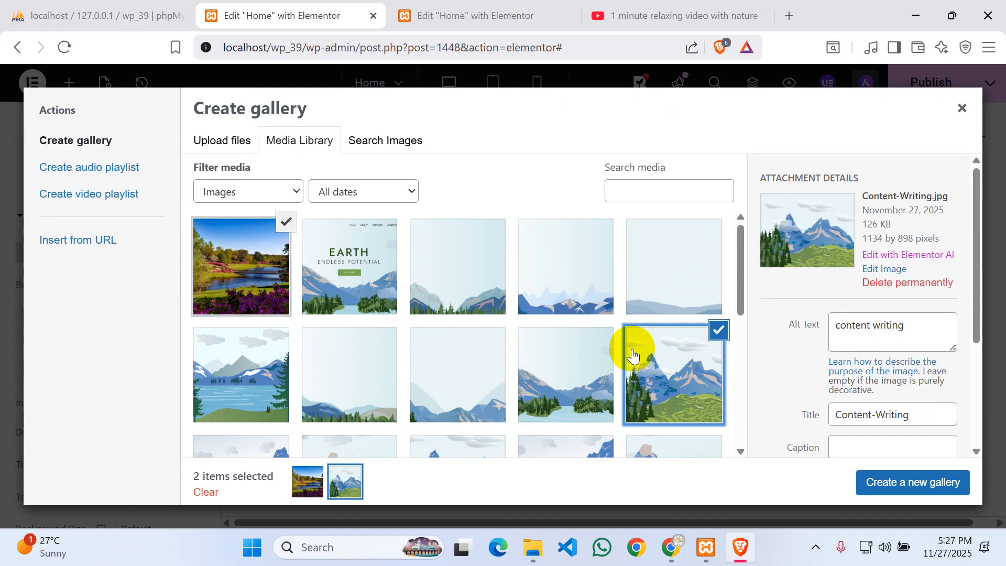
pyautogui.scroll(-2, 533, 310)
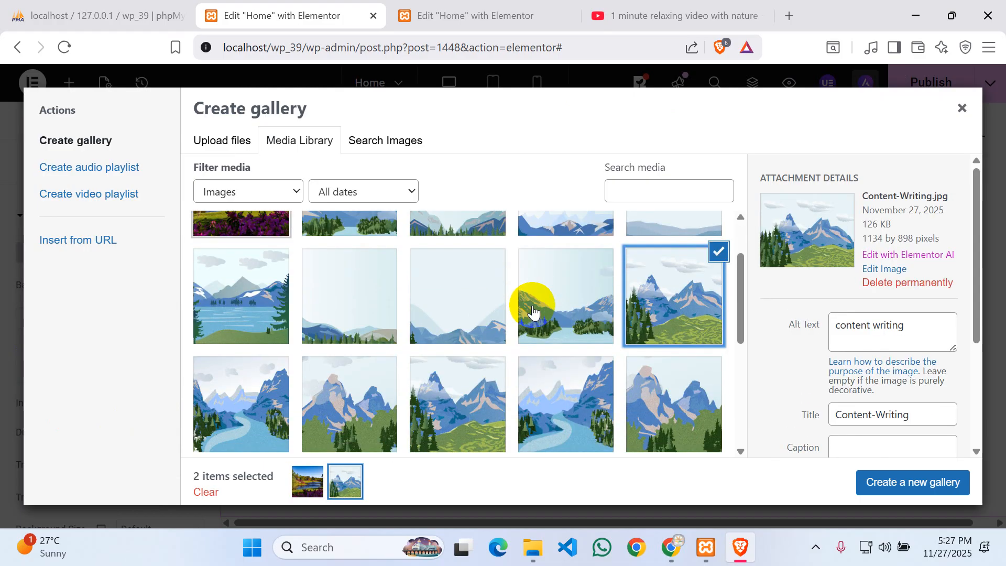
pyautogui.click(549, 308)
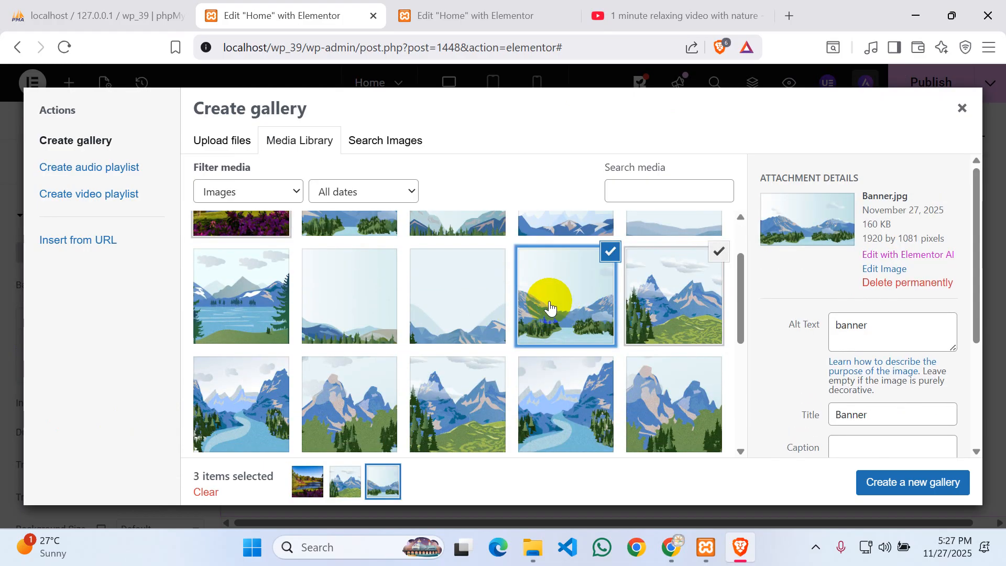
pyautogui.scroll(2, 566, 319)
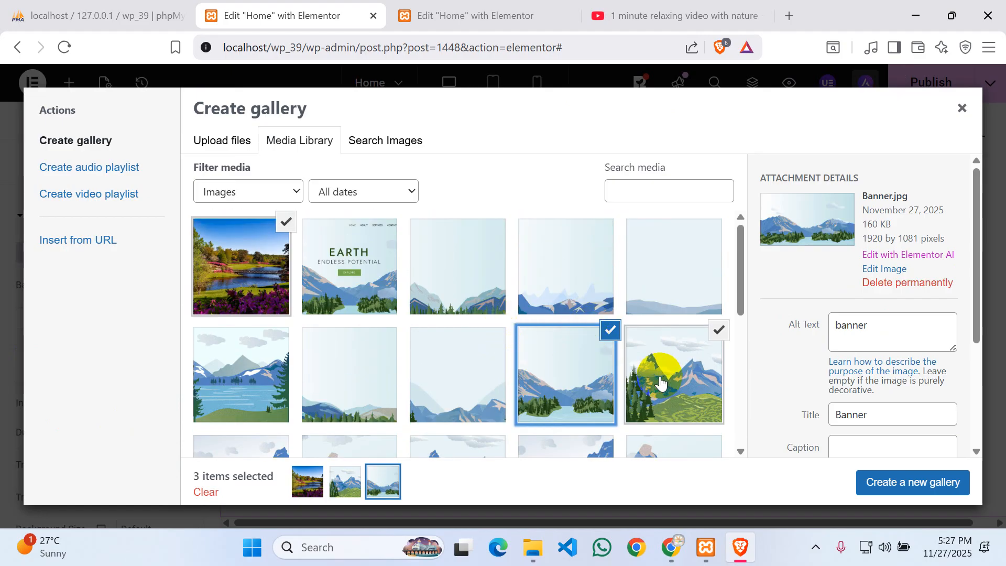
pyautogui.click(719, 330)
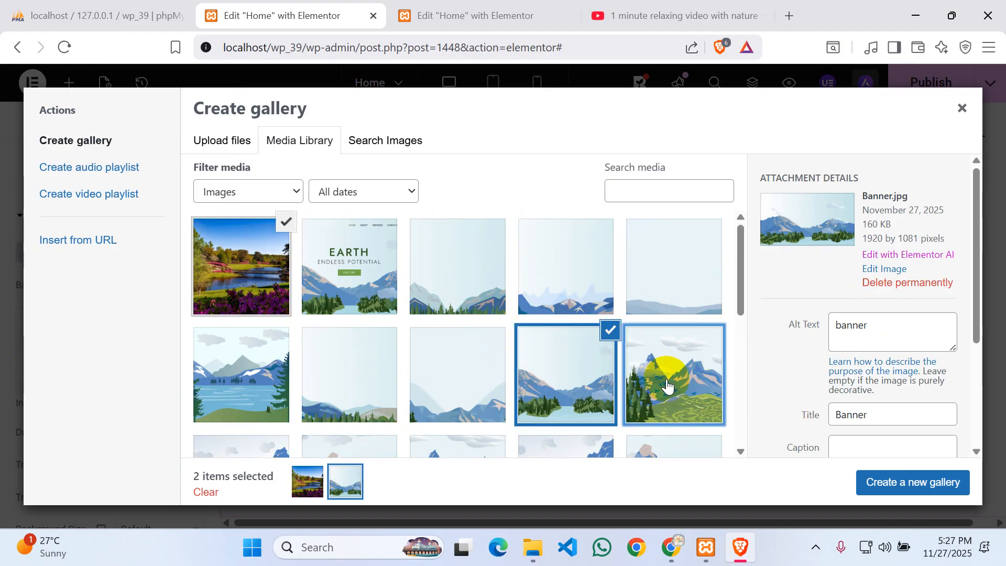
pyautogui.click(667, 386)
pyautogui.click(576, 357)
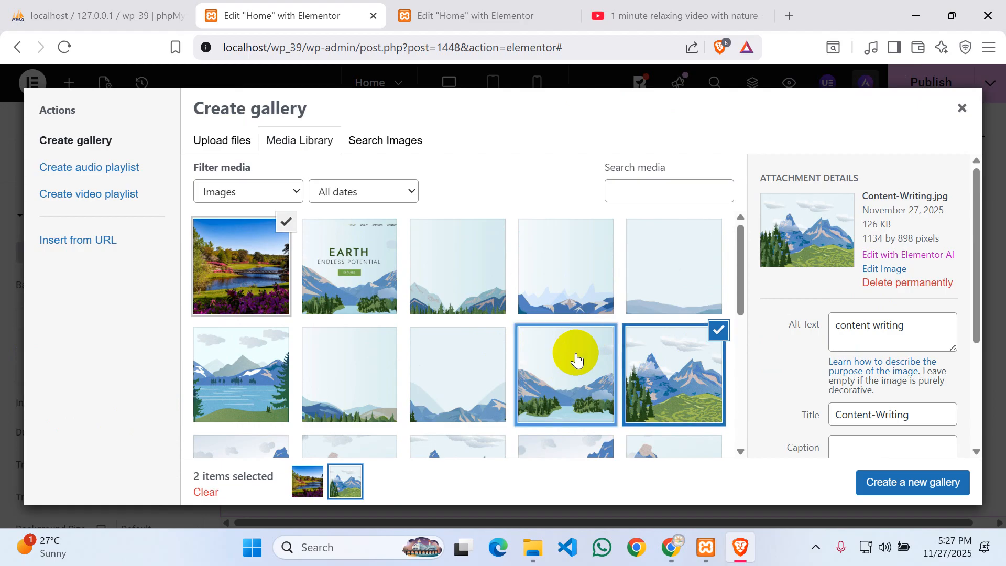
pyautogui.click(564, 361)
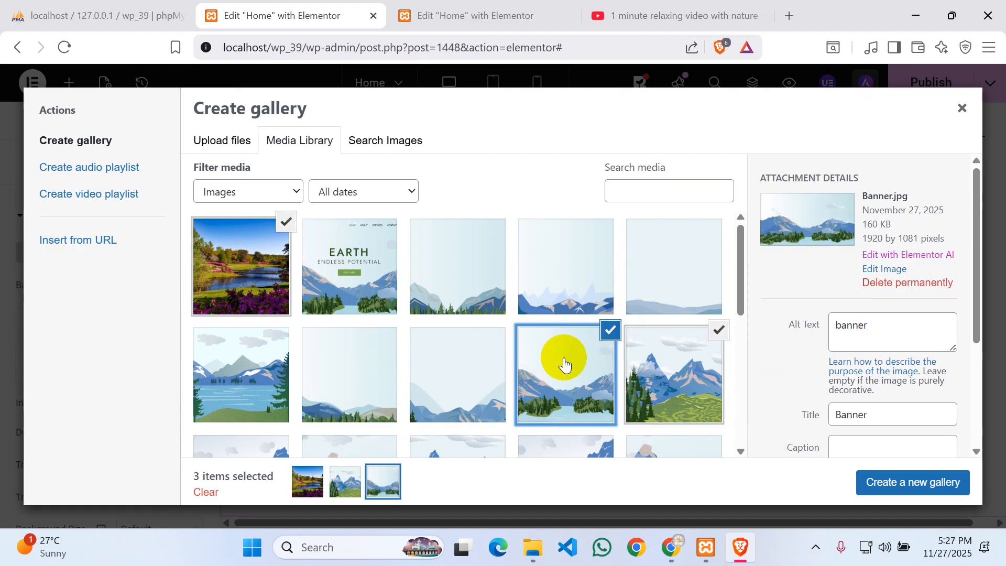
pyautogui.click(899, 489)
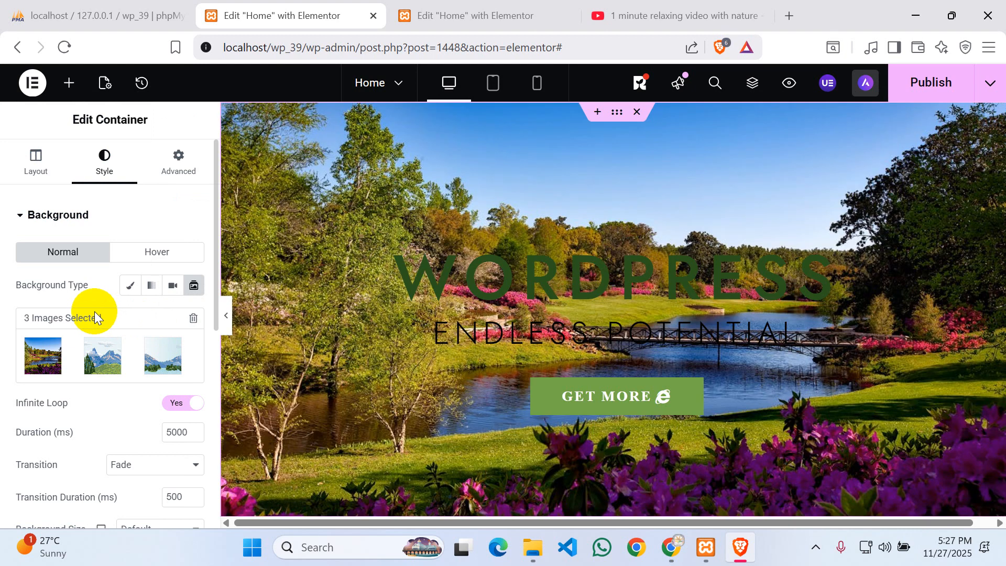
# - Give the three-image slideshow background a Slide Right transition
pyautogui.scroll(-2, 69, 369)
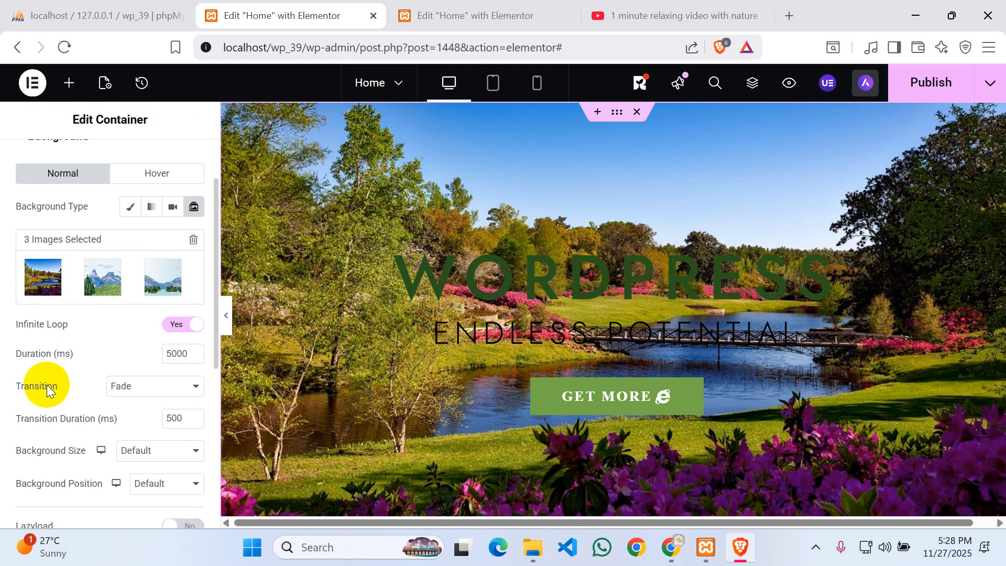
pyautogui.click(145, 392)
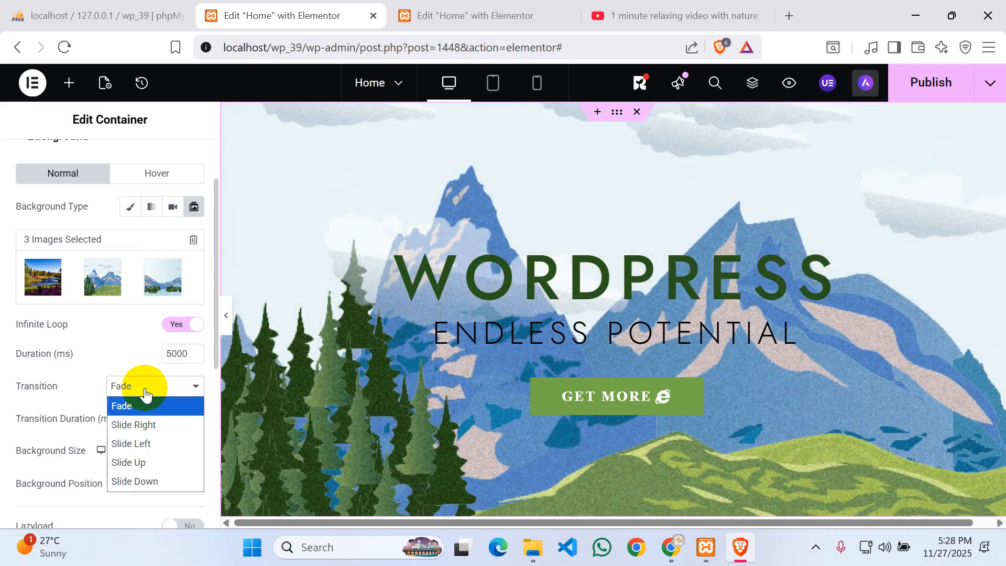
pyautogui.click(131, 424)
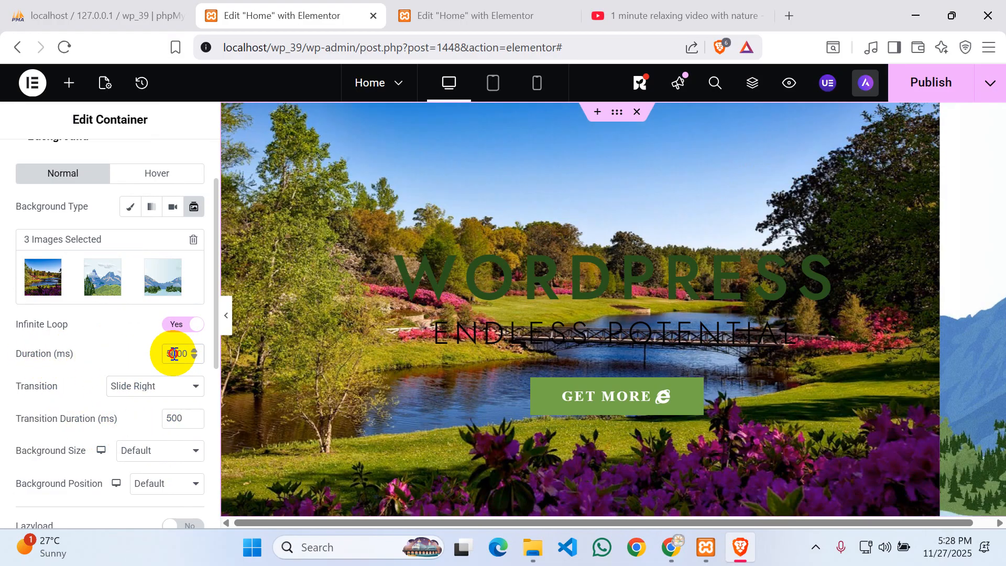
# - Shorten the slide duration to 1000 ms and switch the transition to Slide Left
pyautogui.click(174, 354)
pyautogui.press('BackSpace')
pyautogui.write('1')
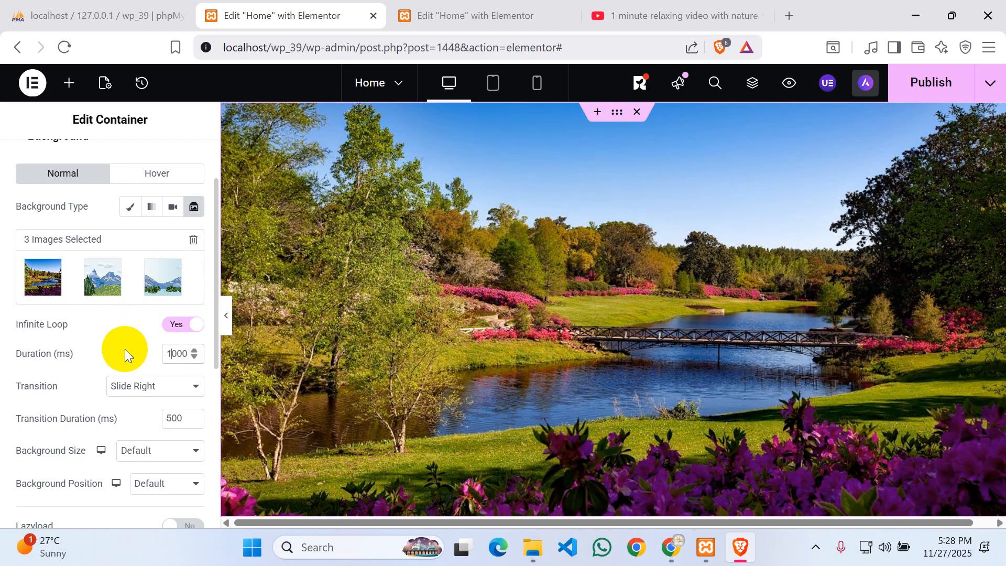
pyautogui.click(122, 350)
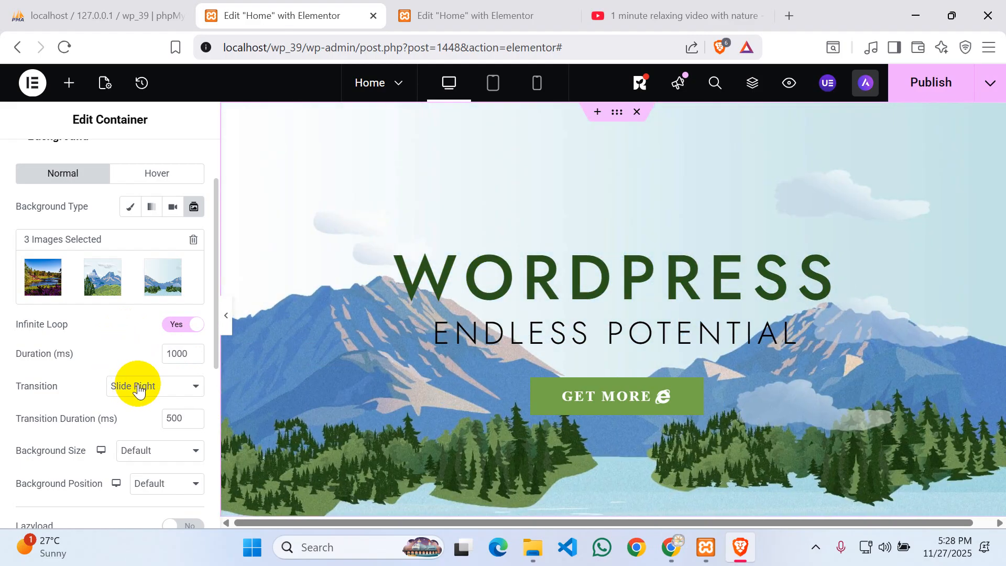
pyautogui.click(135, 386)
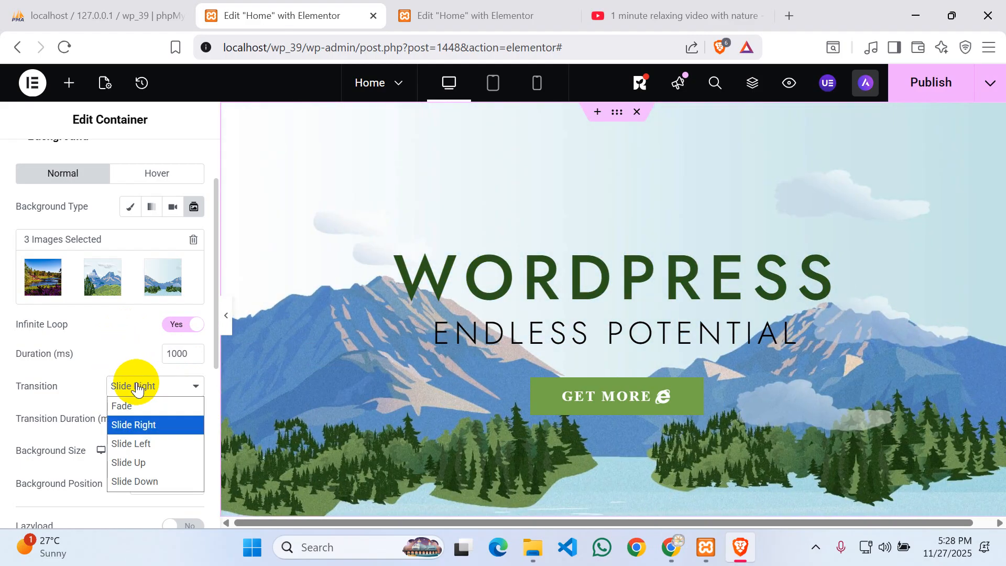
pyautogui.click(125, 443)
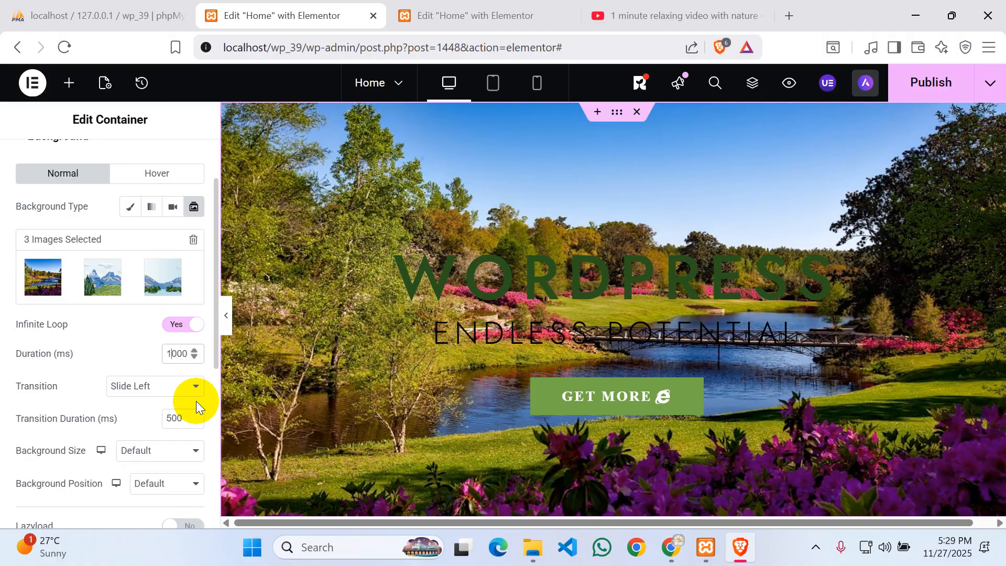
# - Set each slide to 2000 ms, keep Slide Left after trying Slide Up, and publish
pyautogui.press('BackSpace')
pyautogui.write('2')
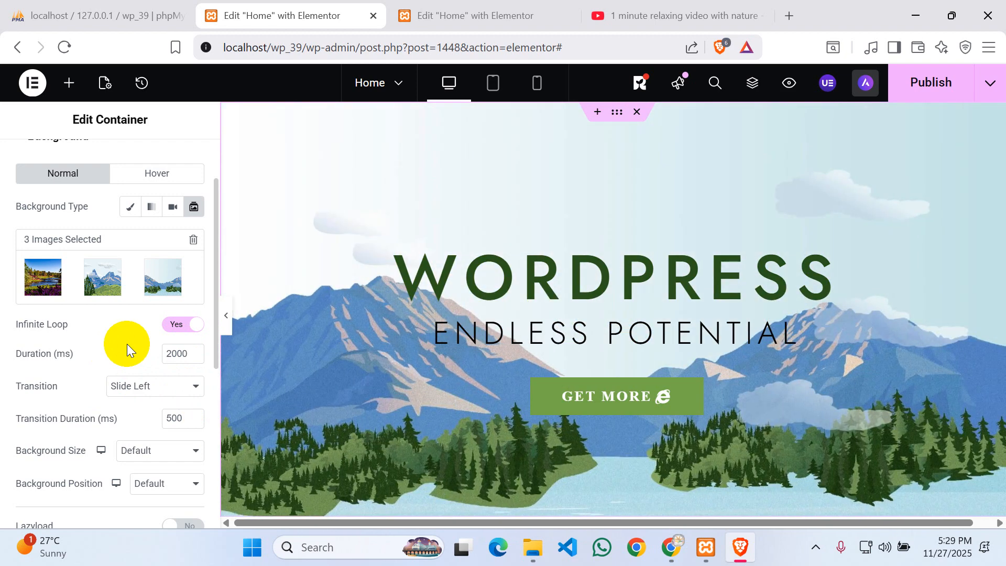
pyautogui.click(133, 392)
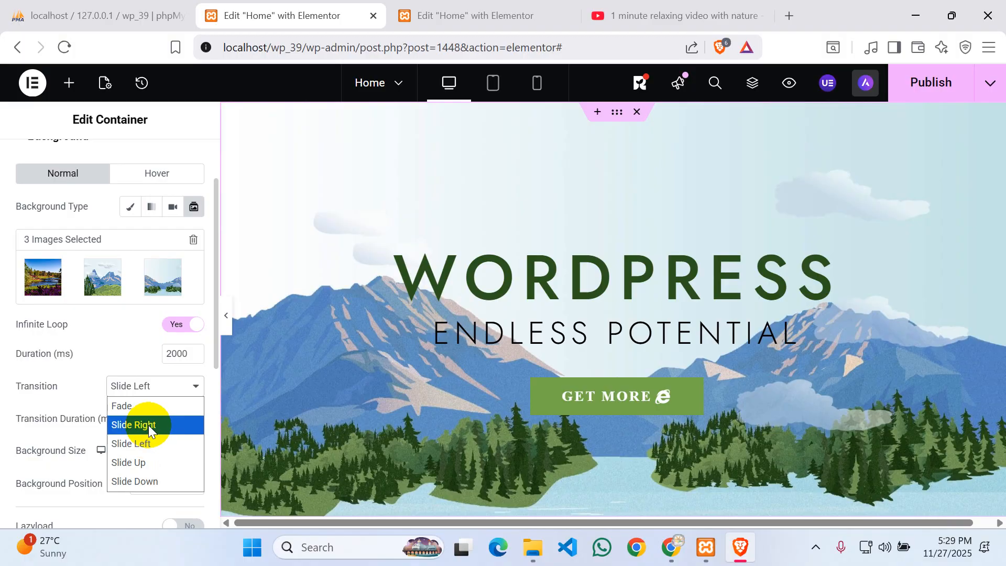
pyautogui.click(131, 462)
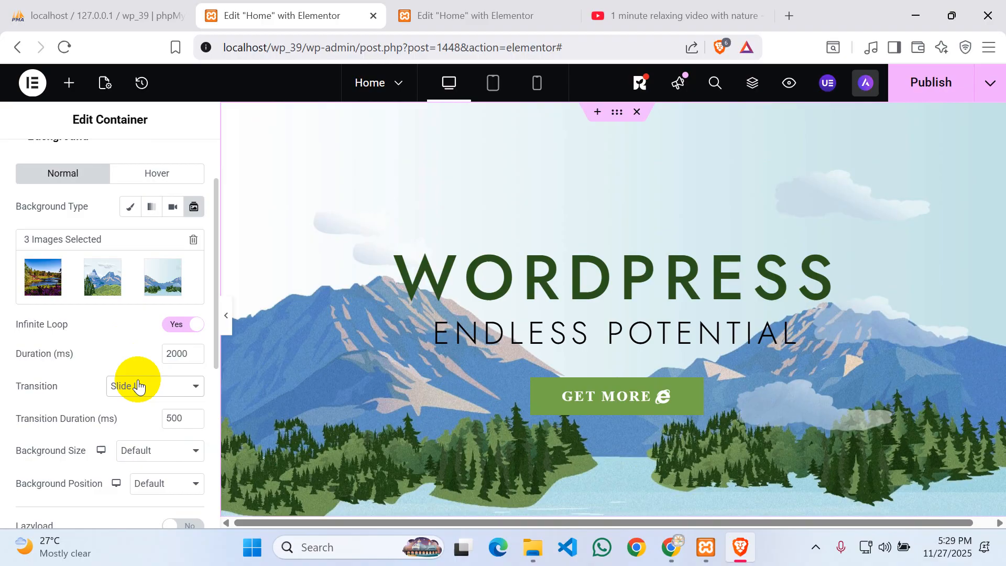
pyautogui.click(139, 386)
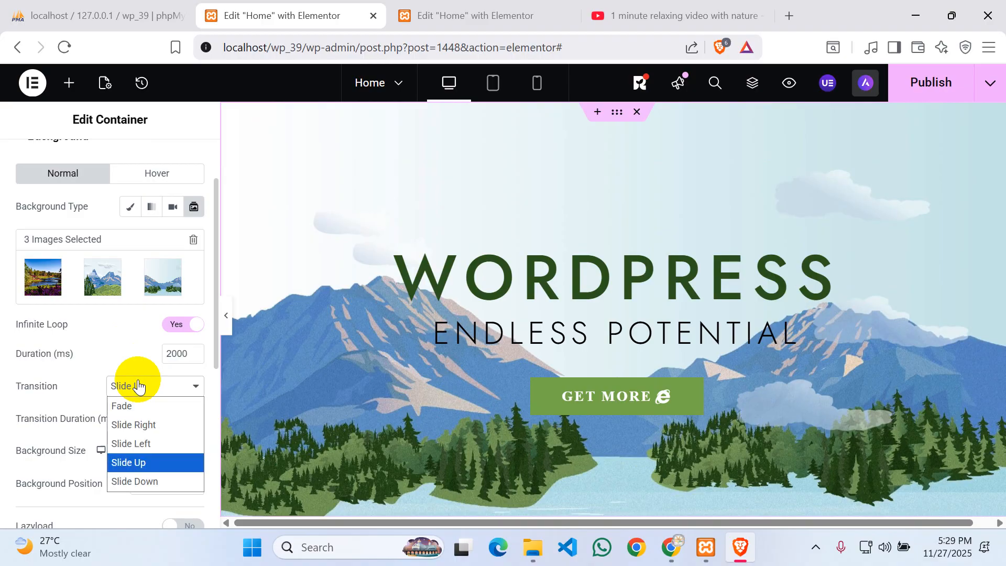
pyautogui.click(130, 443)
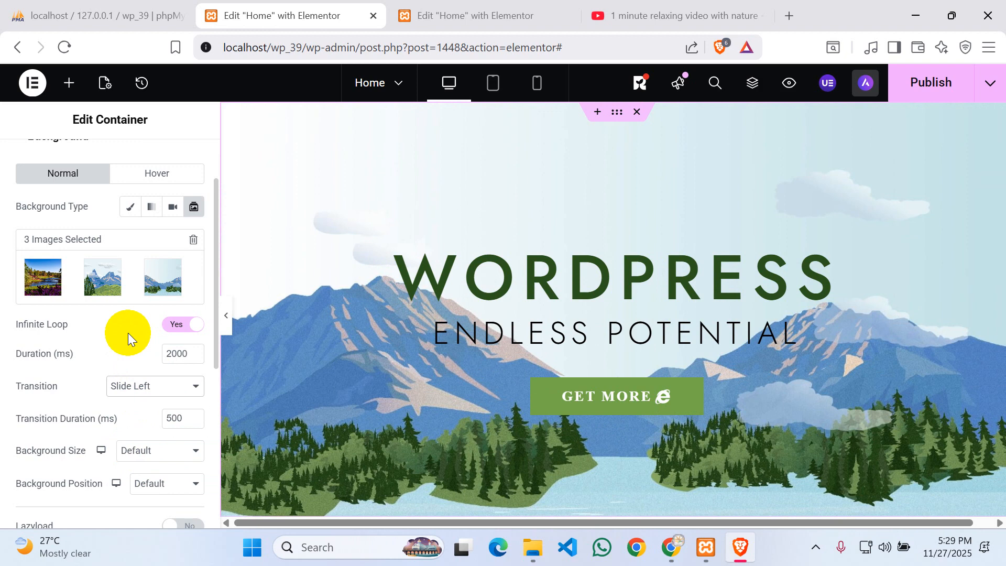
pyautogui.click(941, 88)
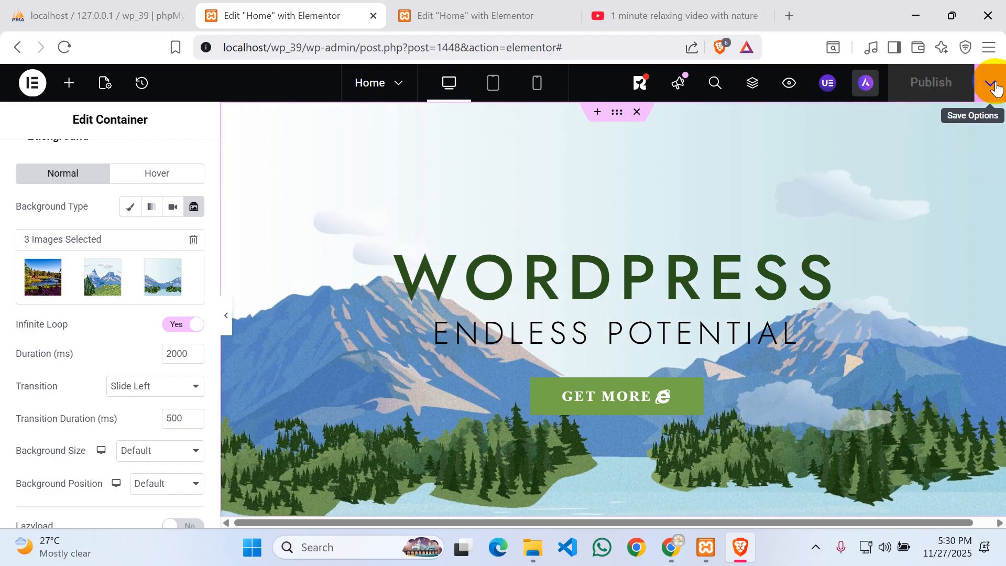
# - View the published Home page in a new tab, scroll it, then return to the editor
pyautogui.click(995, 88)
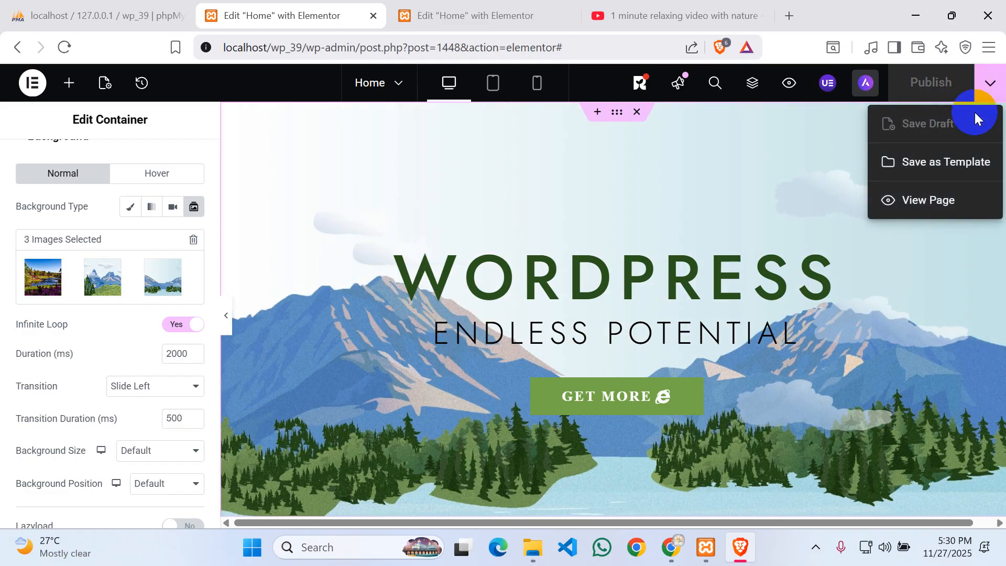
pyautogui.click(923, 202)
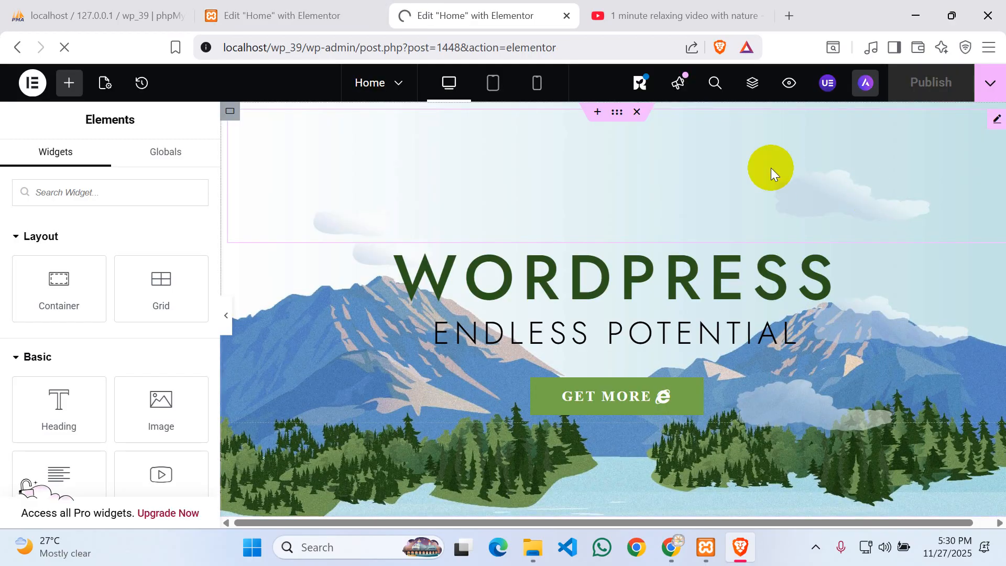
pyautogui.click(314, 11)
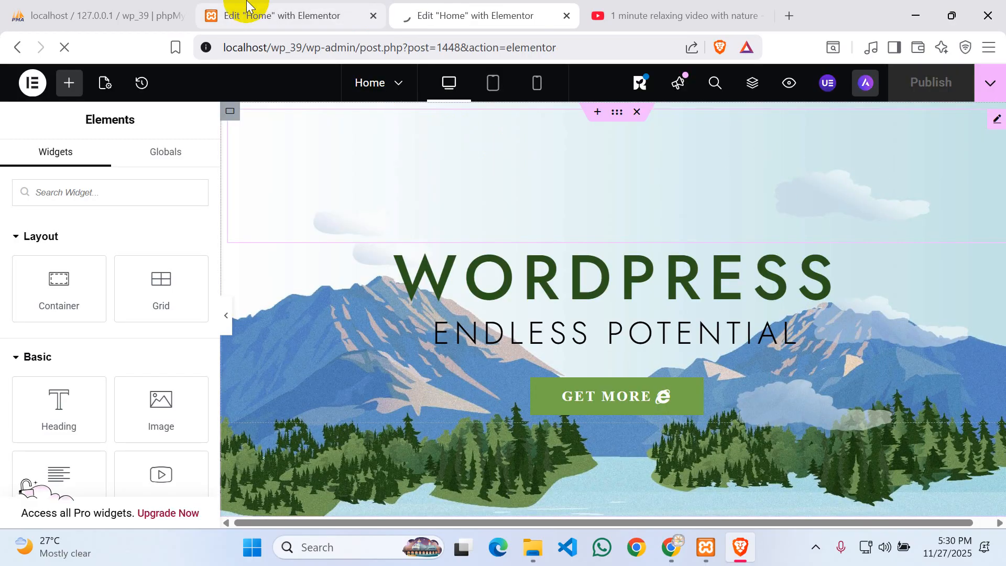
pyautogui.click(493, 4)
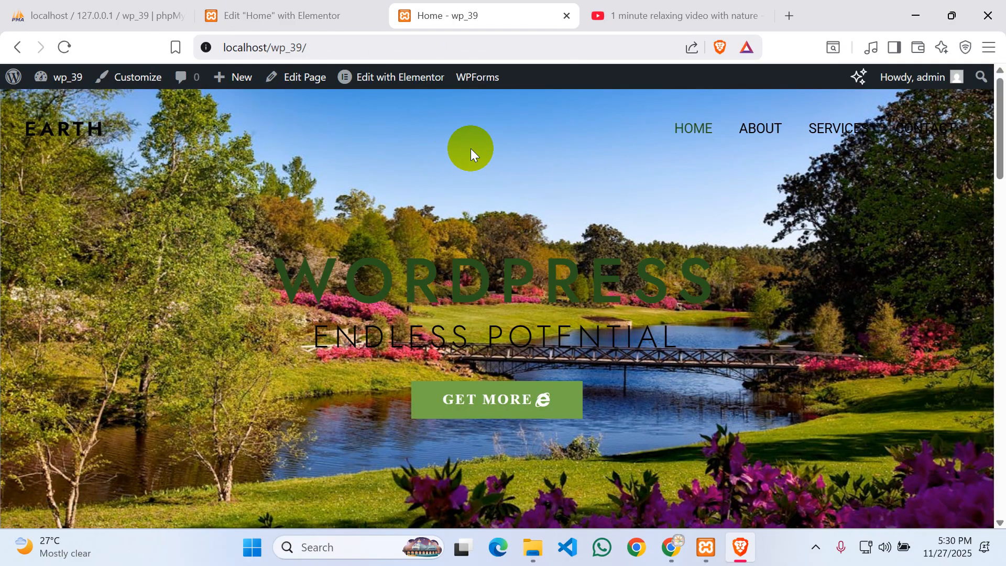
pyautogui.scroll(-5, 599, 295)
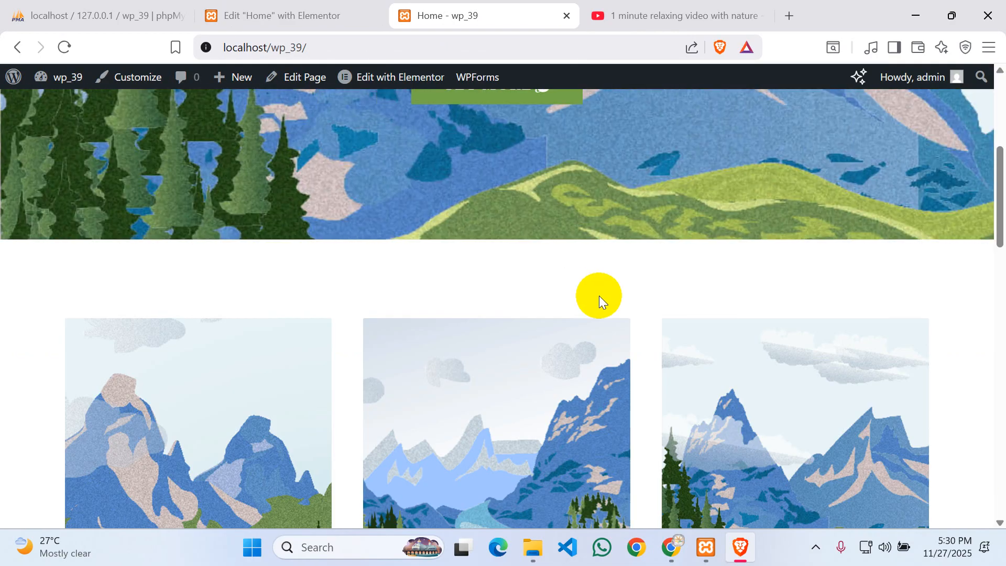
pyautogui.click(267, 12)
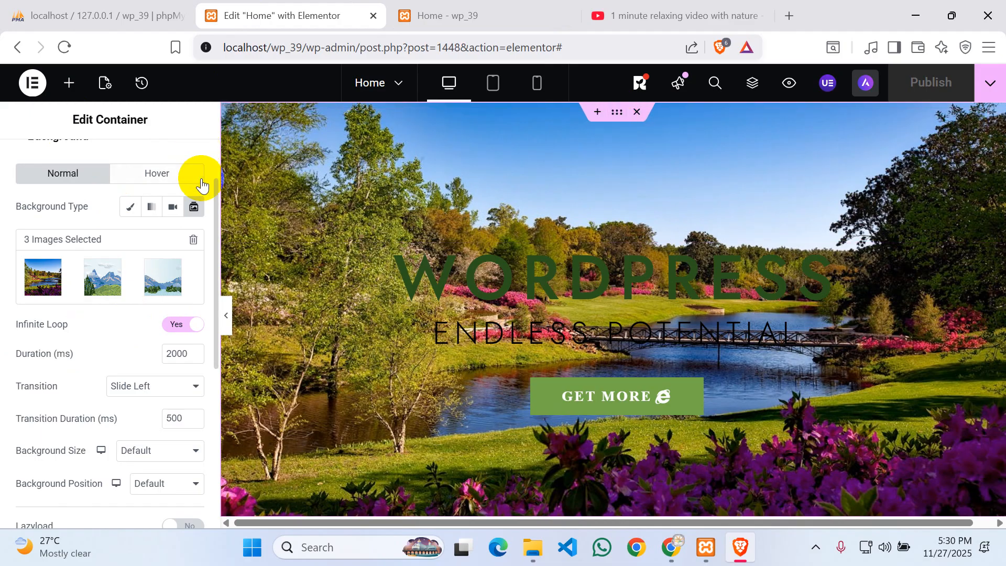
# - Select the three-image container and nudge its linked margins up, then back to 80 px
pyautogui.scroll(2, 64, 237)
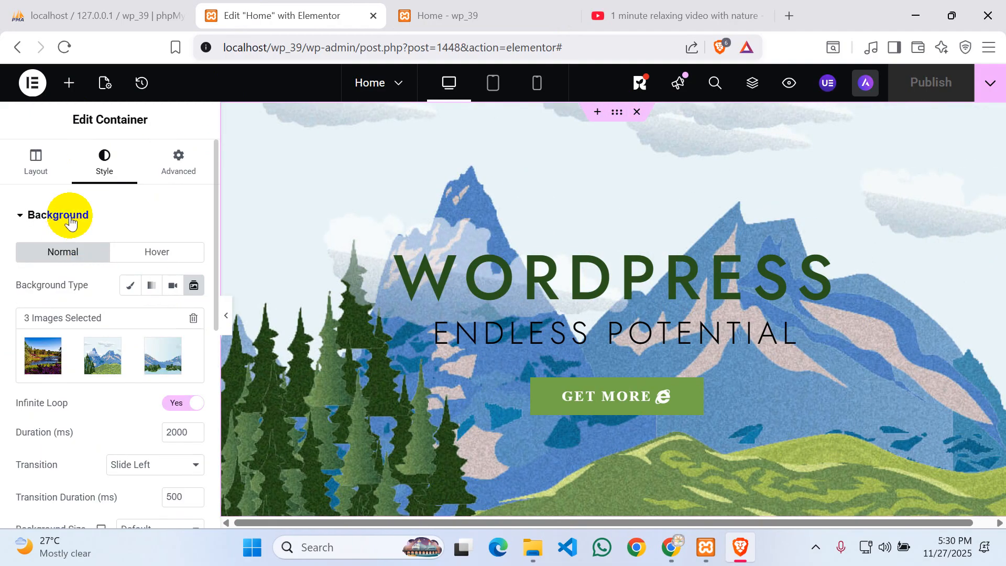
pyautogui.scroll(-5, 314, 243)
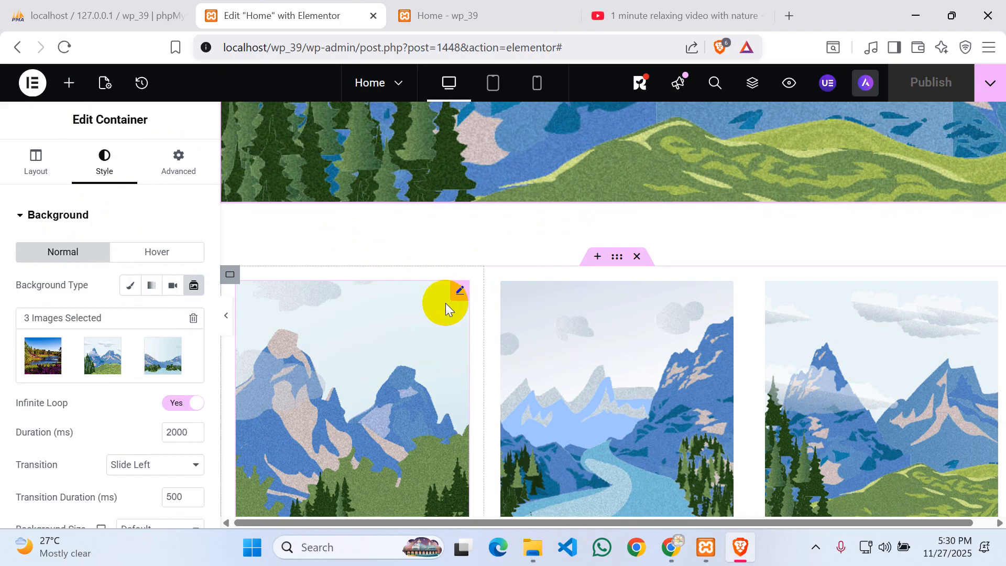
pyautogui.click(617, 259)
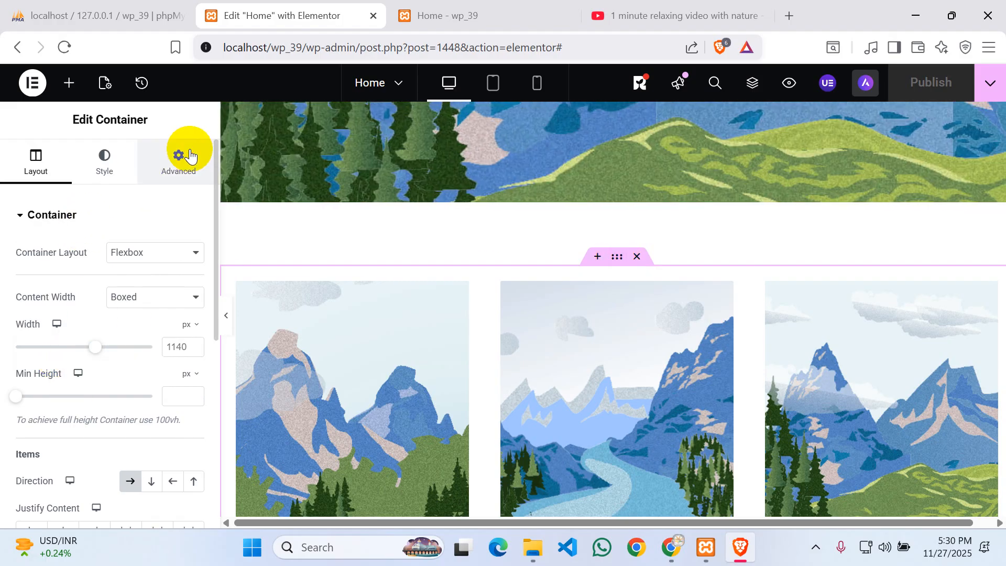
pyautogui.click(190, 155)
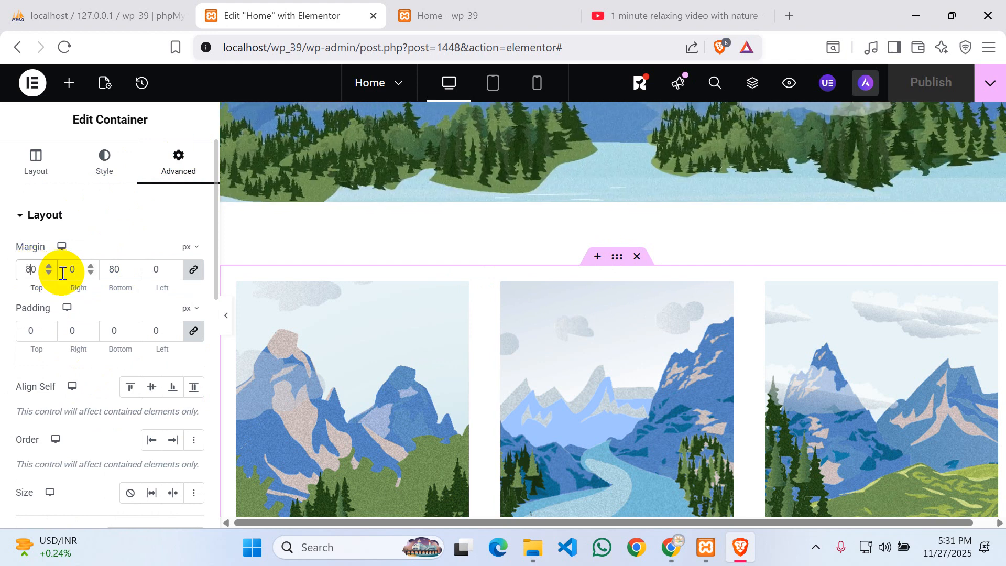
pyautogui.click(50, 266)
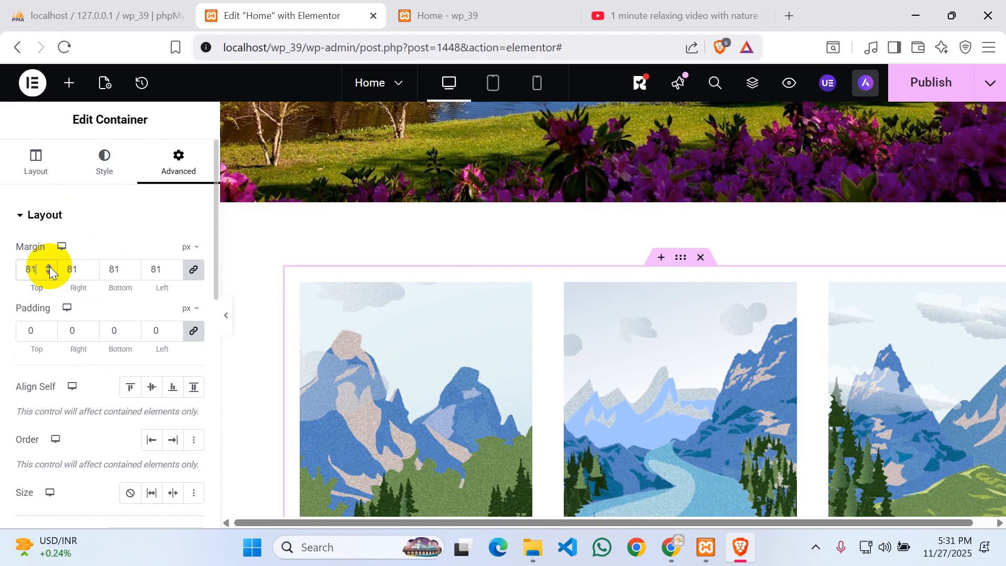
pyautogui.click(49, 266)
pyautogui.click(48, 272)
pyautogui.click(48, 272)
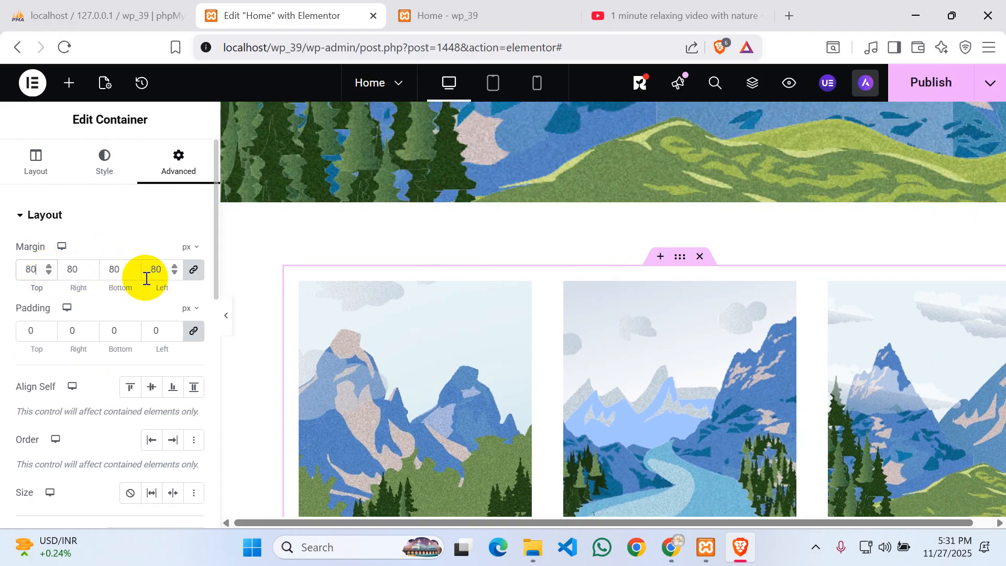
# - Unlink the margins and settle on 80/0/80/0 px after test-nudging the top value
pyautogui.click(191, 264)
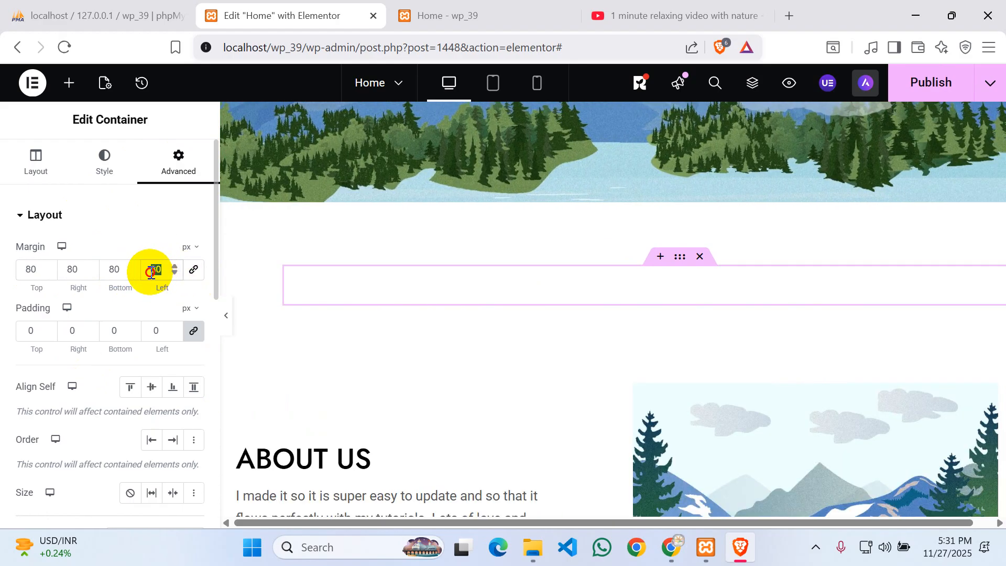
pyautogui.write('0')
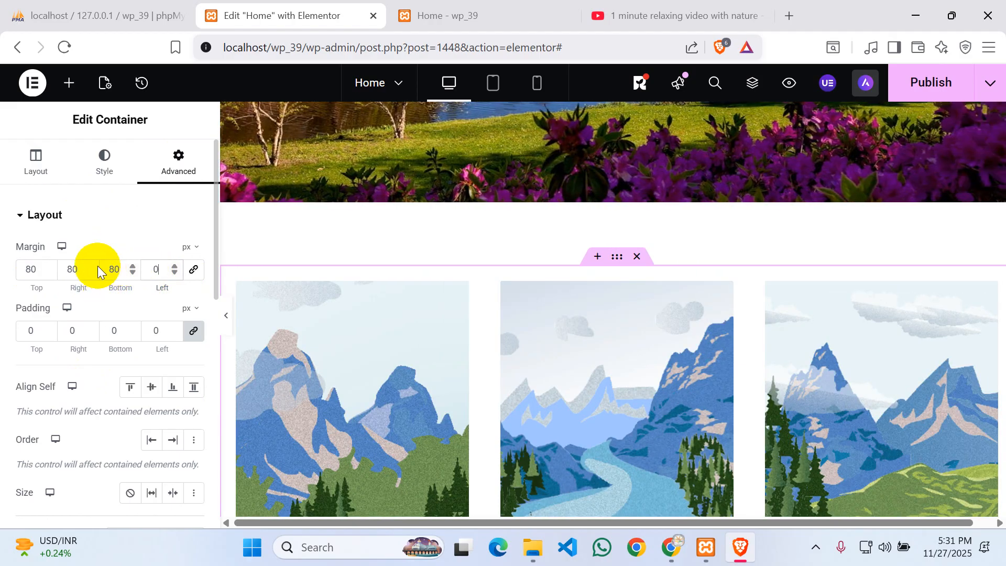
pyautogui.doubleClick(66, 269)
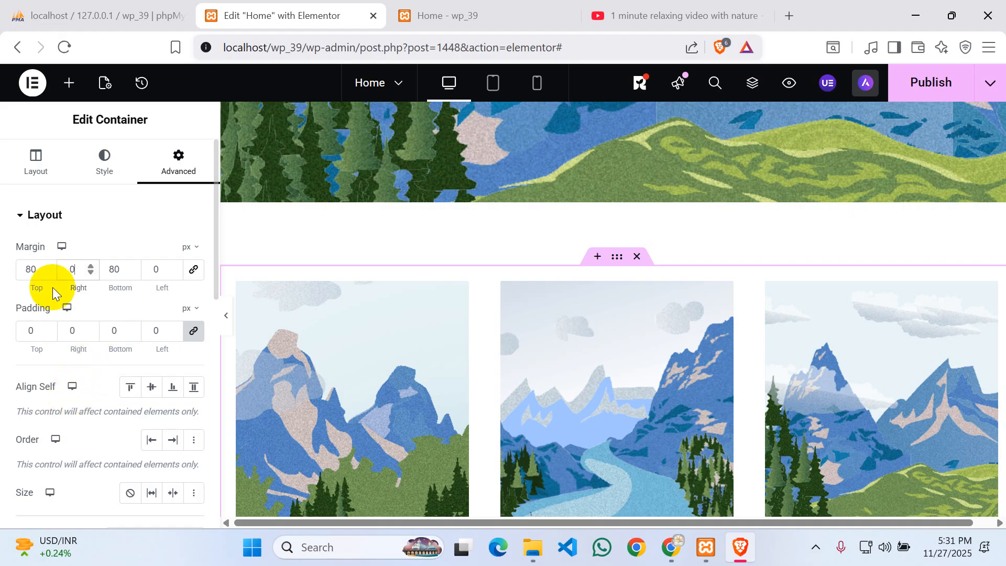
pyautogui.click(47, 266)
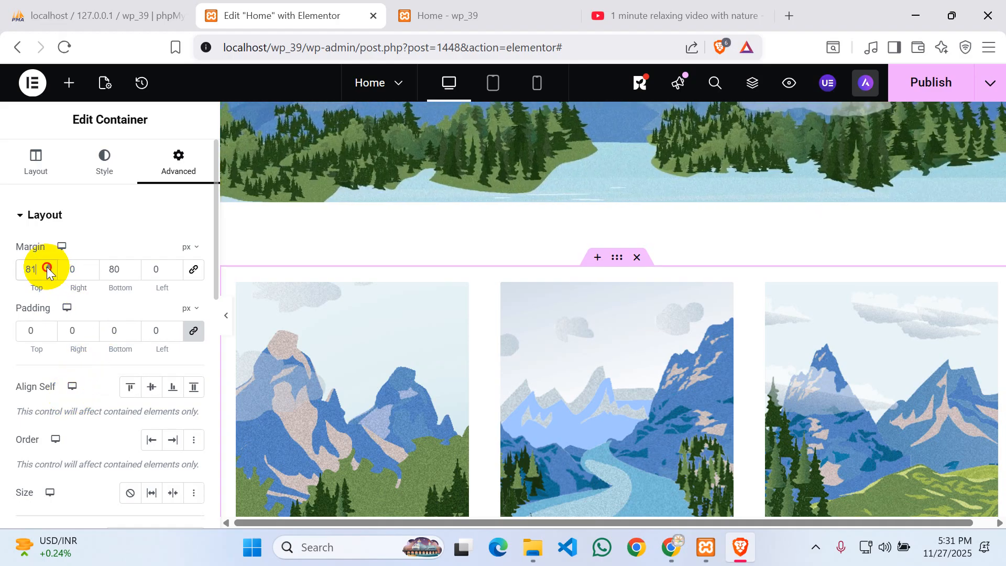
pyautogui.click(47, 266)
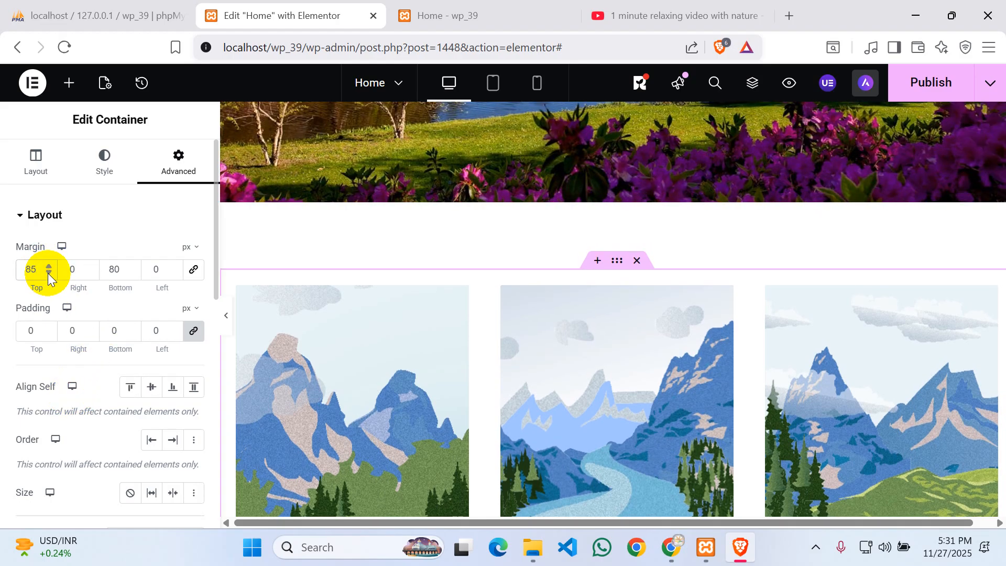
pyautogui.click(48, 272)
pyautogui.click(48, 273)
pyautogui.click(48, 273)
pyautogui.click(48, 273)
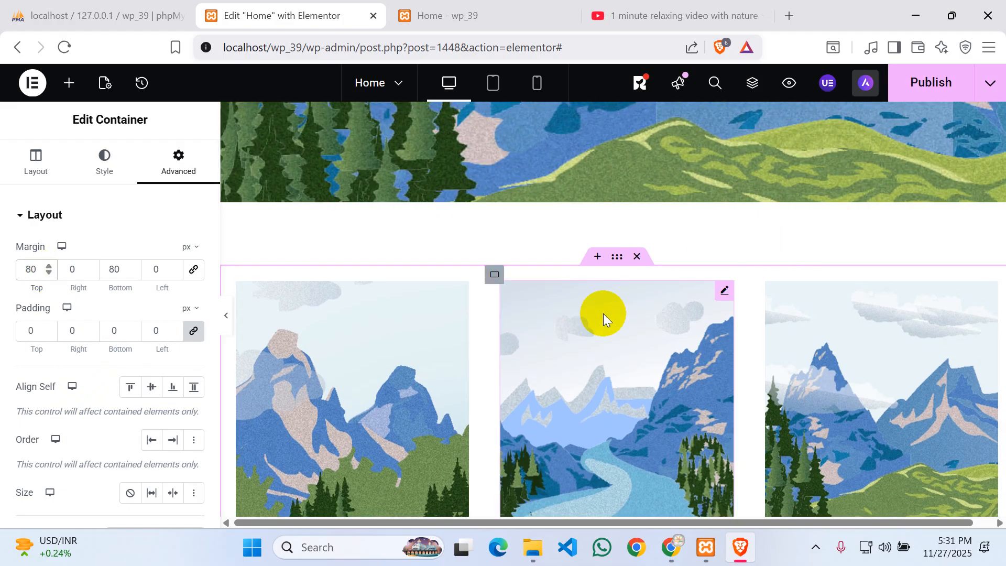
pyautogui.scroll(-3, 485, 318)
pyautogui.scroll(3, 485, 318)
pyautogui.scroll(4, 485, 319)
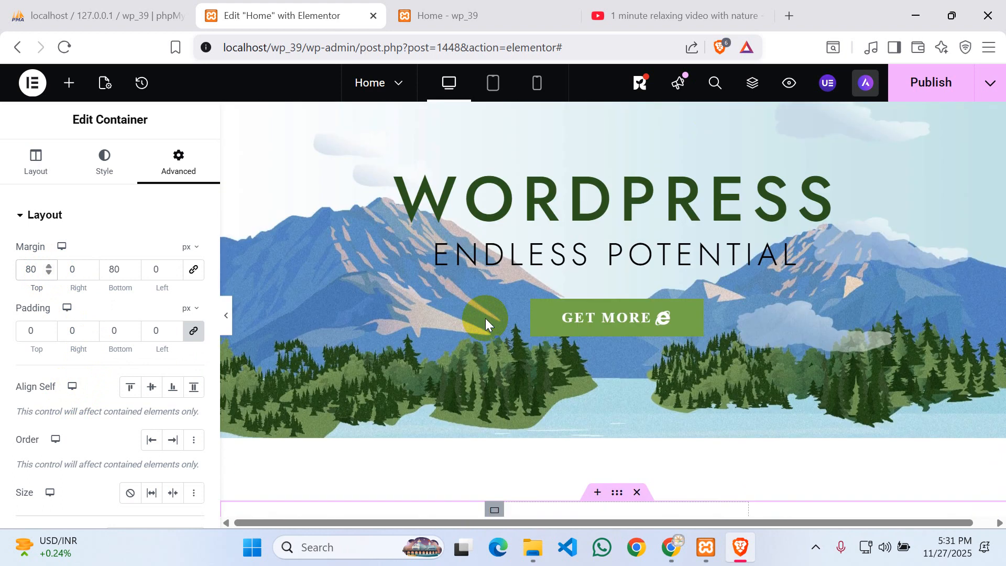
pyautogui.scroll(-9, 479, 337)
pyautogui.scroll(5, 480, 337)
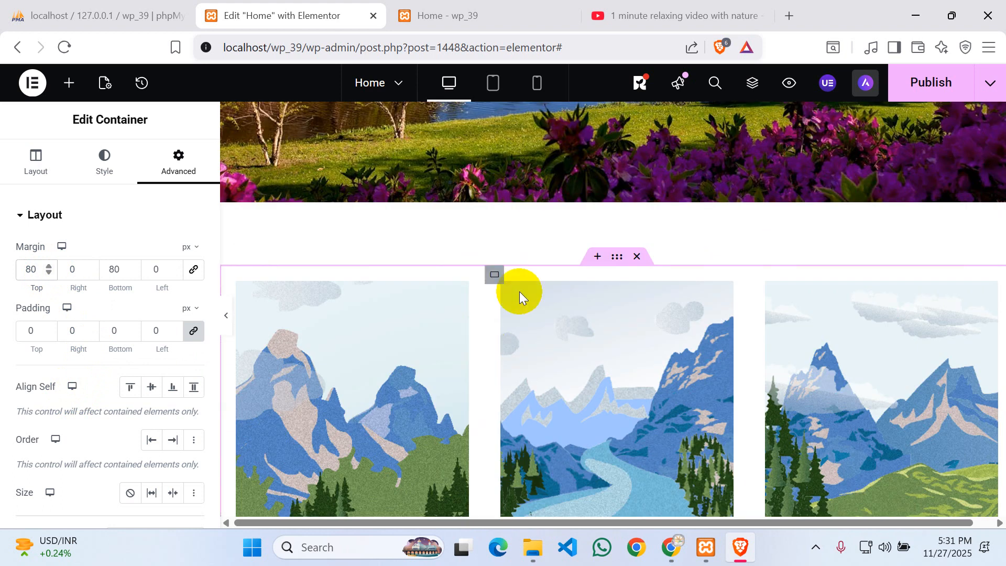
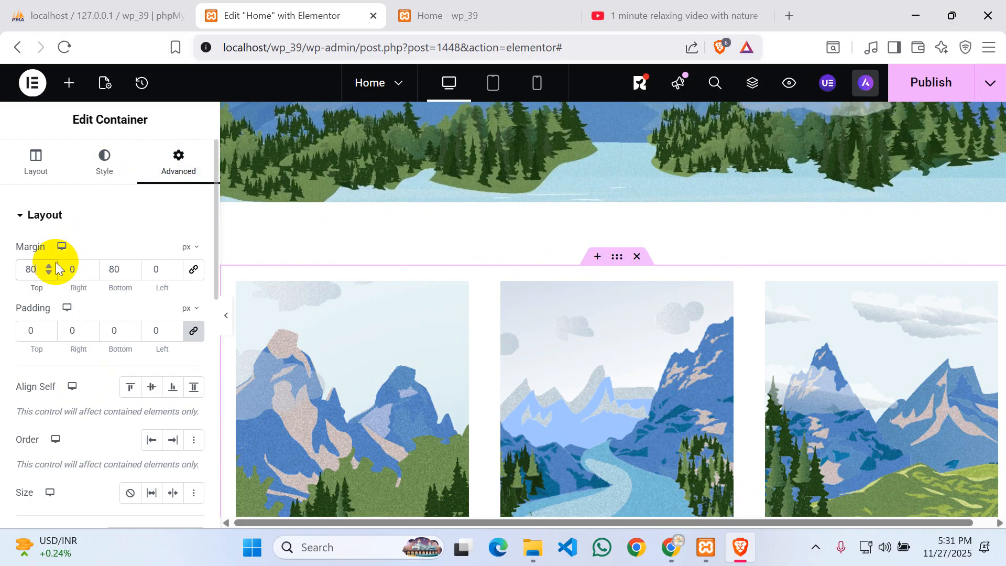
# - Lower the image-row container's top margin from 80 px to about 60 px
pyautogui.click(49, 273)
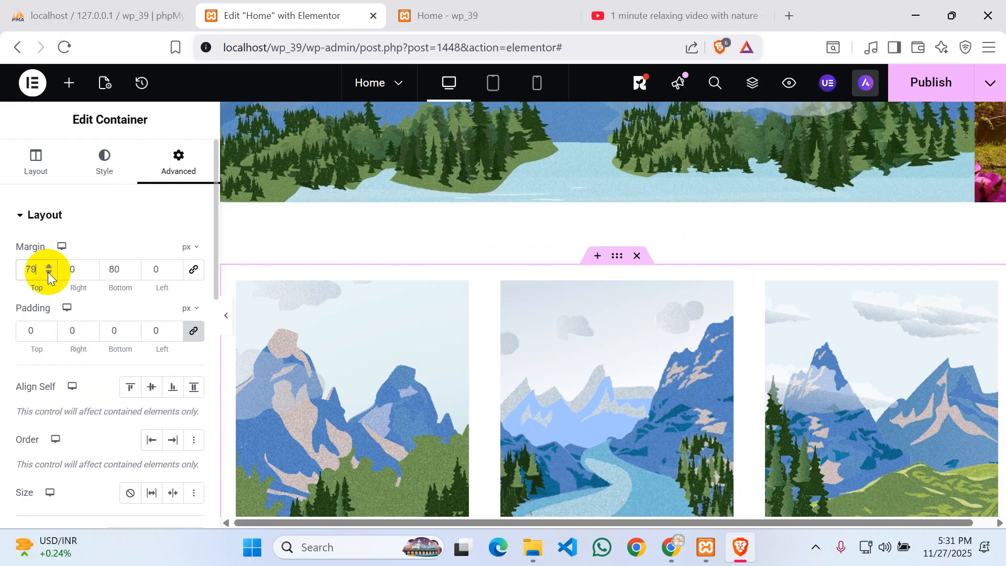
pyautogui.click(49, 272)
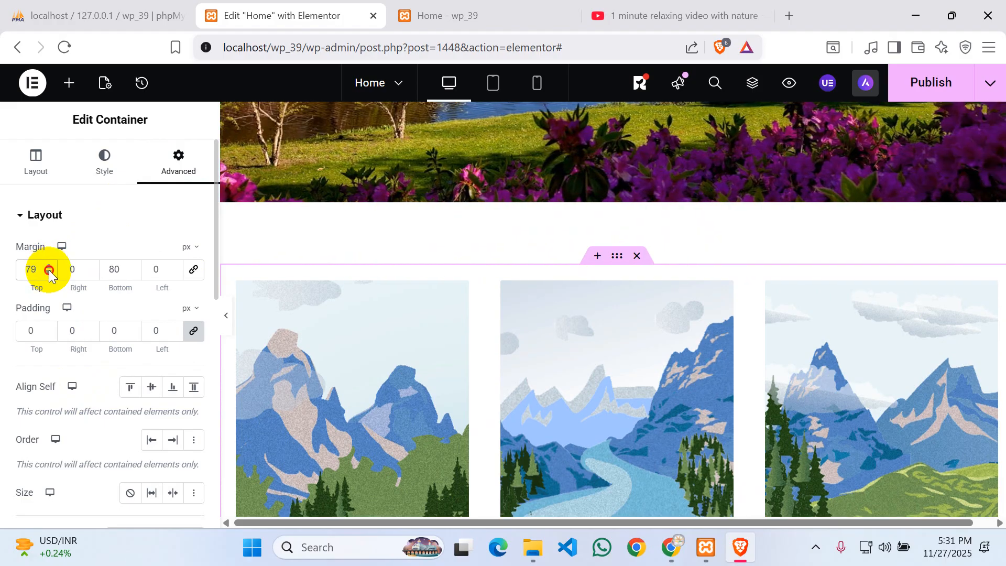
pyautogui.click(49, 272)
pyautogui.click(49, 273)
pyautogui.click(49, 273)
pyautogui.click(50, 273)
pyautogui.click(50, 273)
pyautogui.click(49, 273)
pyautogui.click(49, 273)
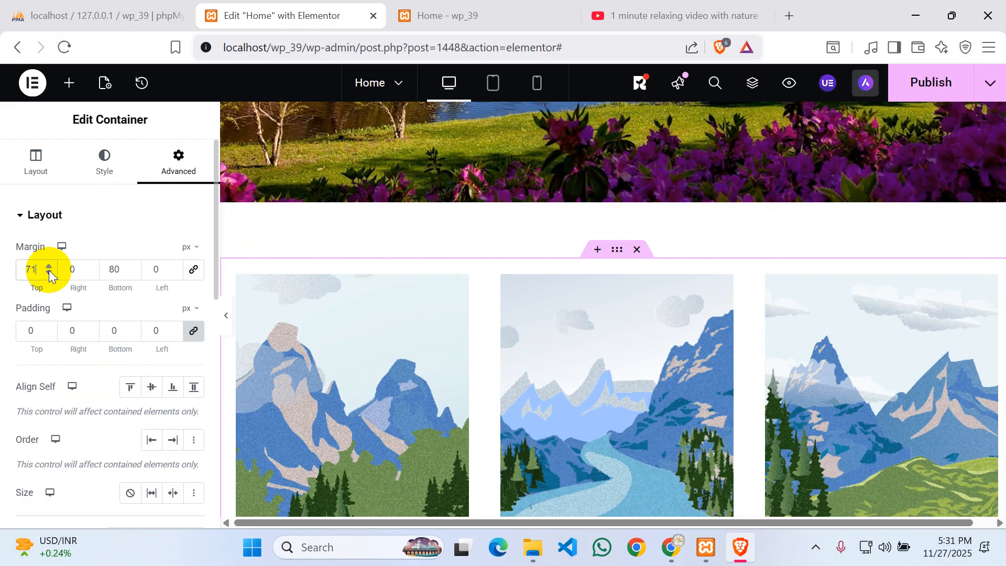
pyautogui.click(50, 273)
pyautogui.click(49, 274)
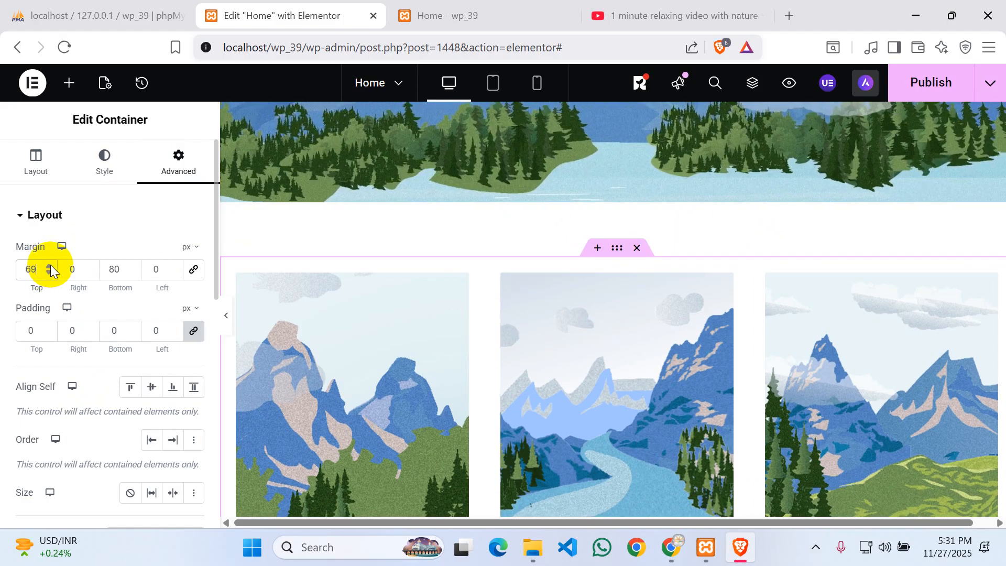
pyautogui.click(49, 267)
pyautogui.click(49, 267)
pyautogui.click(50, 267)
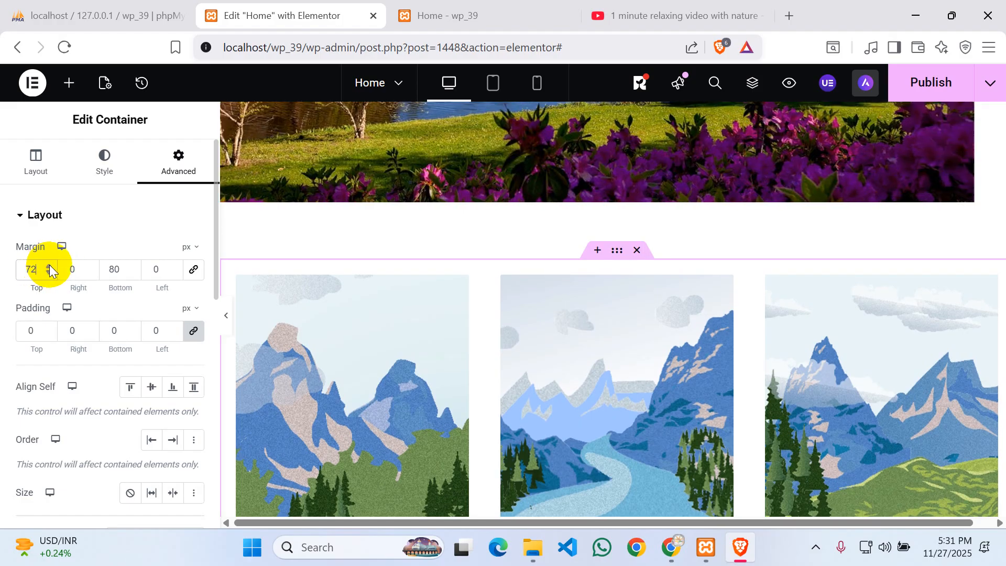
pyautogui.click(49, 267)
pyautogui.click(49, 267)
pyautogui.click(50, 266)
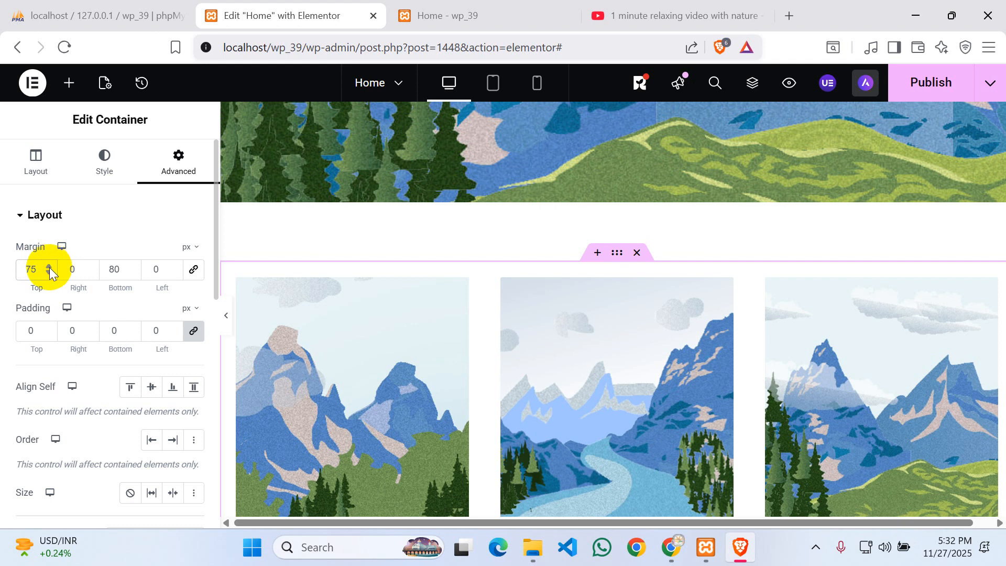
pyautogui.click(49, 272)
pyautogui.click(49, 272)
pyautogui.click(49, 272)
pyautogui.click(49, 272)
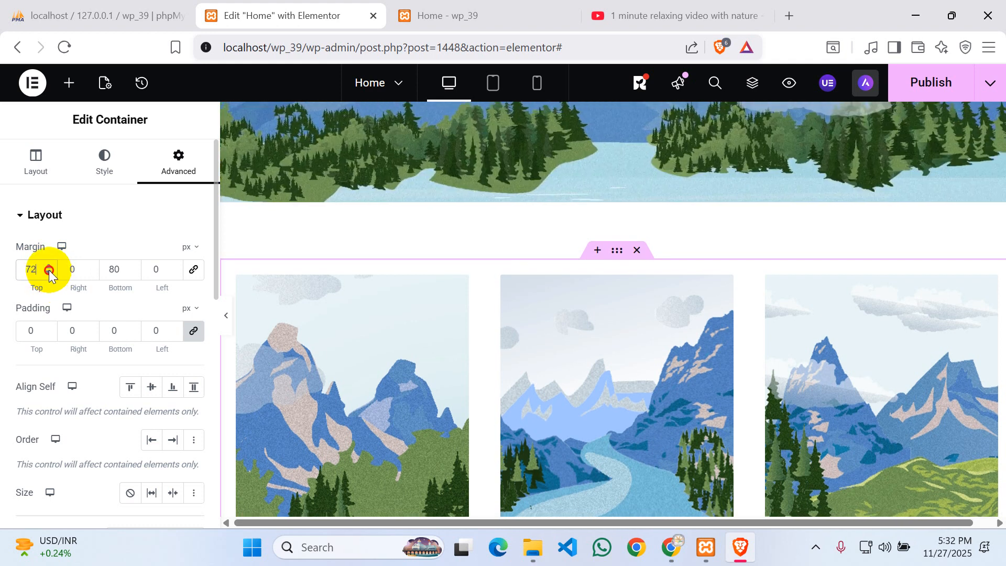
pyautogui.click(49, 272)
pyautogui.click(49, 272)
pyautogui.click(50, 272)
pyautogui.click(49, 272)
pyautogui.click(50, 272)
pyautogui.click(49, 272)
pyautogui.click(49, 272)
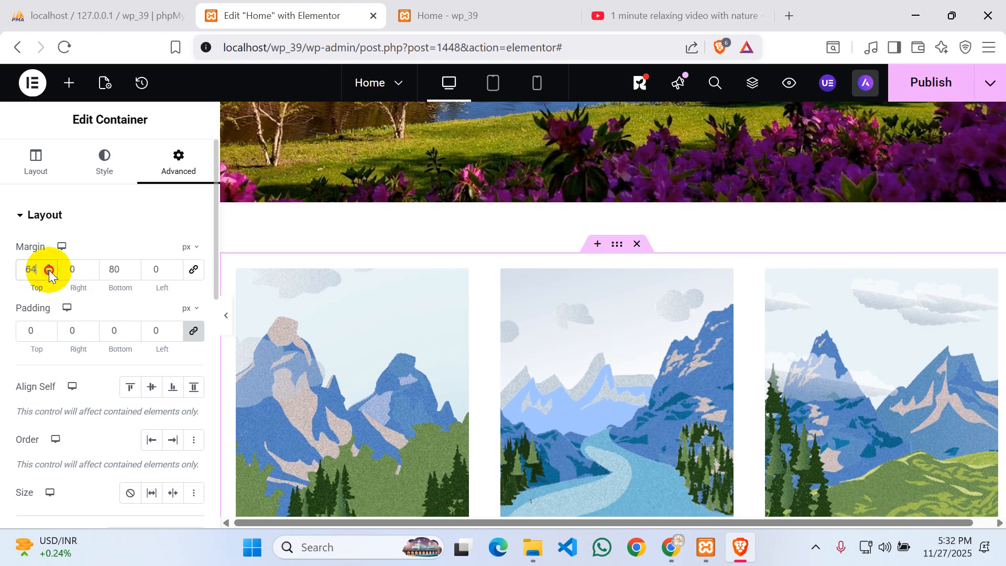
pyautogui.click(49, 272)
pyautogui.click(50, 272)
pyautogui.click(49, 272)
pyautogui.click(49, 272)
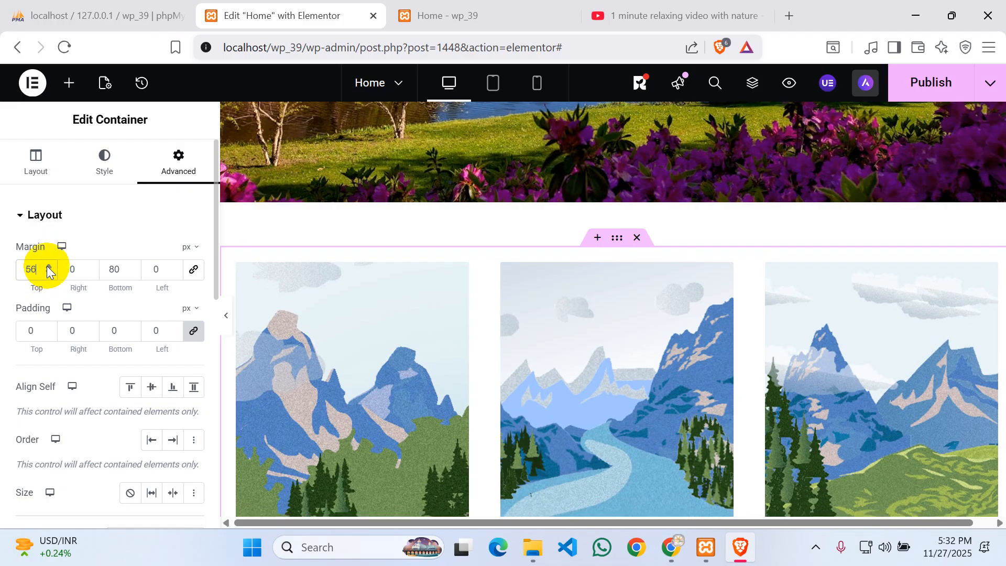
pyautogui.click(50, 272)
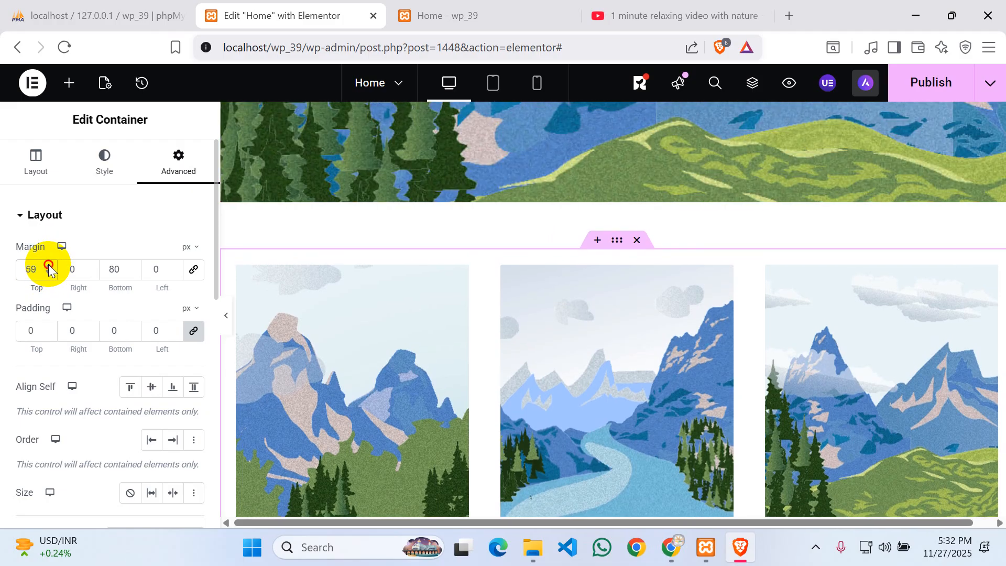
pyautogui.click(48, 265)
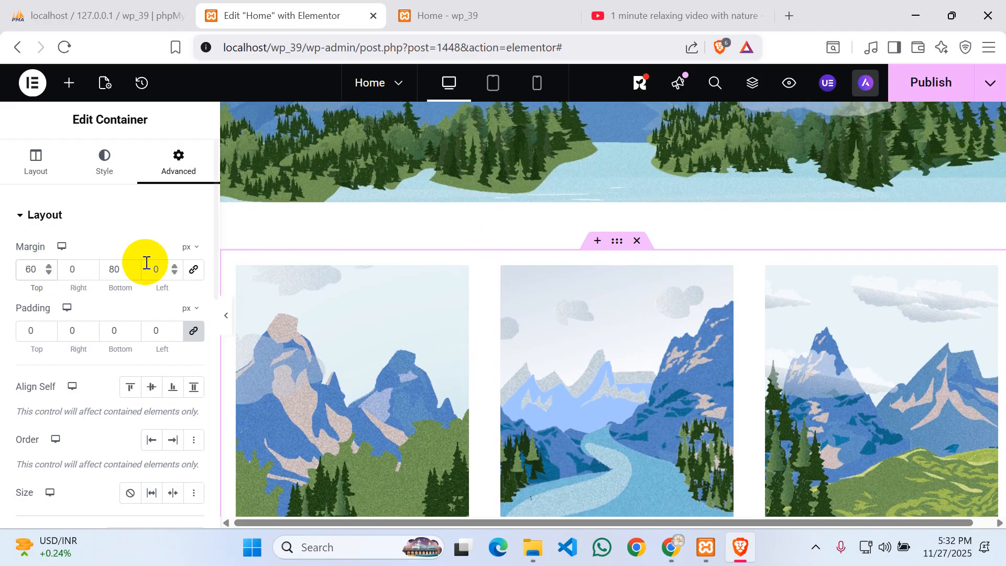
# - Insert a new empty section above the image row and place a Heading widget in it
pyautogui.click(67, 84)
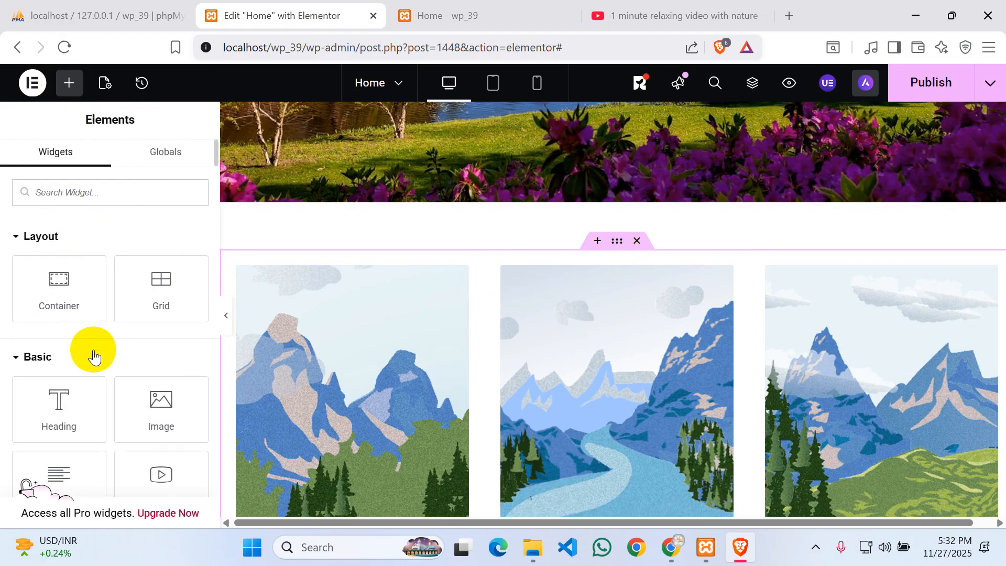
pyautogui.moveTo(52, 399)
pyautogui.mouseDown()
pyautogui.moveTo(593, 260)
pyautogui.moveTo(590, 231)
pyautogui.moveTo(552, 211)
pyautogui.moveTo(557, 259)
pyautogui.moveTo(432, 253)
pyautogui.moveTo(697, 242)
pyautogui.moveTo(473, 249)
pyautogui.moveTo(32, 427)
pyautogui.moveTo(29, 409)
pyautogui.moveTo(48, 399)
pyautogui.mouseUp()
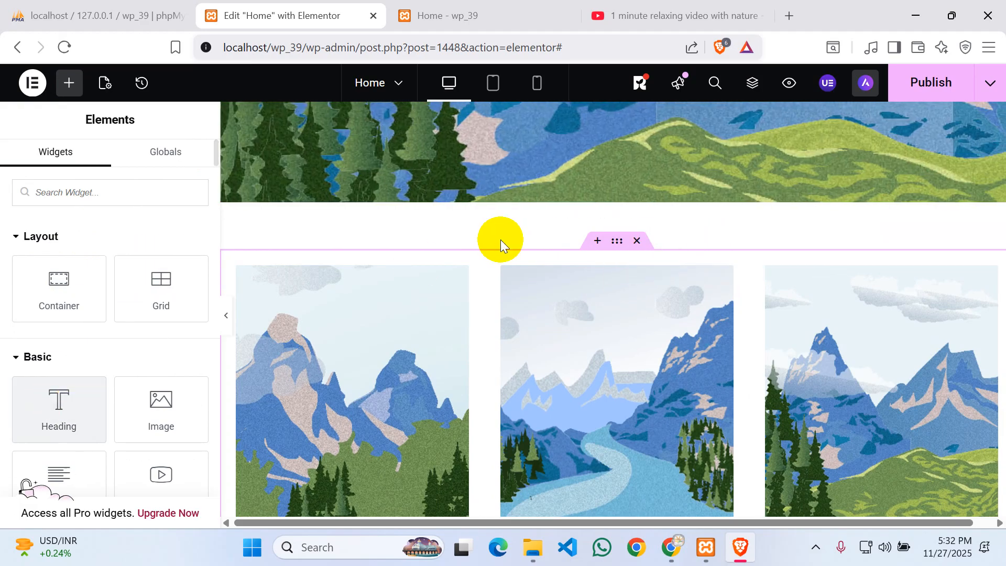
pyautogui.click(597, 241)
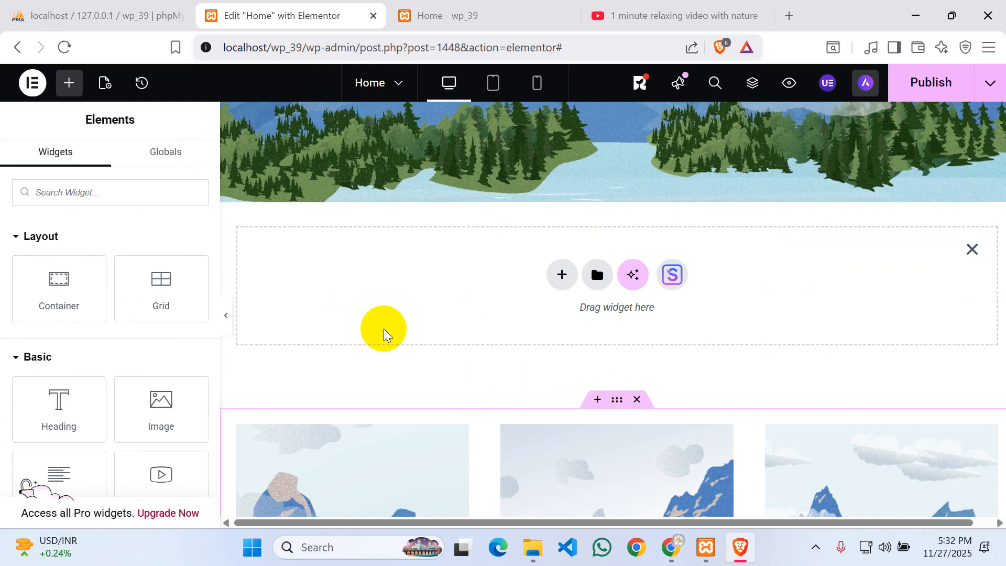
pyautogui.moveTo(81, 389); pyautogui.dragTo(610, 303)
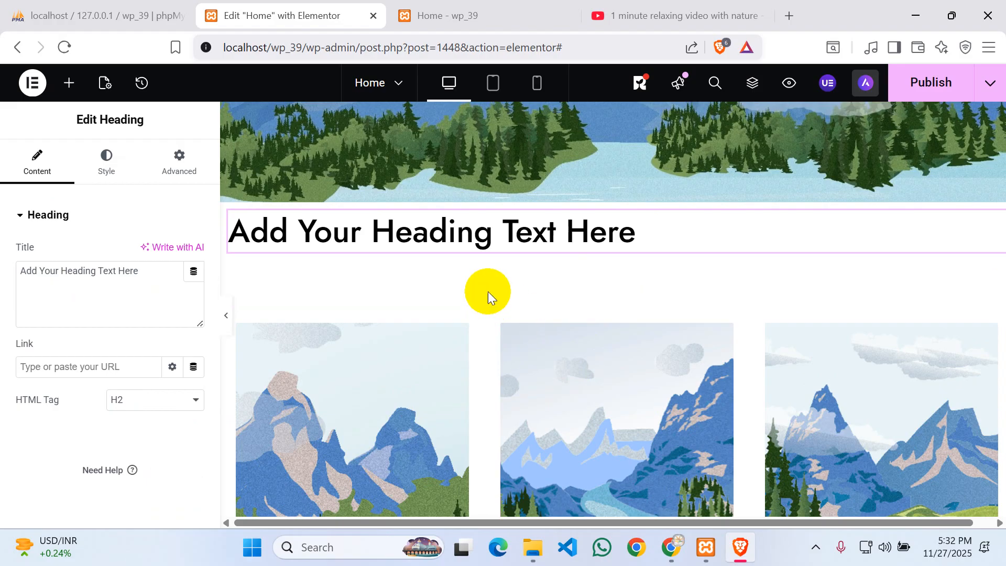
# - Start replacing the heading's placeholder title with 'Our Courses'
pyautogui.scroll(-4, 534, 326)
pyautogui.scroll(6, 536, 327)
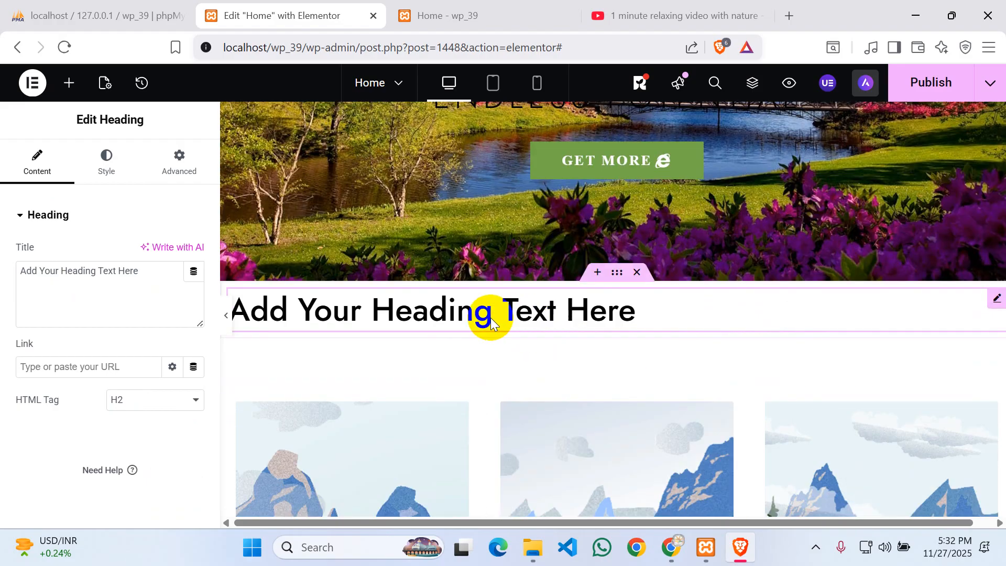
pyautogui.moveTo(144, 270); pyautogui.dragTo(2, 259)
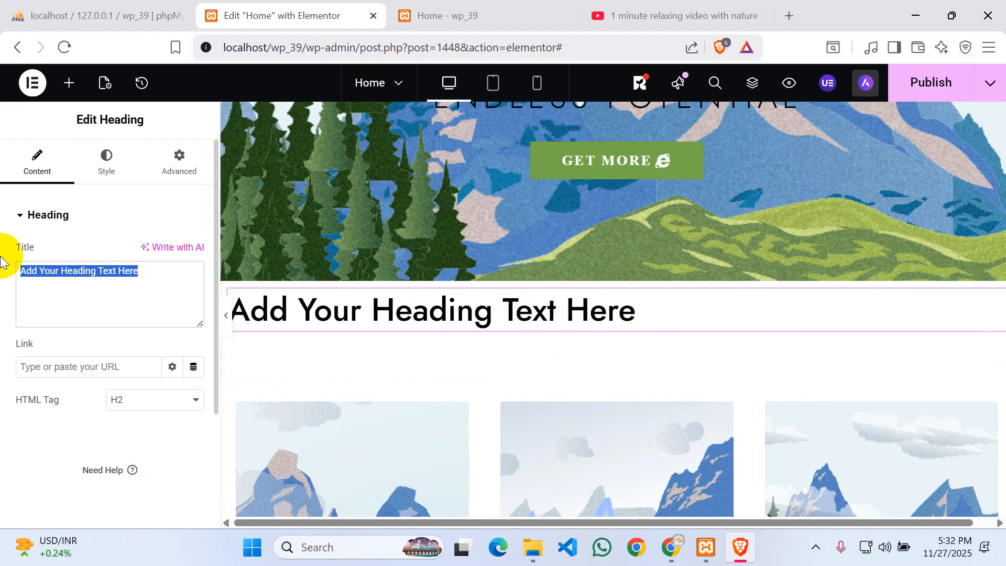
pyautogui.press('BackSpace')
pyautogui.write('O')
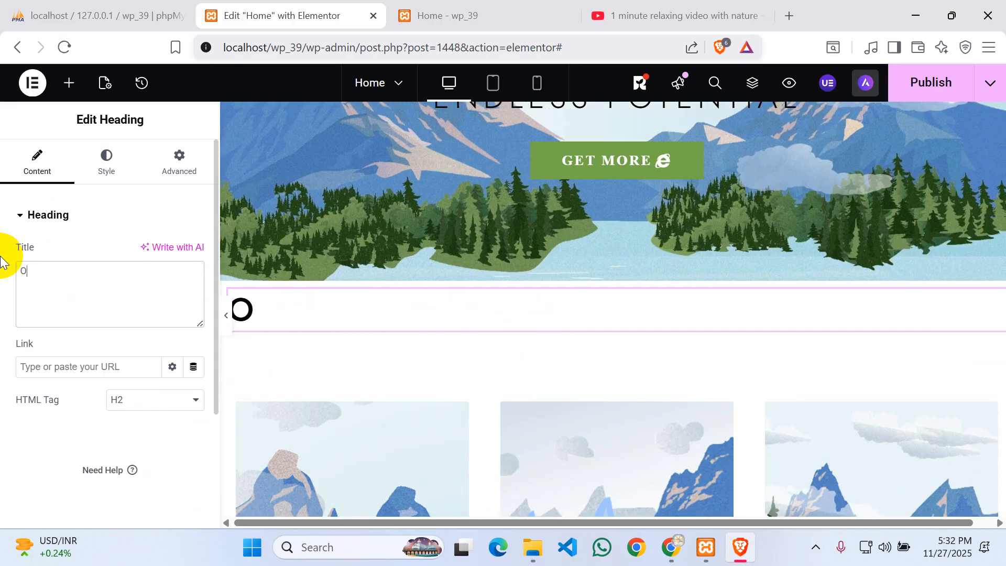
pyautogui.write('ur ')
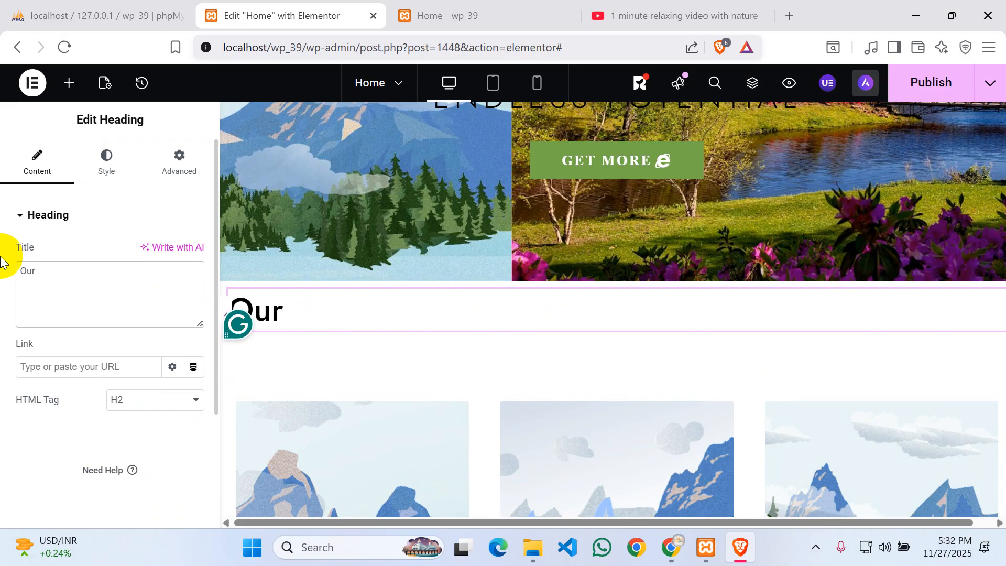
pyautogui.write('Courses')
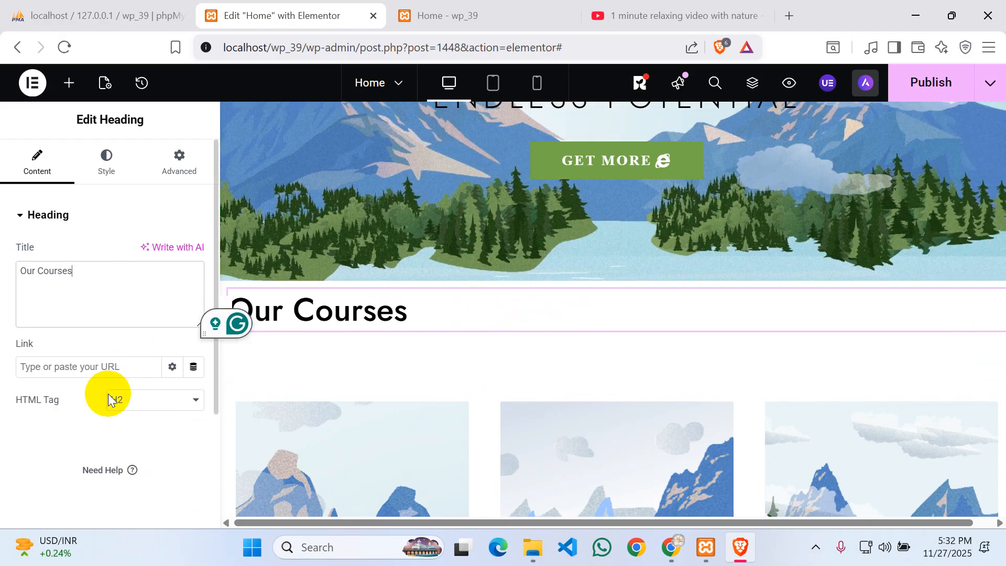
# - Centre-align the Our Courses heading
pyautogui.click(109, 171)
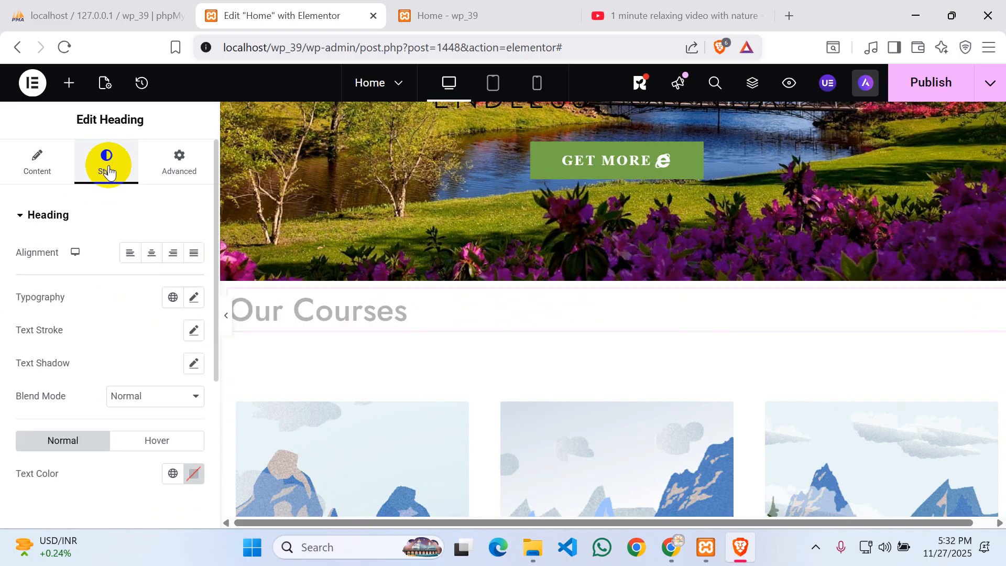
pyautogui.scroll(-2, 128, 398)
pyautogui.scroll(-2, 128, 392)
pyautogui.scroll(4, 128, 391)
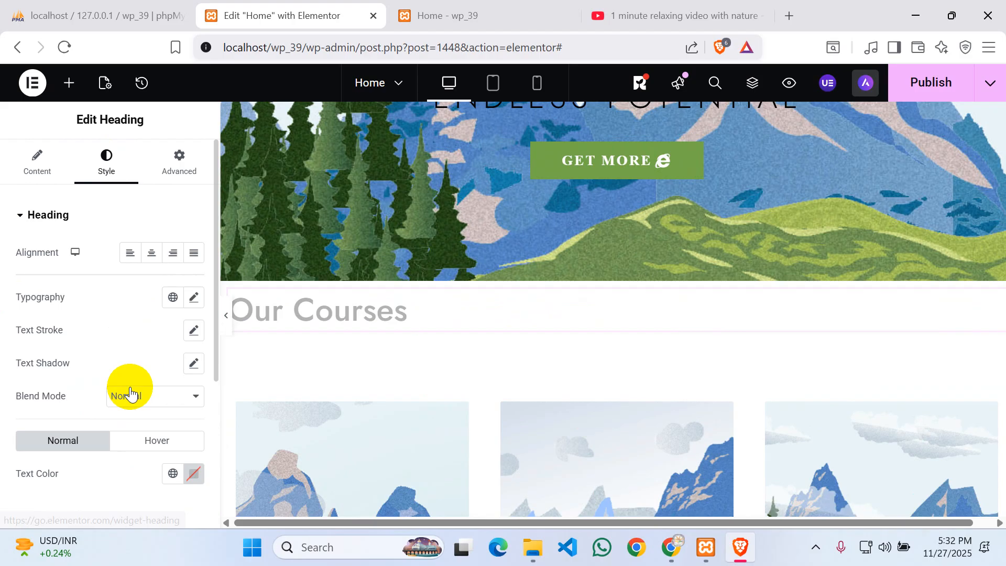
pyautogui.click(153, 255)
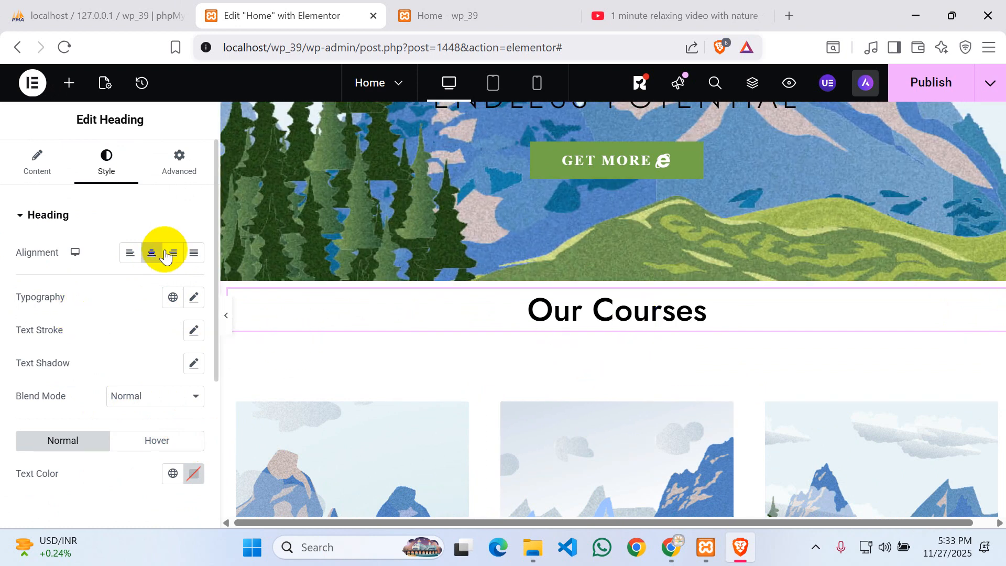
# - Unlink the heading's margins and set its top margin to 15 px
pyautogui.click(180, 167)
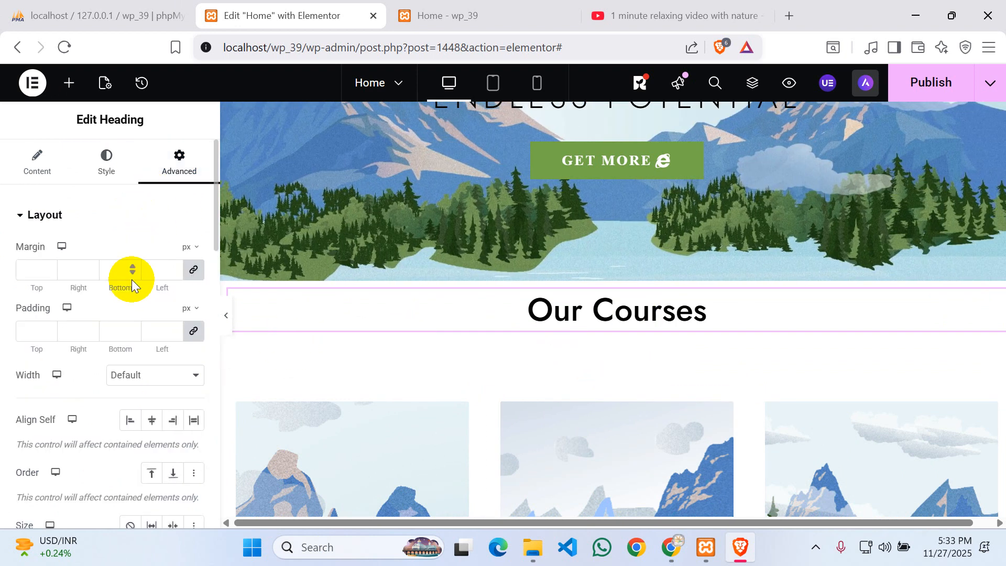
pyautogui.click(194, 277)
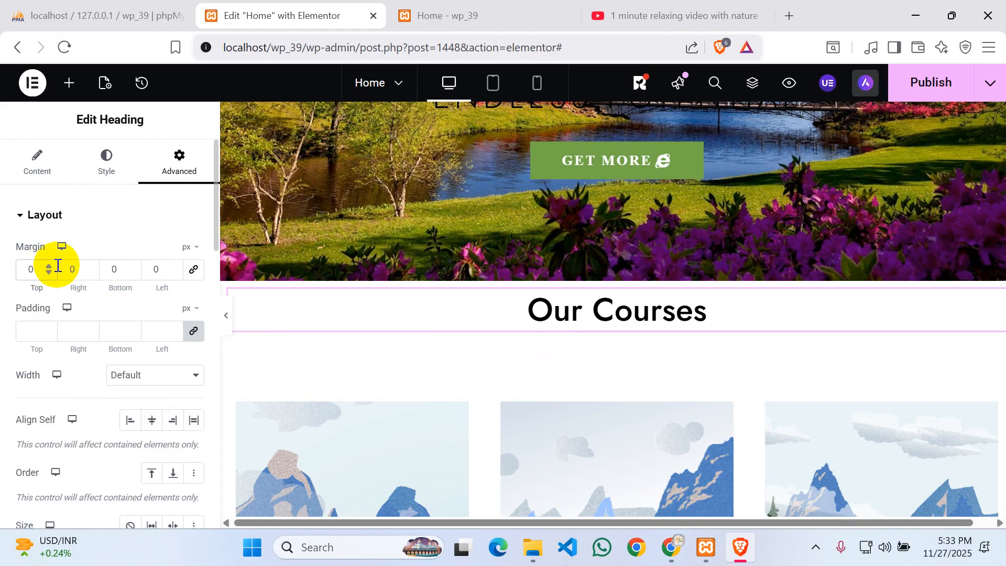
pyautogui.click(57, 265)
pyautogui.write('20')
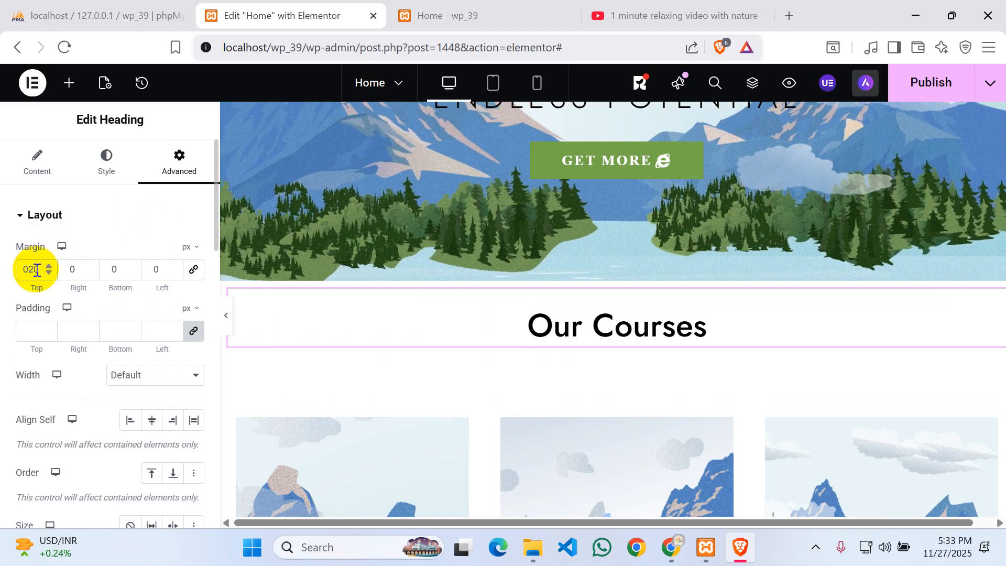
pyautogui.press('BackSpace')
pyautogui.press('BackSpace')
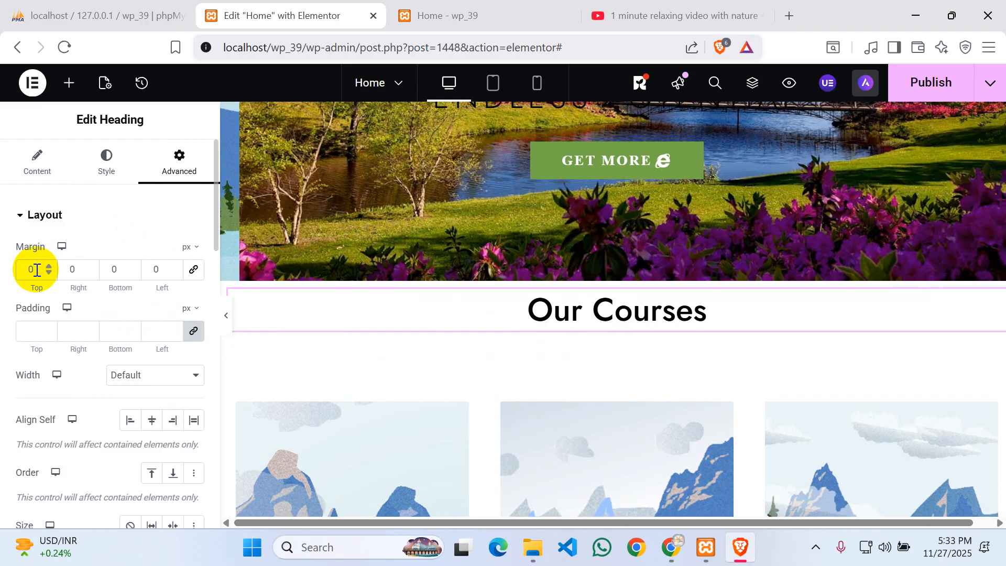
pyautogui.write('15')
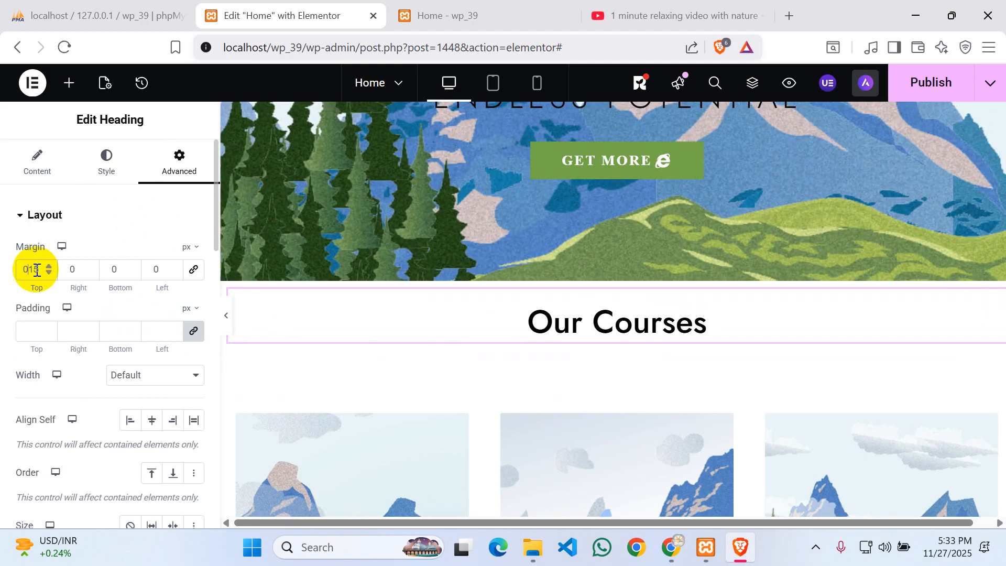
pyautogui.press('BackSpace')
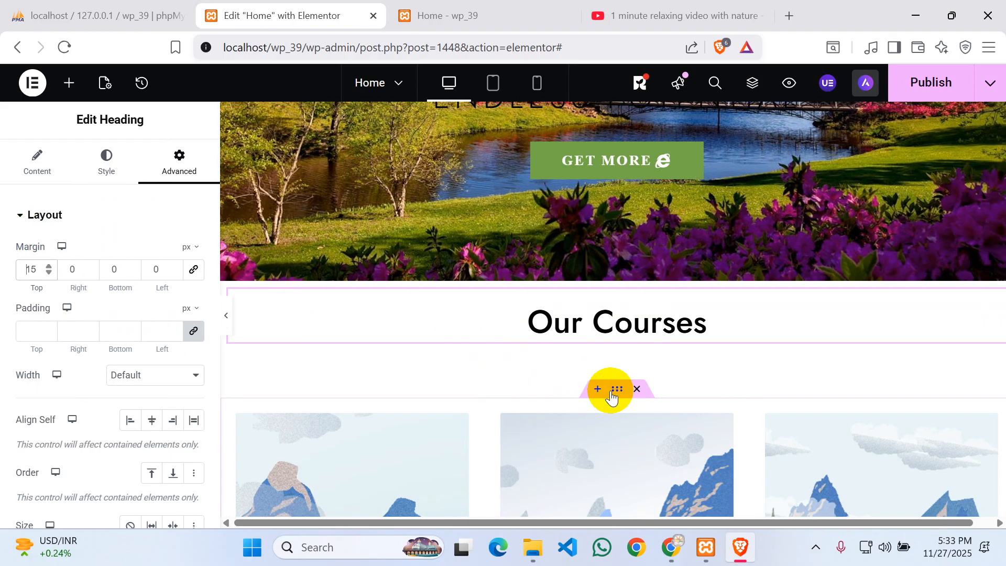
# - Cut the course cards container's top margin from 60 px to 20 px
pyautogui.click(307, 374)
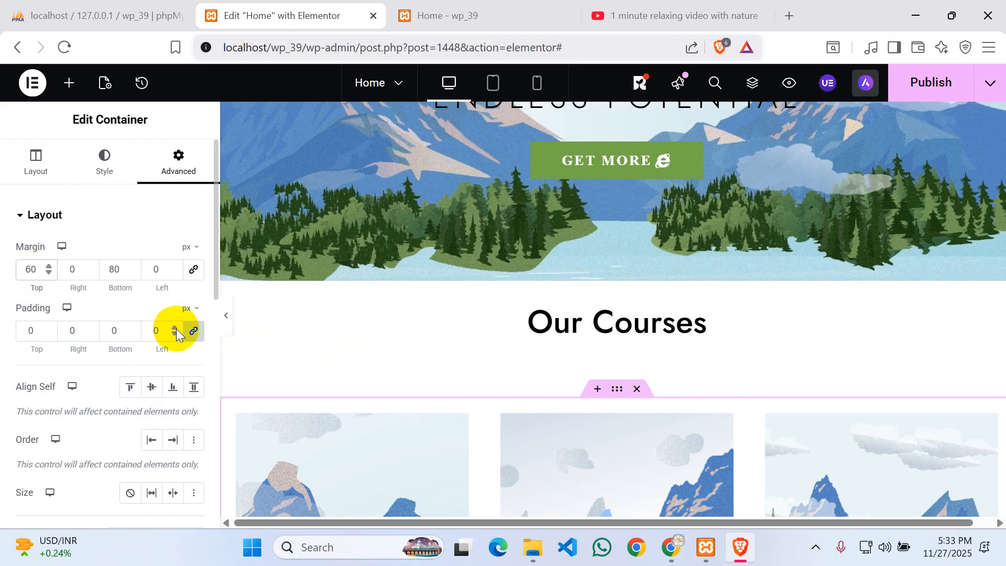
pyautogui.press('BackSpace')
pyautogui.press('BackSpace')
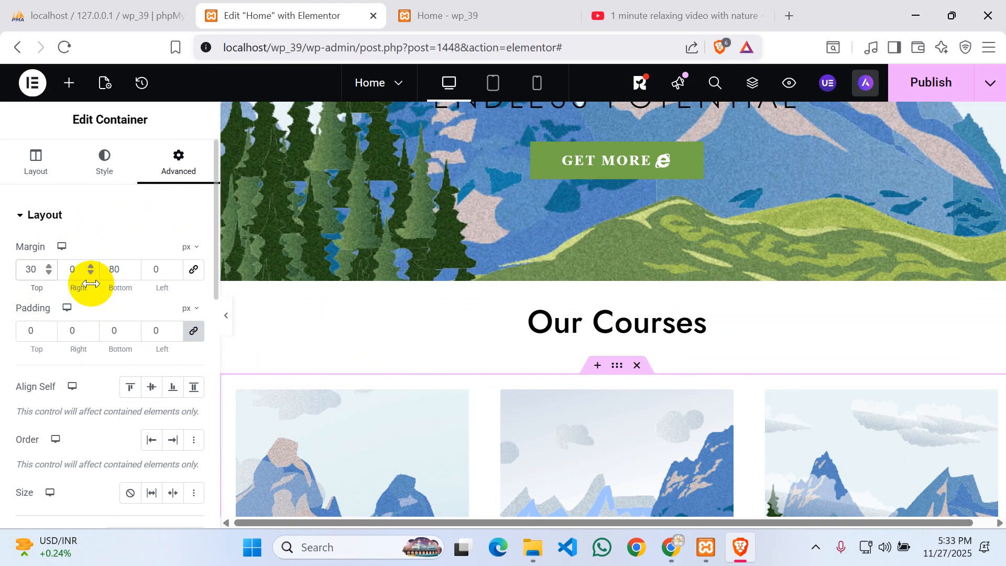
pyautogui.press('BackSpace')
pyautogui.write('2')
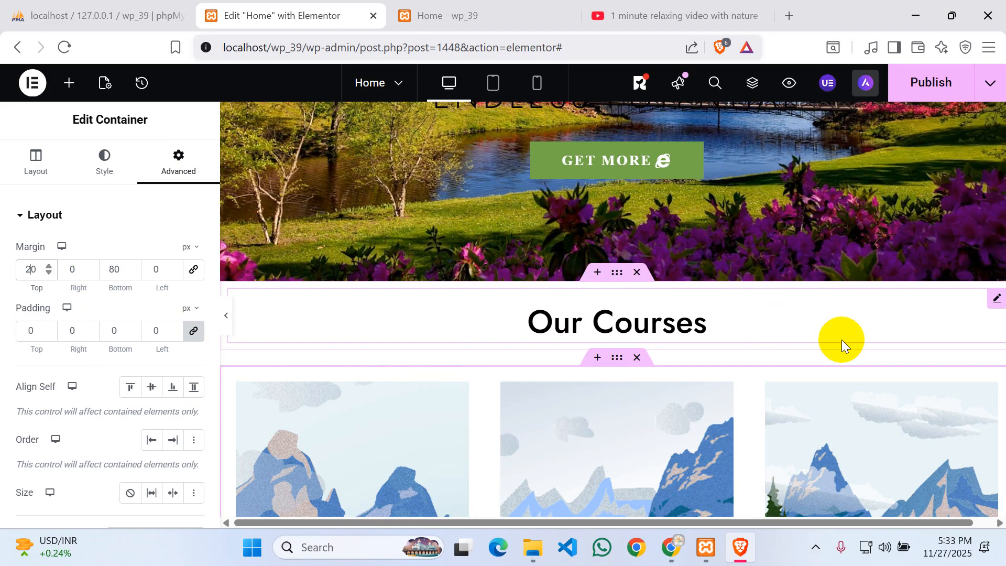
pyautogui.click(545, 325)
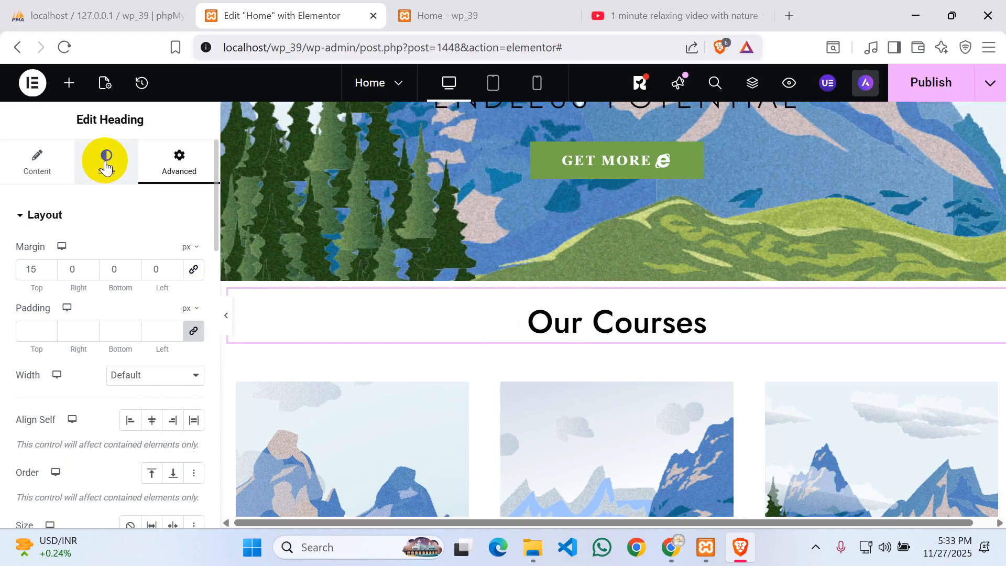
# - Set the heading's typography Transform to Uppercase so it reads OUR COURSES
pyautogui.click(105, 166)
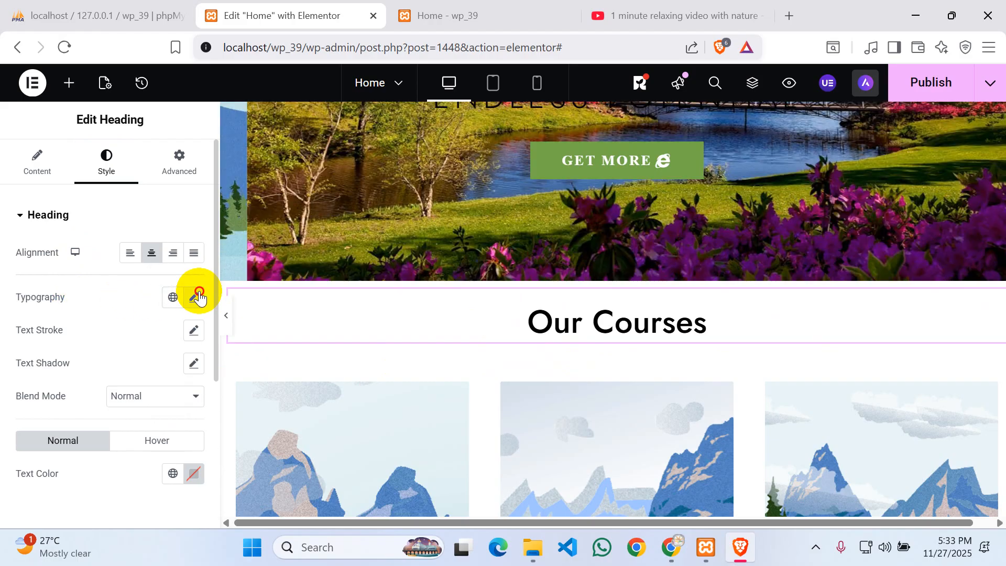
pyautogui.click(195, 296)
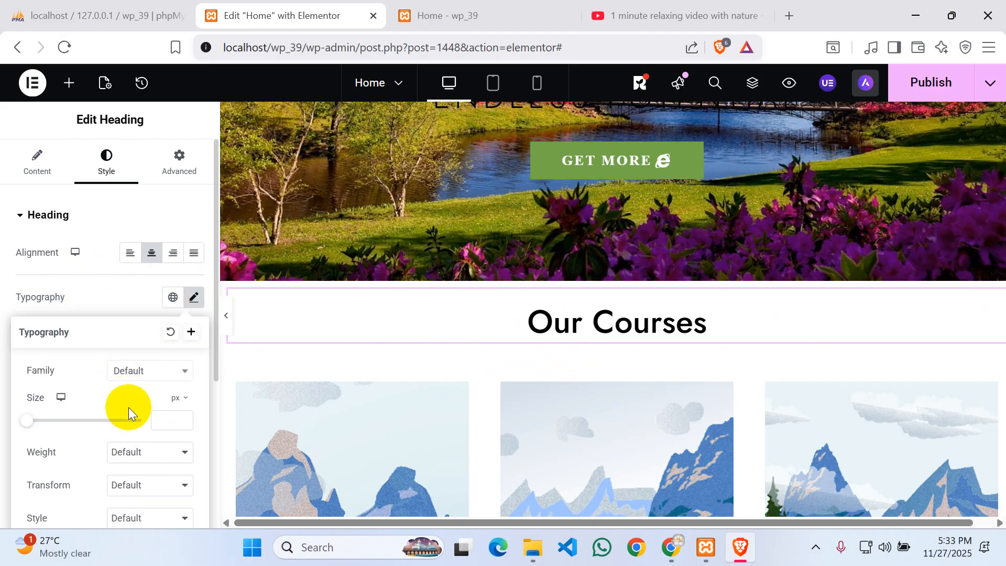
pyautogui.scroll(-2, 128, 408)
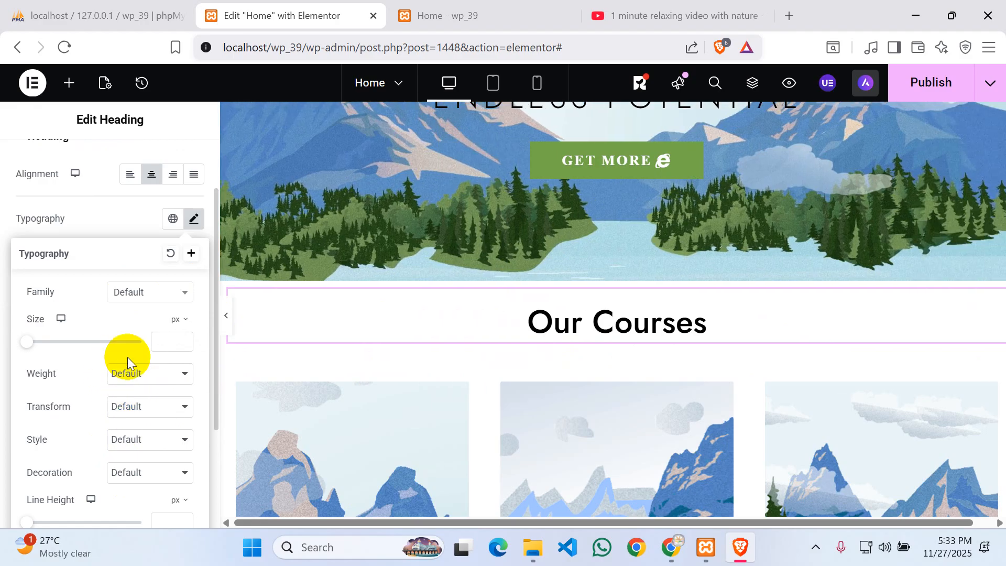
pyautogui.click(130, 407)
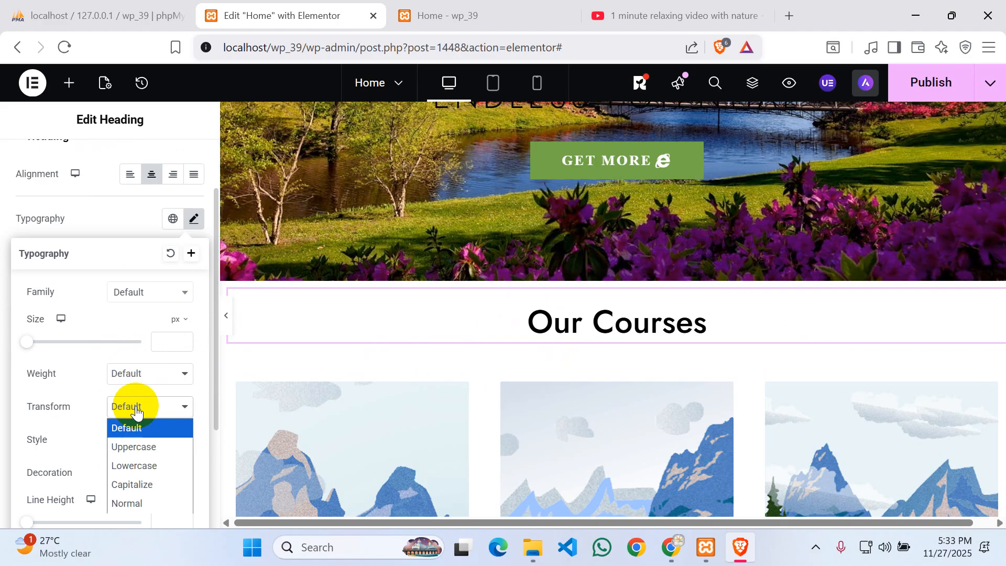
pyautogui.click(139, 447)
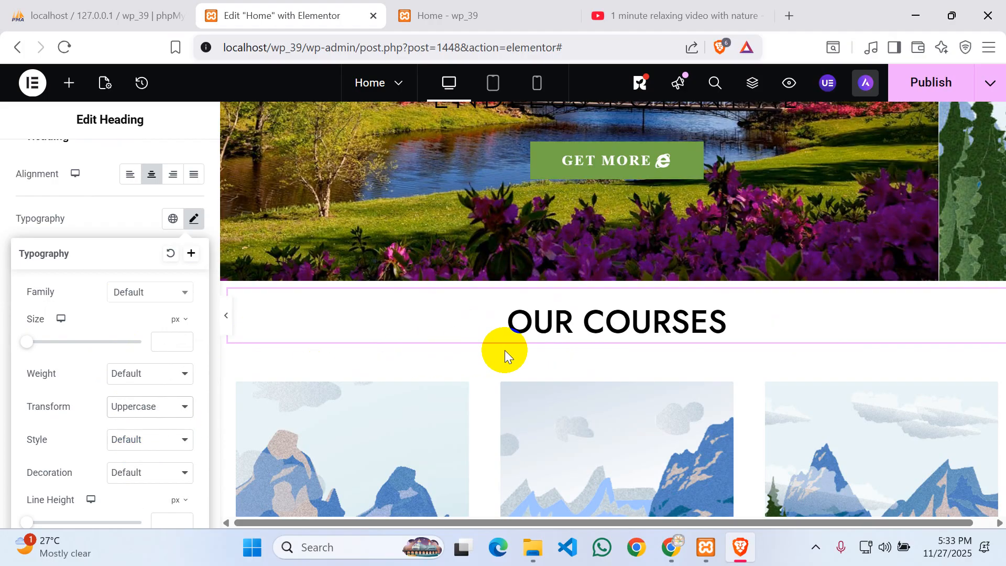
pyautogui.click(519, 306)
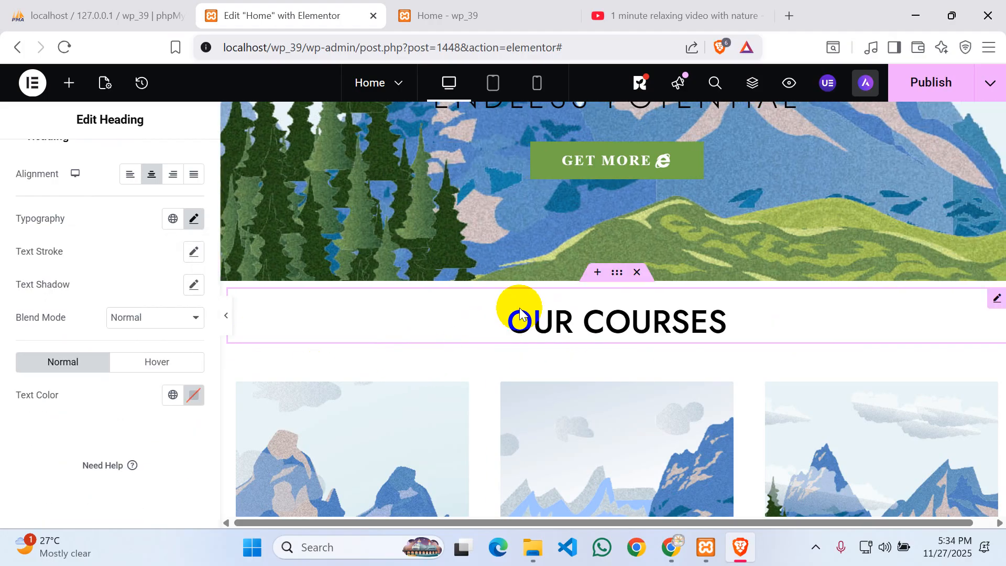
pyautogui.scroll(-5, 693, 215)
pyautogui.scroll(-5, 693, 215)
# - Select the Web Design card's image to show its Choose Image settings
pyautogui.scroll(5, 690, 214)
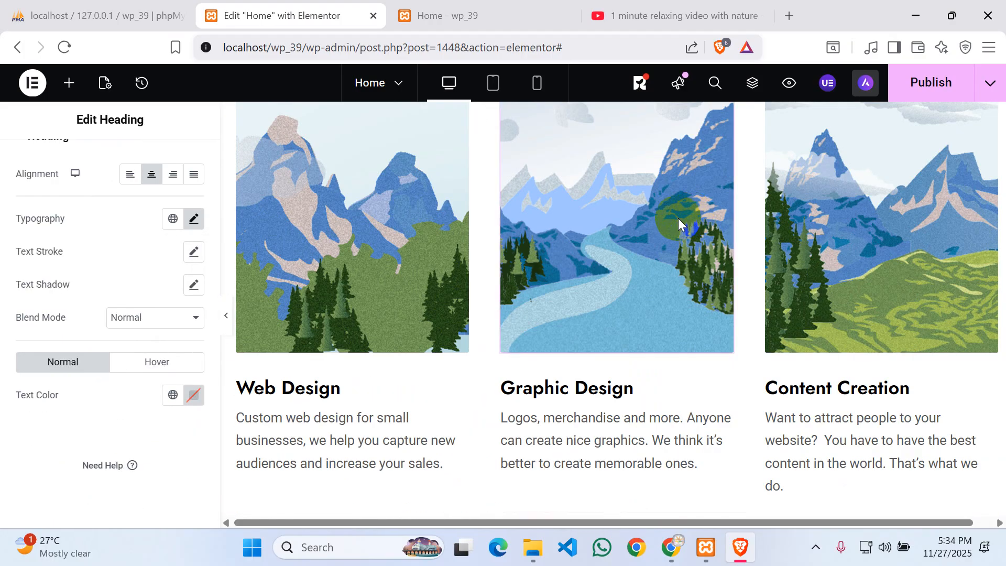
pyautogui.click(369, 209)
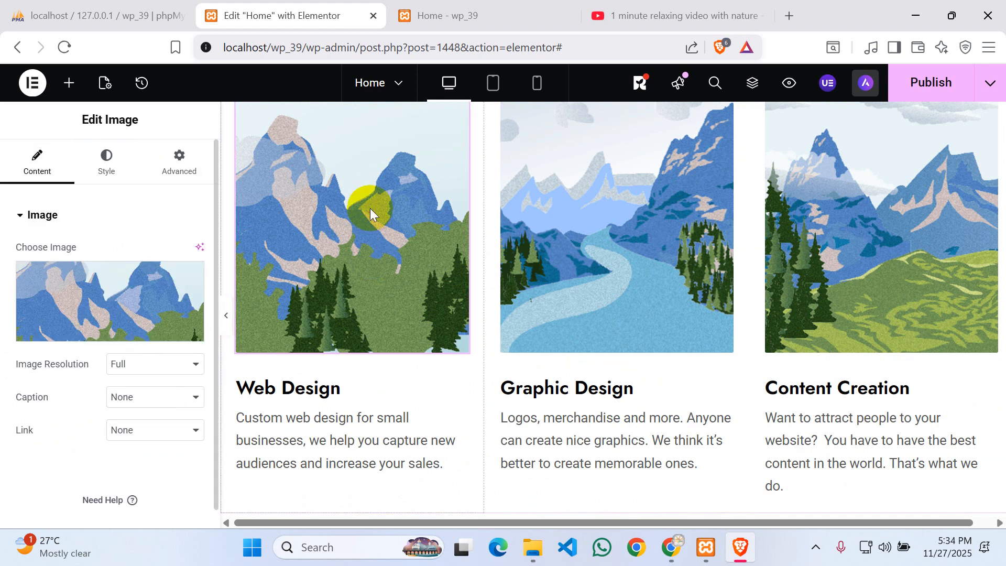
pyautogui.moveTo(109, 333)
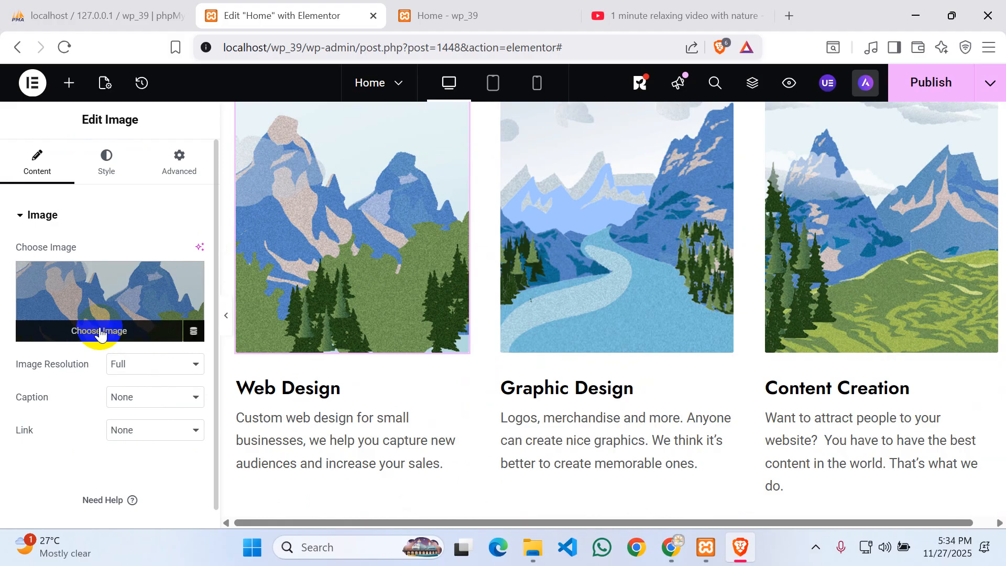
# - Search Google for 'courses' in a new browser tab
pyautogui.hotkey('ctrl', 't')
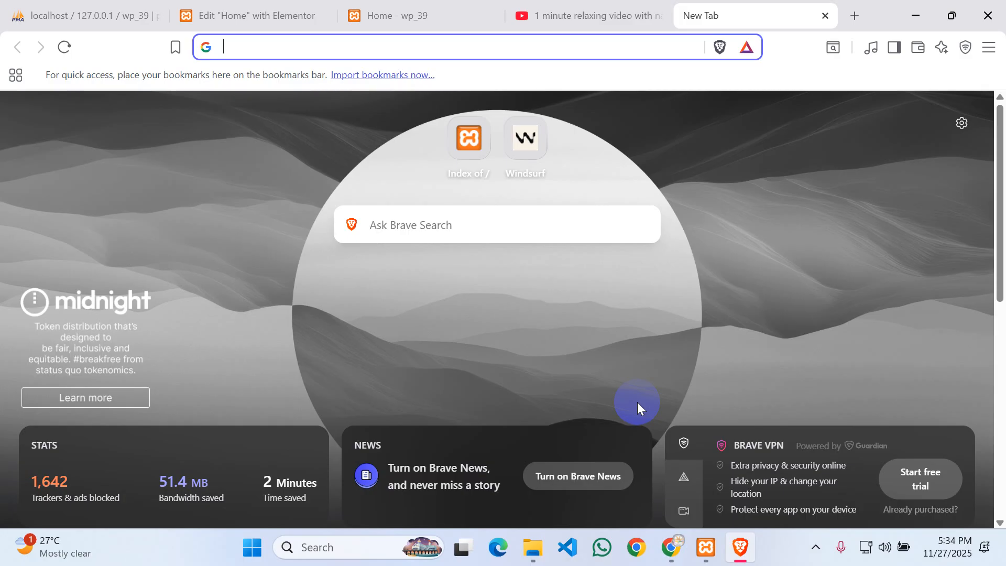
pyautogui.write('courd')
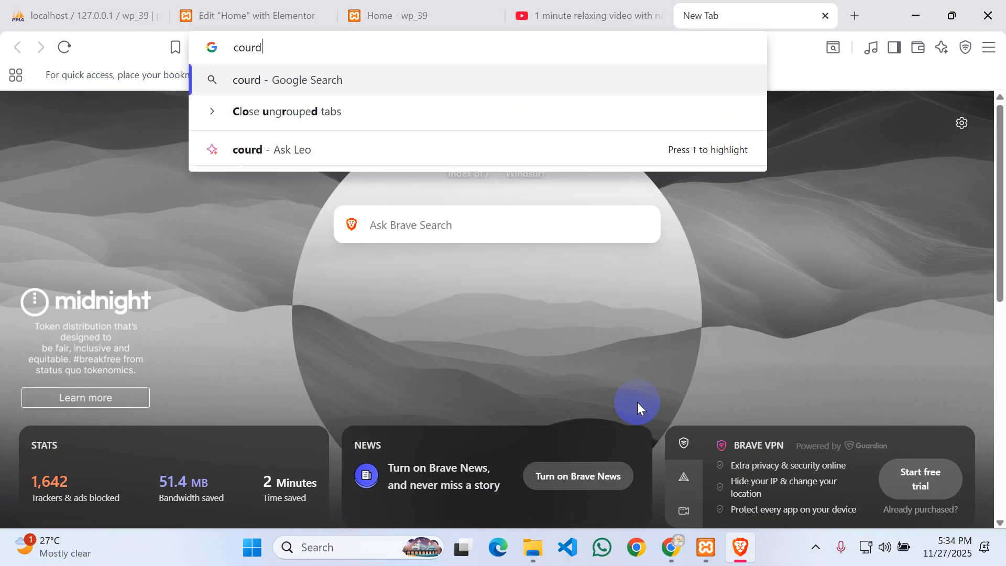
pyautogui.press('BackSpace')
pyautogui.write('ses')
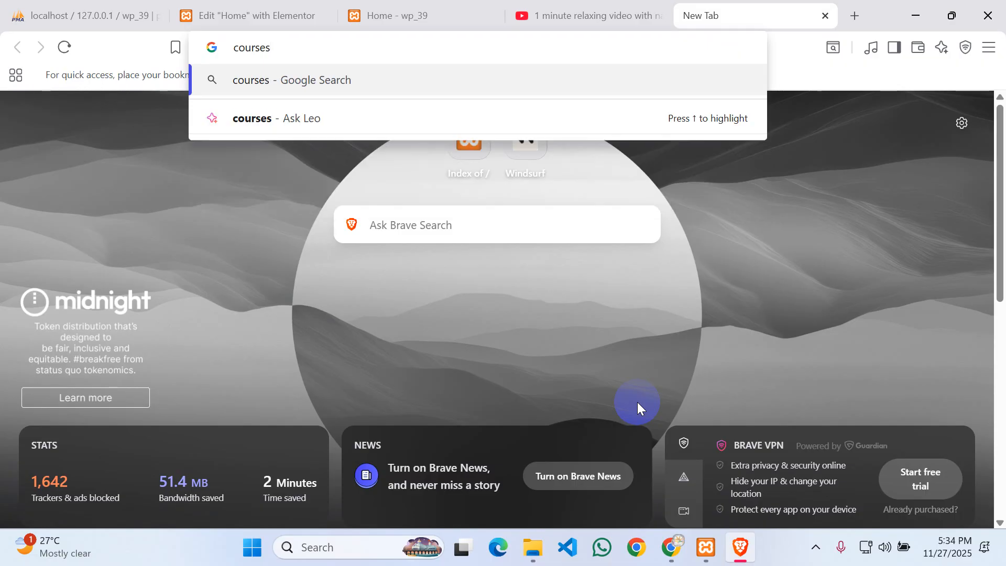
pyautogui.press('Return')
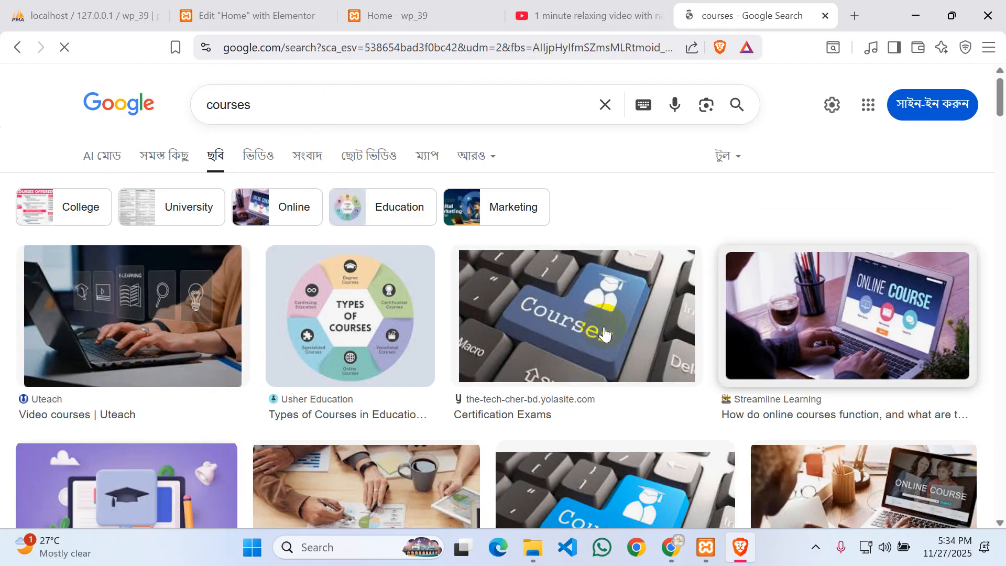
# - Save the Courses keyboard image to Downloads as images.jpg
pyautogui.click(141, 294)
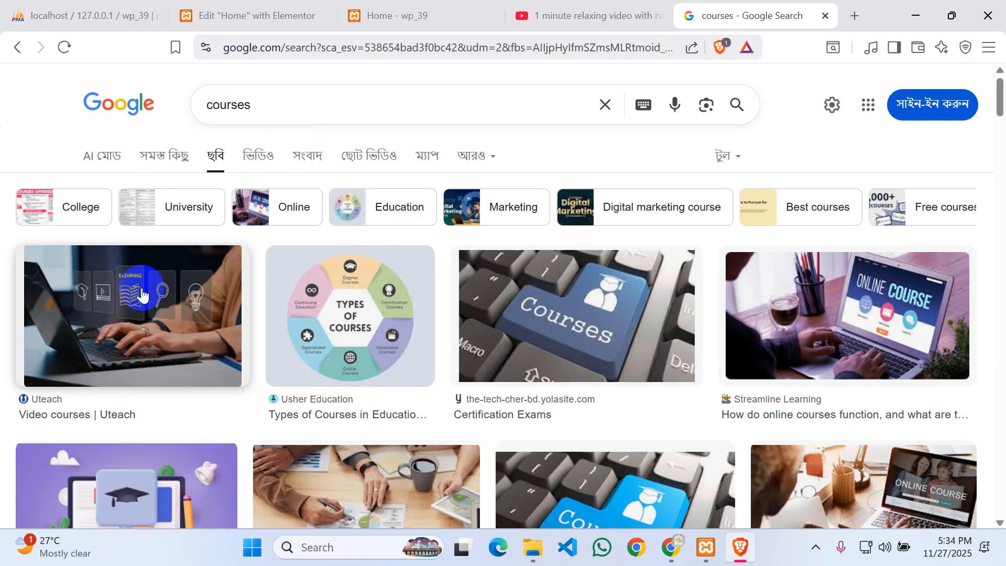
pyautogui.click(581, 323)
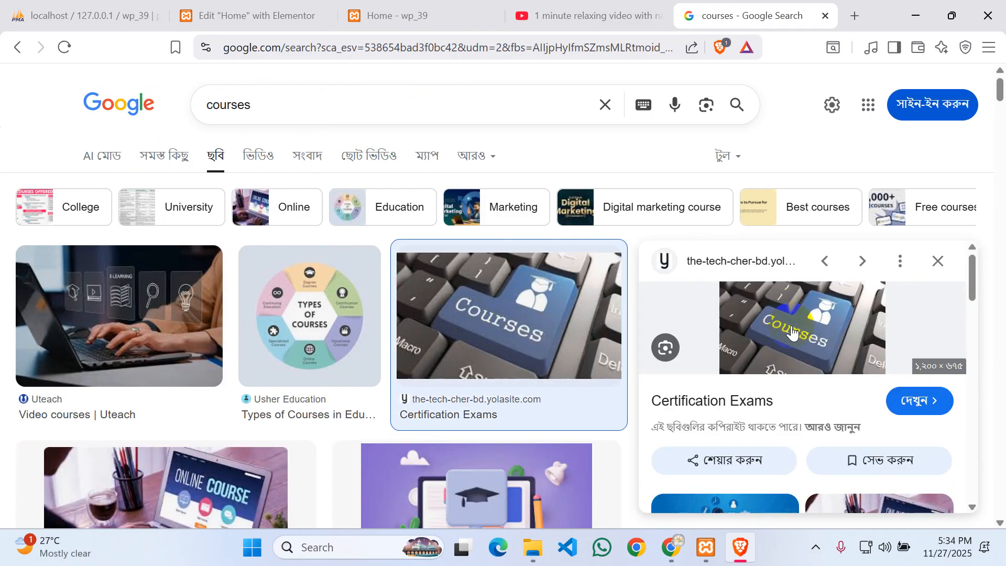
pyautogui.rightClick(793, 324)
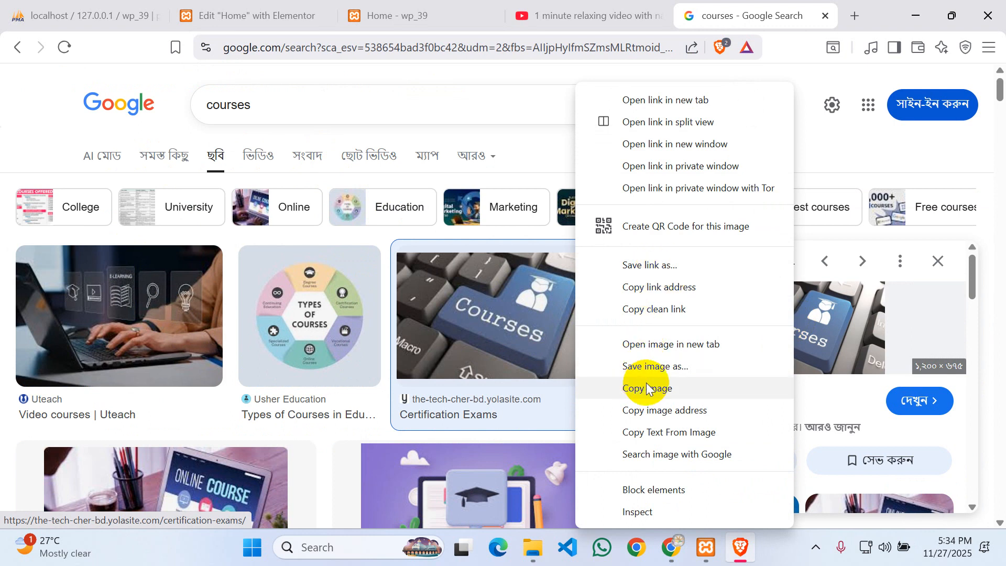
pyautogui.click(661, 370)
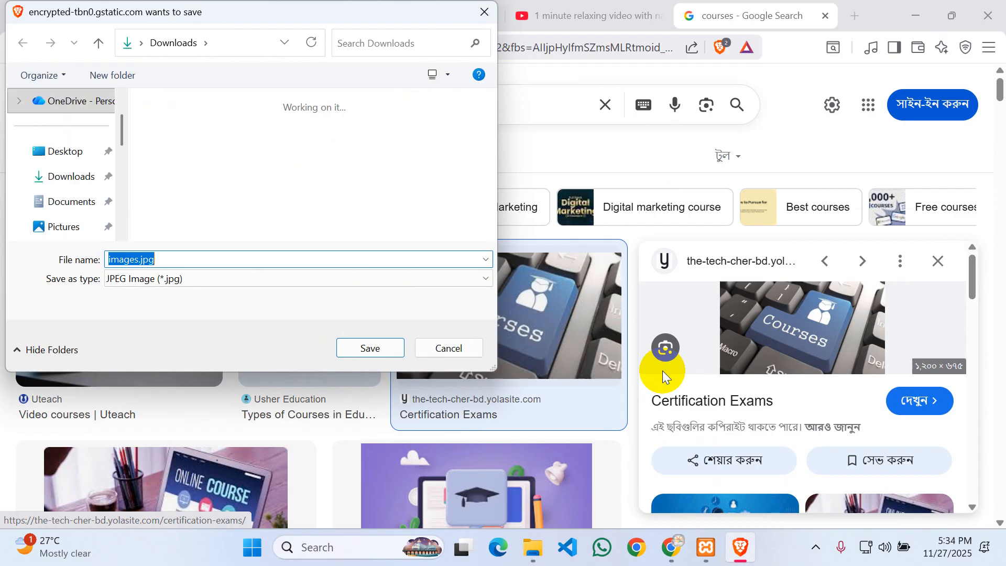
pyautogui.click(369, 348)
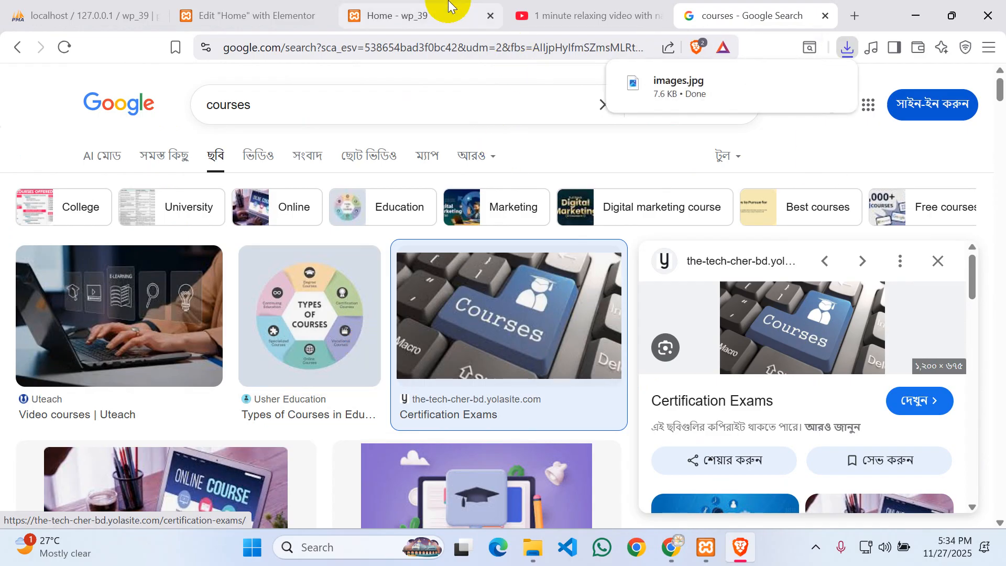
pyautogui.click(238, 13)
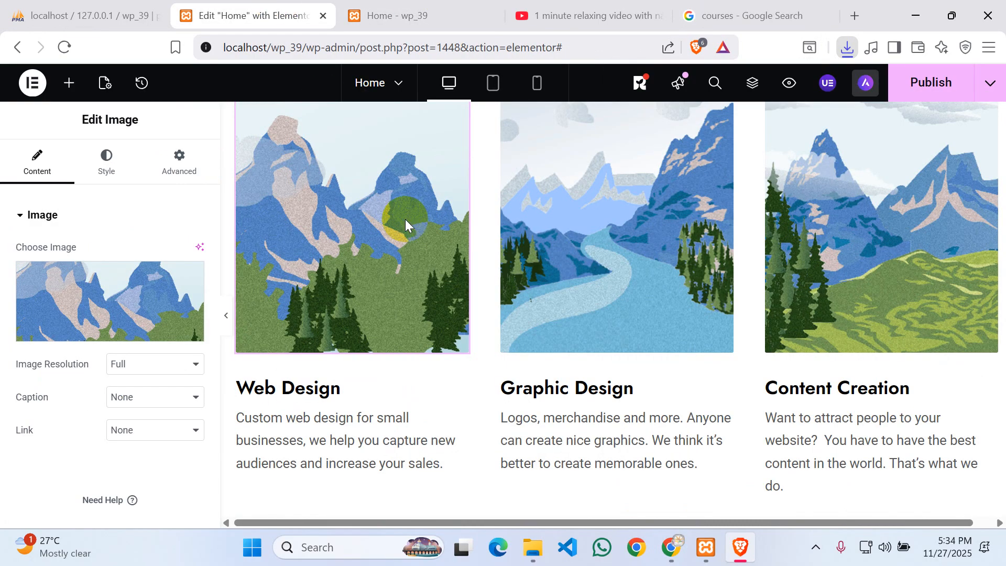
# - Upload images.jpg and set it as the Web Design card's image
pyautogui.click(102, 335)
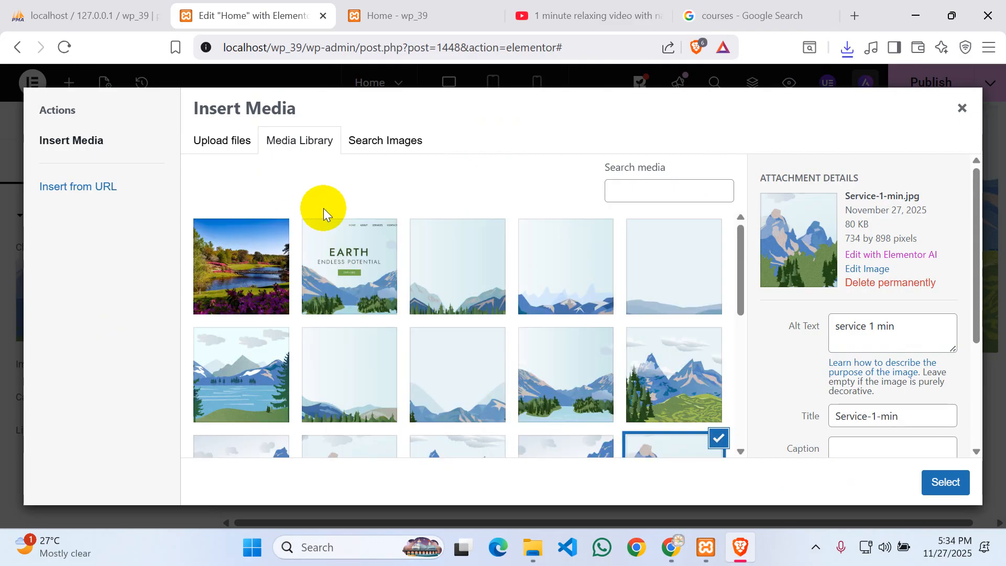
pyautogui.click(221, 141)
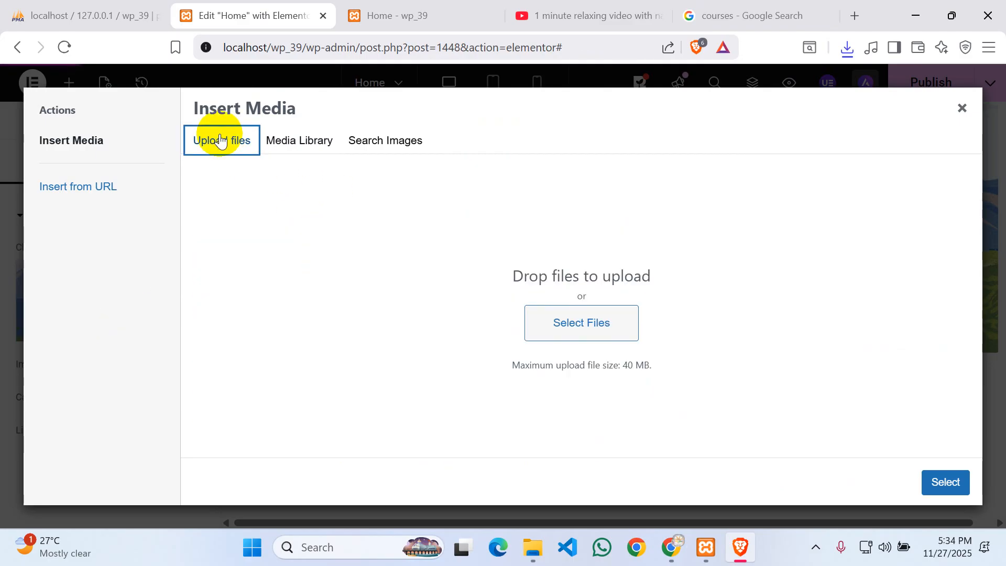
pyautogui.click(576, 326)
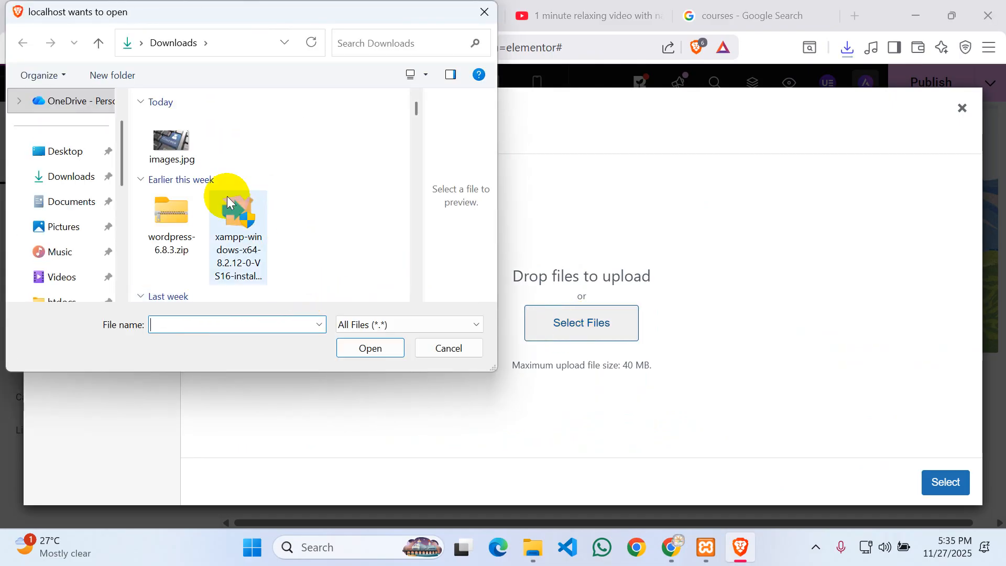
pyautogui.click(170, 141)
pyautogui.click(382, 343)
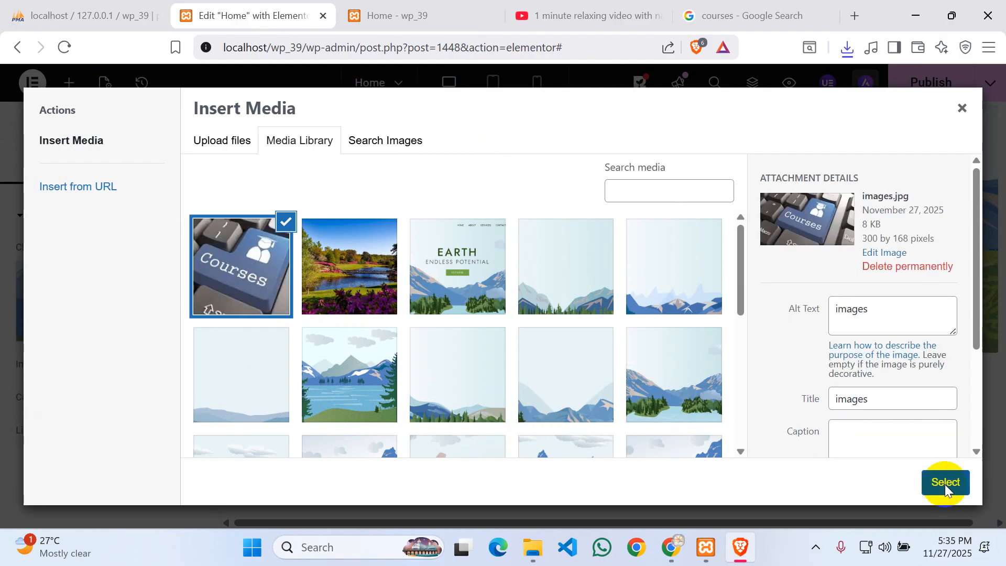
pyautogui.click(945, 489)
pyautogui.scroll(2, 443, 366)
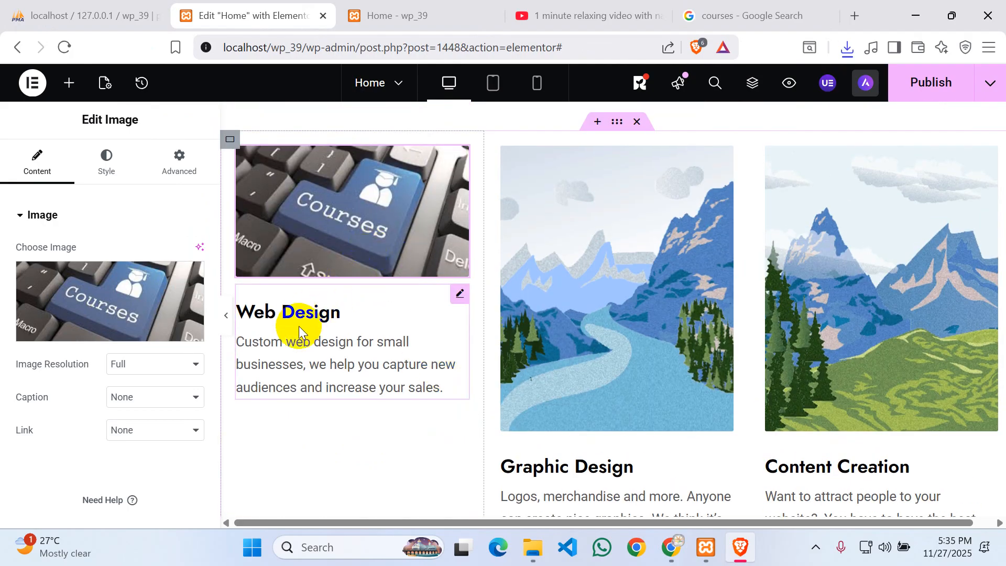
# - Duplicate the Web Design card and delete the Graphic Design and Content Creation cards
pyautogui.scroll(-6, 604, 285)
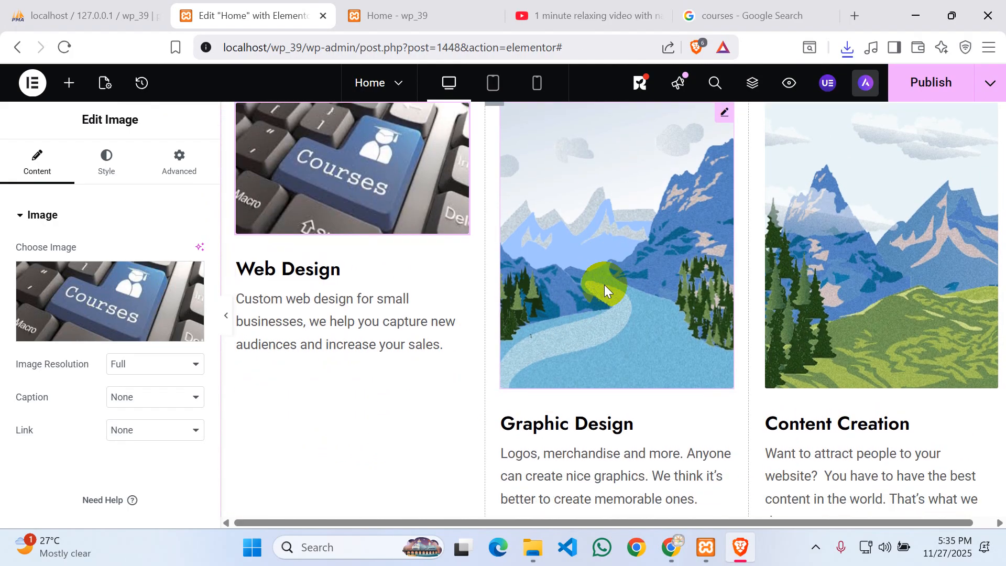
pyautogui.scroll(5, 603, 266)
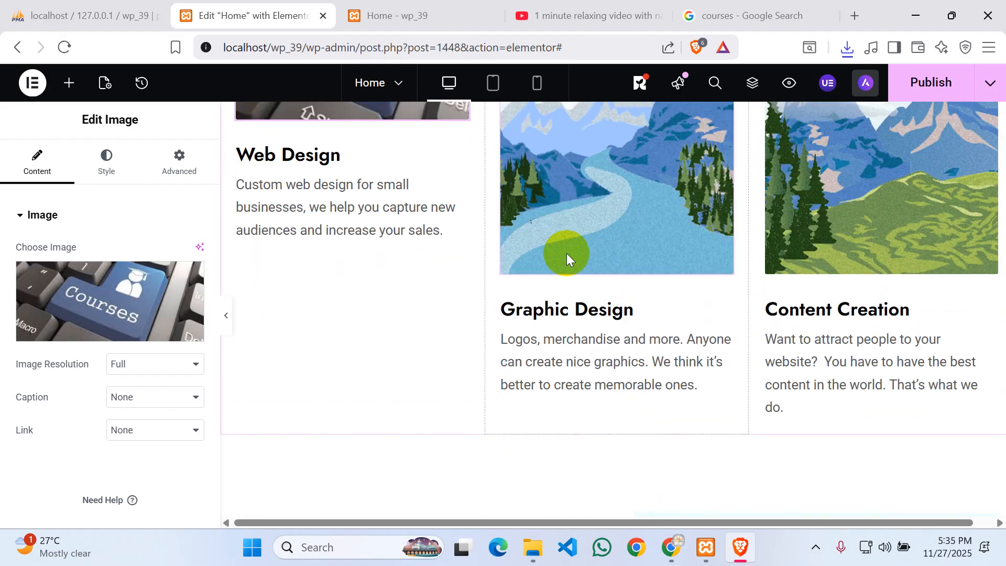
pyautogui.scroll(3, 499, 219)
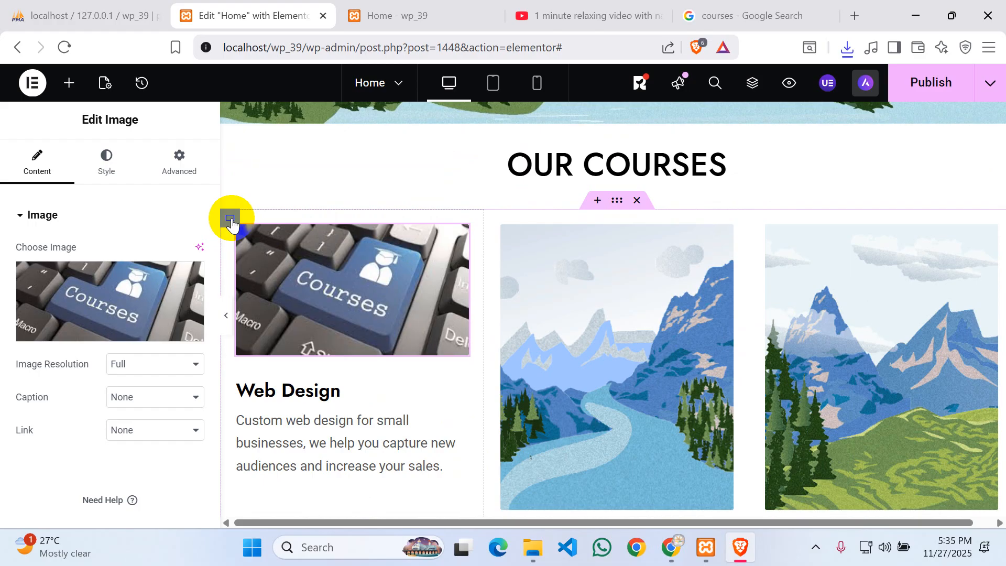
pyautogui.rightClick(232, 222)
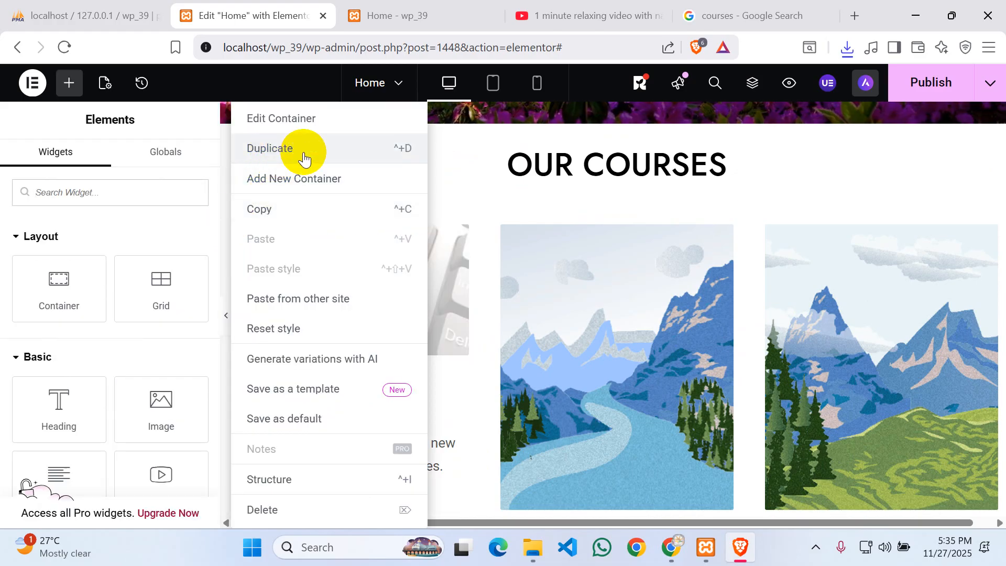
pyautogui.hotkey('ctrl', 'd')
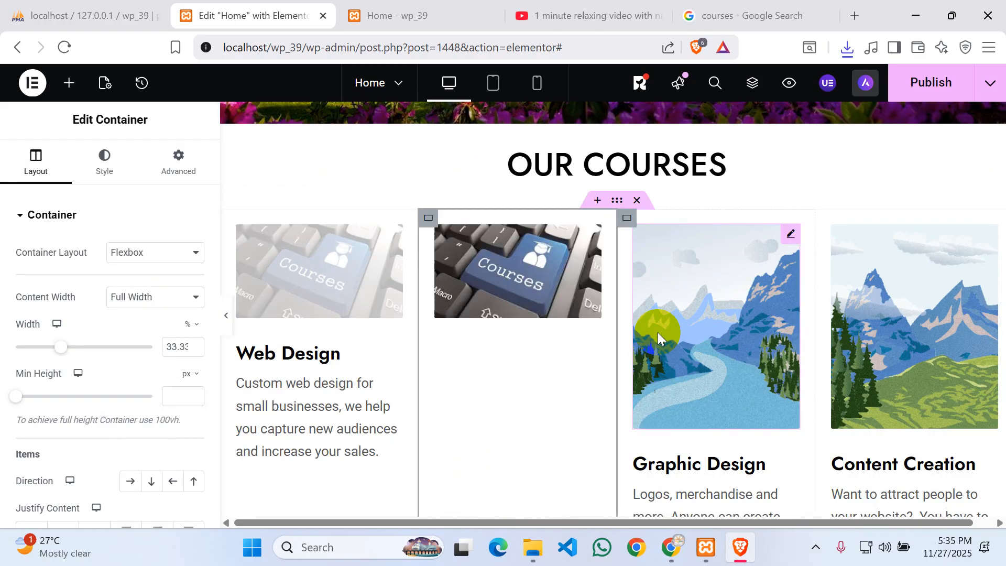
pyautogui.rightClick(628, 220)
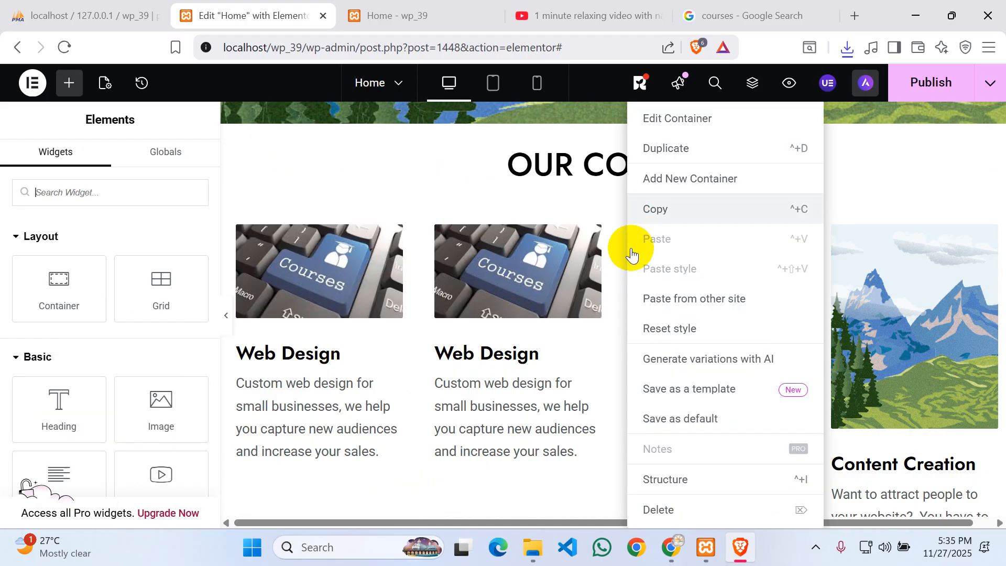
pyautogui.click(663, 509)
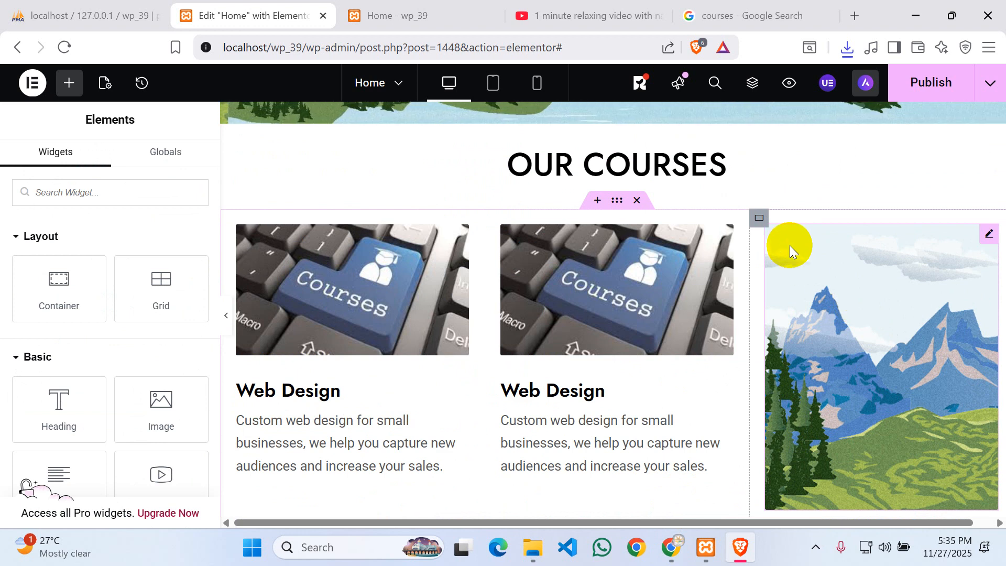
pyautogui.rightClick(764, 226)
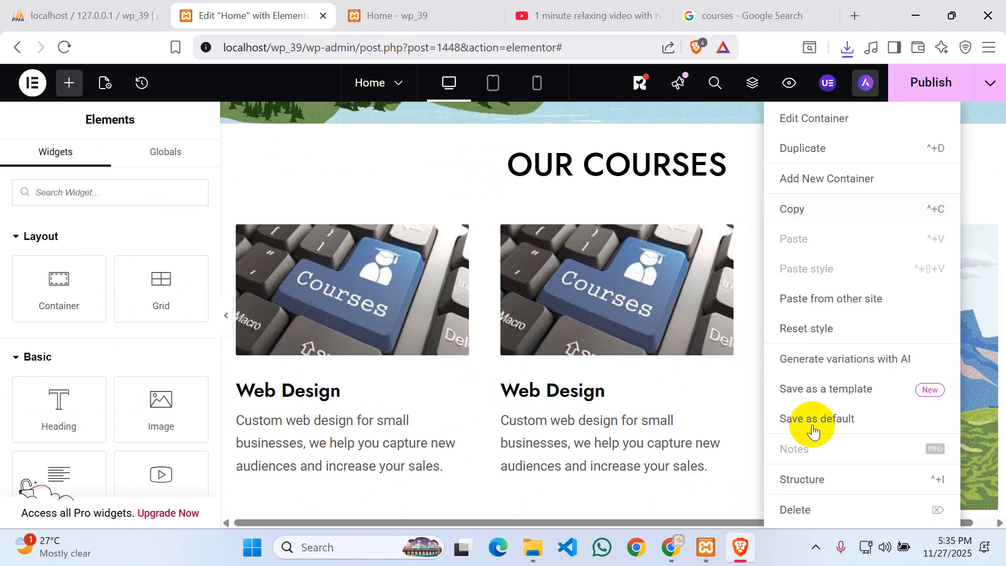
pyautogui.click(805, 507)
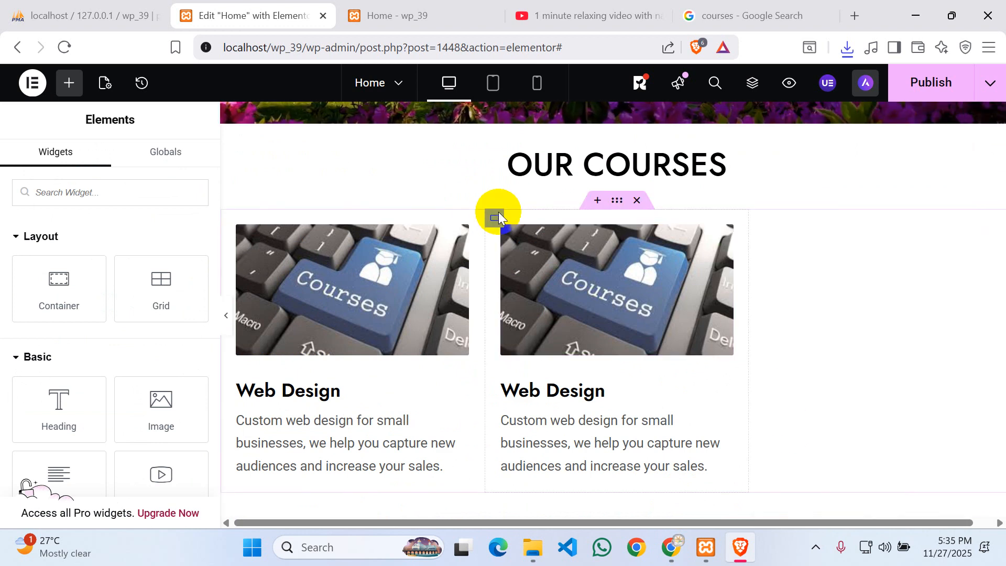
# - Duplicate the second Web Design card to create a third column
pyautogui.rightClick(495, 224)
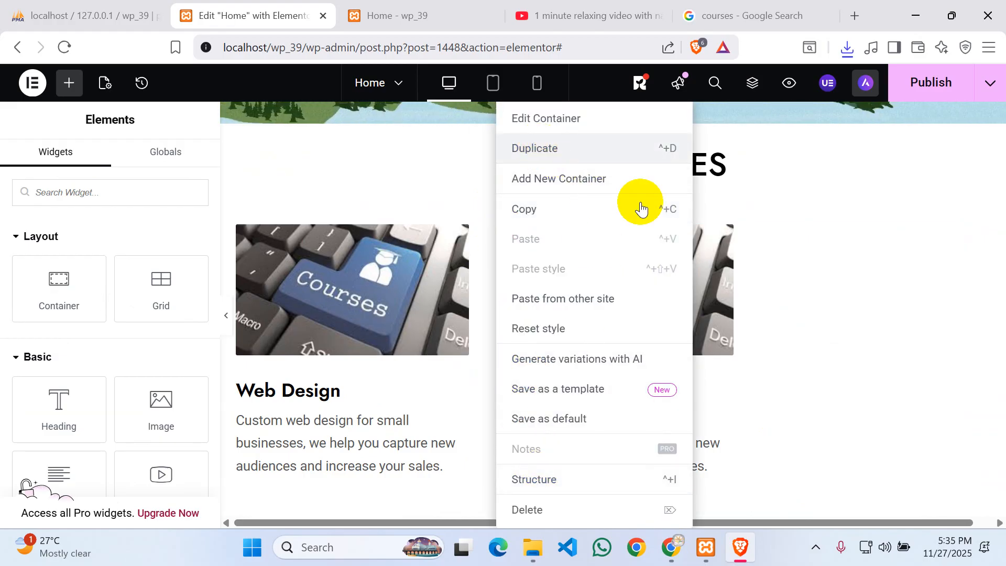
pyautogui.hotkey('ctrl', 'd')
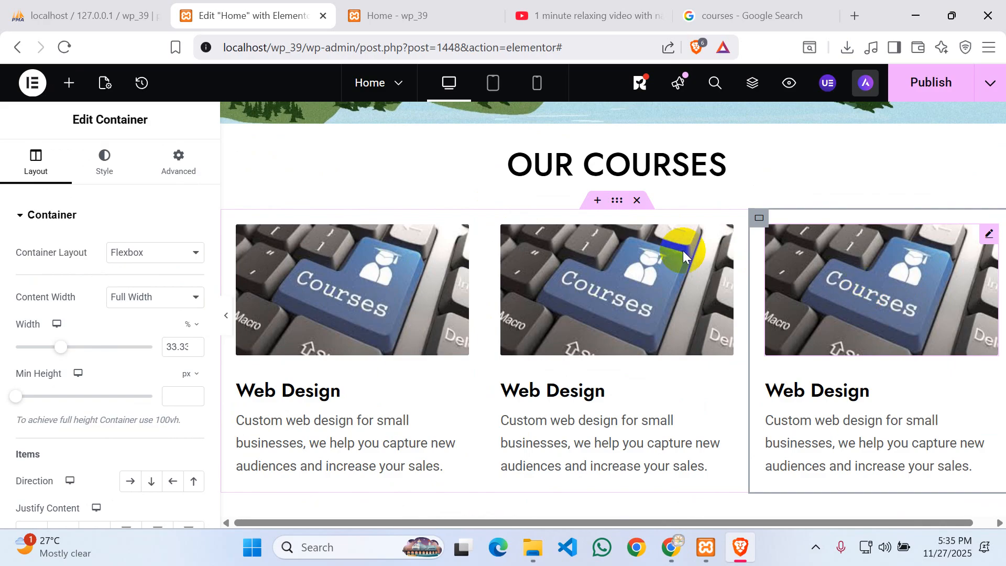
pyautogui.scroll(-3, 559, 266)
pyautogui.scroll(3, 590, 266)
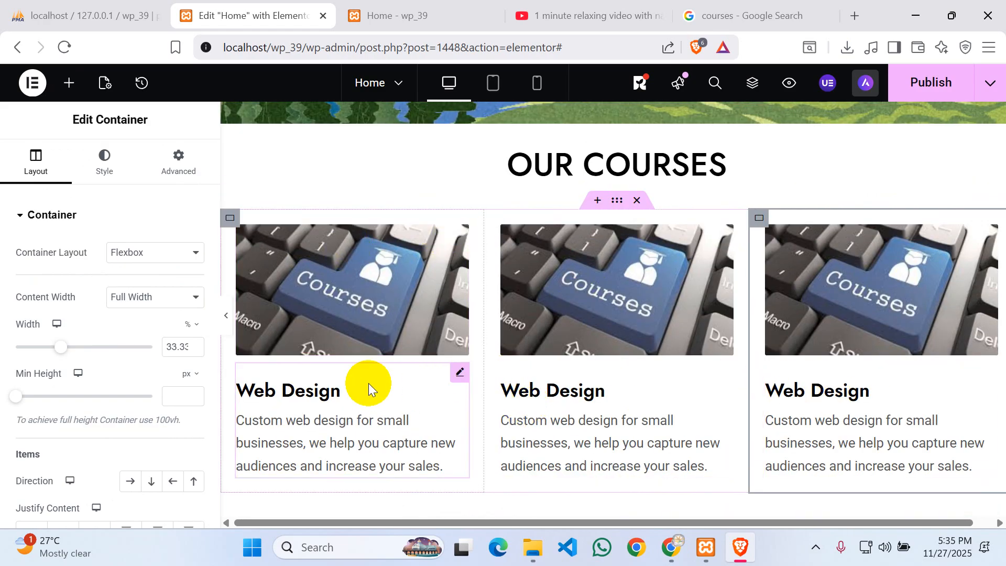
# - Retitle the middle course card 'Graphics Design'
pyautogui.click(578, 390)
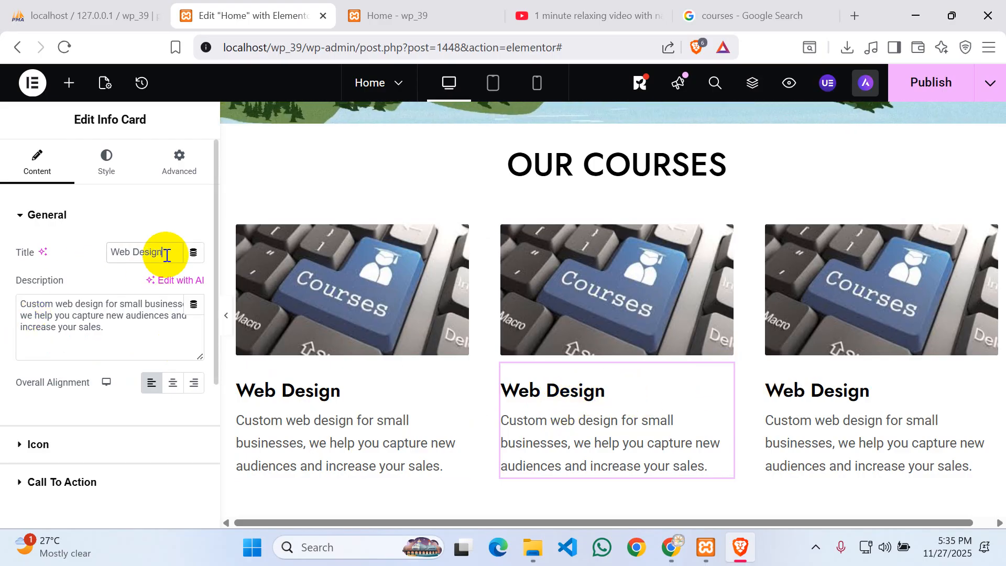
pyautogui.press('Left')
pyautogui.press('Left')
pyautogui.press('Left')
pyautogui.press('Left')
pyautogui.press('Left')
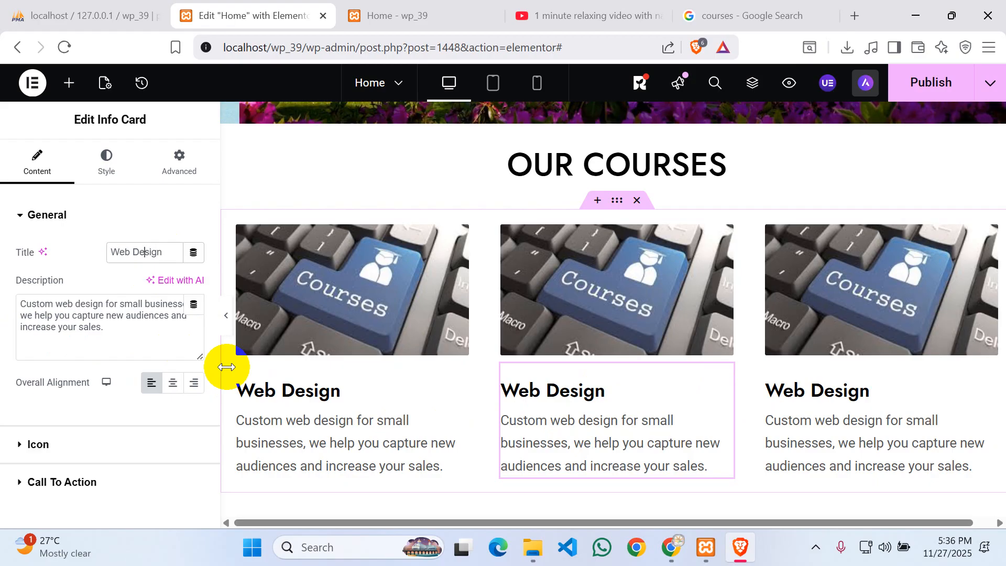
pyautogui.press('BackSpace')
pyautogui.press('BackSpace')
pyautogui.press('BackSpace')
pyautogui.press('BackSpace')
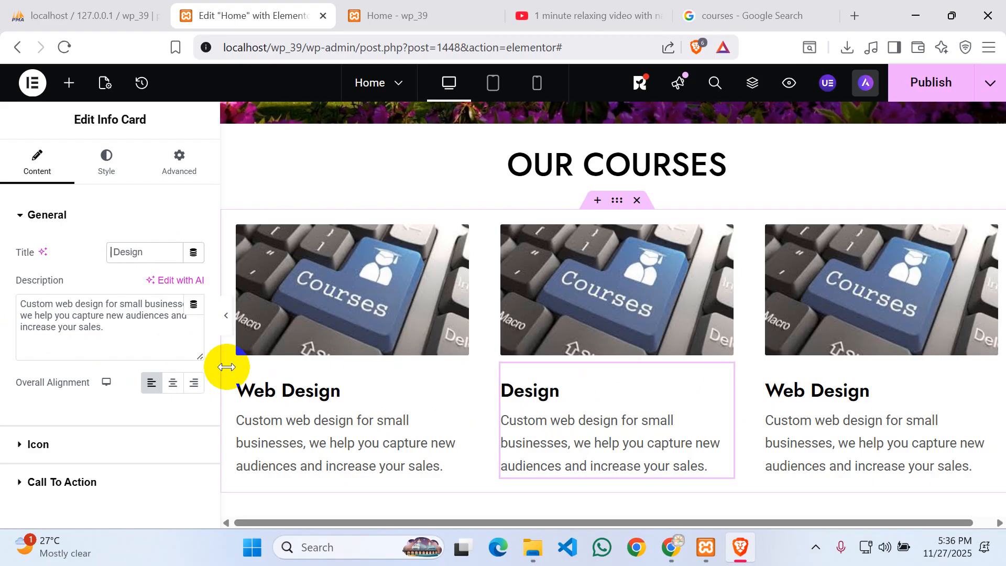
pyautogui.write('G')
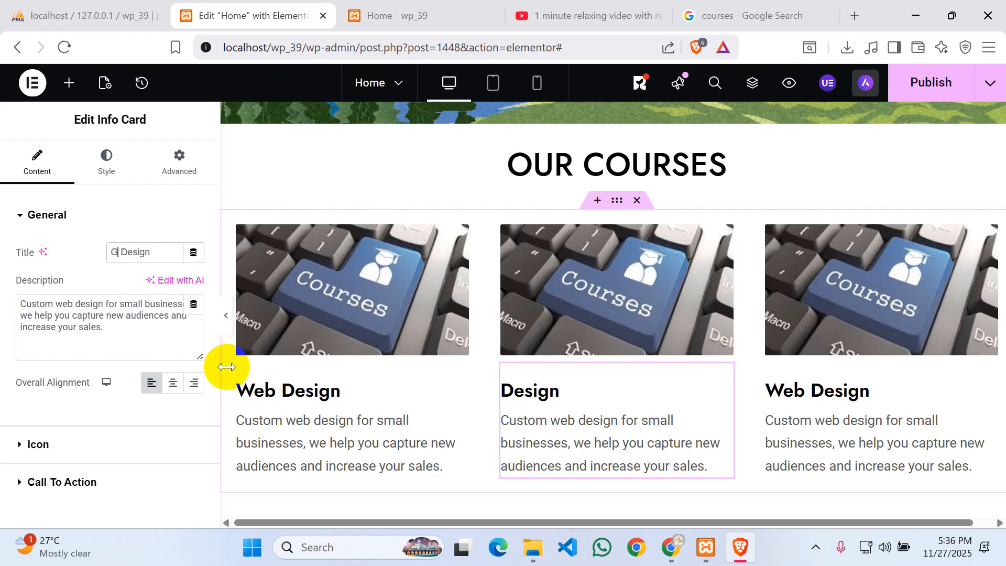
pyautogui.write('raph')
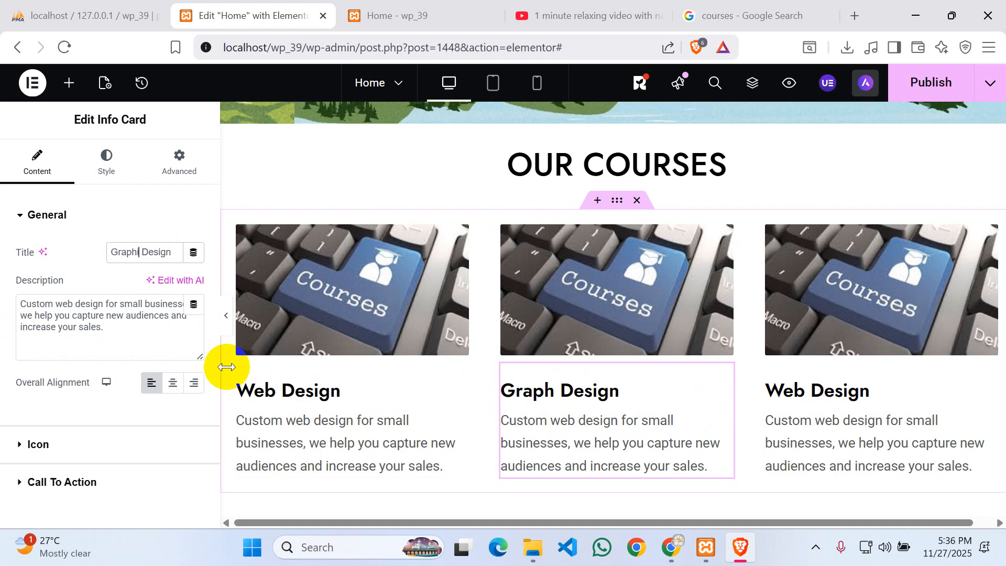
pyautogui.write('ixs')
pyautogui.press('BackSpace')
pyautogui.press('BackSpace')
pyautogui.write('c')
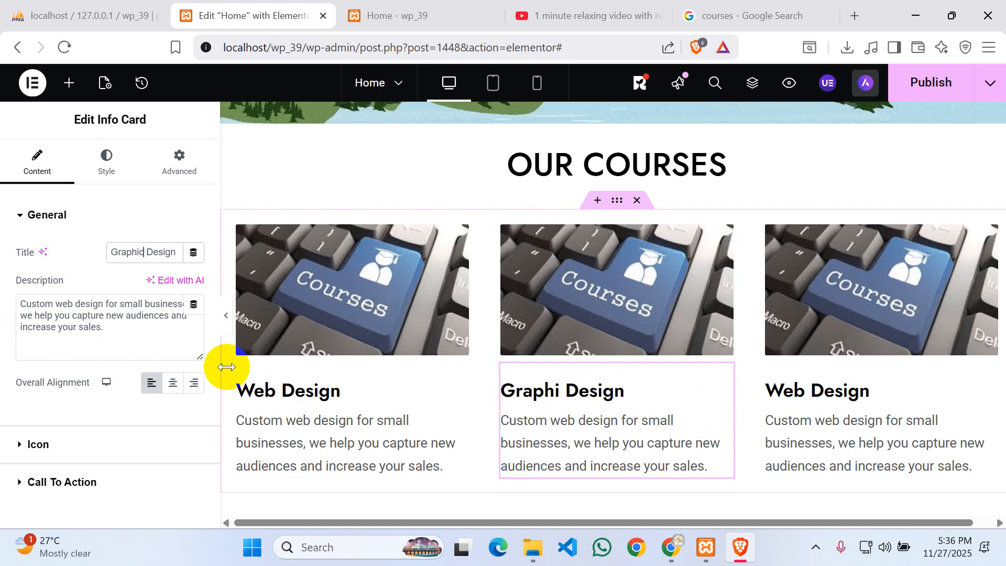
pyautogui.write('s')
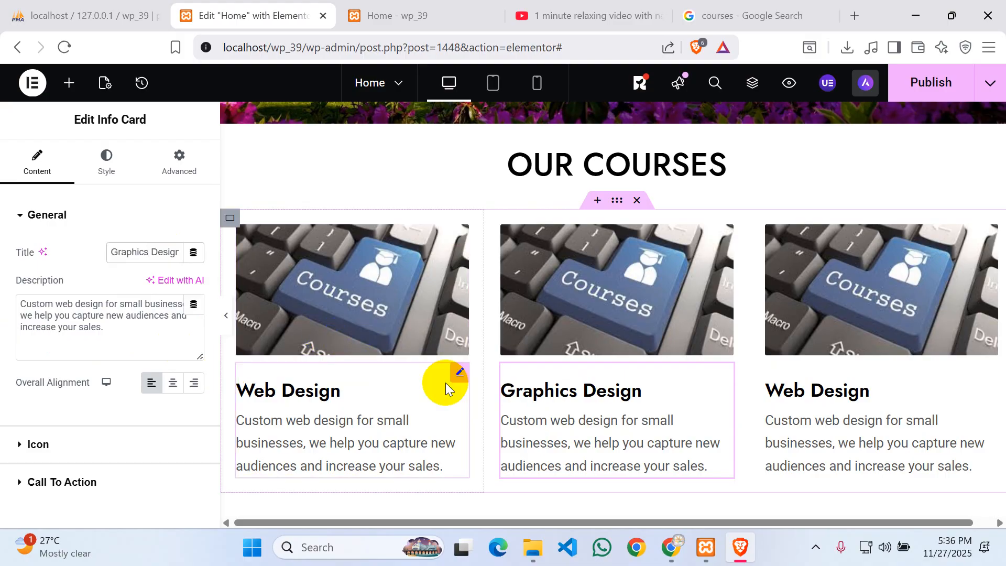
# - Retitle the third course card 'IT Support'
pyautogui.click(829, 396)
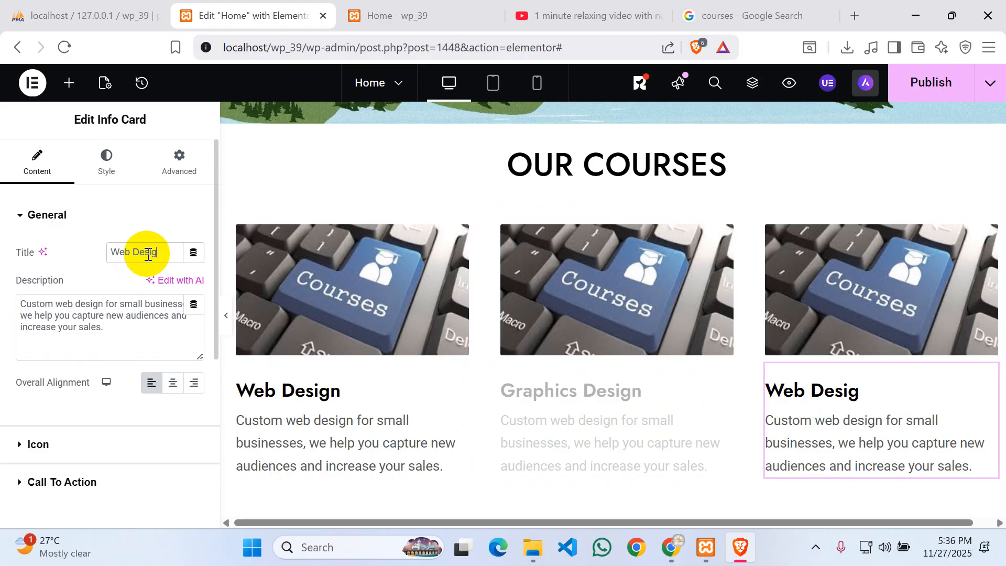
pyautogui.press('BackSpace')
pyautogui.press('BackSpace')
pyautogui.press('BackSpace')
pyautogui.press('BackSpace')
pyautogui.press('BackSpace')
pyautogui.press('BackSpace')
pyautogui.press('BackSpace')
pyautogui.press('BackSpace')
pyautogui.press('BackSpace')
pyautogui.write('I')
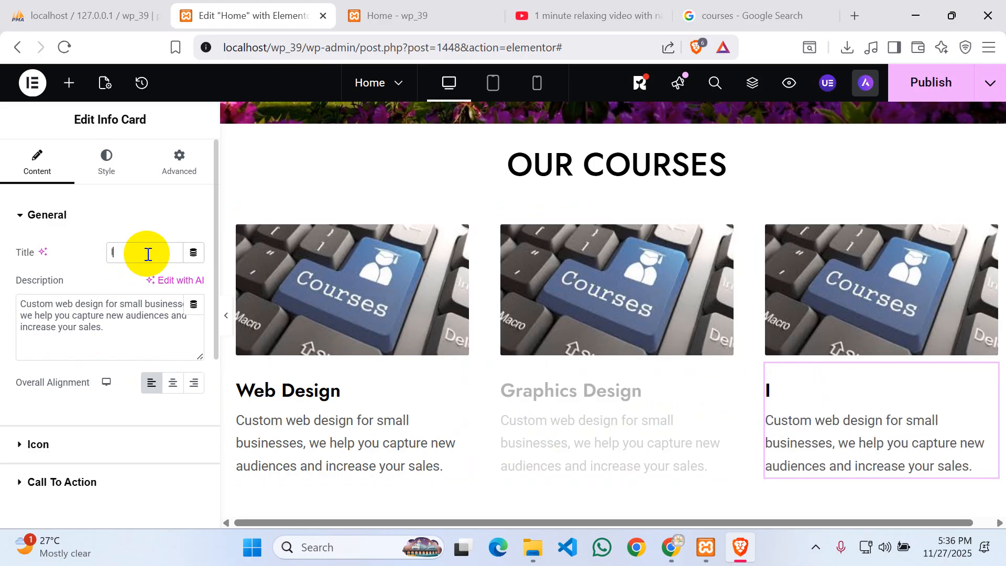
pyautogui.write('T')
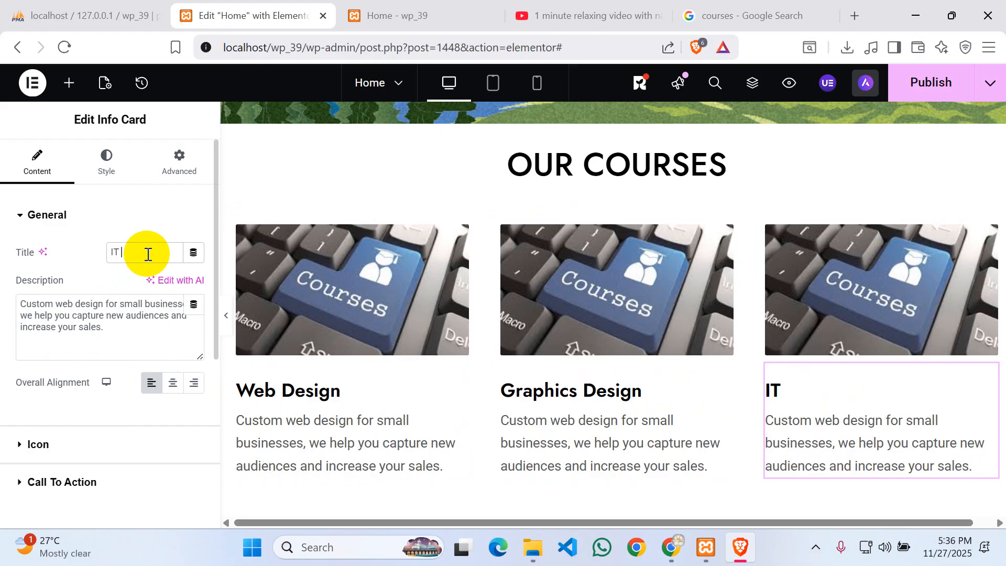
pyautogui.write(' Support')
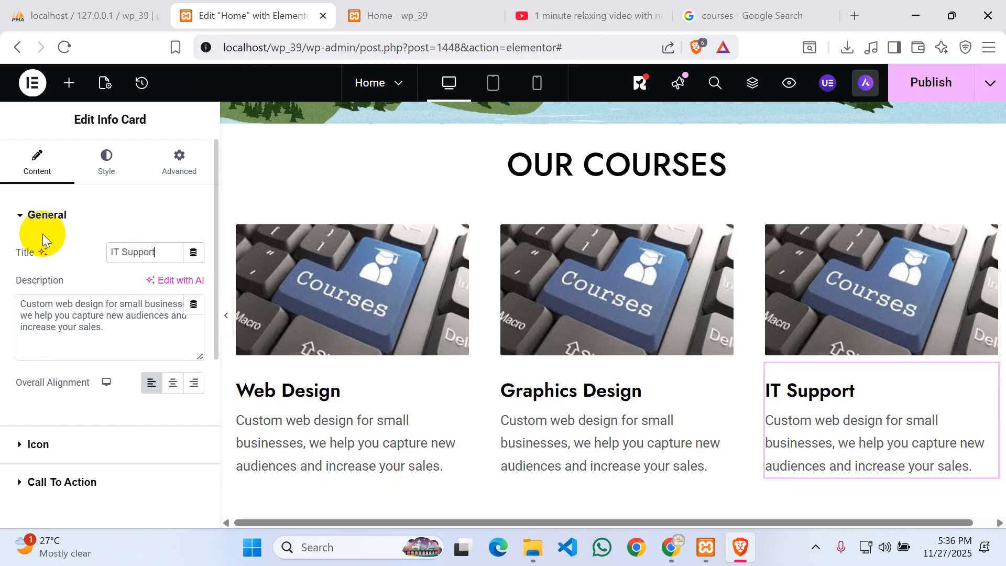
# - Select the image in the ABOUT US section
pyautogui.click(334, 162)
pyautogui.scroll(-4, 465, 288)
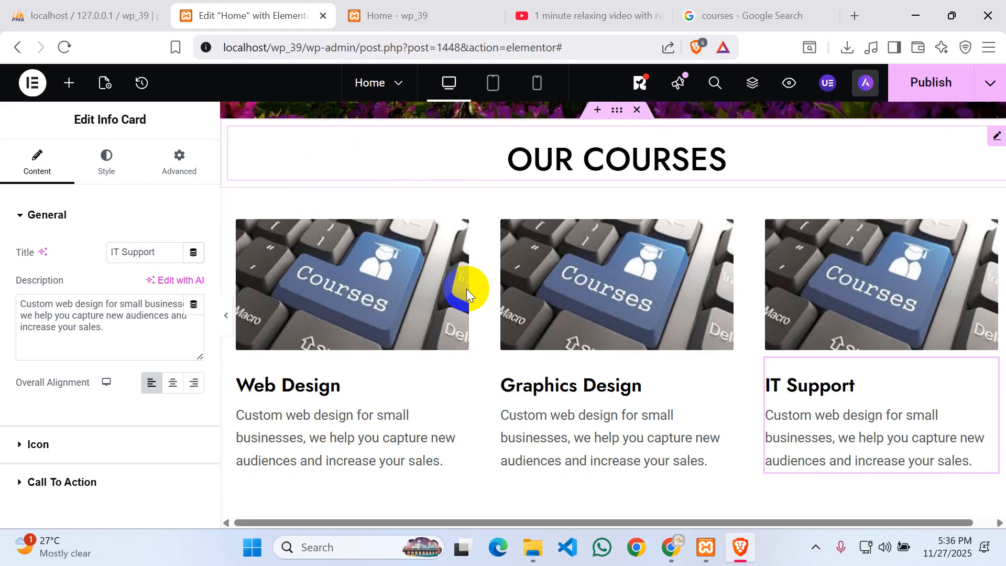
pyautogui.scroll(2, 463, 285)
pyautogui.scroll(-3, 463, 285)
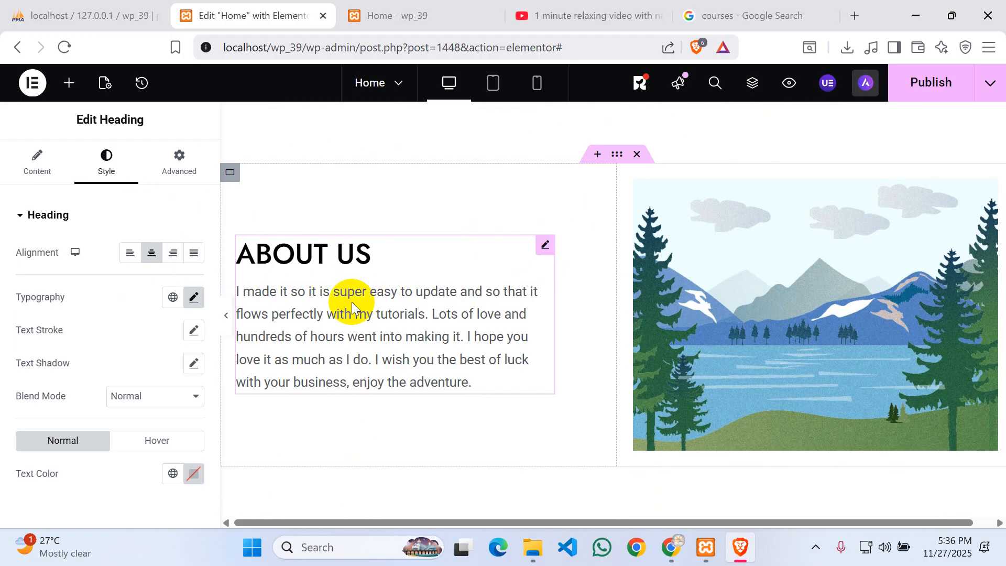
pyautogui.click(810, 316)
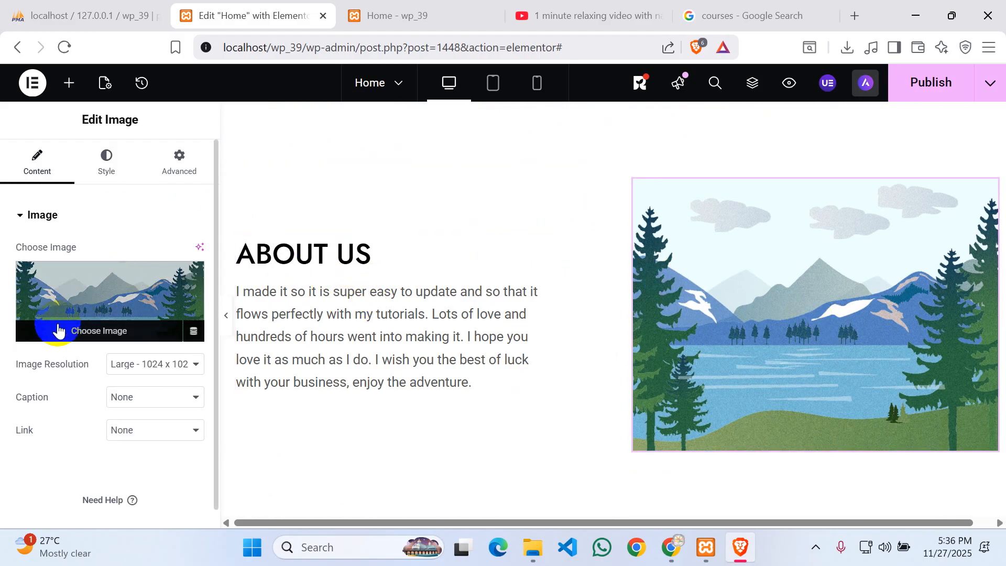
# - Replace the About Us image with the pexels-pixabay-158063-1.jpg lake-and-flowers photo
pyautogui.click(105, 335)
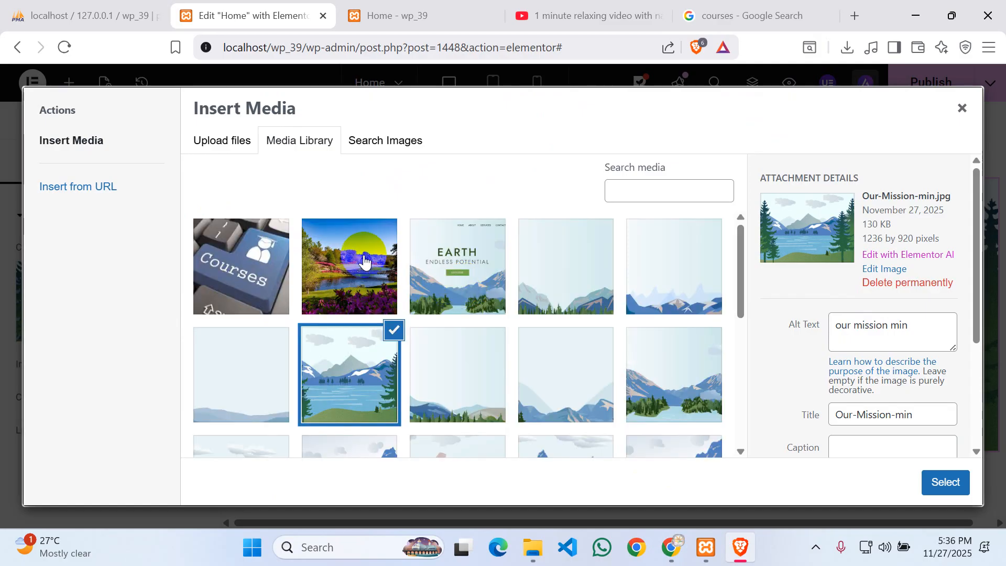
pyautogui.click(365, 262)
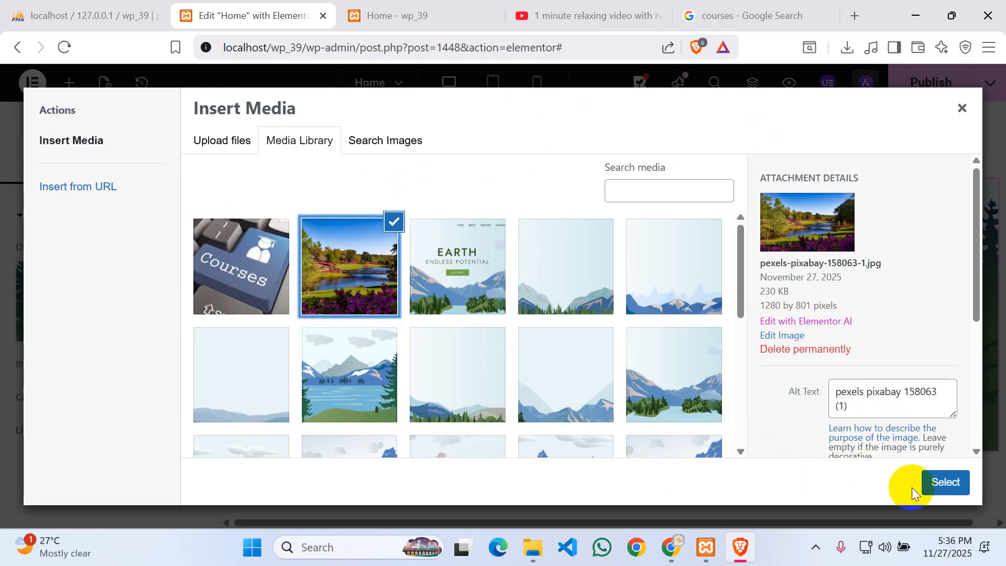
pyautogui.click(943, 481)
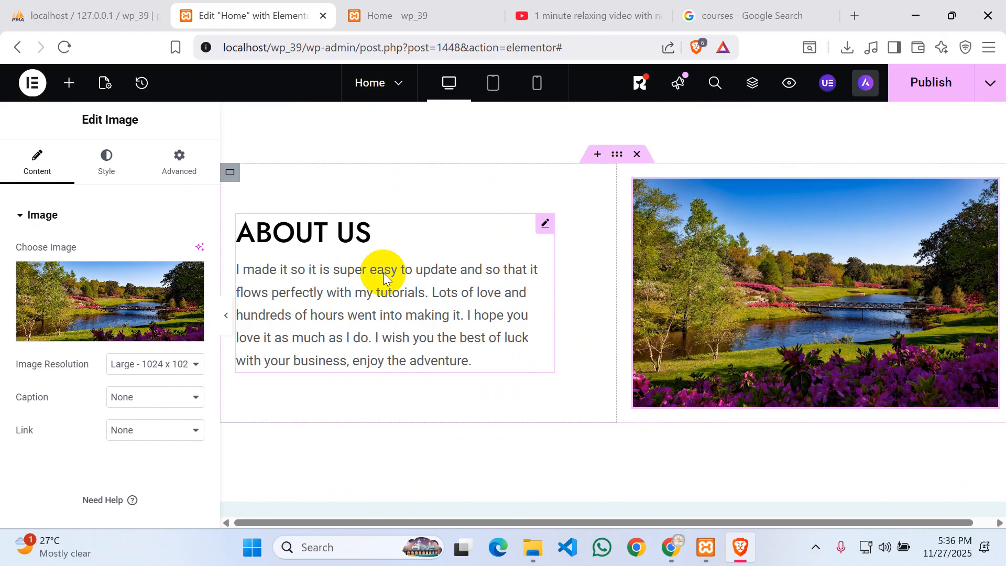
pyautogui.click(699, 300)
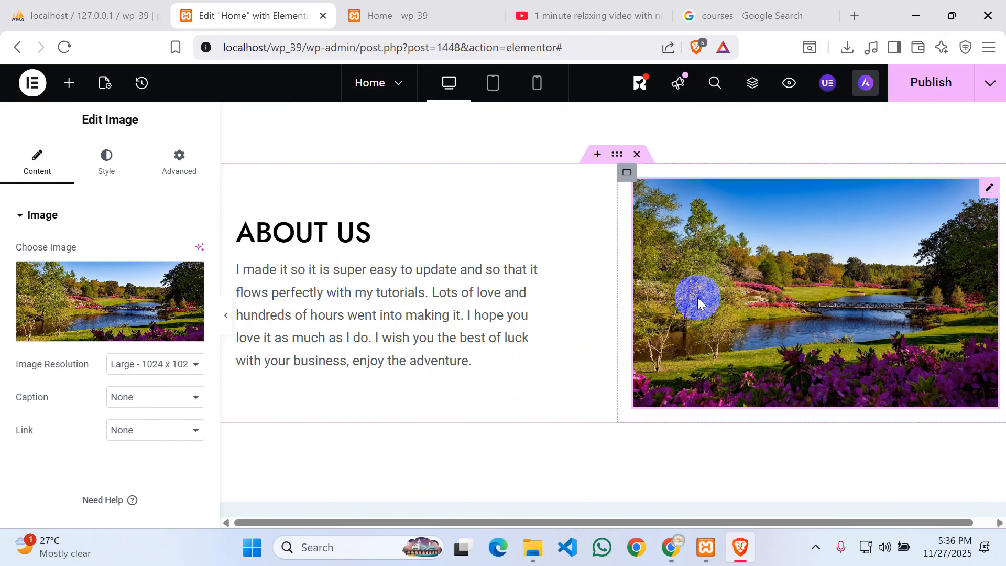
# - Scroll down to the Talk To Us section and select the Get In Touch button
pyautogui.scroll(-3, 623, 292)
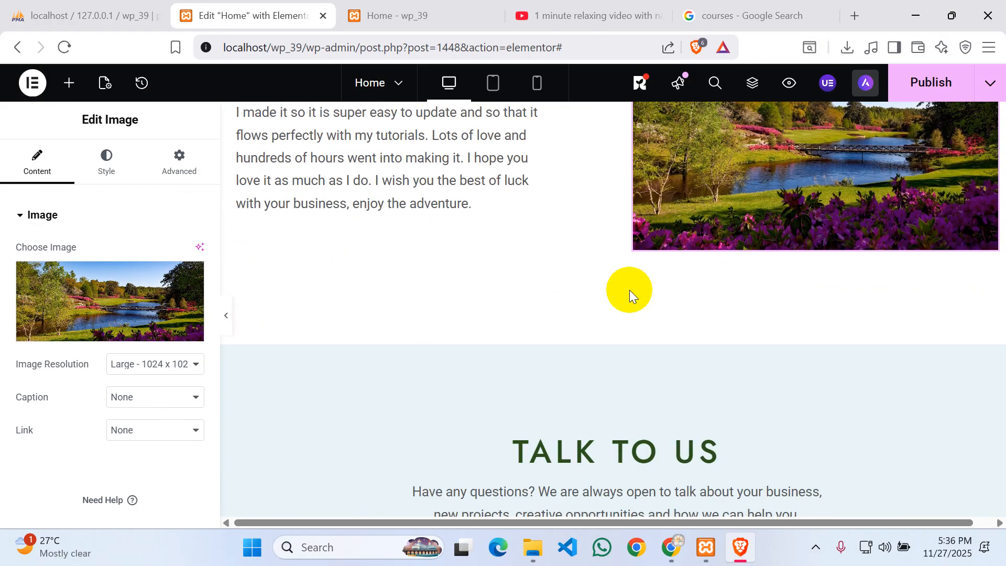
pyautogui.scroll(-7, 630, 290)
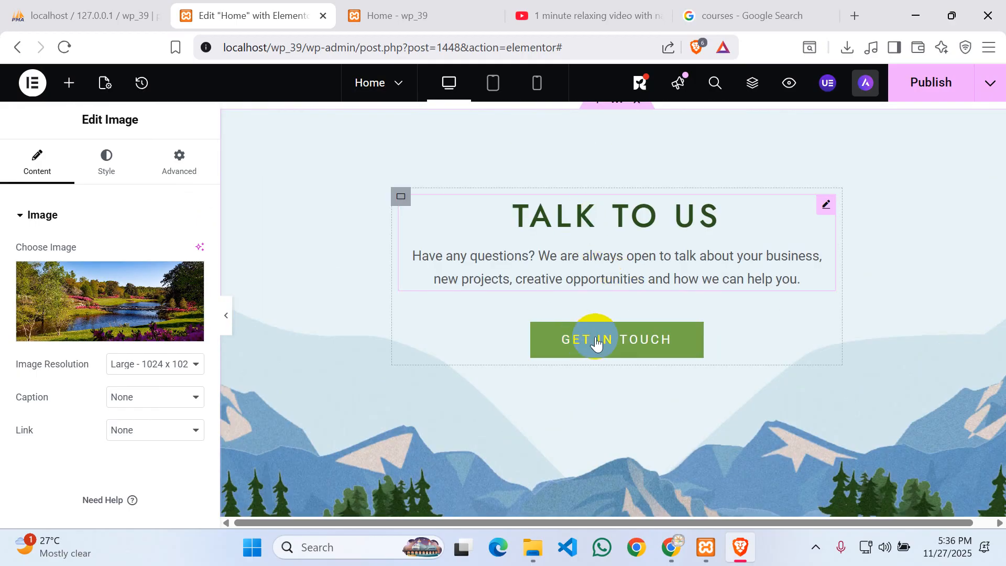
pyautogui.click(620, 345)
# - Review the Get In Touch button's Typography settings in its Style tab, leaving them unchanged
pyautogui.click(621, 346)
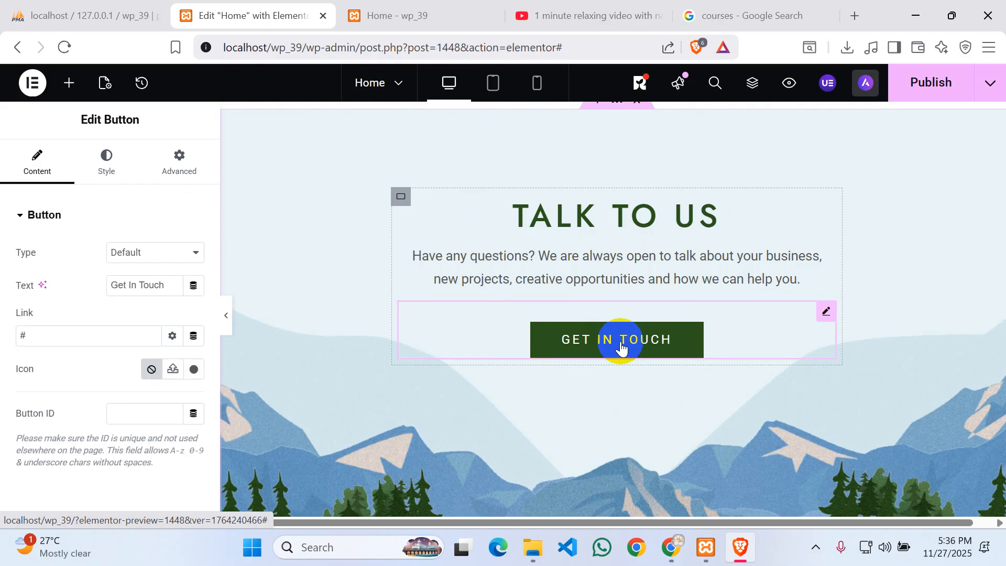
pyautogui.scroll(-1, 42, 372)
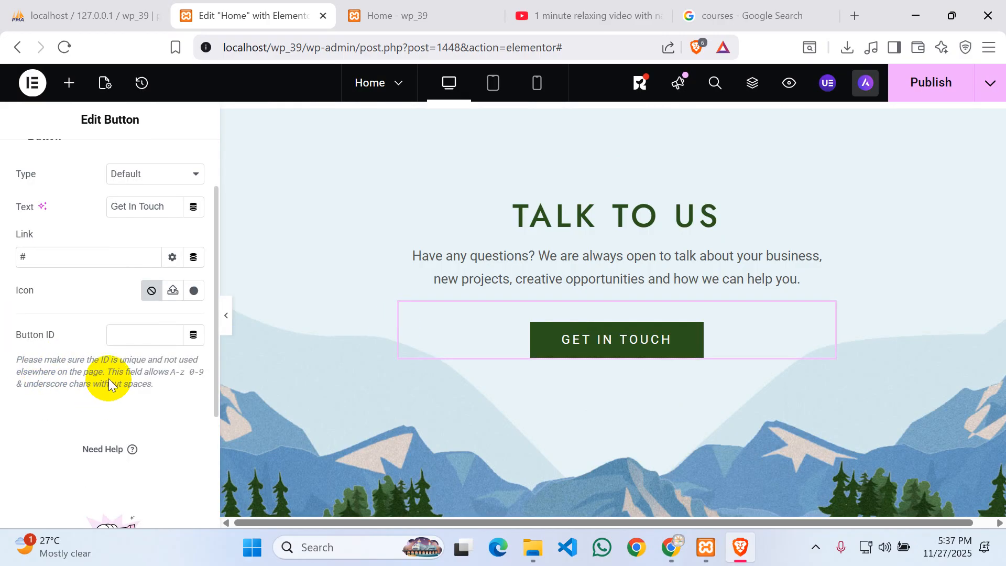
pyautogui.scroll(1, 108, 378)
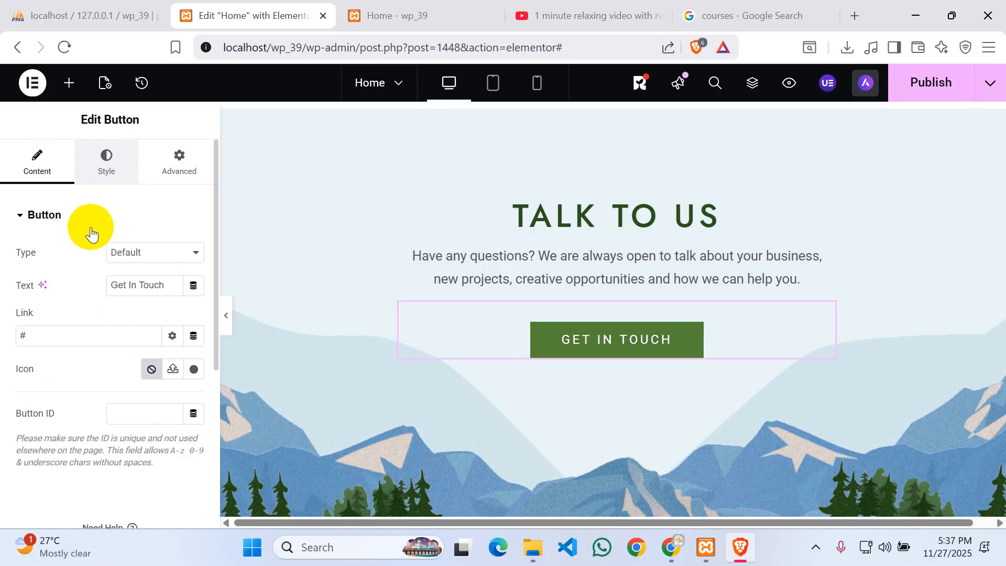
pyautogui.click(86, 154)
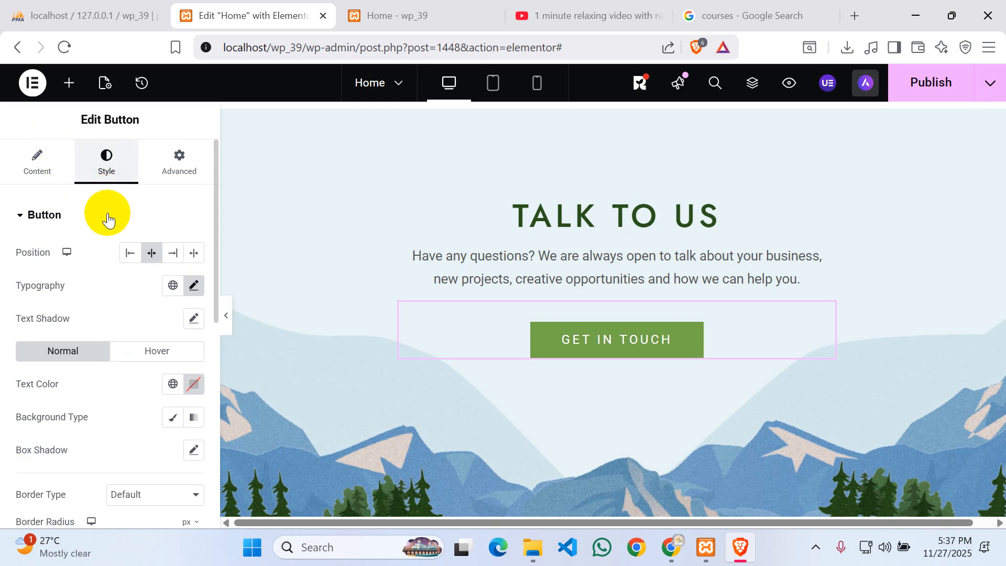
pyautogui.click(195, 286)
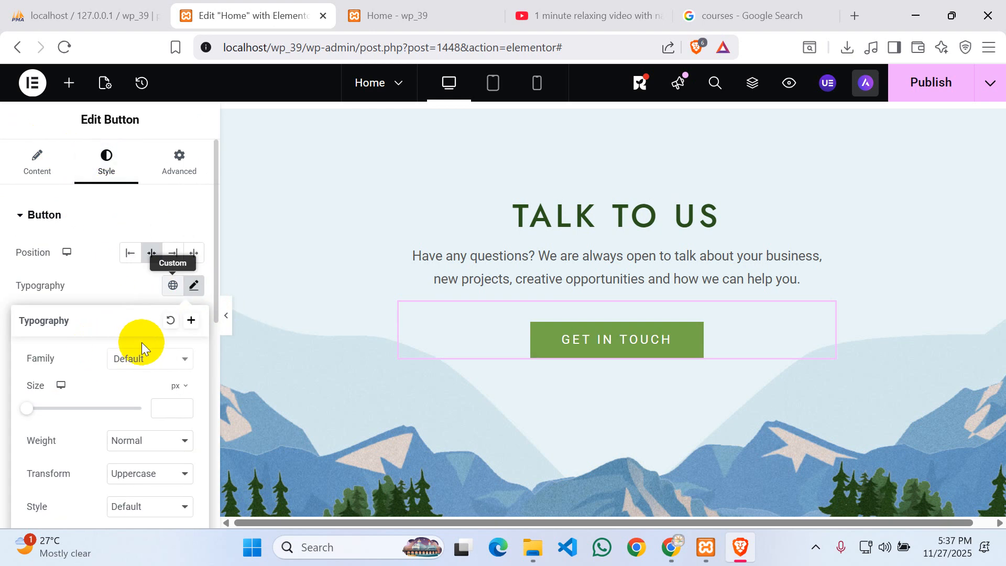
pyautogui.scroll(-2, 146, 336)
pyautogui.scroll(-4, 102, 400)
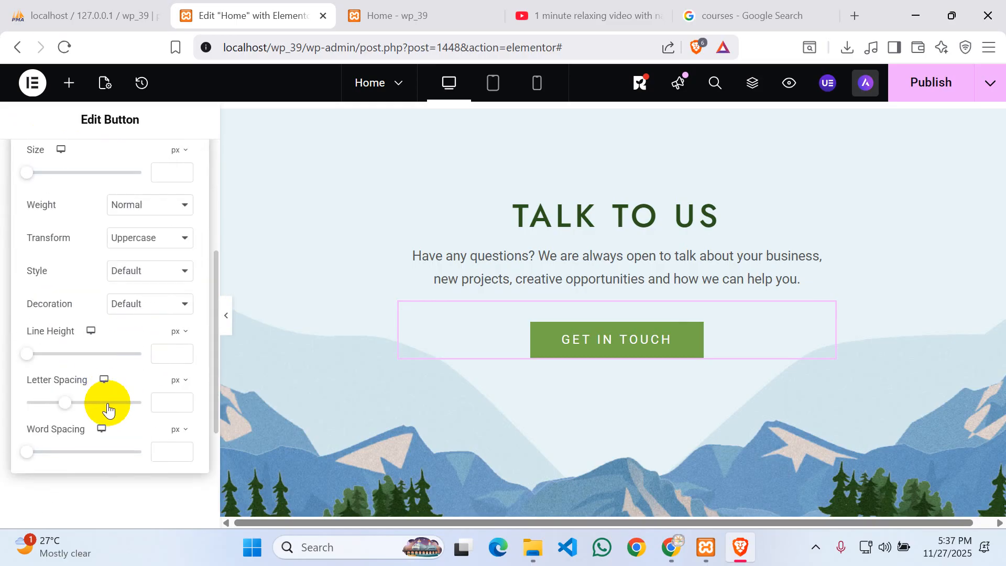
pyautogui.scroll(-2, 136, 403)
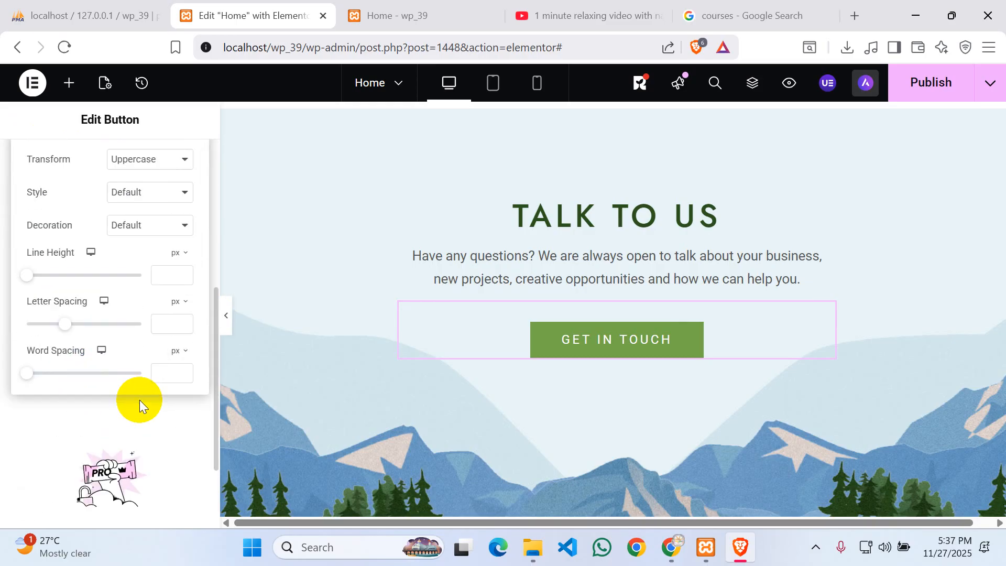
pyautogui.scroll(8, 139, 400)
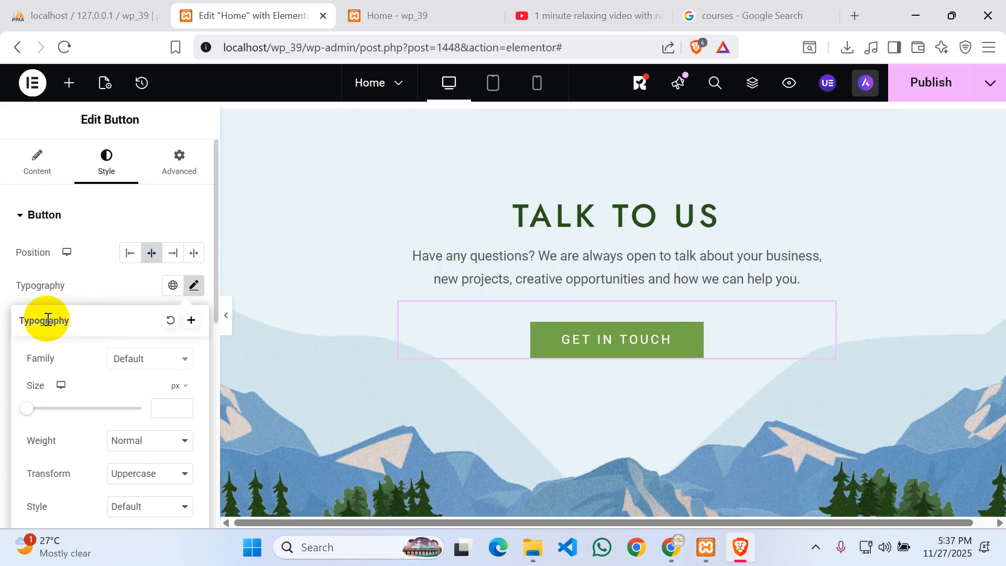
pyautogui.click(189, 289)
# - Add an outline box shadow with blur 10 and zero offsets to the button
pyautogui.scroll(-2, 111, 331)
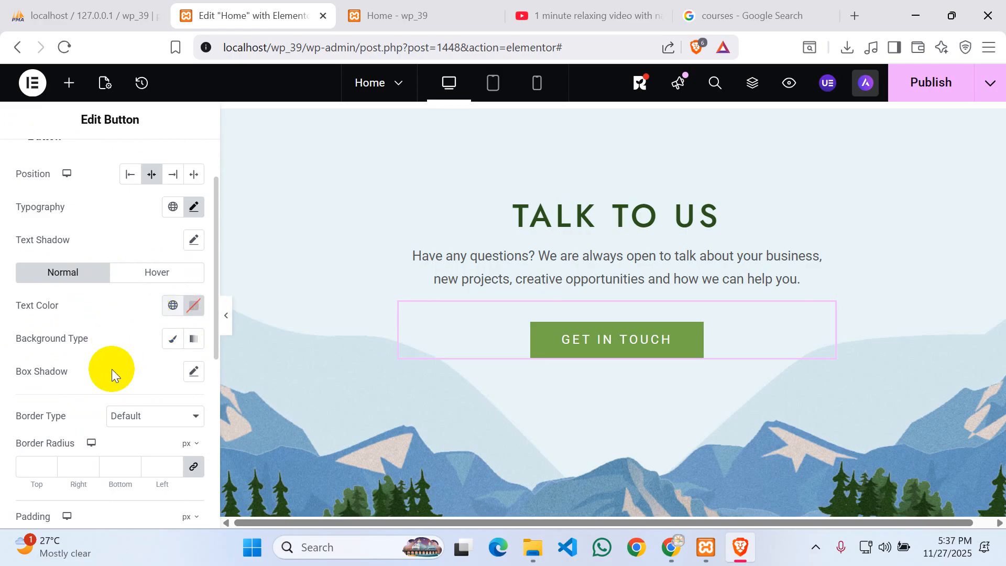
pyautogui.scroll(-2, 111, 369)
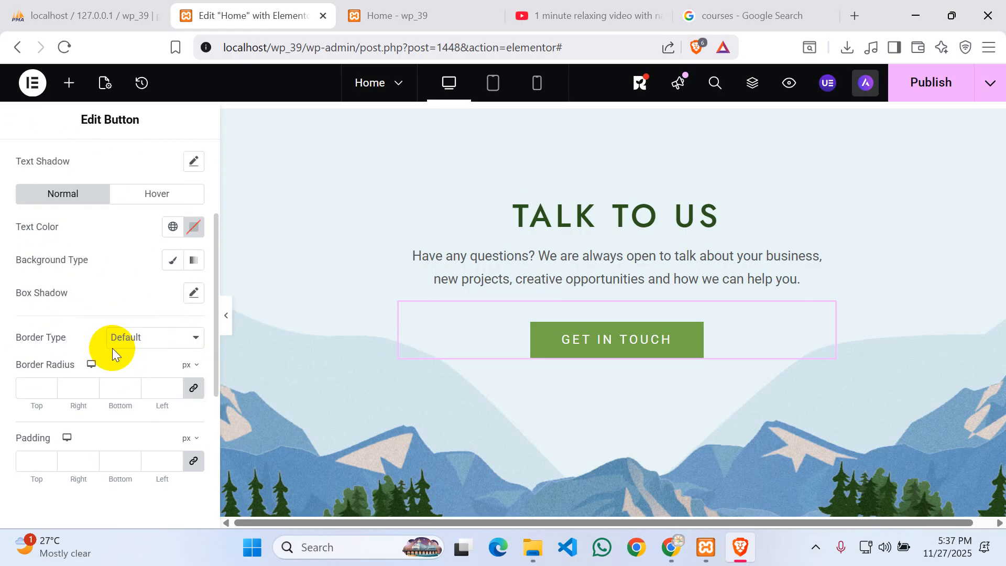
pyautogui.click(194, 293)
pyautogui.scroll(-2, 113, 281)
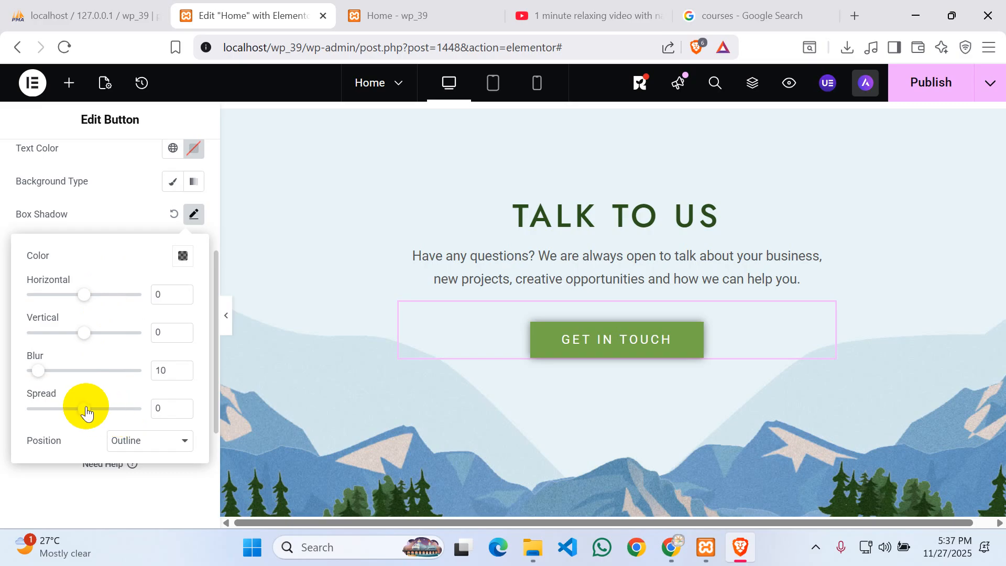
pyautogui.click(147, 442)
pyautogui.click(148, 442)
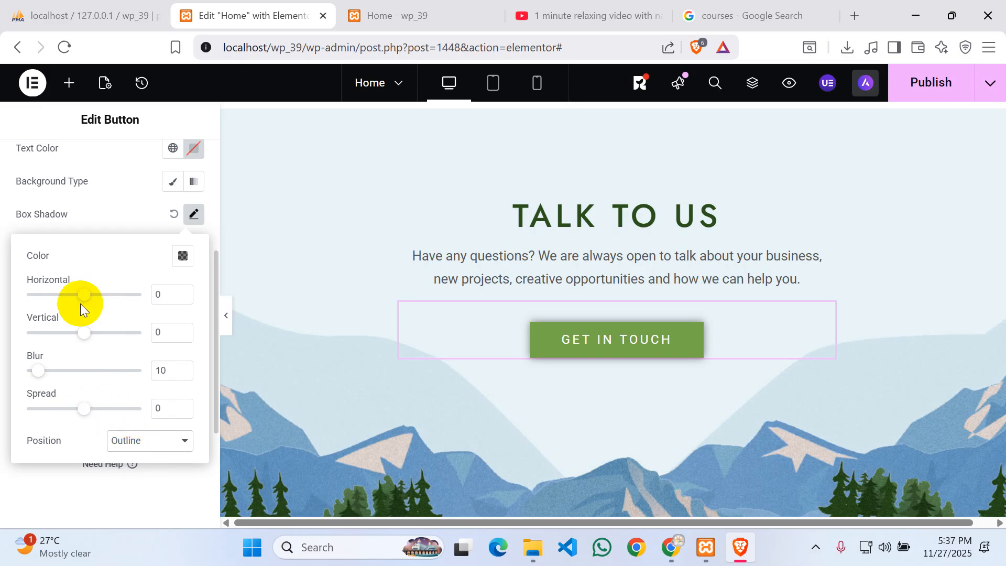
pyautogui.click(191, 213)
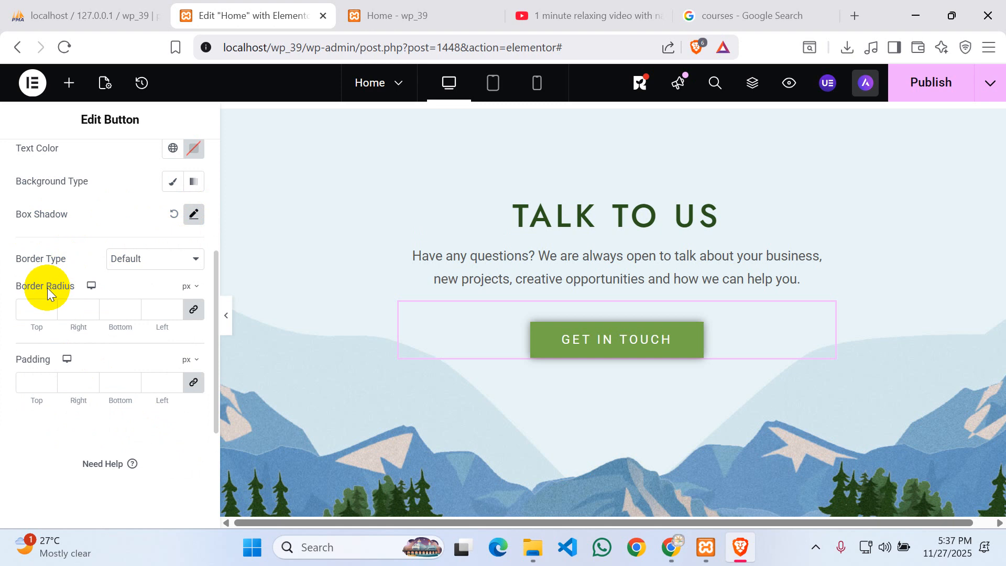
pyautogui.click(589, 338)
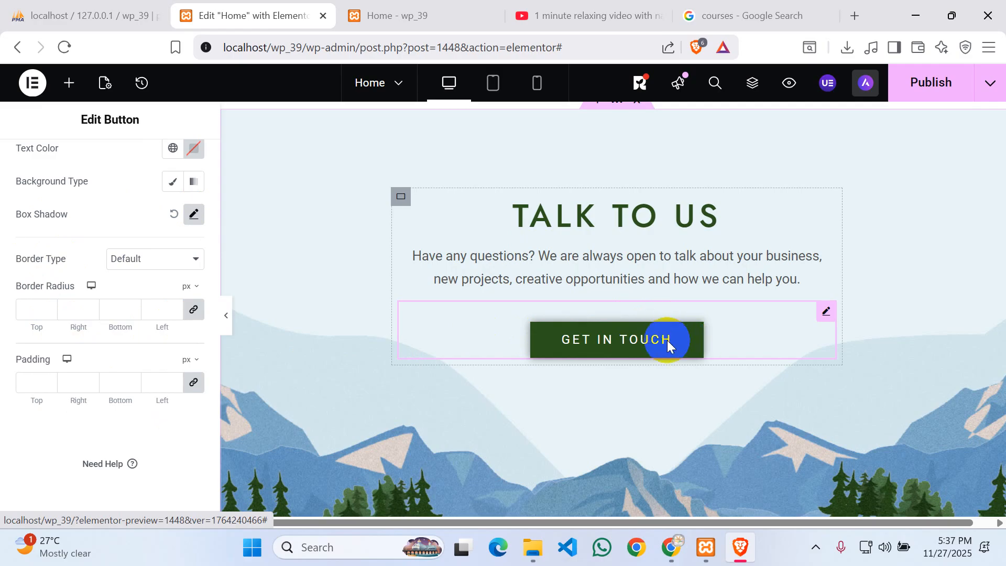
# - Set a linked 10 px border radius on all four corners of the Get In Touch button
pyautogui.click(42, 310)
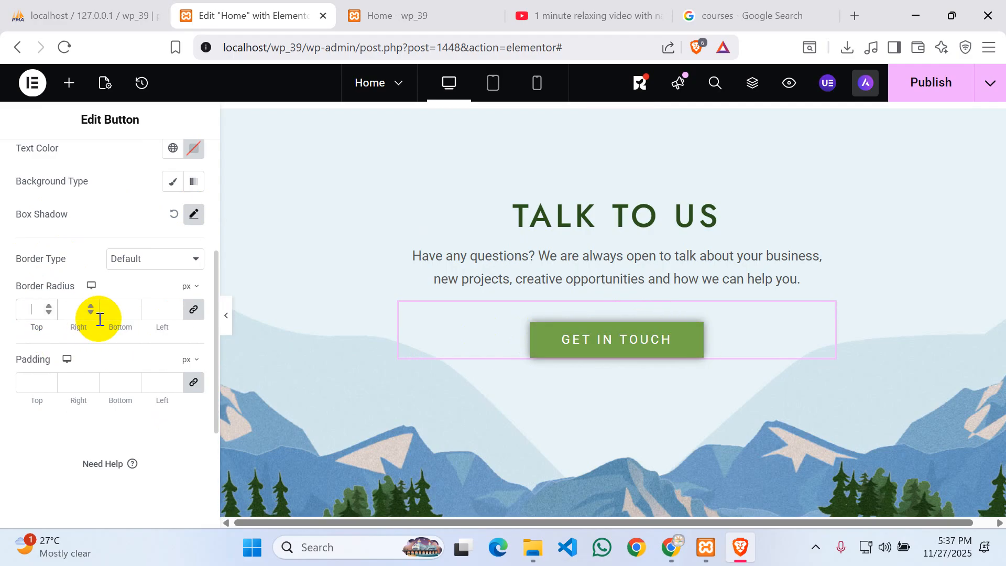
pyautogui.write('10')
pyautogui.click(35, 309)
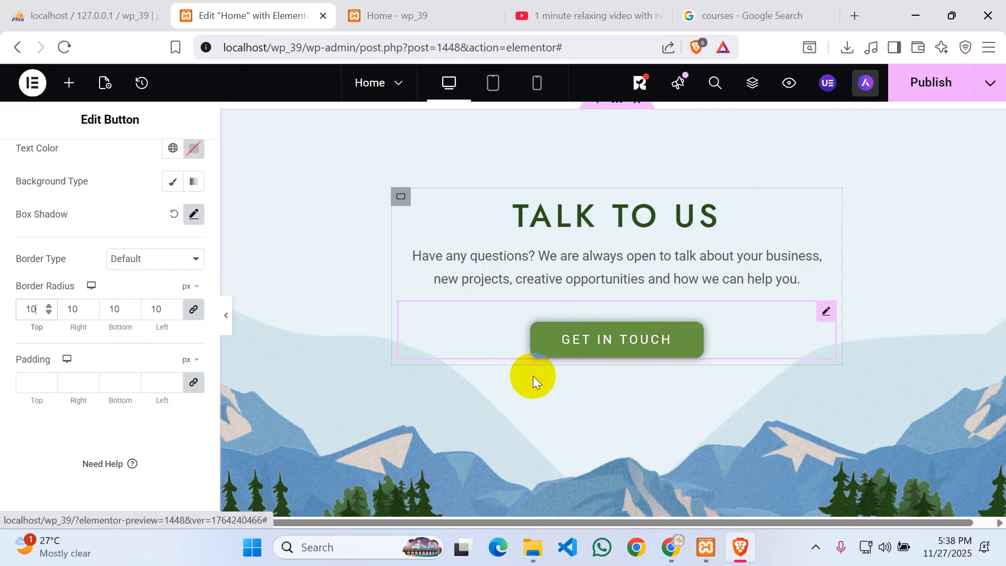
pyautogui.click(611, 348)
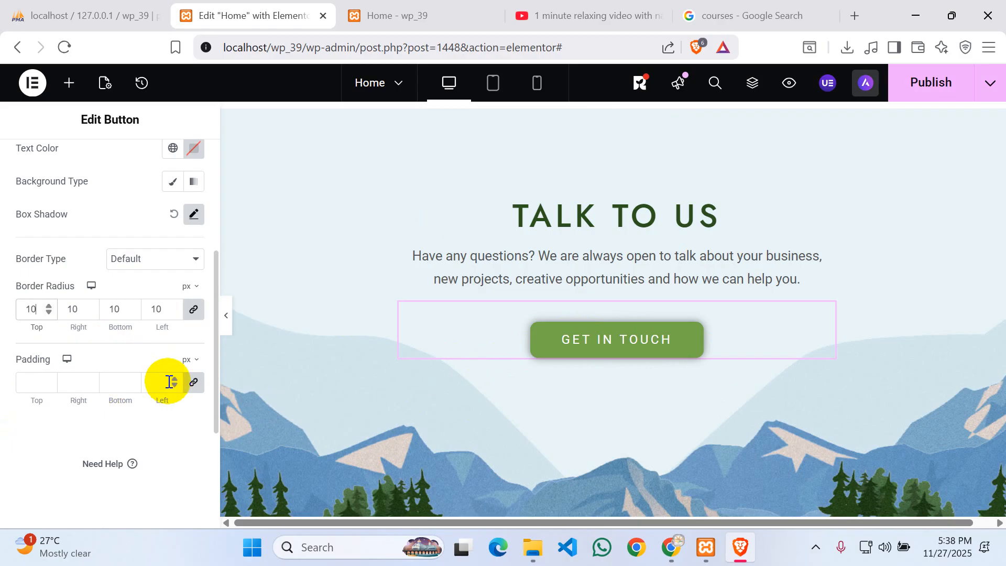
# - Enter initial unlinked padding values for the button's top, bottom, right and left sides
pyautogui.click(39, 382)
pyautogui.write('0')
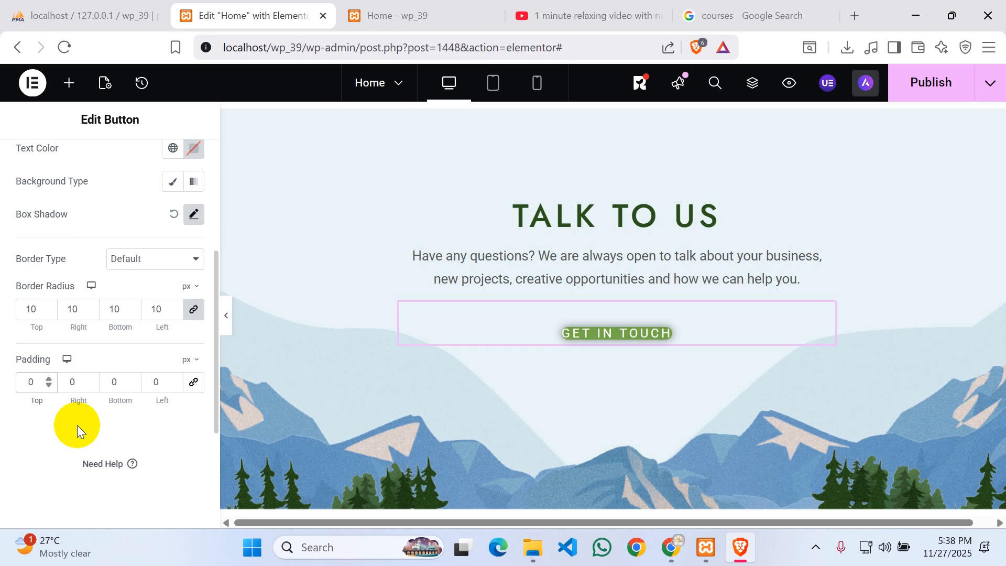
pyautogui.write('20')
pyautogui.click(25, 382)
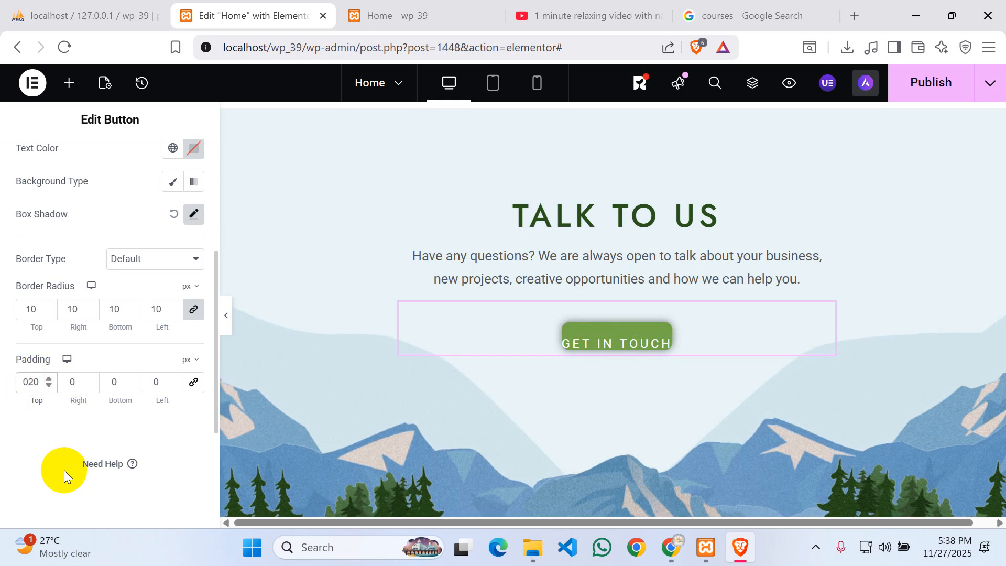
pyautogui.press('BackSpace')
pyautogui.press('BackSpace')
pyautogui.write('10')
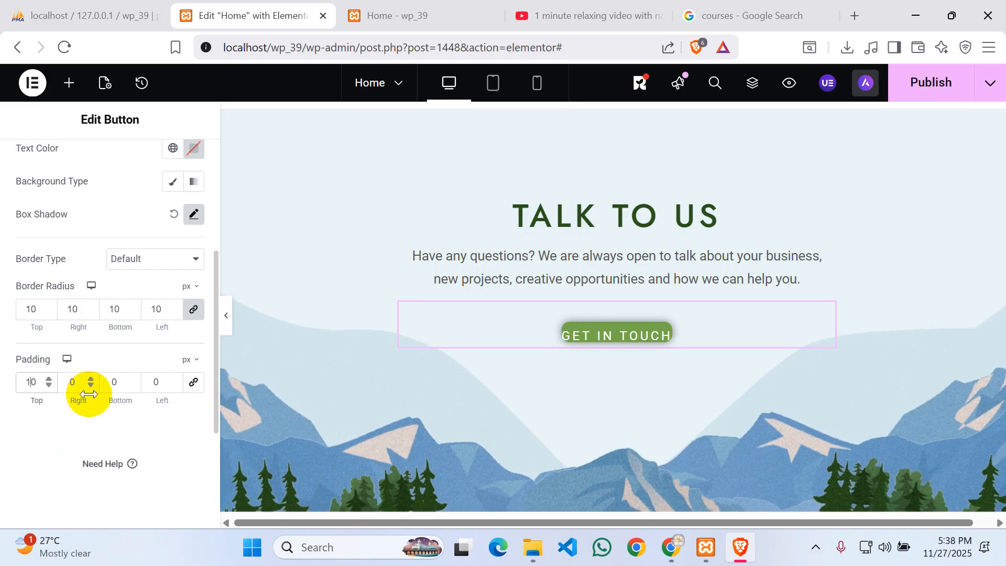
pyautogui.click(116, 382)
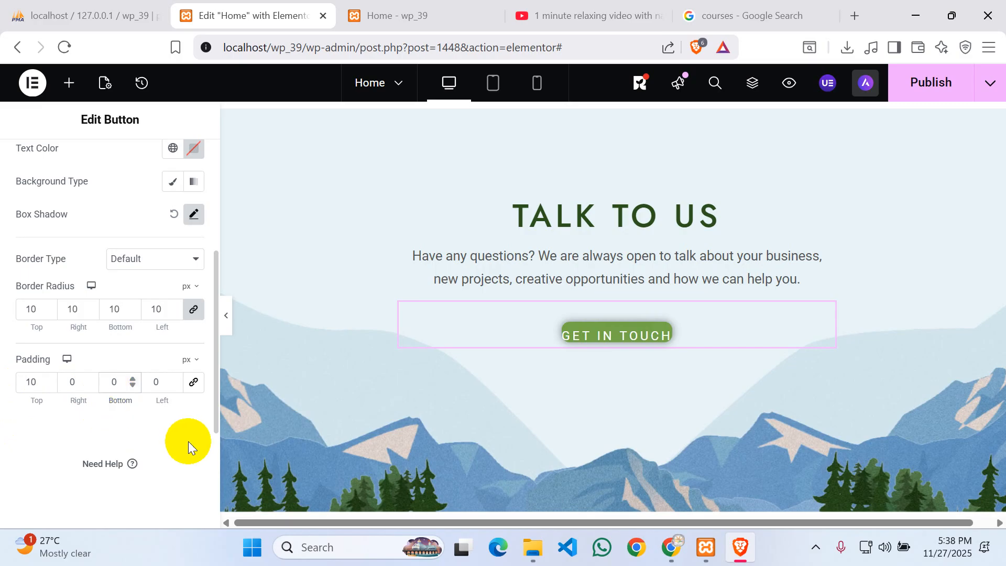
pyautogui.write('1')
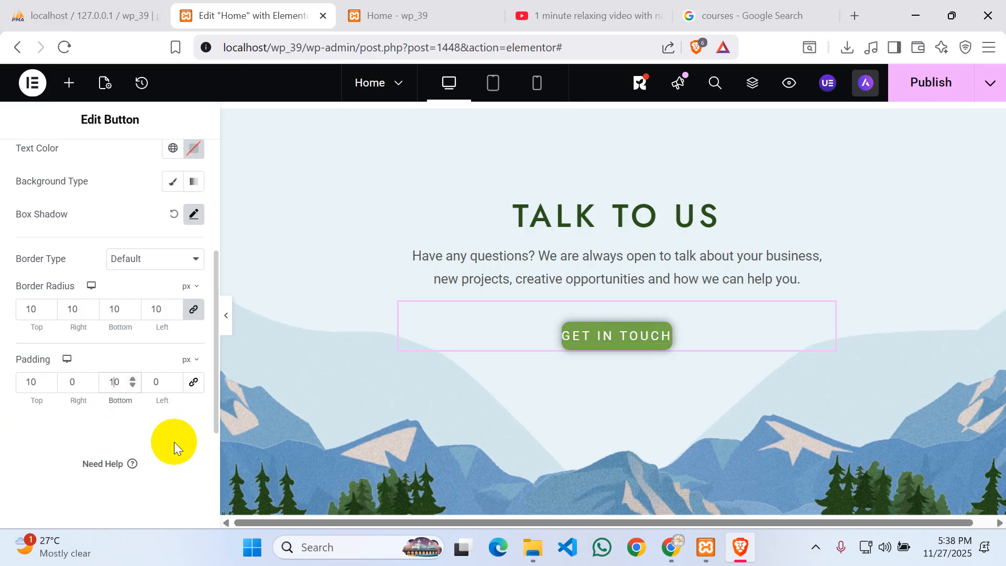
pyautogui.click(73, 381)
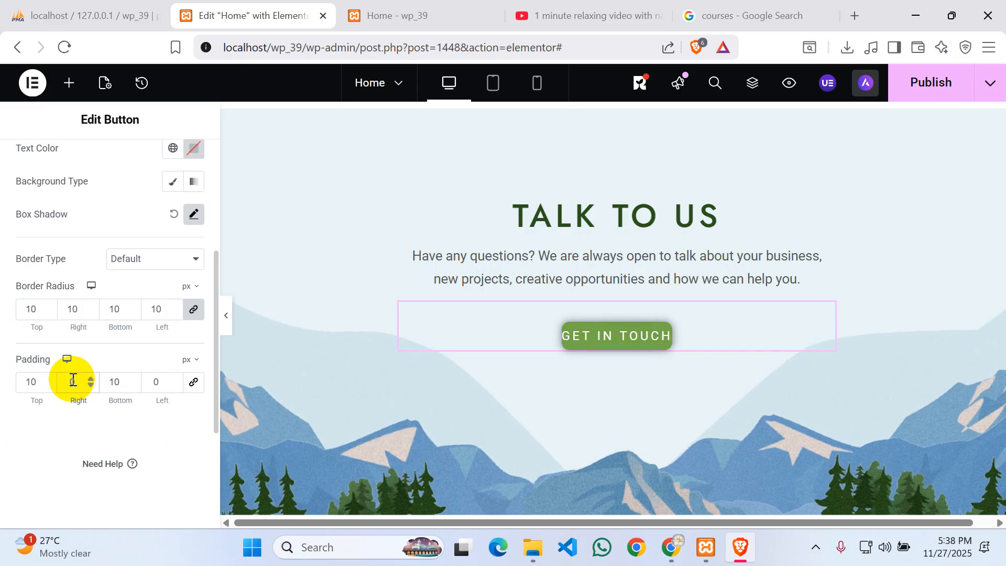
pyautogui.write('2')
pyautogui.click(150, 382)
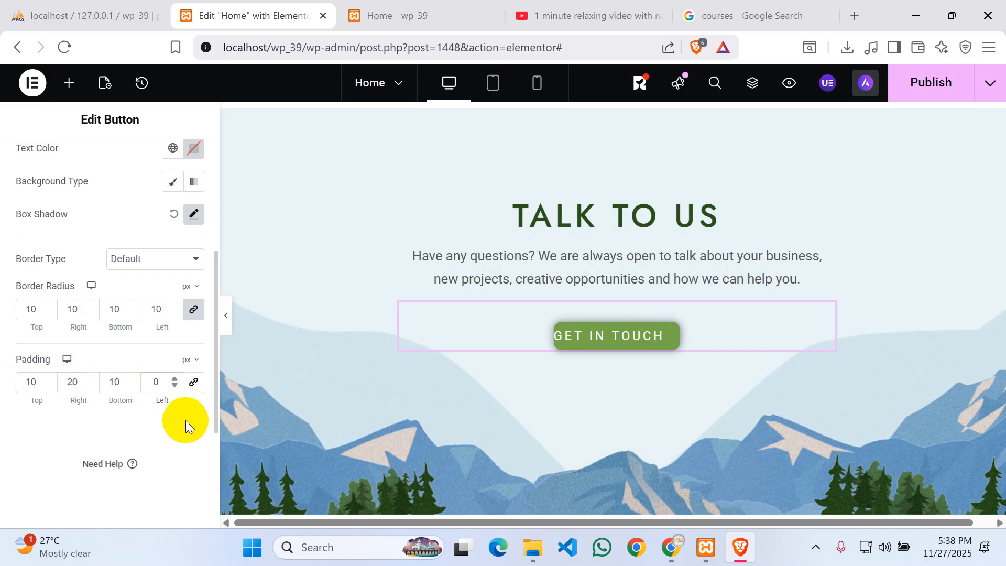
pyautogui.write('2')
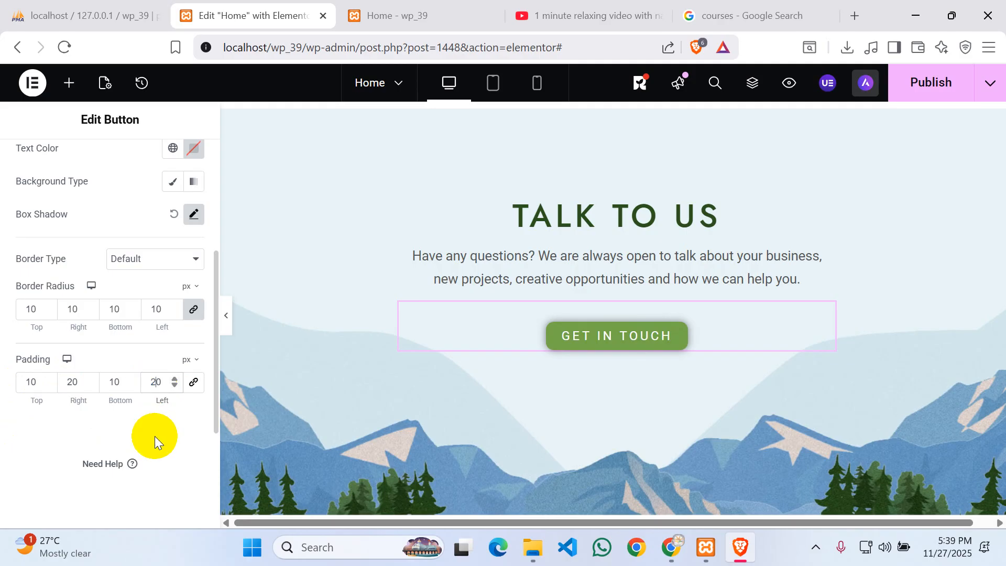
# - Correct the button padding to 15 px top and bottom and 30 px left and right
pyautogui.press('BackSpace')
pyautogui.write('3')
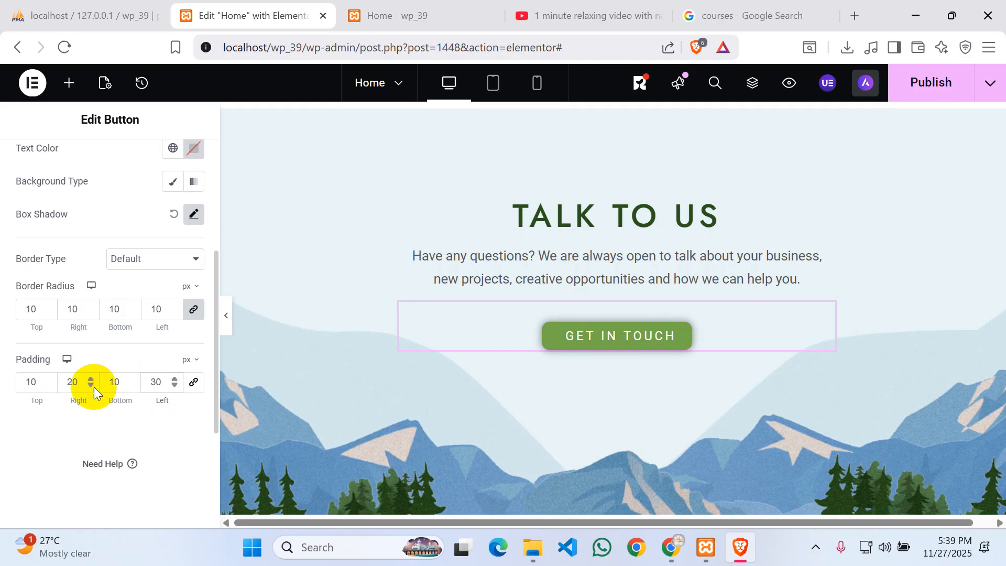
pyautogui.click(73, 383)
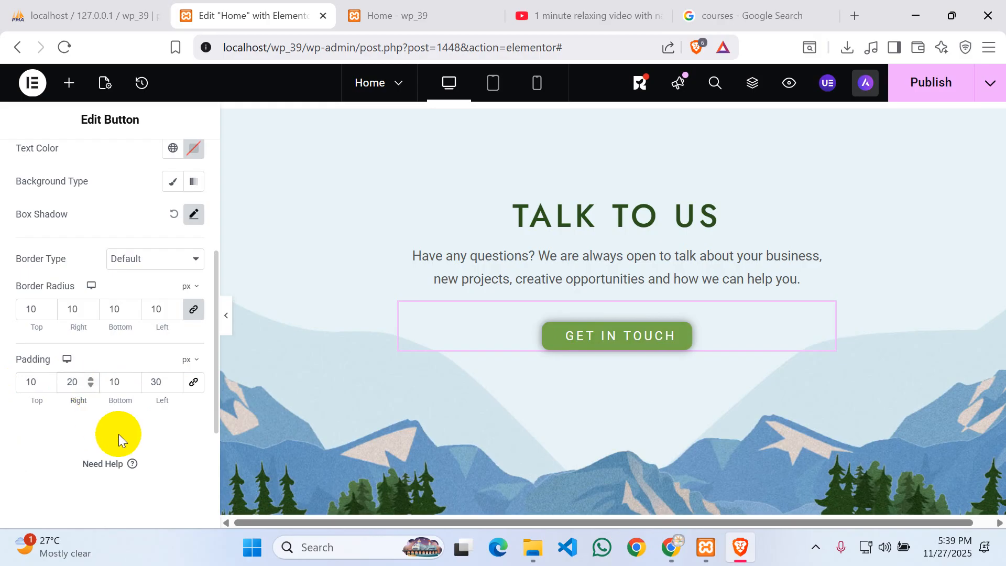
pyautogui.press('BackSpace')
pyautogui.write('3')
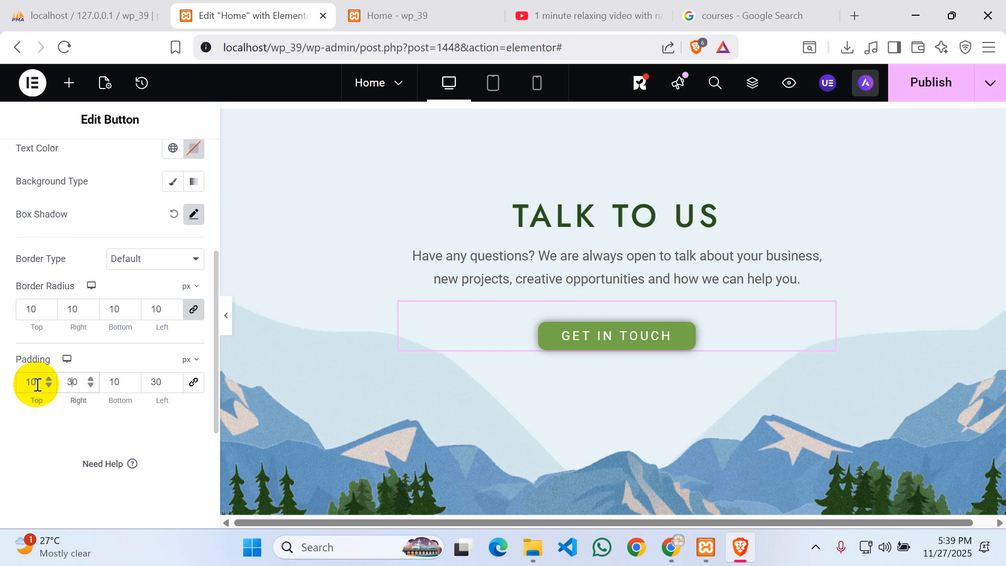
pyautogui.click(37, 385)
pyautogui.press('BackSpace')
pyautogui.write('5')
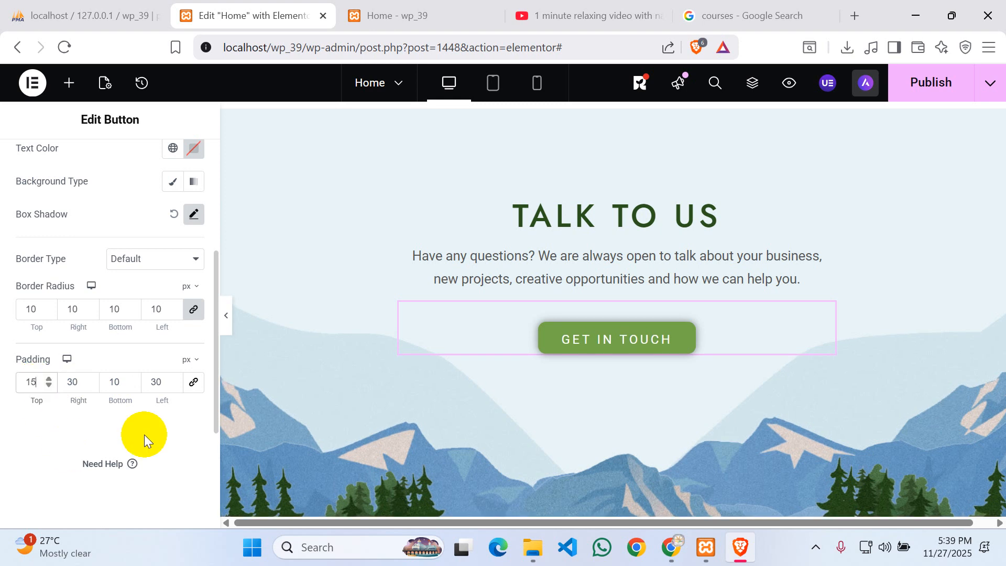
pyautogui.click(114, 390)
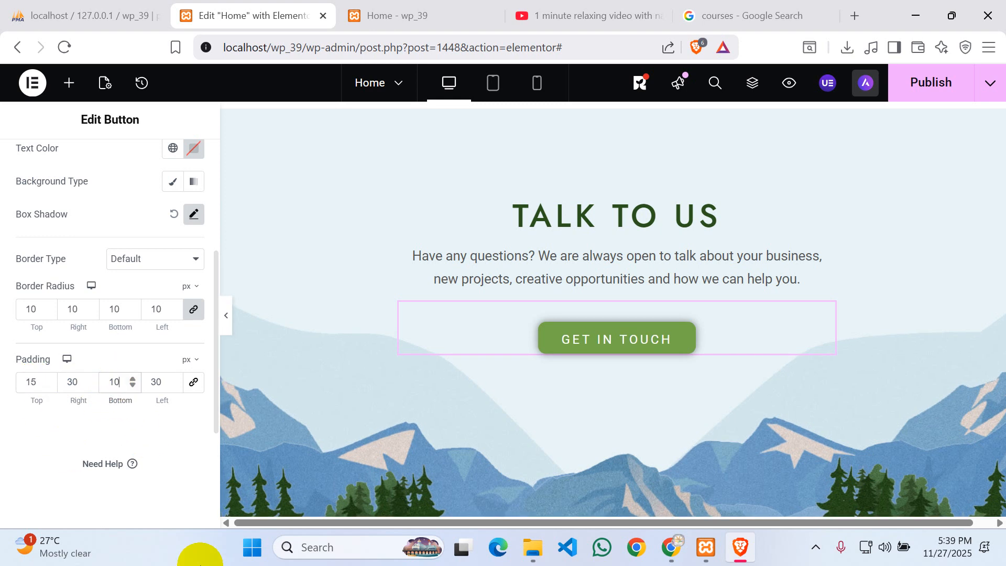
pyautogui.press('BackSpace')
pyautogui.write('5')
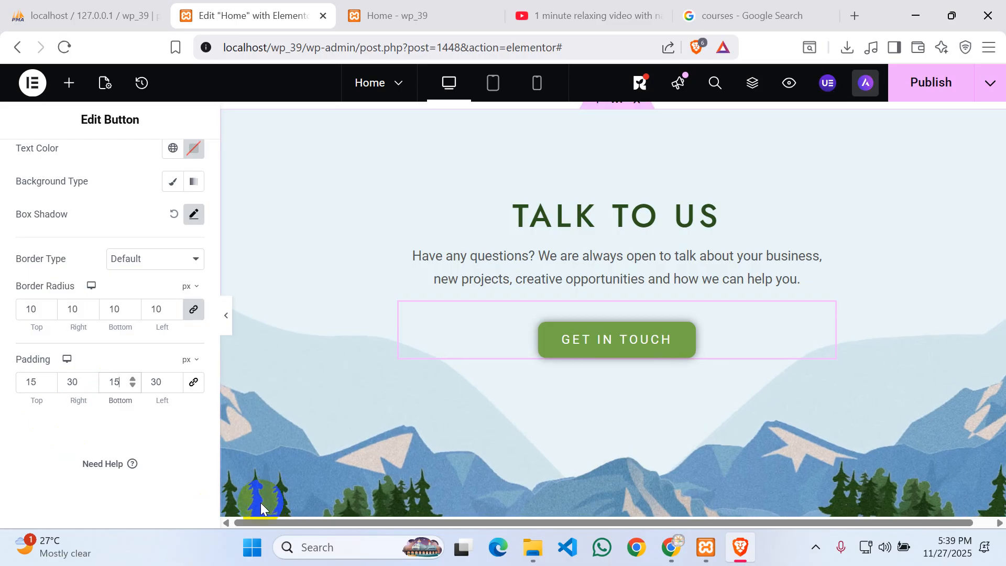
pyautogui.click(606, 348)
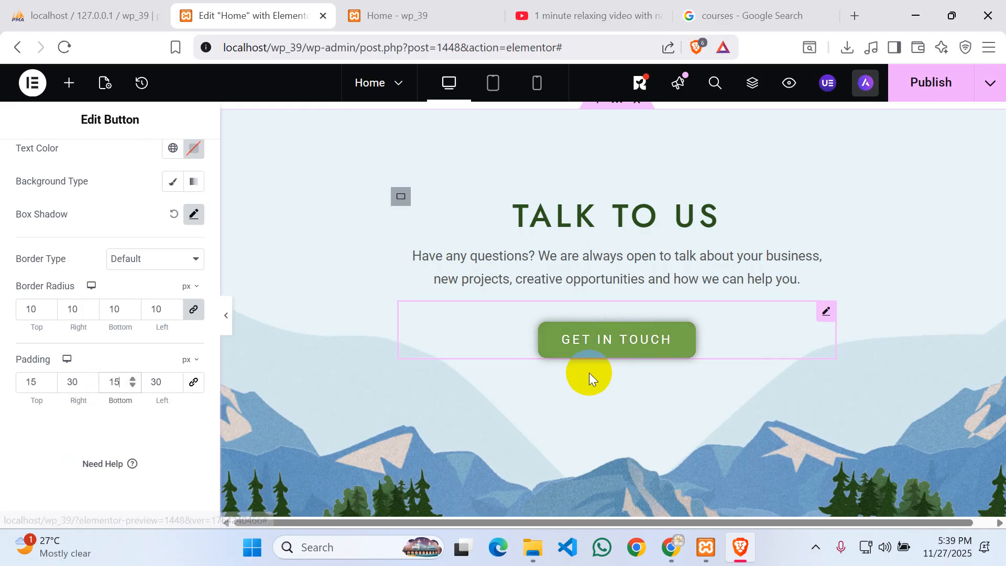
pyautogui.scroll(3, 84, 429)
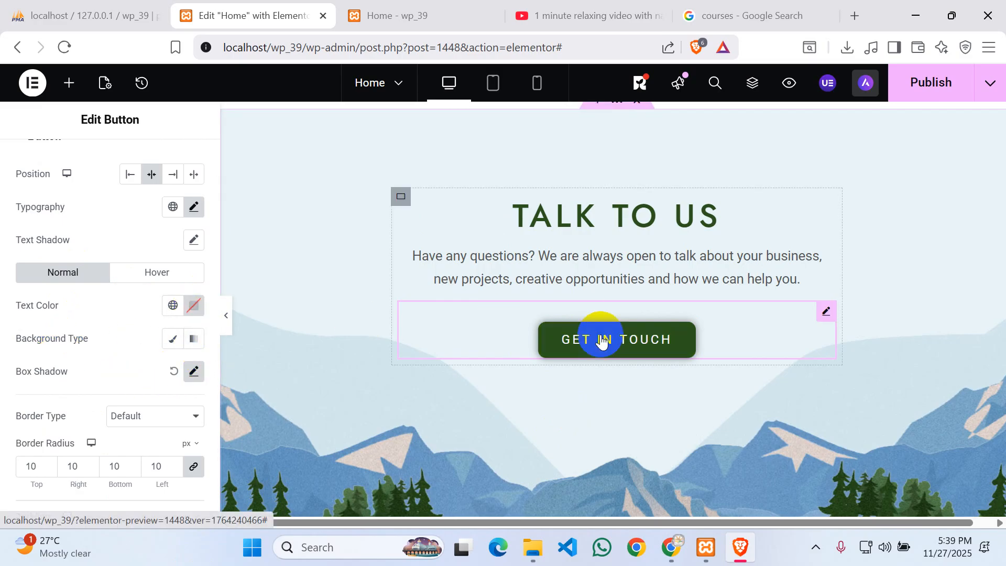
# - Make the button text black (#000000), then check Hover Animation on the Hover tab, leaving None
pyautogui.click(195, 307)
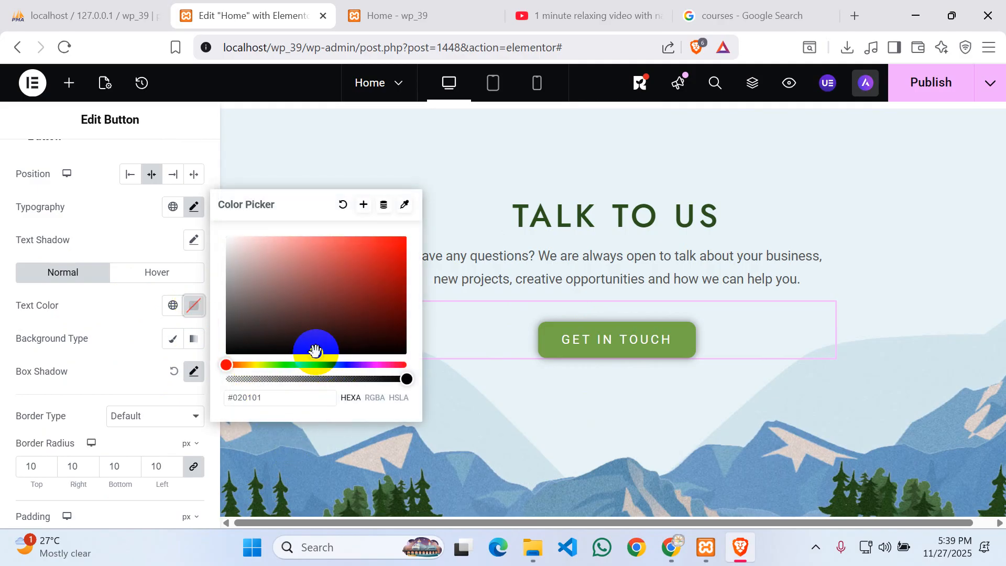
pyautogui.moveTo(315, 350)
pyautogui.mouseDown()
pyautogui.moveTo(319, 339)
pyautogui.moveTo(278, 340)
pyautogui.moveTo(353, 355)
pyautogui.moveTo(314, 357)
pyautogui.mouseUp()
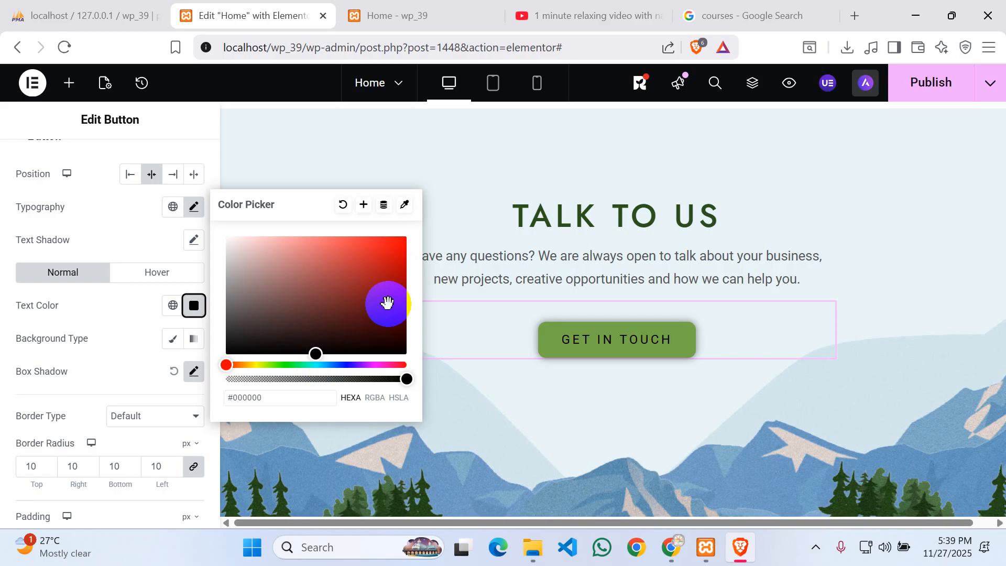
pyautogui.click(146, 272)
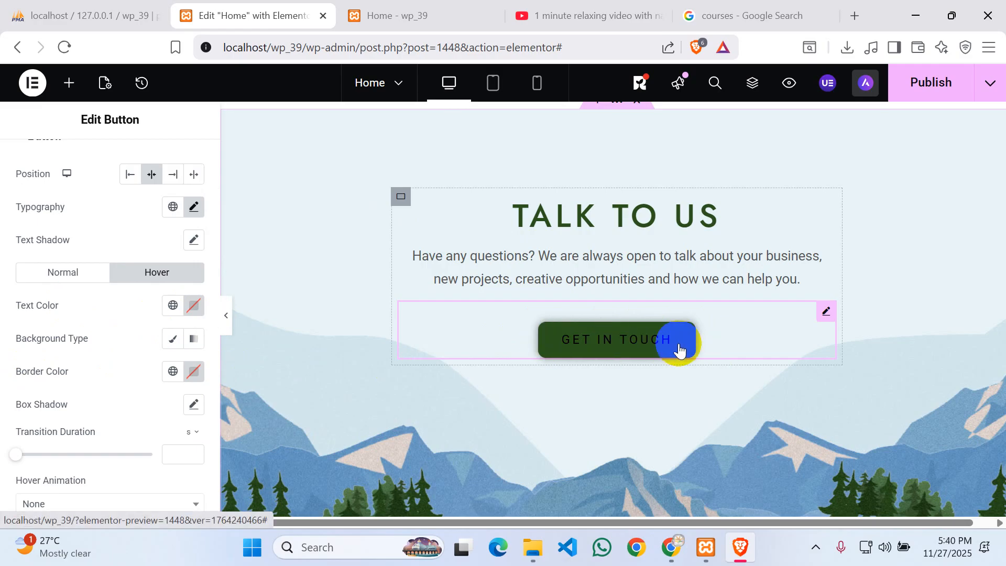
pyautogui.scroll(-2, 77, 329)
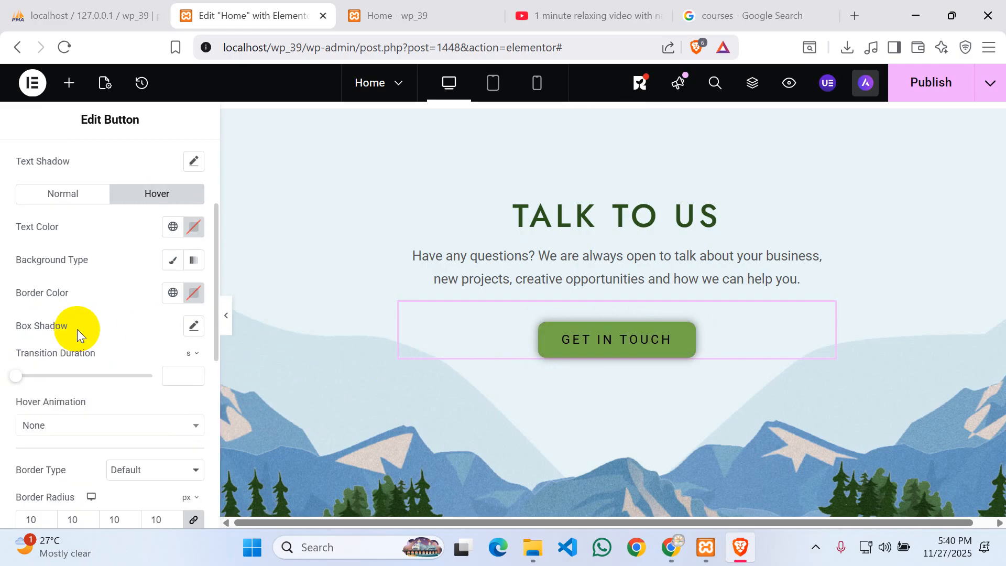
pyautogui.scroll(-2, 77, 328)
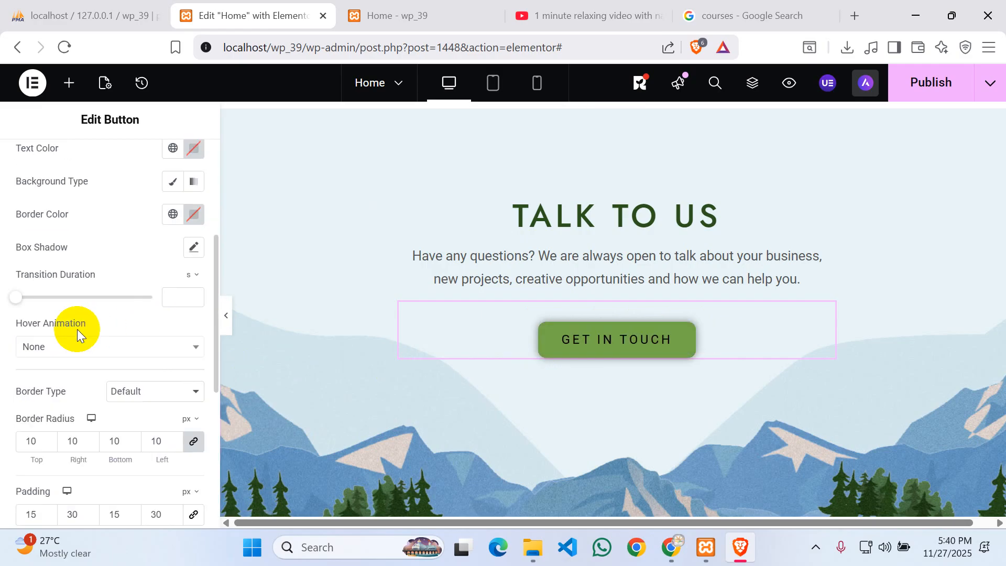
pyautogui.click(91, 354)
pyautogui.click(101, 349)
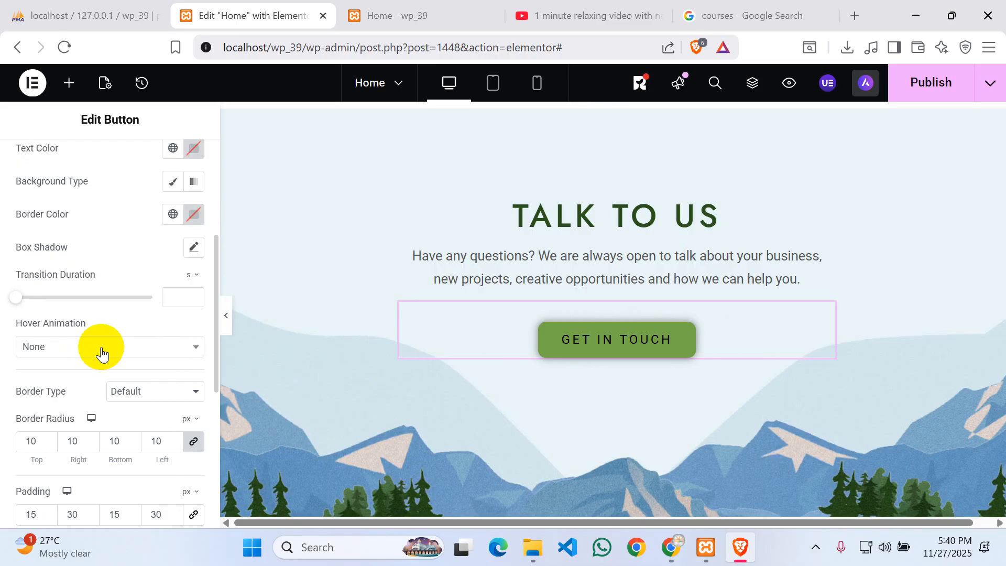
pyautogui.scroll(-1, 104, 347)
pyautogui.scroll(-3, 148, 457)
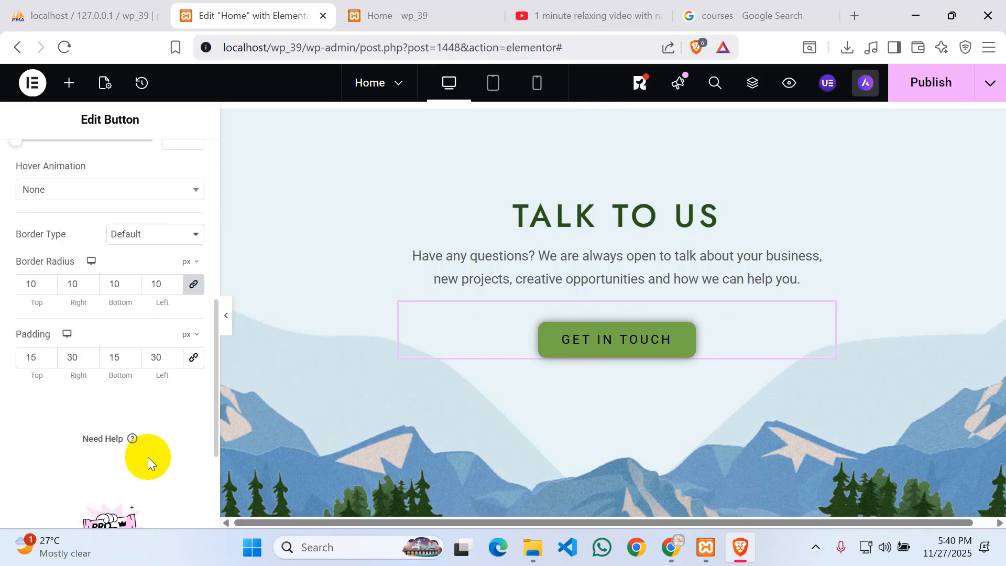
pyautogui.scroll(4, 143, 369)
pyautogui.scroll(2, 143, 369)
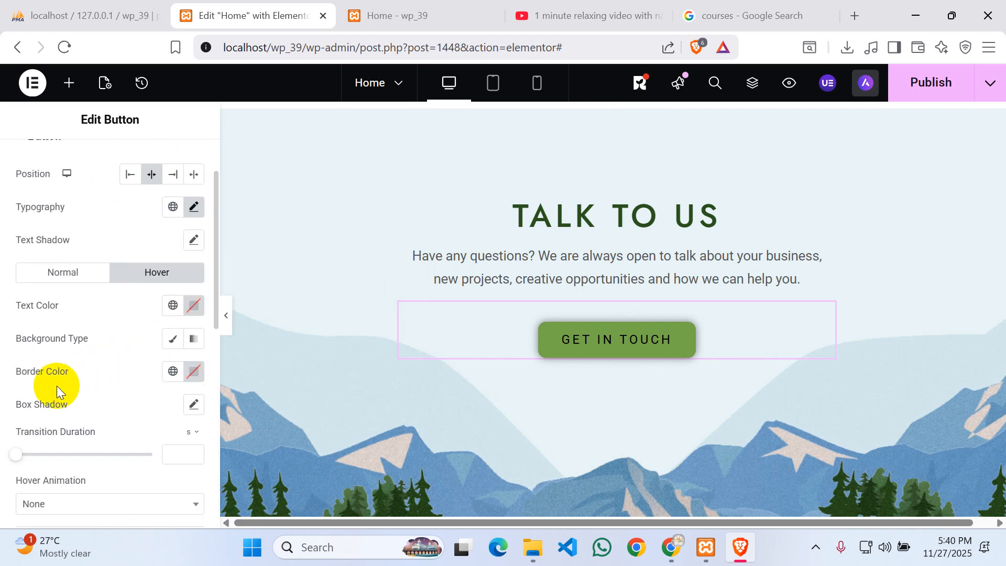
# - Set the button's hover text colour to #FFFFFF and check the hover effect on the page
pyautogui.click(194, 305)
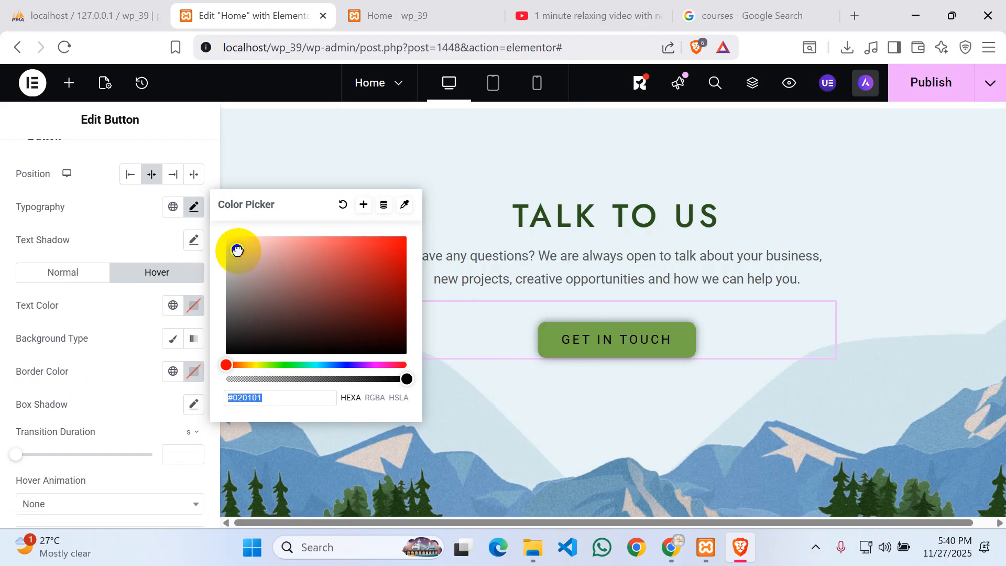
pyautogui.moveTo(237, 251)
pyautogui.mouseDown()
pyautogui.moveTo(231, 238)
pyautogui.moveTo(230, 262)
pyautogui.mouseUp()
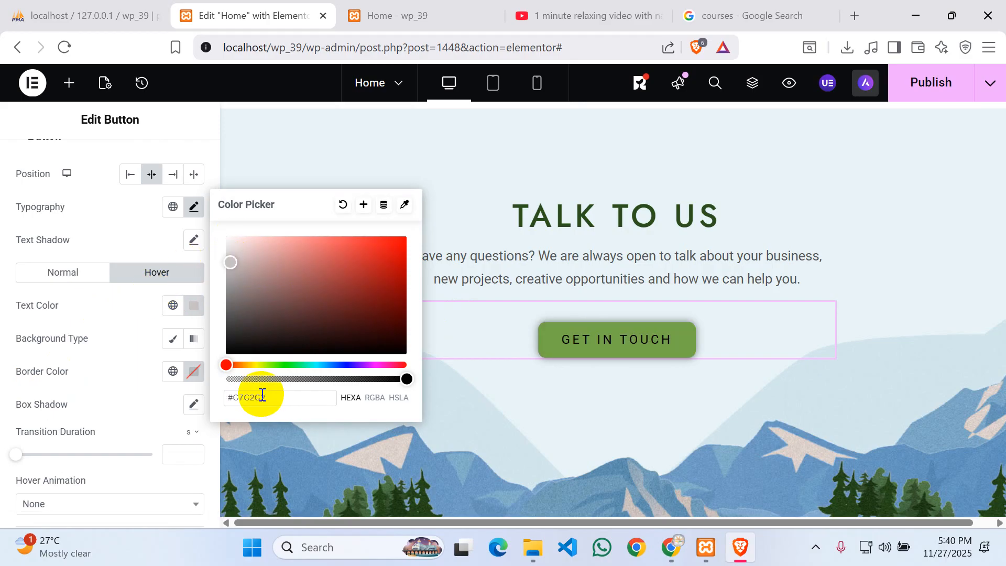
pyautogui.moveTo(233, 399); pyautogui.dragTo(321, 406)
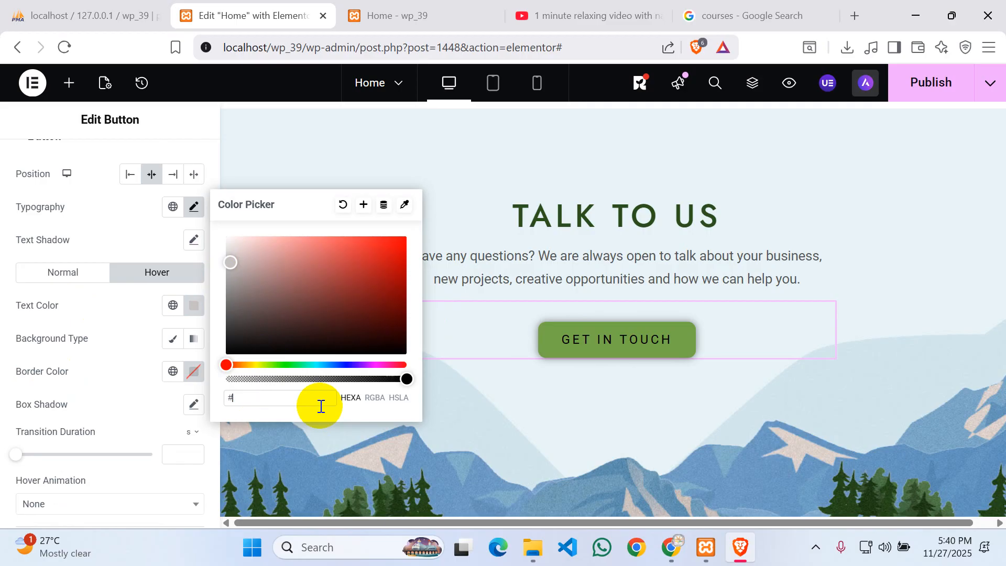
pyautogui.write('ffffff')
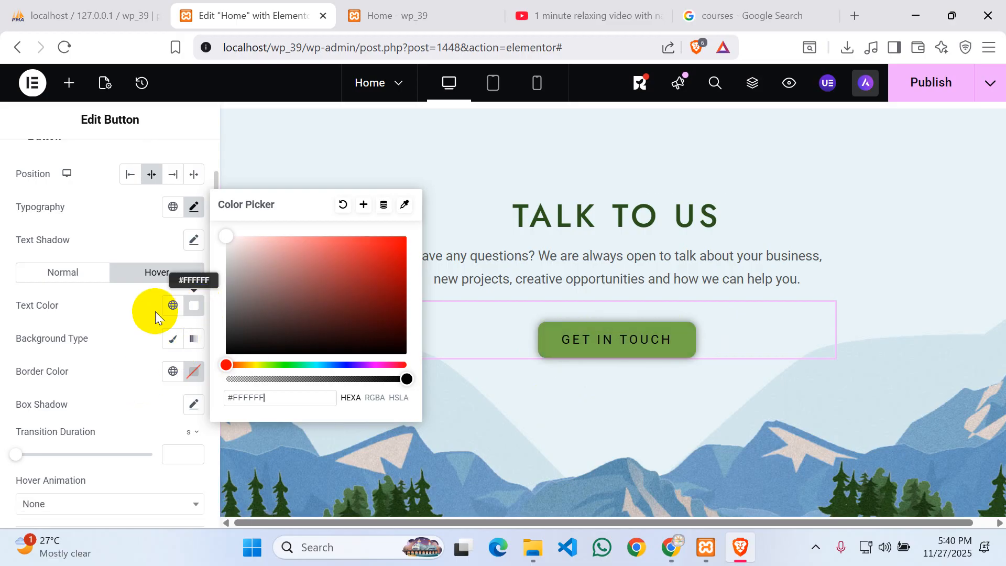
pyautogui.click(128, 303)
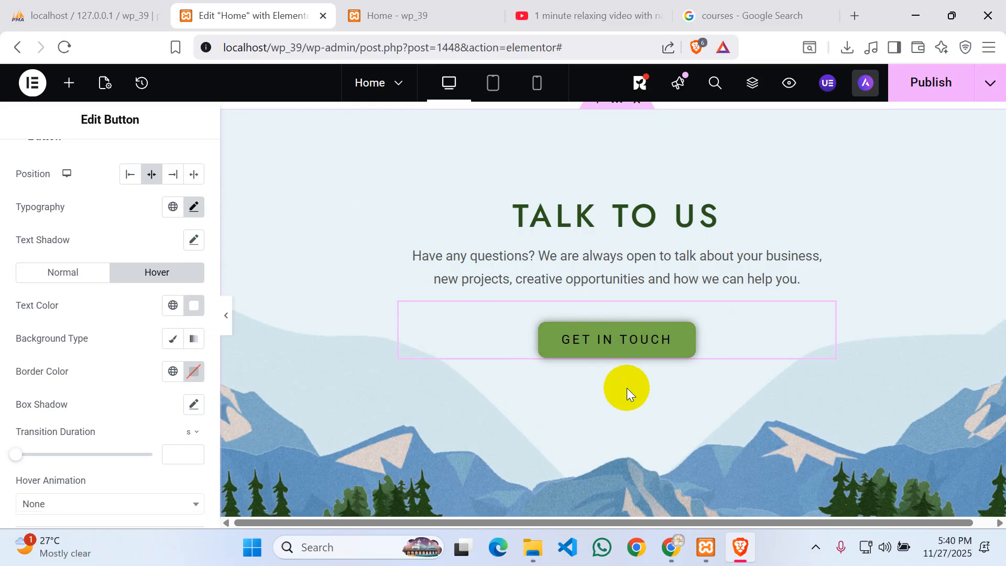
pyautogui.scroll(-3, 119, 400)
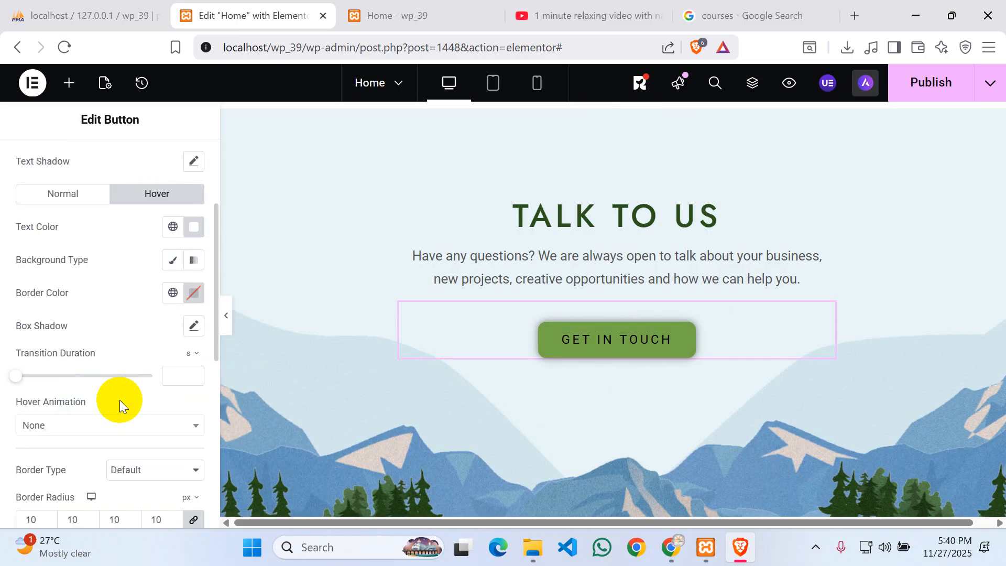
pyautogui.scroll(-3, 122, 413)
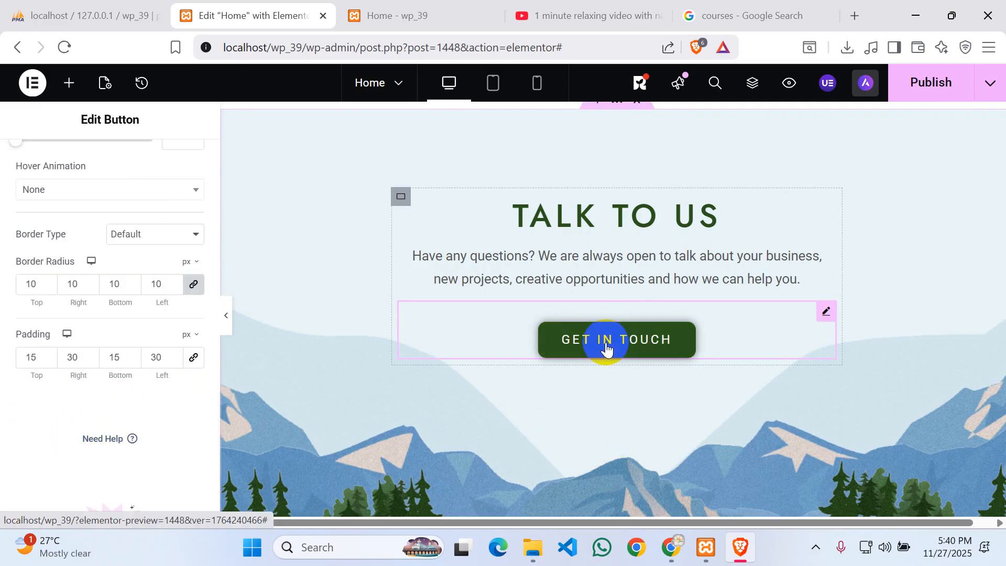
pyautogui.scroll(5, 106, 313)
pyautogui.scroll(-4, 608, 281)
pyautogui.scroll(3, 603, 272)
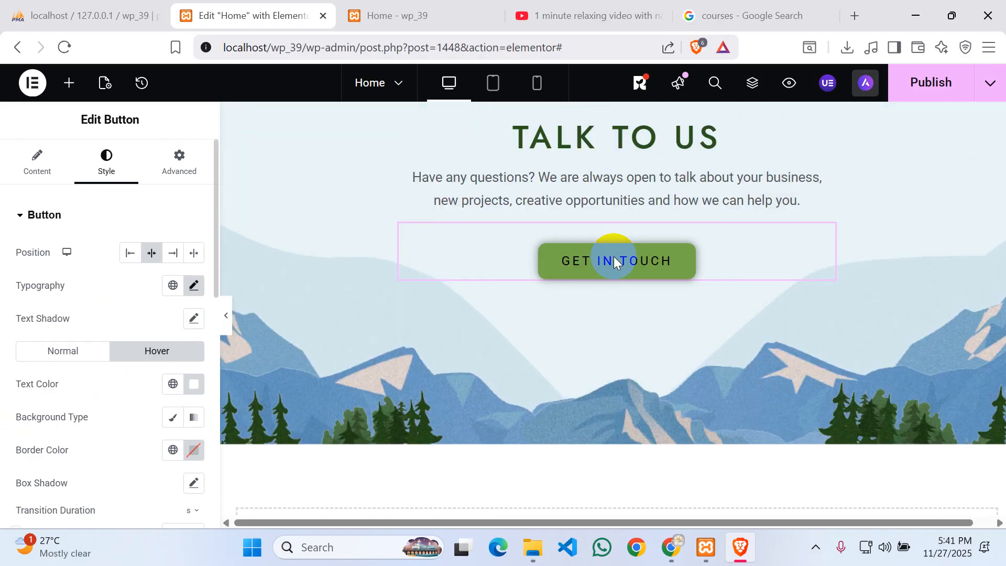
pyautogui.scroll(2, 476, 251)
pyautogui.scroll(3, 655, 240)
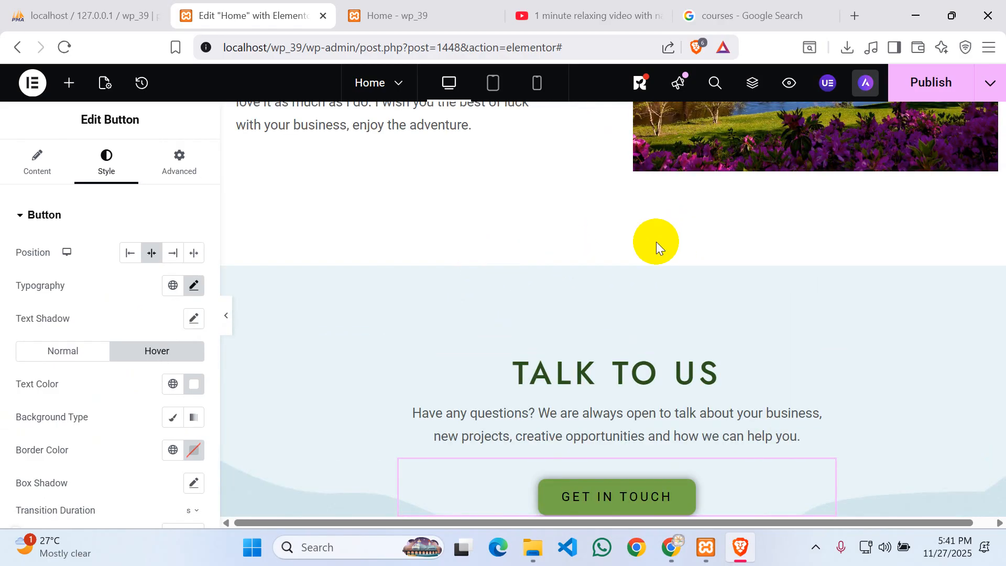
# - Select the TALK TO US section container, then switch to the Google 'courses' image results tab
pyautogui.click(618, 257)
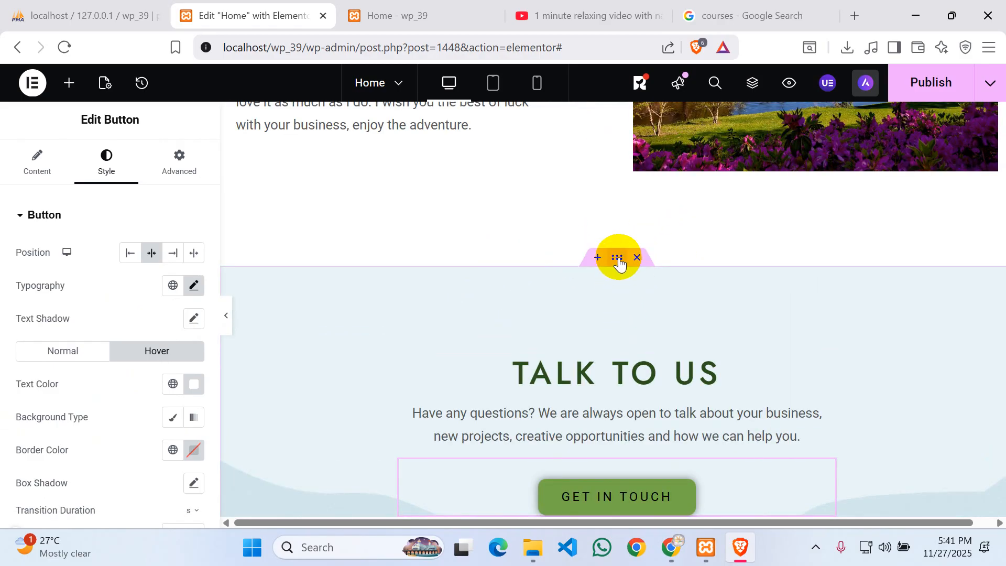
pyautogui.click(618, 258)
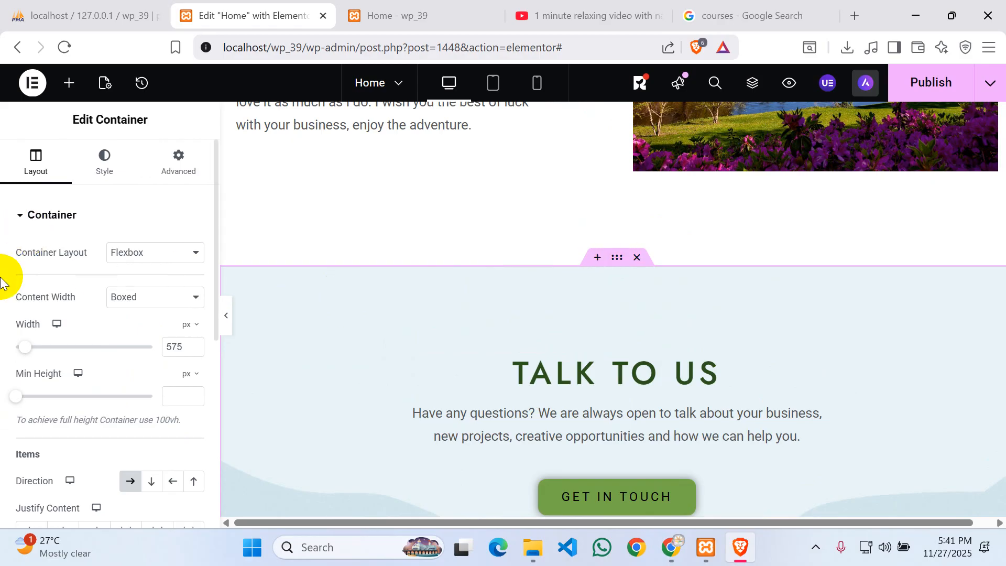
pyautogui.scroll(-3, 173, 264)
pyautogui.scroll(-2, 149, 281)
pyautogui.scroll(5, 146, 288)
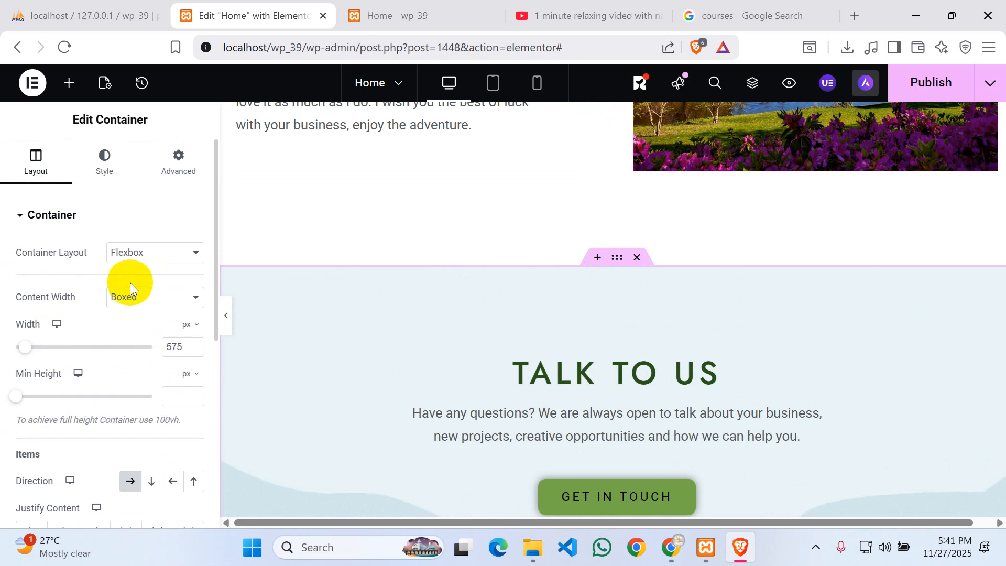
pyautogui.scroll(-3, 110, 204)
pyautogui.scroll(3, 112, 209)
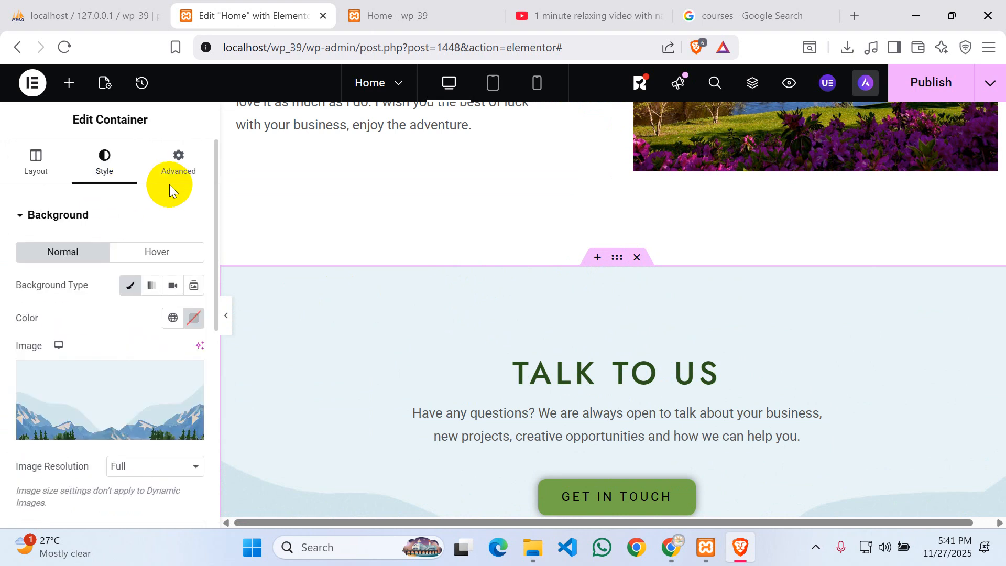
pyautogui.scroll(-1, 726, 393)
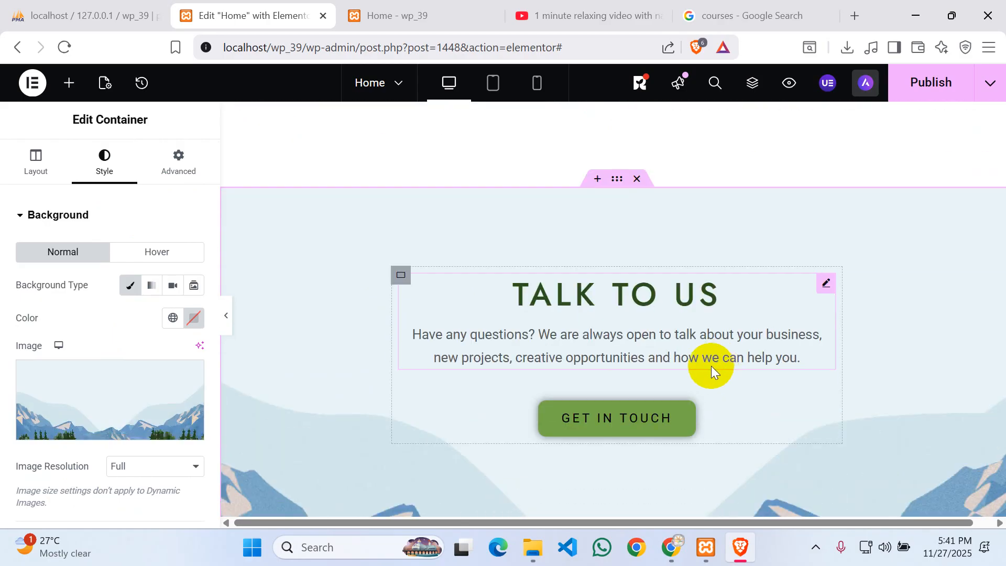
pyautogui.scroll(-3, 419, 419)
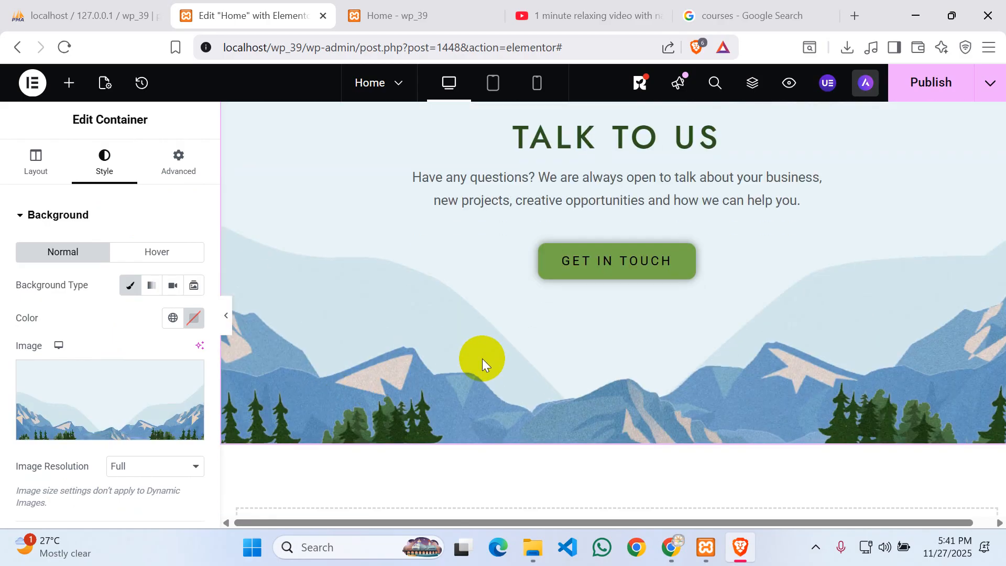
pyautogui.moveTo(101, 370)
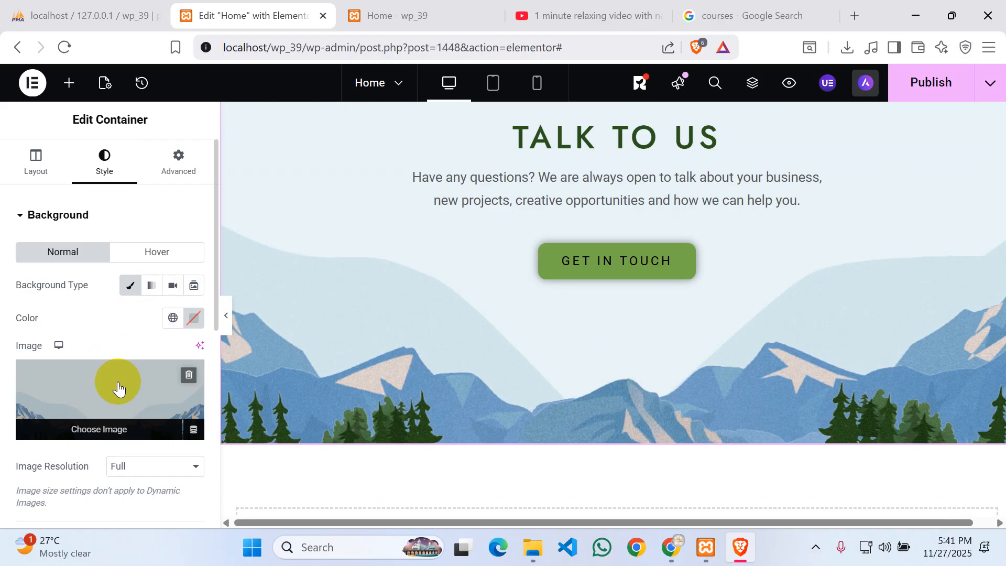
pyautogui.scroll(4, 571, 397)
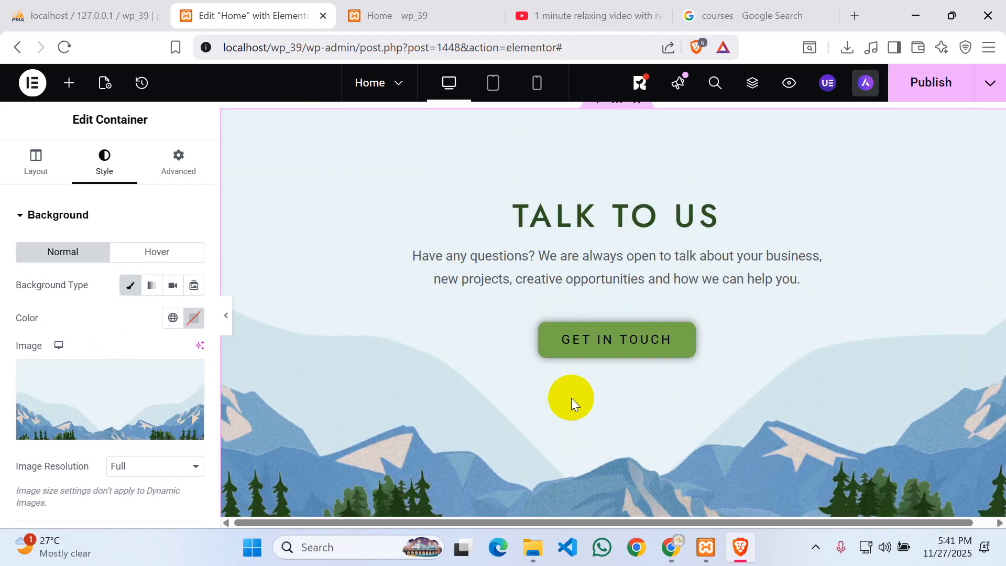
pyautogui.click(763, 8)
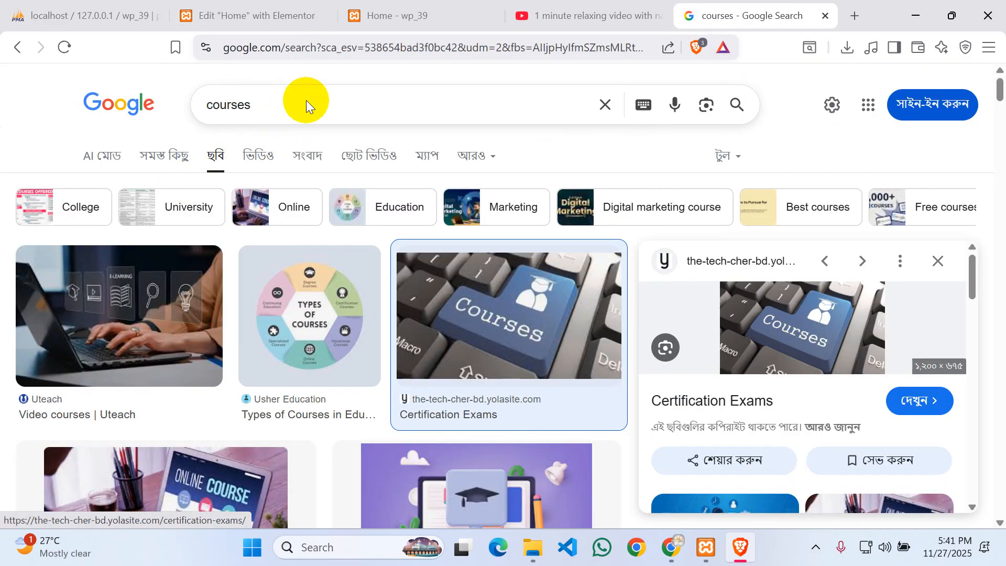
# - Return to the Edit Home with Elementor tab and scroll to the section's background settings
pyautogui.click(265, 10)
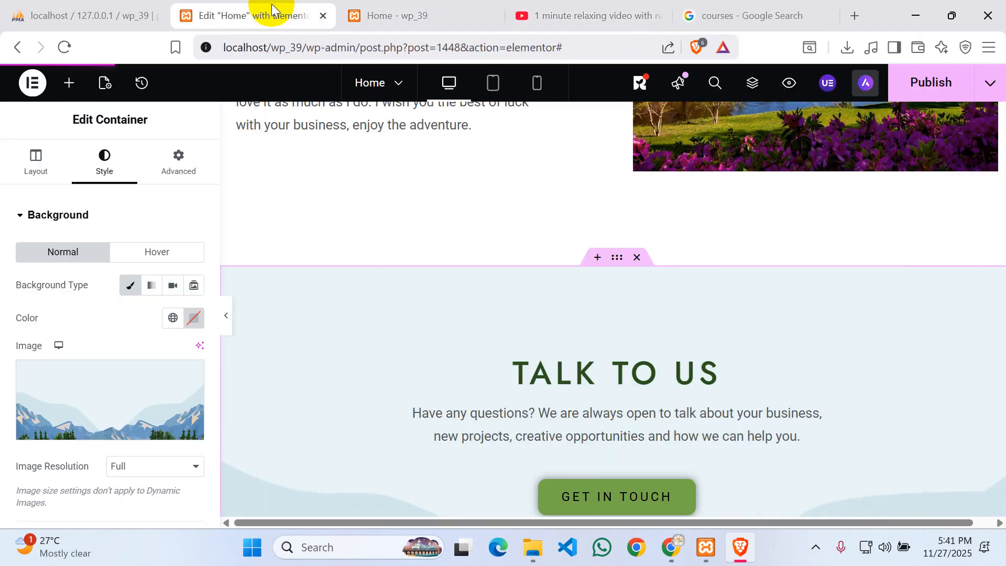
pyautogui.scroll(-6, 550, 314)
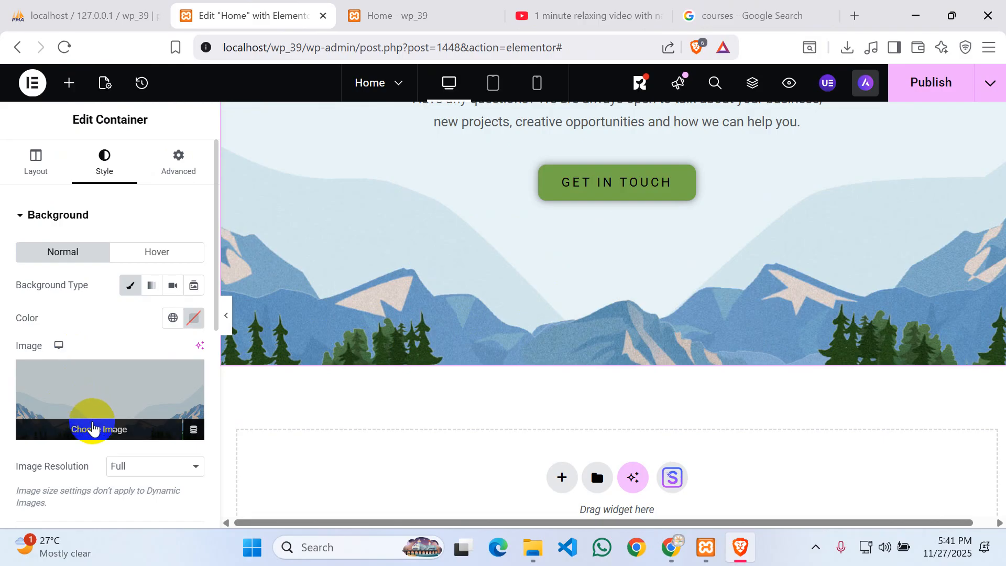
# - Open the Media Library from the section's Background Image control and go to Upload files
pyautogui.click(92, 429)
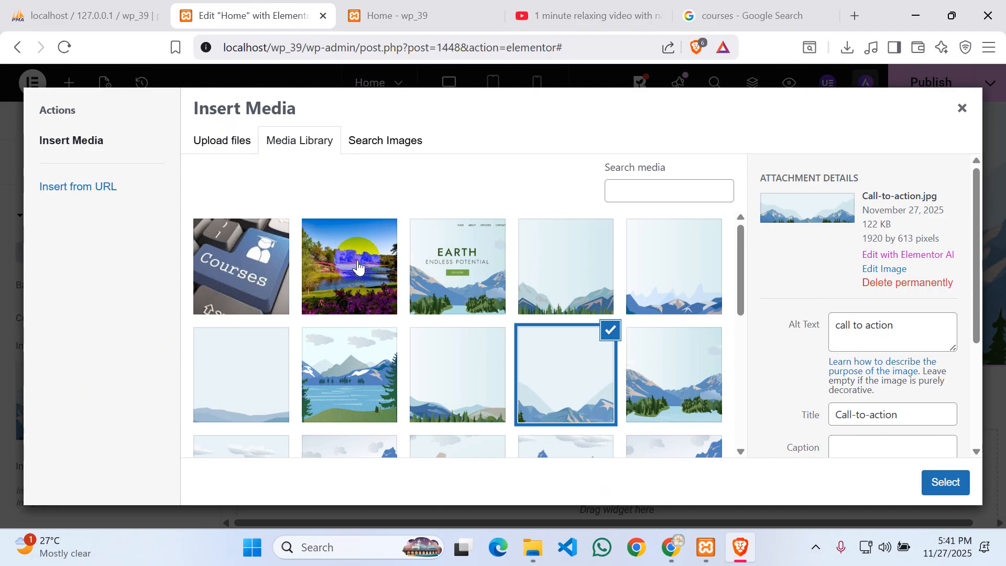
pyautogui.scroll(-5, 358, 267)
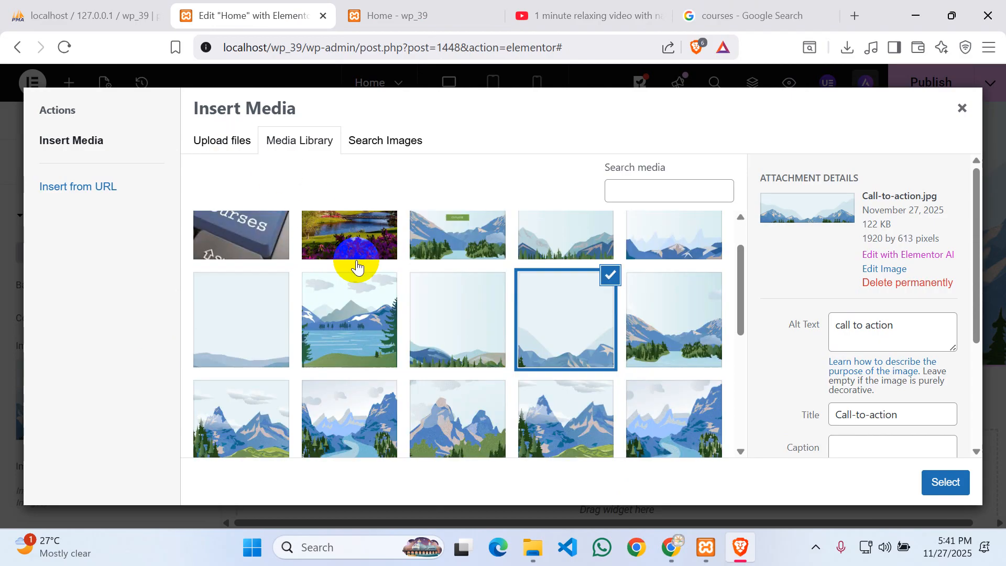
pyautogui.scroll(5, 426, 366)
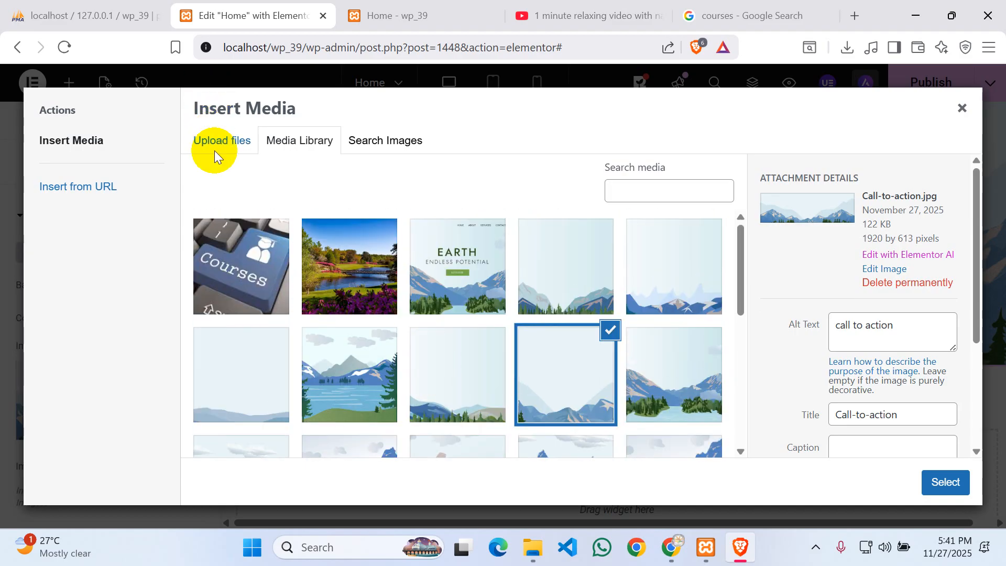
pyautogui.click(222, 150)
# - Upload the WhatsApp classroom photo from Downloads and set it as the TALK TO US background
pyautogui.click(621, 318)
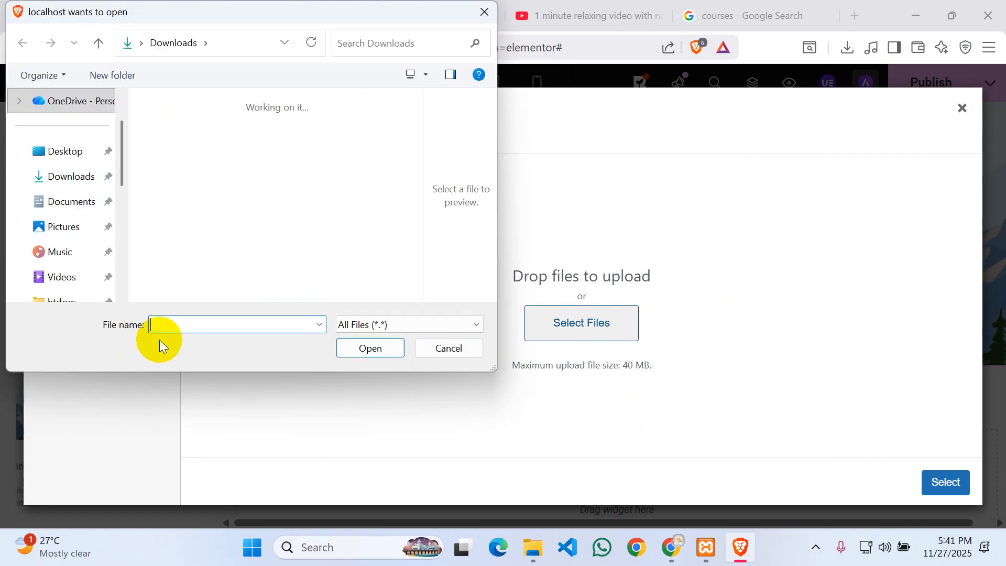
pyautogui.scroll(-3, 267, 202)
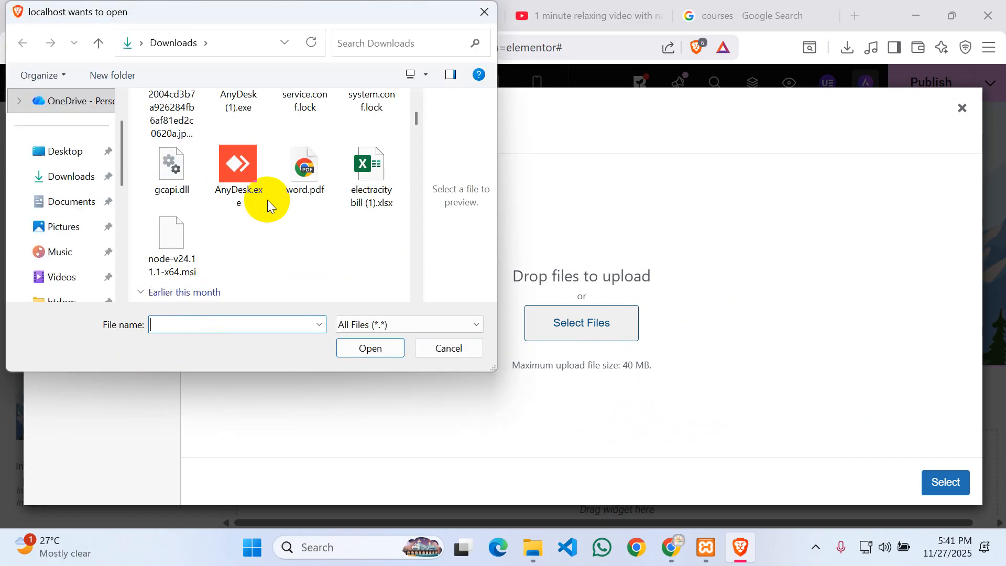
pyautogui.scroll(-3, 343, 213)
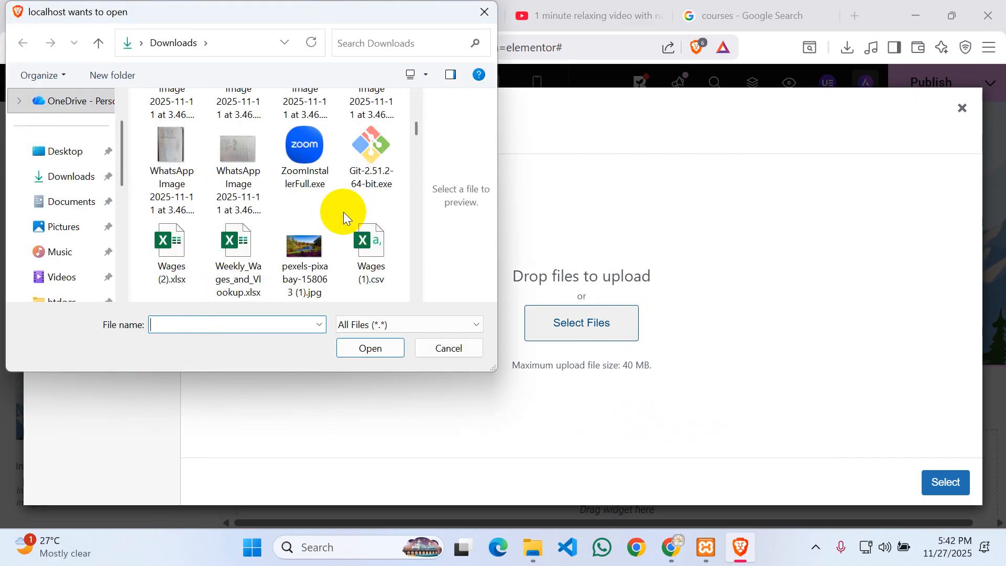
pyautogui.scroll(2, 343, 212)
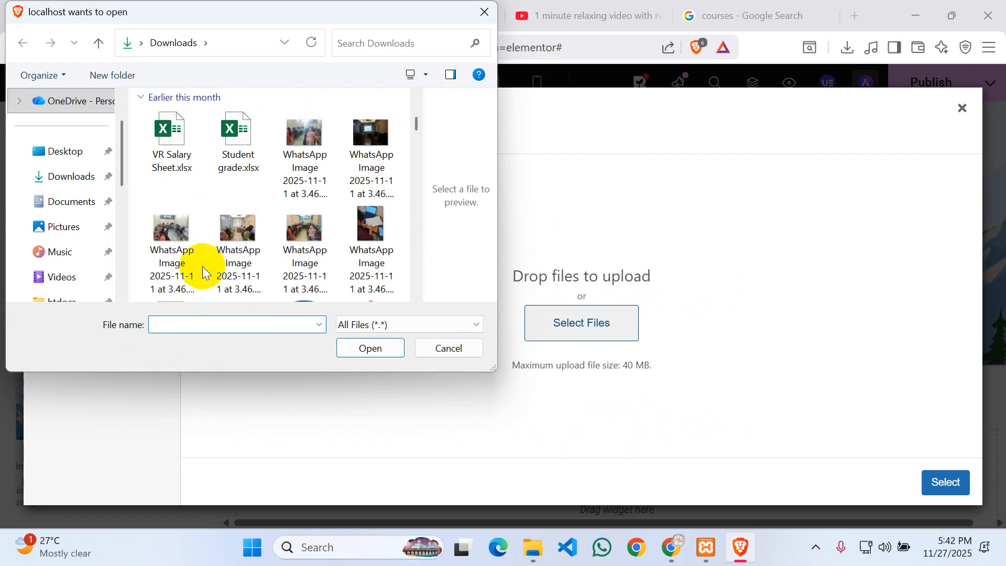
pyautogui.click(237, 230)
pyautogui.click(371, 347)
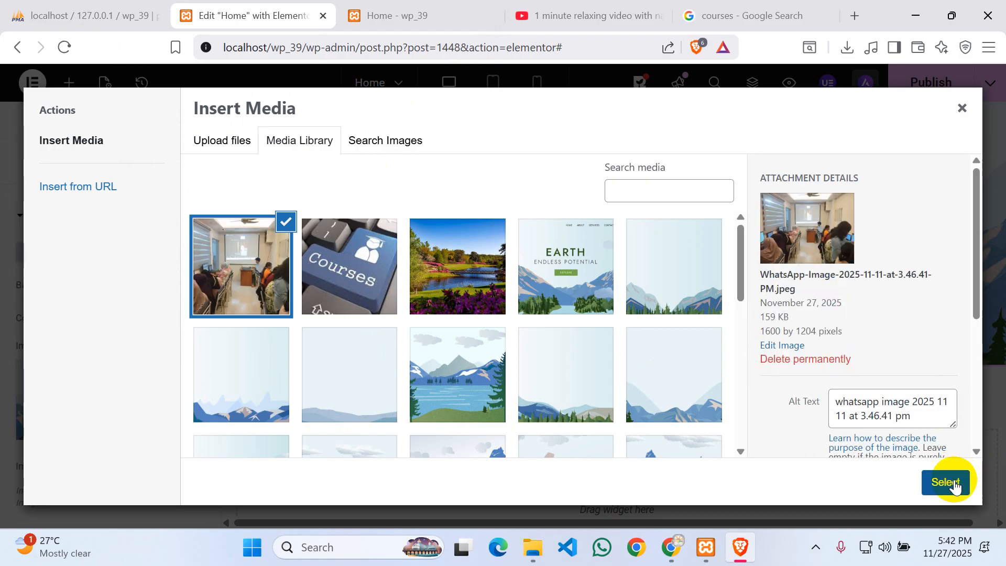
pyautogui.click(954, 487)
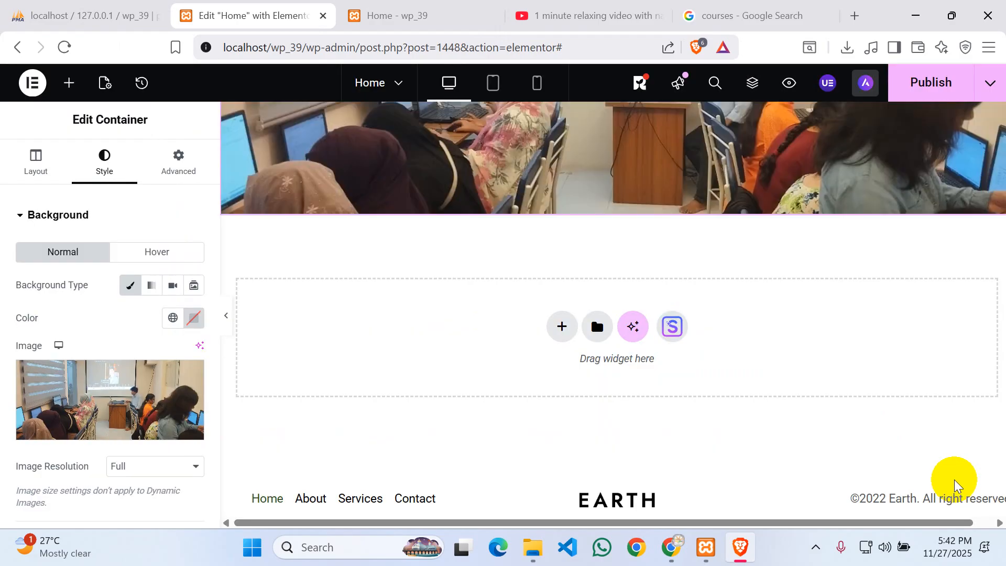
pyautogui.scroll(5, 743, 393)
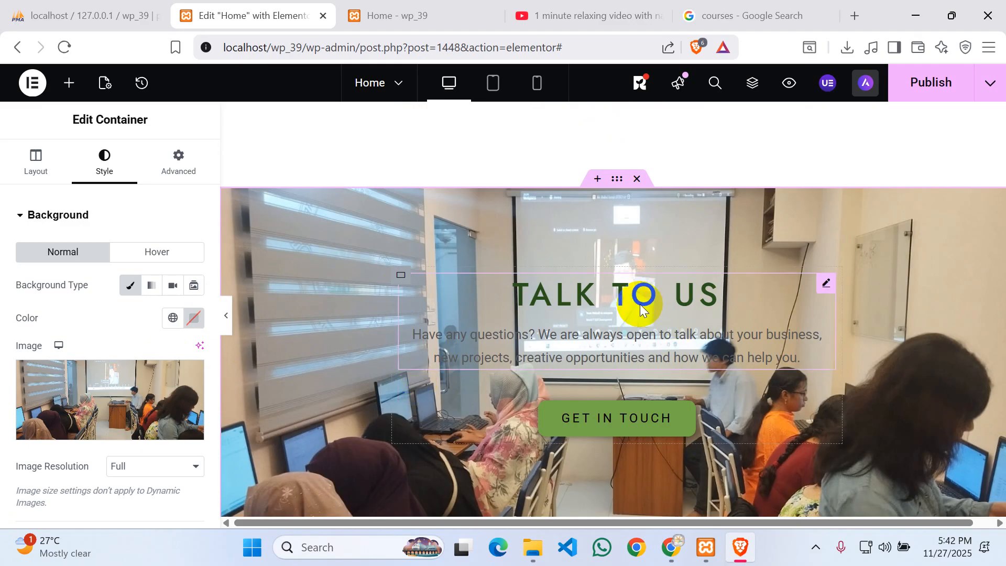
# - Select the TALK TO US Info Card widget so its Edit Info Card settings load
pyautogui.click(626, 294)
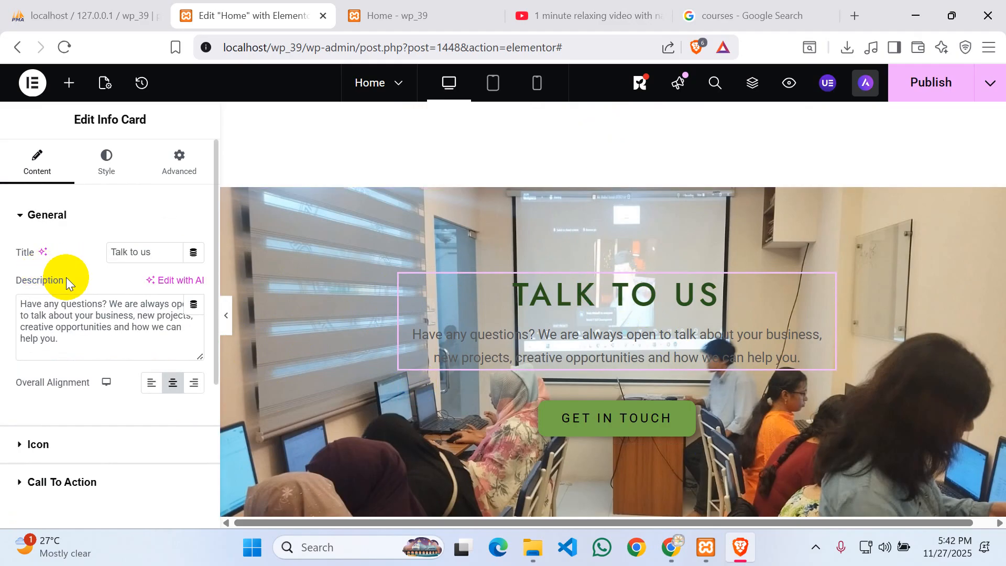
pyautogui.scroll(-3, 67, 276)
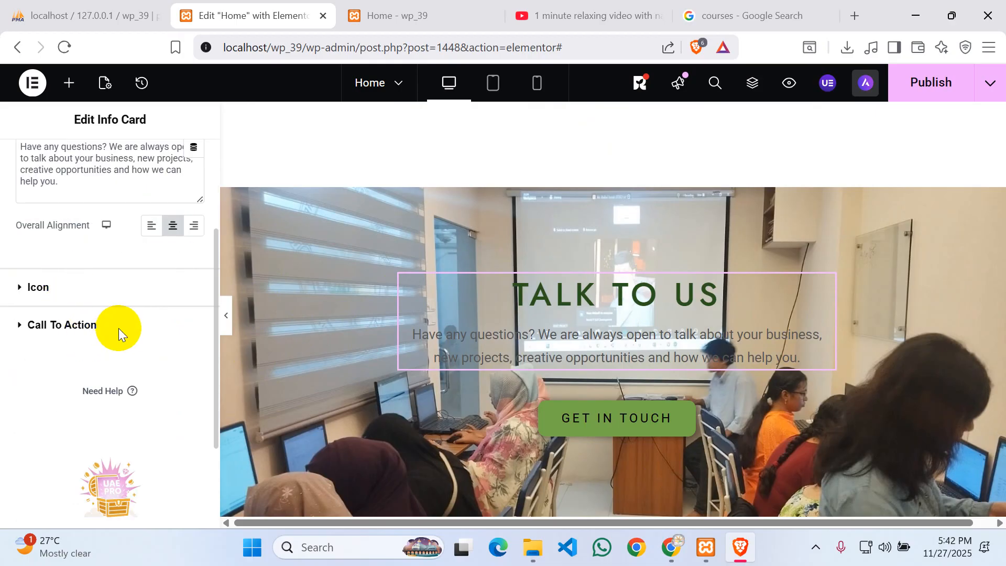
pyautogui.scroll(3, 119, 328)
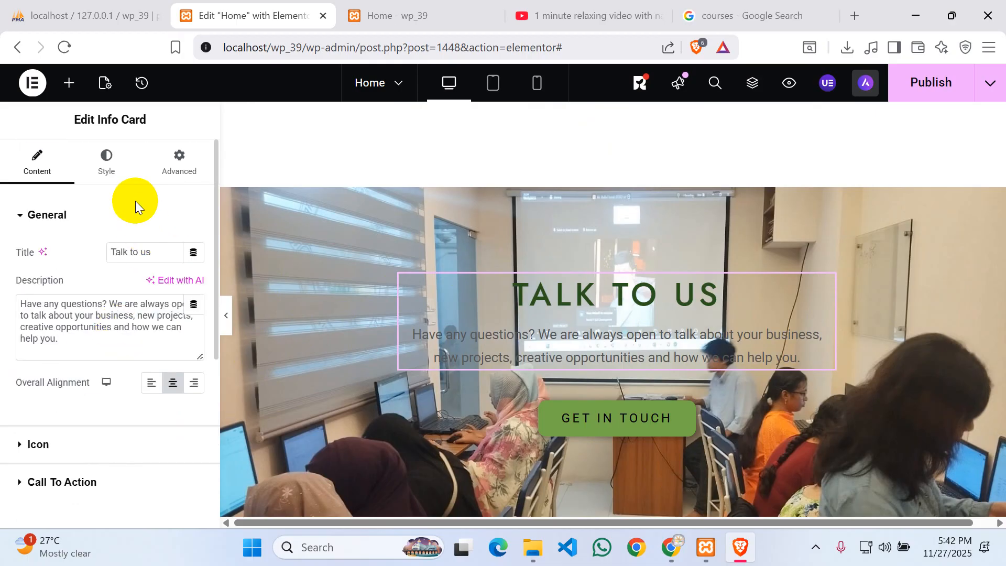
# - Change the TALK TO US Info Card title colour from dark green to black (#000)
pyautogui.click(116, 168)
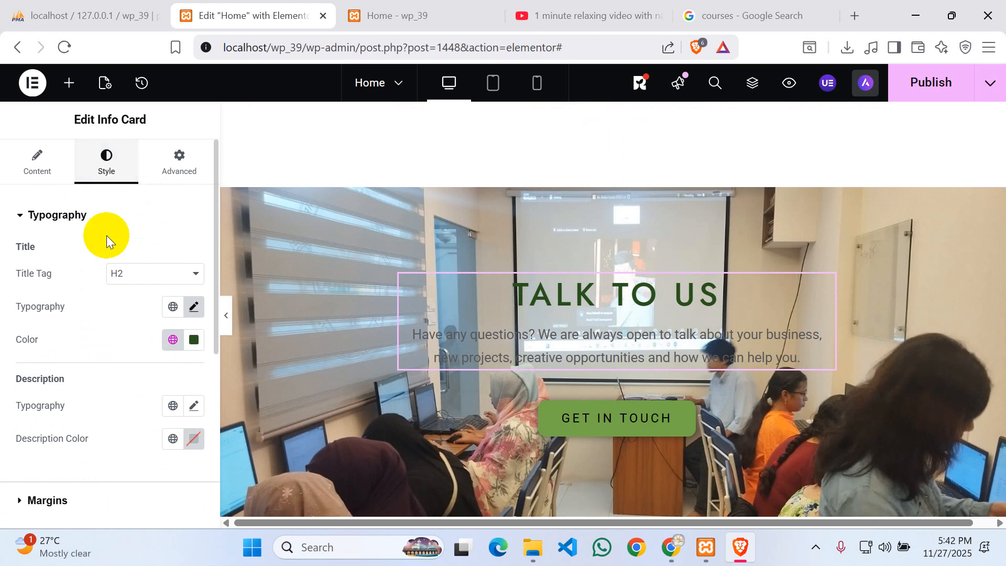
pyautogui.click(195, 340)
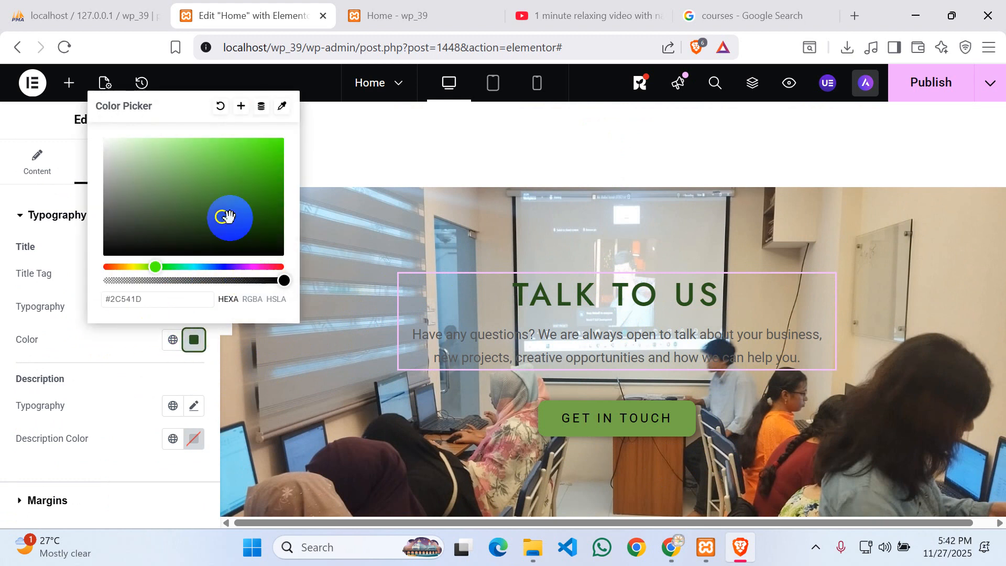
pyautogui.moveTo(163, 298); pyautogui.dragTo(108, 307)
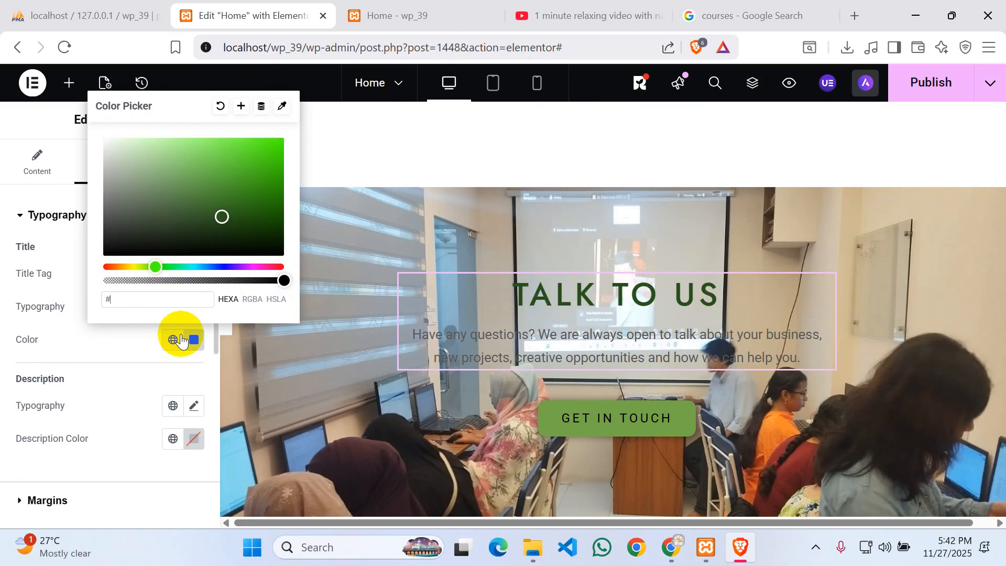
pyautogui.write('fff')
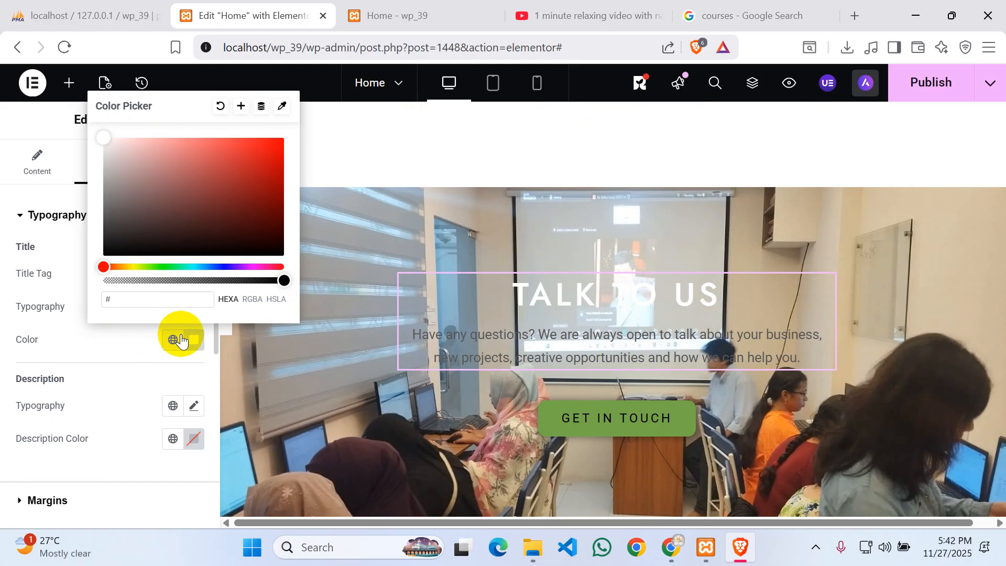
pyautogui.write('000')
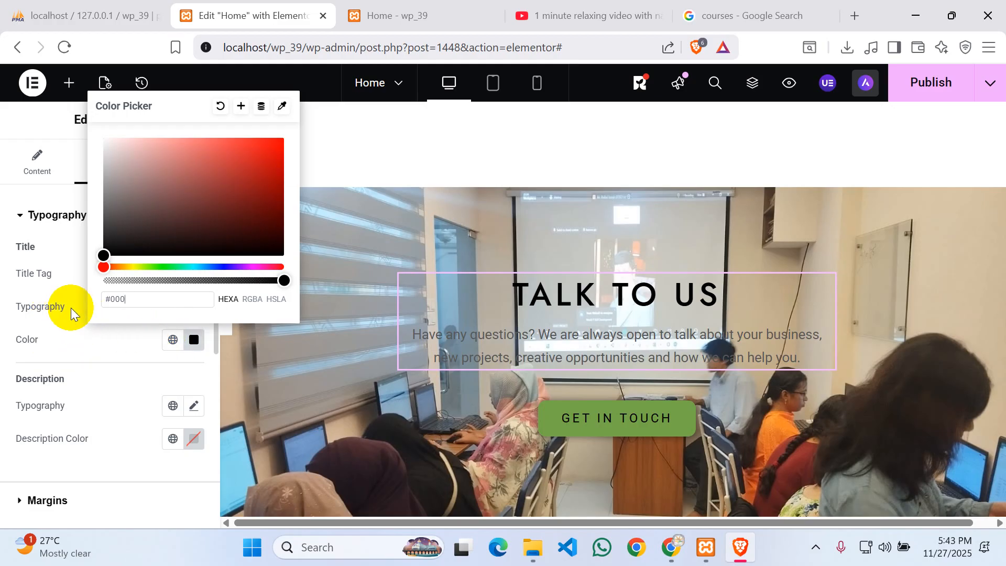
pyautogui.click(549, 351)
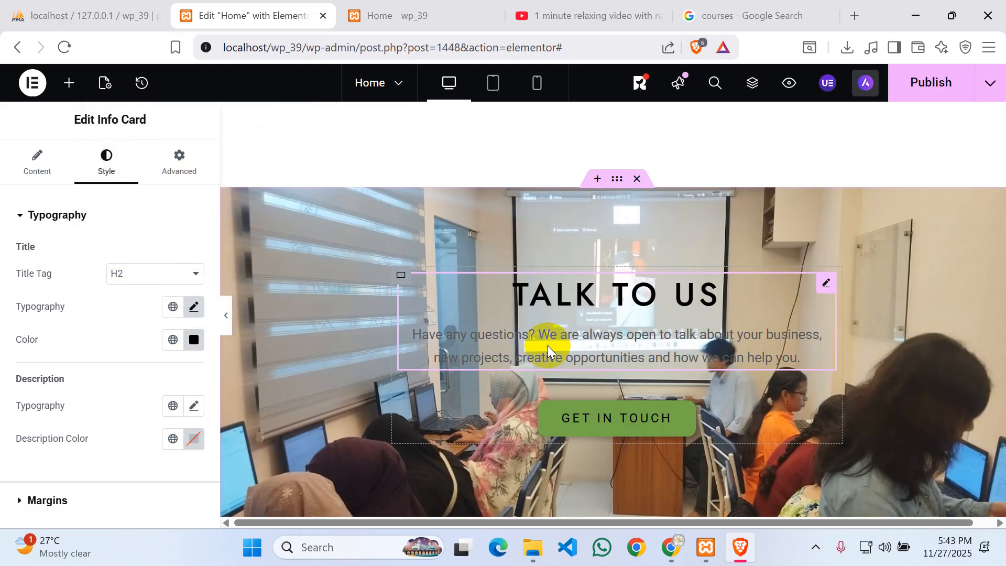
pyautogui.click(495, 345)
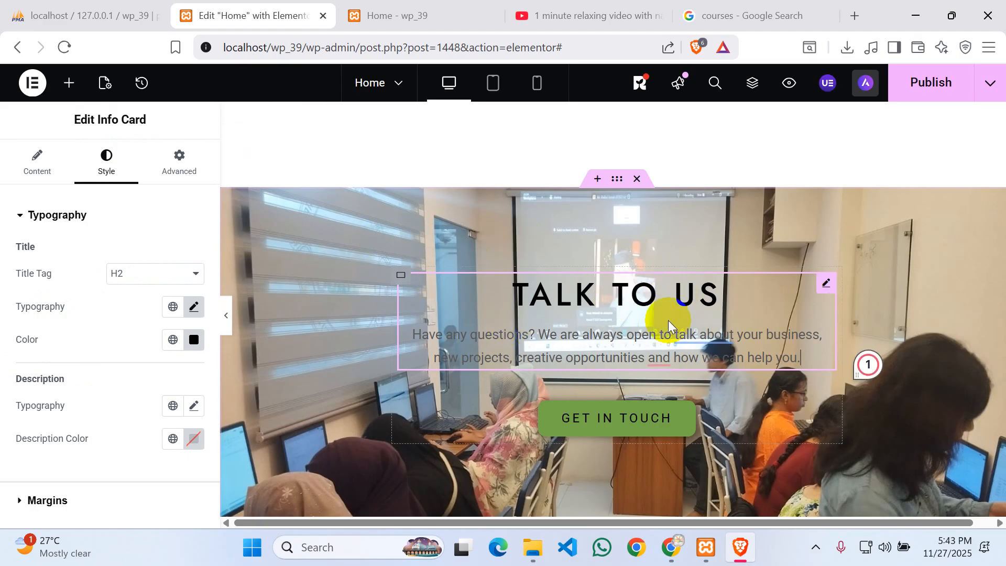
# - Check the title's typography settings and confirm the black uppercase TALK TO US title
pyautogui.scroll(-5, 101, 341)
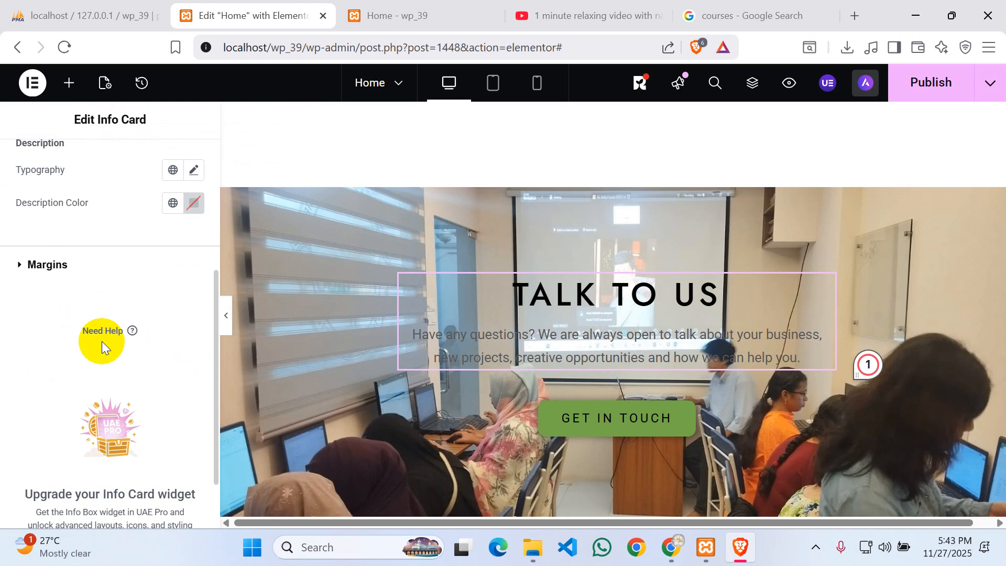
pyautogui.scroll(5, 101, 341)
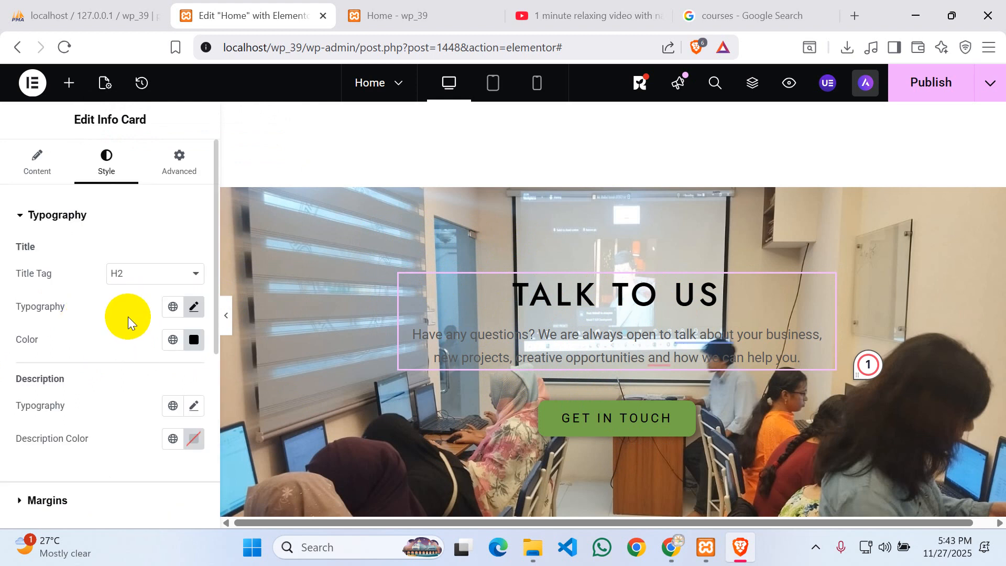
pyautogui.click(195, 309)
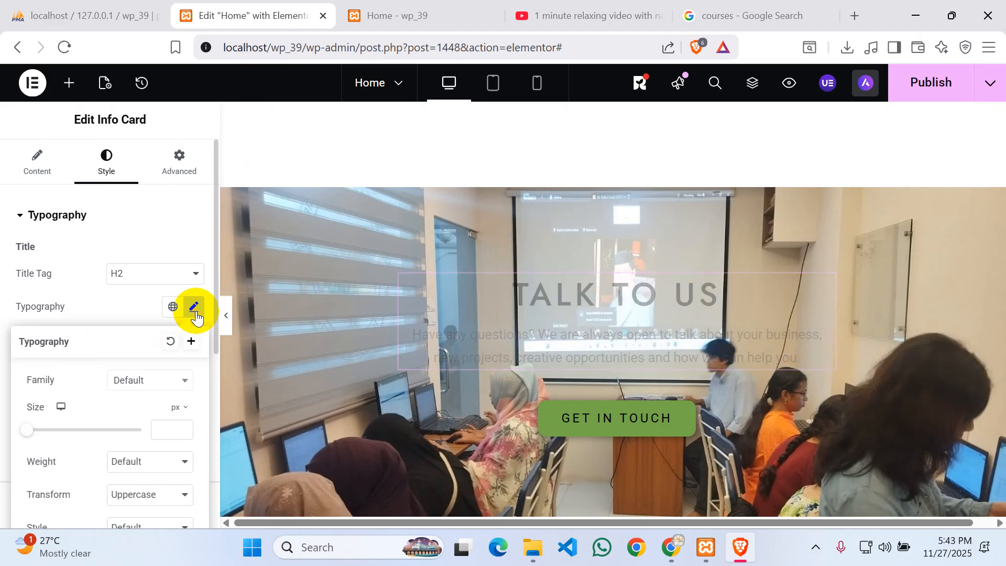
pyautogui.scroll(-3, 109, 436)
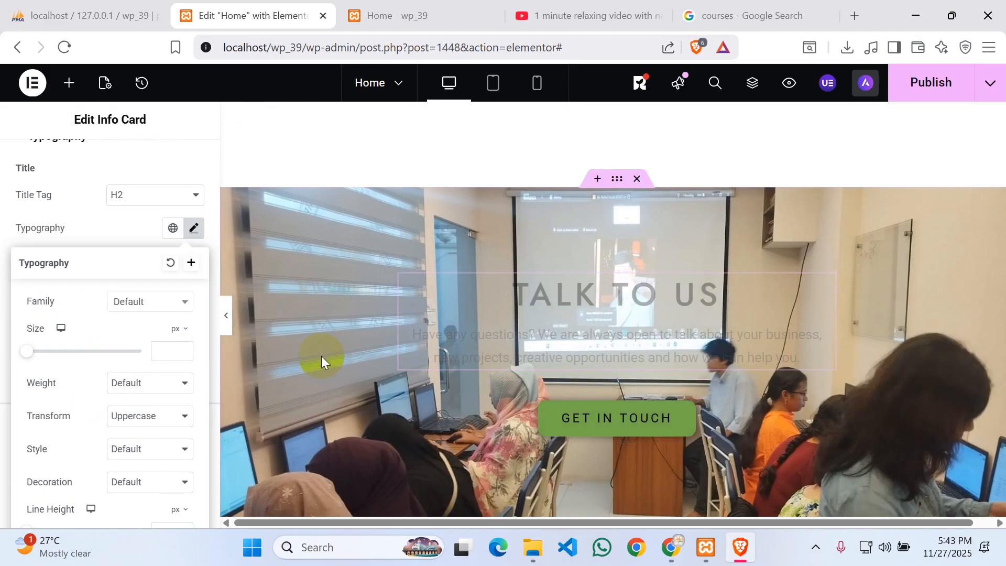
pyautogui.click(303, 271)
pyautogui.scroll(3, 100, 293)
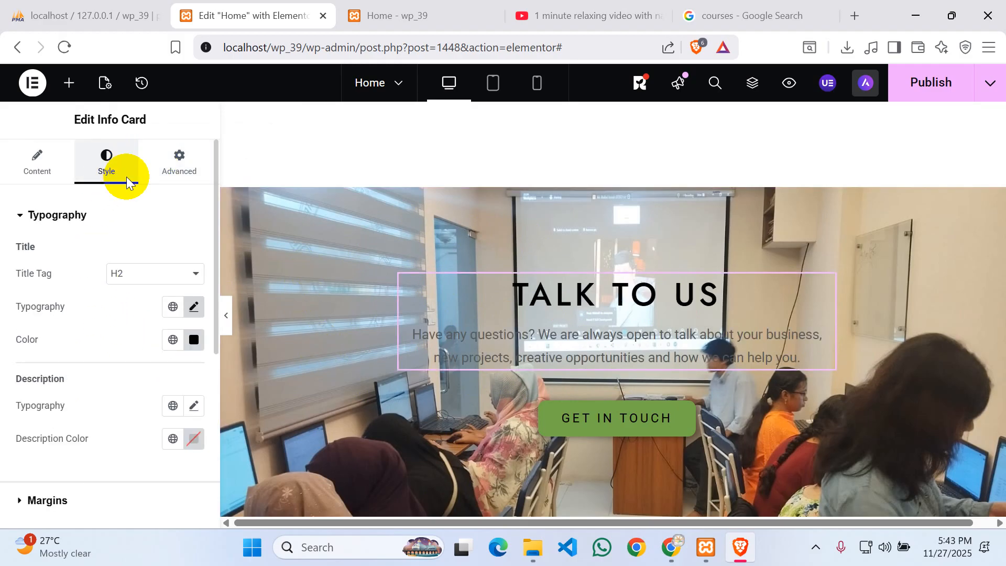
pyautogui.scroll(-6, 643, 340)
pyautogui.scroll(-2, 643, 340)
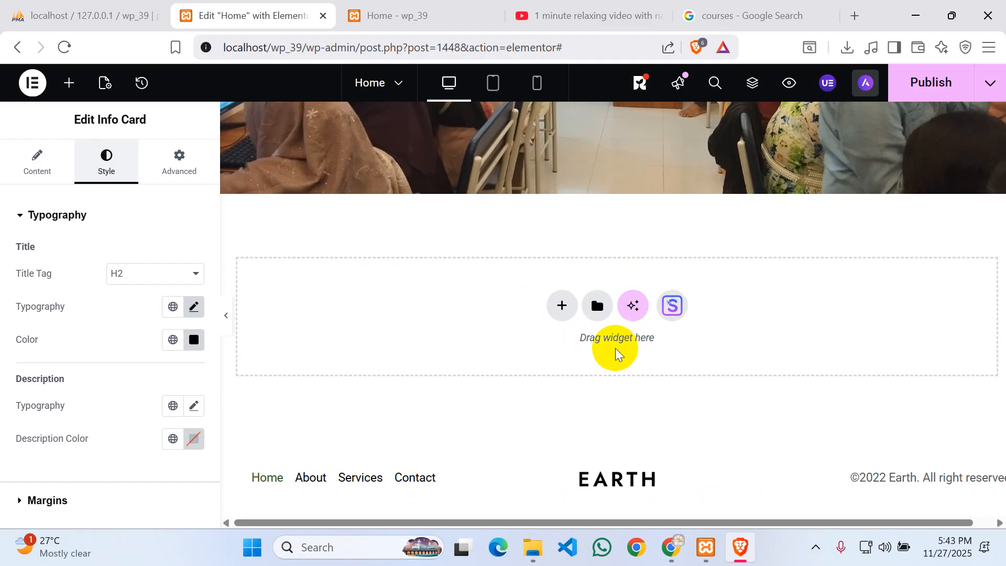
# - Return to the widget list, publish the Home page, and view it live
pyautogui.click(337, 475)
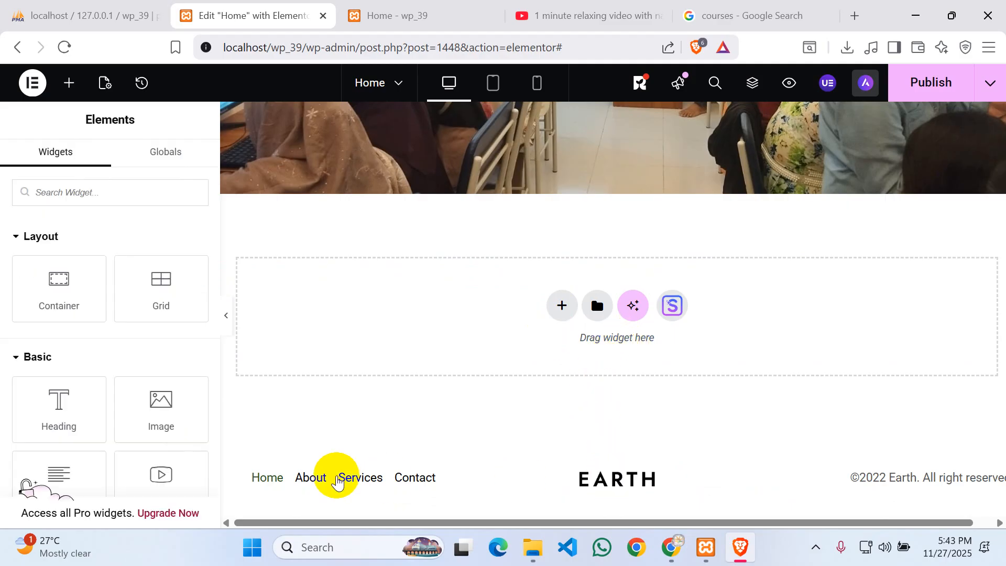
pyautogui.scroll(1, 428, 294)
pyautogui.scroll(10, 428, 291)
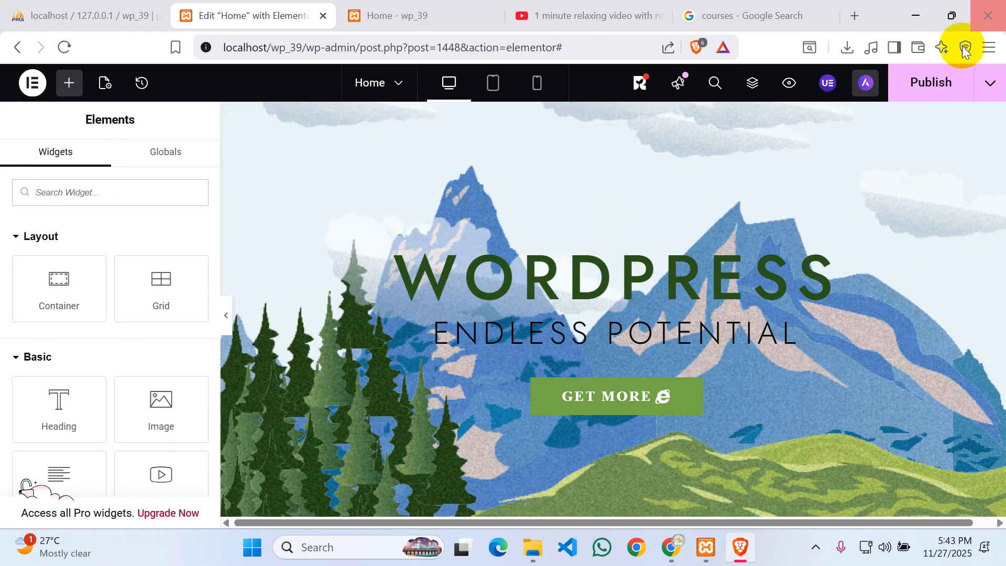
pyautogui.click(930, 82)
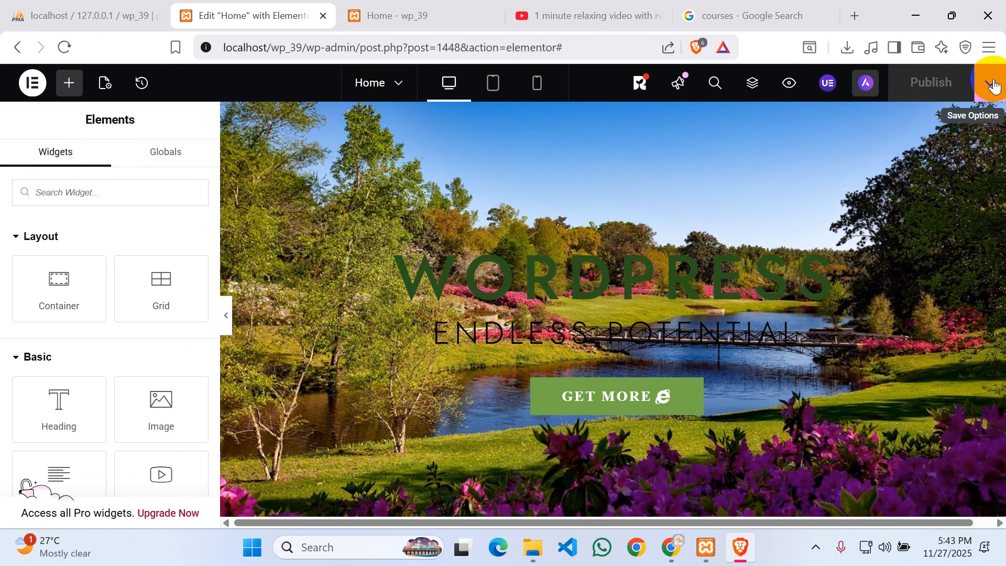
pyautogui.click(992, 84)
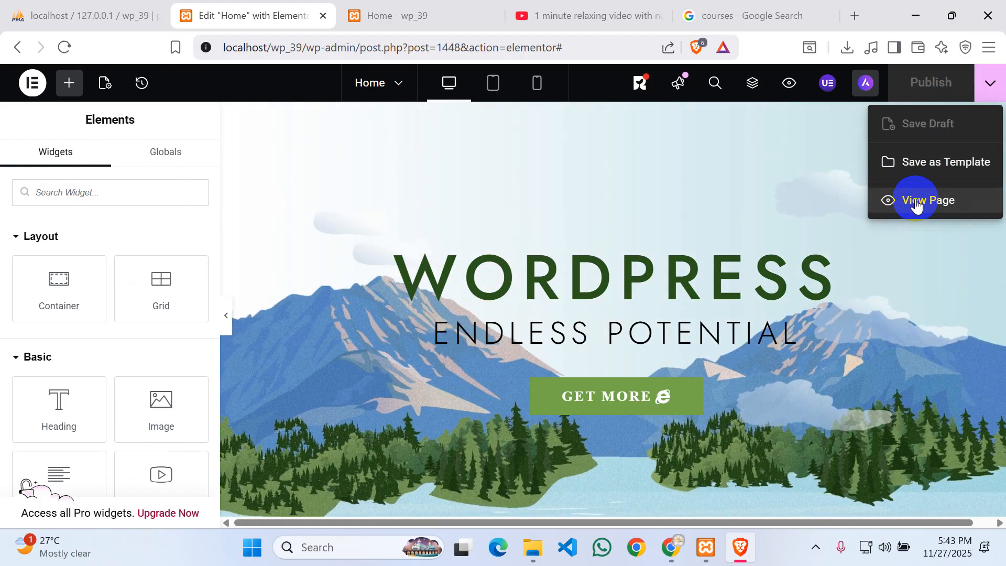
pyautogui.click(915, 204)
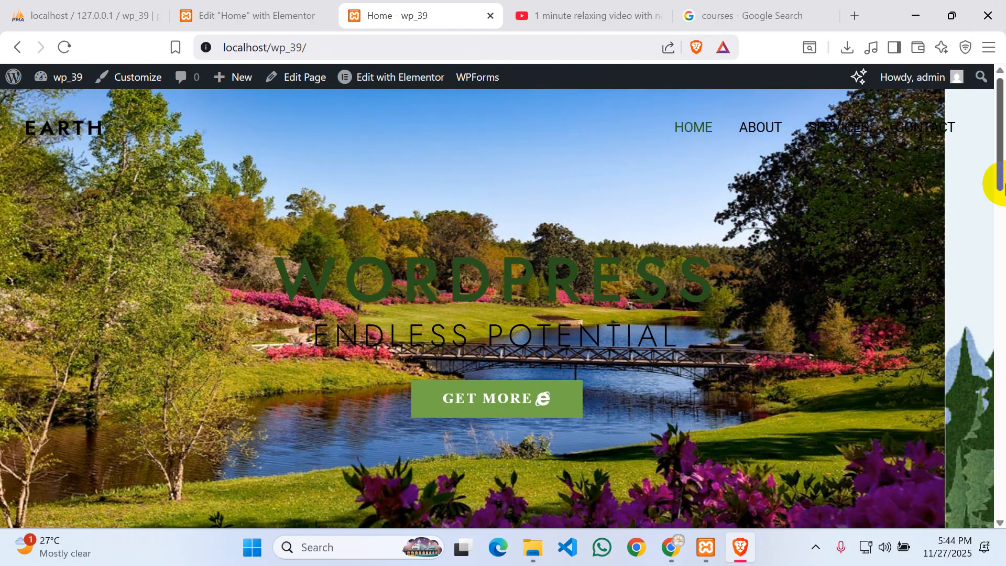
pyautogui.moveTo(999, 185)
pyautogui.mouseDown()
pyautogui.moveTo(1000, 221)
pyautogui.moveTo(1004, 185)
pyautogui.mouseUp()
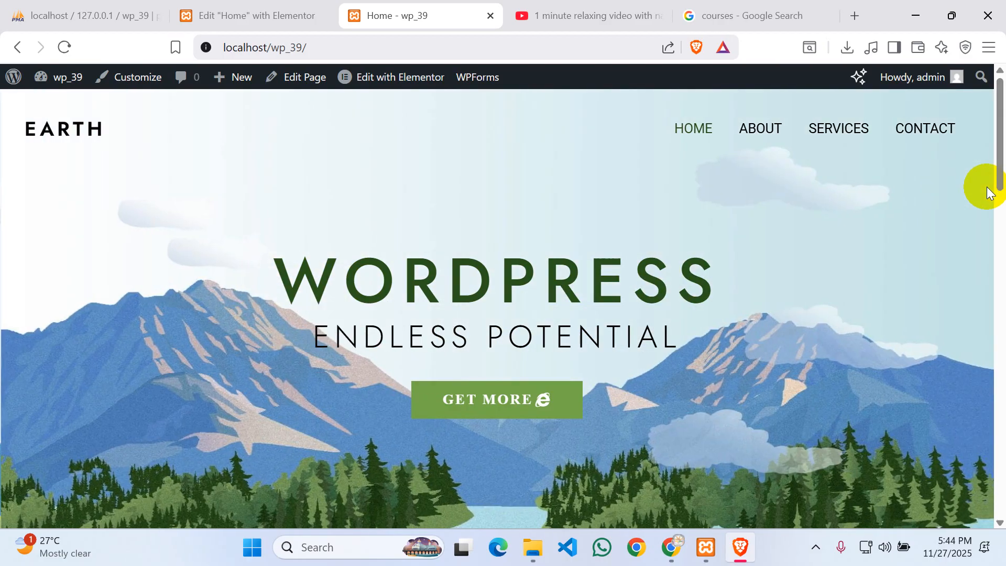
pyautogui.scroll(-8, 783, 227)
pyautogui.scroll(8, 784, 227)
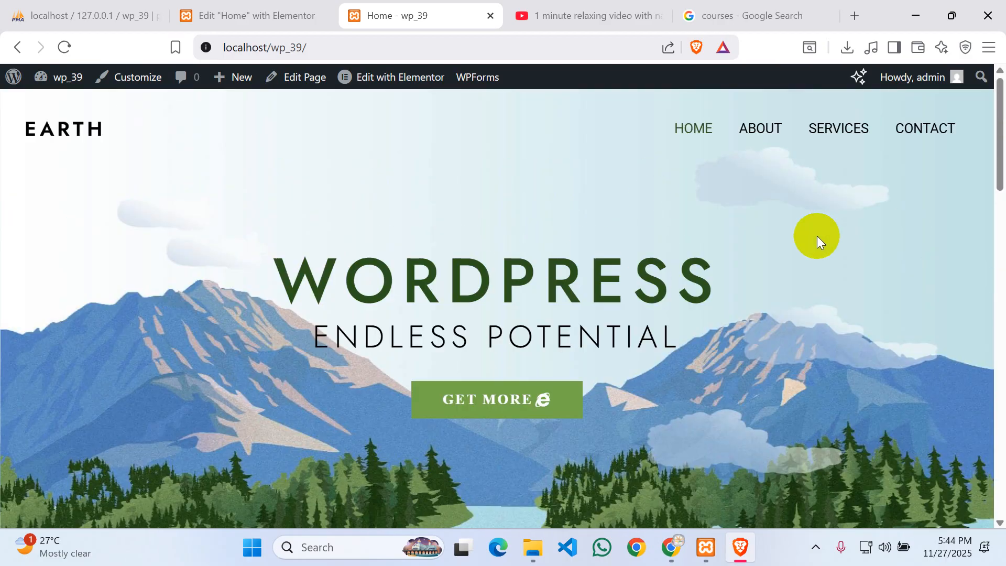
pyautogui.scroll(-8, 884, 236)
pyautogui.scroll(-2, 256, 252)
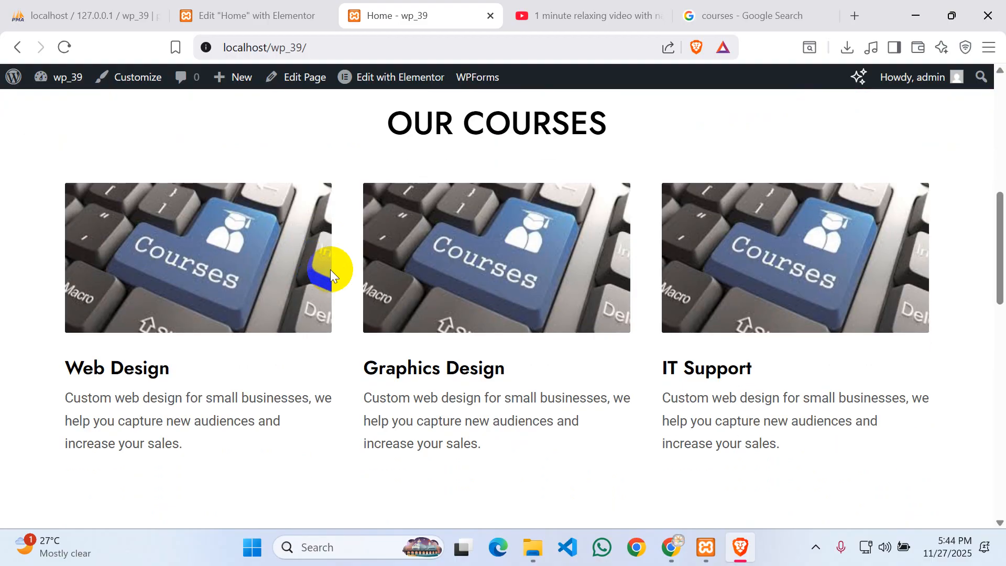
pyautogui.moveTo(434, 123); pyautogui.dragTo(589, 126)
pyautogui.click(424, 195)
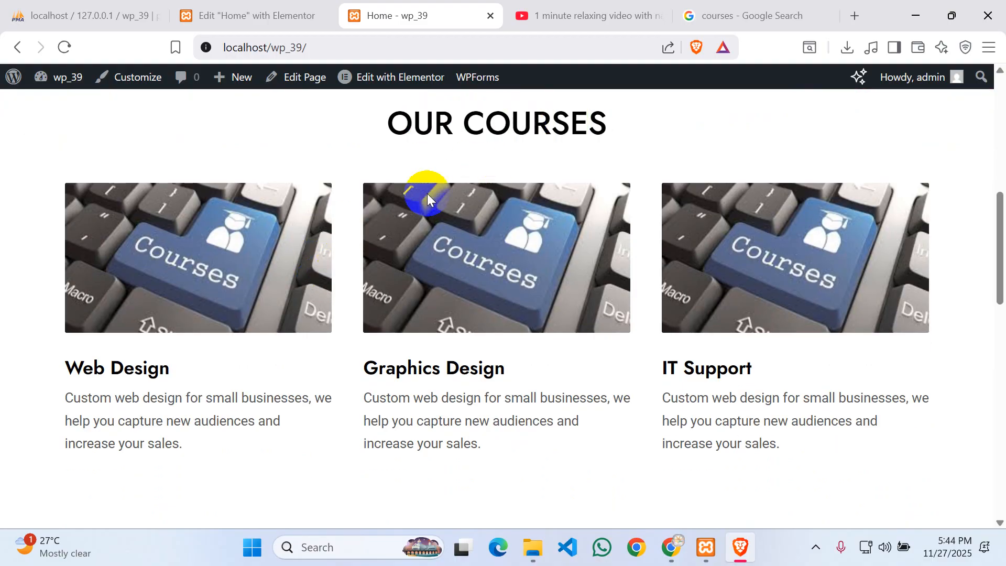
pyautogui.scroll(-7, 438, 180)
pyautogui.scroll(3, 266, 154)
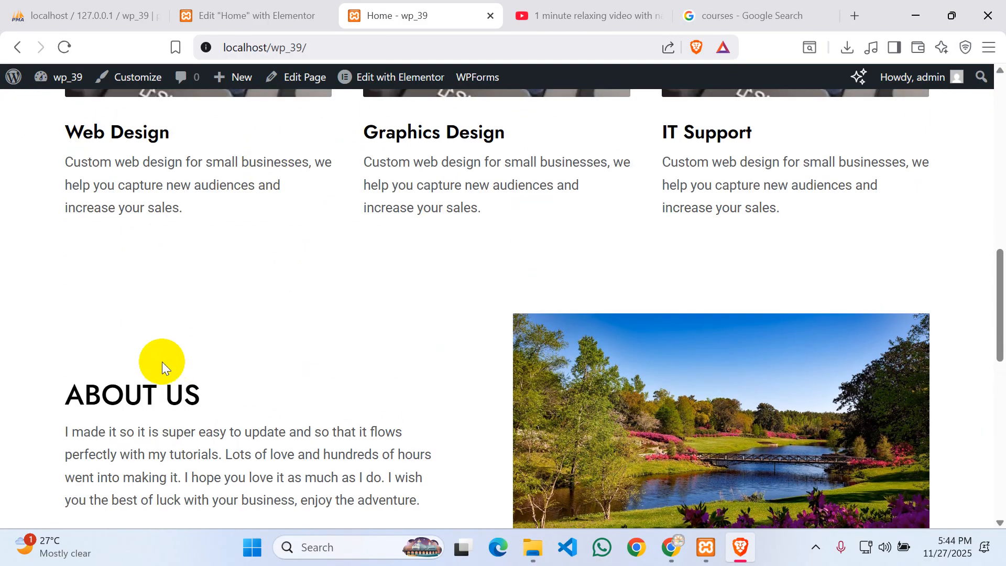
pyautogui.moveTo(84, 390); pyautogui.dragTo(184, 393)
pyautogui.scroll(-4, 602, 340)
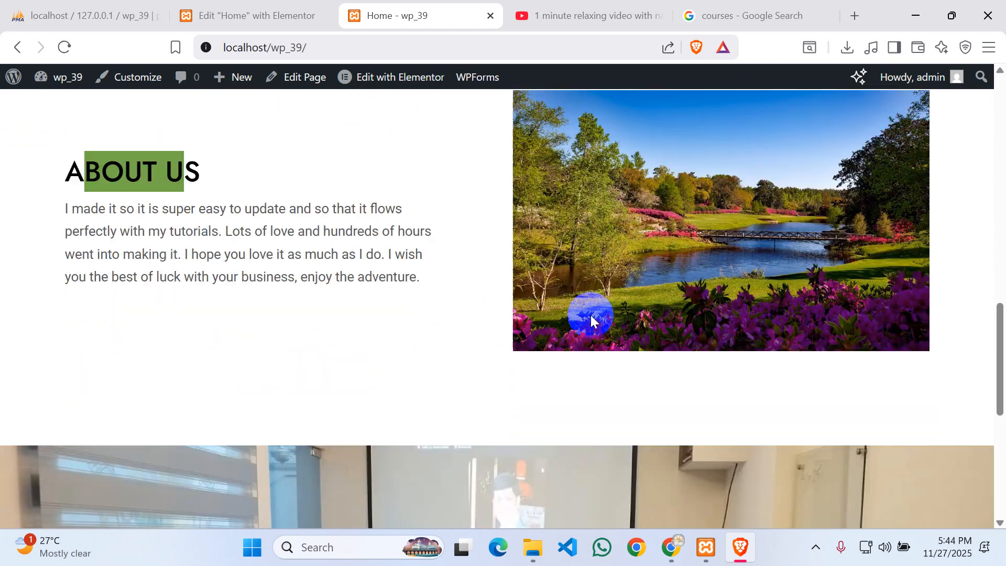
pyautogui.click(228, 207)
pyautogui.scroll(-4, 554, 194)
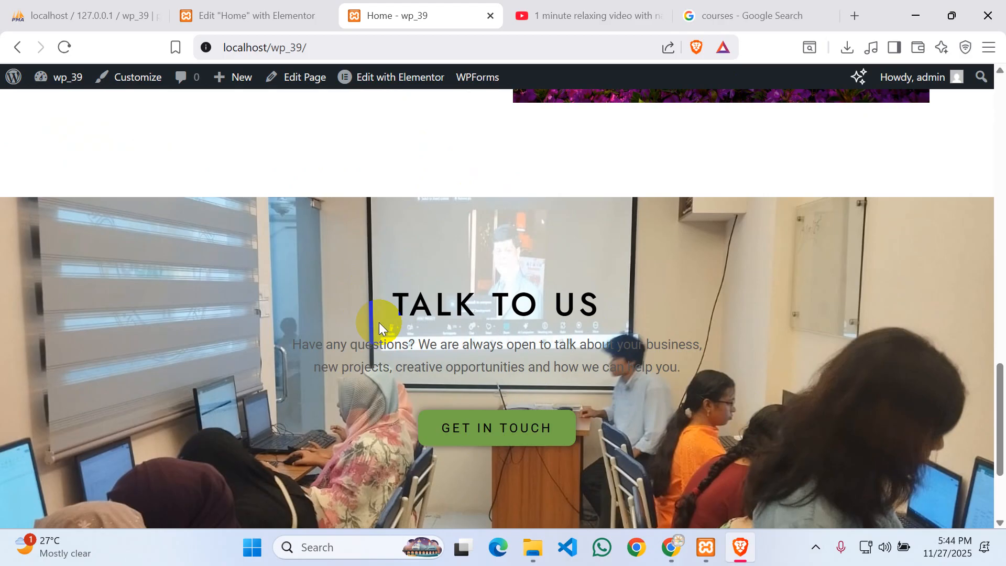
pyautogui.scroll(-3, 384, 322)
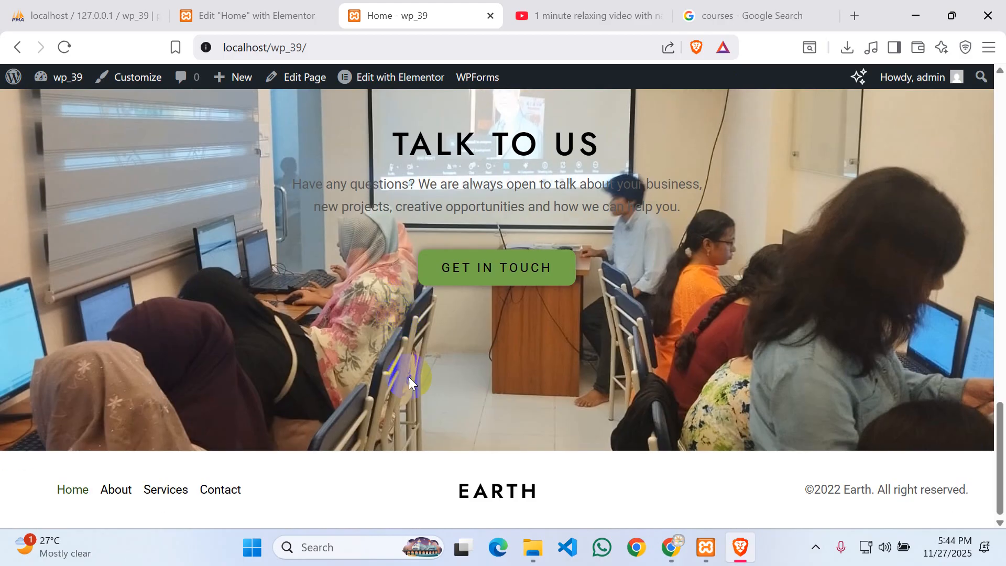
pyautogui.scroll(4, 683, 334)
pyautogui.scroll(-4, 683, 335)
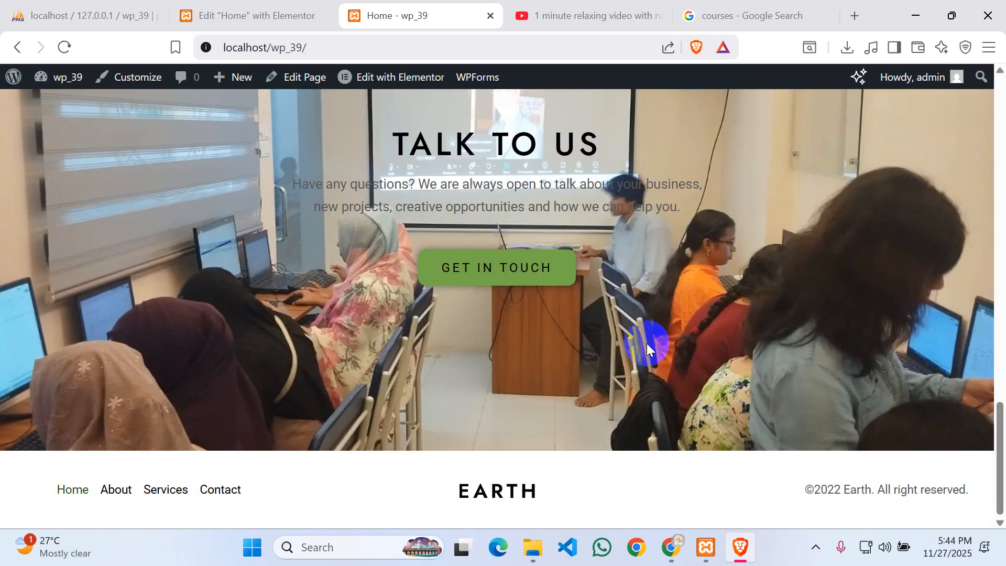
pyautogui.scroll(4, 647, 343)
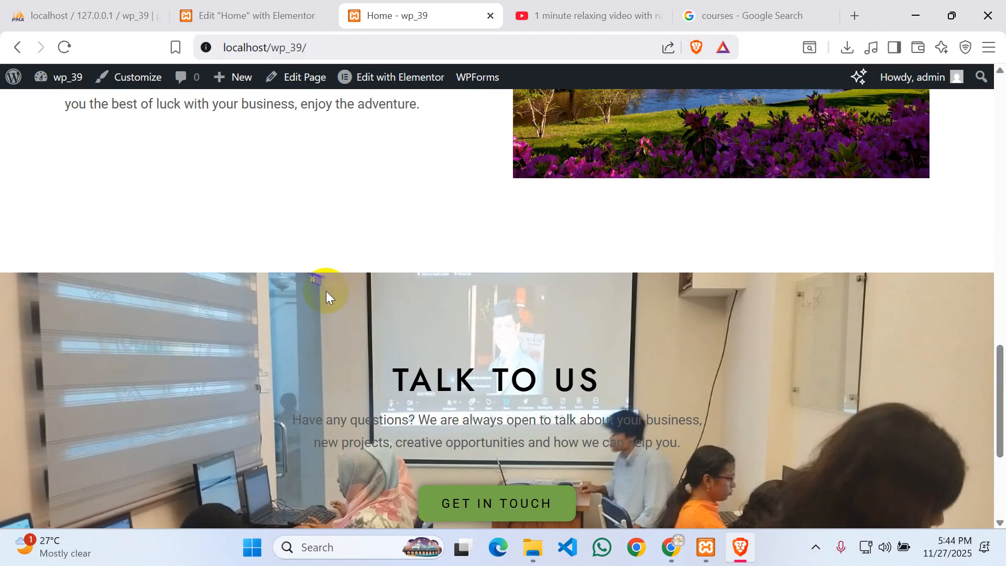
pyautogui.scroll(20, 522, 373)
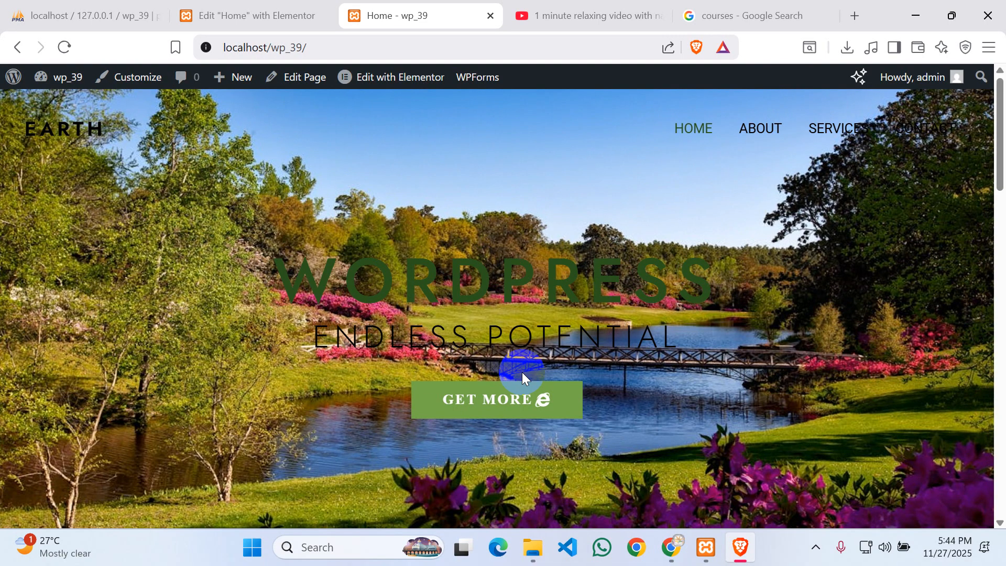
pyautogui.scroll(-12, 315, 262)
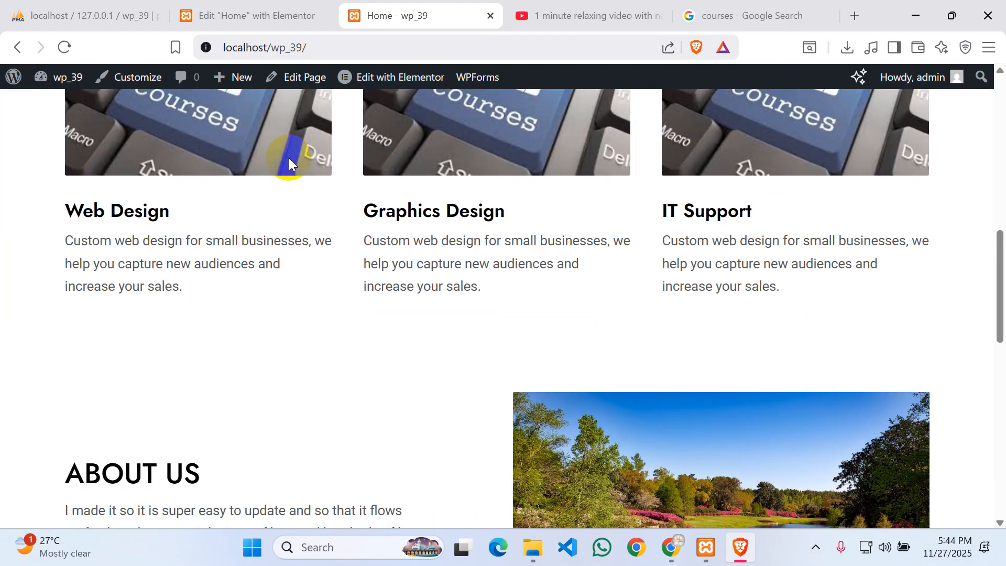
pyautogui.scroll(-12, 467, 187)
pyautogui.scroll(8, 472, 235)
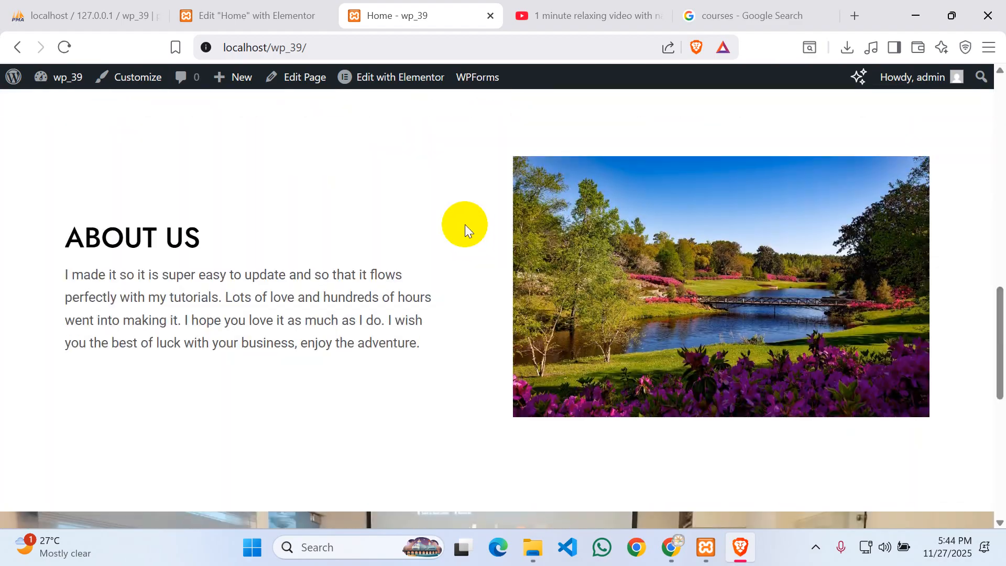
pyautogui.scroll(10, 314, 215)
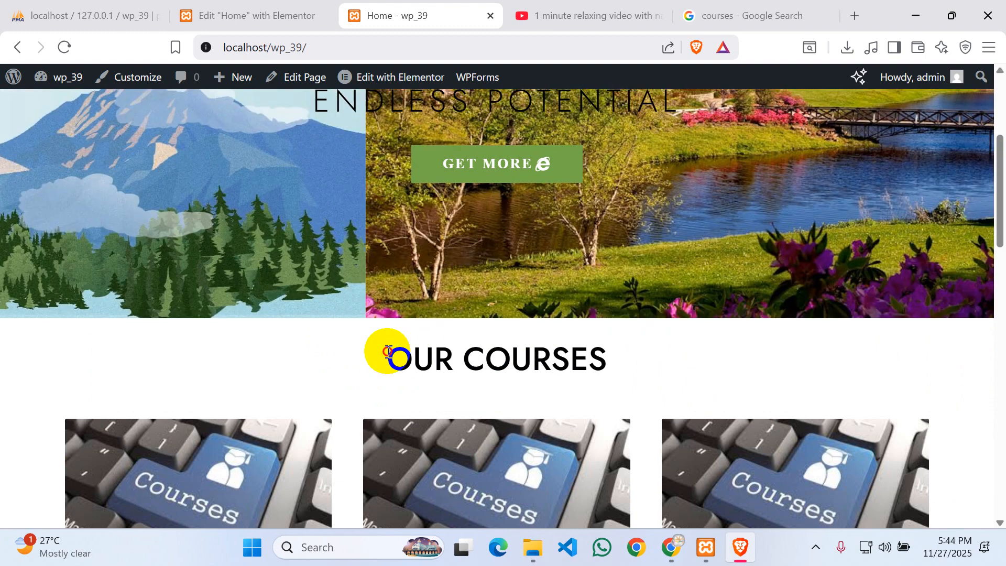
pyautogui.moveTo(386, 350); pyautogui.dragTo(597, 366)
pyautogui.click(550, 369)
pyautogui.scroll(-12, 642, 339)
pyautogui.scroll(-5, 642, 339)
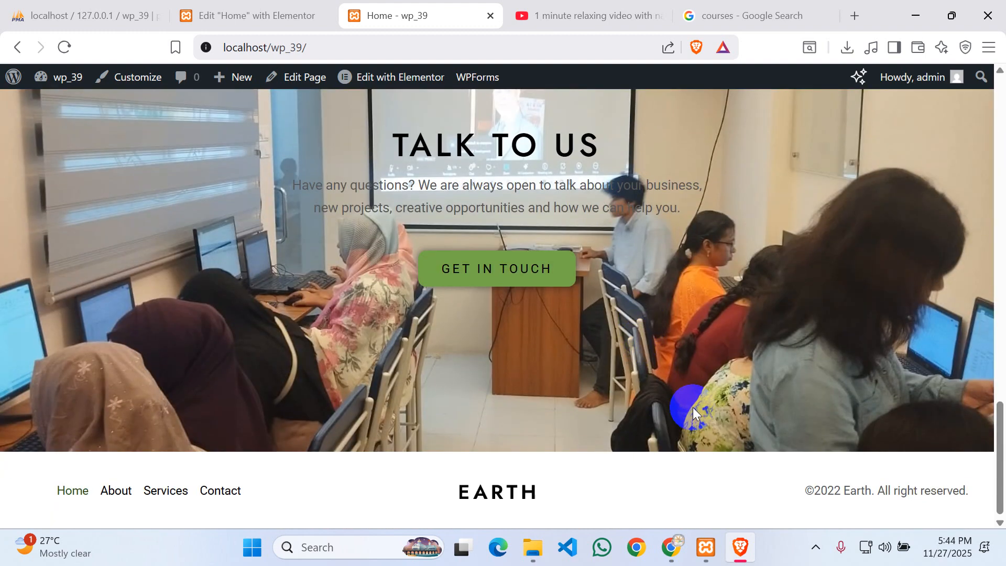
pyautogui.scroll(15, 692, 407)
pyautogui.scroll(5, 693, 407)
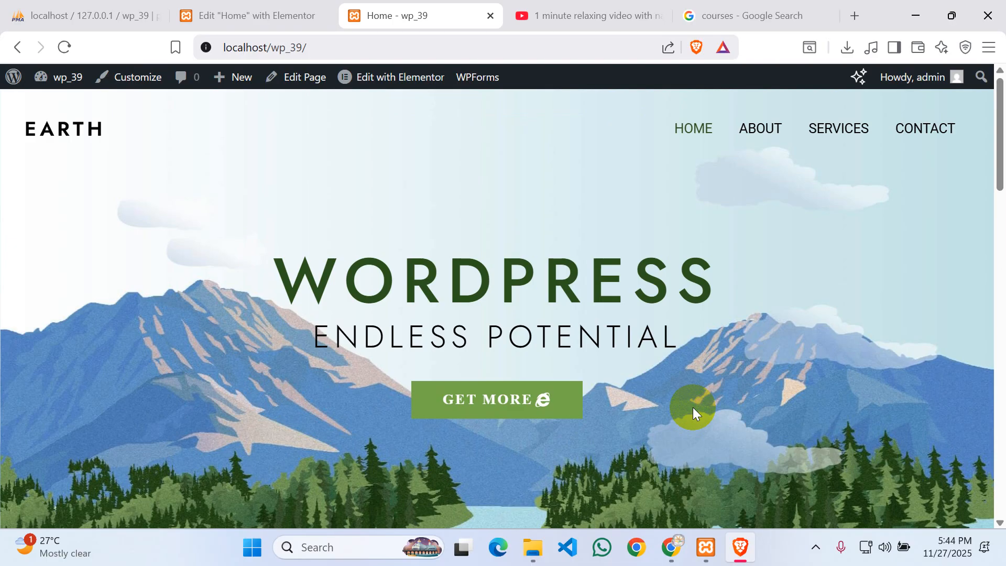